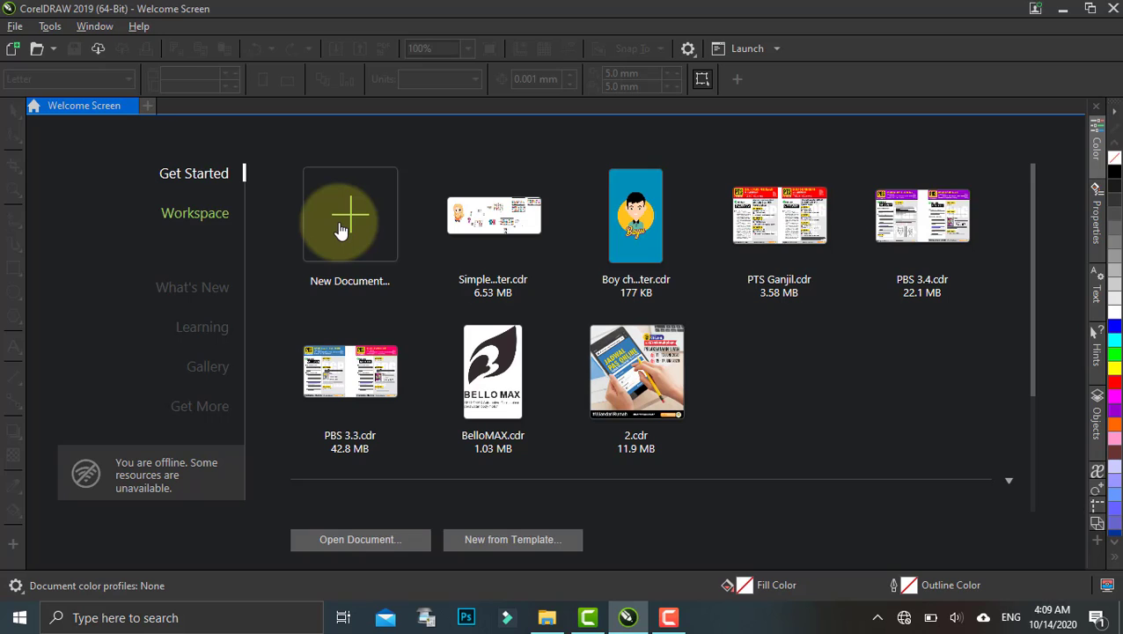
Step: Start a new document and name it "Boy Character"
left_click(342, 230)
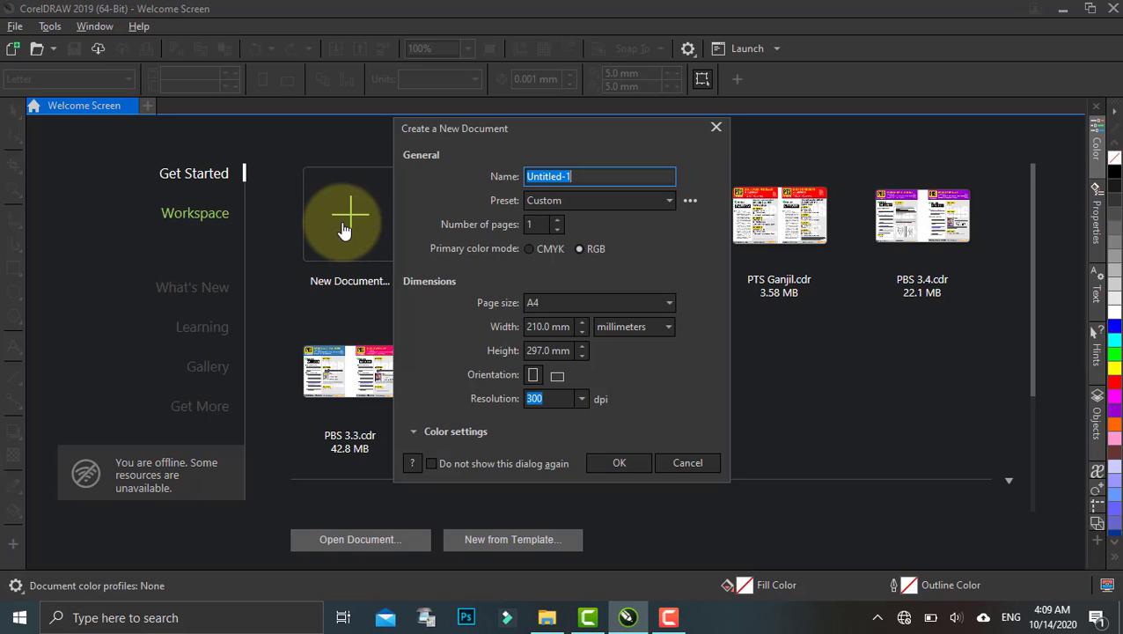
left_click_drag(444, 131, 368, 140)
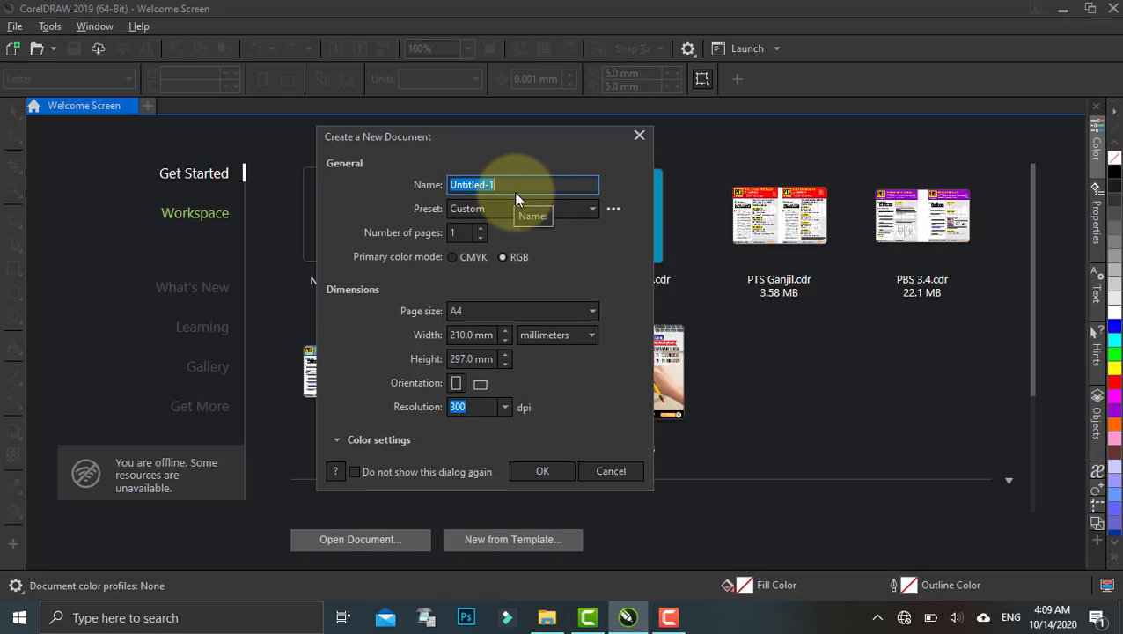
type("Boy Character")
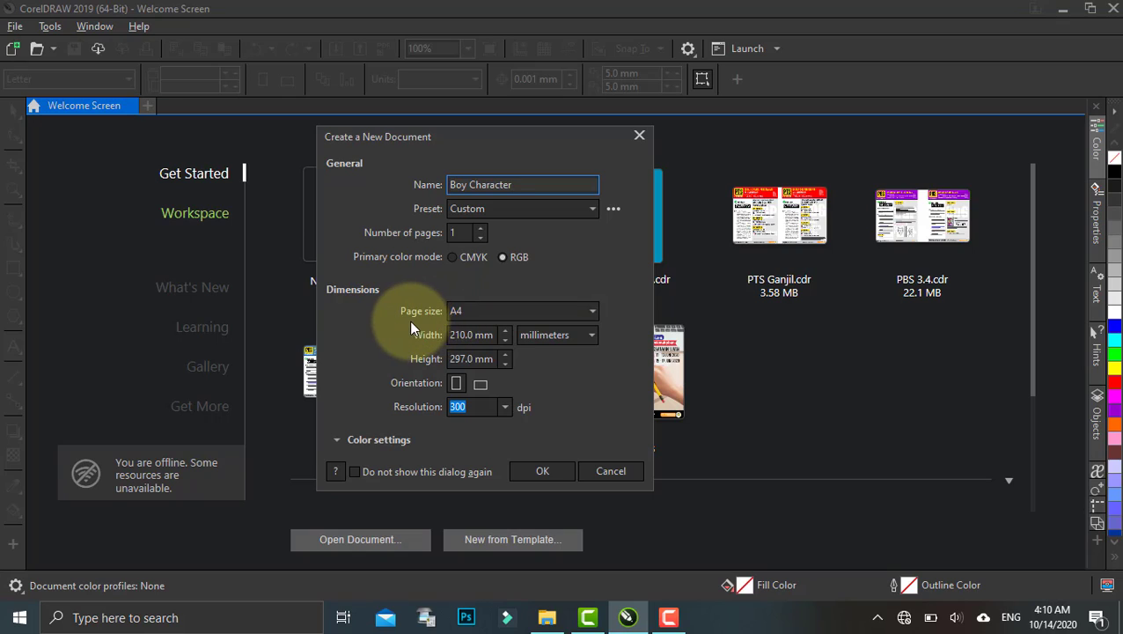
Step: Set the new document's units to centimeters and its orientation to landscape, keep 300 dpi, and create it
left_click(492, 319)
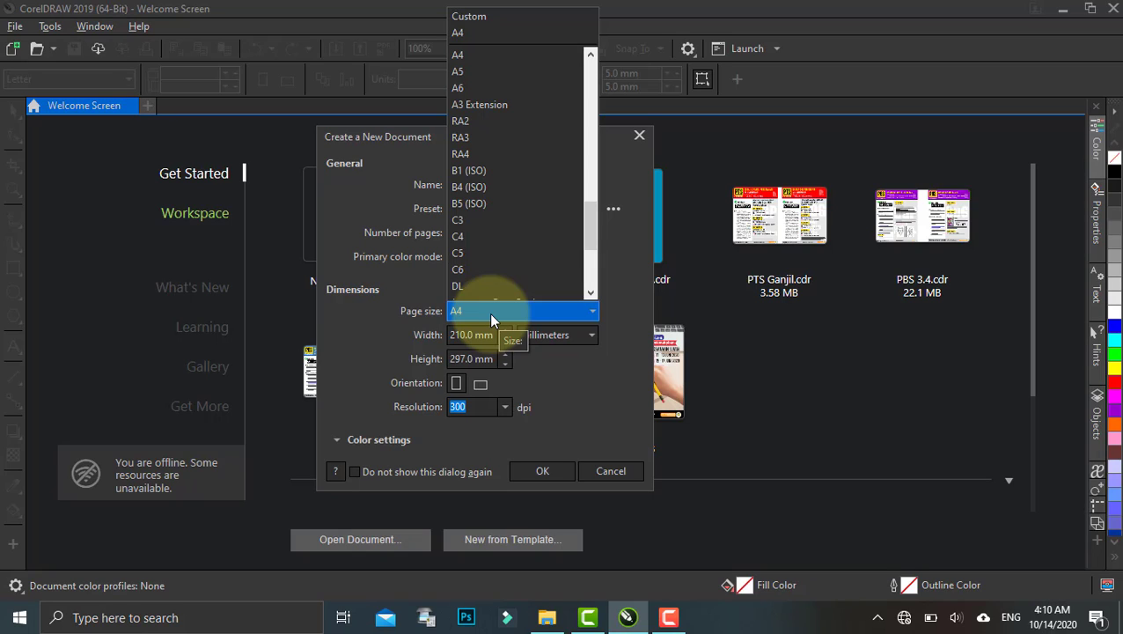
left_click(491, 319)
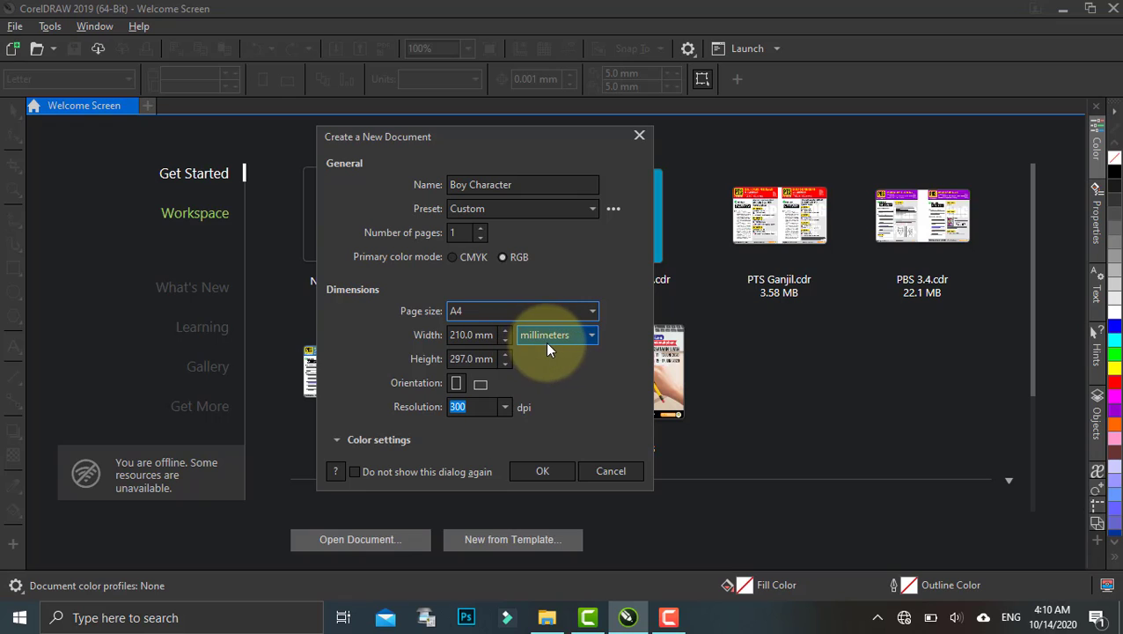
left_click(546, 346)
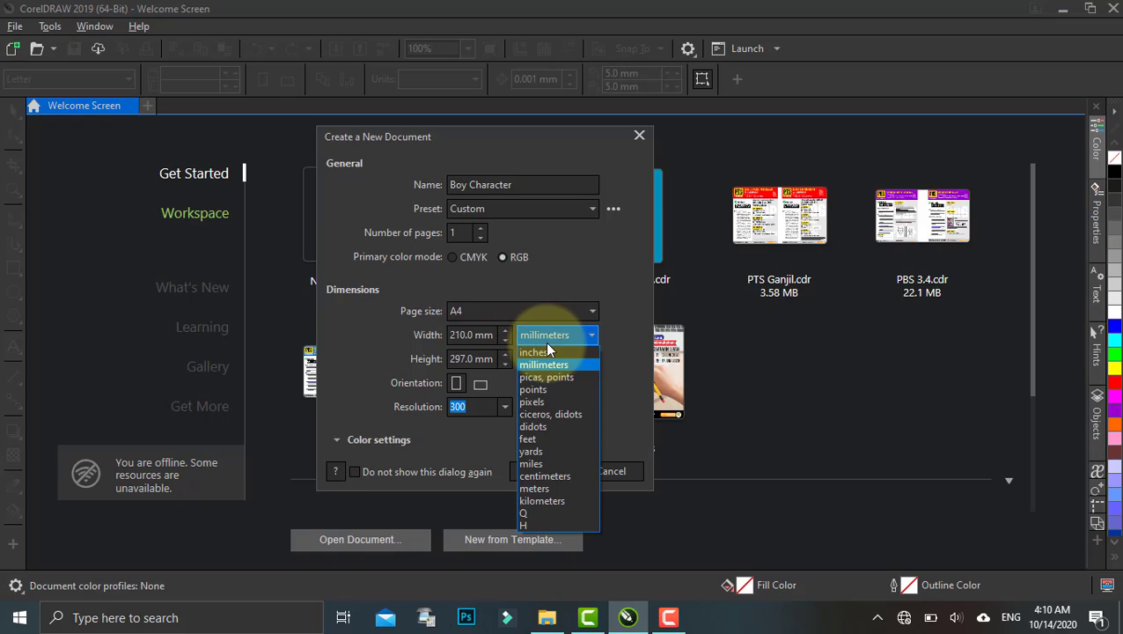
left_click(565, 477)
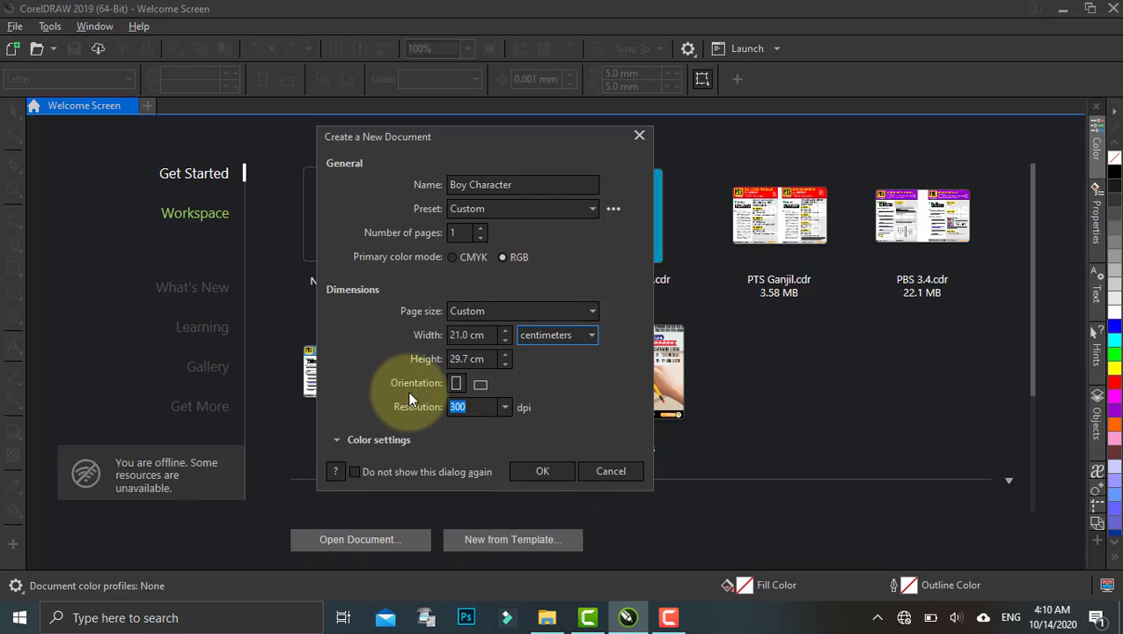
left_click(480, 385)
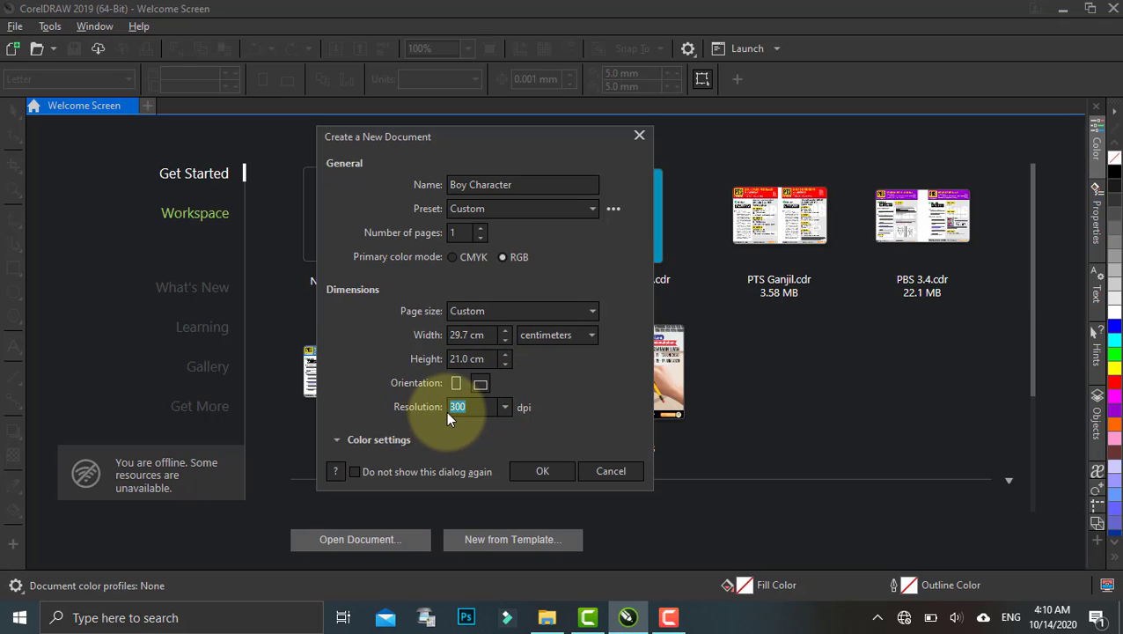
left_click(479, 408)
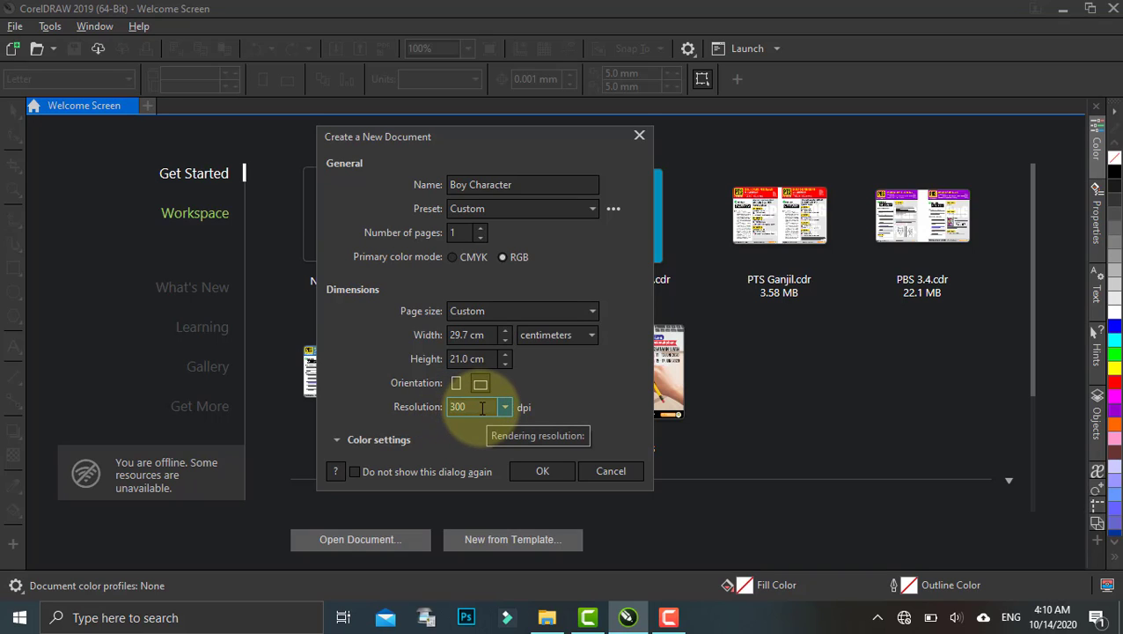
left_click(533, 473)
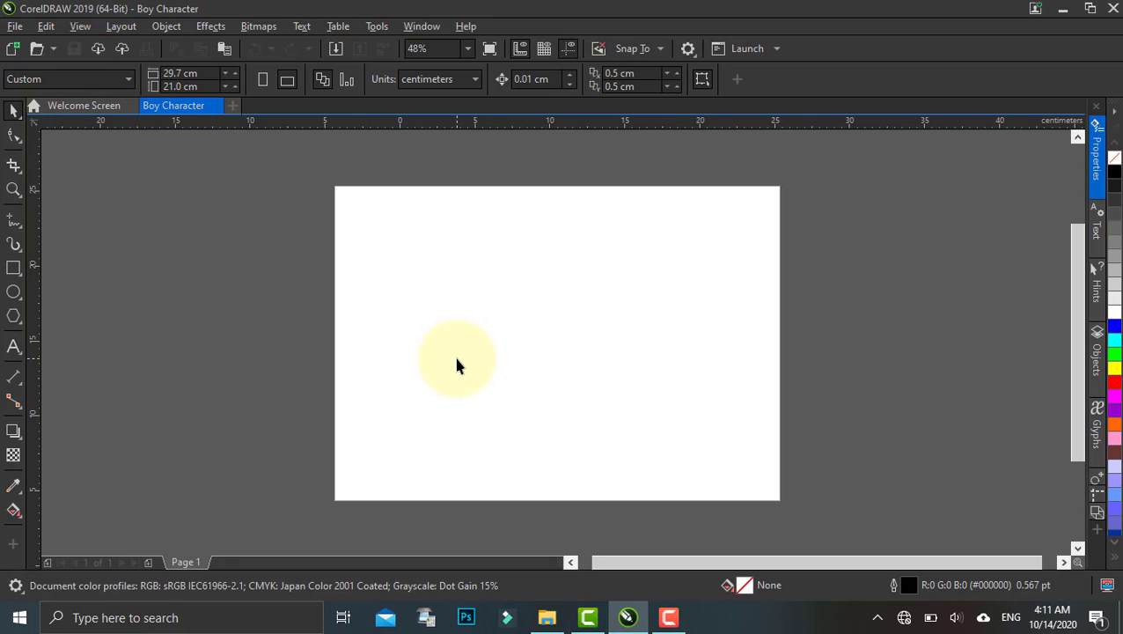
Step: Paste the copied RGB colour notes for Kulit, Baju, BG Lingkaran and BG Kotak onto the page
key("ctrl+v")
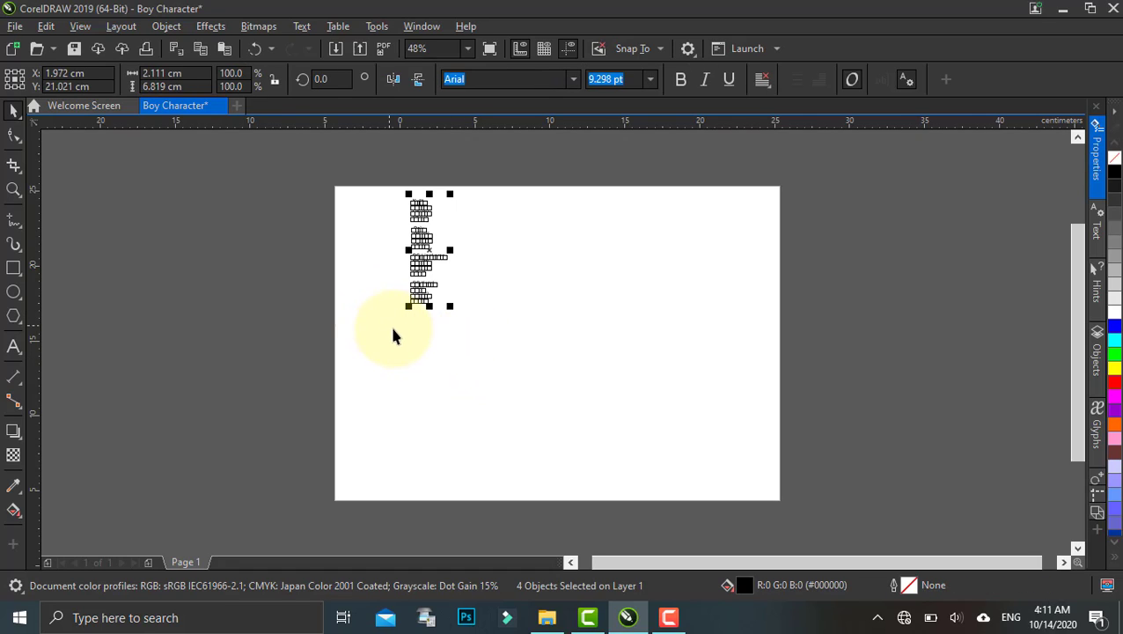
left_click_drag(390, 340, 360, 354)
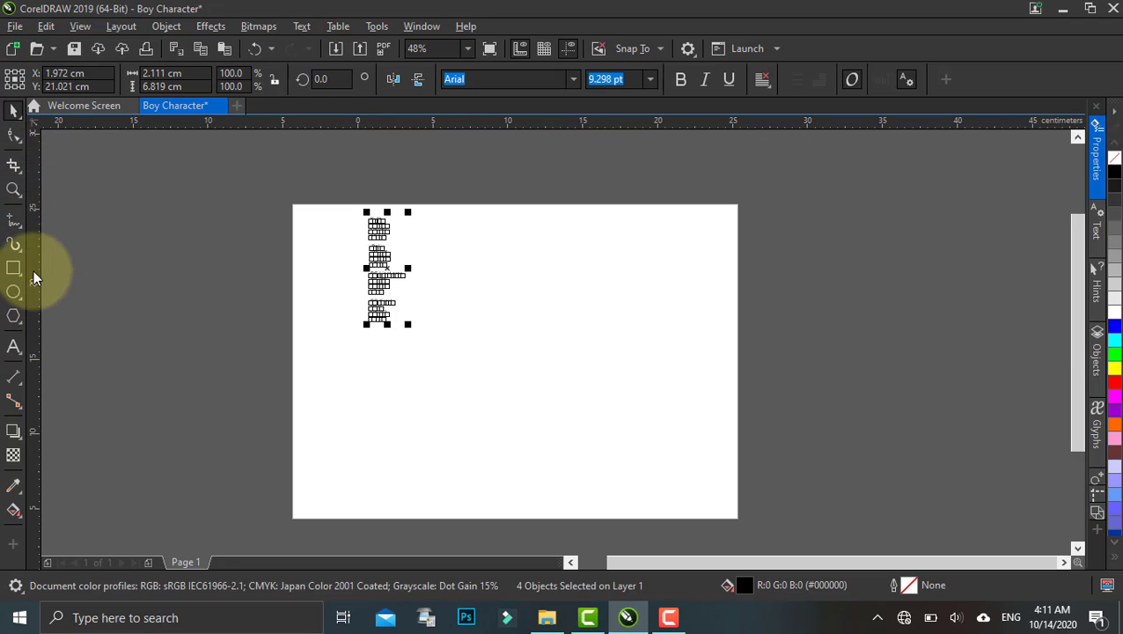
Step: Draw a circle about 1.07 cm in diameter with the Ellipse tool, just left of the Kulit colour note
key("F7")
scroll(346, 220, "up", 3)
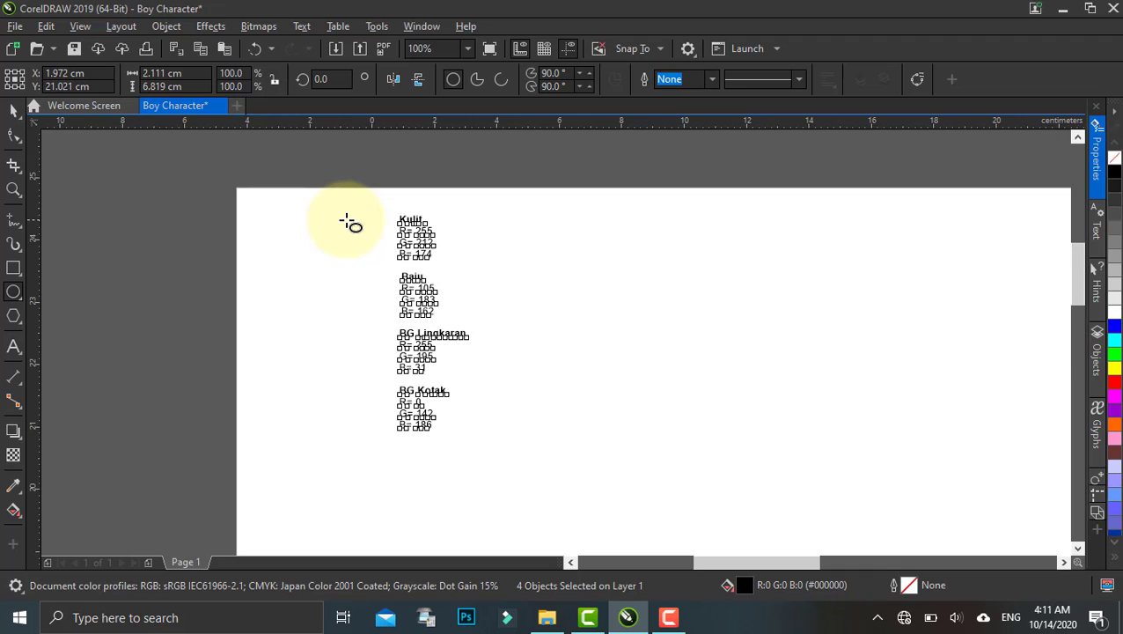
scroll(349, 224, "up", 1)
scroll(309, 245, "right", 1)
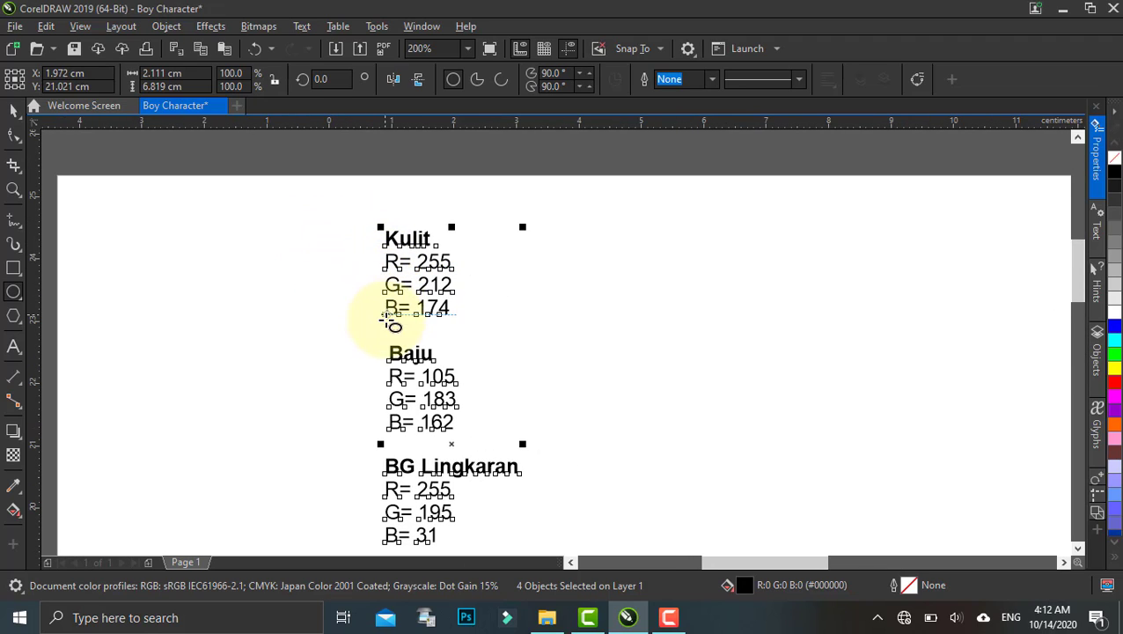
scroll(381, 367, "down", 2)
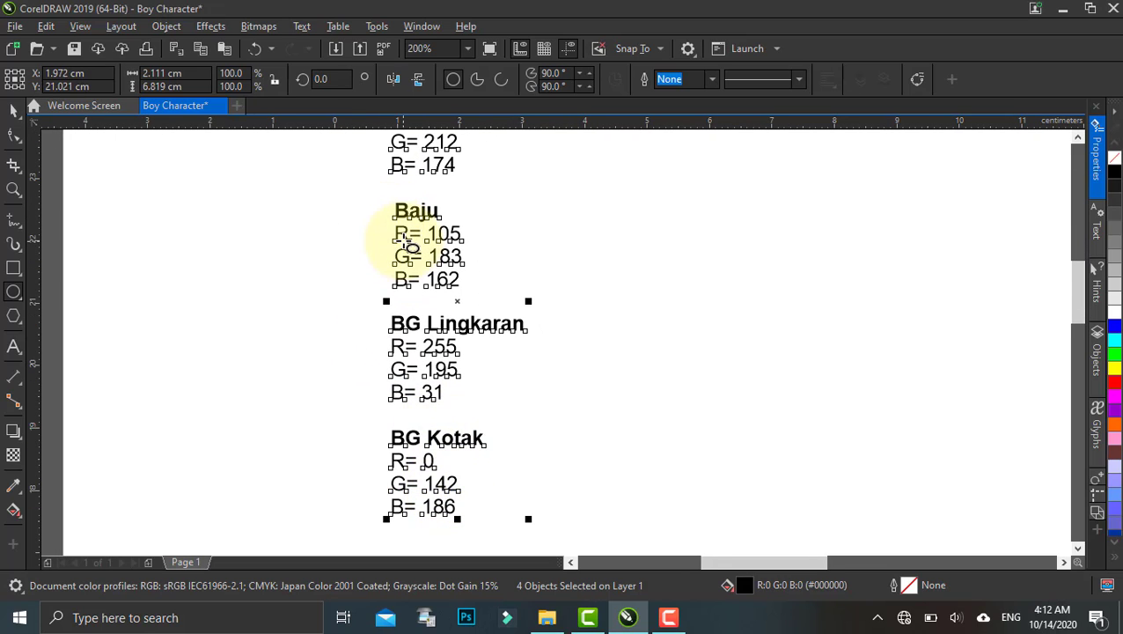
scroll(405, 249, "up", 2)
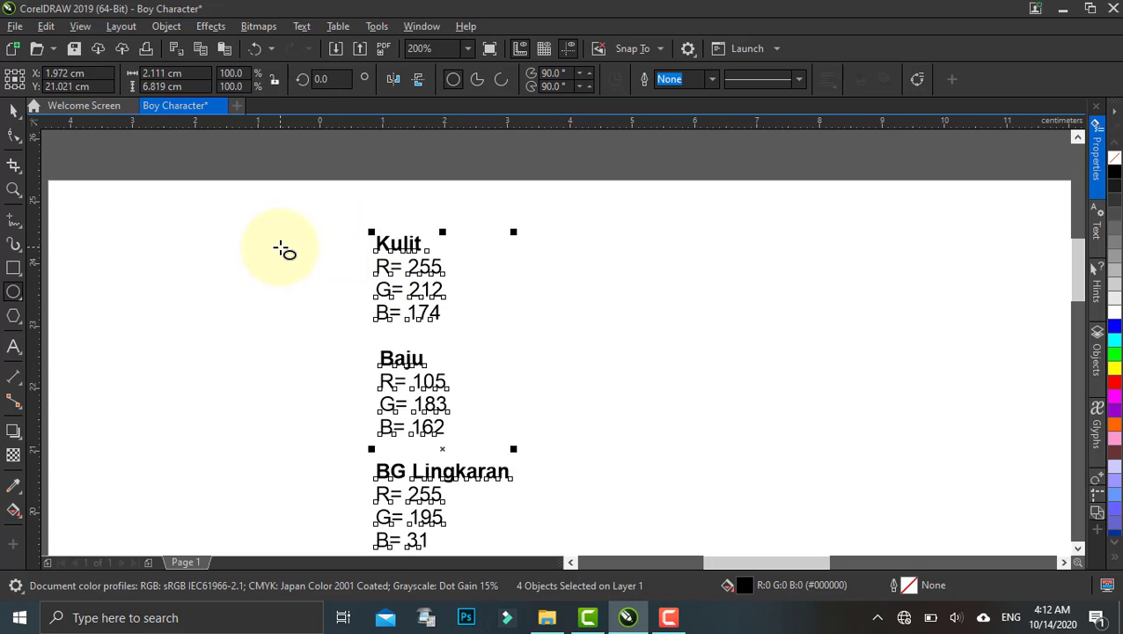
left_click_drag(276, 241, 348, 299)
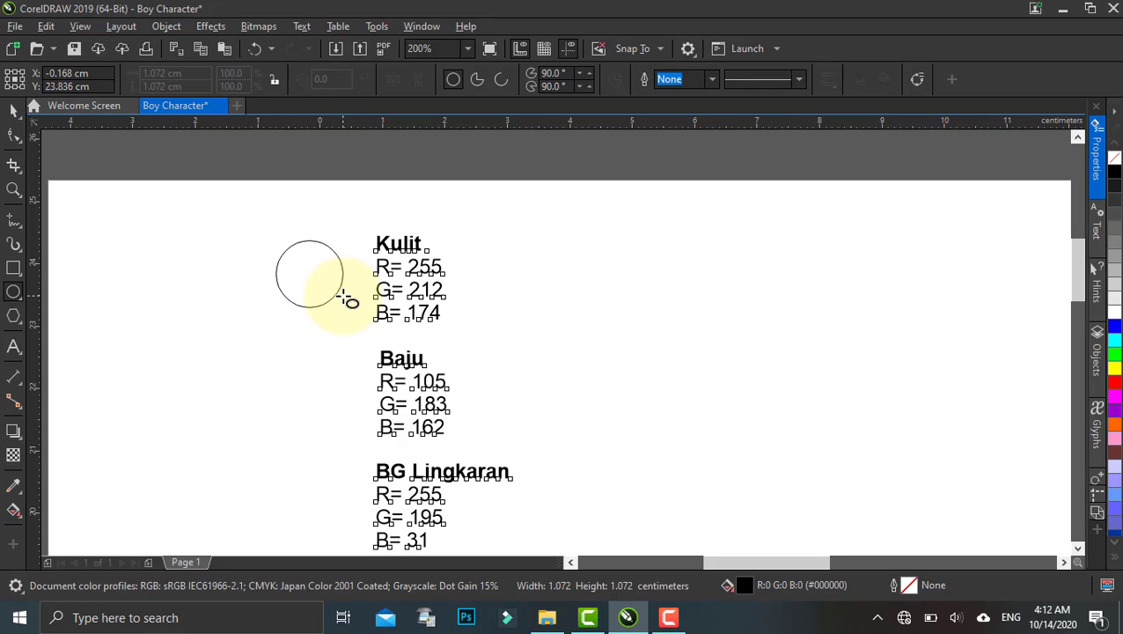
left_click_drag(343, 295, 328, 269)
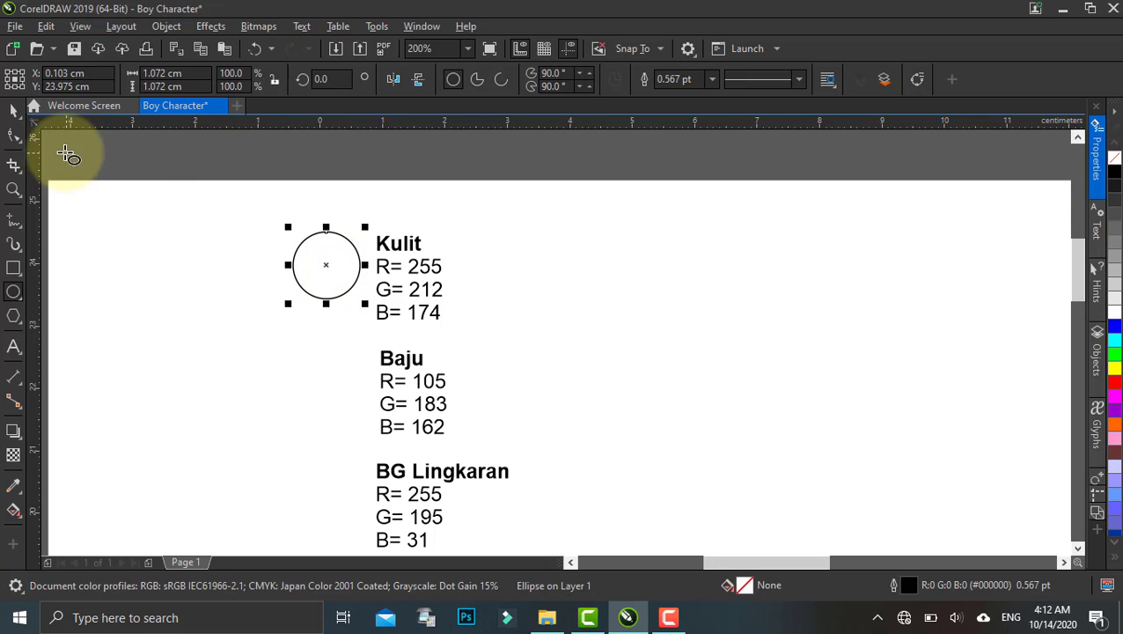
left_click(12, 117)
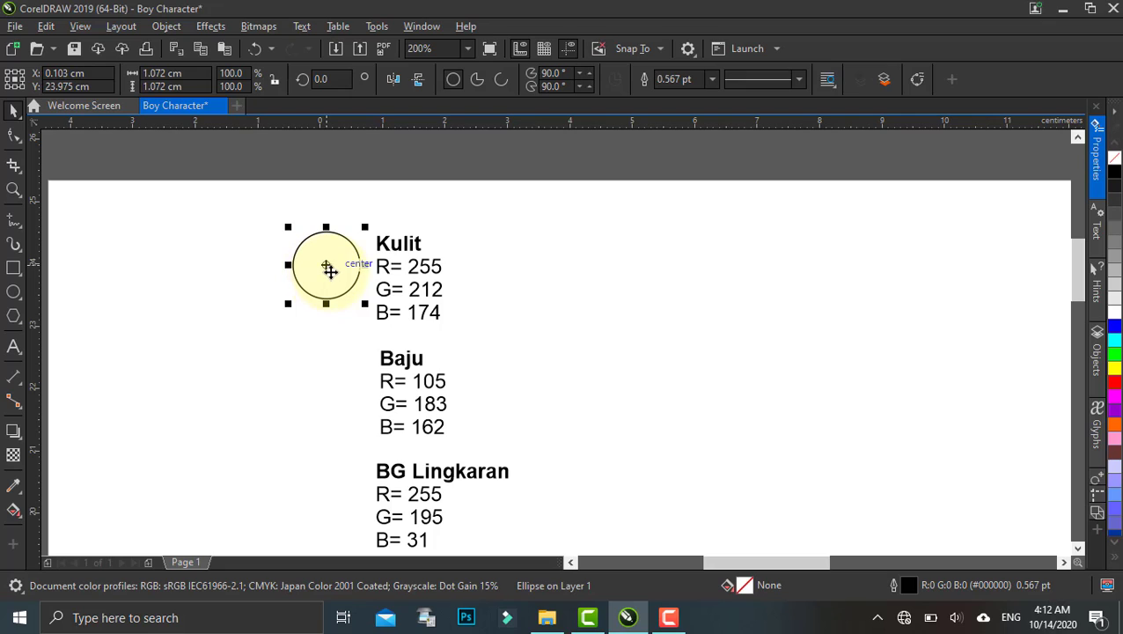
left_click_drag(335, 273, 342, 278)
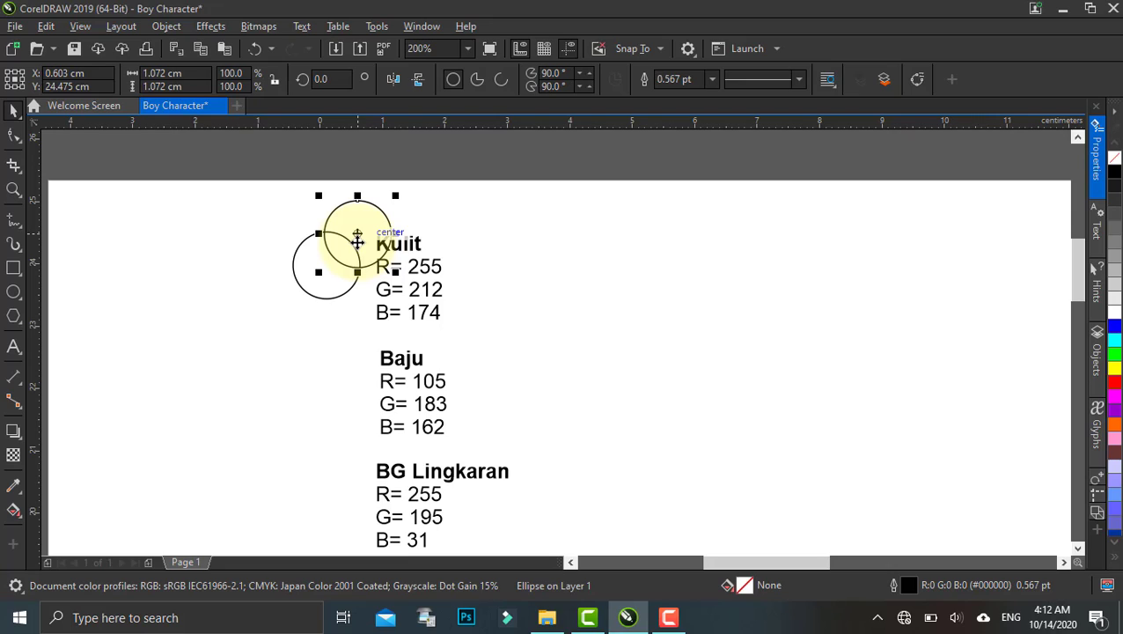
key("Delete")
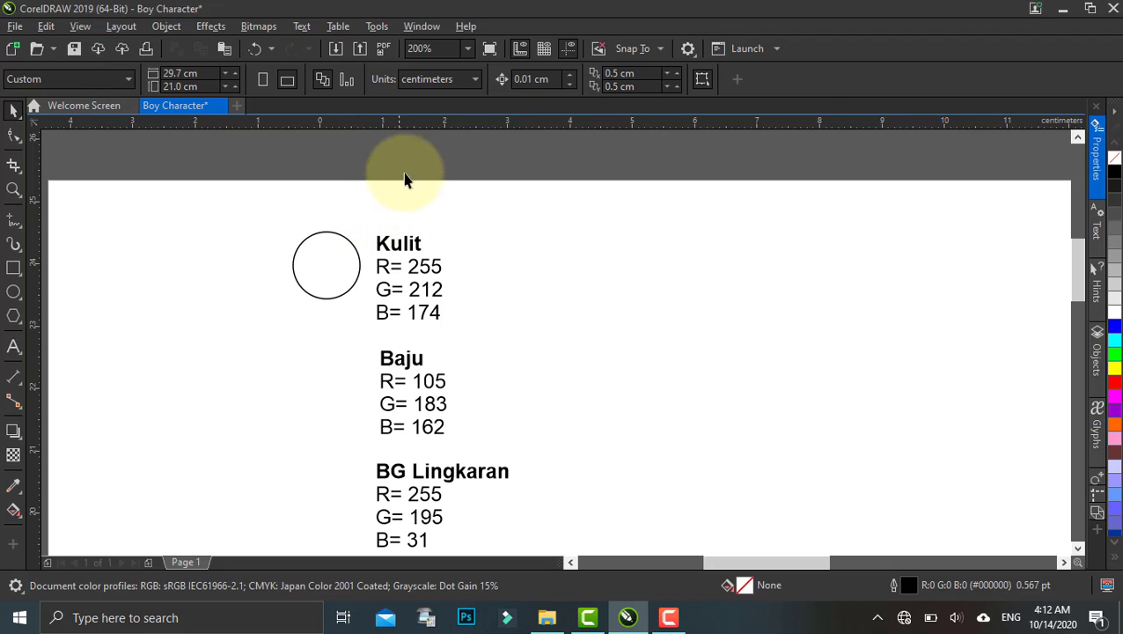
Step: Set the document's duplicate distance to 0 cm both horizontally and vertically
double_click(619, 73)
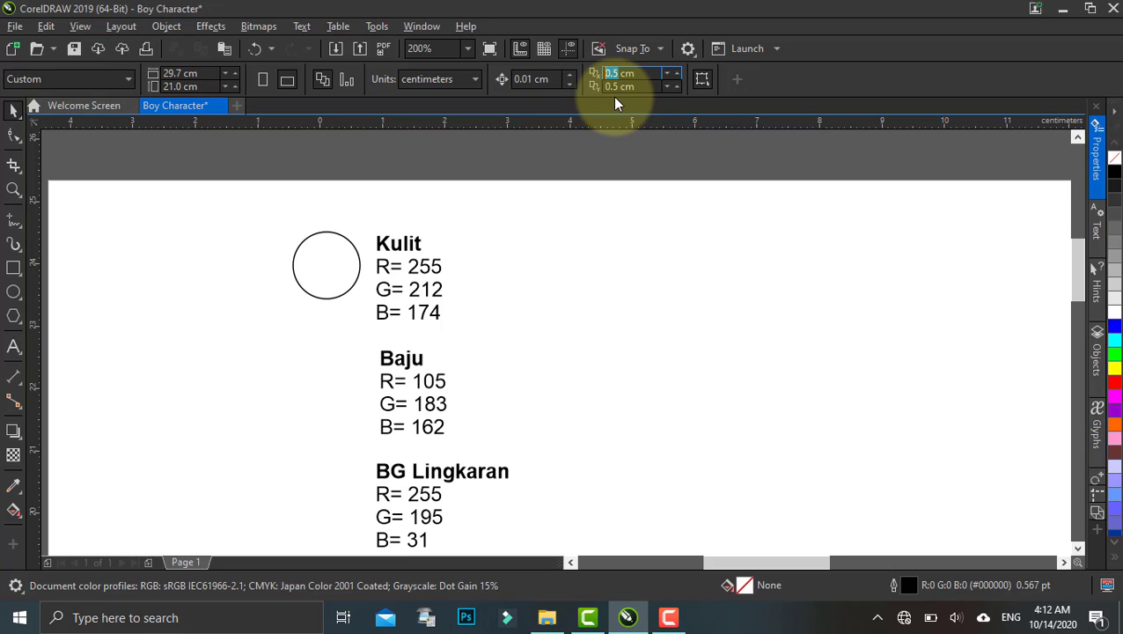
type("0")
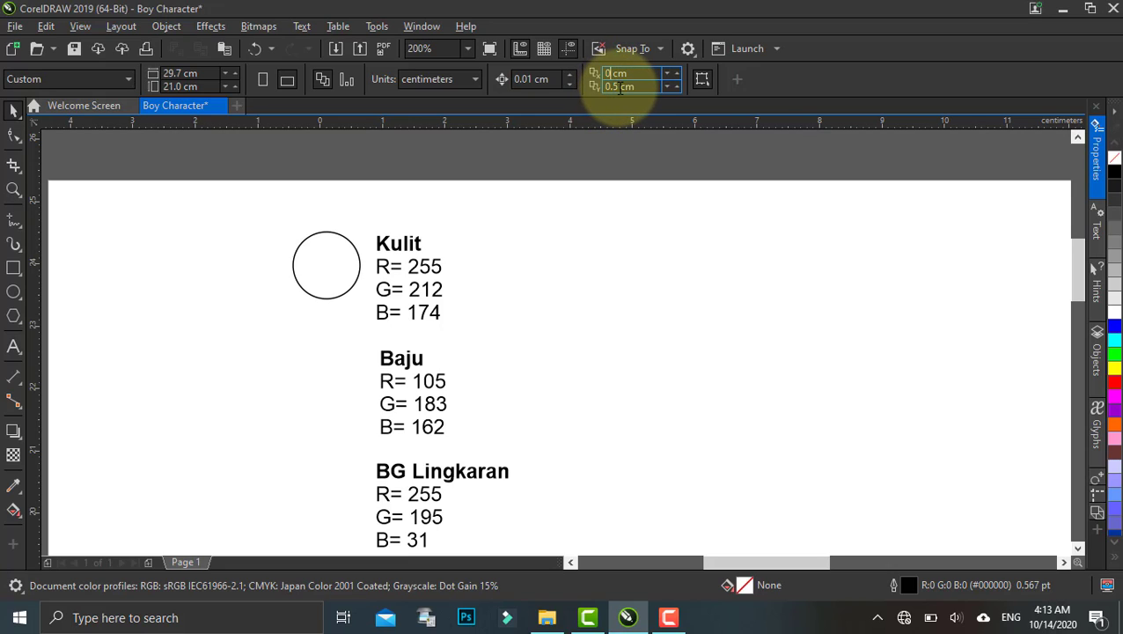
left_click_drag(620, 87, 582, 91)
type("0")
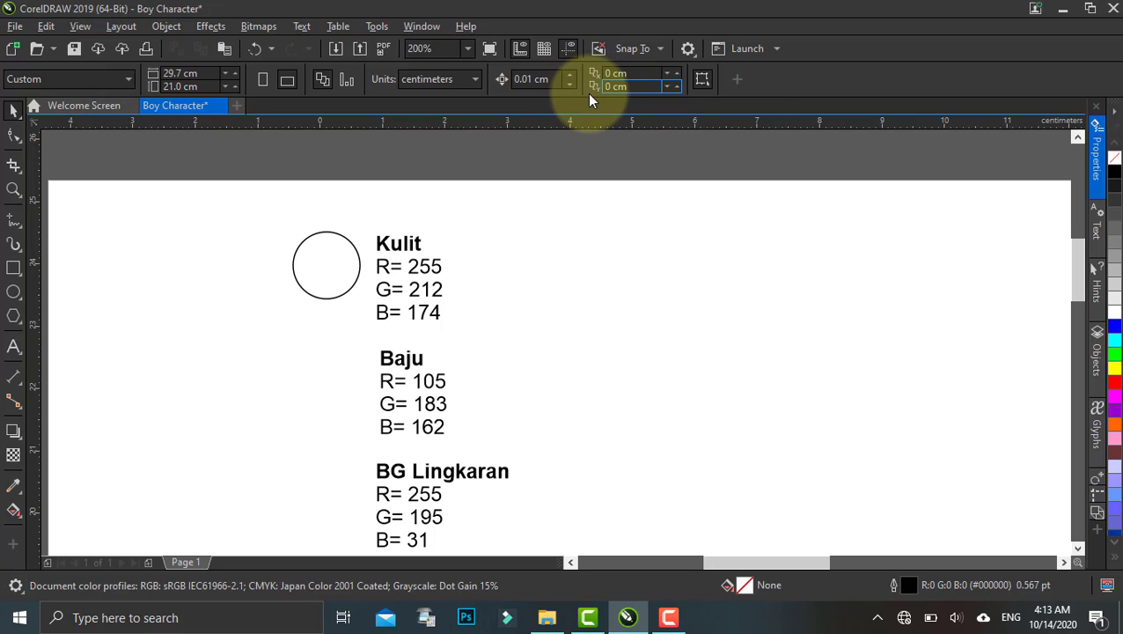
Step: Copy the circle straight down the column so one sits beside each of the Baju, BG Lingkaran and BG Kotak notes
left_click(334, 266)
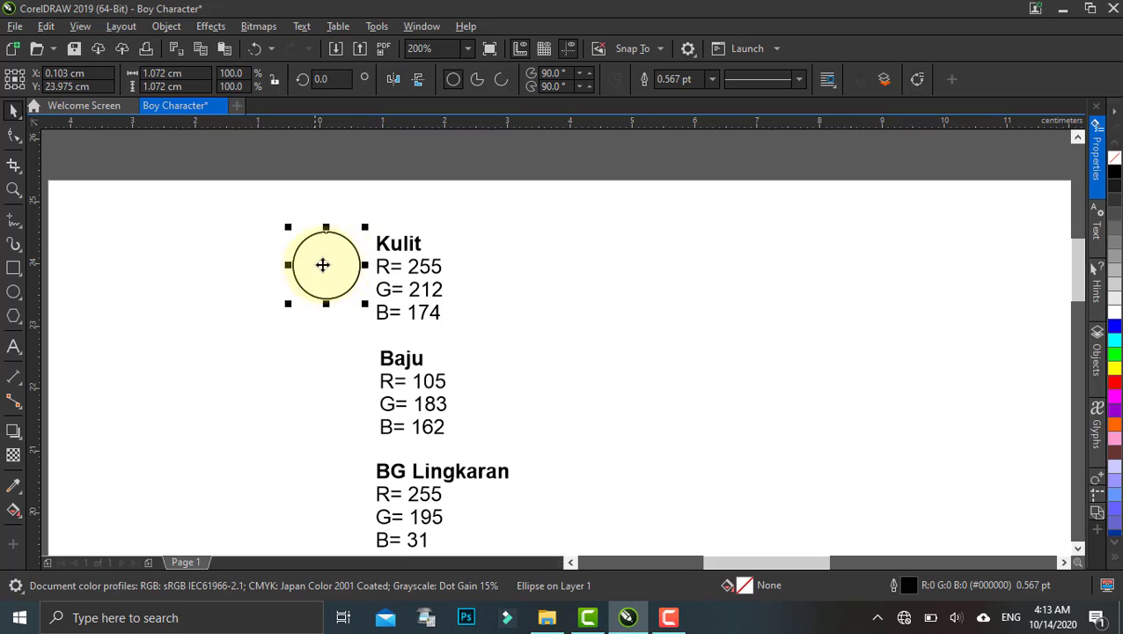
left_click_drag(335, 266, 328, 386)
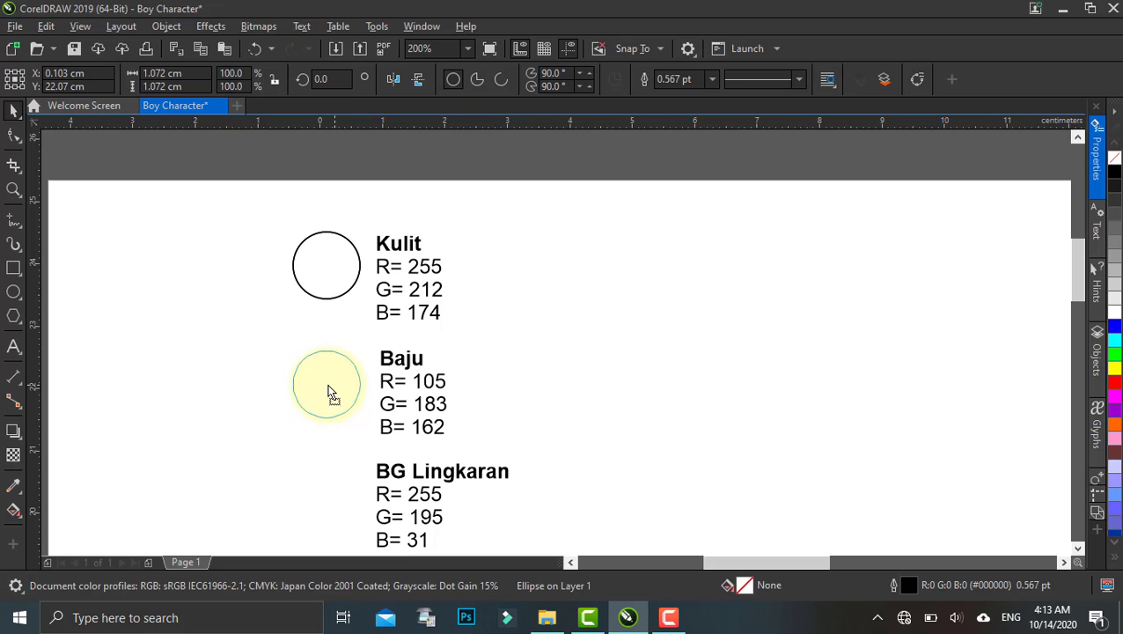
left_click(330, 393)
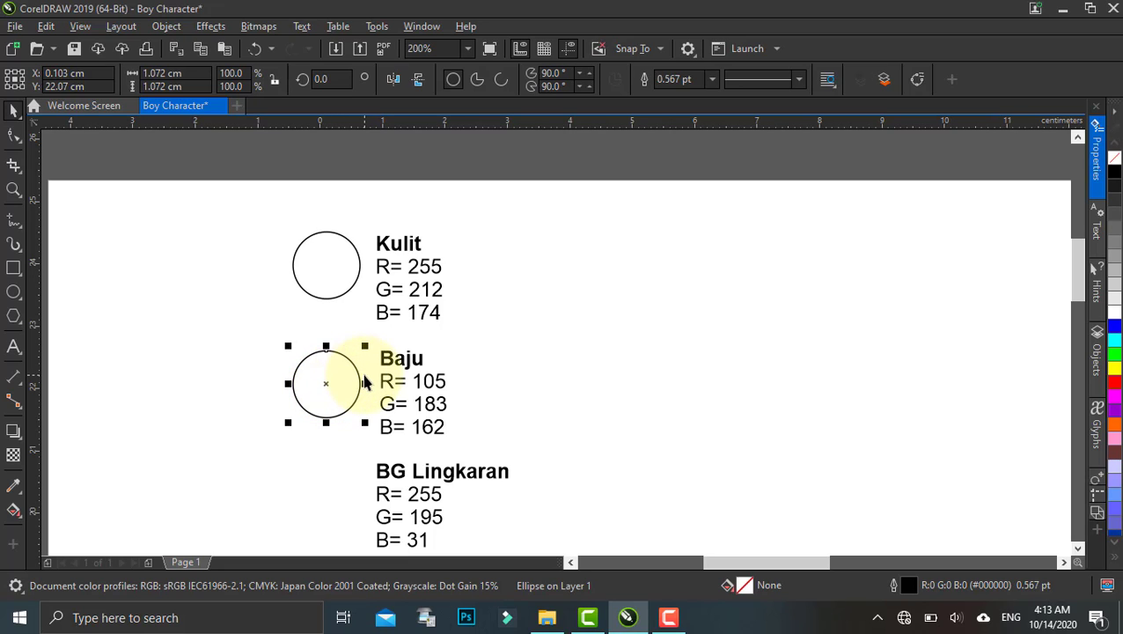
scroll(373, 335, "down", 1)
mouse_move(374, 341)
left_mouse_down()
mouse_move(380, 282)
mouse_move(373, 349)
left_mouse_up()
right_click(373, 349)
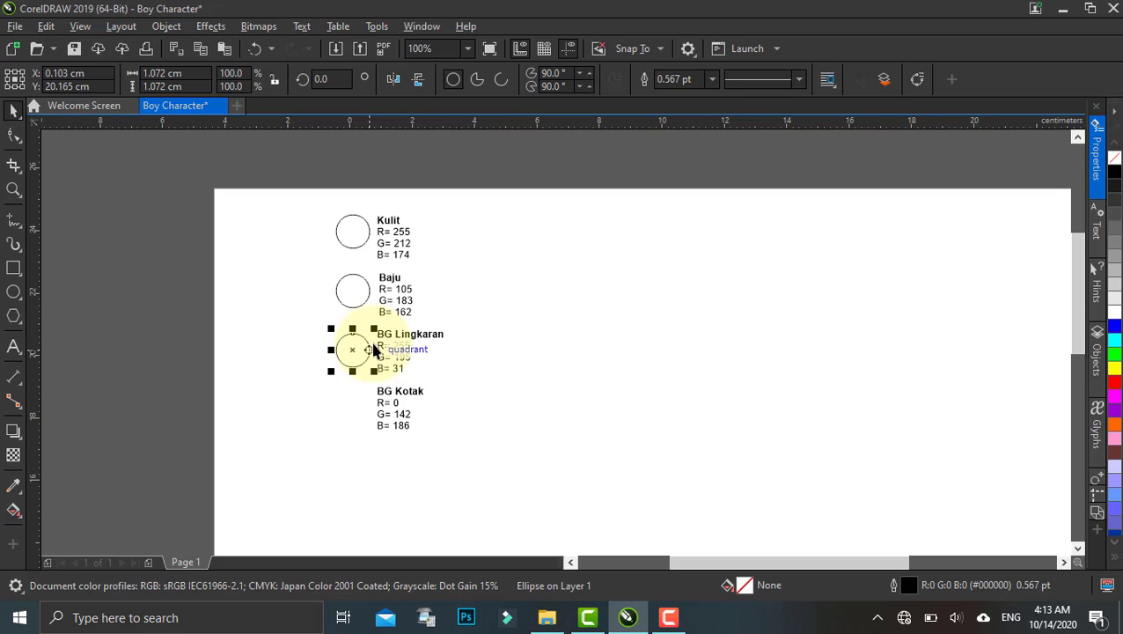
key("ctrl+r")
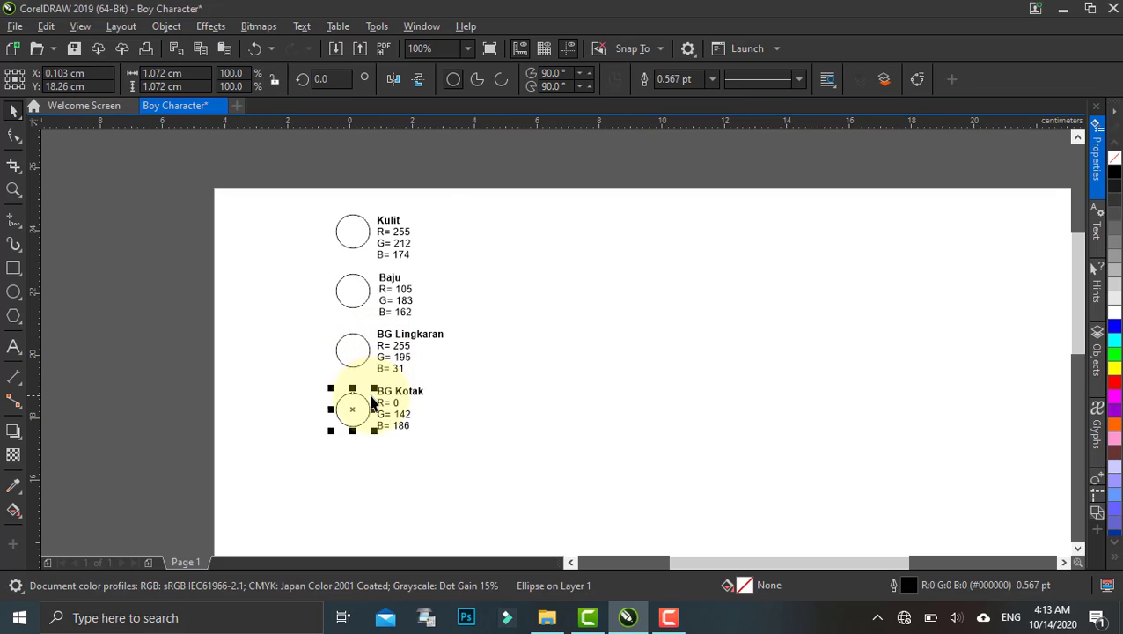
Step: Move the BG Lingkaran and BG Kotak circles slightly up to line up with their colour notes
scroll(370, 349, "up", 1)
left_click(363, 348)
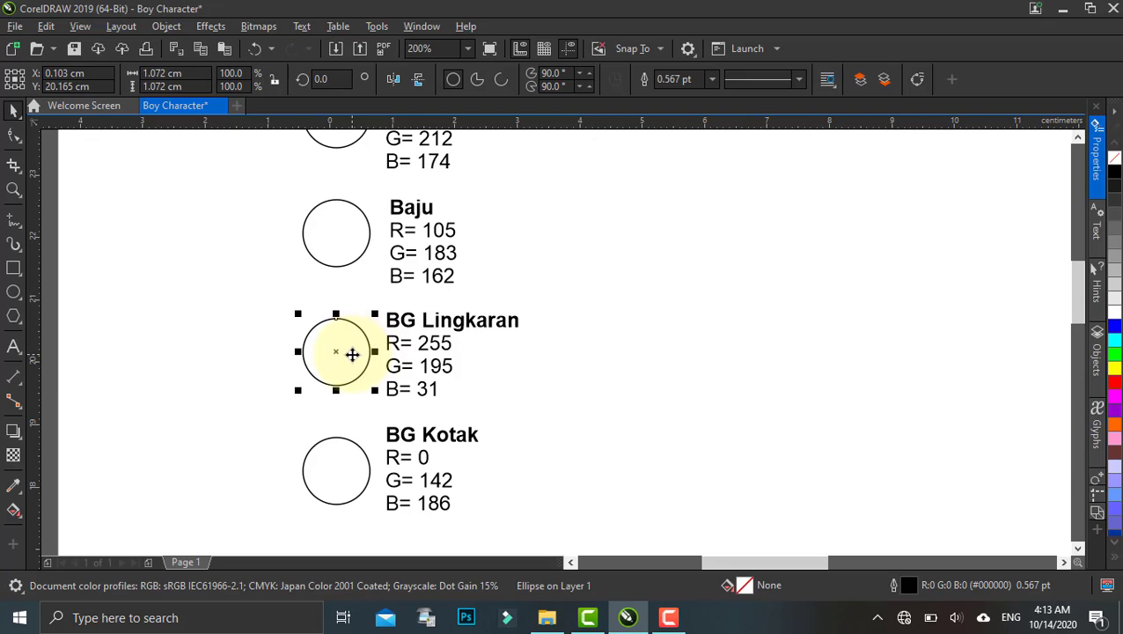
left_click_drag(352, 354, 353, 345)
left_click(348, 460)
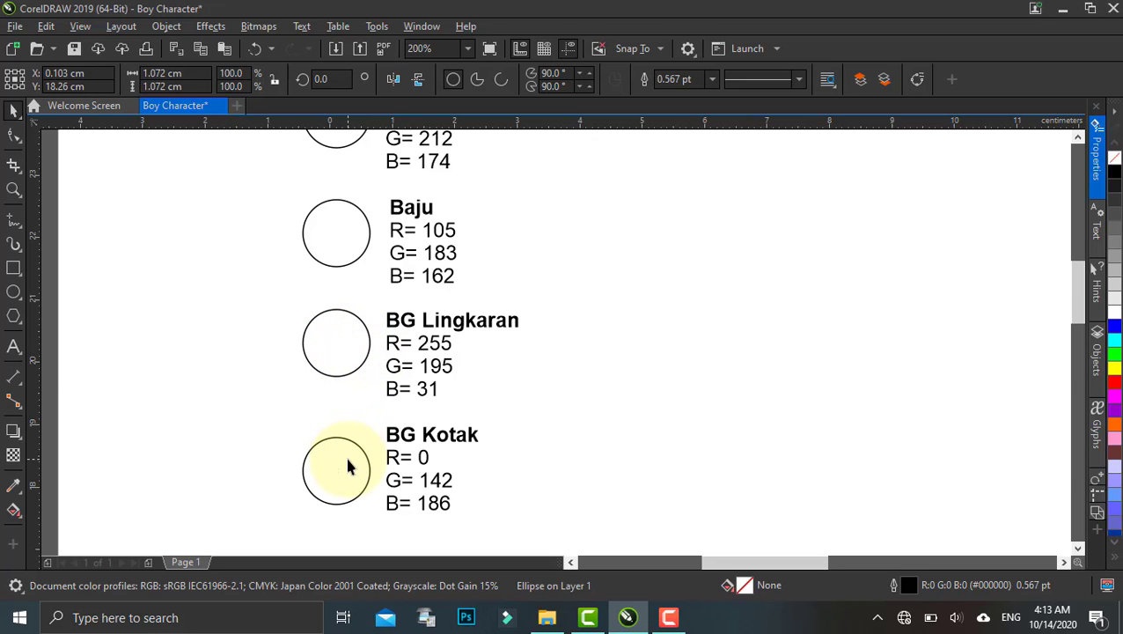
left_click_drag(349, 468, 353, 455)
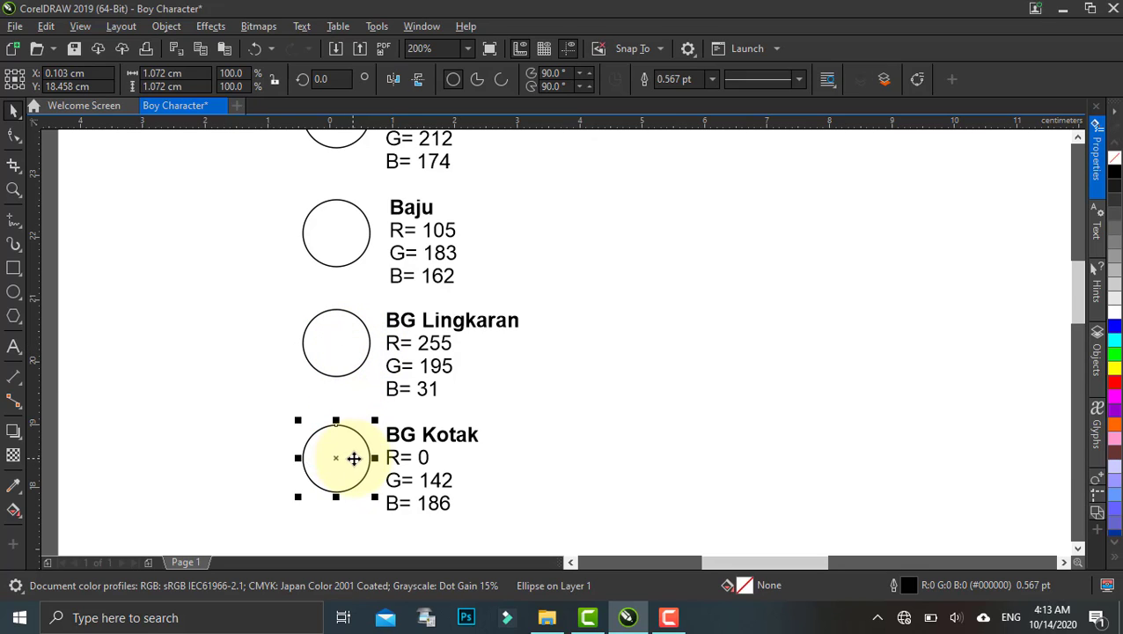
Step: Move the four circles with their colour notes to the page's upper right area and enlarge them together to about 4.72 by 9.41 cm
scroll(416, 330, "down", 1)
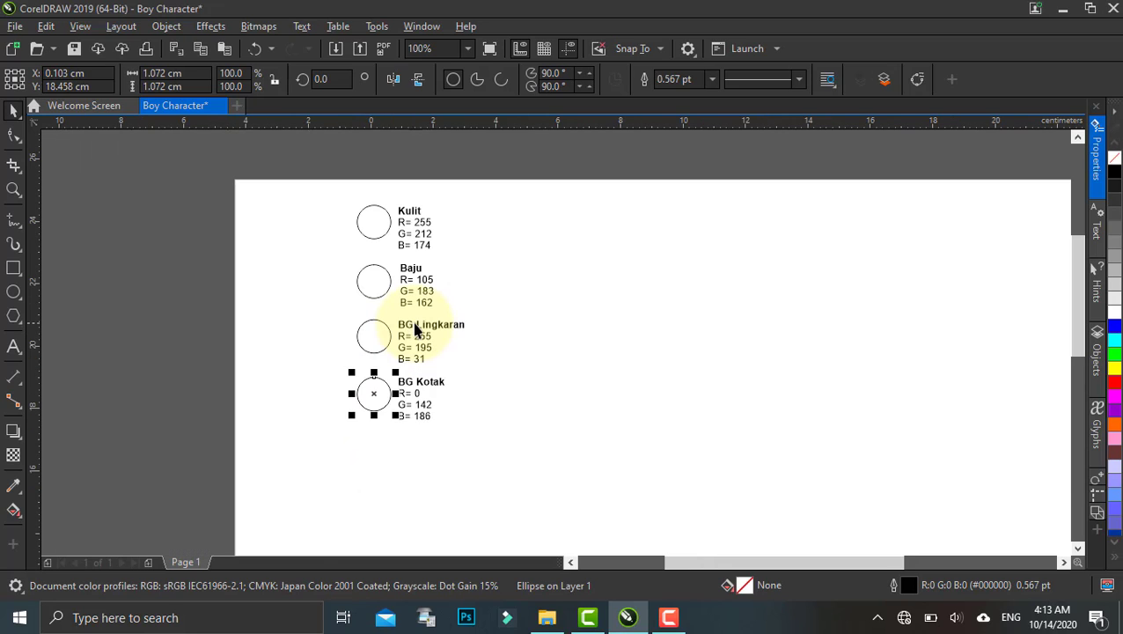
scroll(418, 328, "down", 1)
scroll(434, 297, "right", 1)
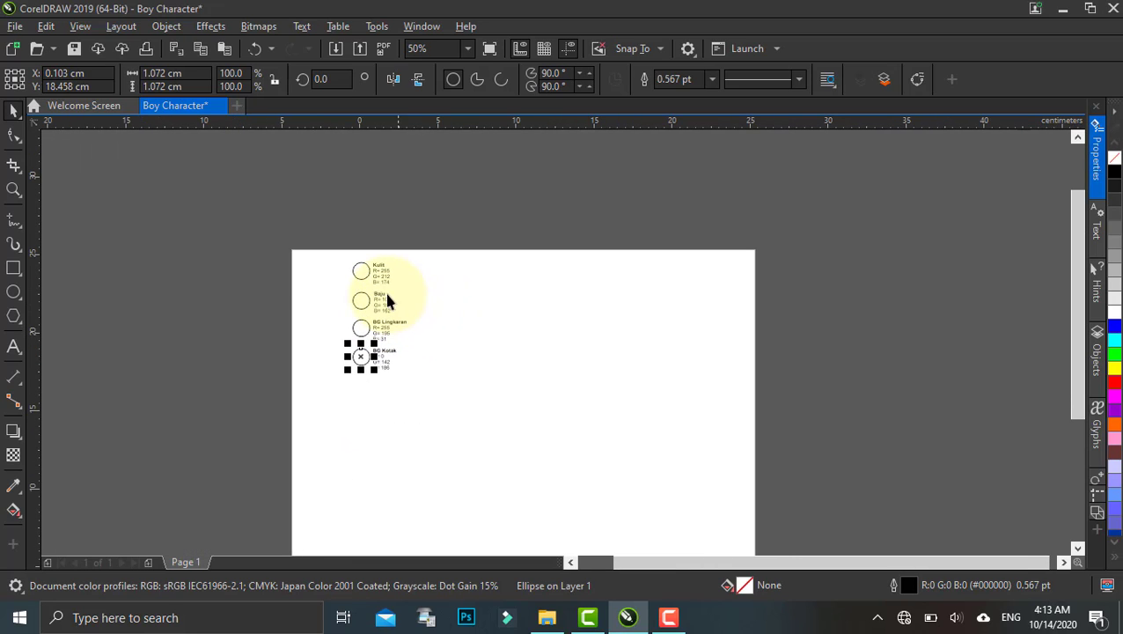
left_click_drag(329, 255, 432, 388)
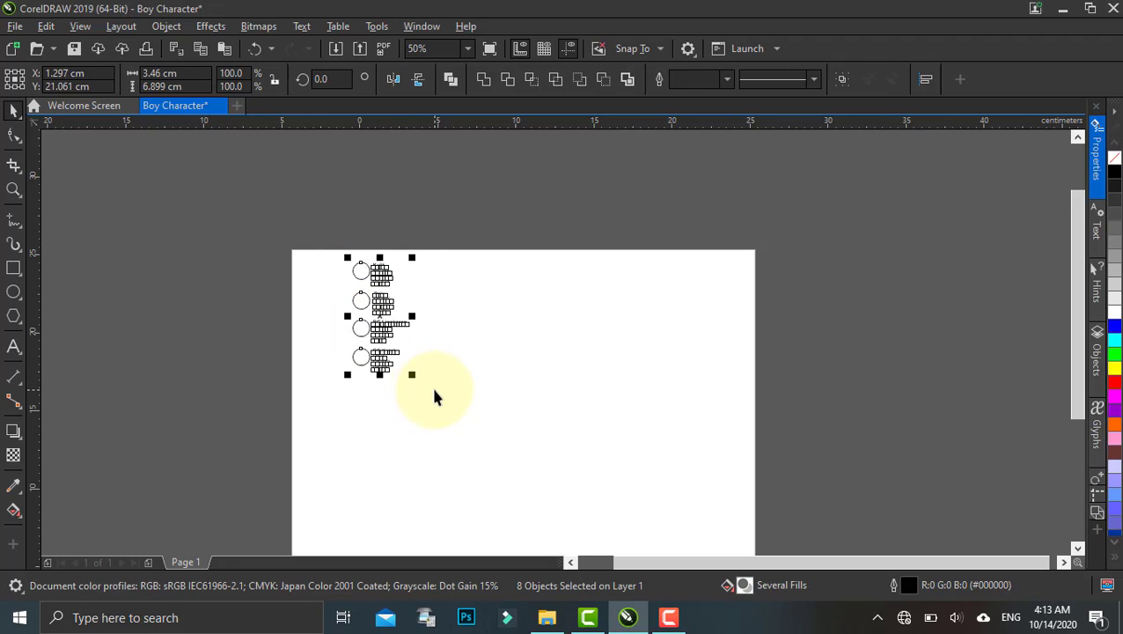
left_click_drag(377, 331, 642, 339)
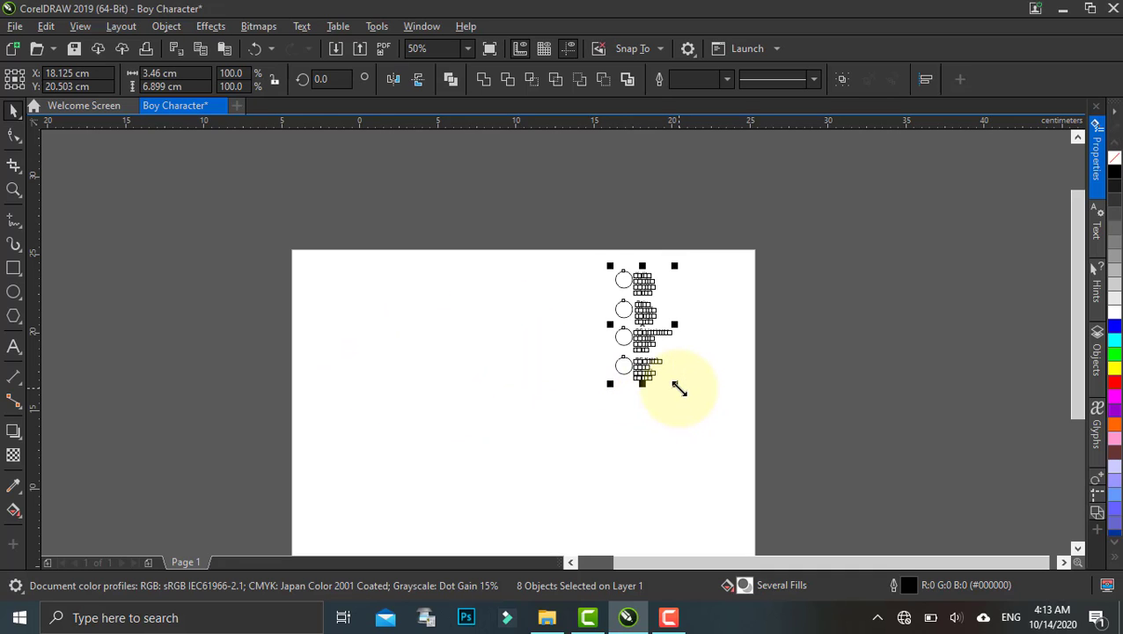
left_click_drag(679, 388, 712, 426)
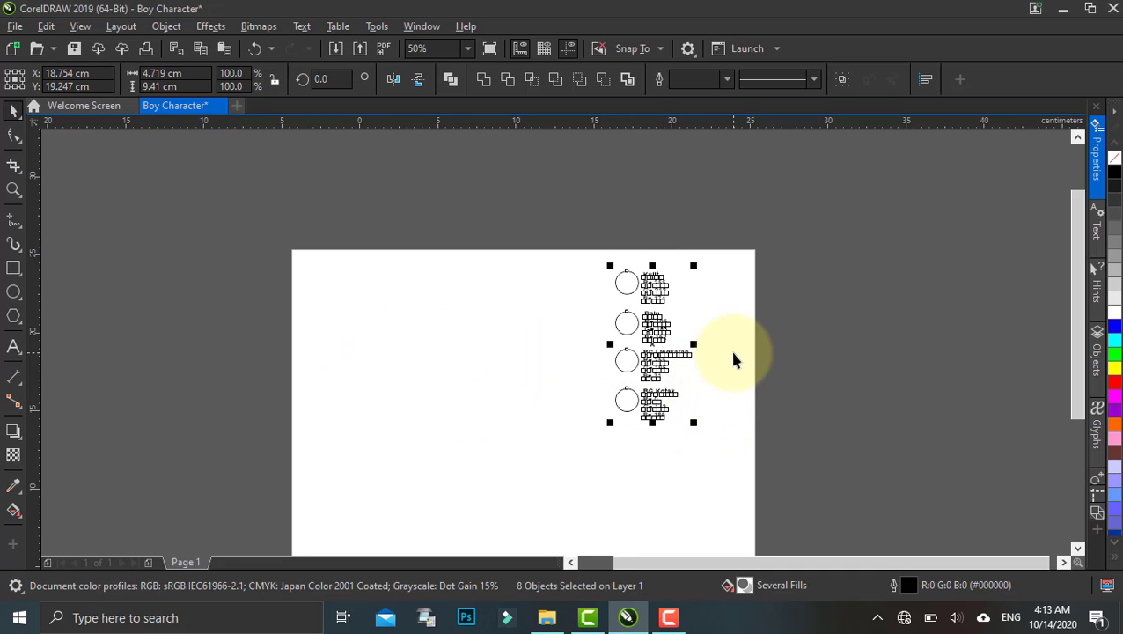
left_click_drag(733, 353, 641, 354)
scroll(599, 306, "up", 1)
left_click_drag(572, 313, 553, 323)
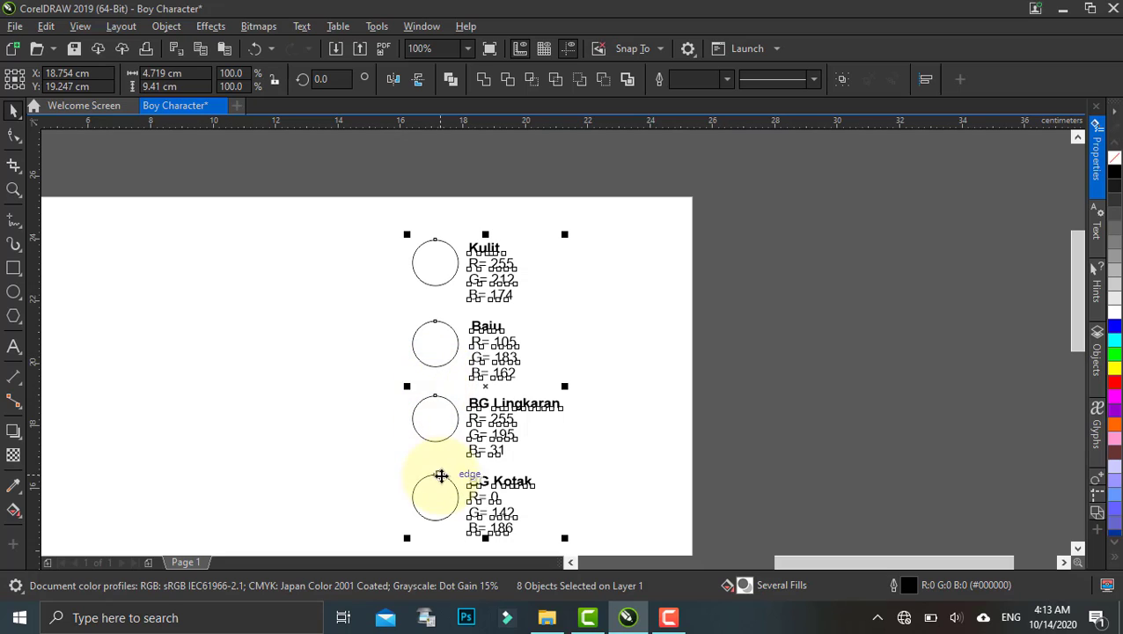
left_click(541, 290)
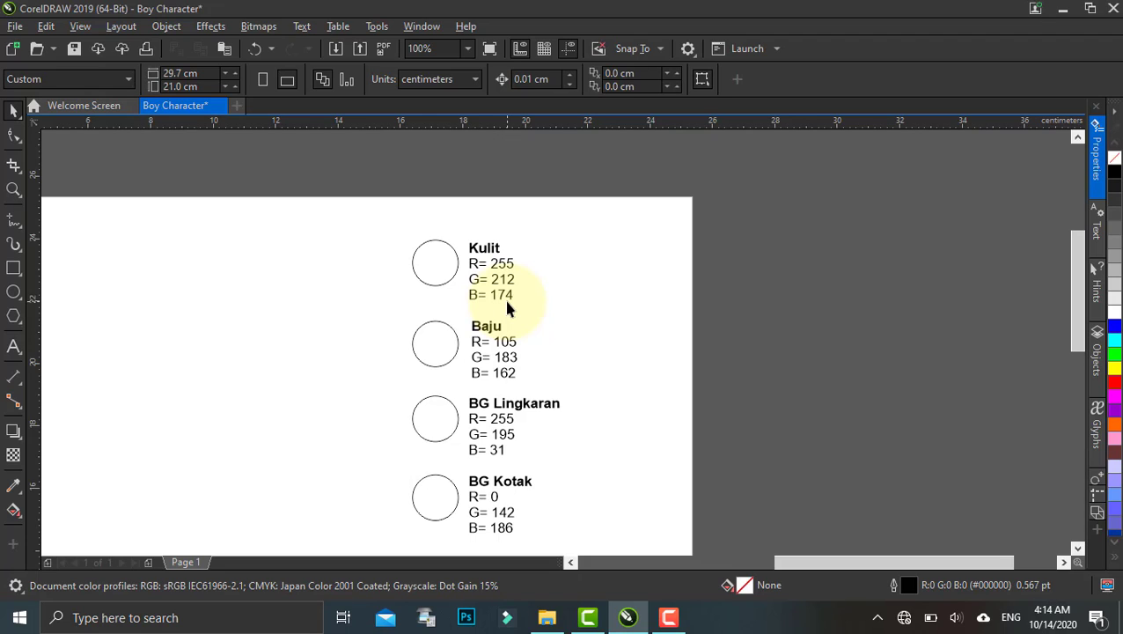
Step: Show the Color docker, select the Kulit circle and switch the colour model to RGB
left_click(423, 29)
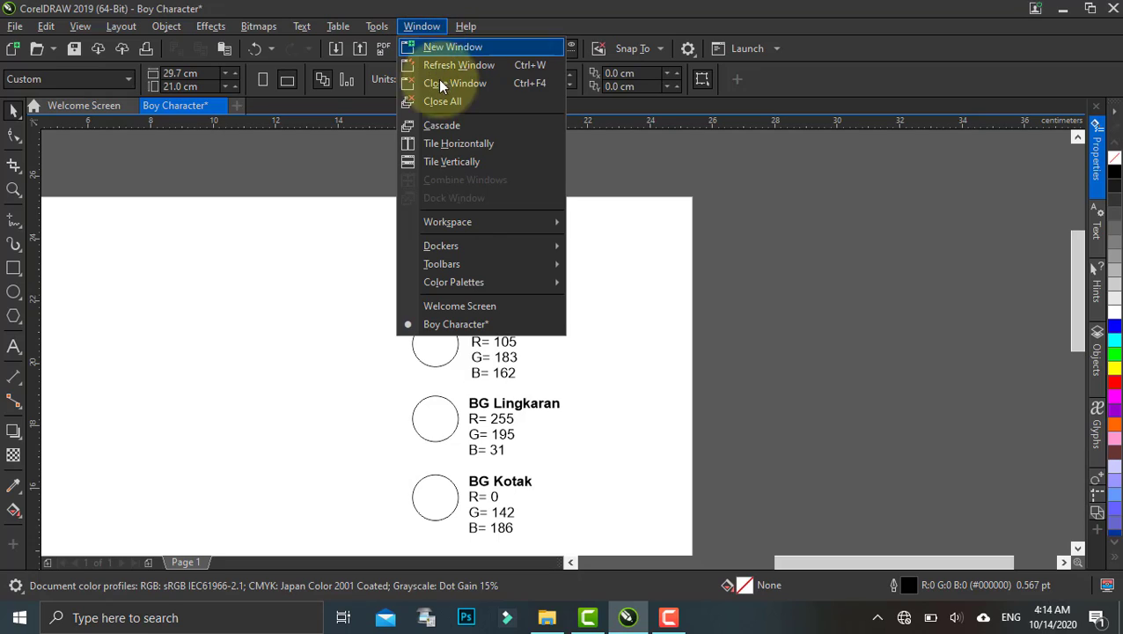
mouse_move(468, 231)
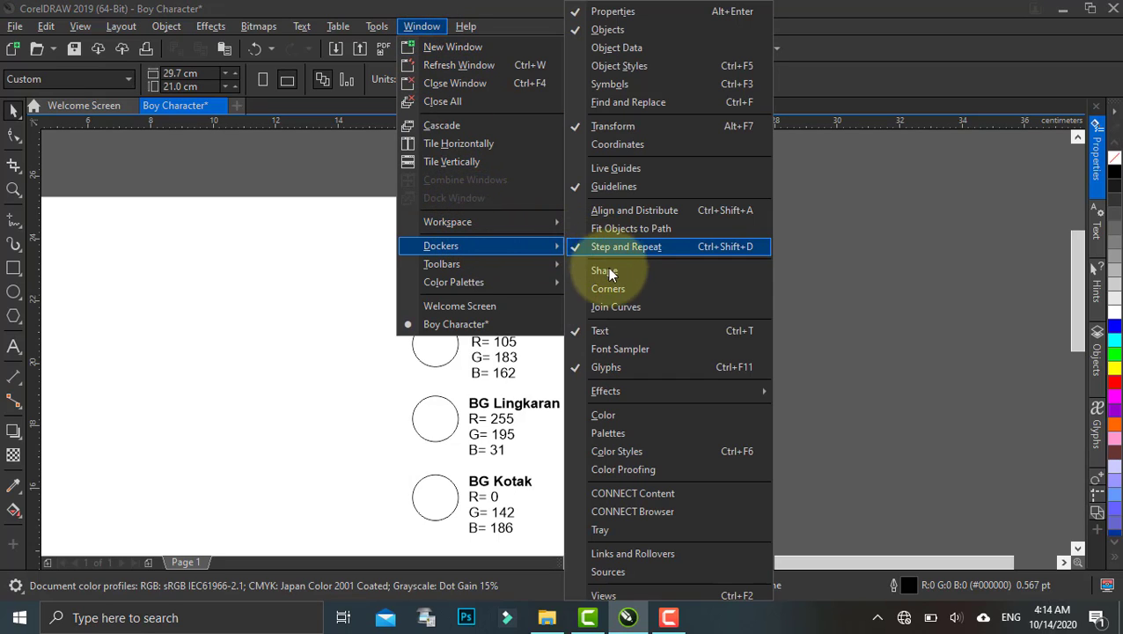
left_click(644, 415)
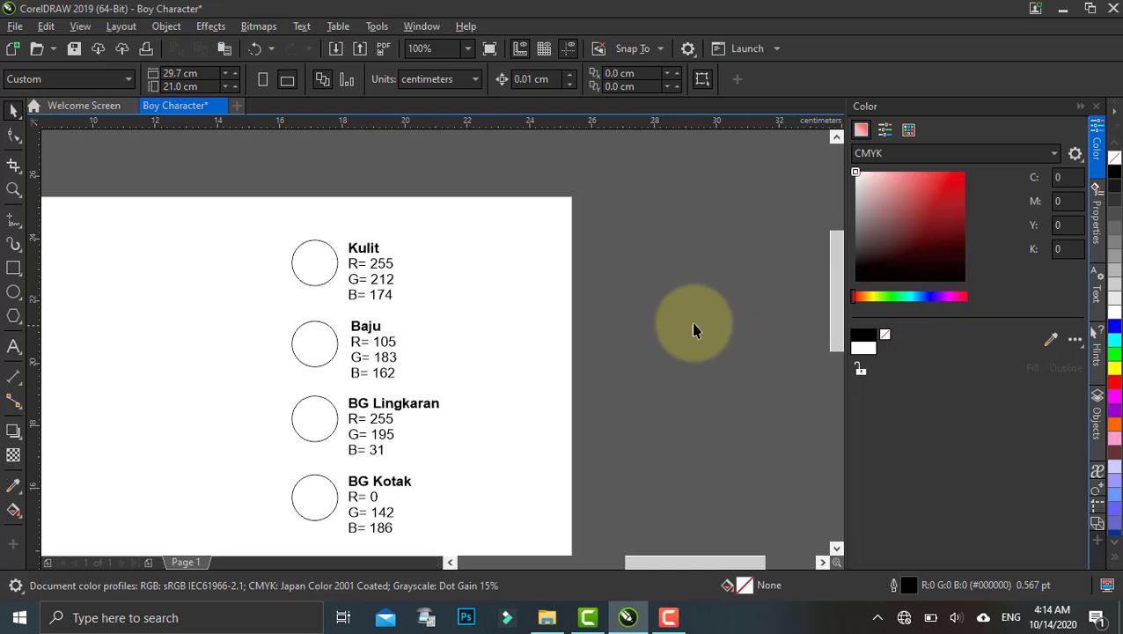
left_click(309, 262)
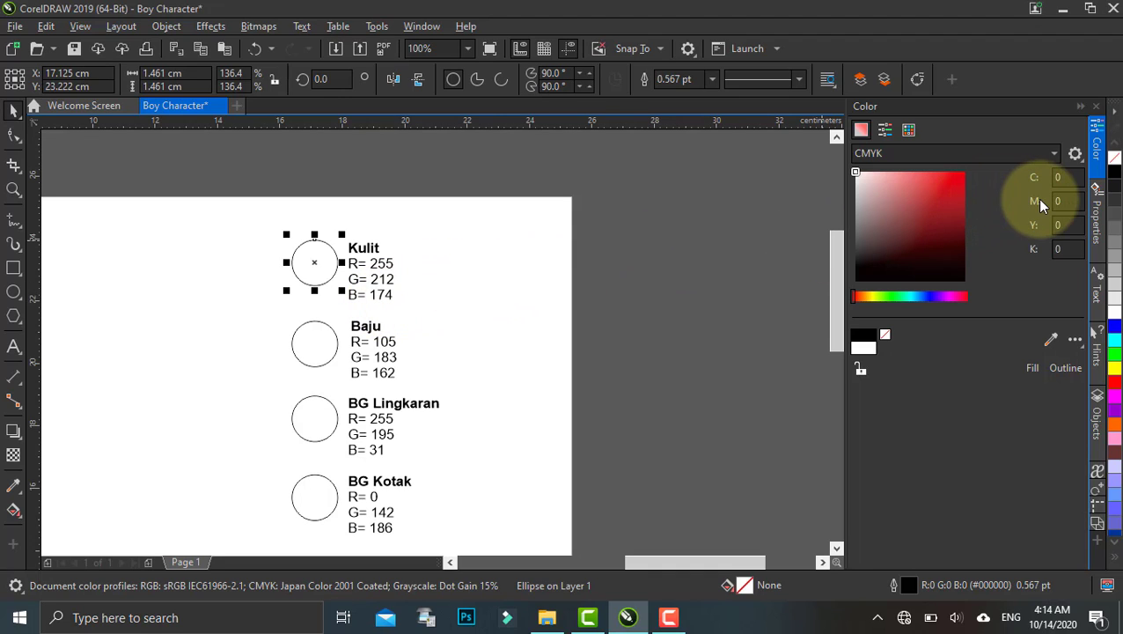
left_click(890, 160)
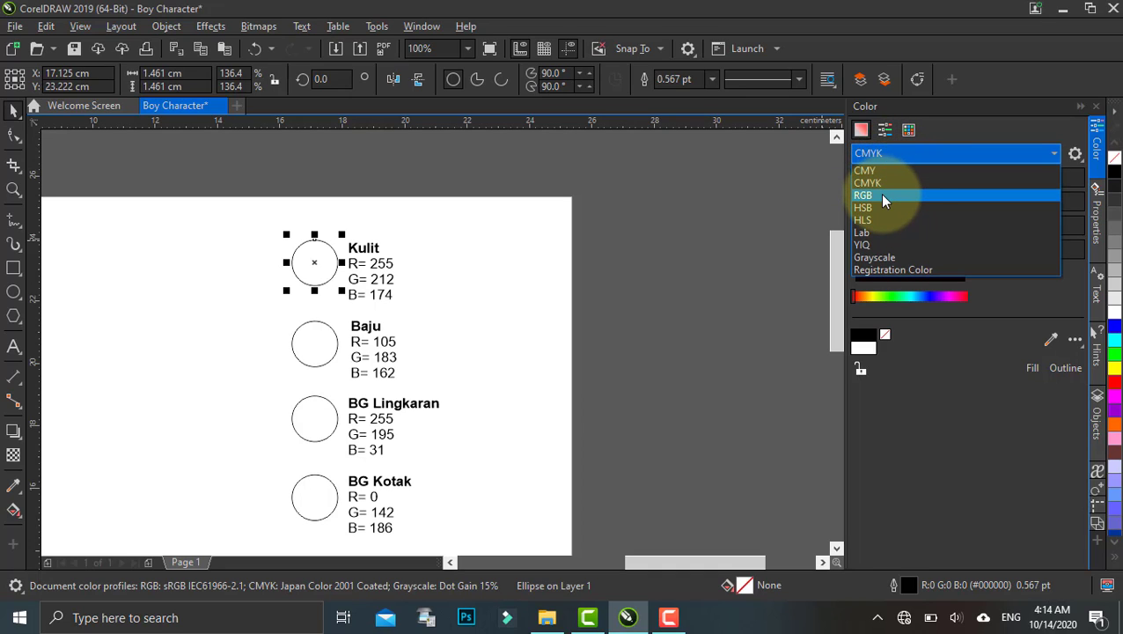
left_click(880, 195)
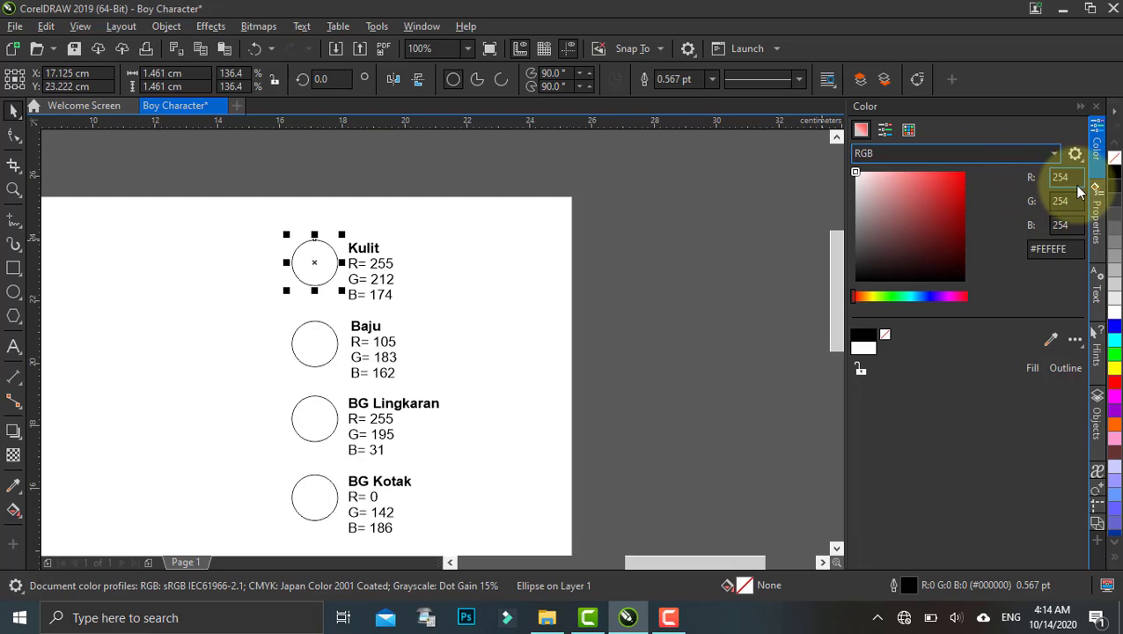
Step: Fill the Kulit circle with the RGB colour 255, 212, 174
left_click(1045, 178)
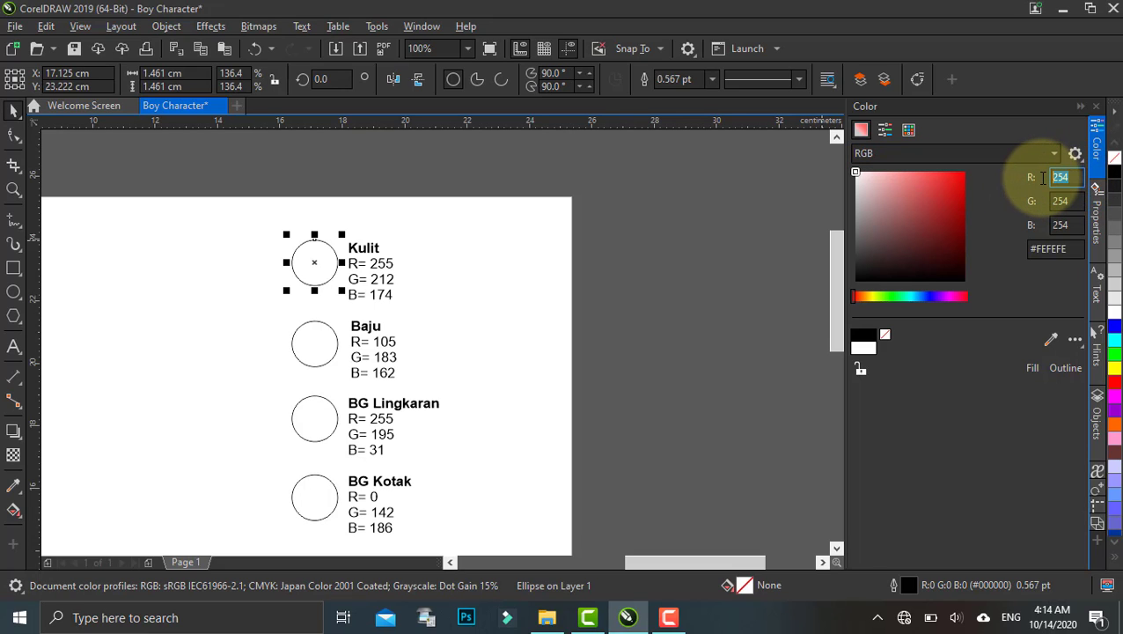
type("2")
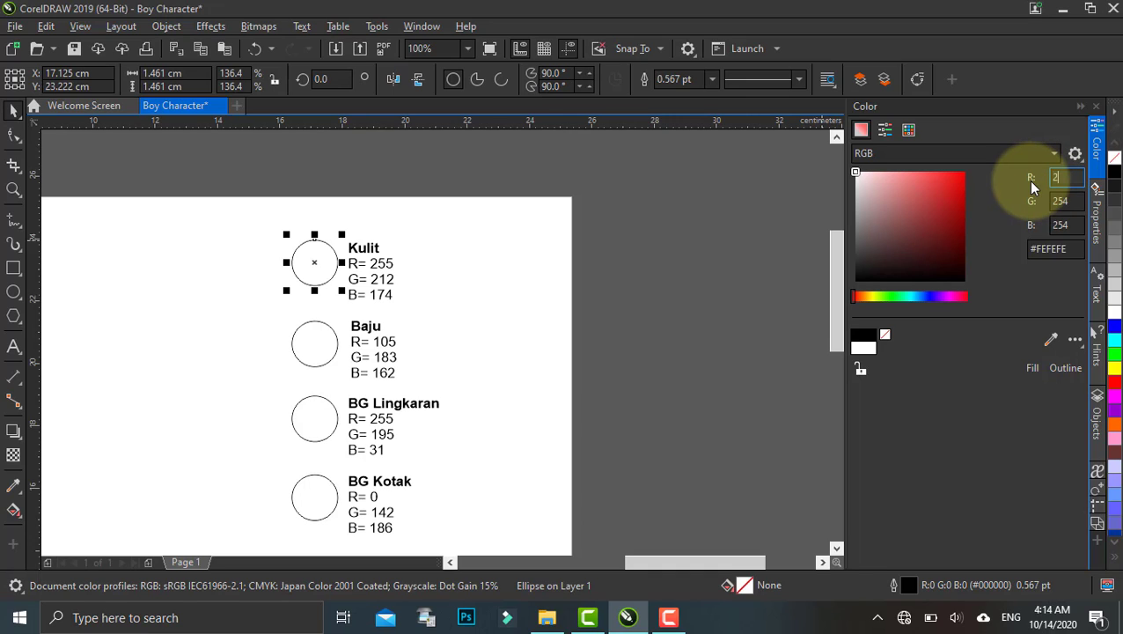
type("55")
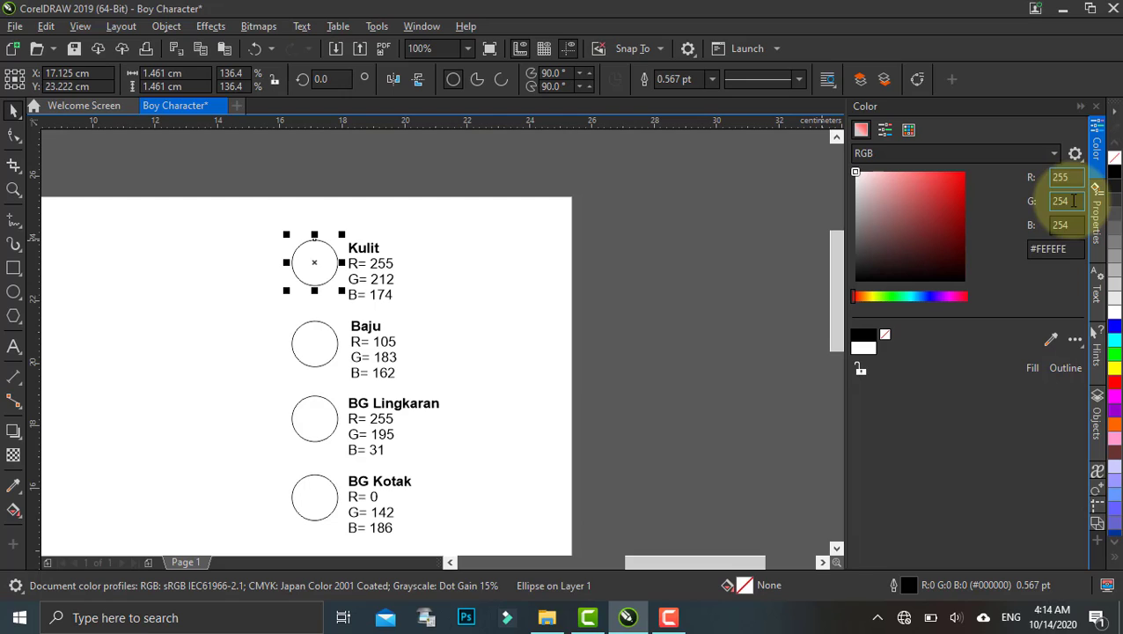
left_click_drag(1073, 201, 1031, 202)
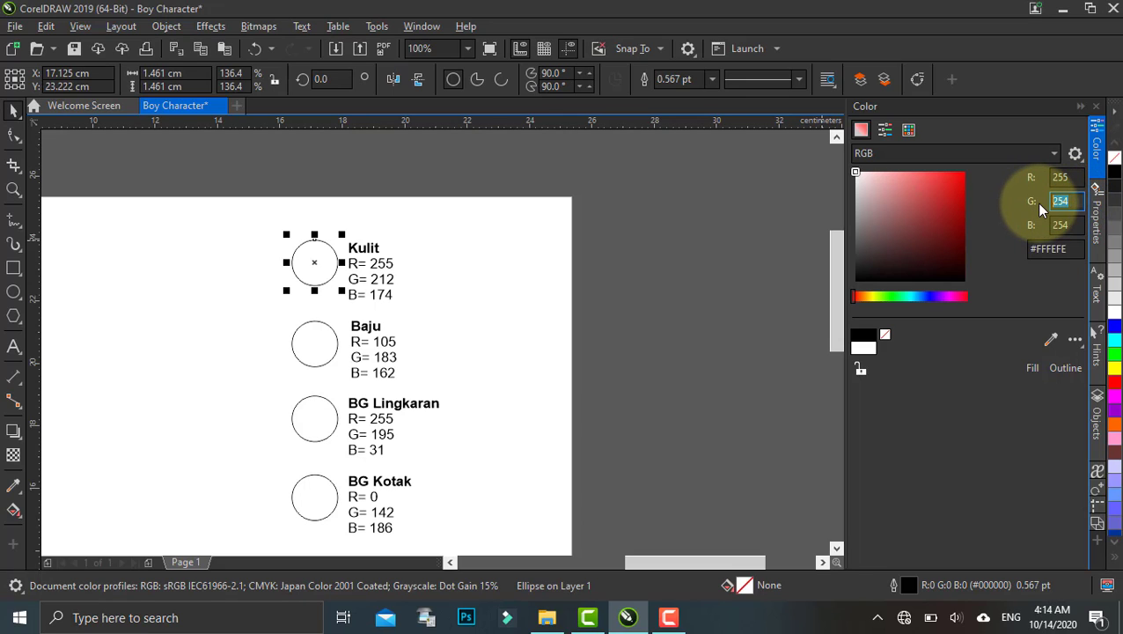
type("212")
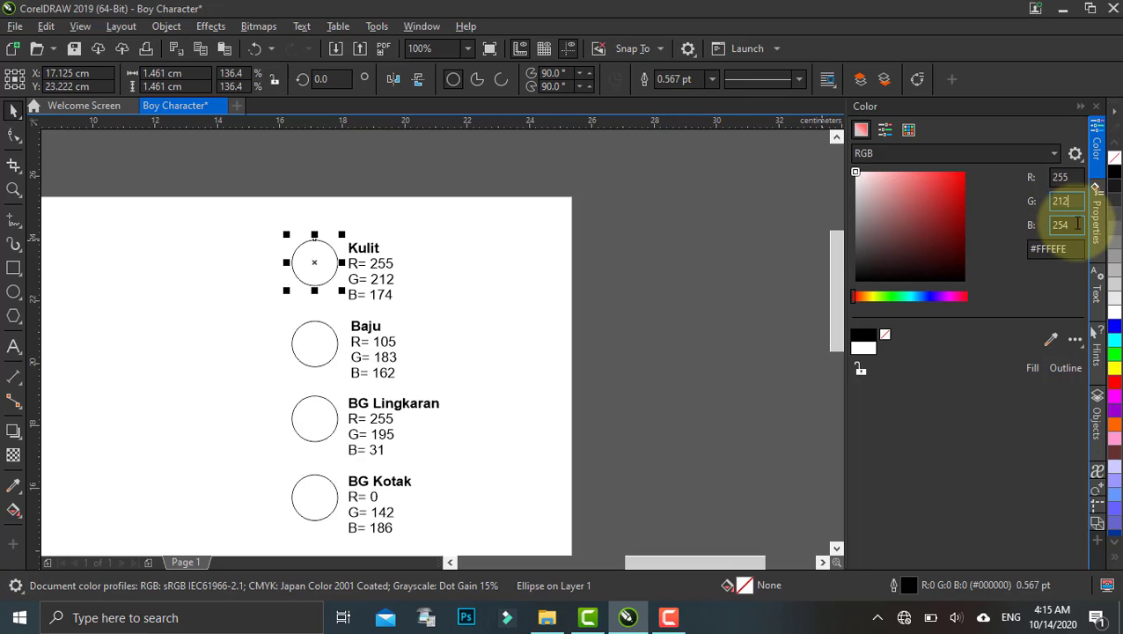
left_click_drag(1073, 225, 1041, 228)
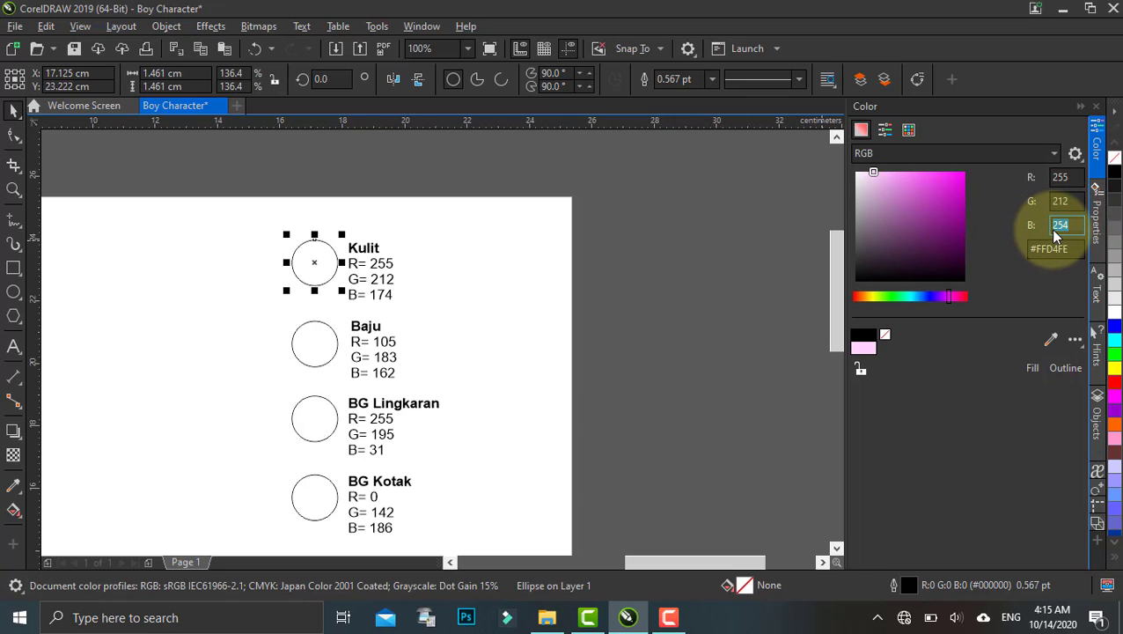
type("174")
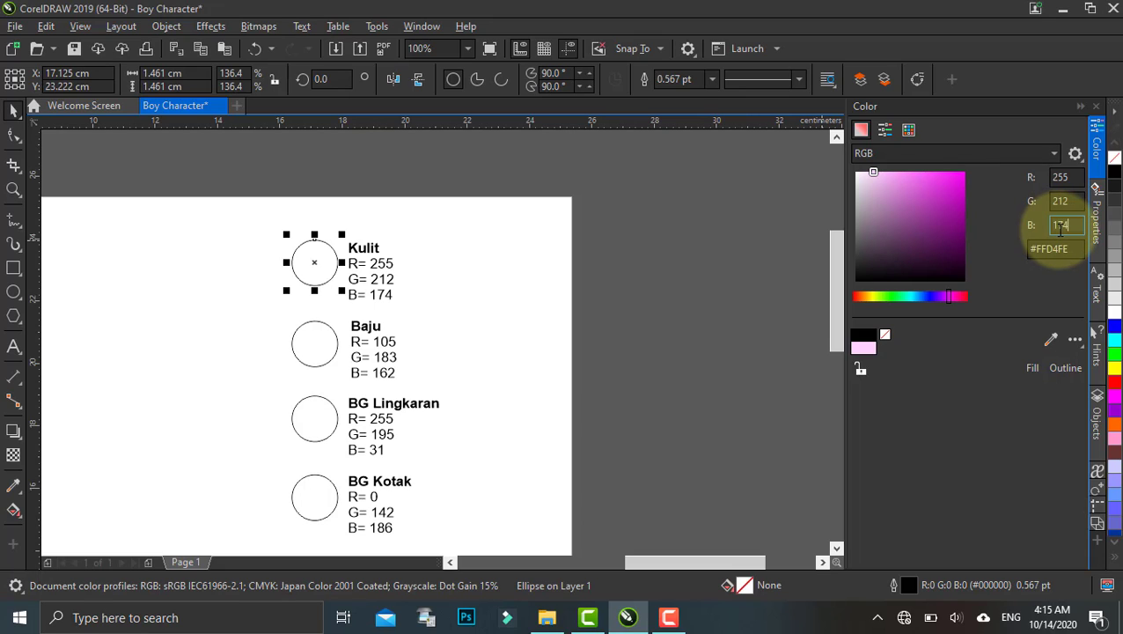
left_click(1036, 377)
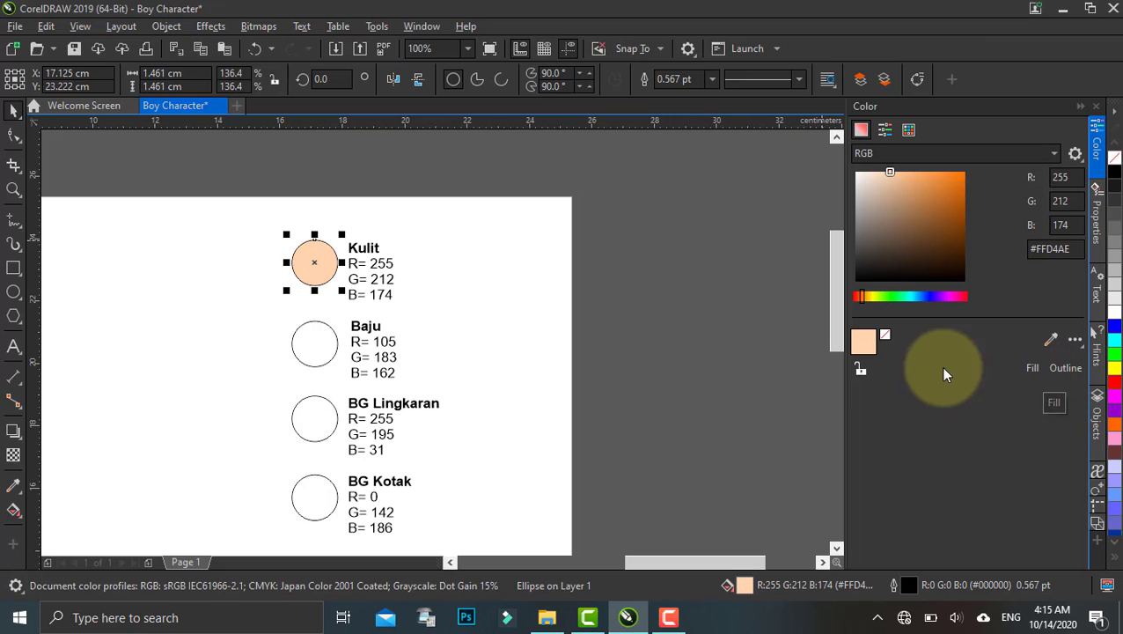
Step: Fill the Baju circle with the RGB colour 105, 183, 162
left_click(311, 350)
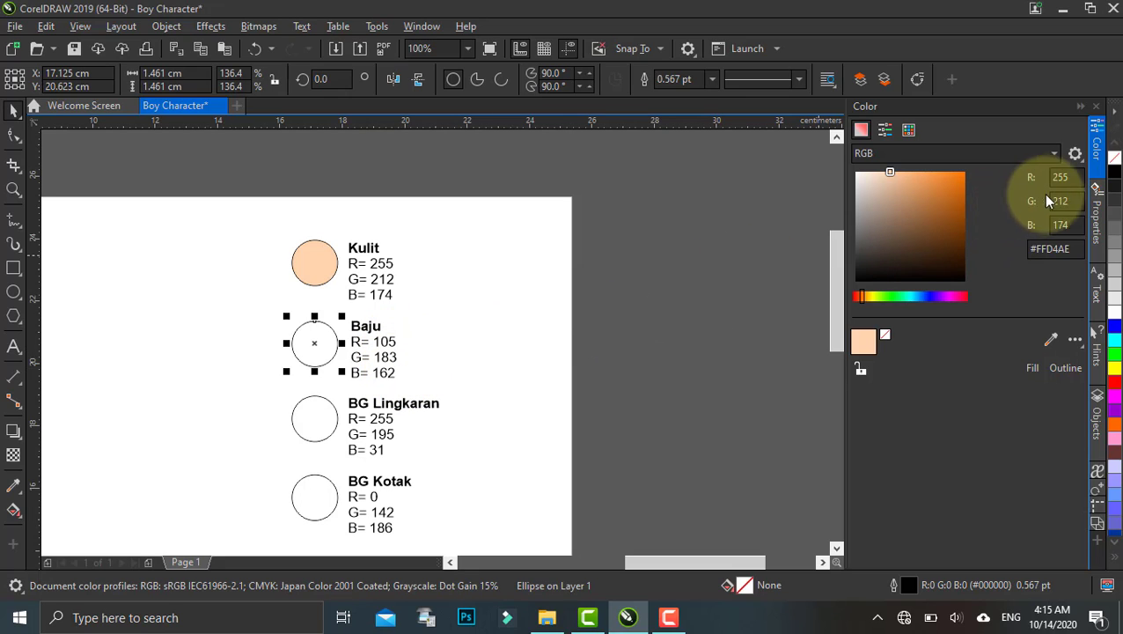
double_click(1064, 178)
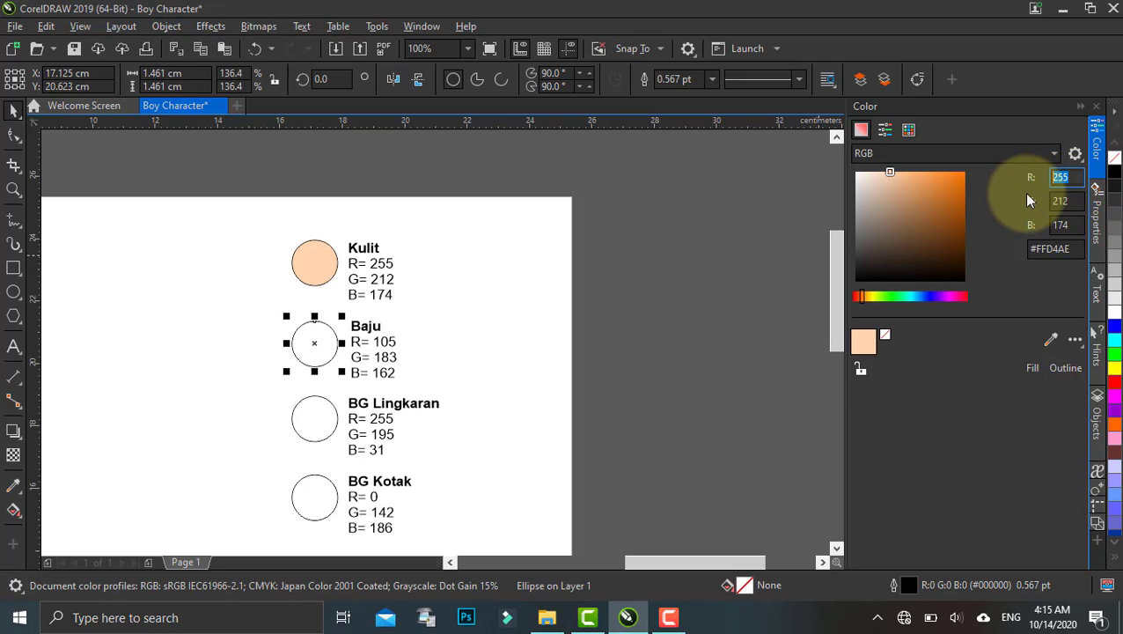
type("105")
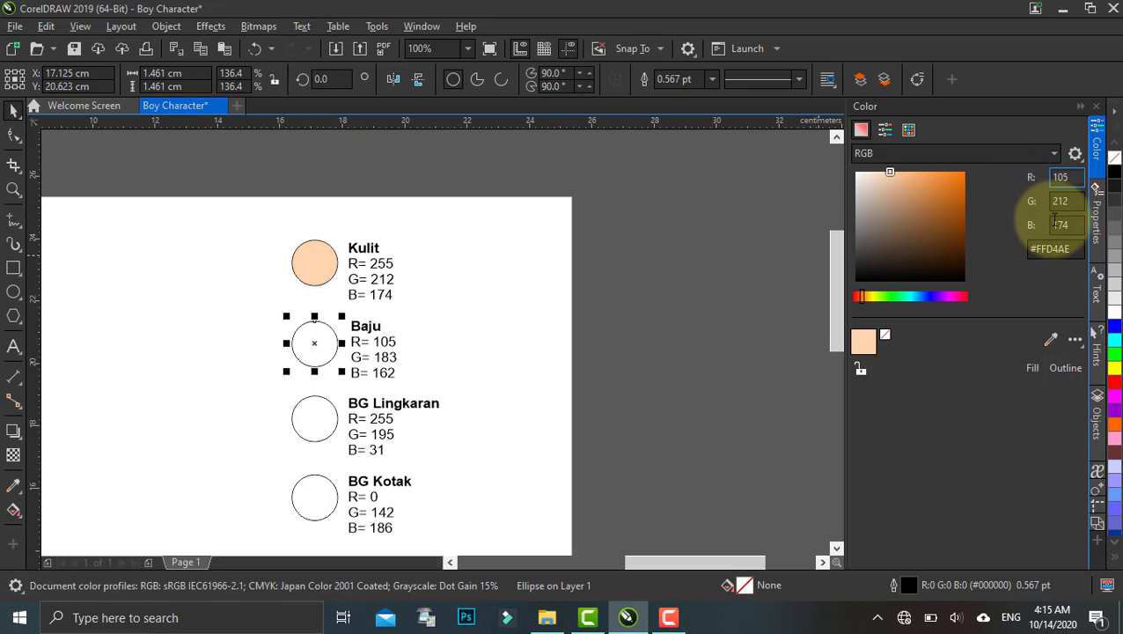
key("Tab")
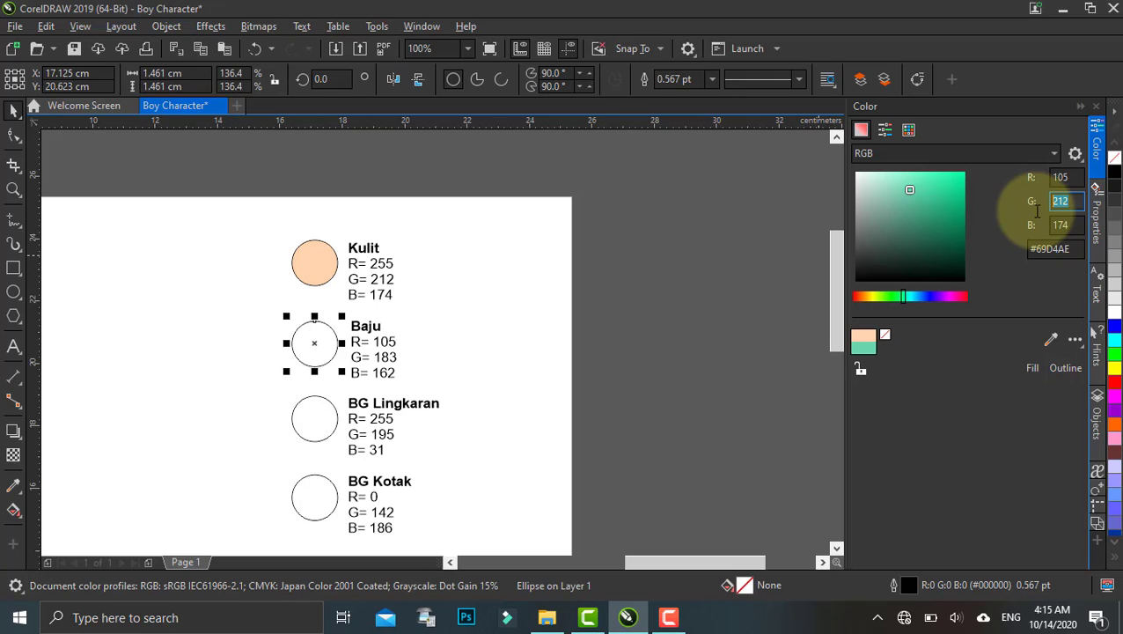
type("183")
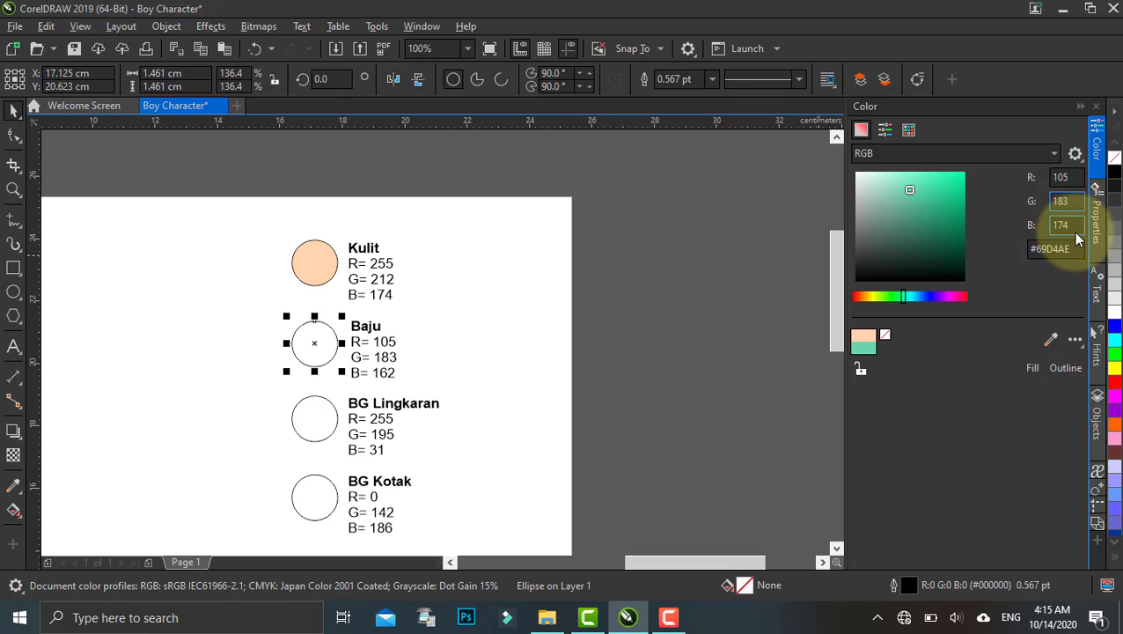
left_click(1056, 225)
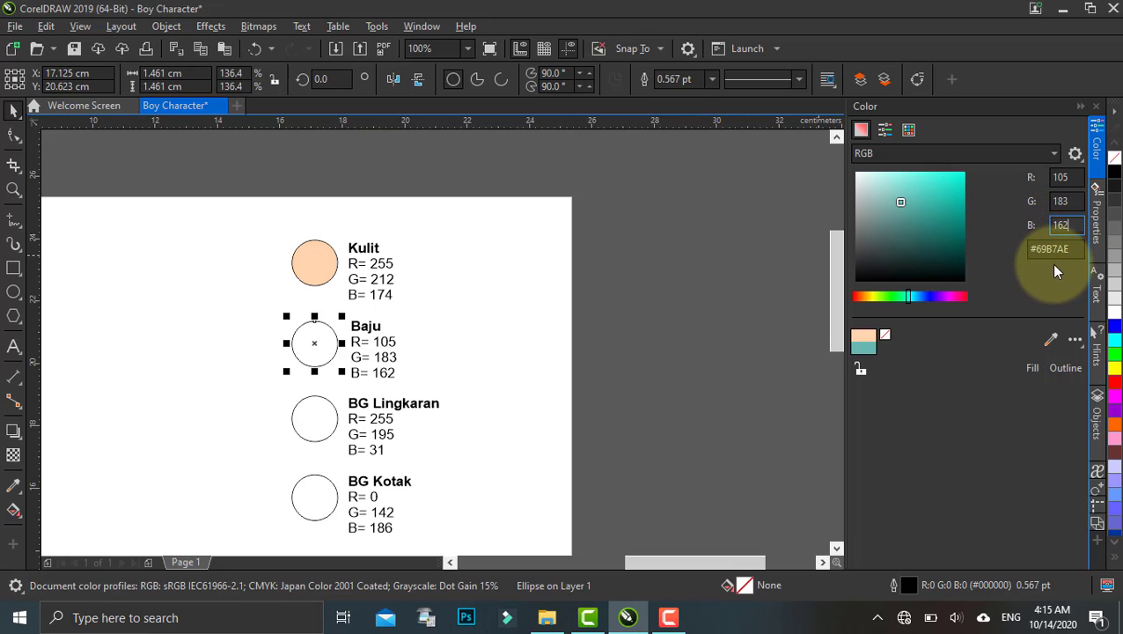
left_click(1030, 373)
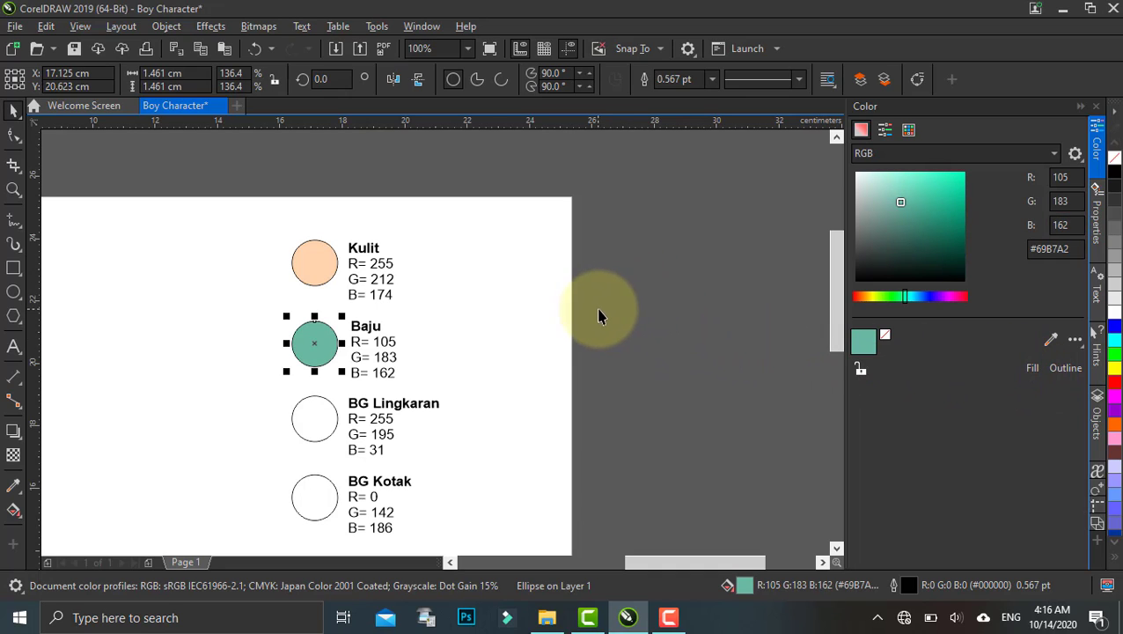
Step: Fill the BG Lingkaran circle with the RGB colour 255, 195, 31
mouse_move(592, 319)
left_mouse_down()
mouse_move(631, 272)
mouse_move(634, 234)
left_mouse_up()
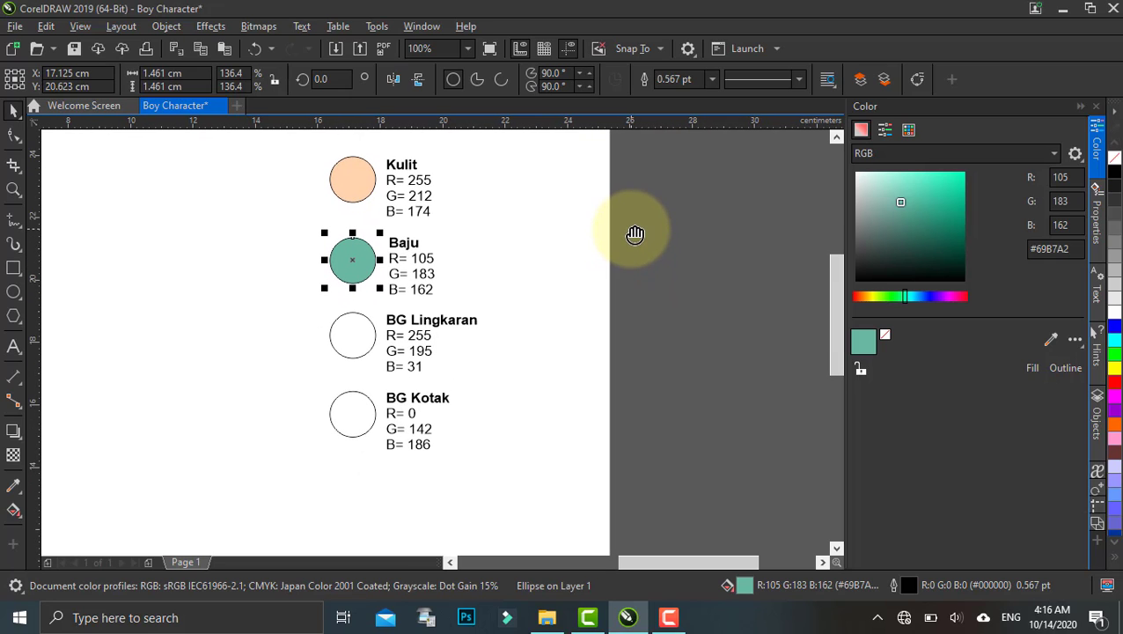
left_click(368, 344)
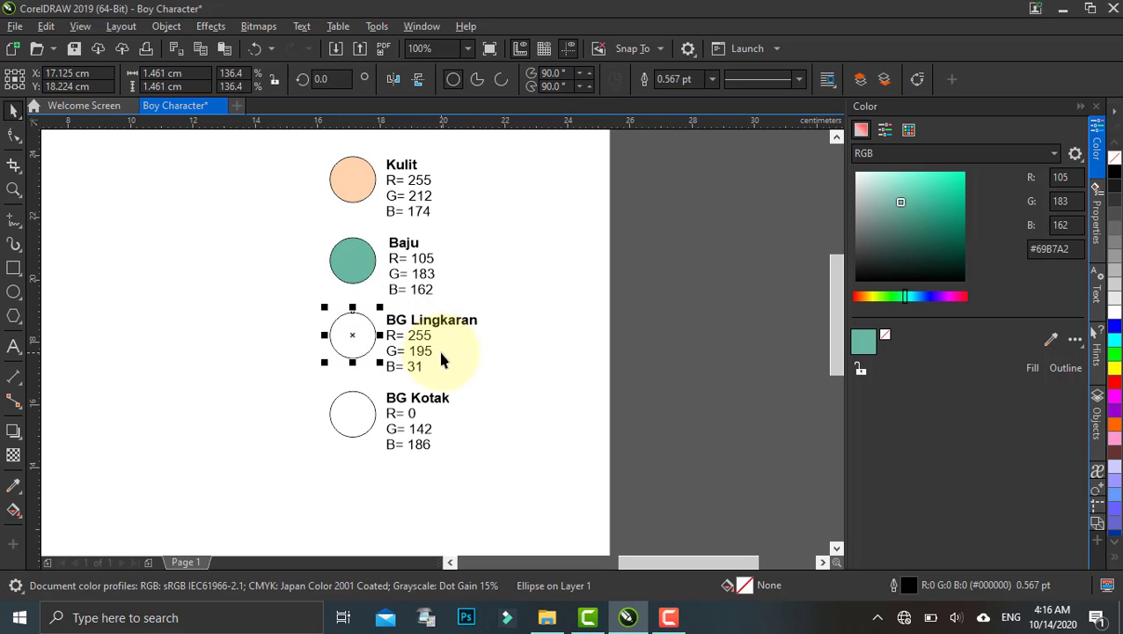
double_click(1064, 177)
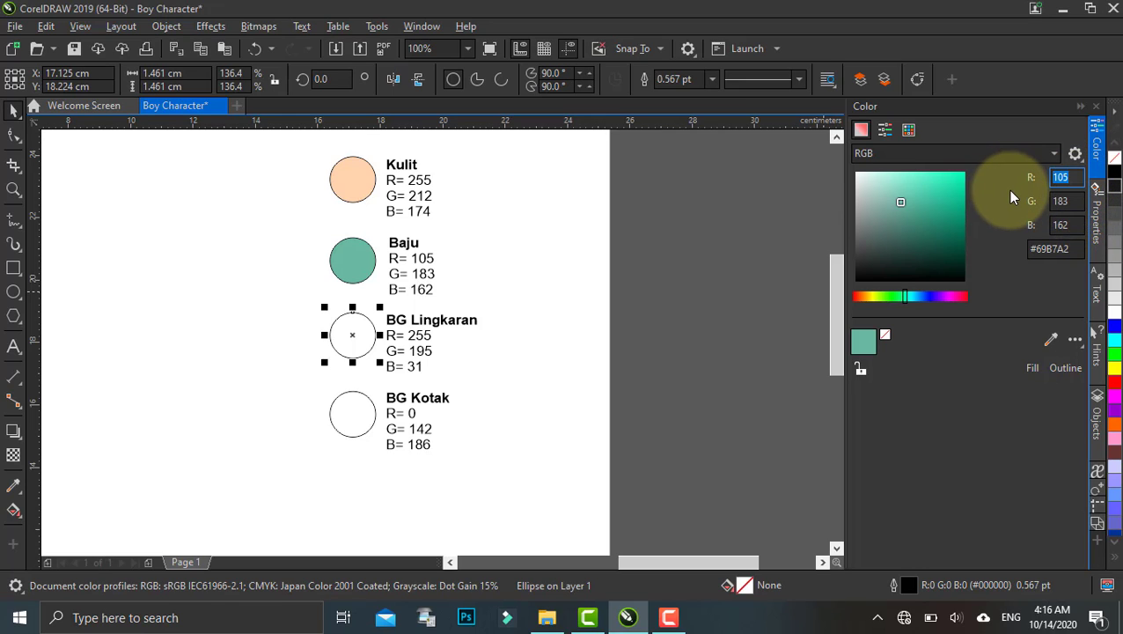
type("255")
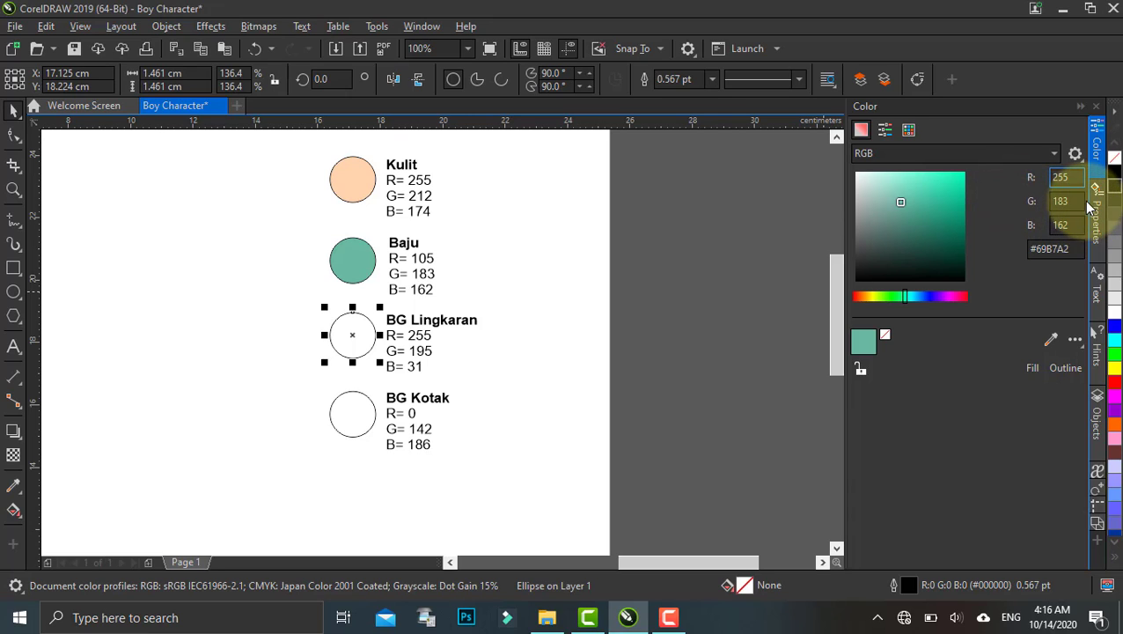
key("Tab")
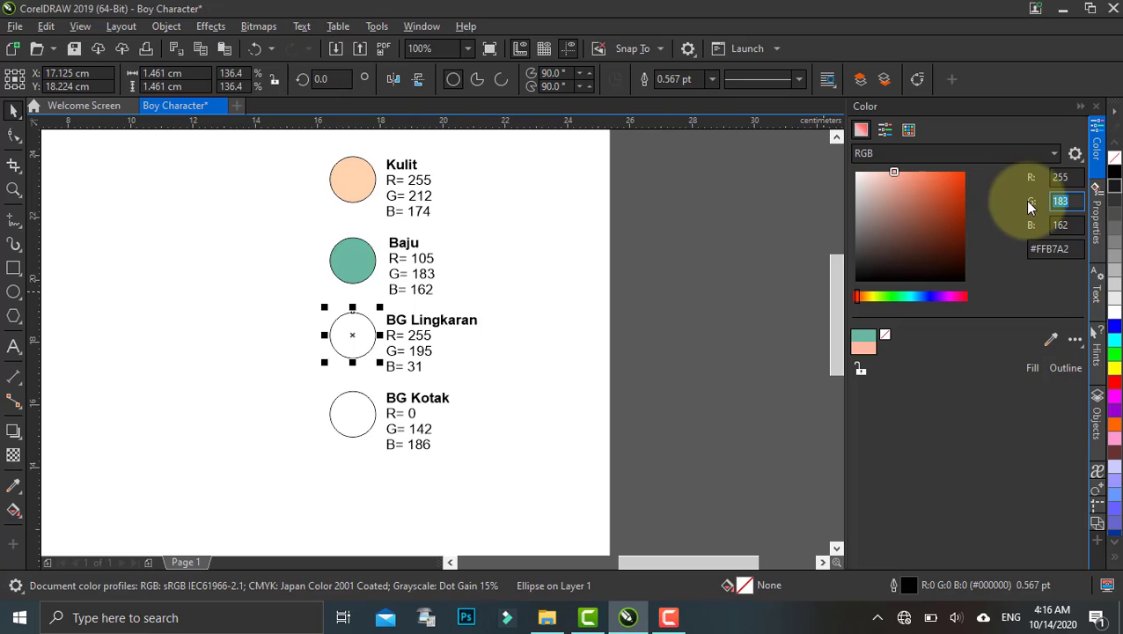
type("19")
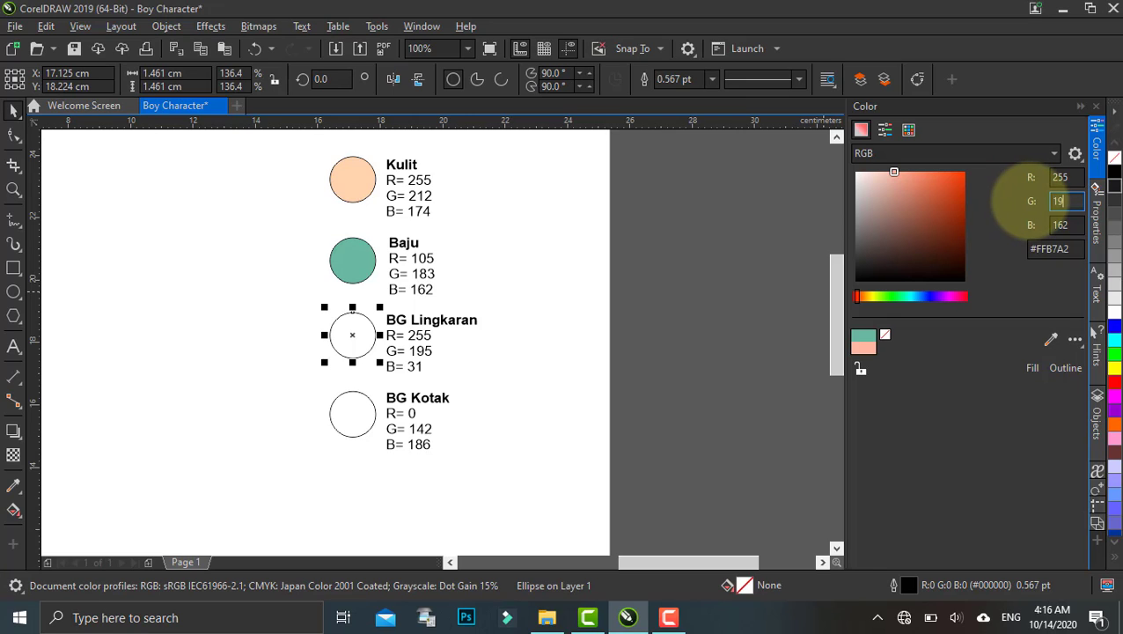
type("5")
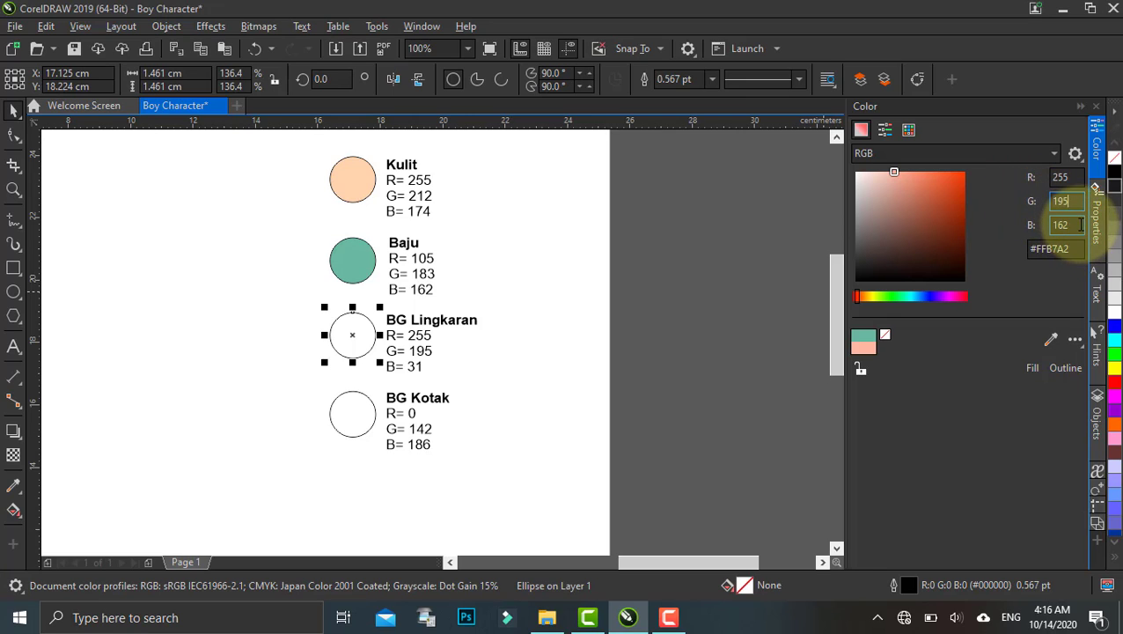
key("Tab")
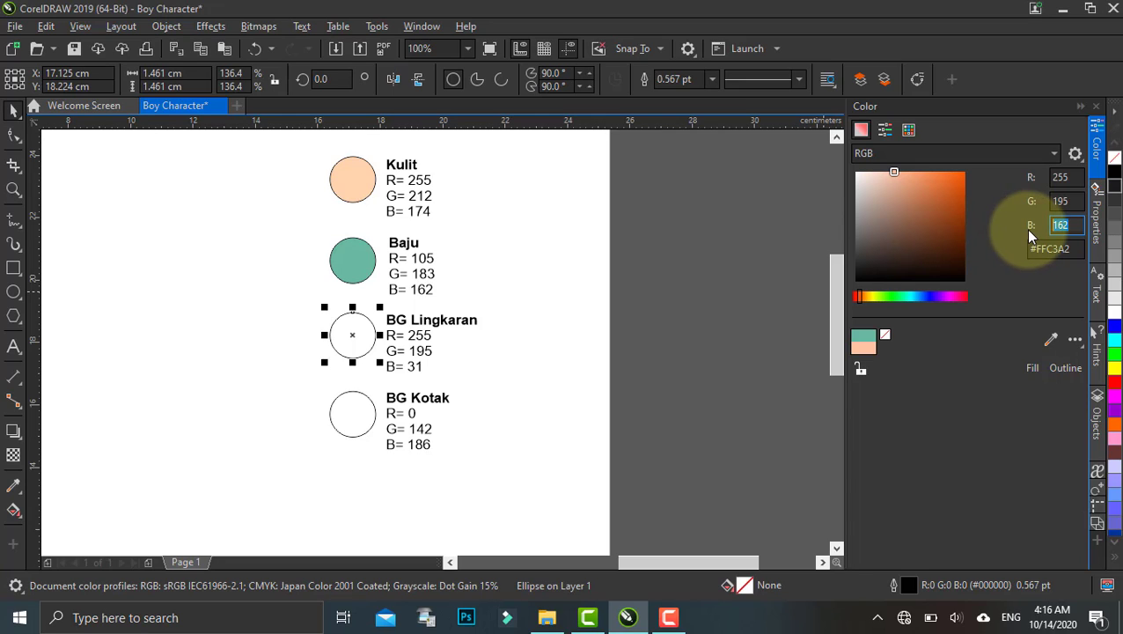
type("31")
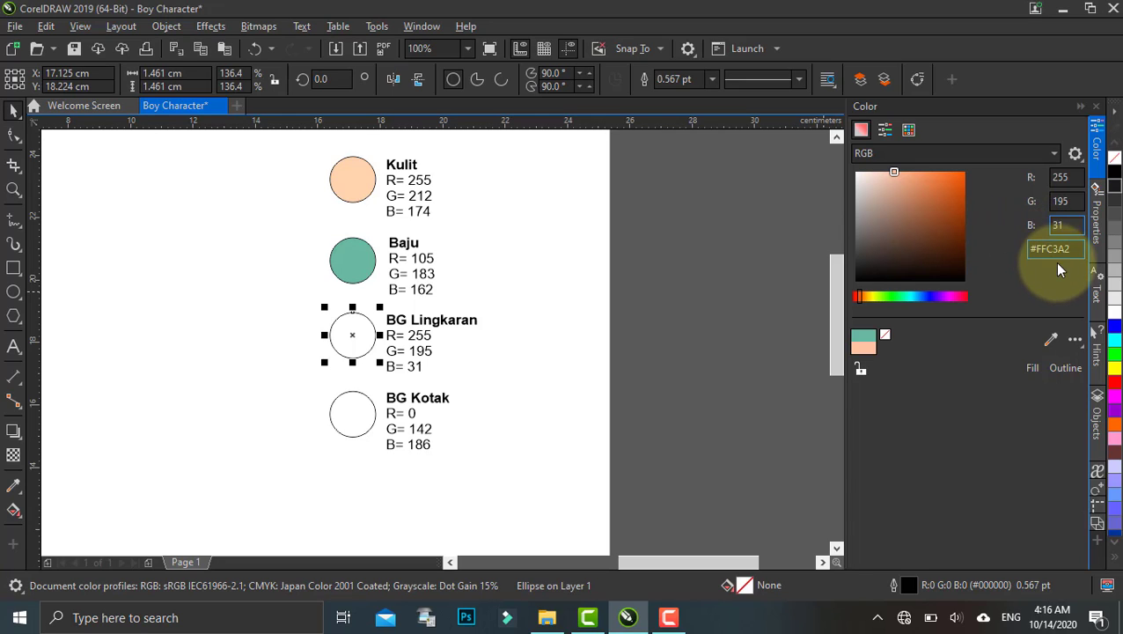
key("Return")
left_click(1031, 371)
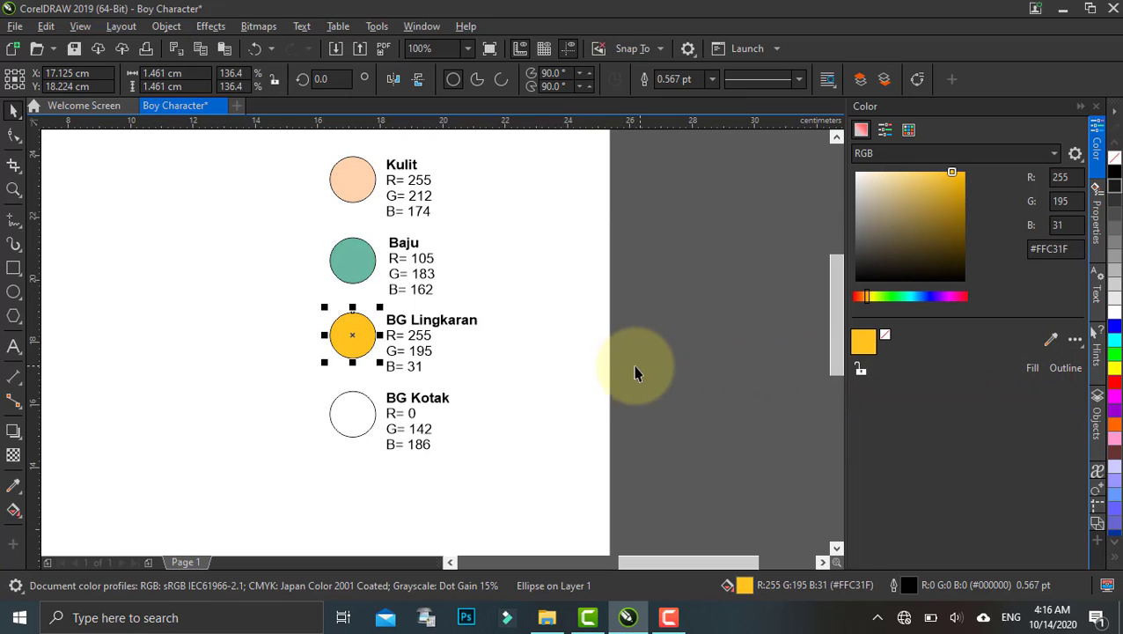
Step: Fill the BG Kotak circle with the RGB colour 0, 142, 186
left_click(339, 418)
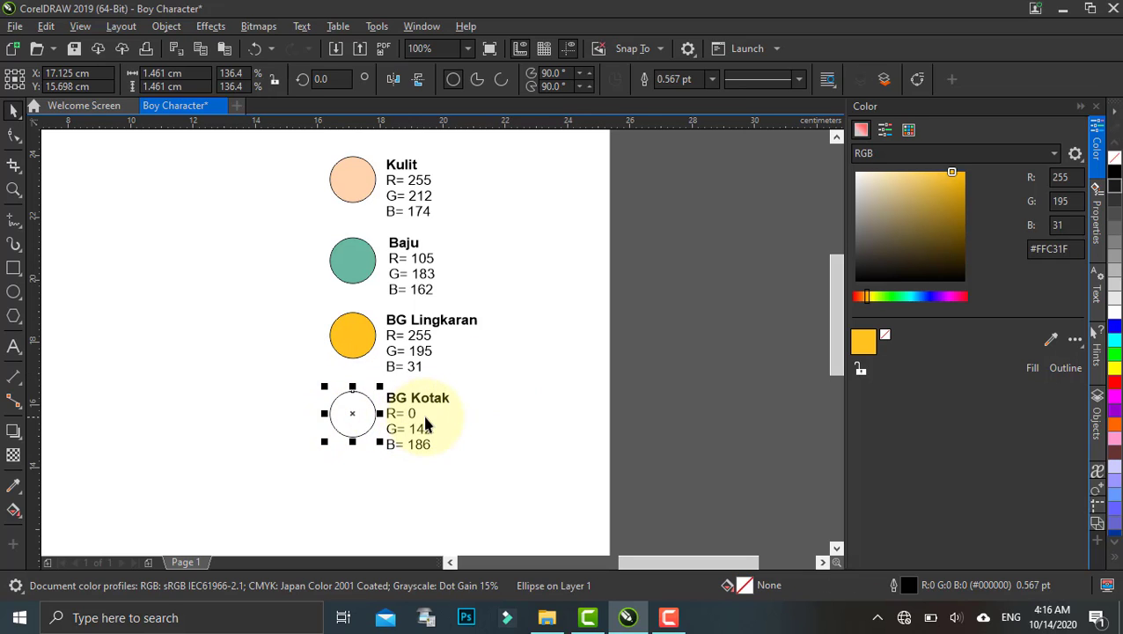
left_click_drag(437, 417, 494, 280)
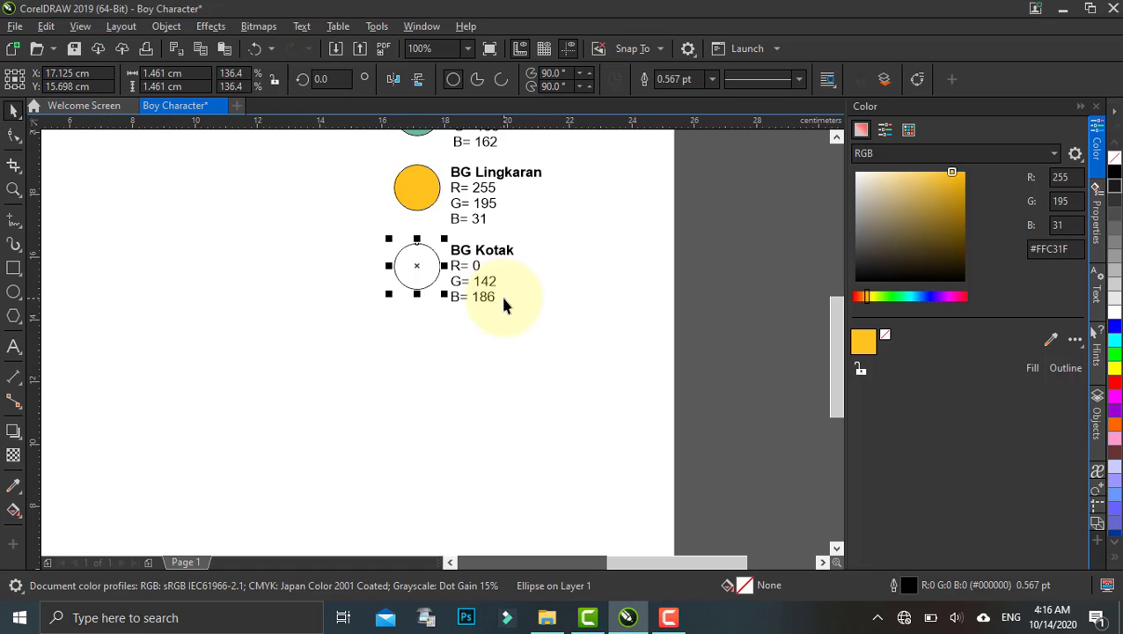
left_click(1076, 177)
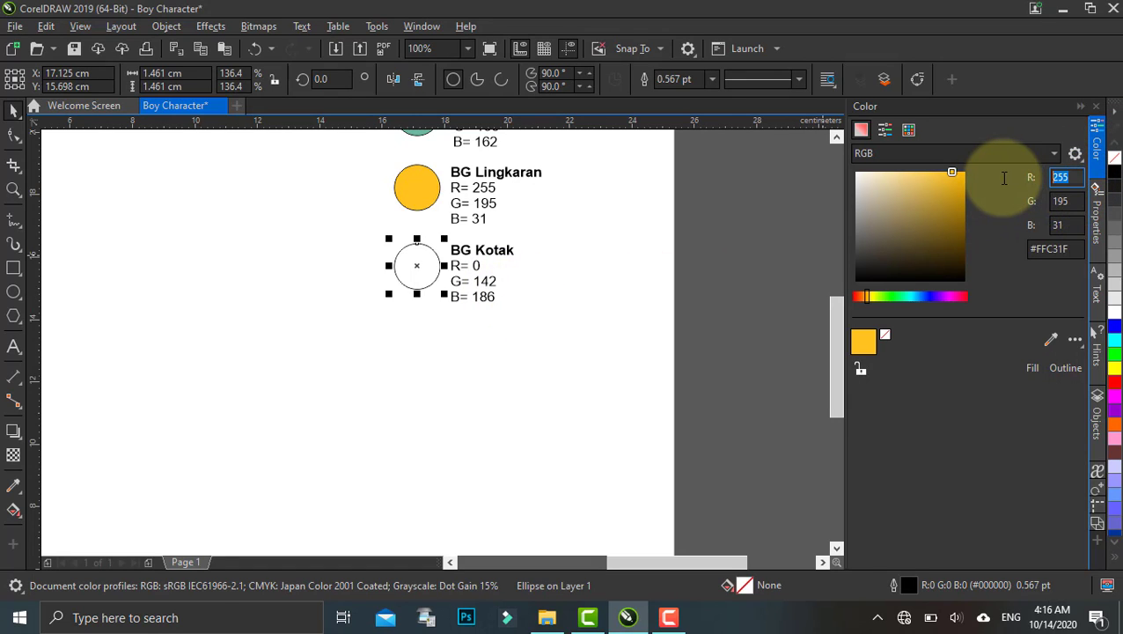
type("0")
key("Tab")
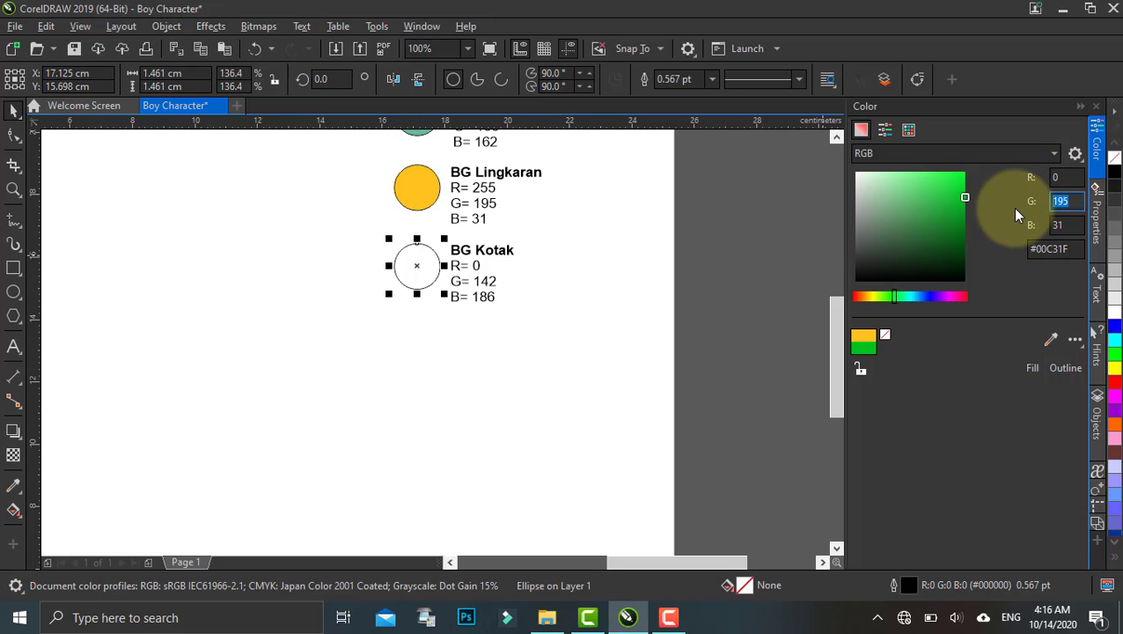
type("14")
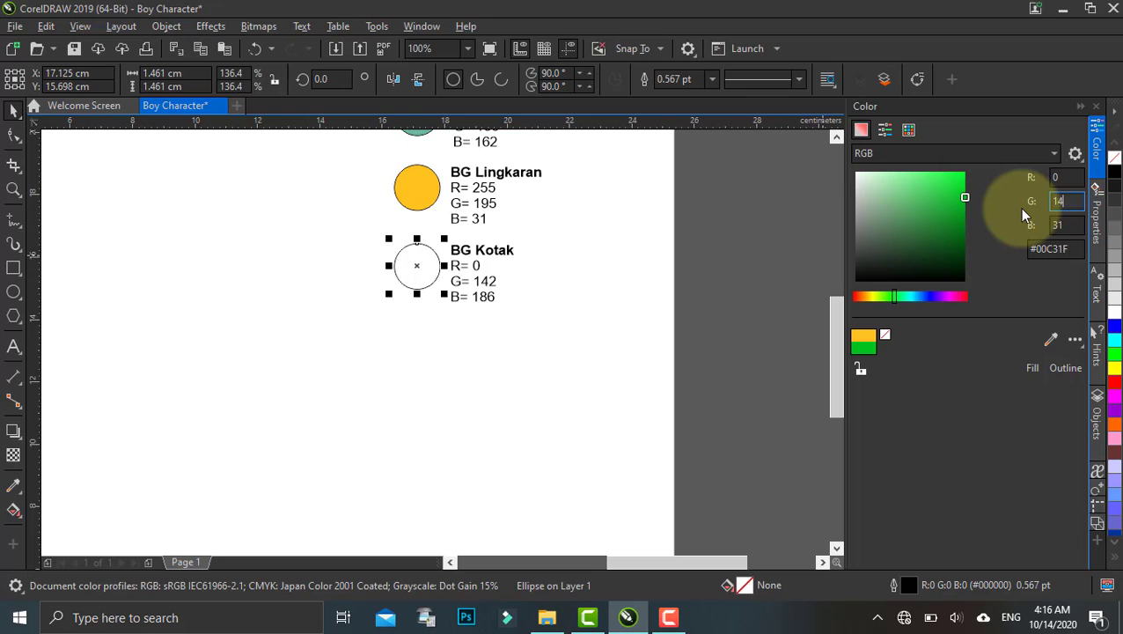
type("2")
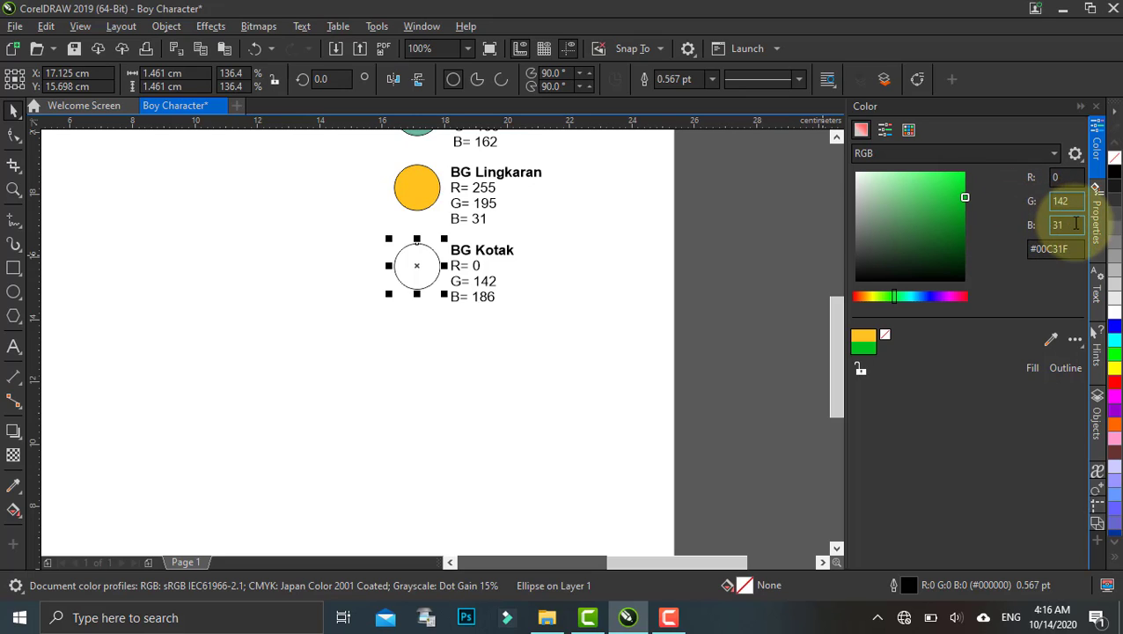
left_click_drag(1075, 224, 1024, 233)
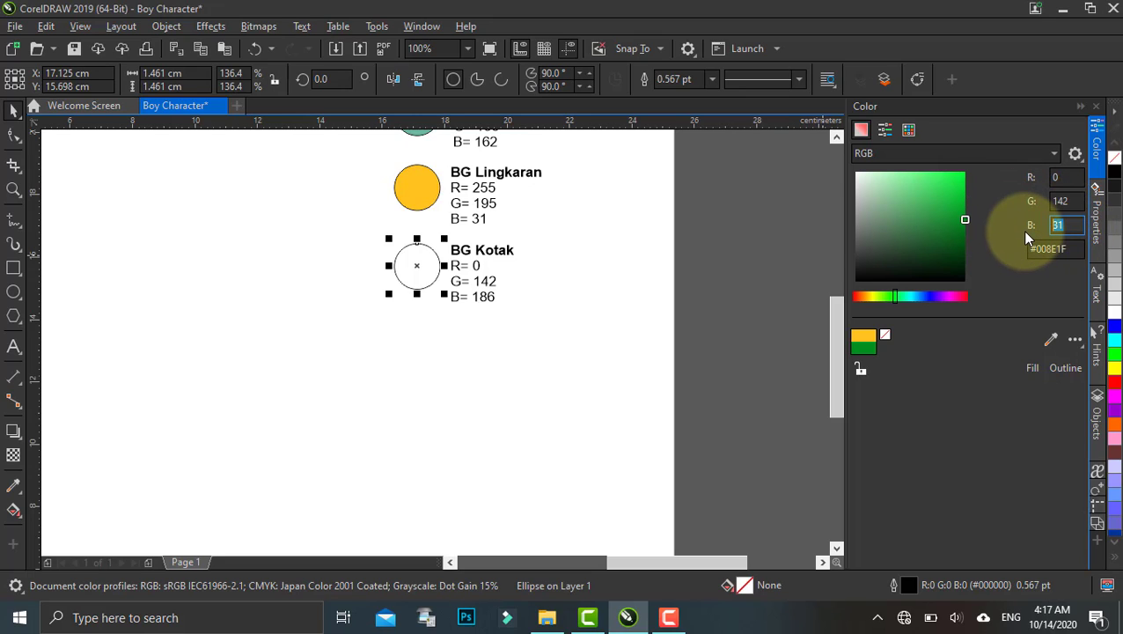
type("18")
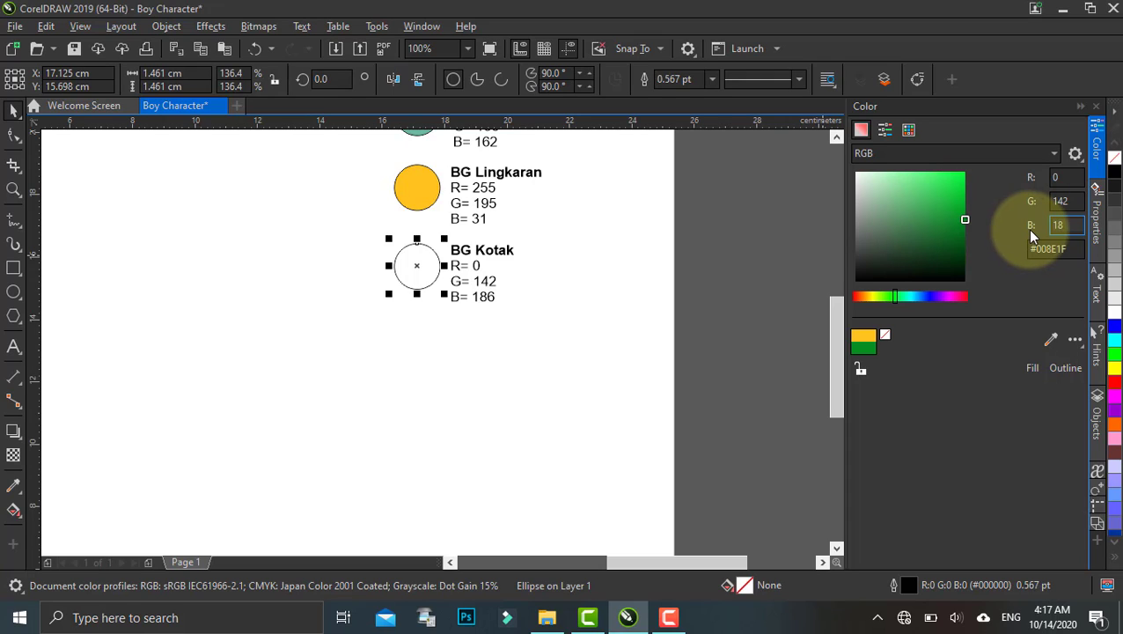
type("6")
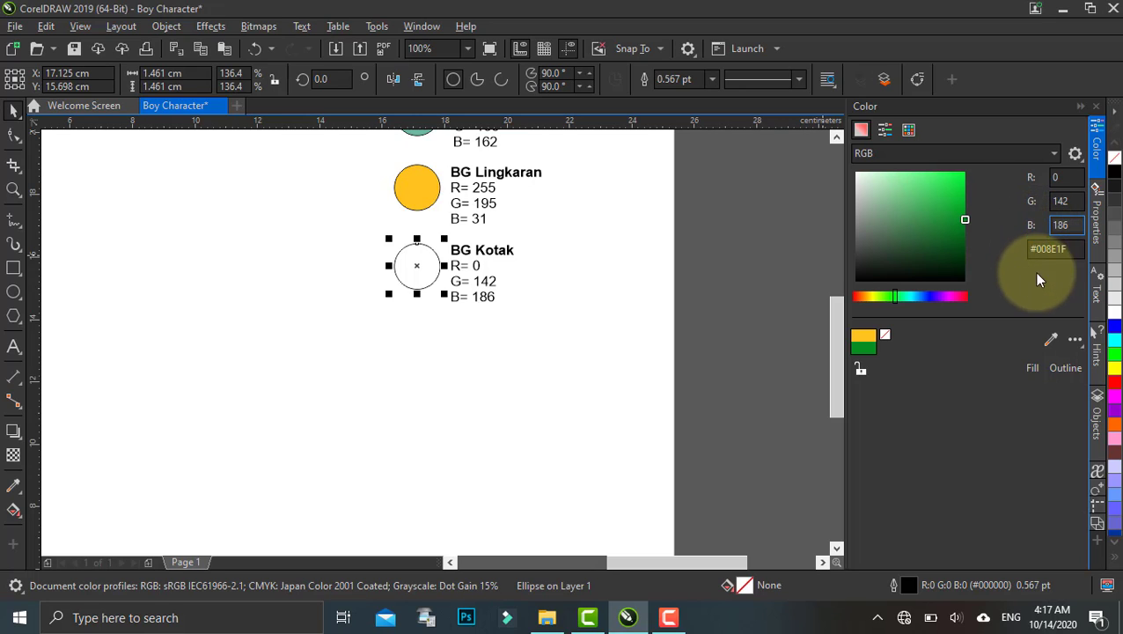
left_click(1036, 368)
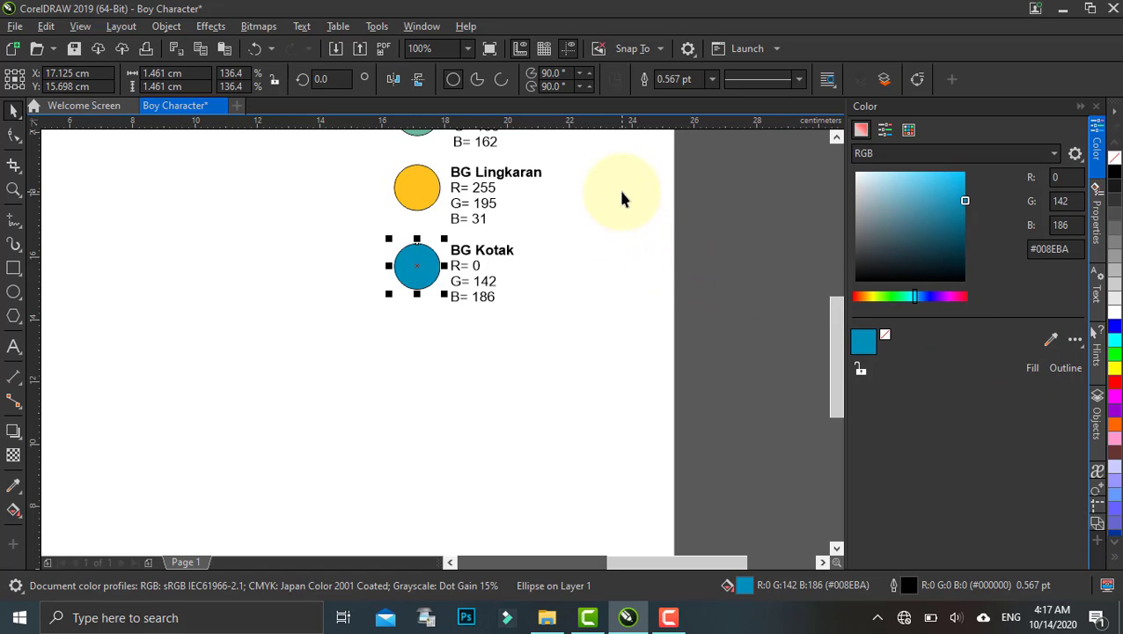
Step: Draw a circle about 2.67 cm in diameter in the empty area of the page, left of the colour swatches
left_click(466, 51)
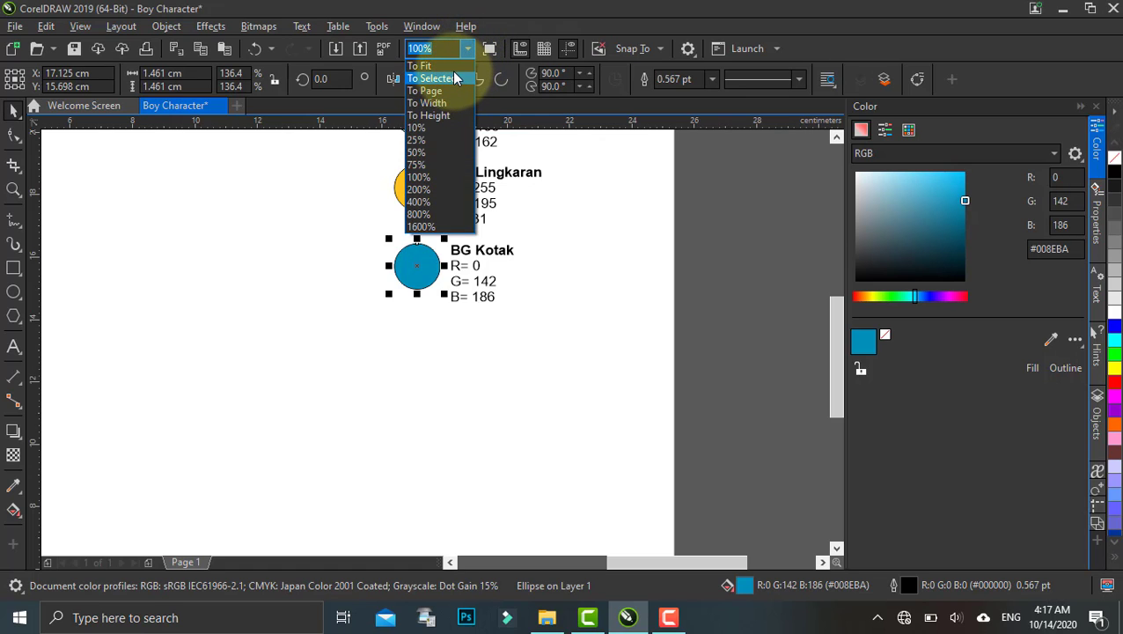
left_click(453, 77)
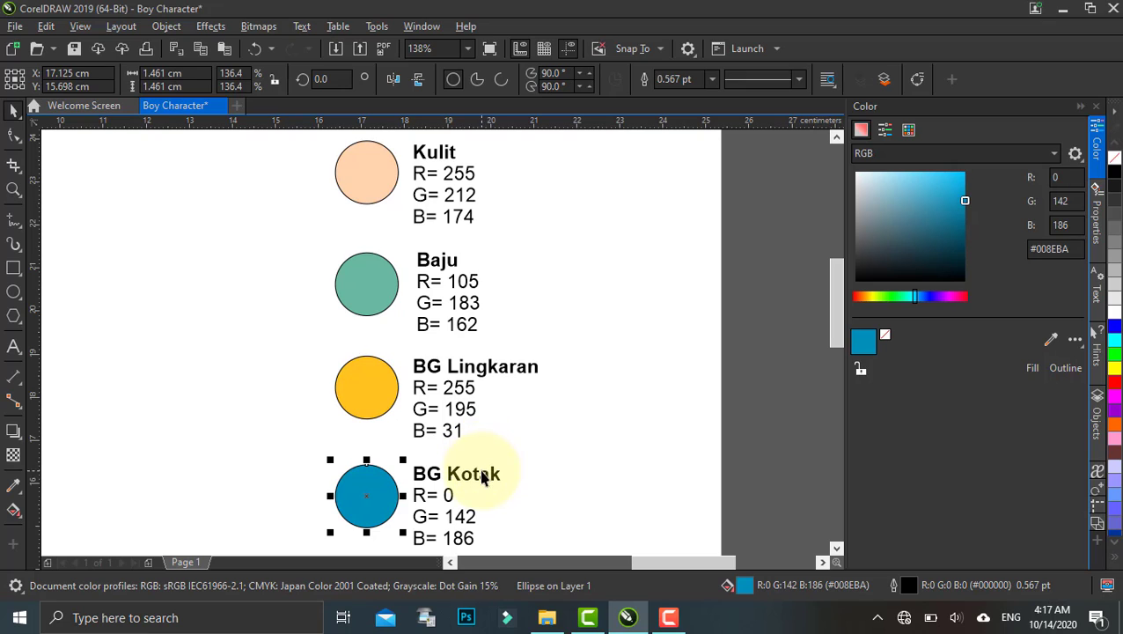
left_click(467, 48)
left_click(445, 65)
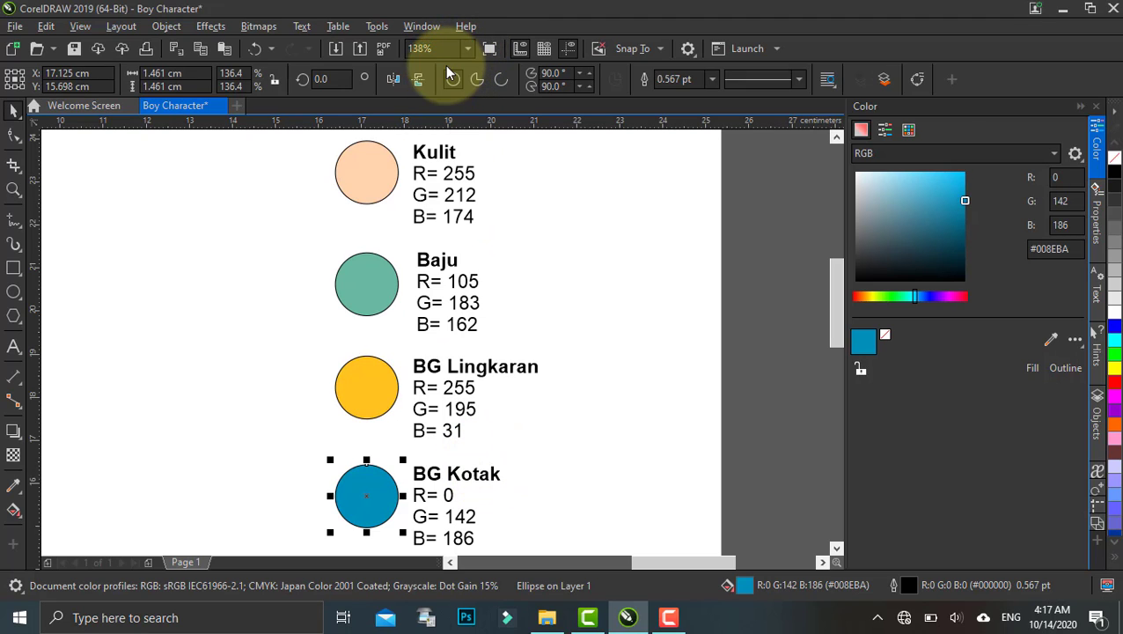
left_click(467, 48)
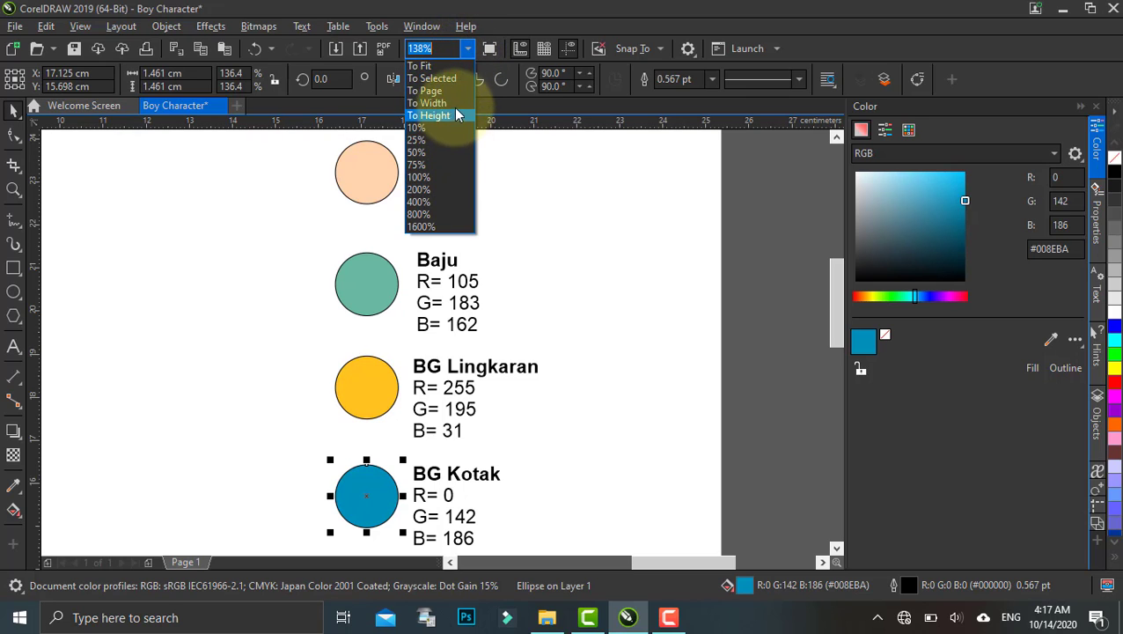
left_click(455, 93)
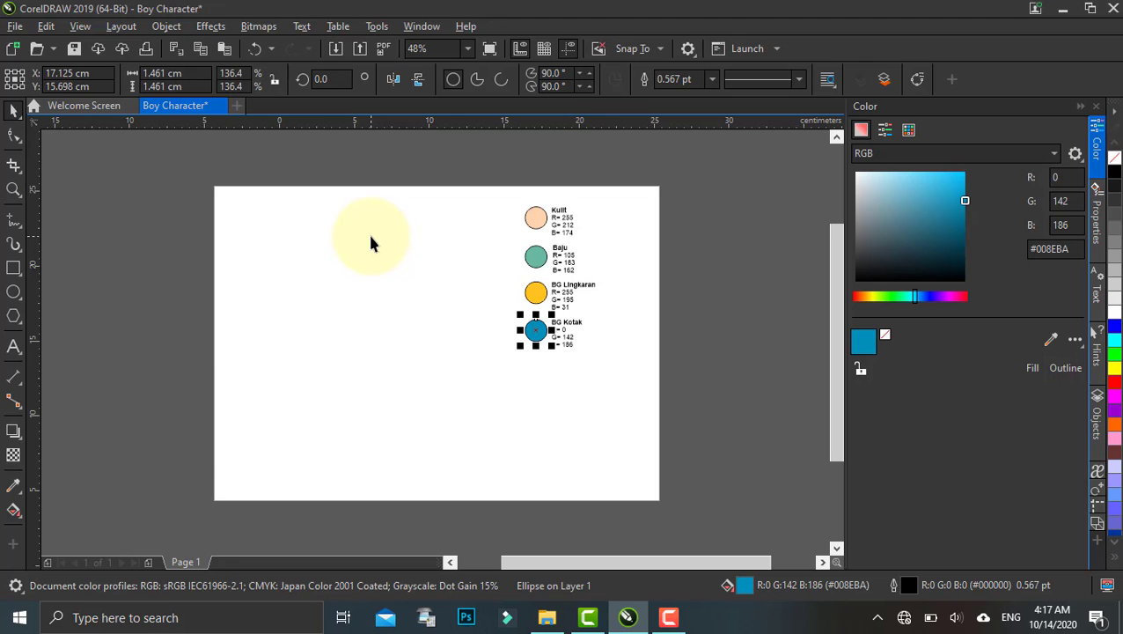
left_click(15, 294)
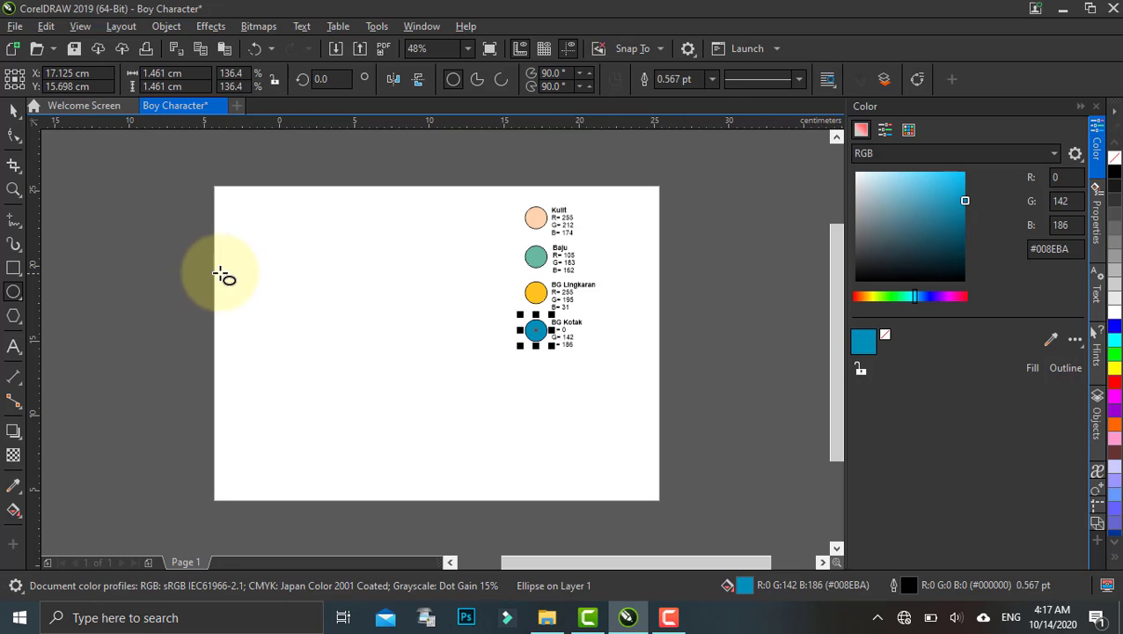
left_click_drag(350, 274, 393, 301)
scroll(401, 301, "up", 2)
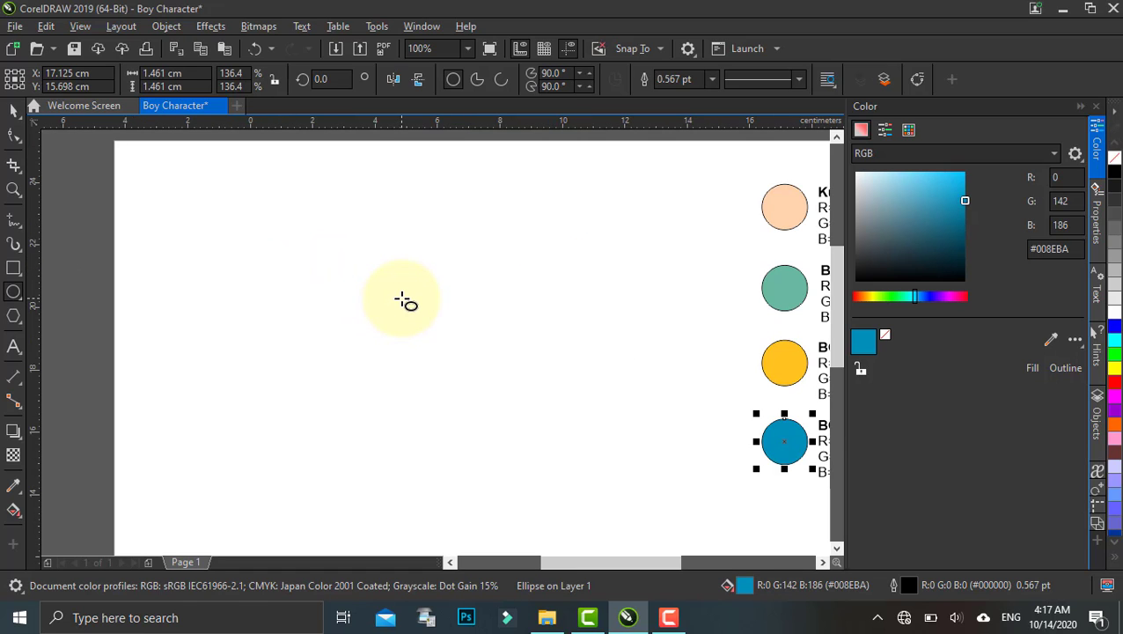
left_click_drag(432, 254, 318, 255)
left_click_drag(387, 253, 360, 264)
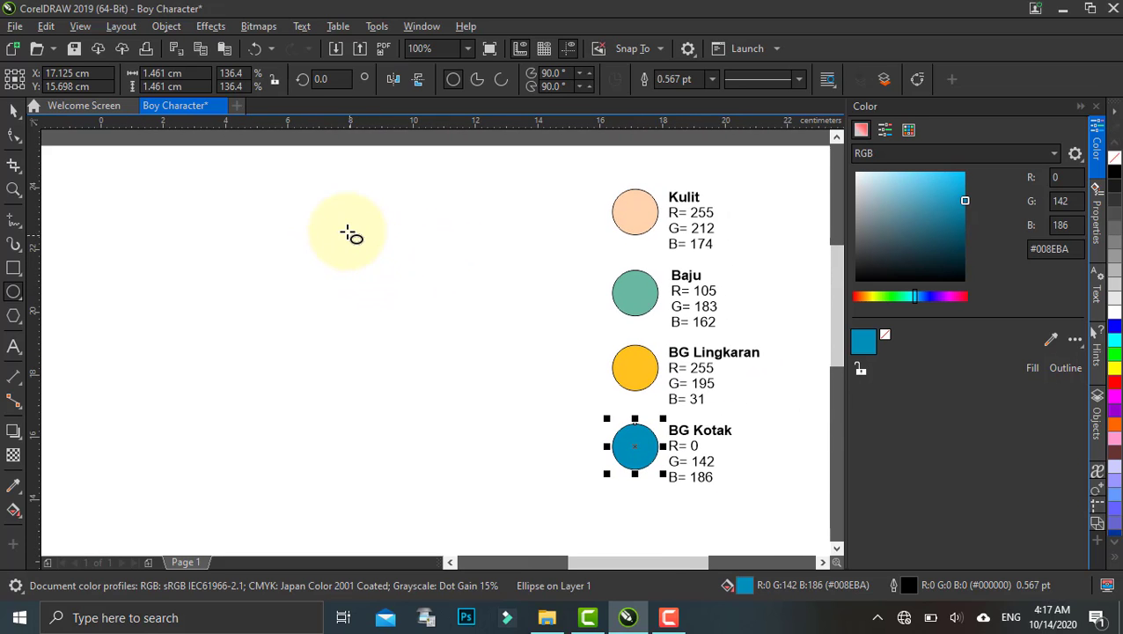
left_click_drag(334, 225, 391, 310)
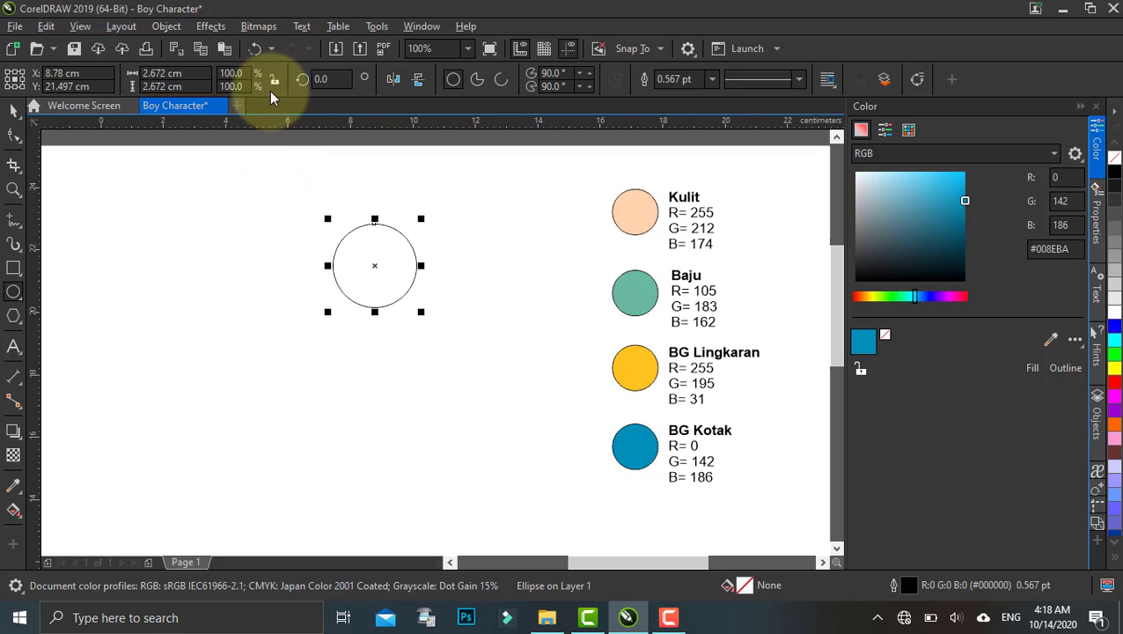
Step: Set the new circle's width and height to 3 cm and shift its centre to about X 8.49 cm, Y 21.7 cm
double_click(165, 74)
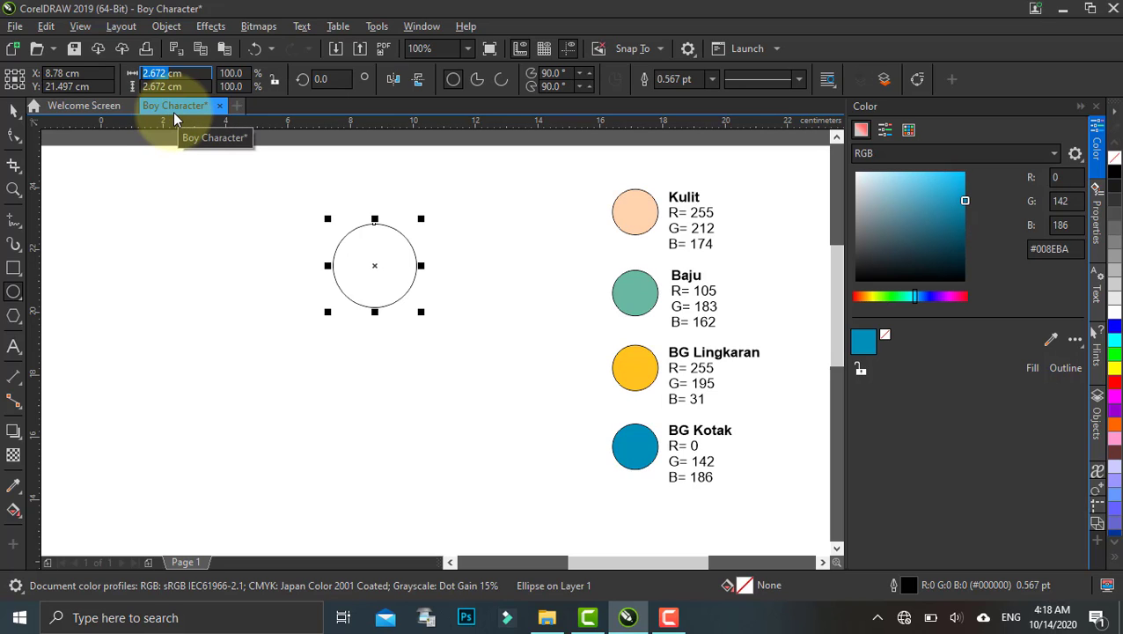
type("3cm")
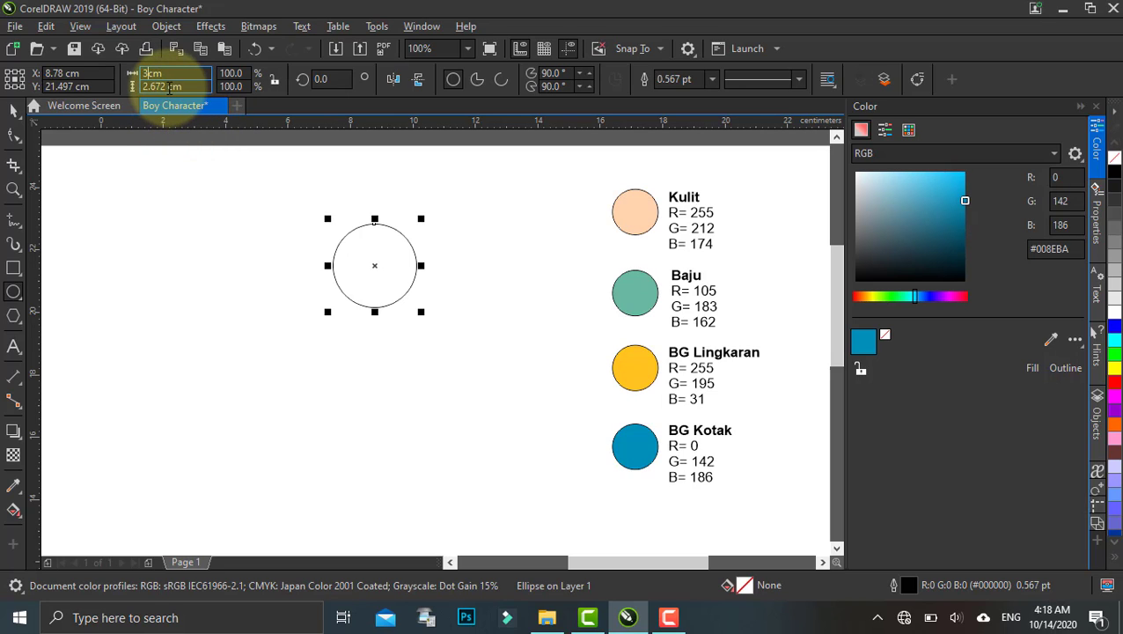
left_click_drag(167, 87, 114, 93)
type("3")
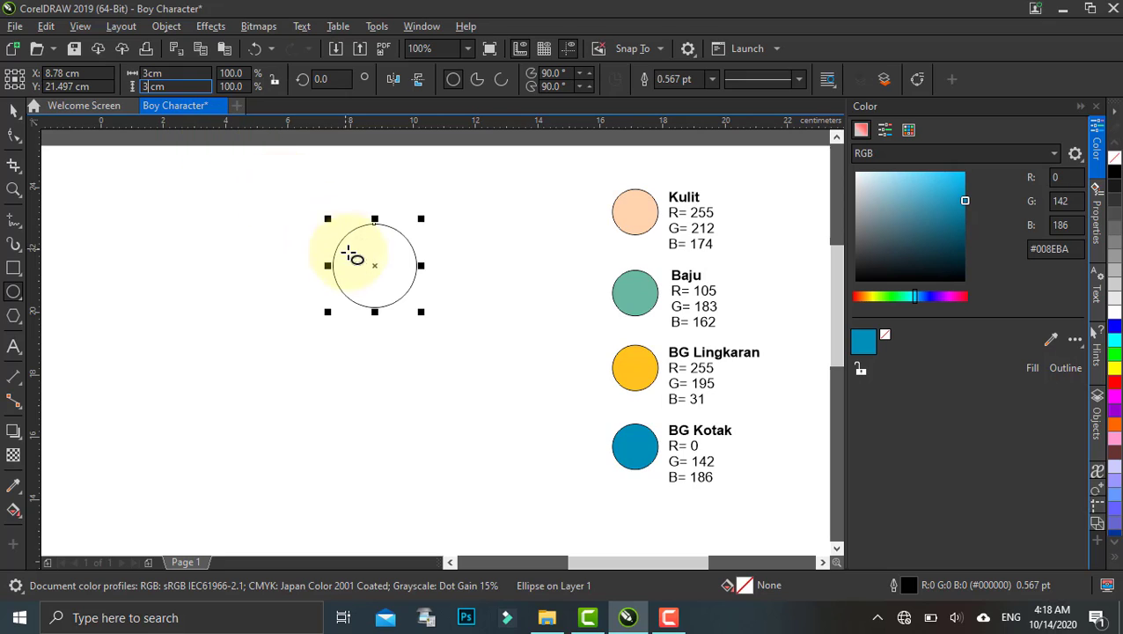
key("Return")
left_click(14, 112)
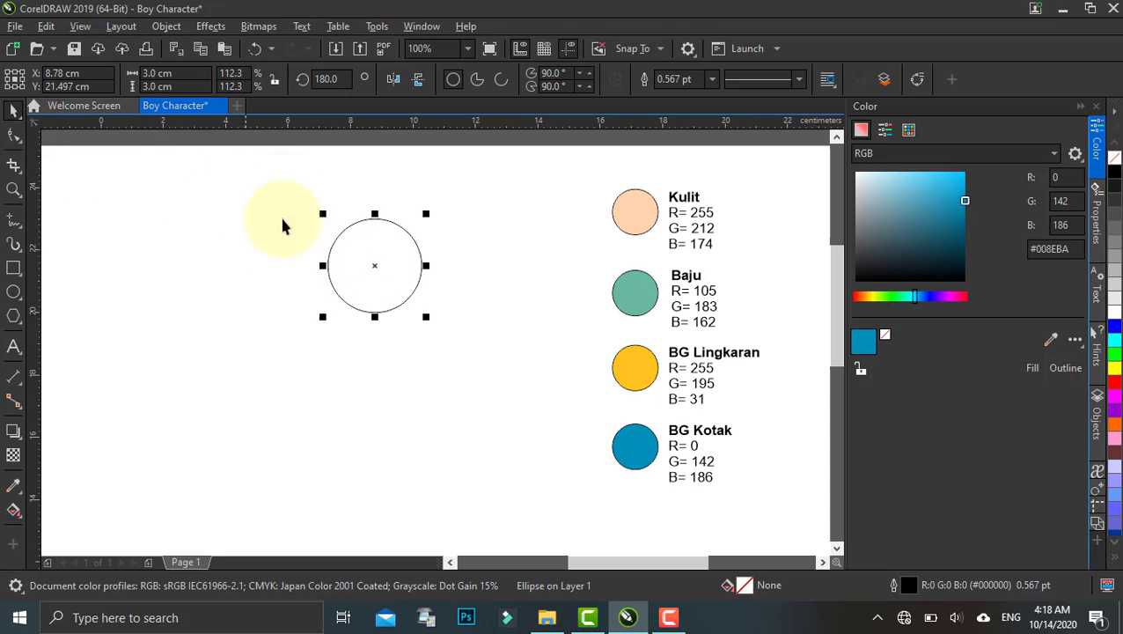
mouse_move(375, 267)
left_mouse_down()
mouse_move(364, 259)
mouse_move(415, 261)
mouse_move(370, 259)
left_mouse_up()
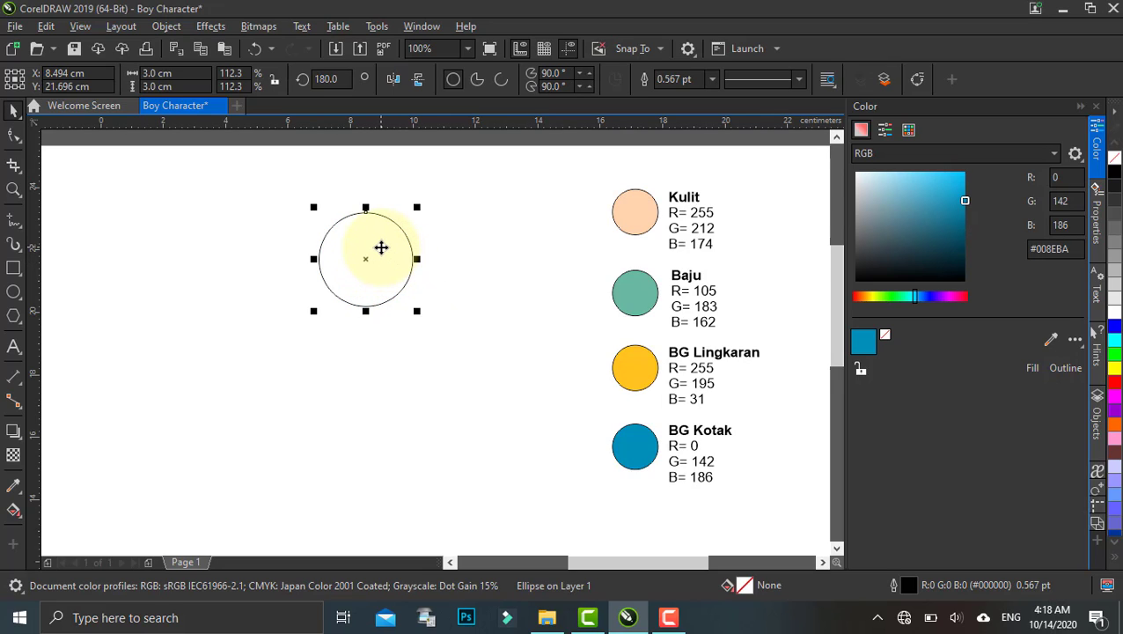
Step: Convert the 3 cm circle to curves, widen the top node's curve handles and raise that node about 0.27 cm
right_click(381, 248)
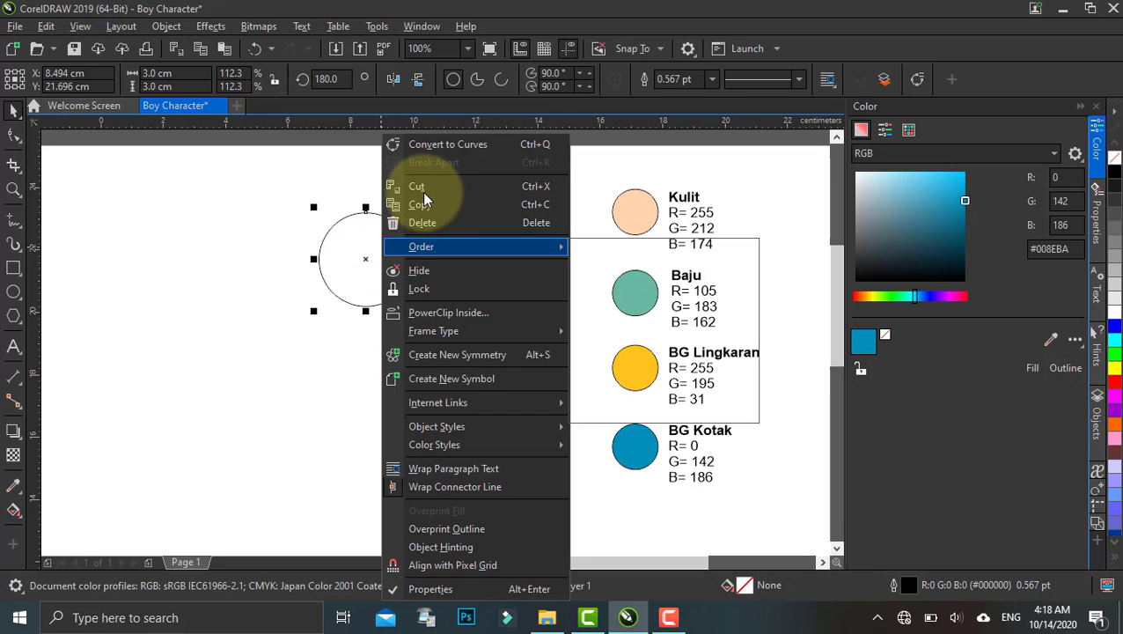
left_click(427, 146)
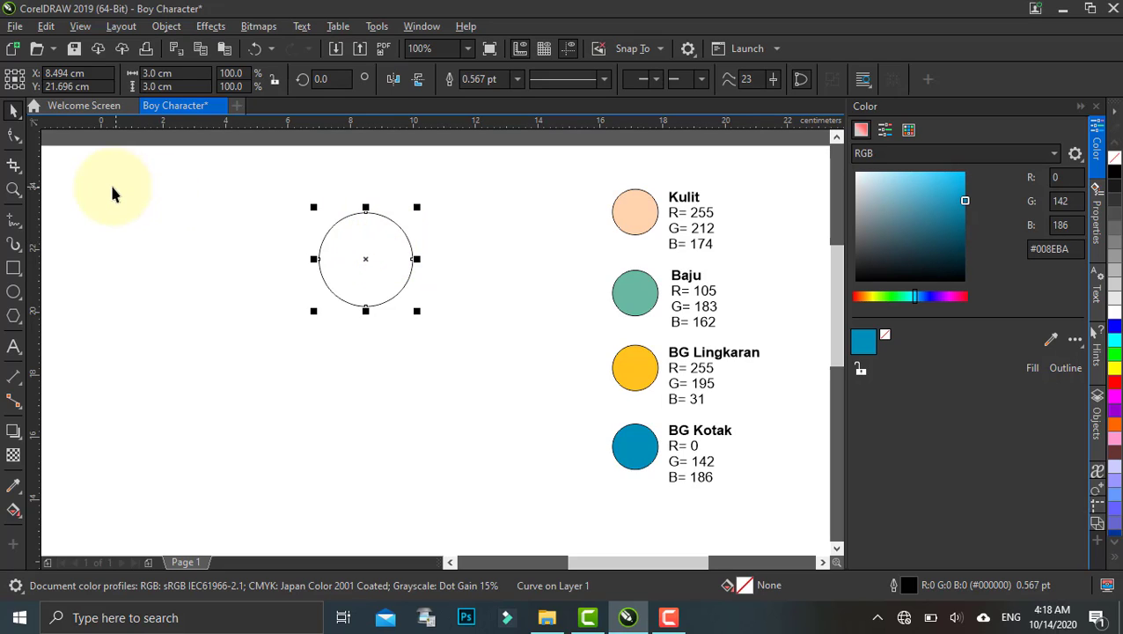
left_click(11, 137)
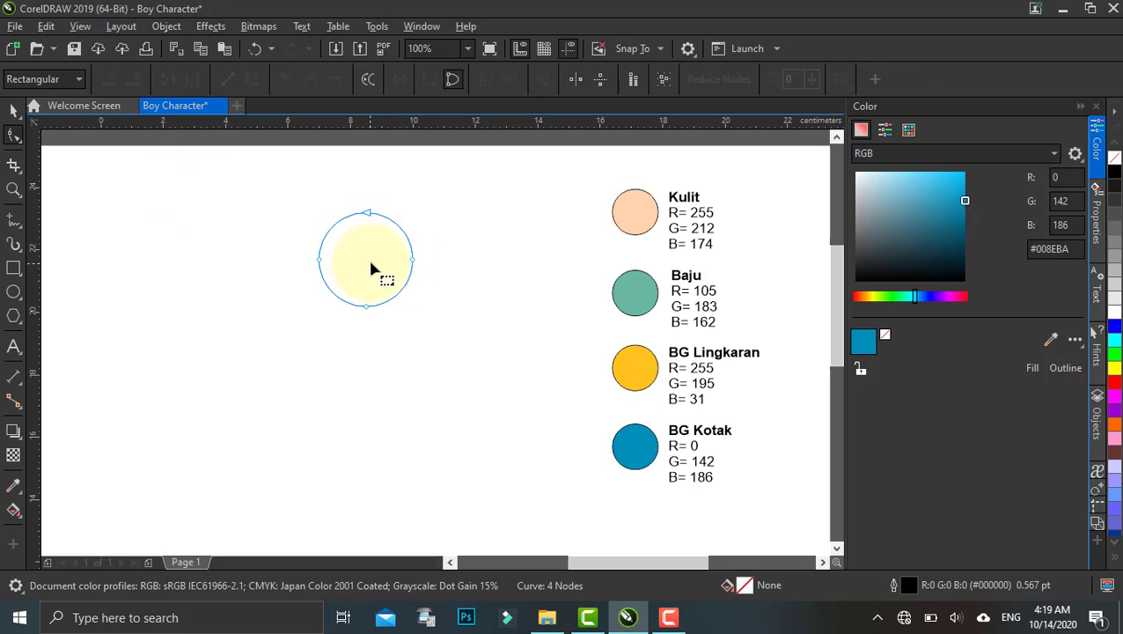
left_click(369, 214)
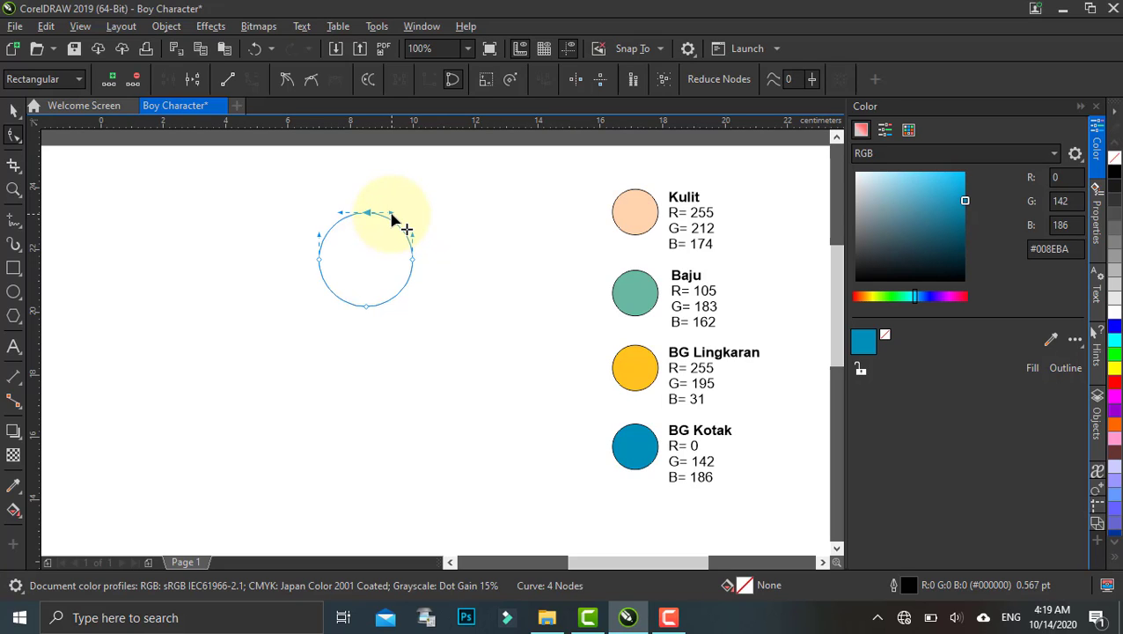
left_click_drag(391, 213, 413, 222)
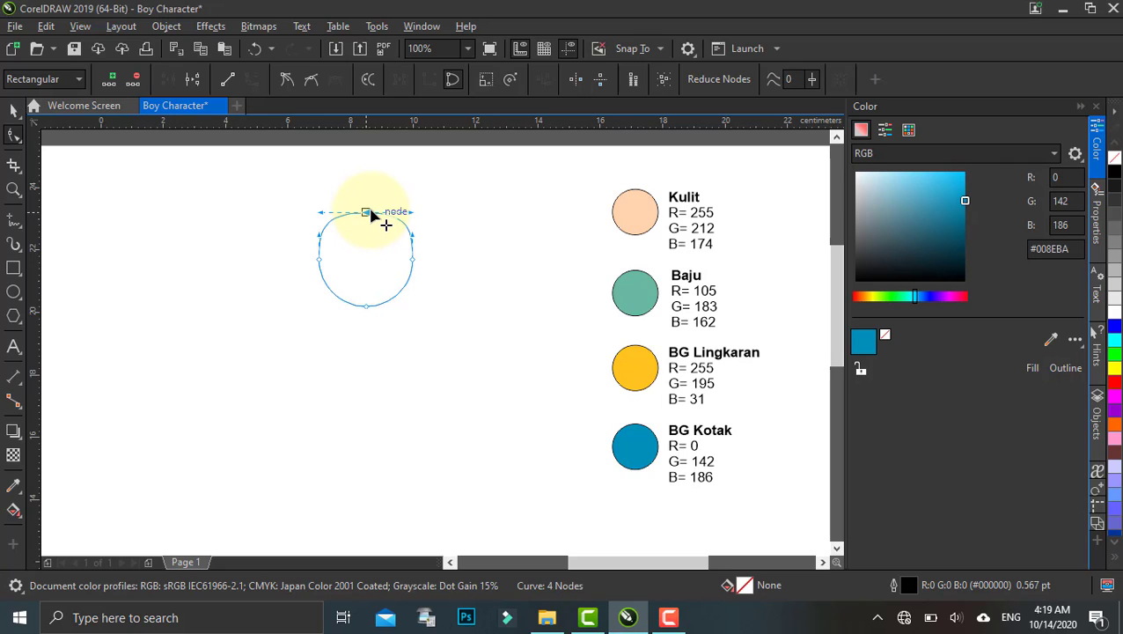
left_click_drag(370, 217, 372, 209)
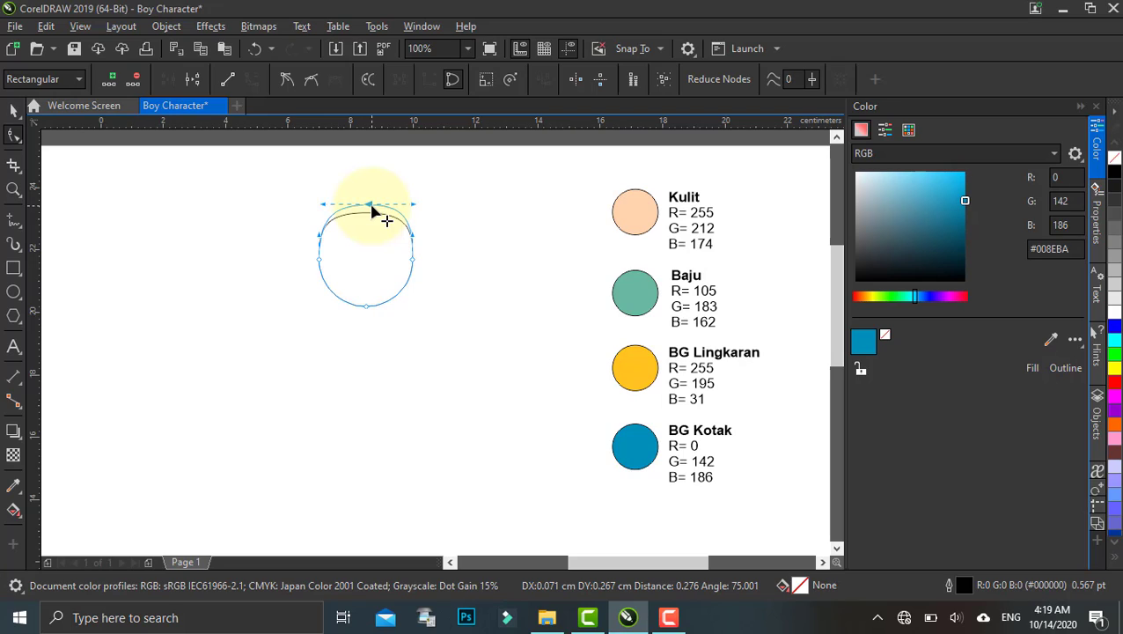
left_click_drag(372, 210, 372, 209)
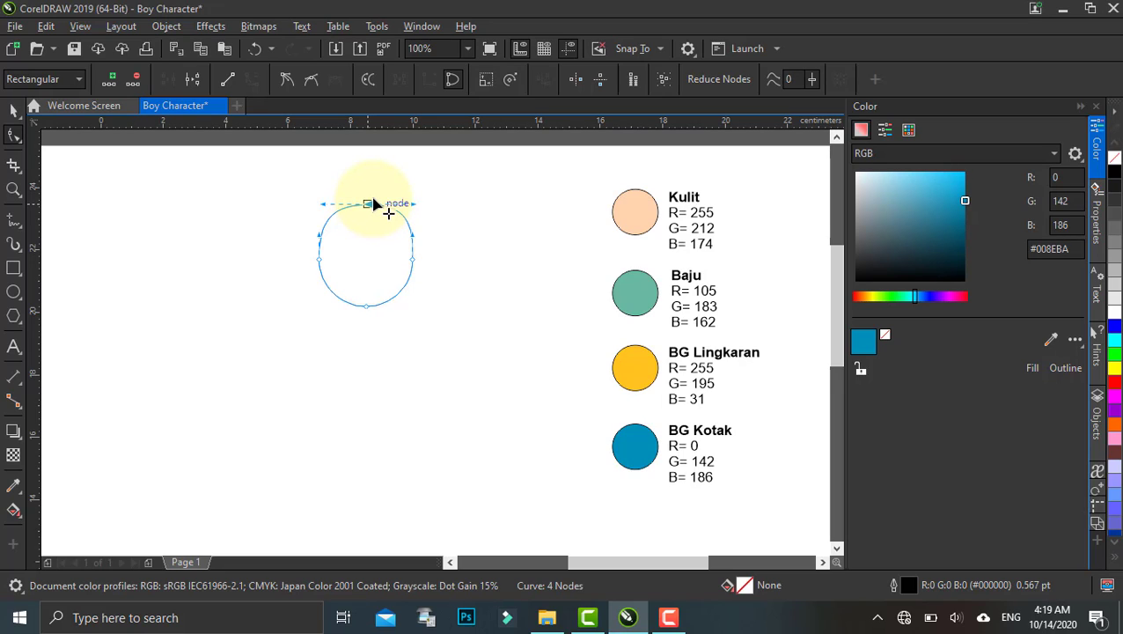
Step: Pull the head's bottom node down into a narrower chin and refine the top curve, making the shape about 3.54 cm tall
left_click(368, 307)
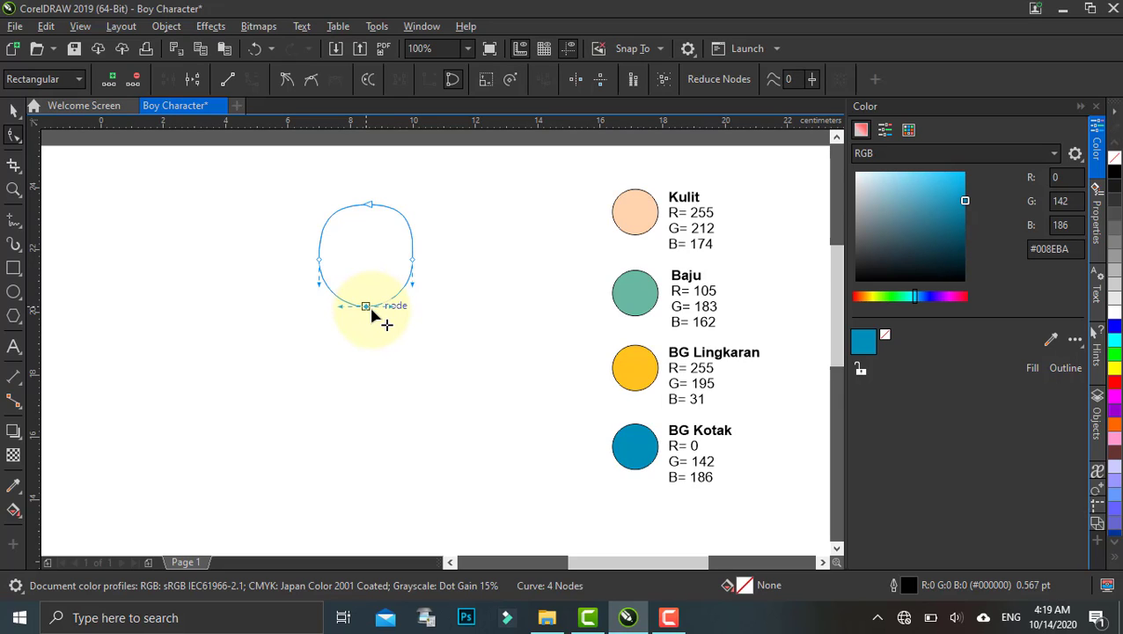
left_click_drag(371, 317, 389, 319)
left_click(370, 204)
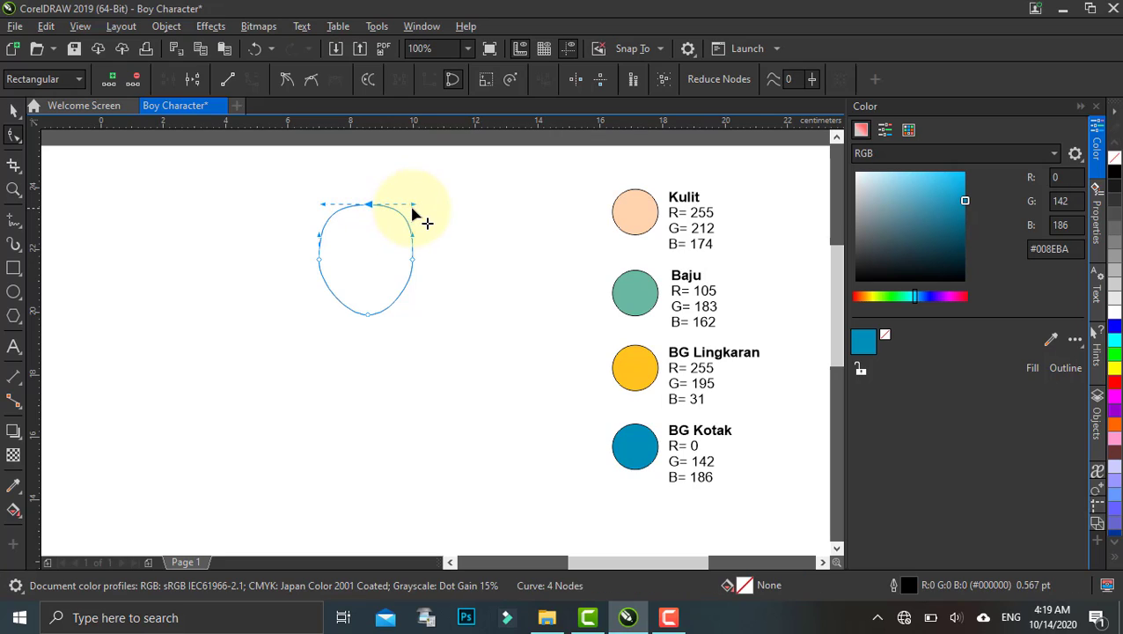
left_click_drag(413, 209, 416, 218)
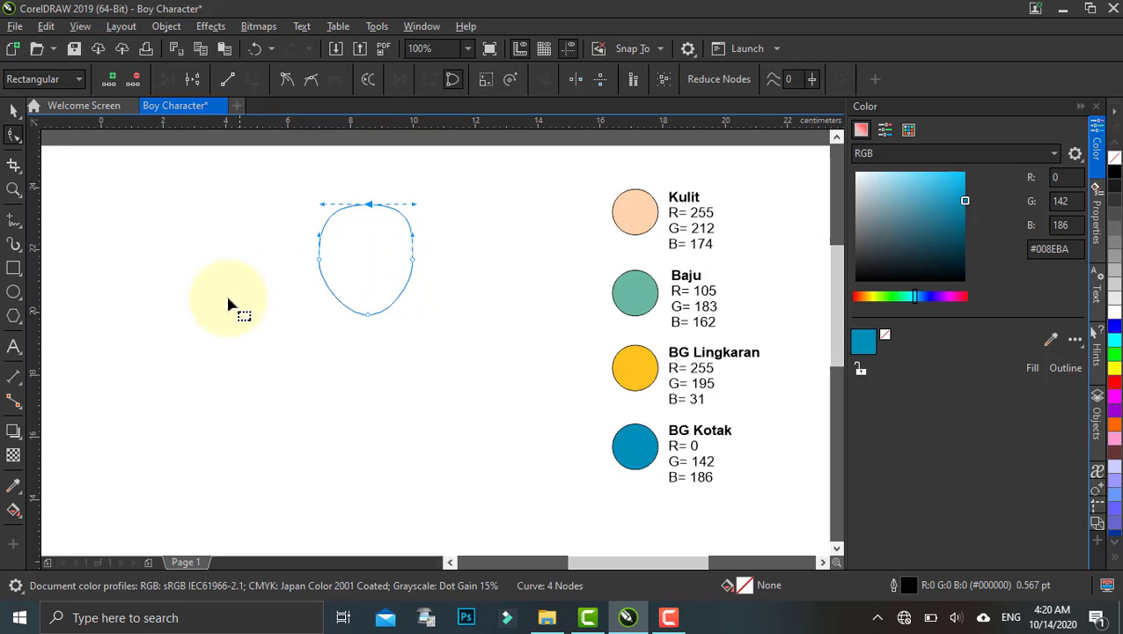
Step: Fill the head shape with the skin colour sampled from the Kulit swatch
left_click(12, 490)
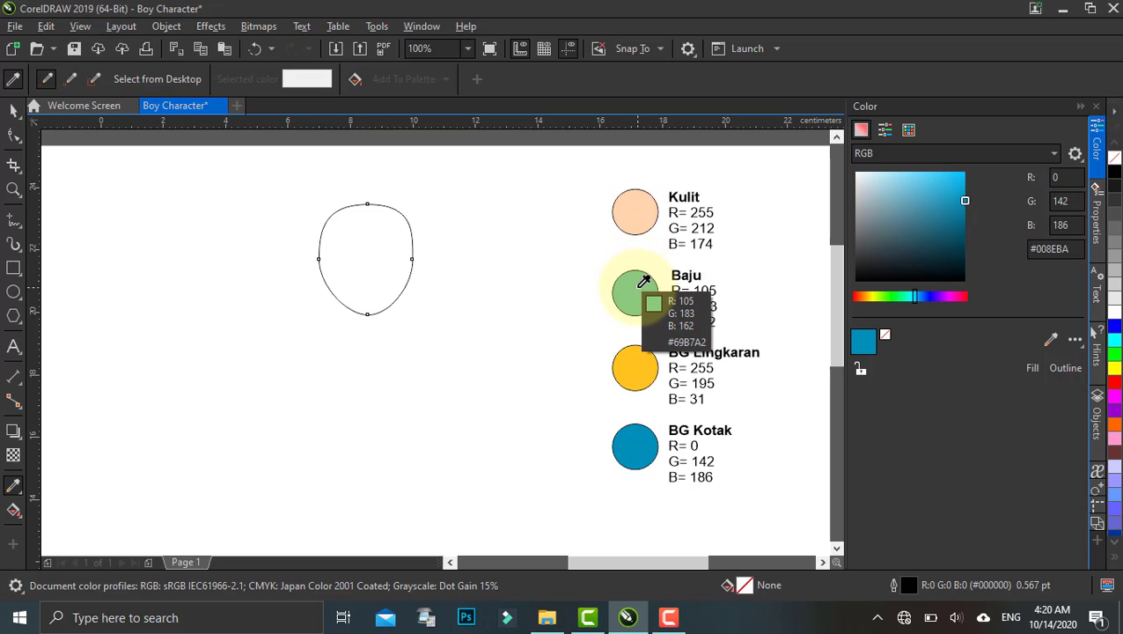
left_click(640, 205)
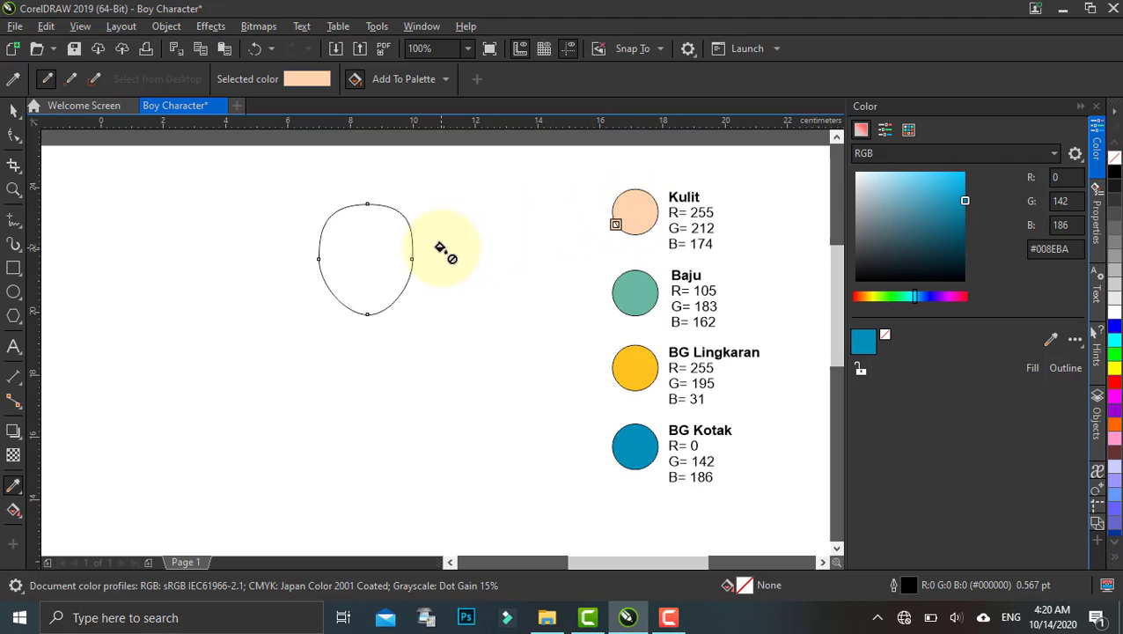
left_click(354, 250)
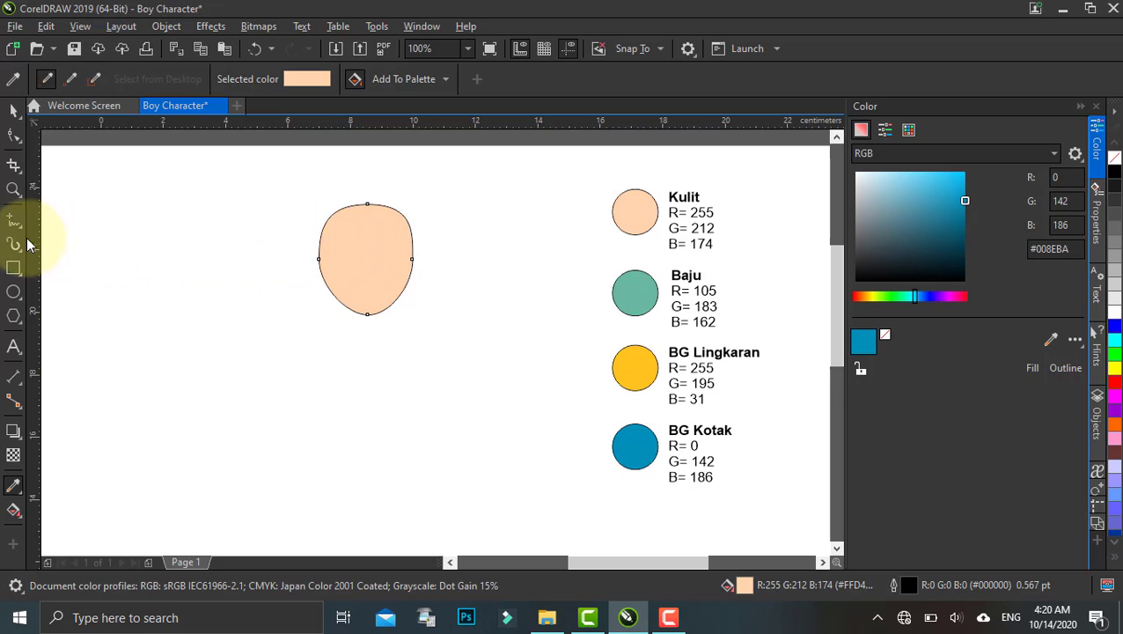
Step: Draw an ear ellipse about 0.69 cm wide and 0.98 cm high, centred on the head's left side node
left_click(12, 293)
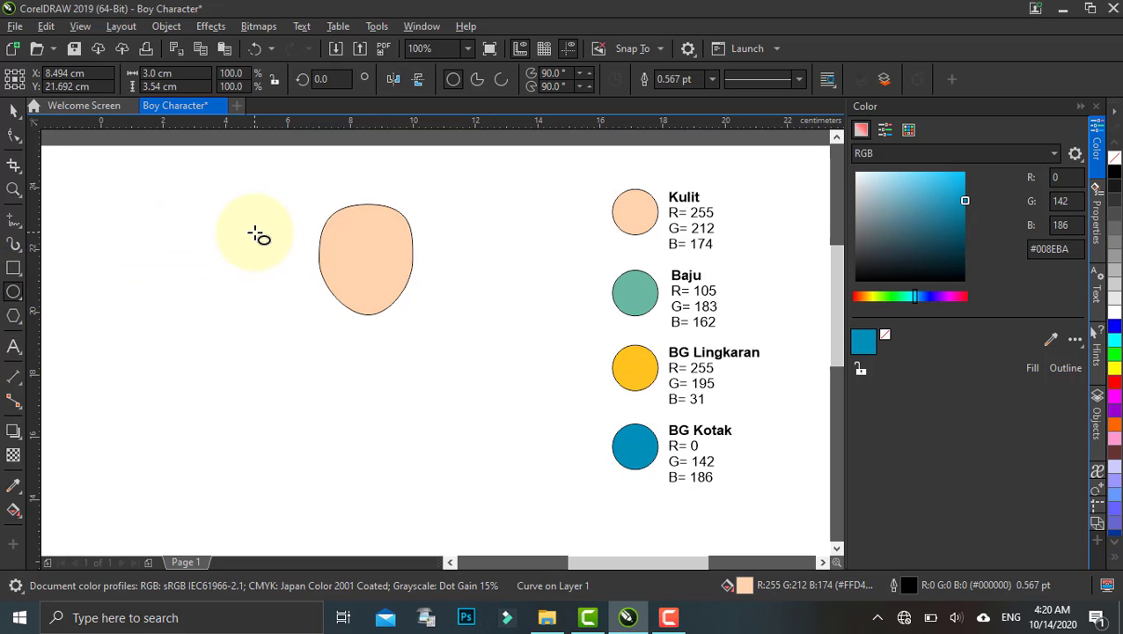
left_click_drag(256, 233, 318, 260)
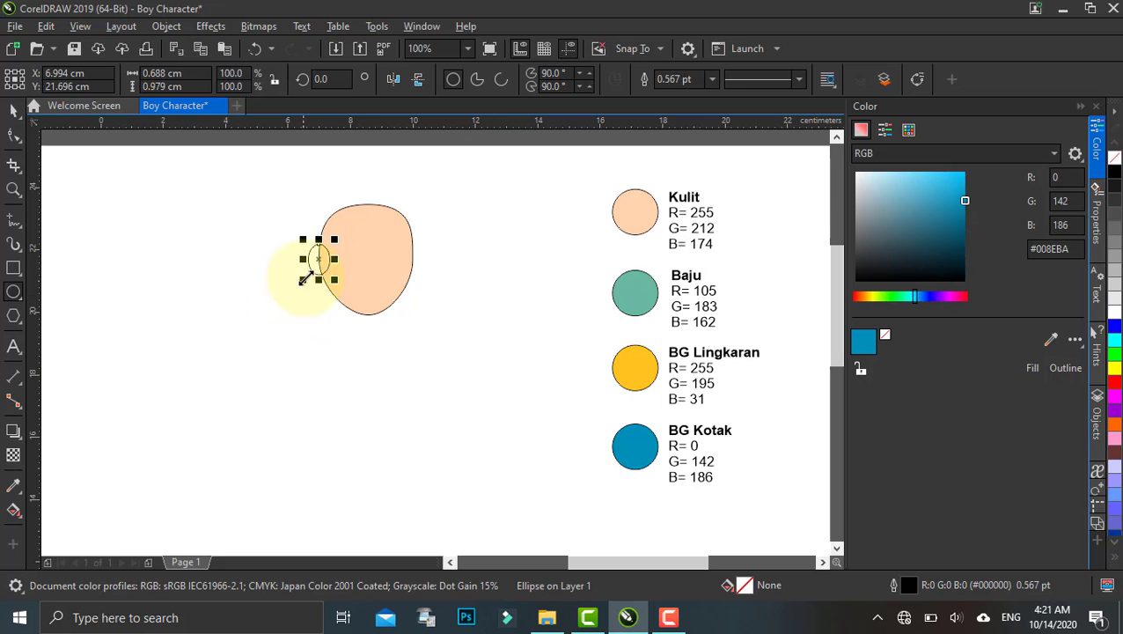
scroll(312, 258, "up", 2)
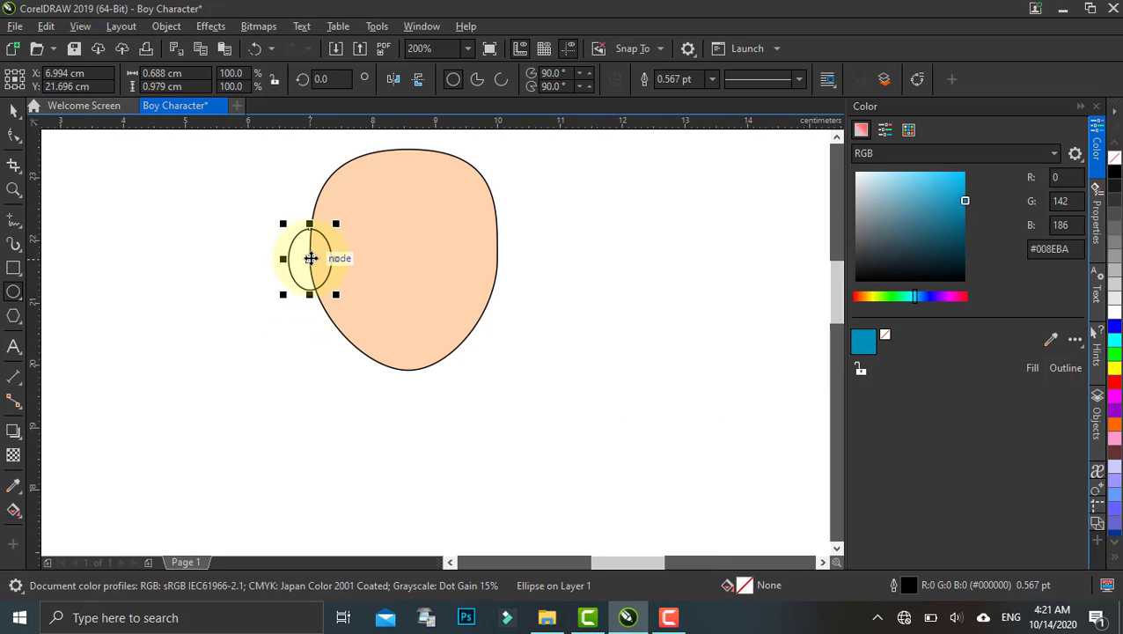
Step: Select the head and ear together and move them right to about X 11.18 cm, Y 21.43 cm
scroll(311, 258, "down", 2)
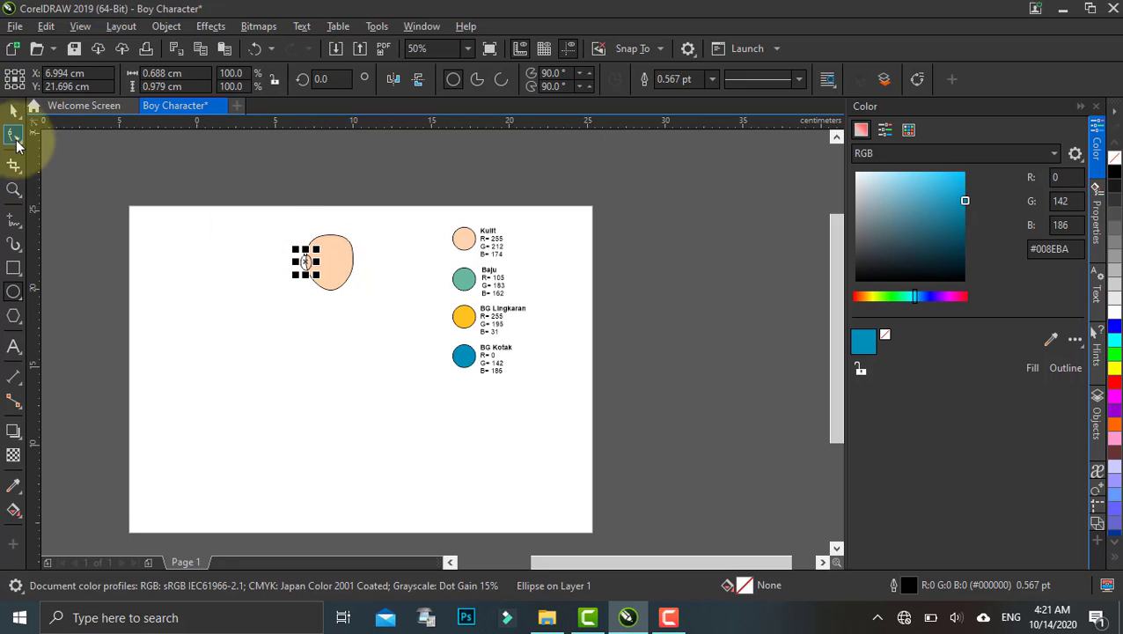
left_click(13, 110)
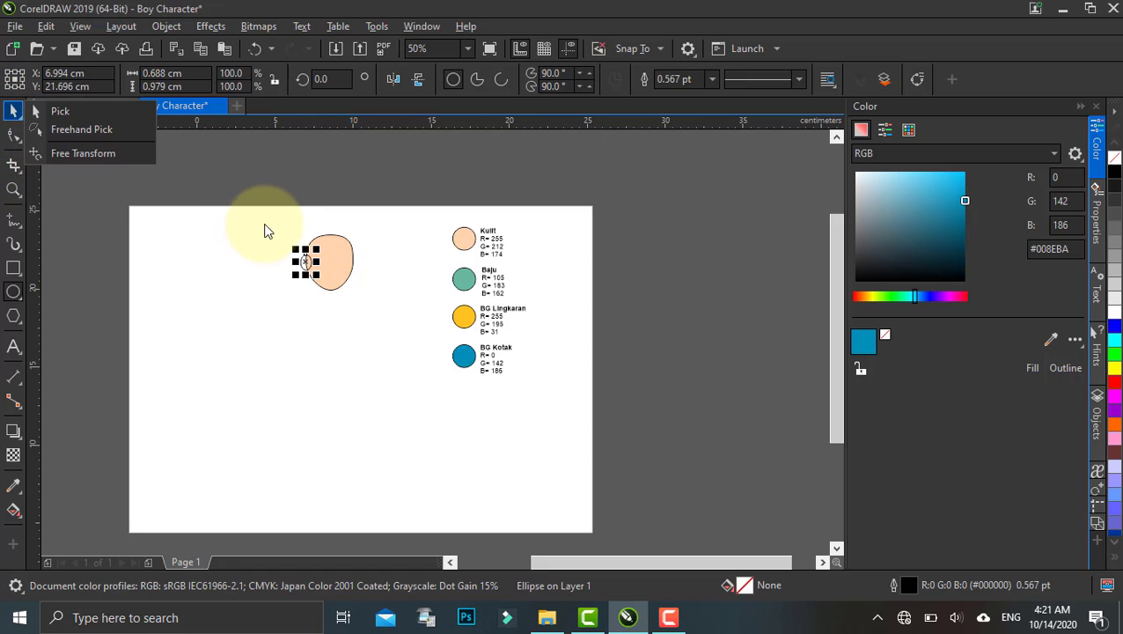
left_click(13, 110)
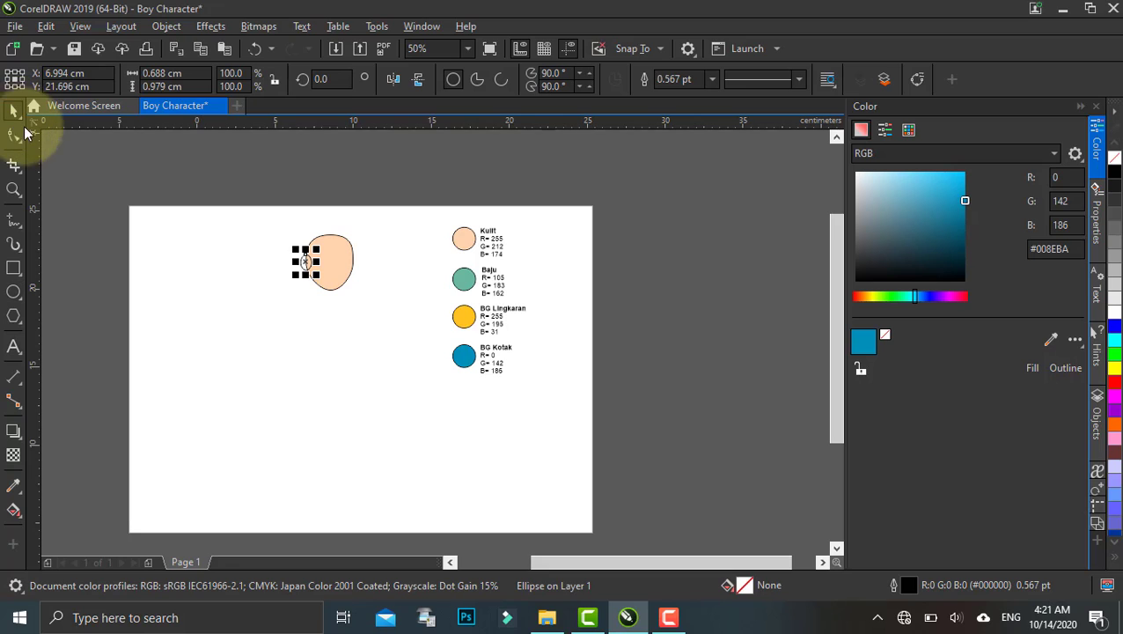
left_click(14, 111)
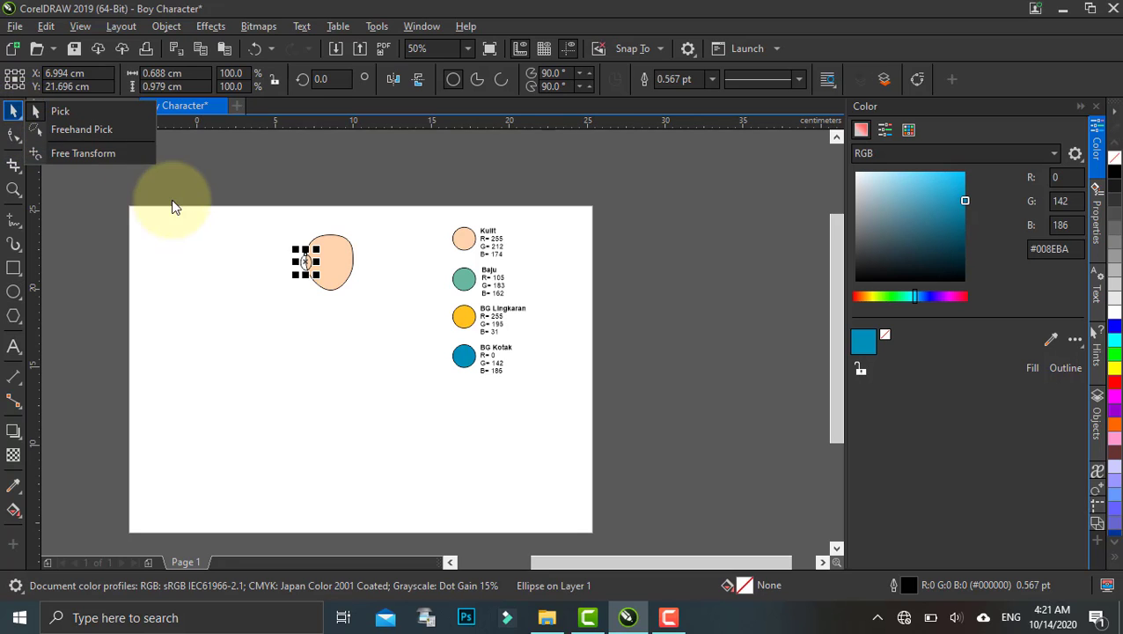
left_click(49, 113)
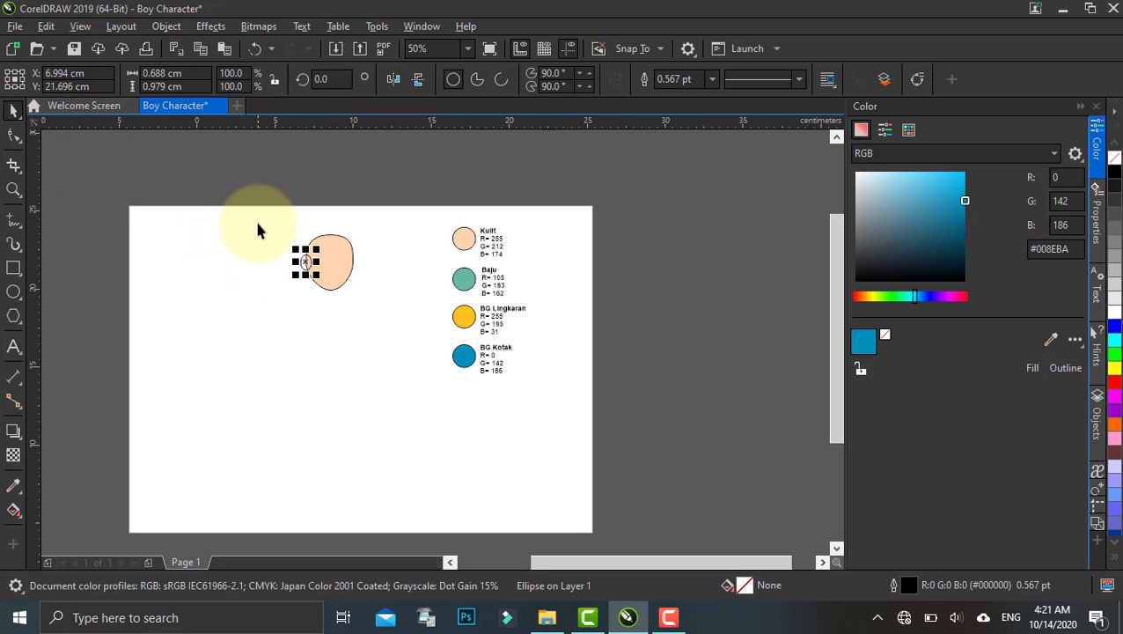
left_click_drag(257, 222, 394, 322)
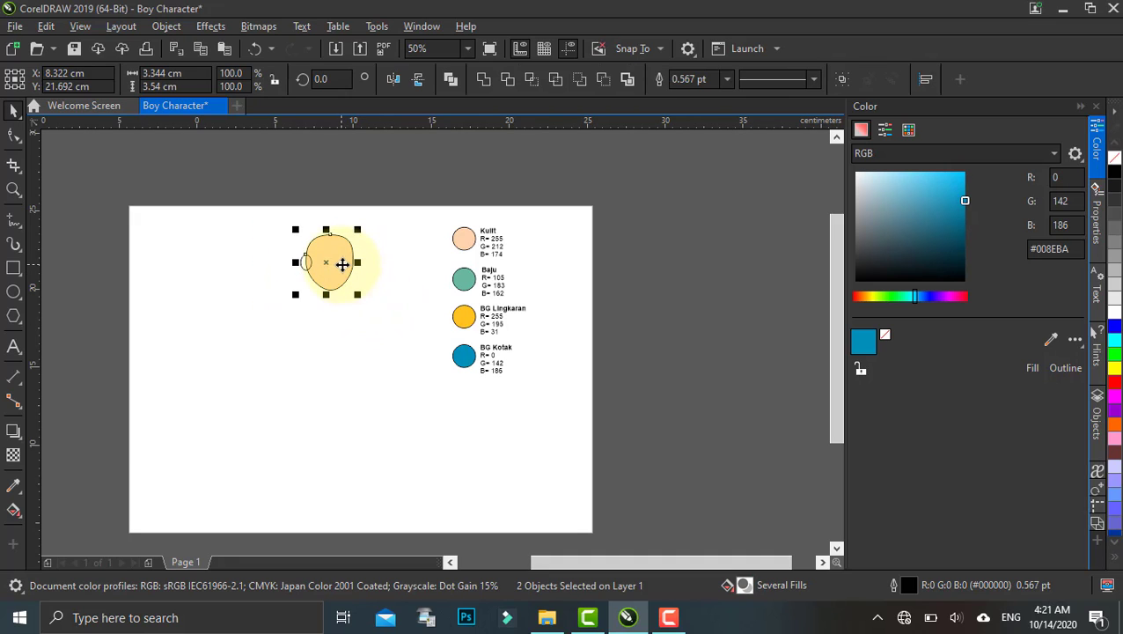
mouse_move(343, 264)
left_mouse_down()
mouse_move(397, 266)
mouse_move(355, 269)
left_mouse_up()
scroll(355, 268, "up", 1)
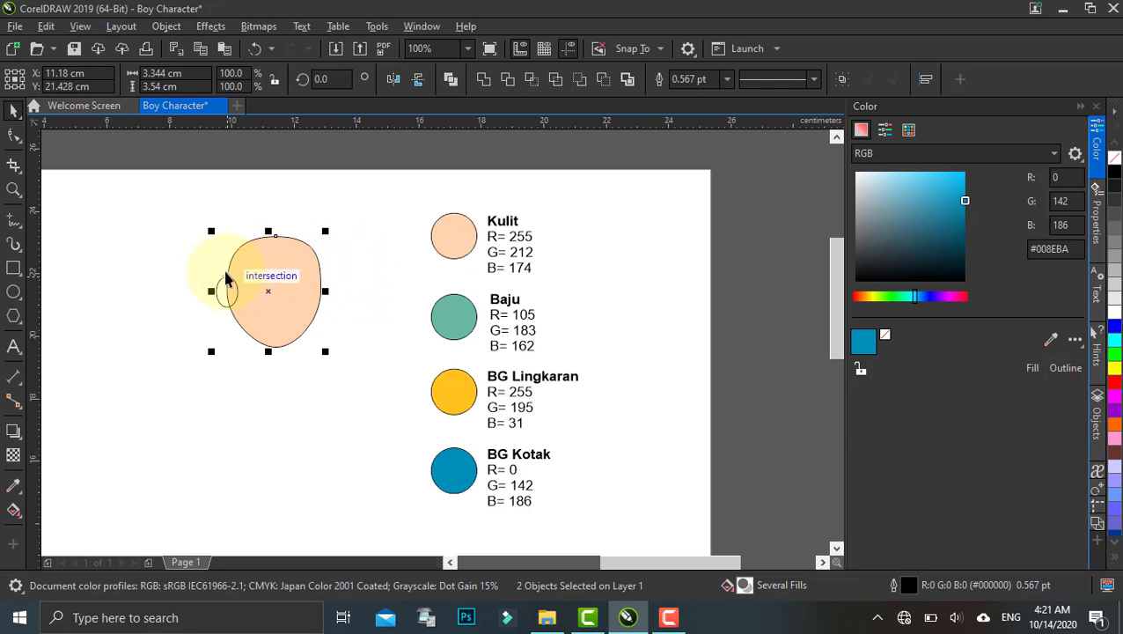
Step: Select only the ear ellipse, convert it to curves and open its nodes for shape editing
left_click(196, 260)
left_click(224, 297)
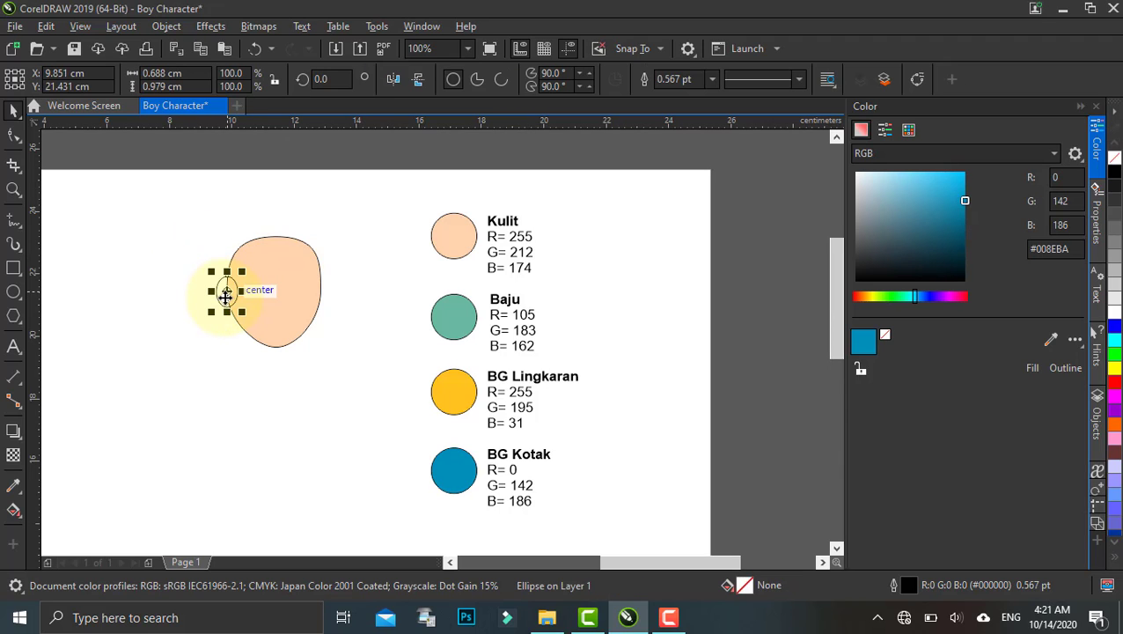
scroll(225, 292, "up", 2)
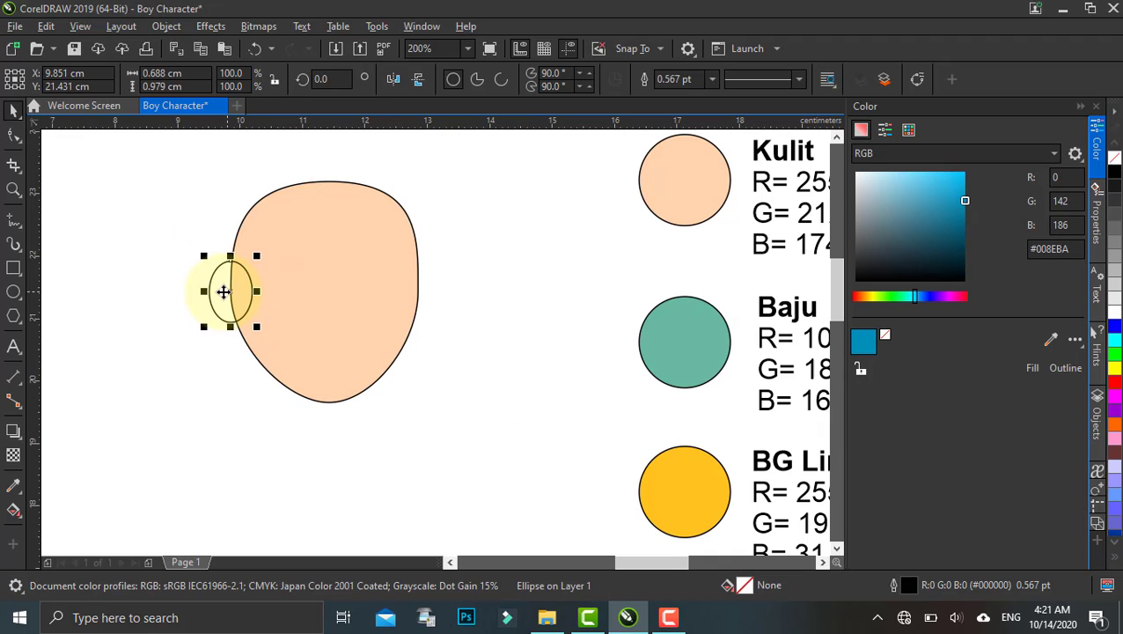
right_click(225, 291)
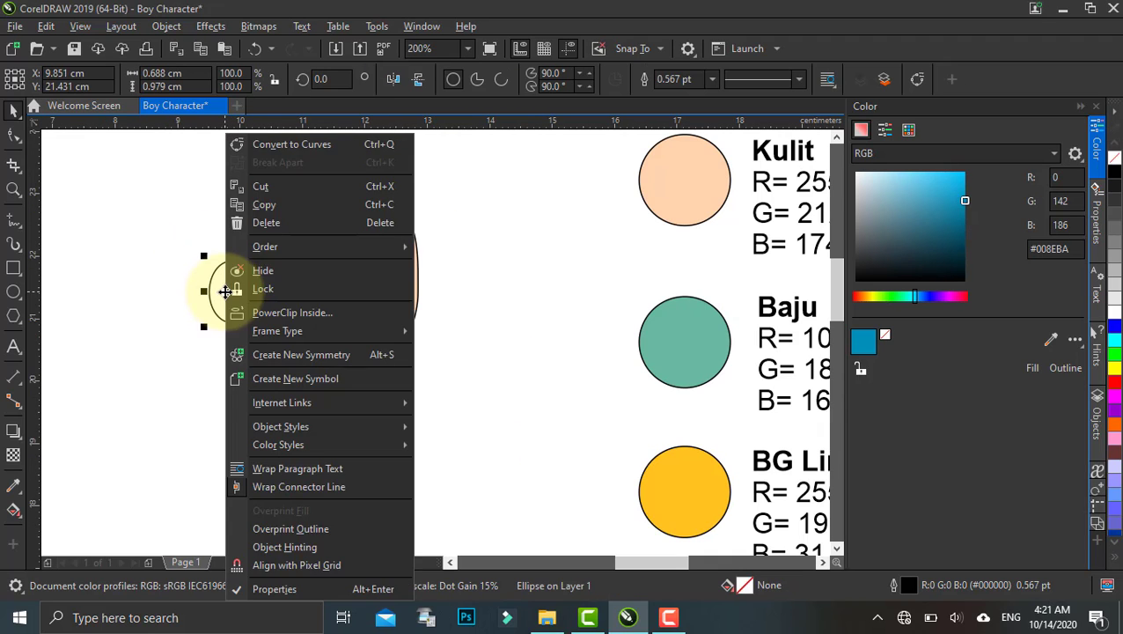
left_click(279, 144)
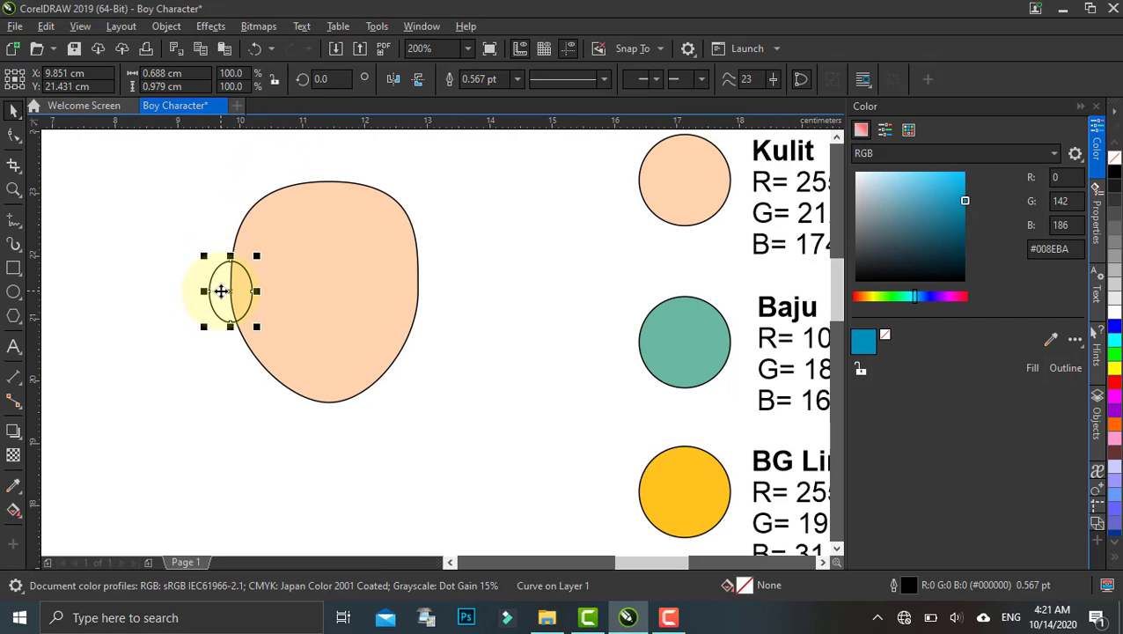
left_click(14, 134)
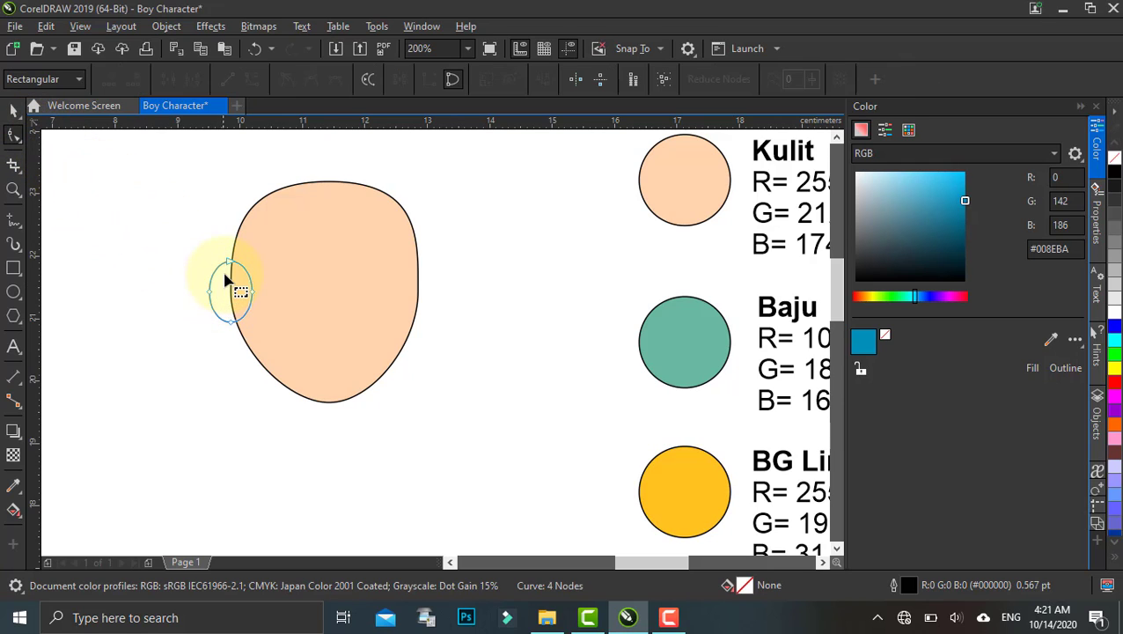
Step: Reshape the ear's nodes into a bulging upper lobe, narrow lower end and smaller inner edge, about 0.73 by 0.97 cm overall
left_click_drag(210, 294, 235, 330)
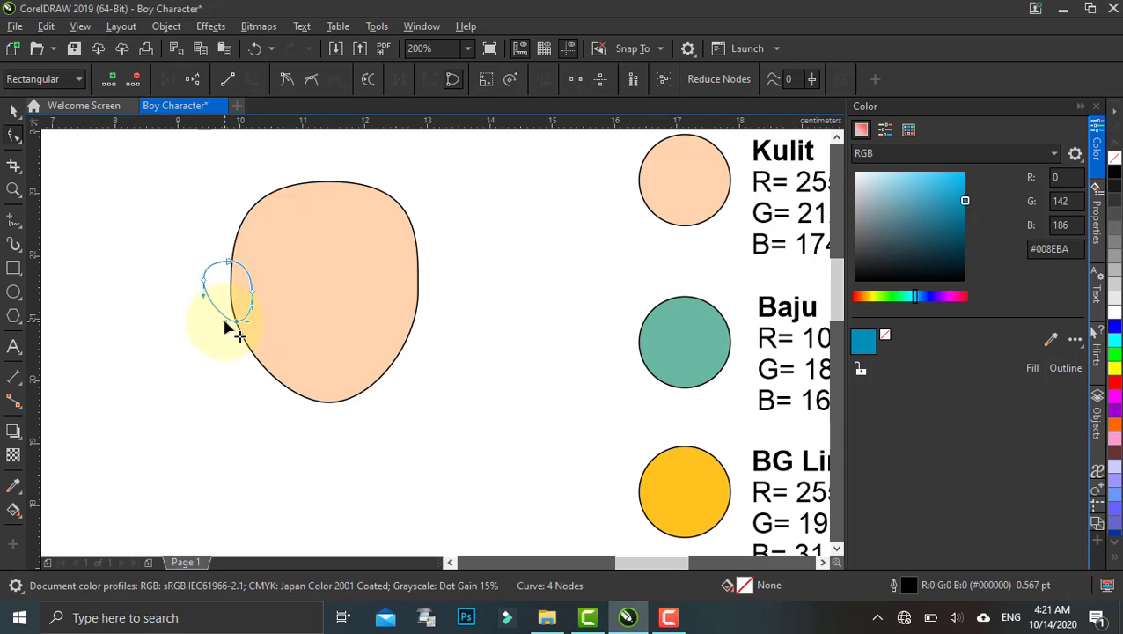
left_click_drag(225, 331, 228, 326)
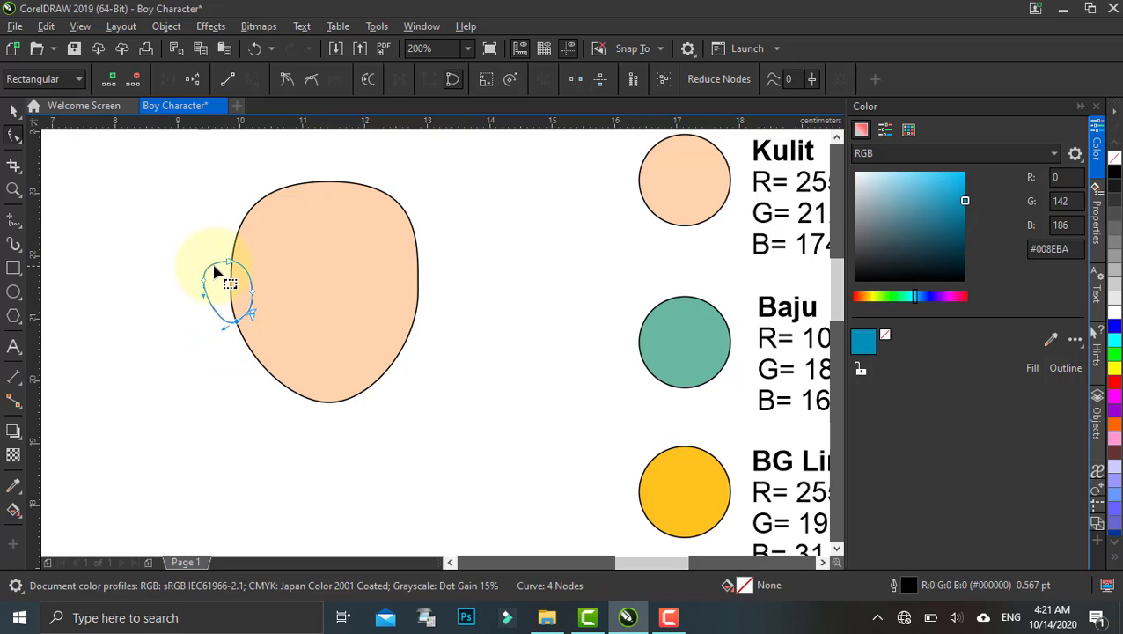
left_click_drag(232, 269, 196, 280)
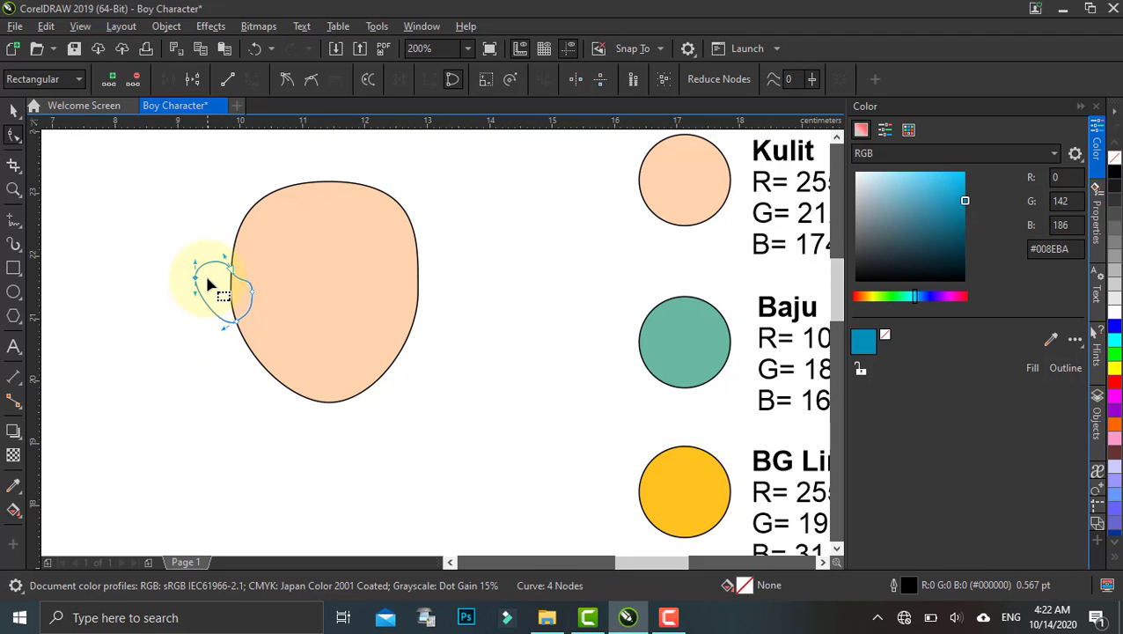
scroll(209, 282, "up", 1)
left_click_drag(196, 293, 211, 296)
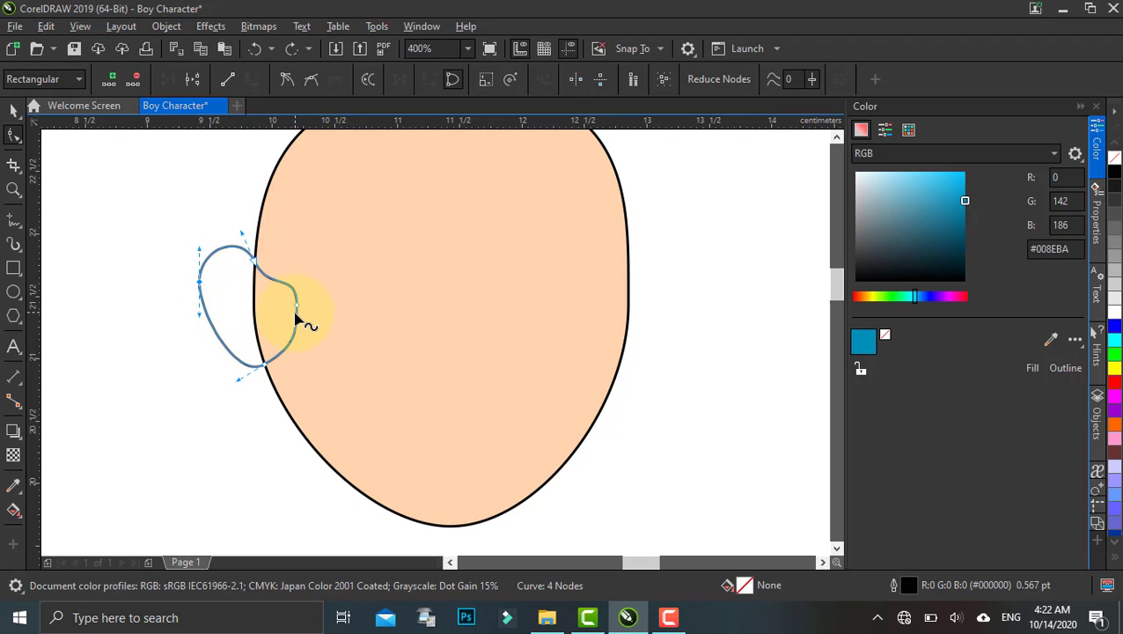
left_click_drag(297, 310, 273, 313)
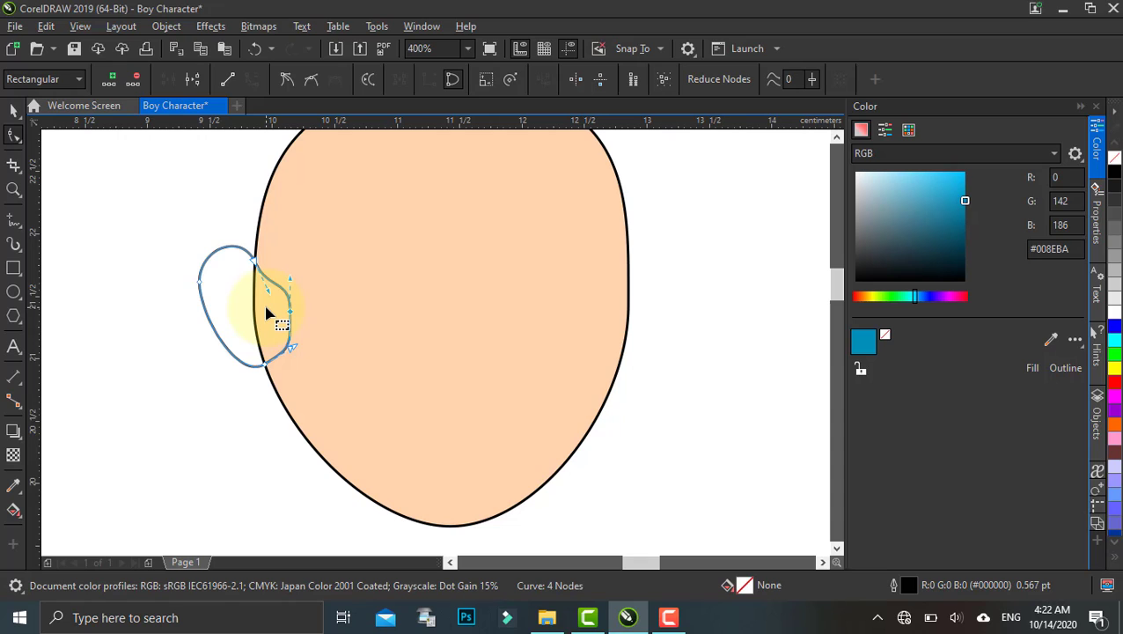
Step: Fill the ear with the skin colour sampled from the head, RGB 255, 212, 174
left_click(13, 111)
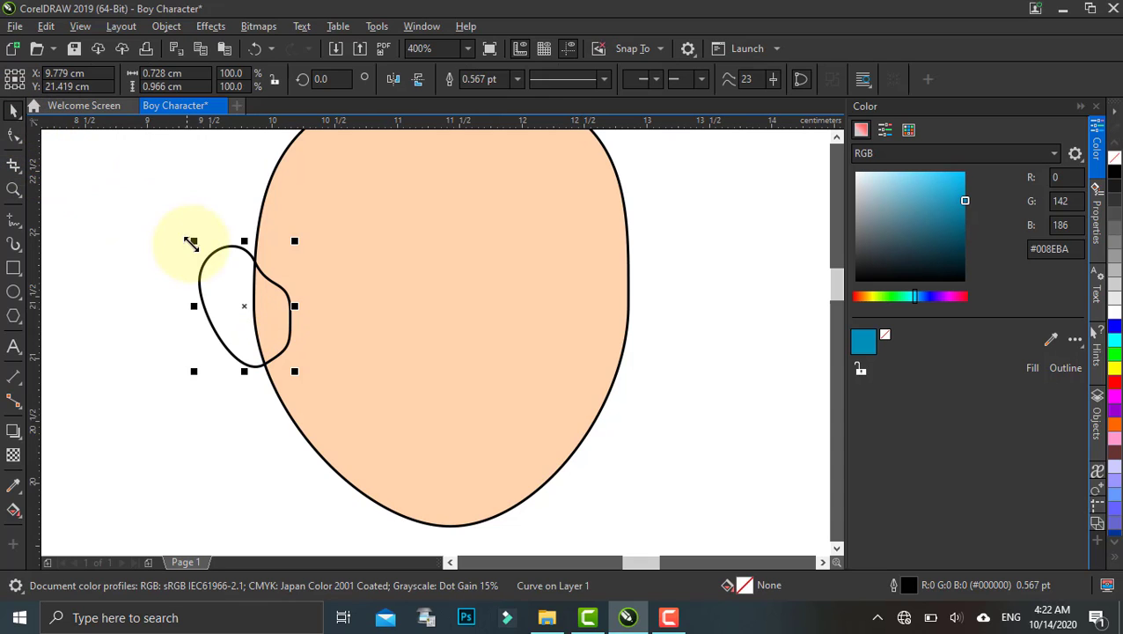
left_click(13, 487)
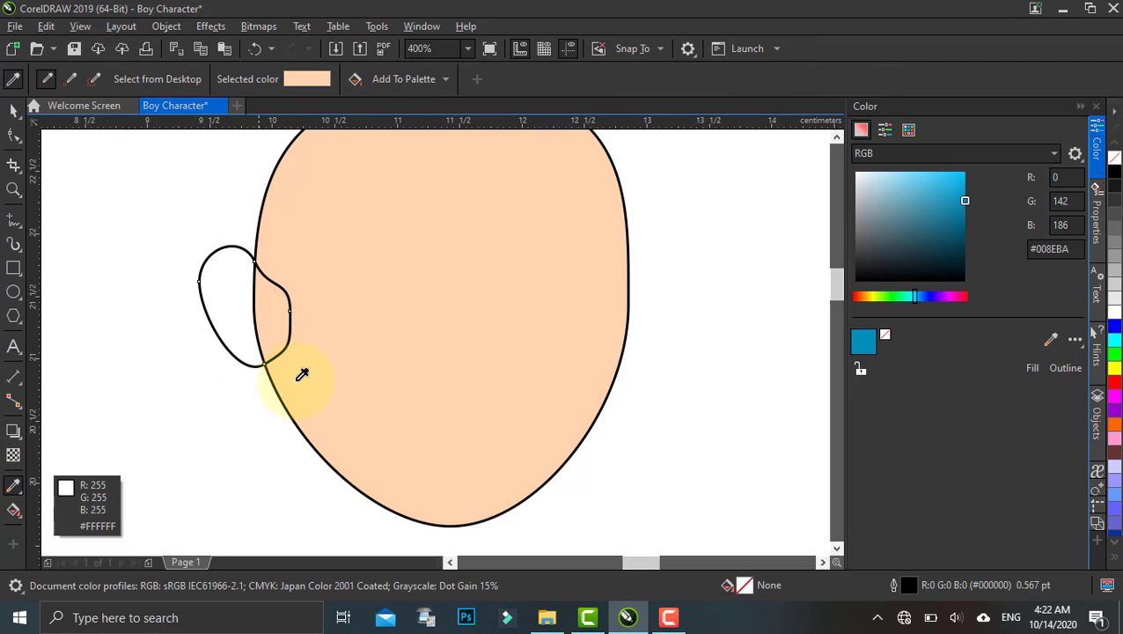
left_click(388, 285)
left_click(243, 303)
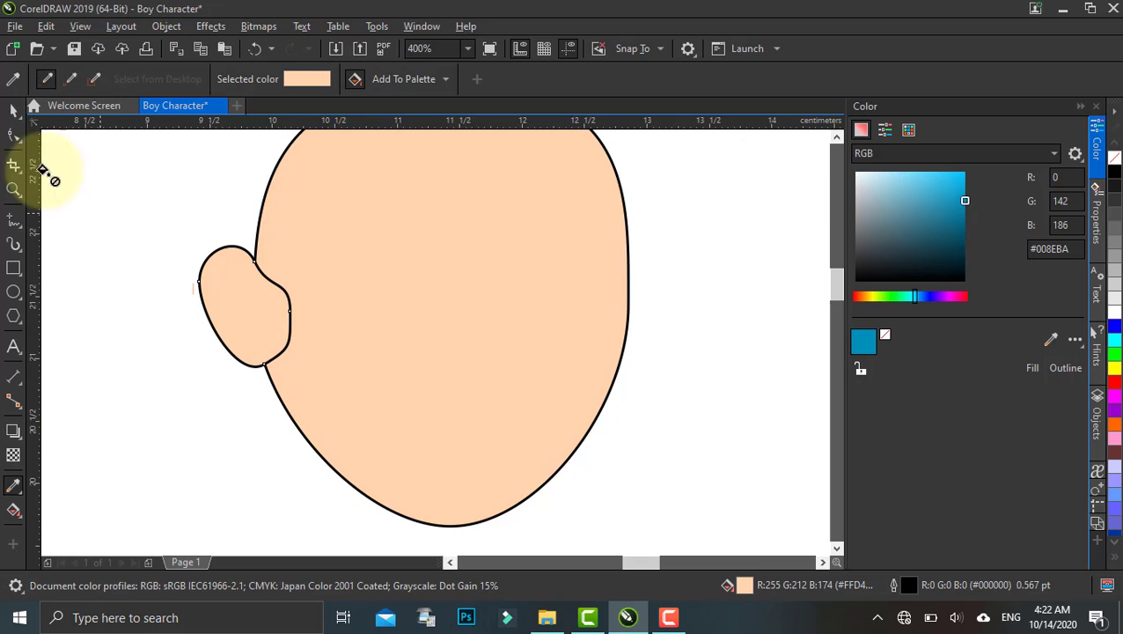
left_click(14, 112)
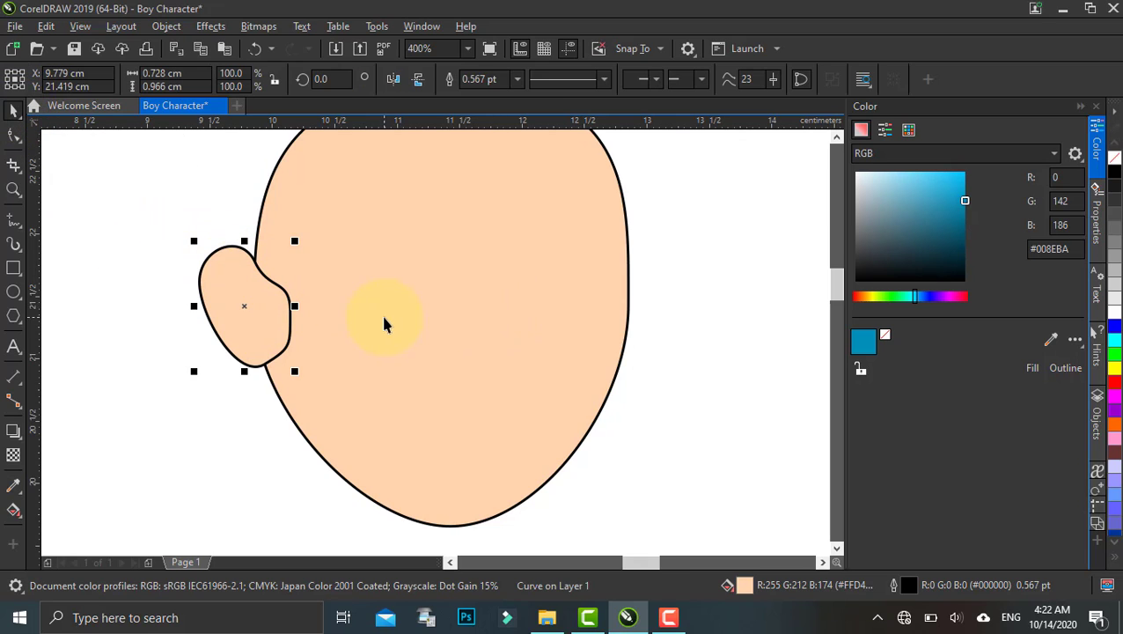
Step: Remove the outlines from the ear and the head so both have fill only
scroll(387, 321, "down", 2)
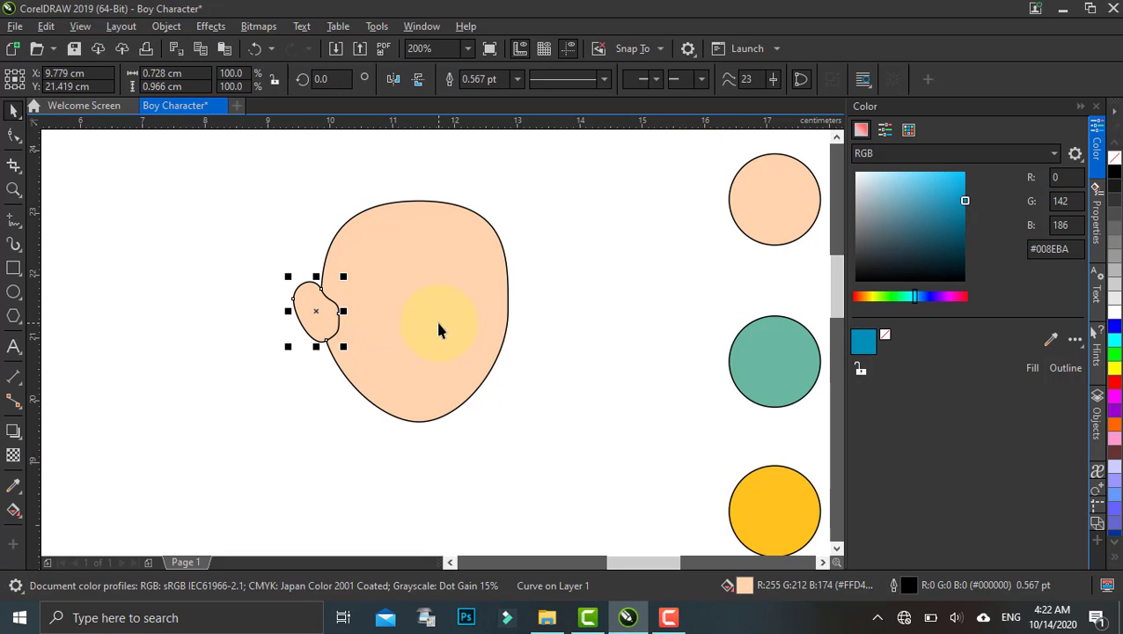
scroll(447, 326, "down", 1)
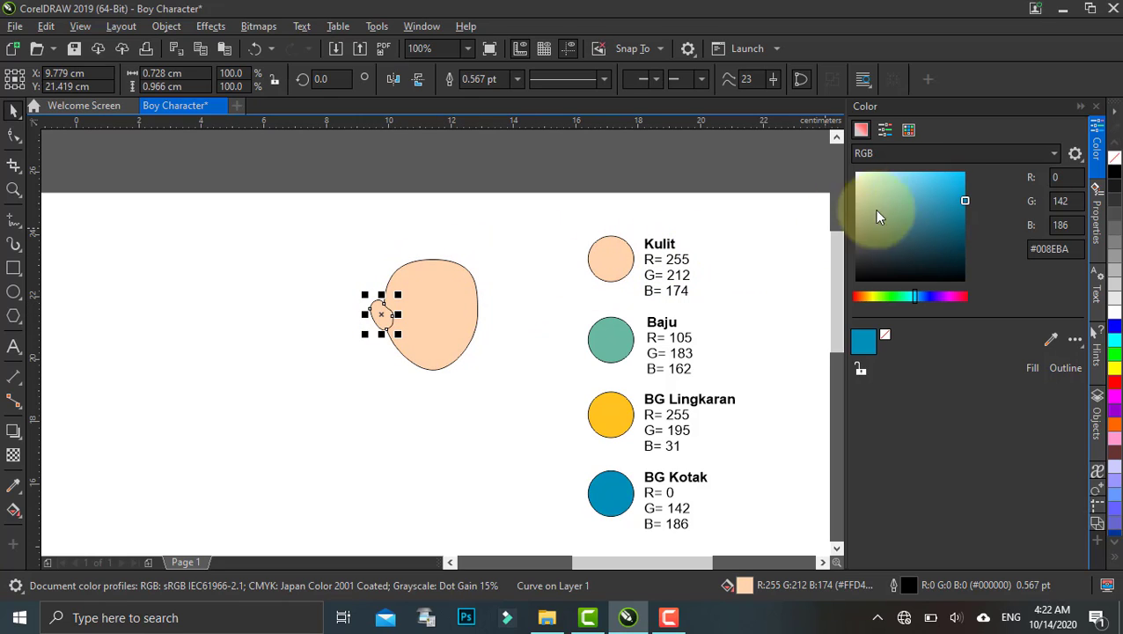
right_click(1115, 160)
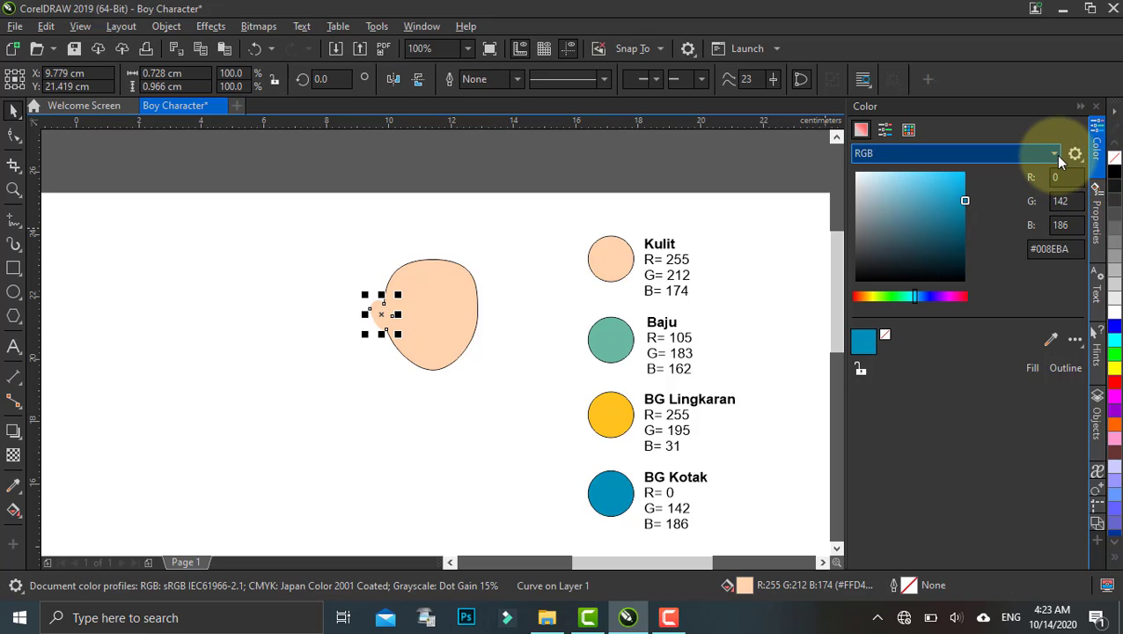
left_click(1081, 106)
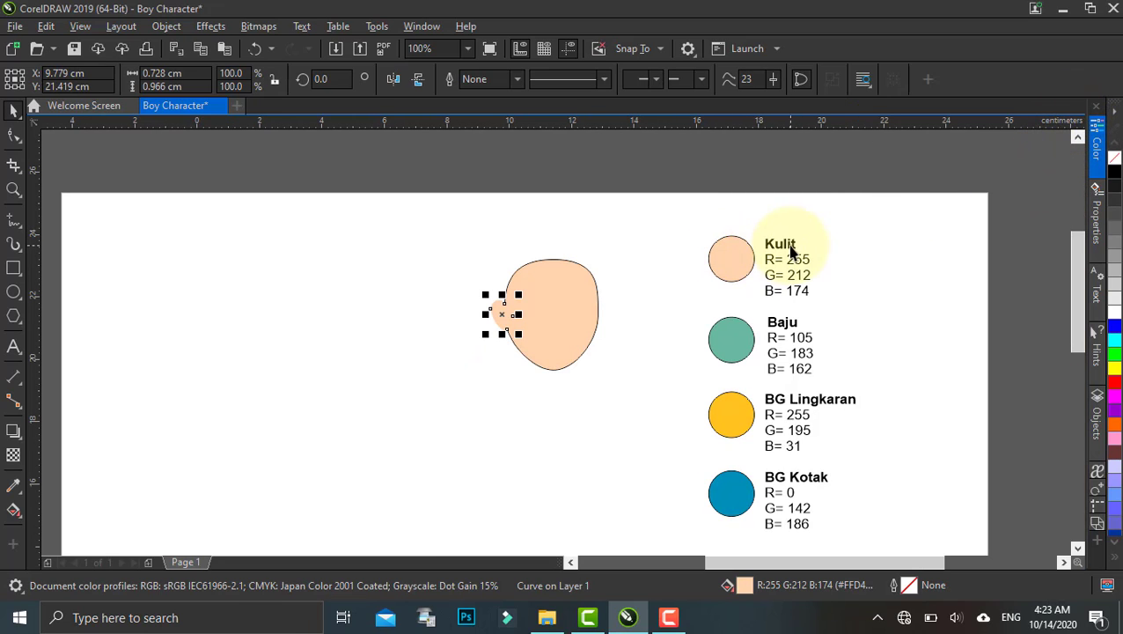
left_click(556, 282)
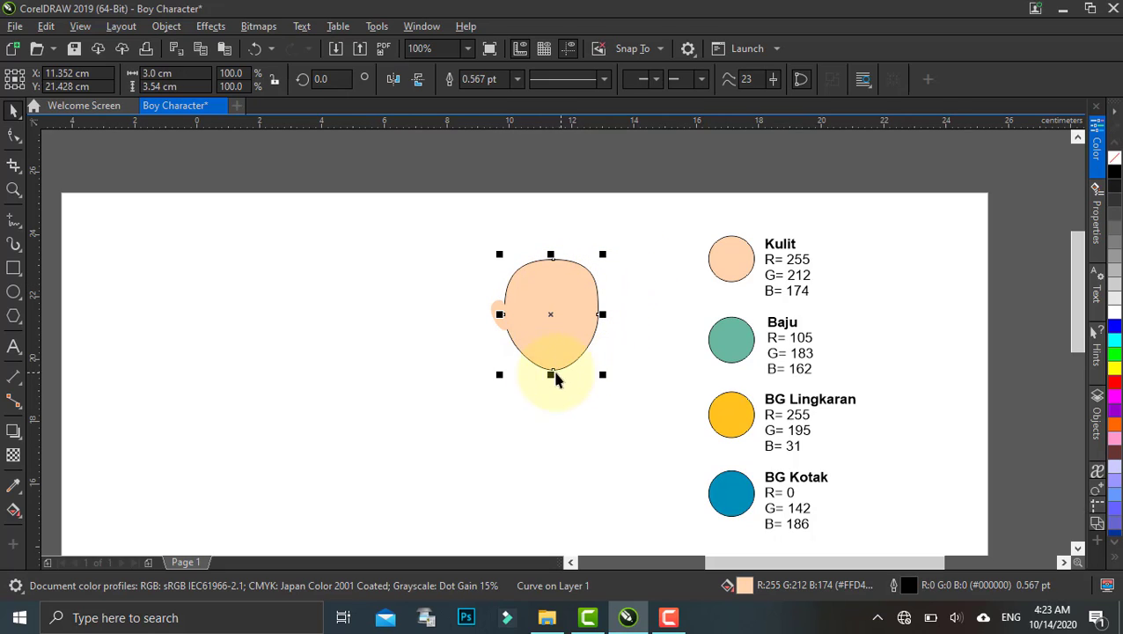
right_click(1115, 159)
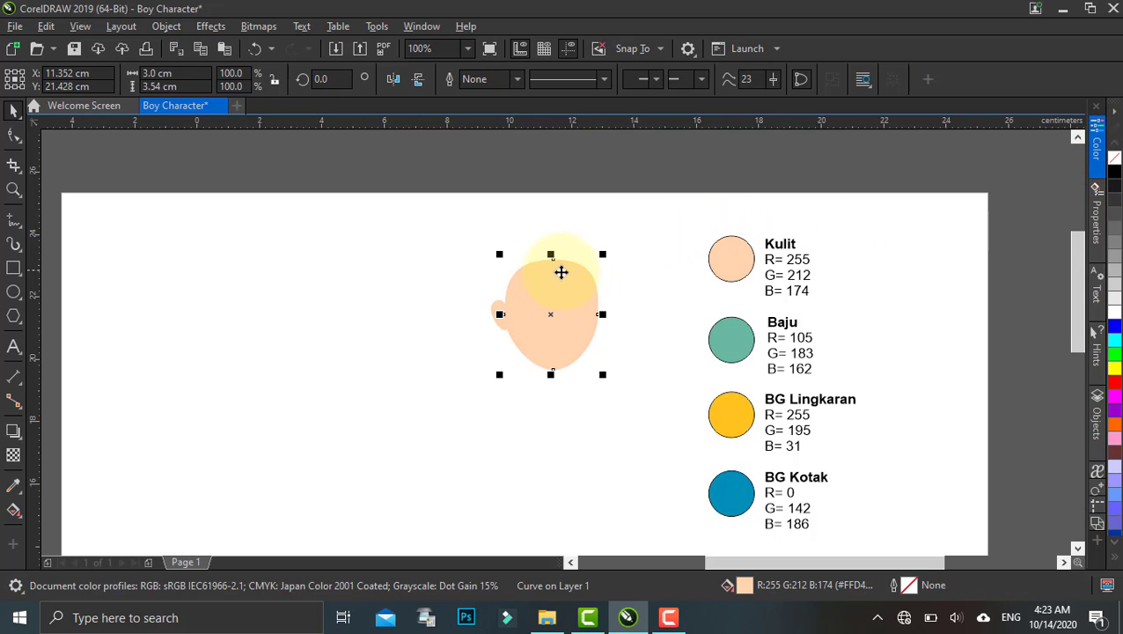
Step: Duplicate the ear onto the opposite side of the head at about X 13.02 cm and mirror the copy horizontally
scroll(572, 299, "up", 2)
left_click_drag(570, 301, 417, 313)
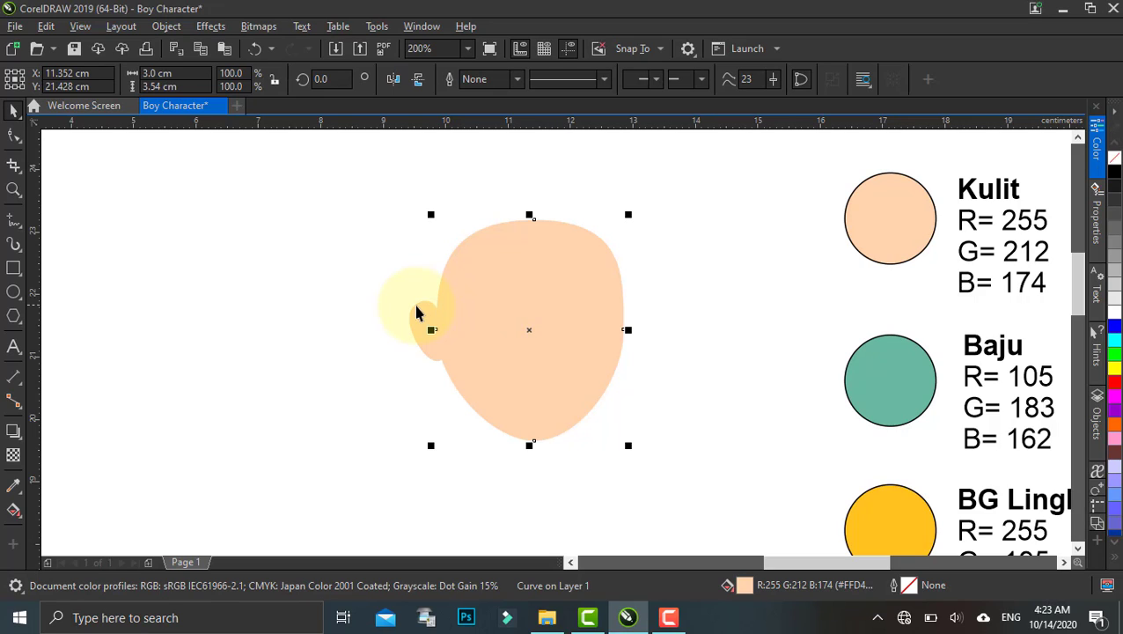
left_click(419, 323)
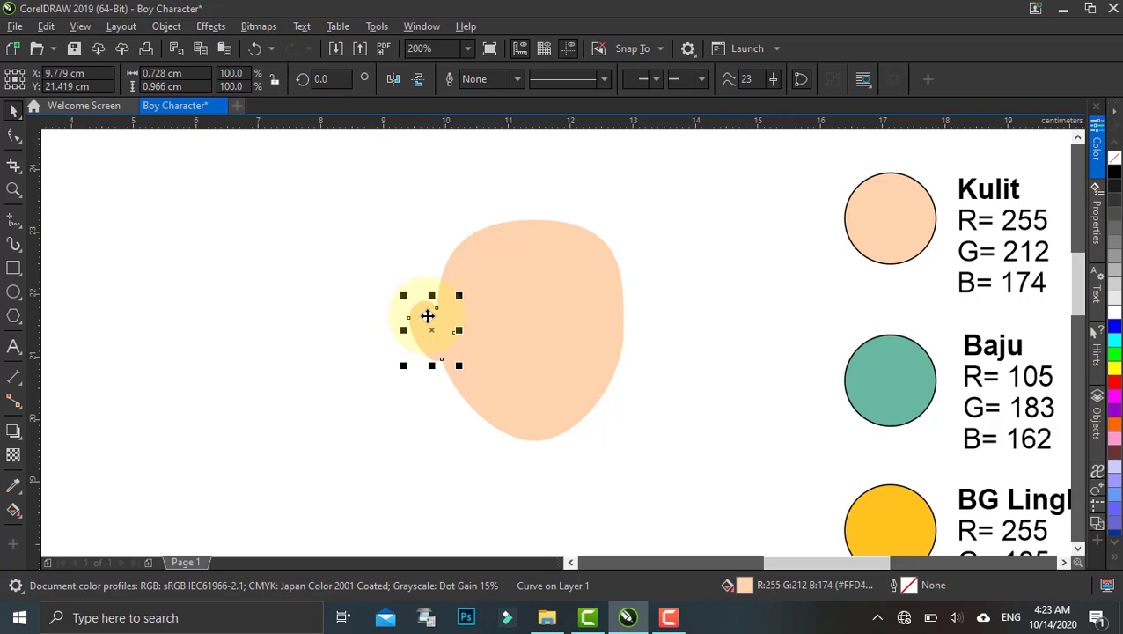
left_click_drag(432, 319, 634, 317)
right_click(634, 317)
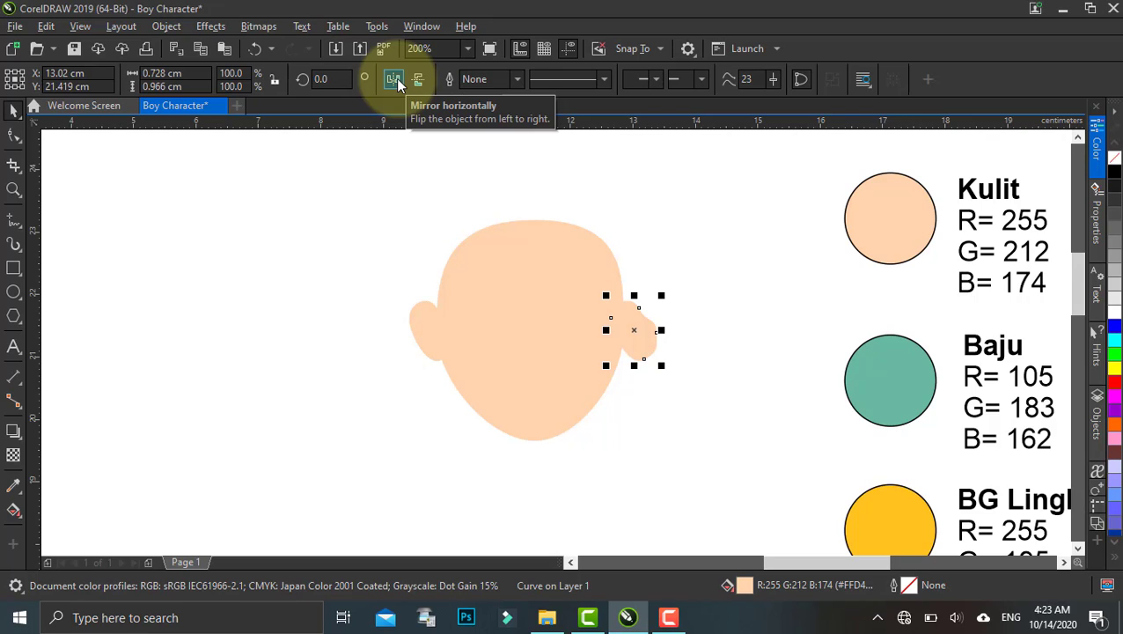
left_click(396, 79)
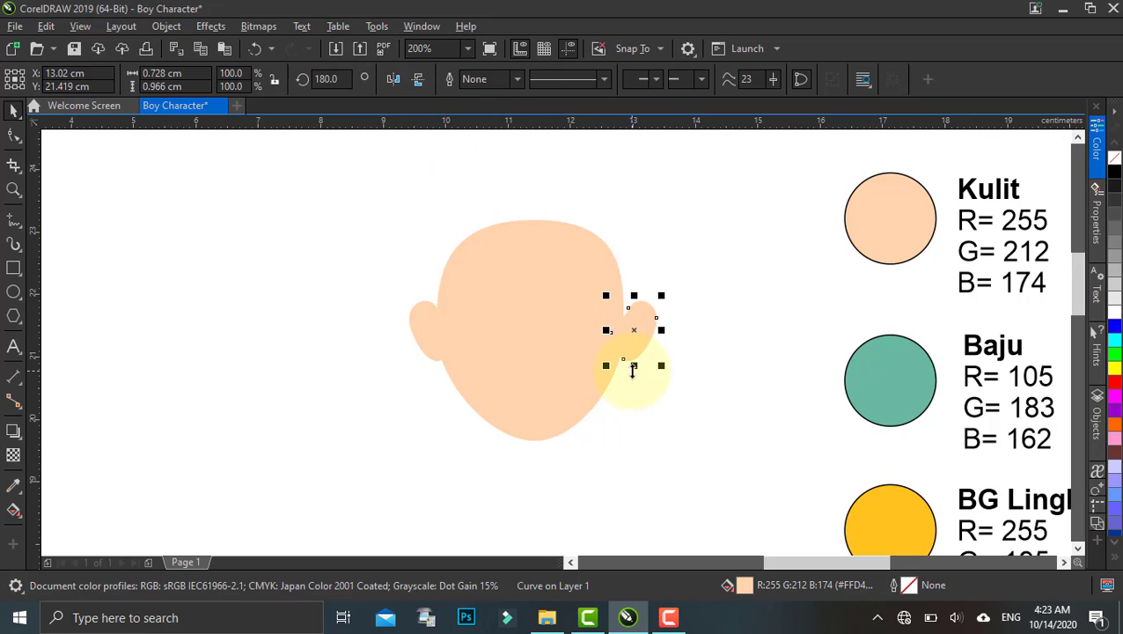
Step: Shift the mirrored ear slightly inward against the head to about X 12.96 cm and deselect it
scroll(644, 337, "up", 2)
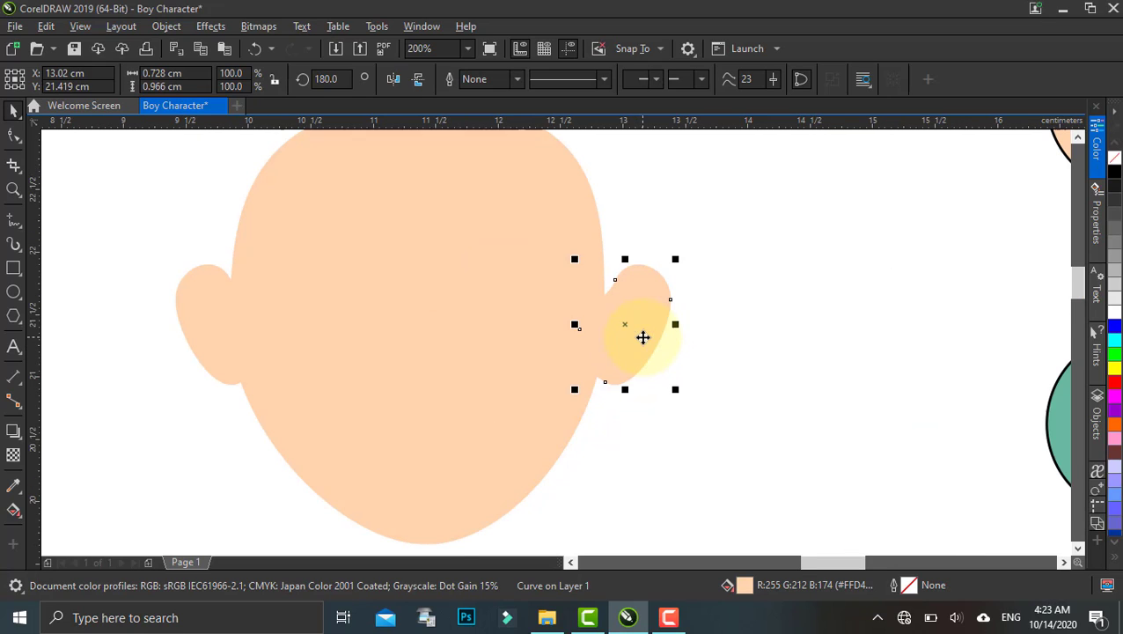
left_click_drag(644, 337, 640, 329)
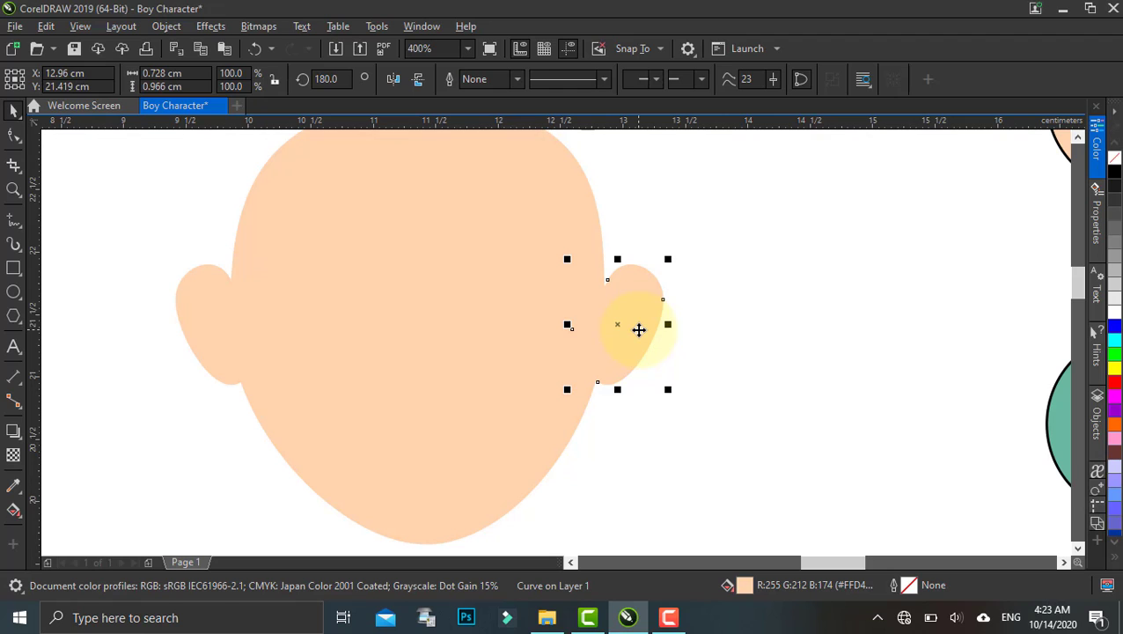
scroll(629, 296, "down", 1)
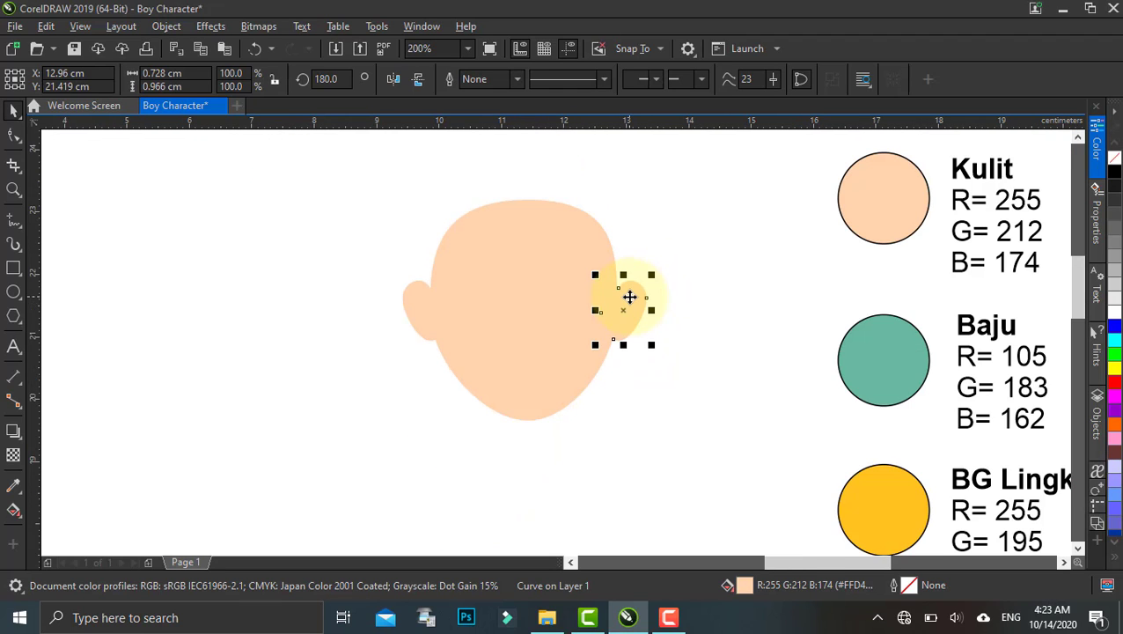
scroll(583, 359, "down", 1)
key("Escape")
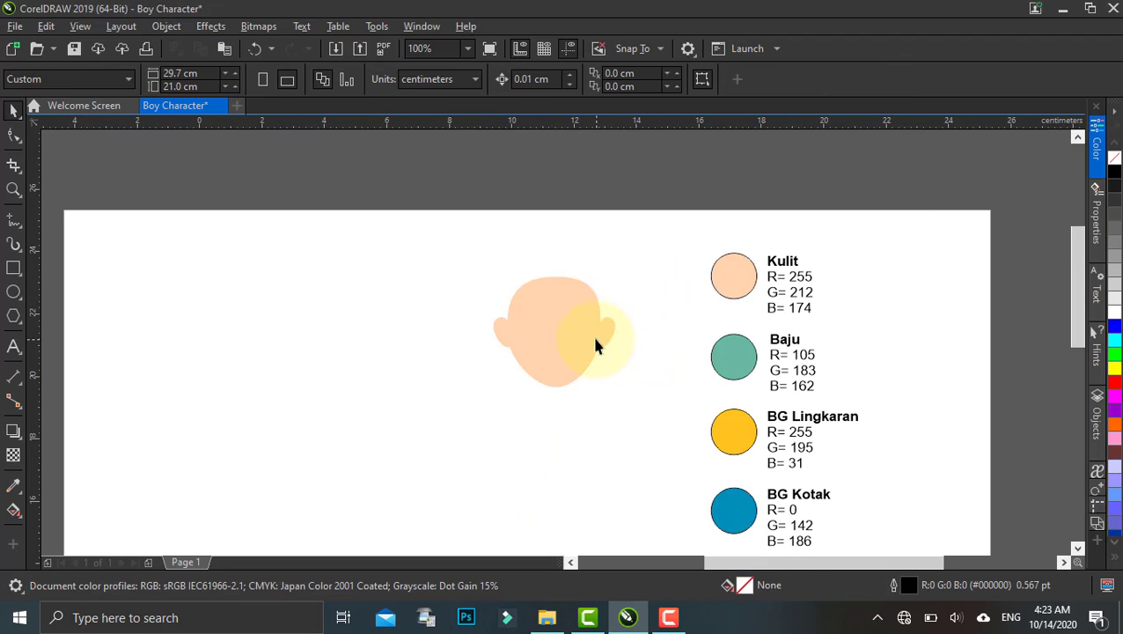
Step: Raise the head curve's top node until the head is about 3.83 cm tall
scroll(594, 344, "up", 1)
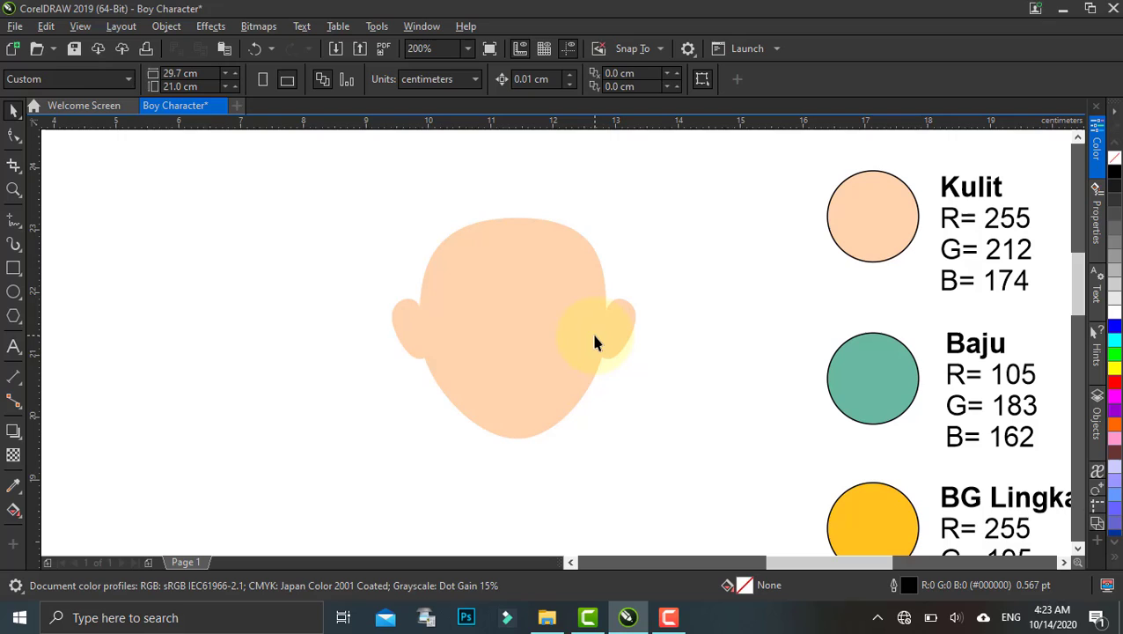
left_click(509, 299)
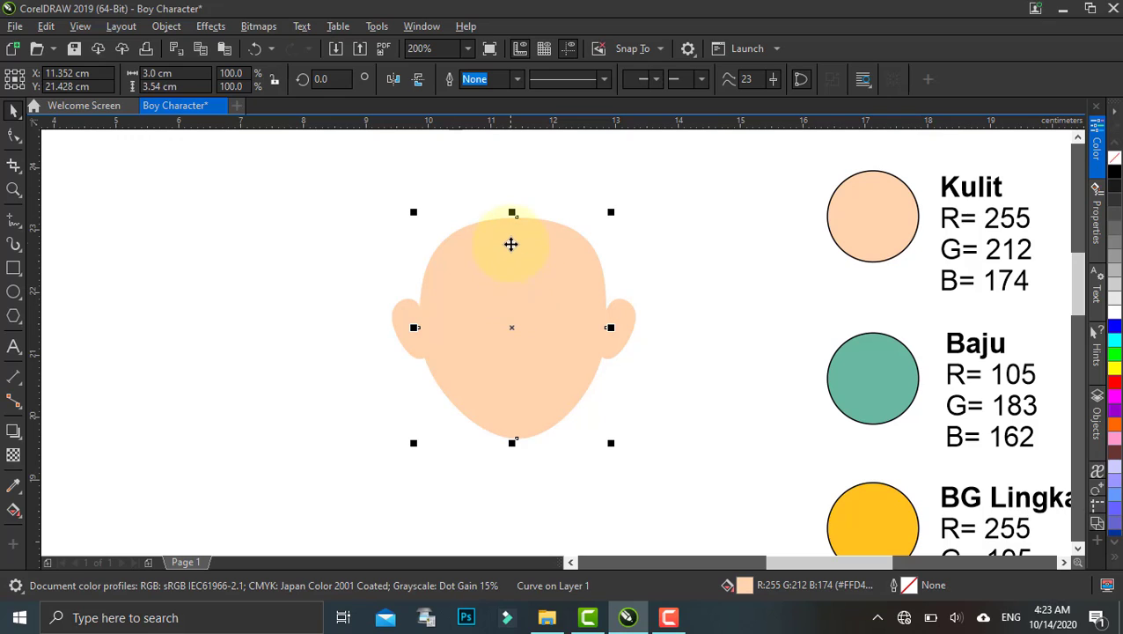
key("F10")
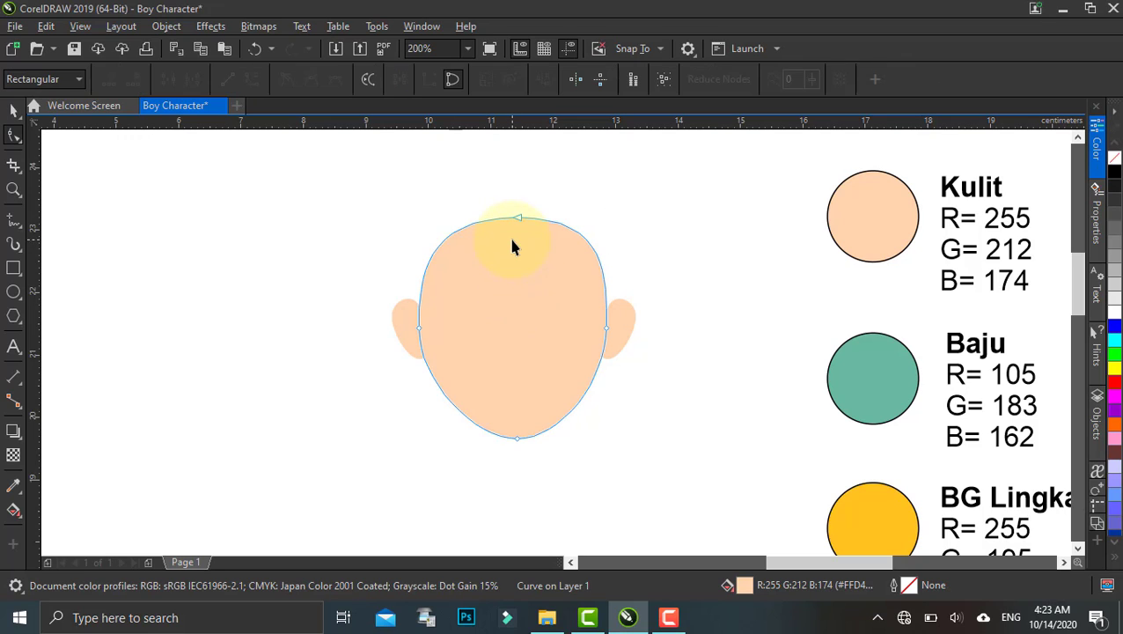
left_click_drag(517, 221, 520, 202)
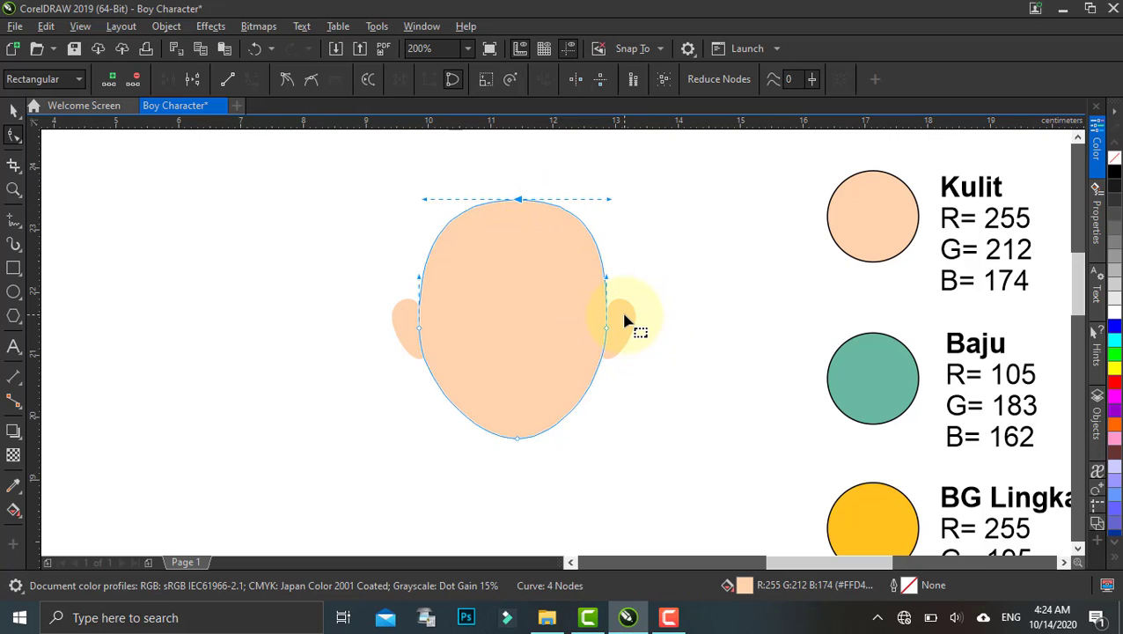
left_click(13, 109)
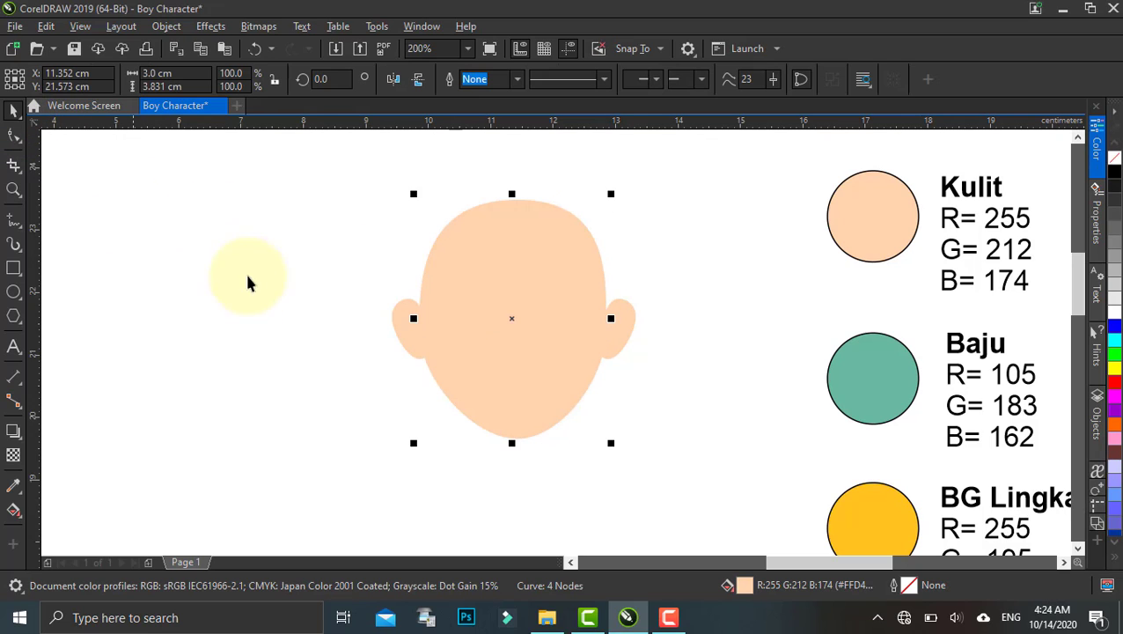
Step: Try to move both ears together up the head to about Y 21.68 cm
left_click(411, 329)
left_click(612, 338, "shift")
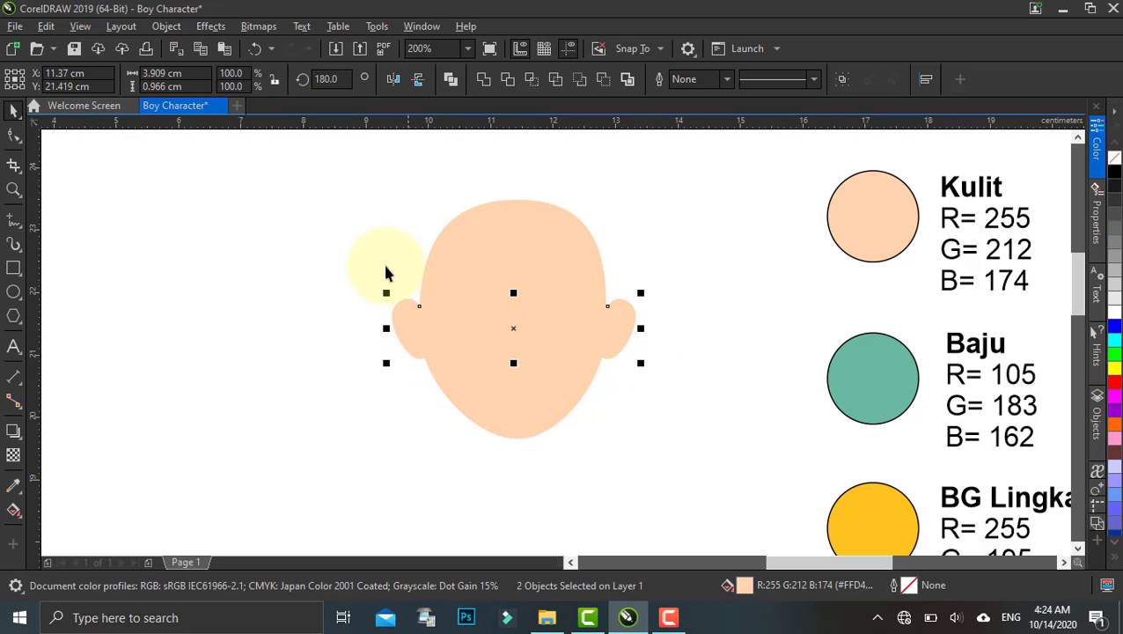
left_click(385, 273)
left_click(402, 330)
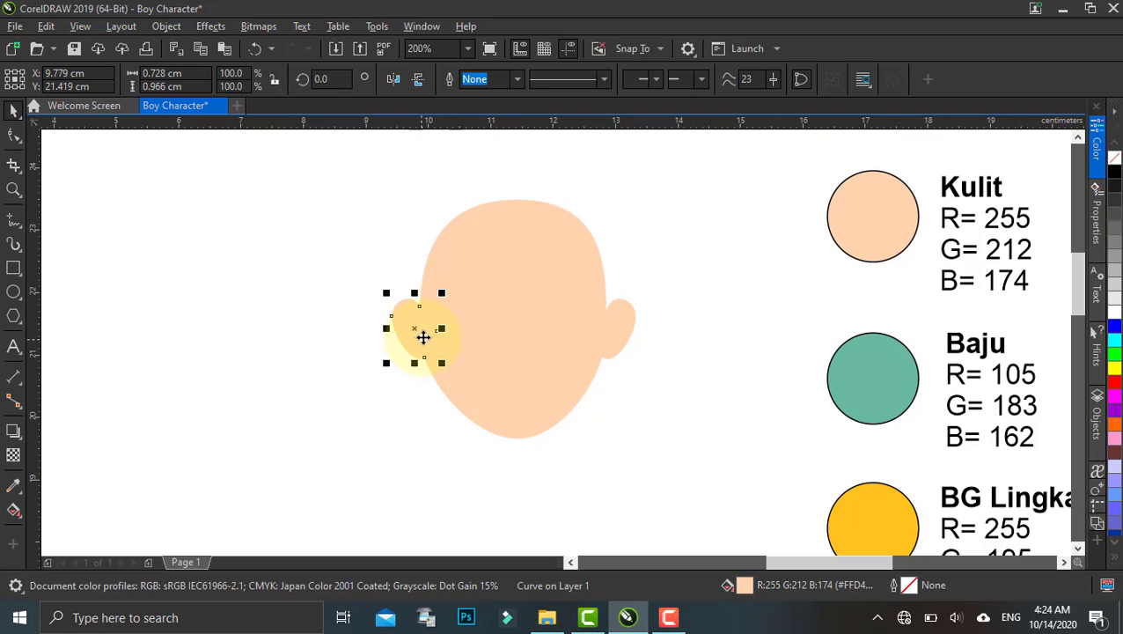
left_click(619, 331, "shift")
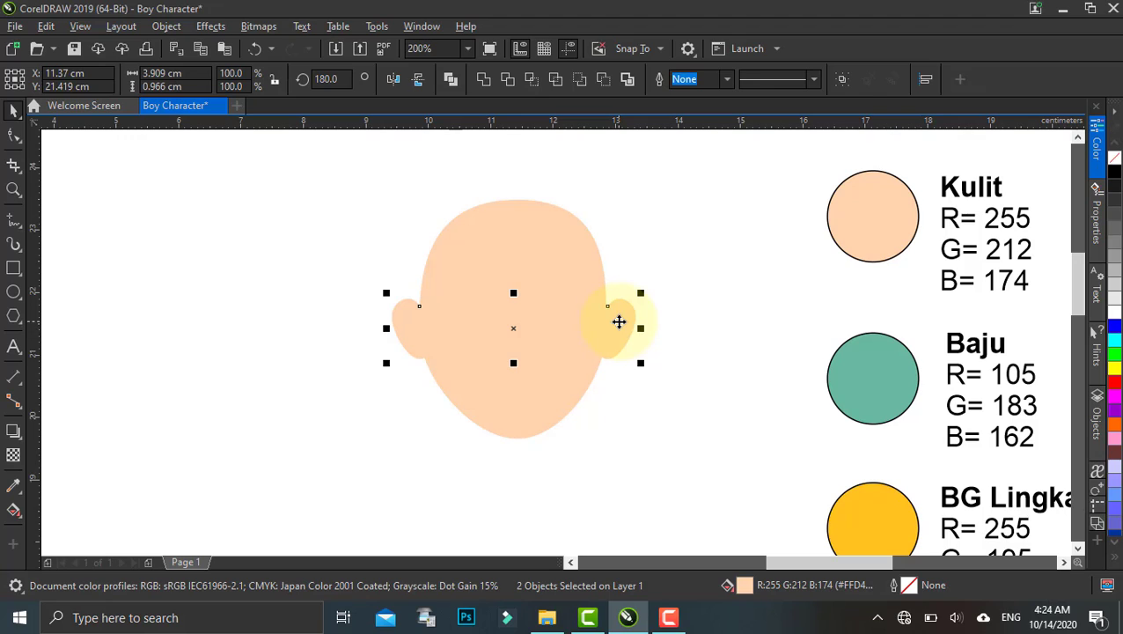
left_click(618, 317, "shift")
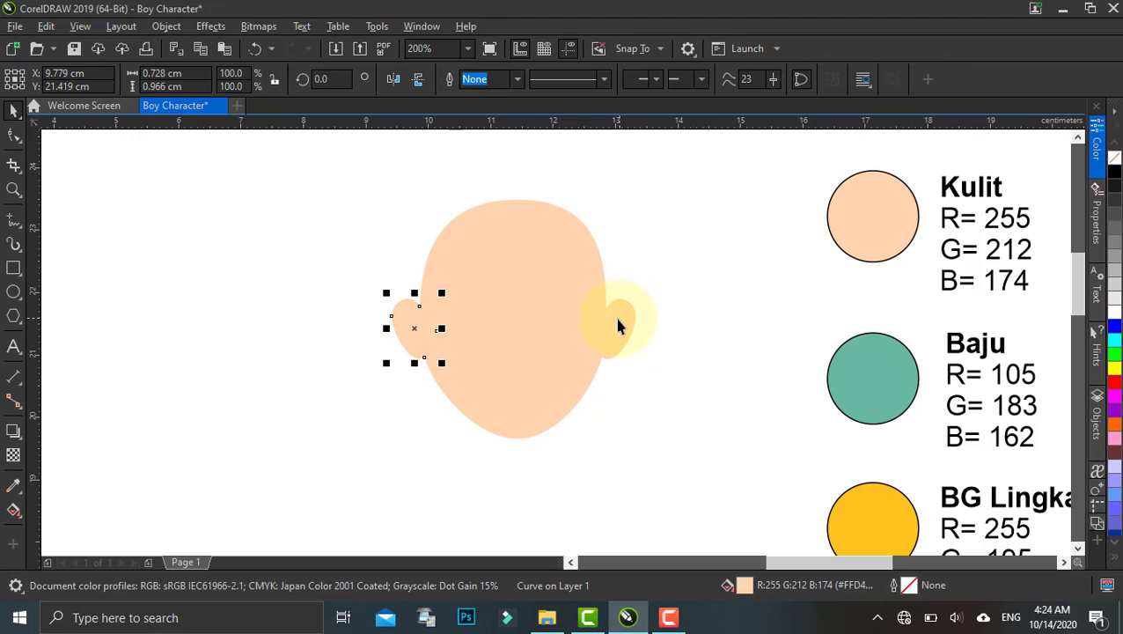
left_click(619, 317, "shift")
left_click(622, 306, "shift")
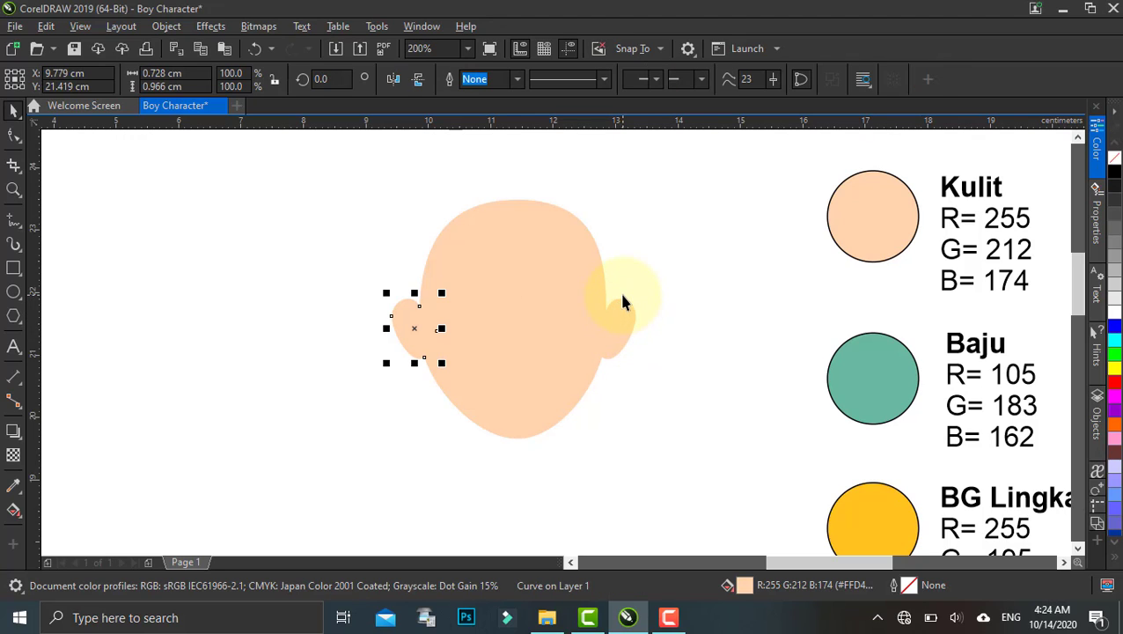
left_click(622, 321, "shift")
left_click_drag(621, 316, 621, 313)
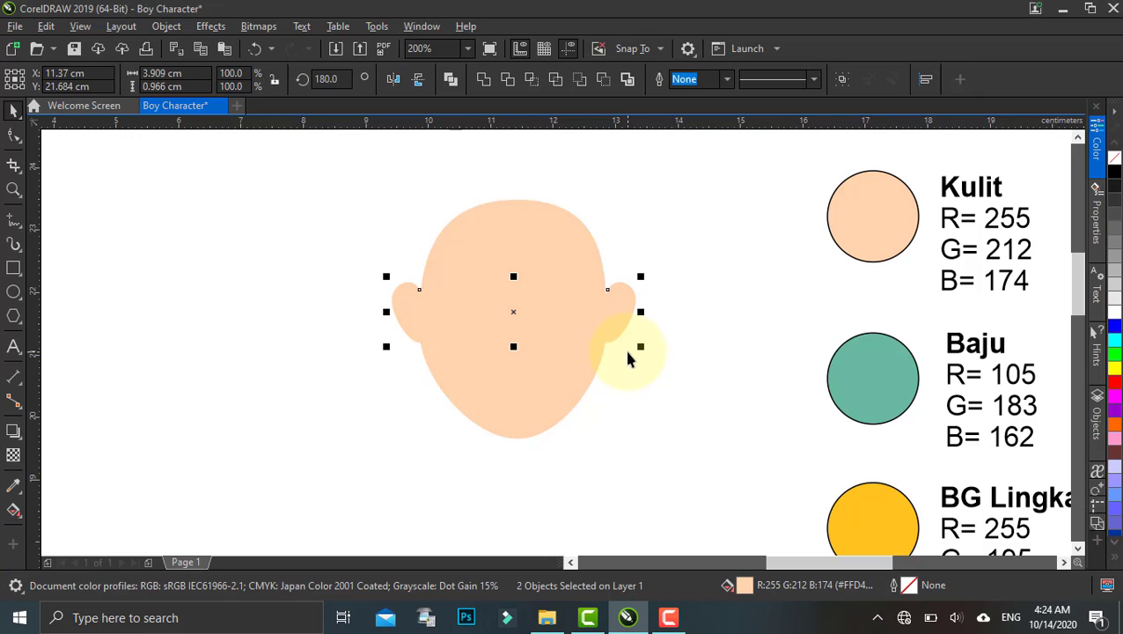
left_click_drag(628, 358, 628, 363)
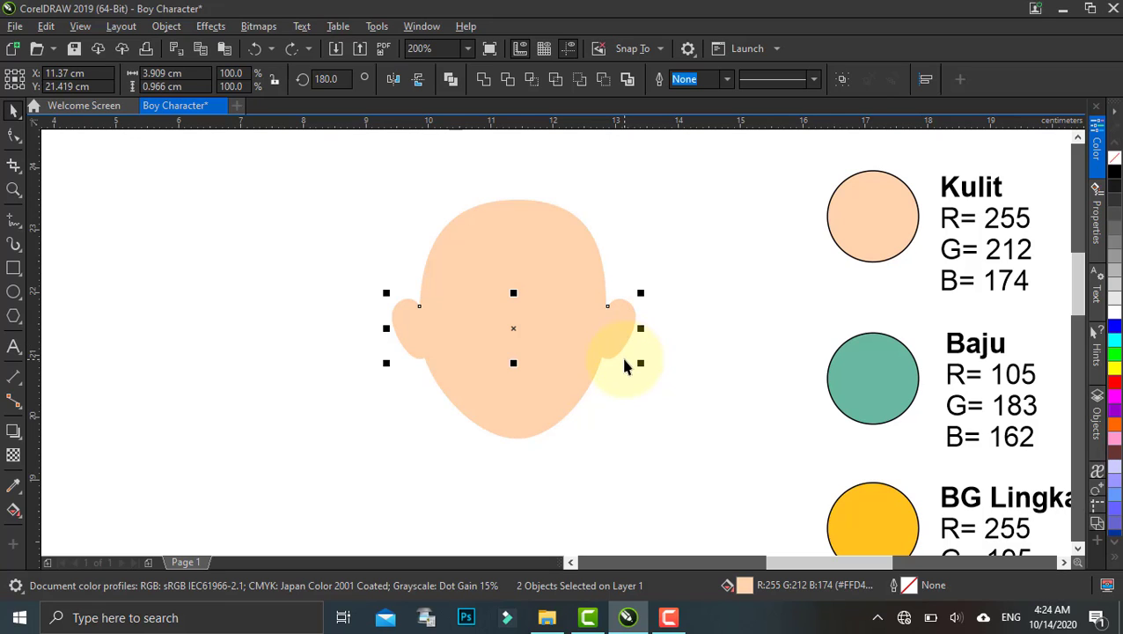
left_click(620, 375)
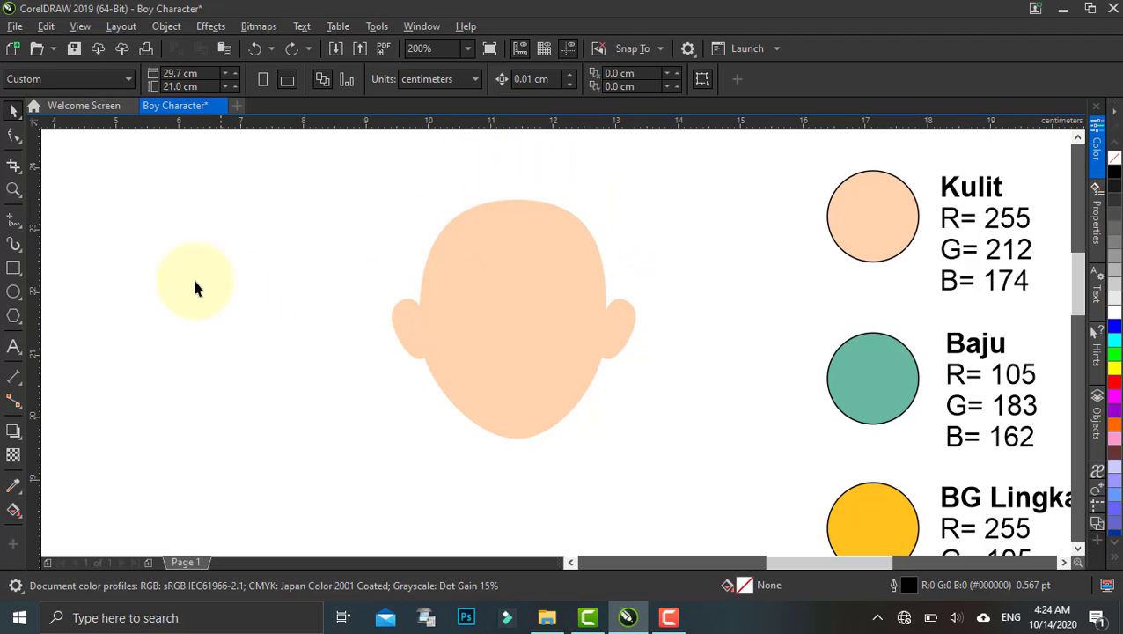
Step: Start a hair outline with the Pen tool, curving from above the crown down the head's right side to the ear
left_click(12, 219)
left_click(13, 218)
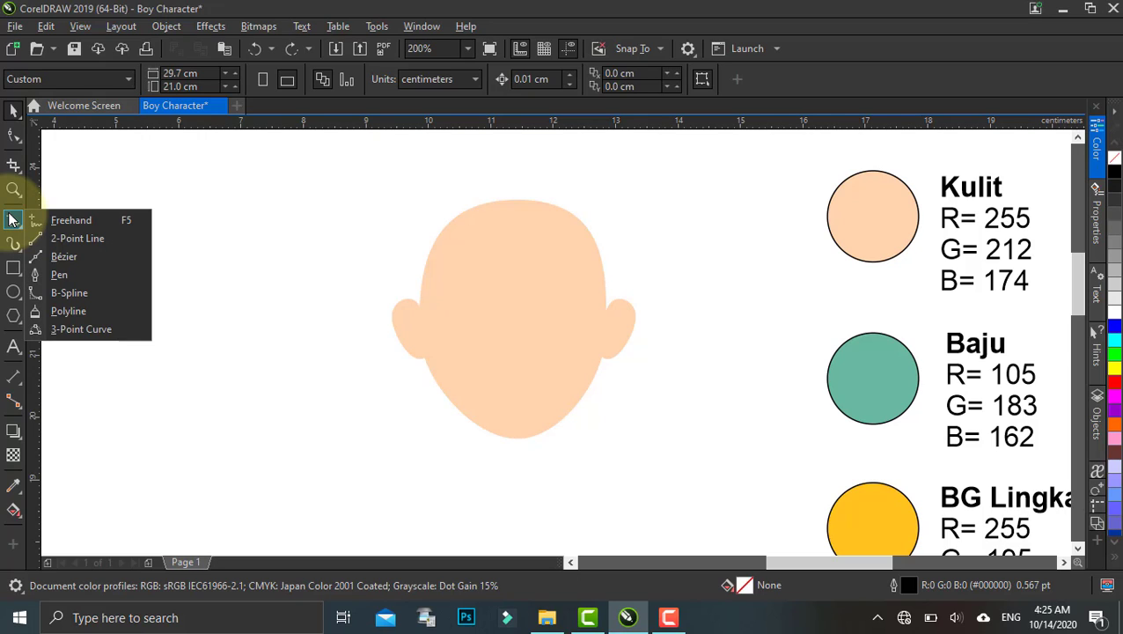
left_click(12, 219)
left_click(12, 219)
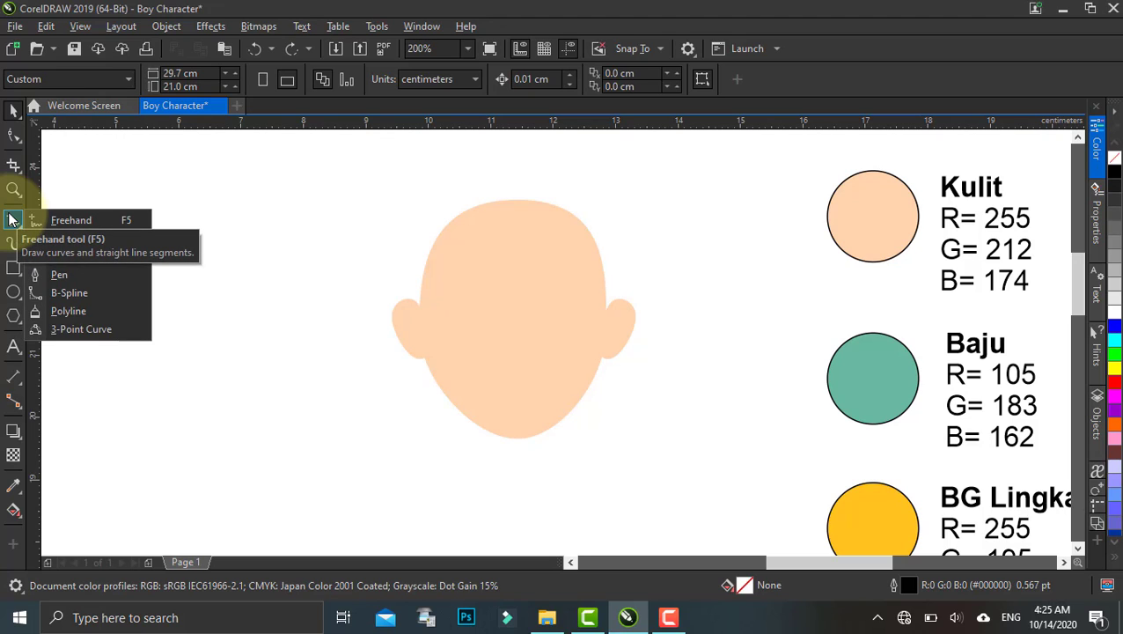
left_click(61, 275)
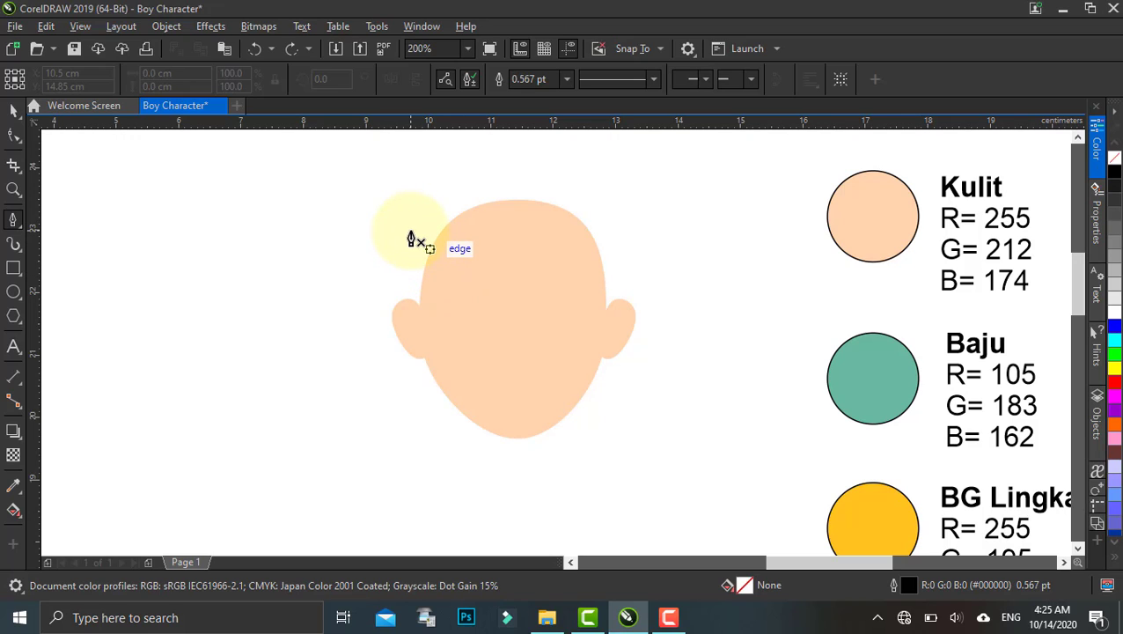
left_click_drag(486, 187, 460, 231)
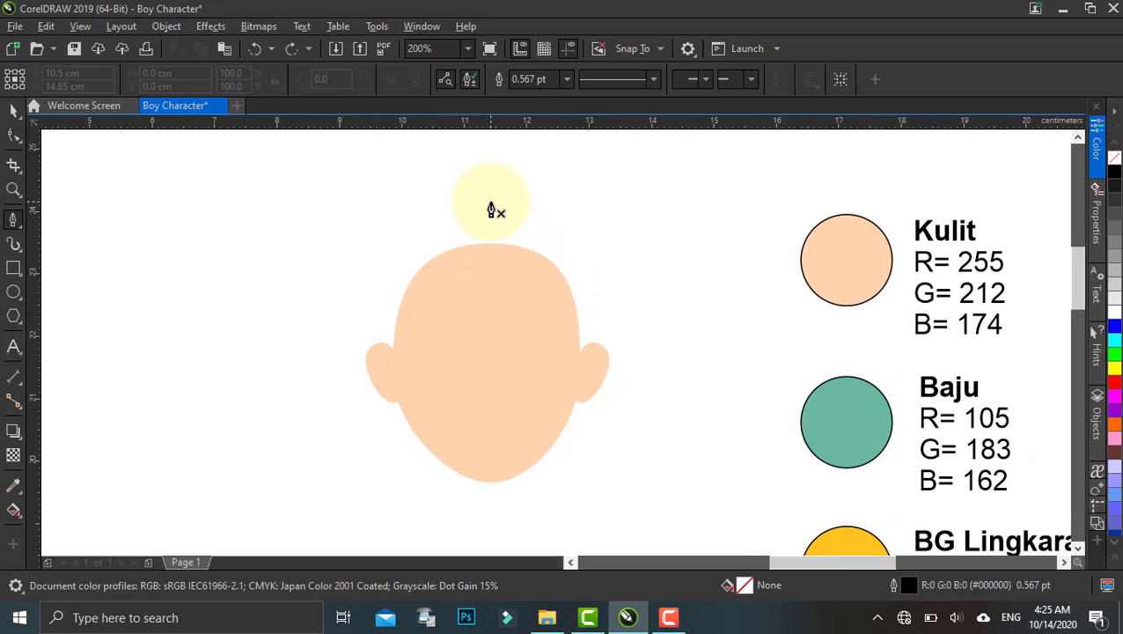
left_click(491, 202)
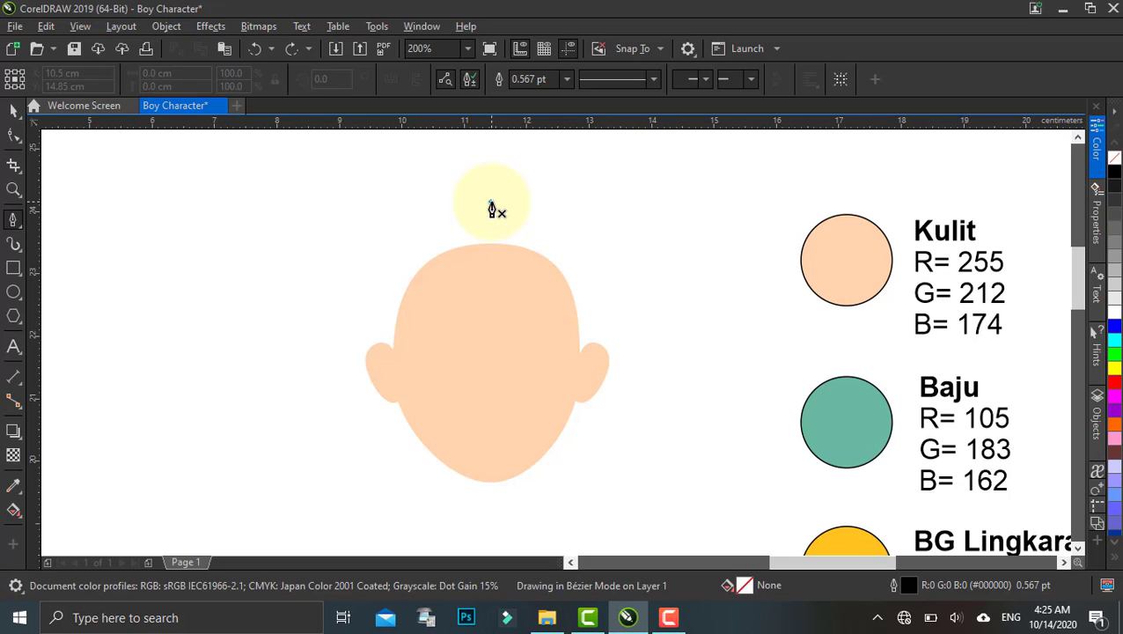
left_click_drag(493, 205, 531, 205)
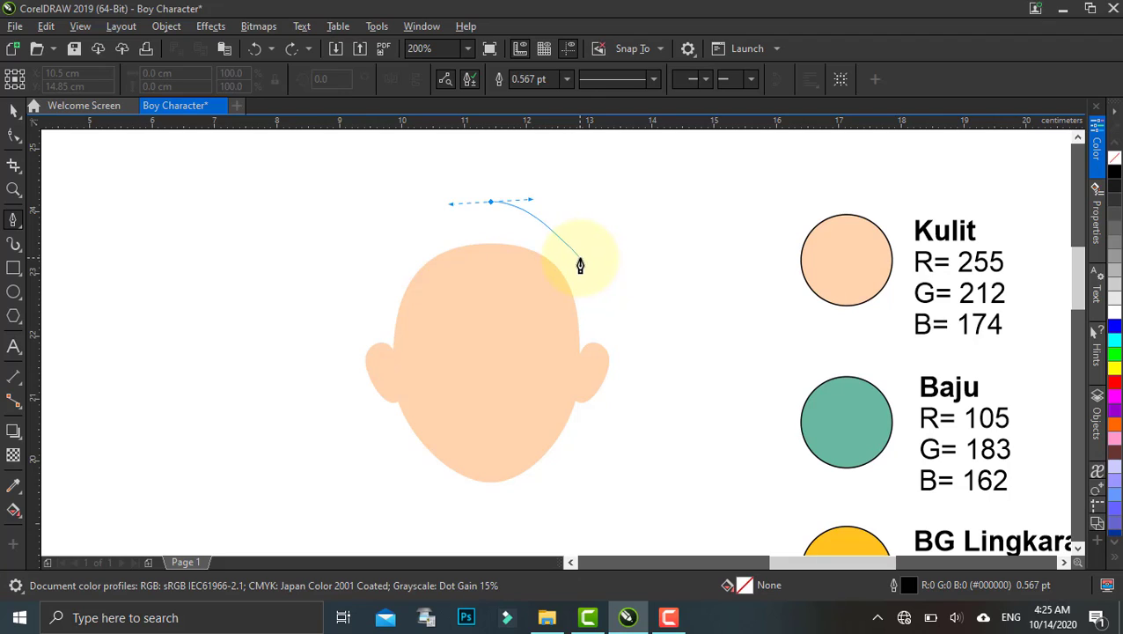
left_click_drag(580, 260, 585, 298)
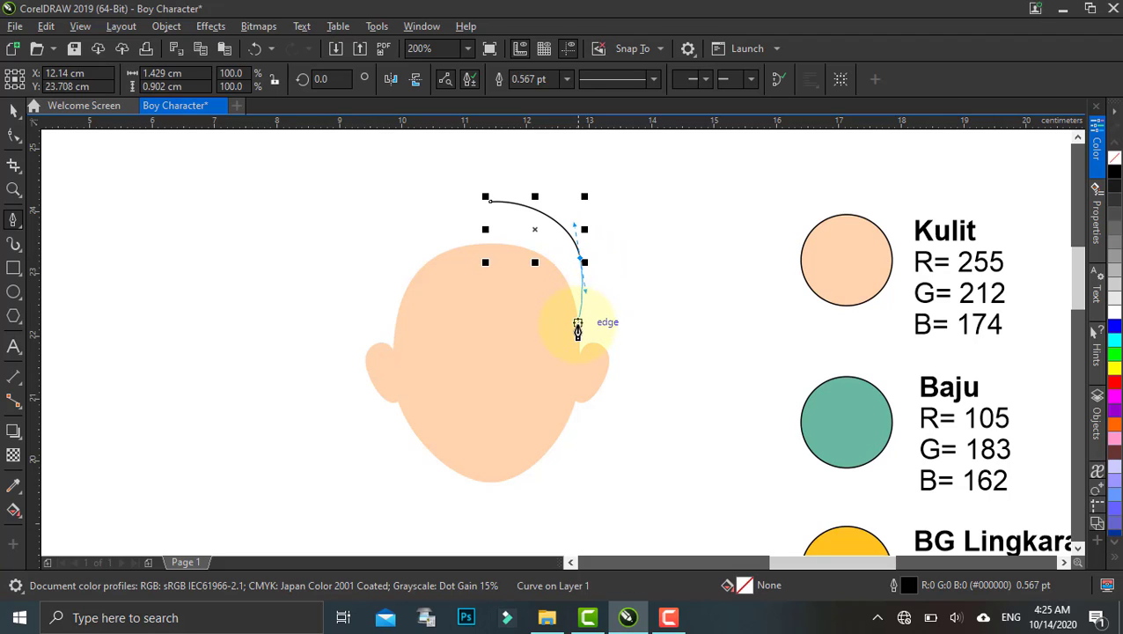
left_click(573, 372)
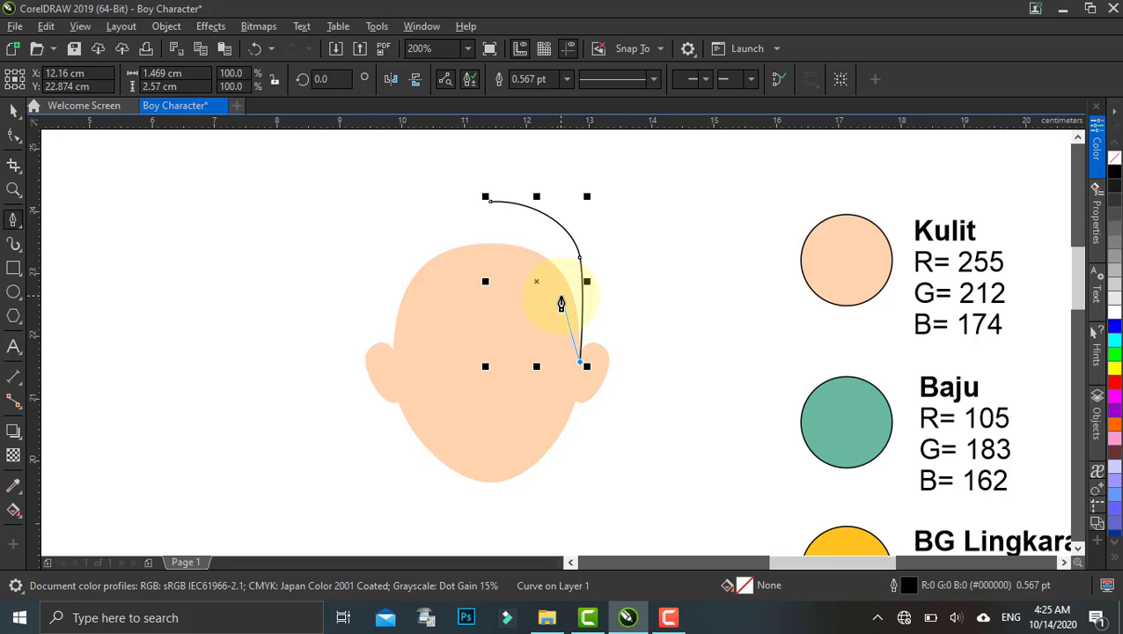
Step: Continue the hair outline across the forehead and up the left side, close it at about 3.21 x 2.78 cm, and fill it black
left_click_drag(561, 297, 548, 275)
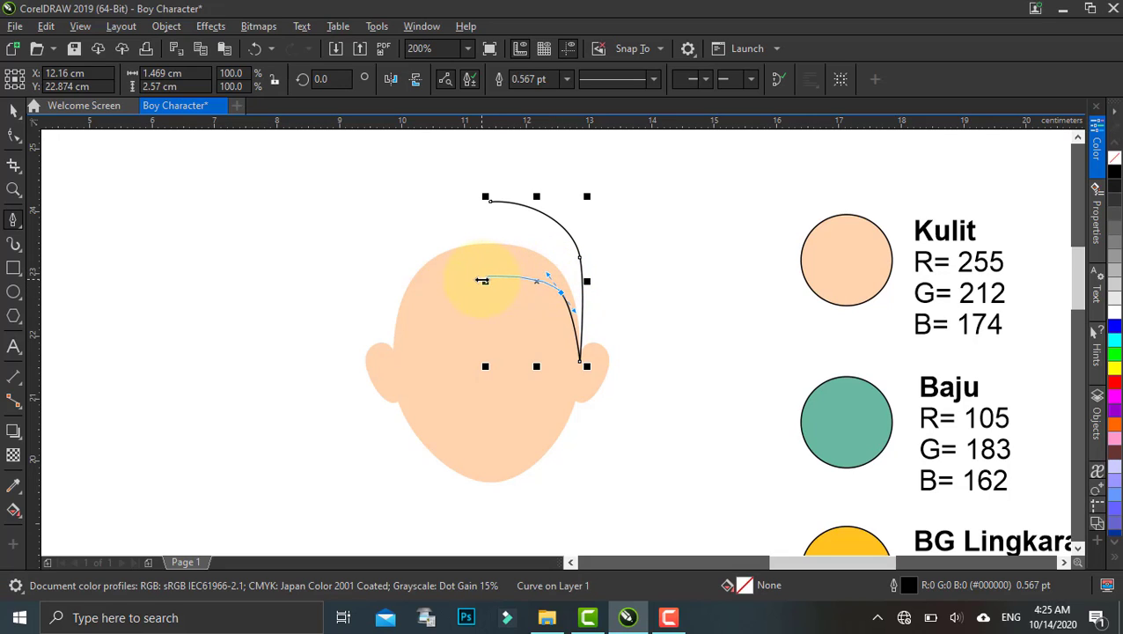
mouse_move(485, 281)
left_mouse_down()
mouse_move(440, 302)
mouse_move(421, 291)
mouse_move(401, 370)
mouse_move(381, 269)
left_mouse_up()
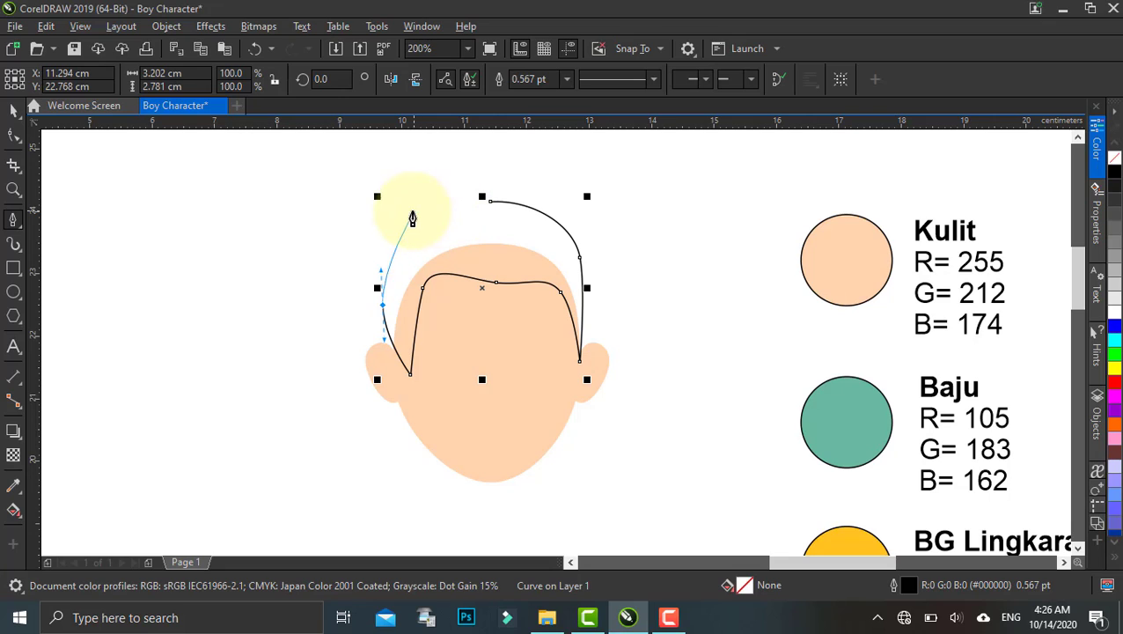
mouse_move(395, 214)
left_mouse_down()
mouse_move(426, 207)
mouse_move(405, 206)
left_mouse_up()
left_click(490, 202)
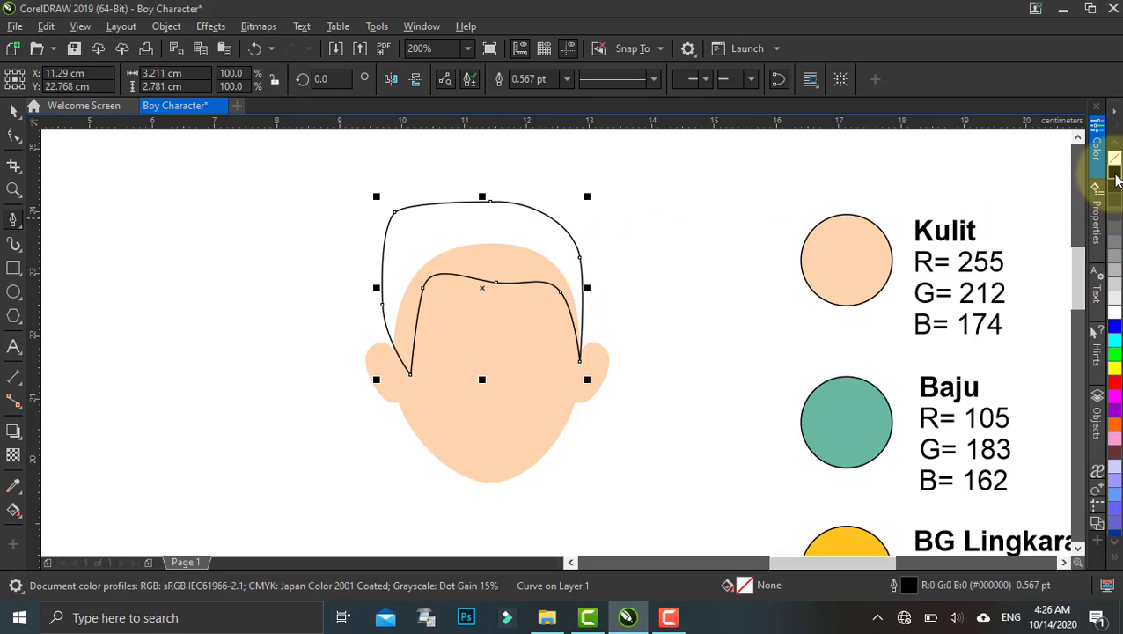
left_click(1116, 174)
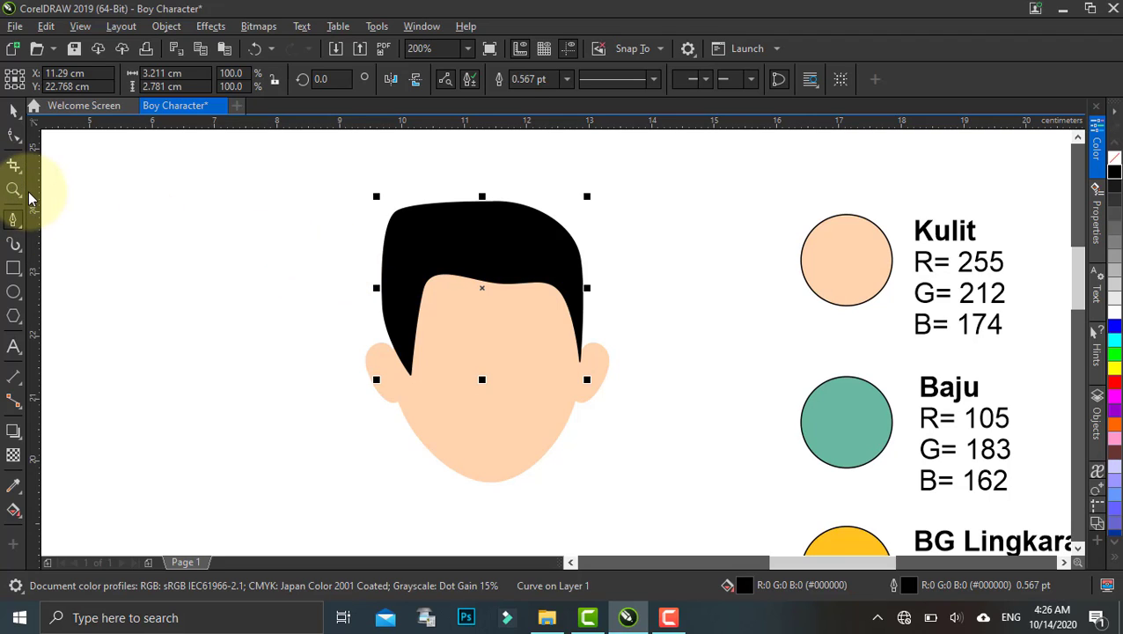
Step: Delete the node at the hair shape's upper left corner with the Shape tool
left_click(14, 137)
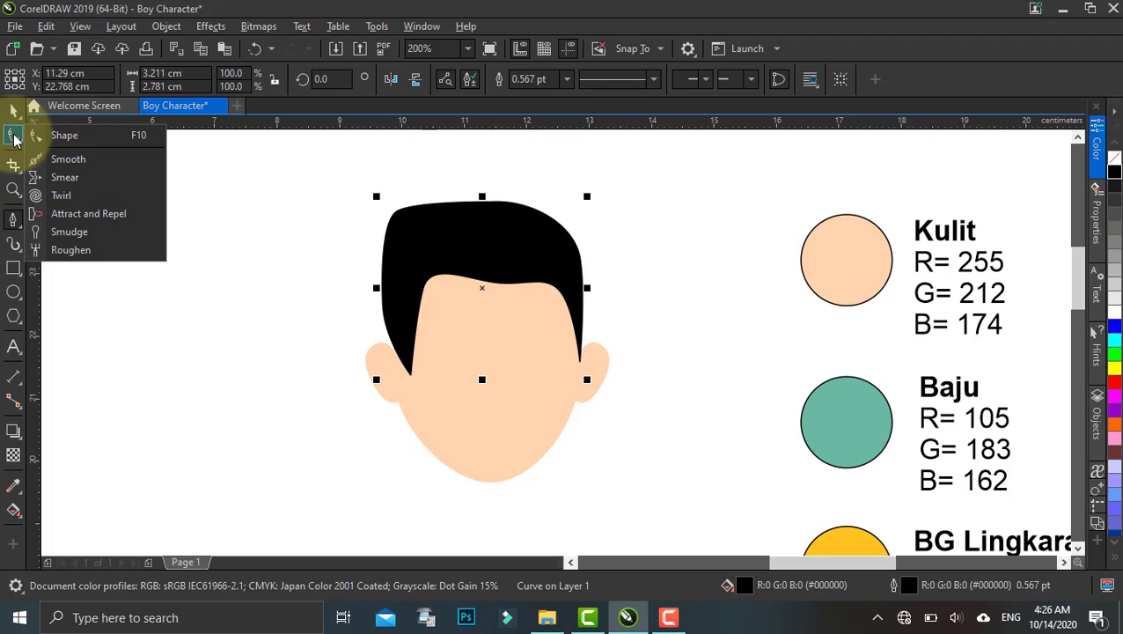
left_click(14, 138)
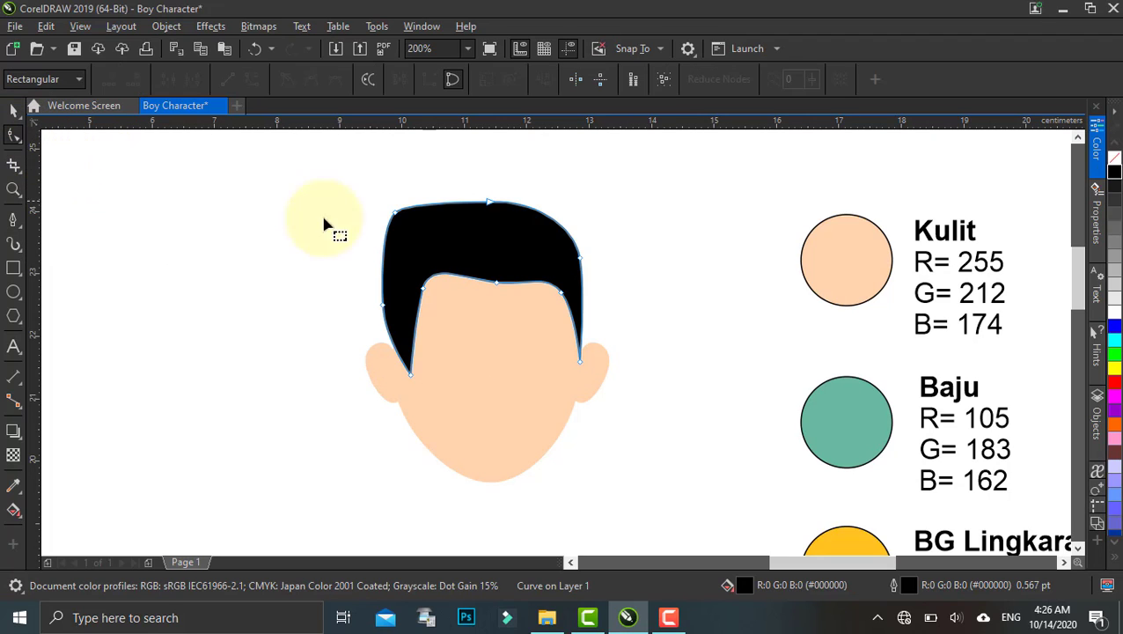
left_click(395, 213)
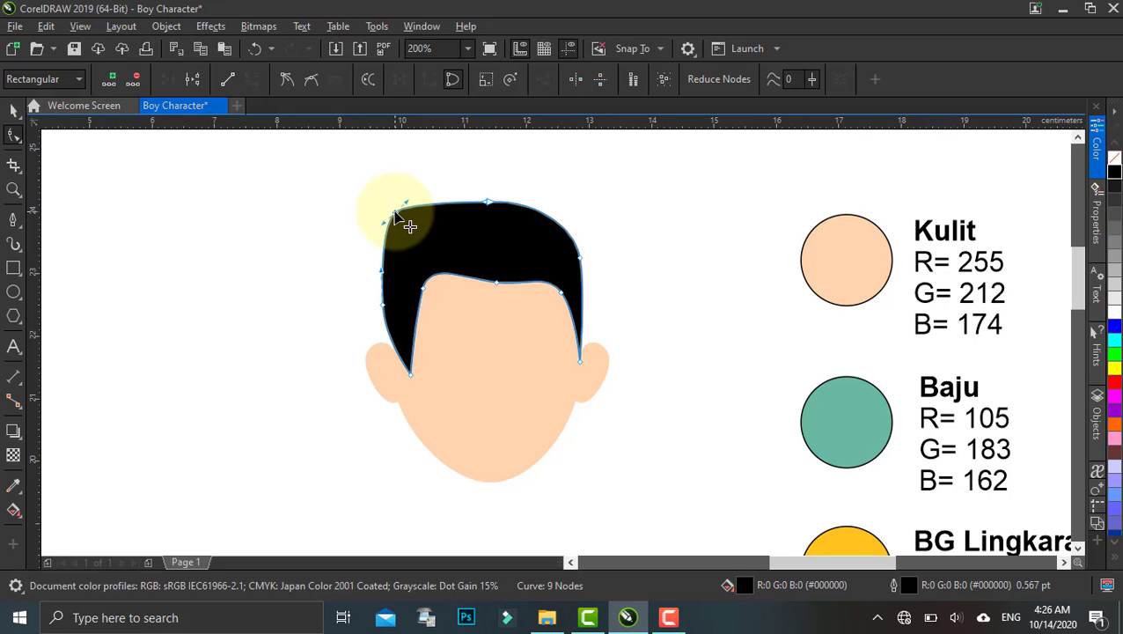
key("Delete")
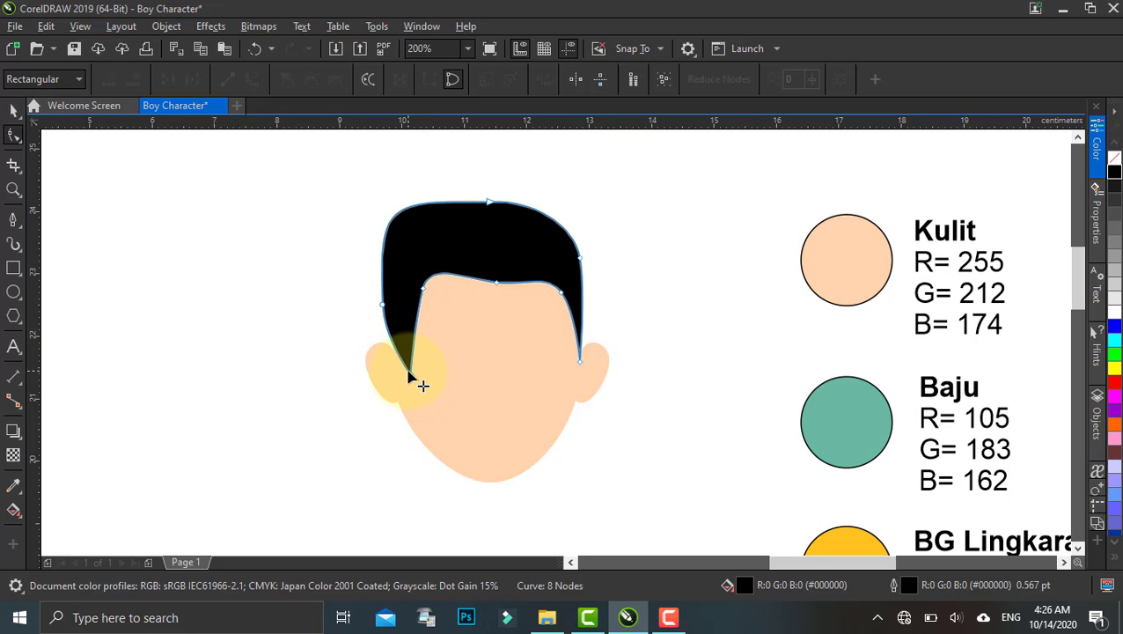
Step: Move the hair's left side and sideburn nodes inward against the head and round off the left sideburn's tip
left_click_drag(410, 377, 398, 319)
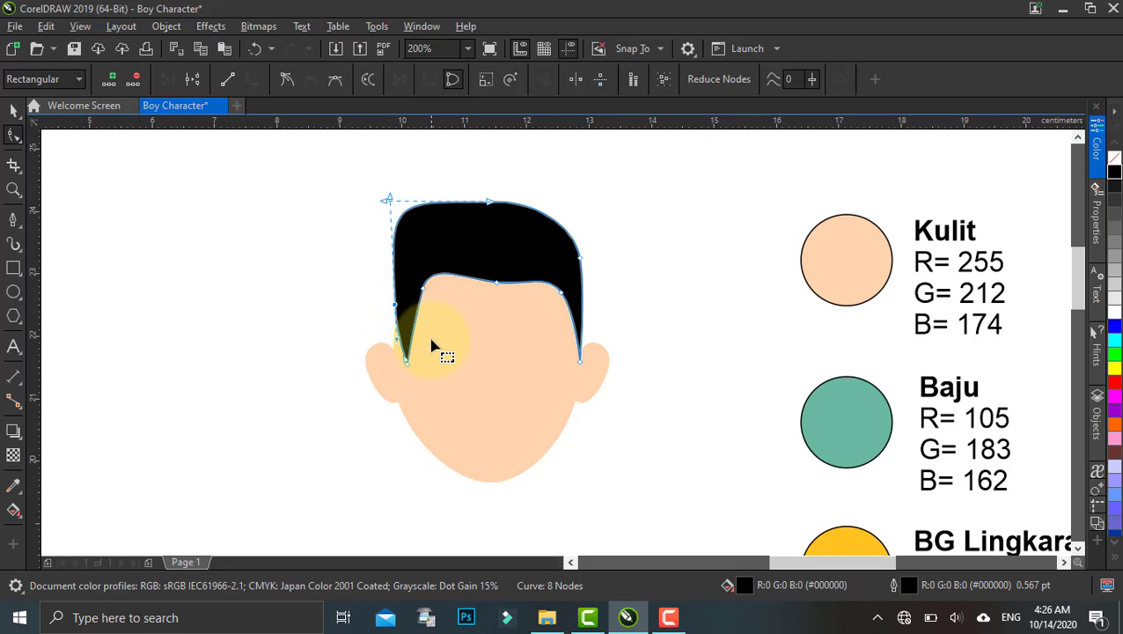
mouse_move(407, 363)
left_mouse_down()
mouse_move(413, 374)
mouse_move(391, 349)
mouse_move(401, 357)
left_mouse_up()
scroll(407, 370, "up", 2)
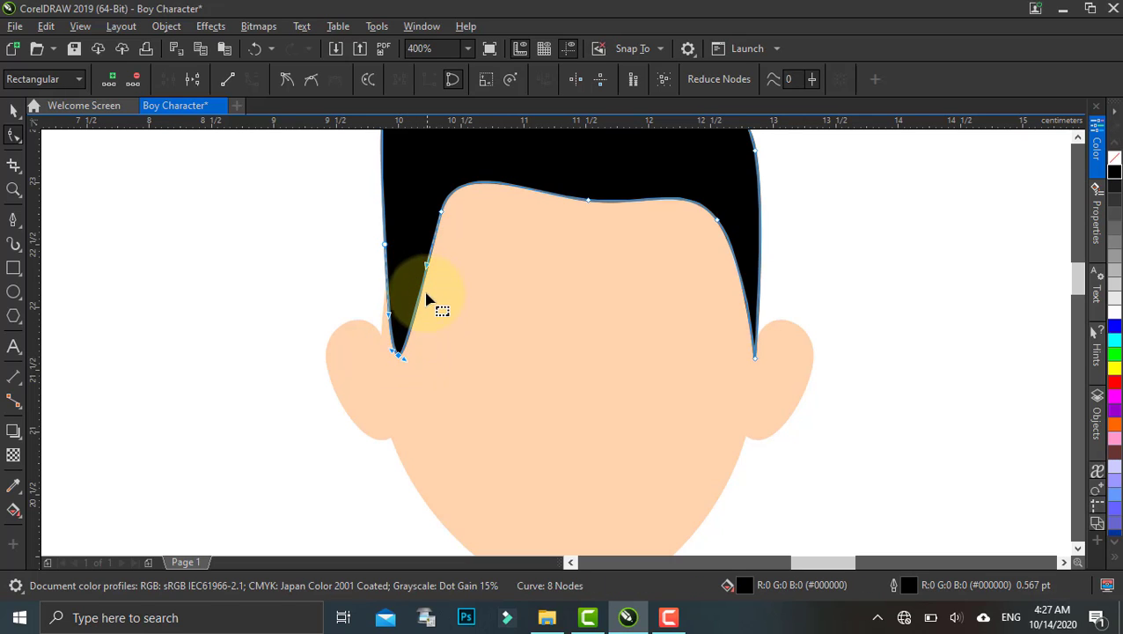
scroll(431, 304, "down", 2)
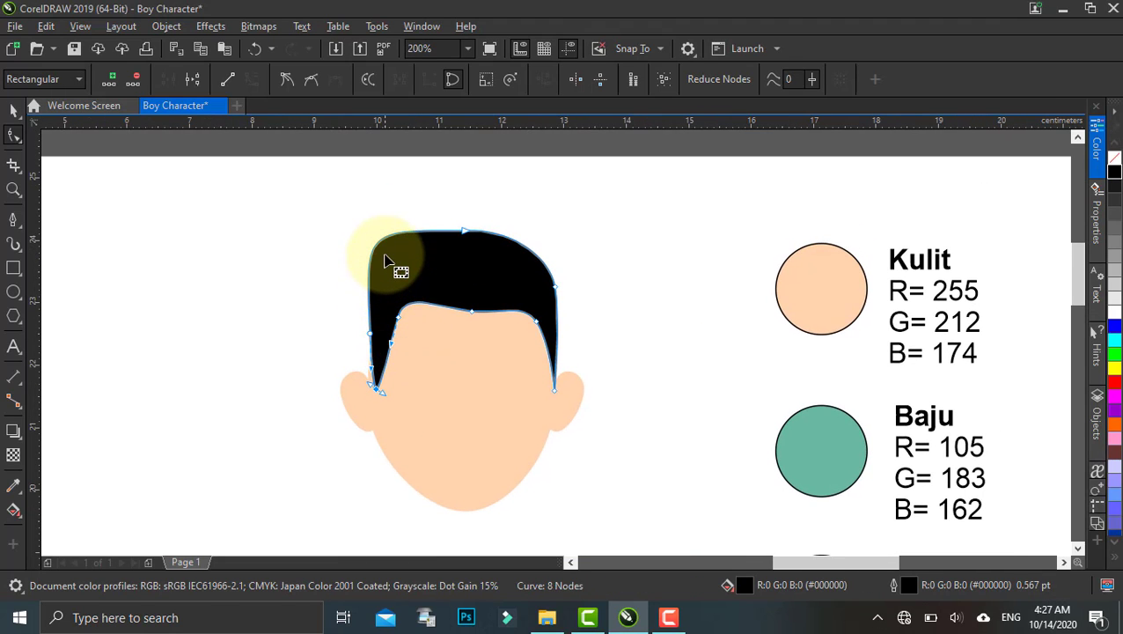
Step: Reshape the hair's upper left curve and adjust the top node's handles to form an evenly rounded crown
left_click_drag(380, 251, 388, 280)
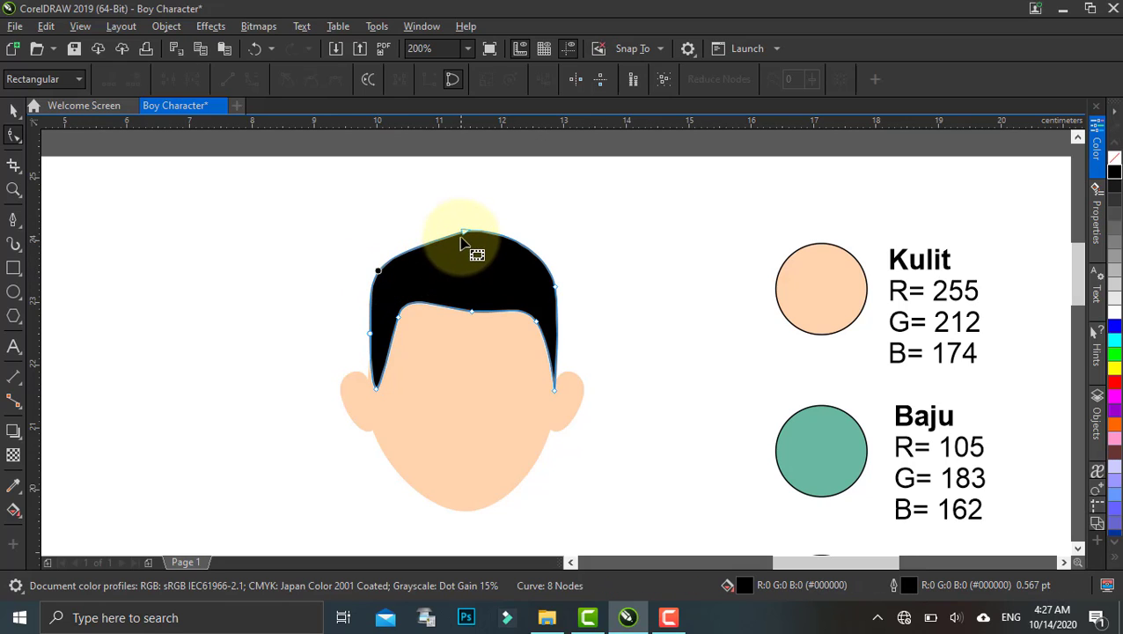
left_click(464, 233)
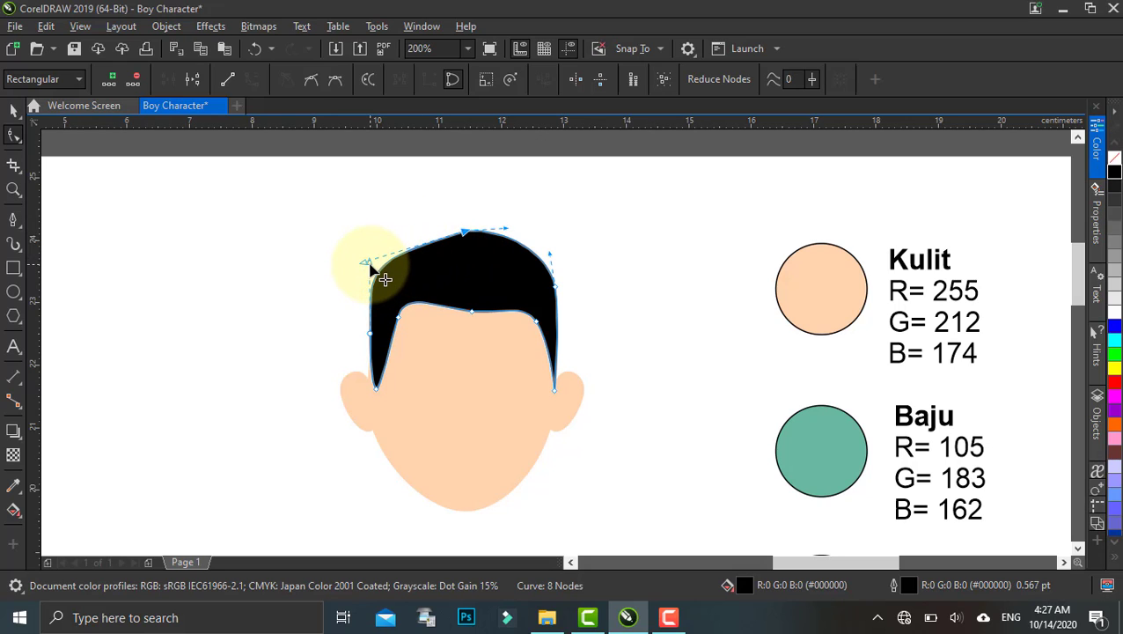
mouse_move(369, 264)
left_mouse_down()
mouse_move(388, 236)
mouse_move(379, 233)
mouse_move(369, 268)
left_mouse_up()
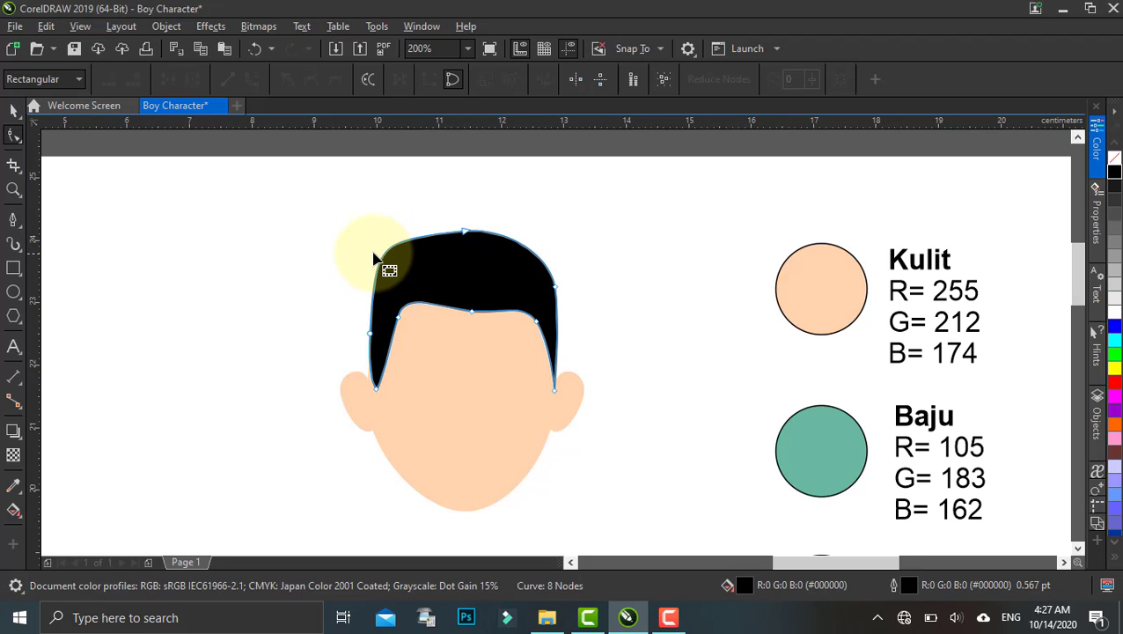
left_click(372, 335)
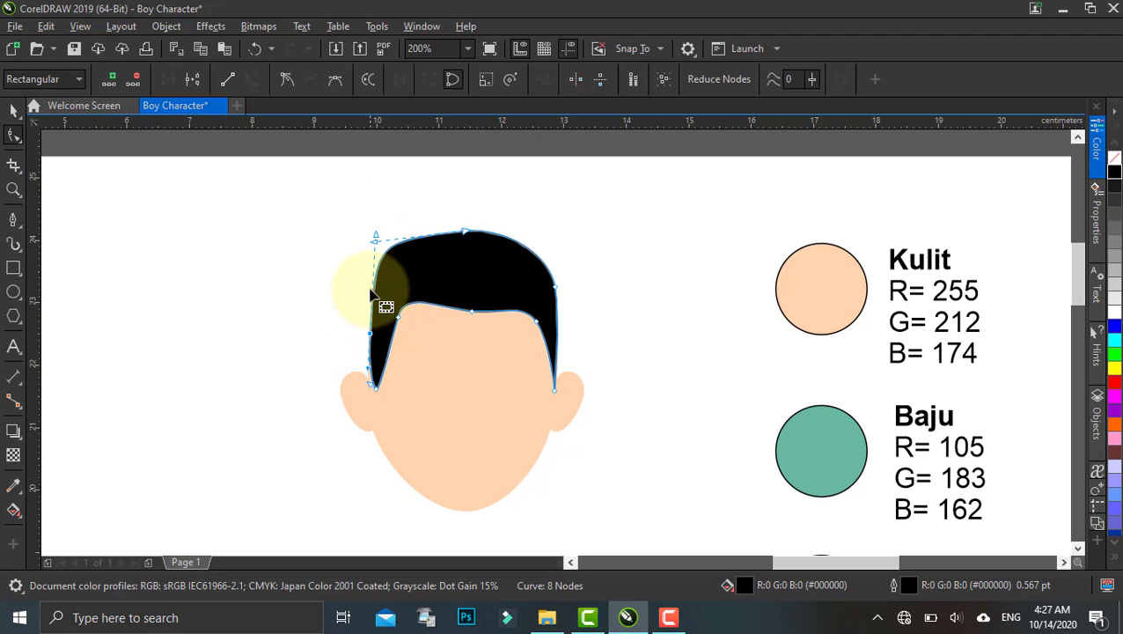
mouse_move(376, 247)
left_mouse_down()
mouse_move(388, 231)
mouse_move(369, 291)
mouse_move(414, 288)
mouse_move(404, 355)
mouse_move(456, 264)
mouse_move(387, 238)
left_mouse_up()
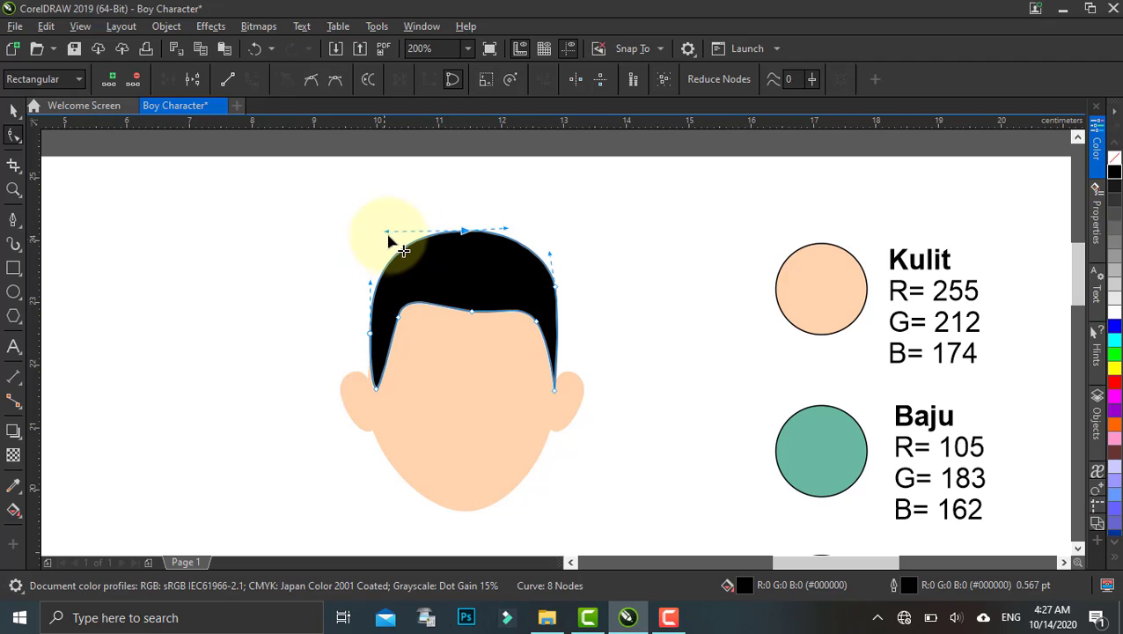
left_click_drag(388, 238, 381, 236)
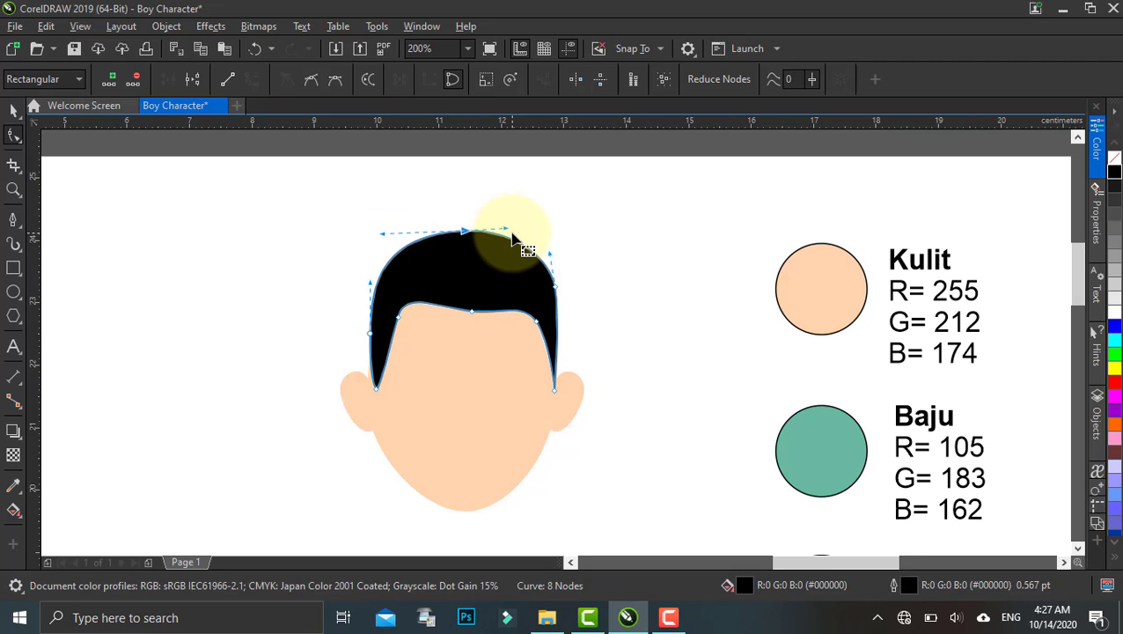
left_click_drag(505, 232, 520, 231)
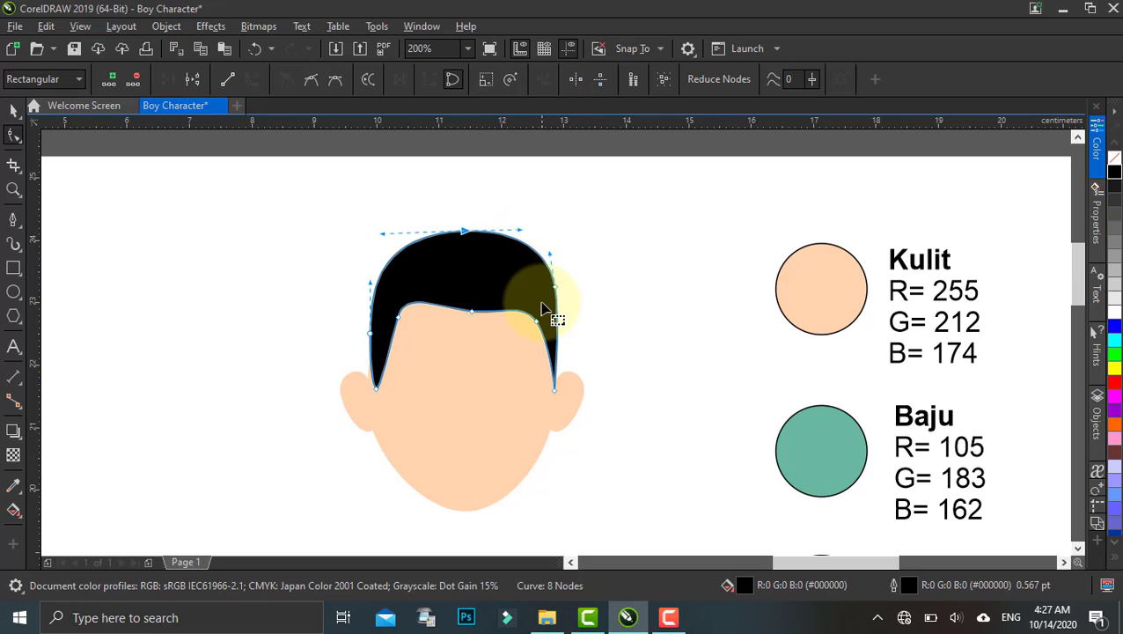
Step: Move the right sideburn's tip slightly inward and bend the hairline corner above it into a tighter curve
scroll(570, 379, "up", 2)
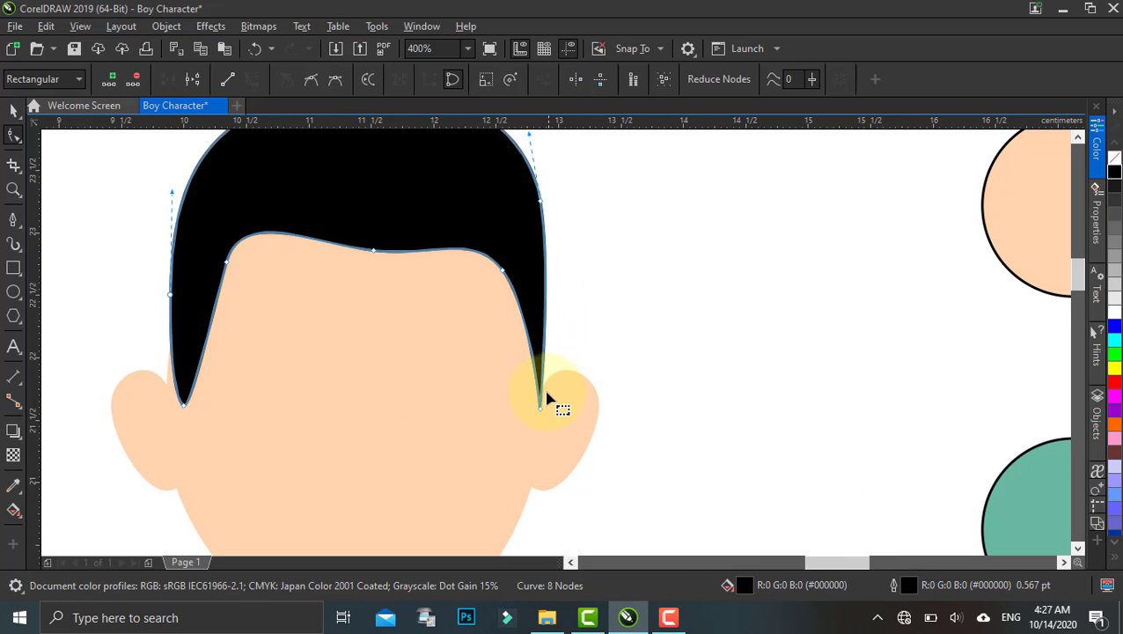
left_click_drag(537, 412, 535, 419)
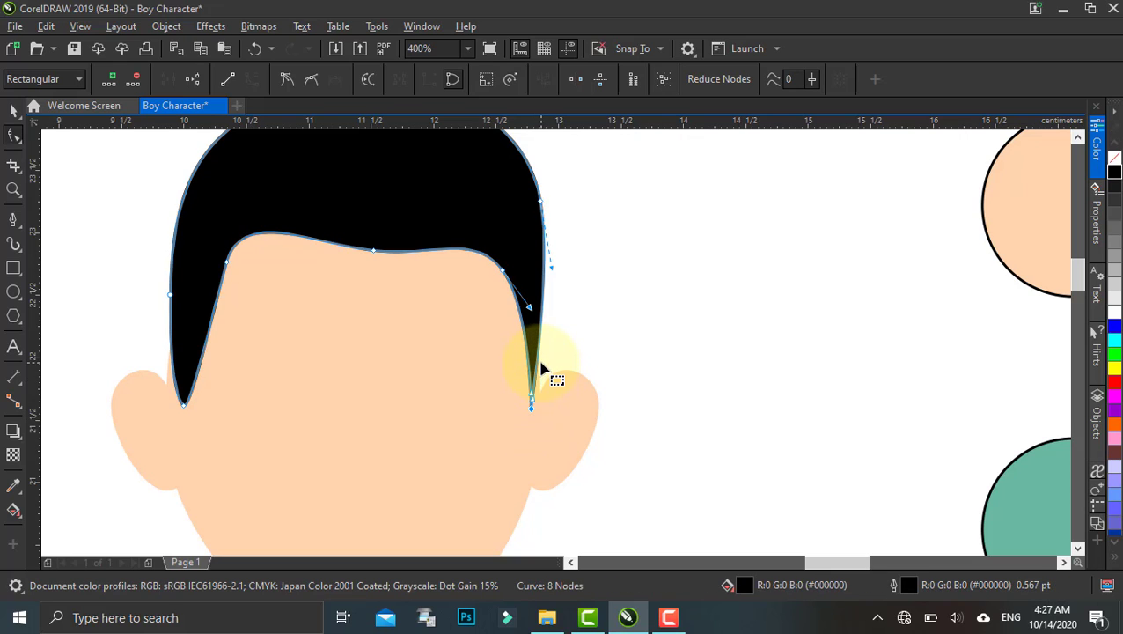
left_click_drag(529, 316, 542, 360)
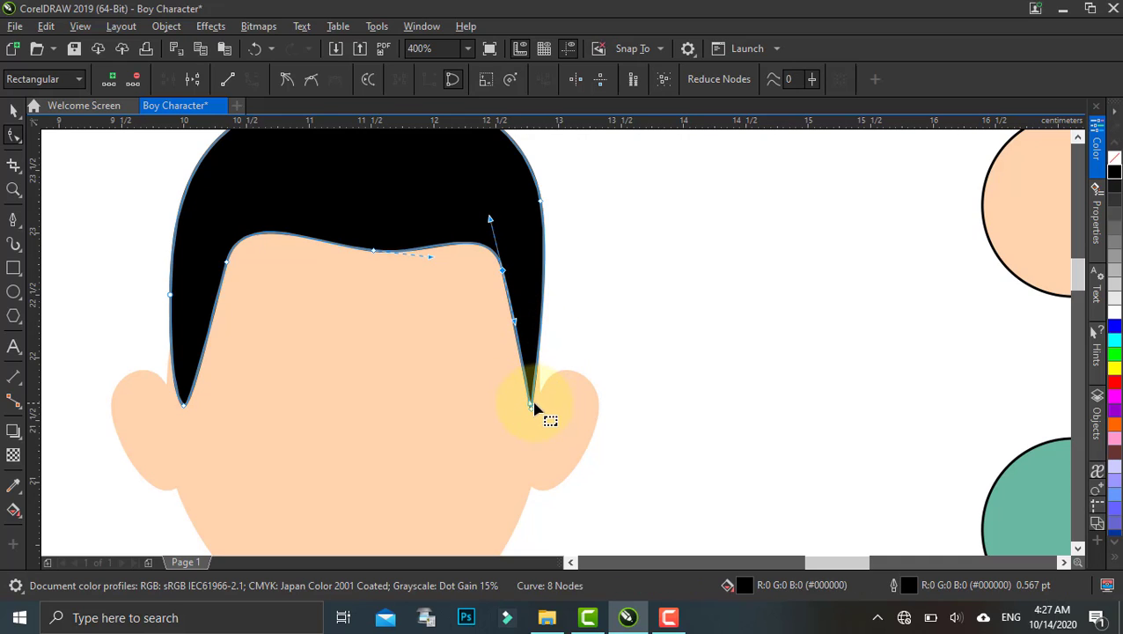
Step: Round off the right sideburn's tip slightly by adjusting the curve handles at its end node
left_click_drag(534, 407, 539, 410)
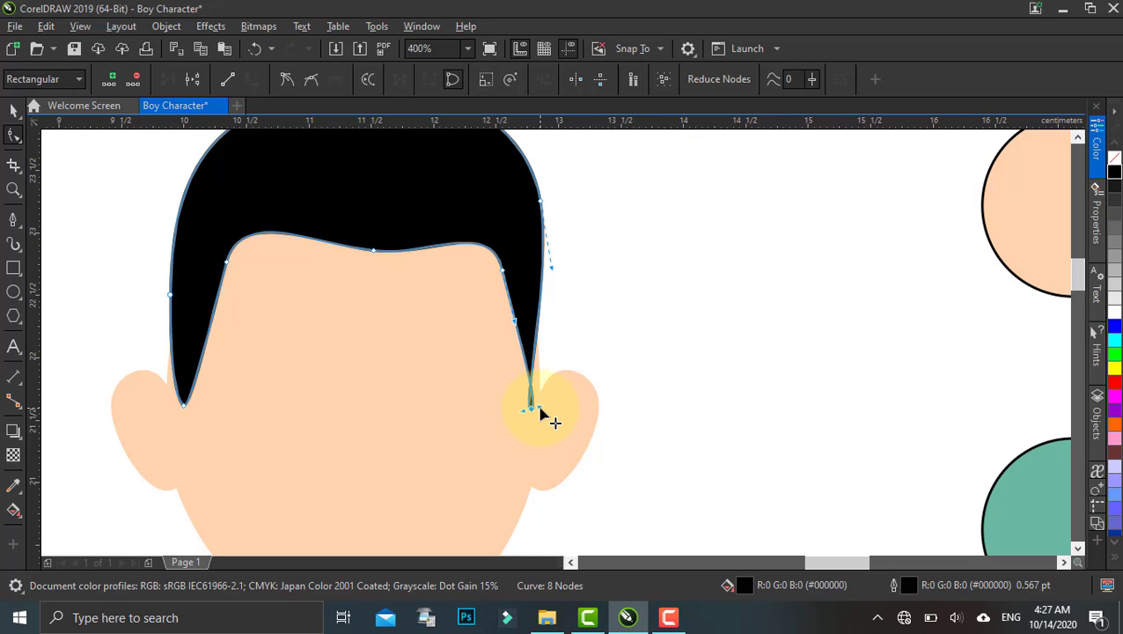
key("ctrl+z")
left_click_drag(532, 412, 536, 412)
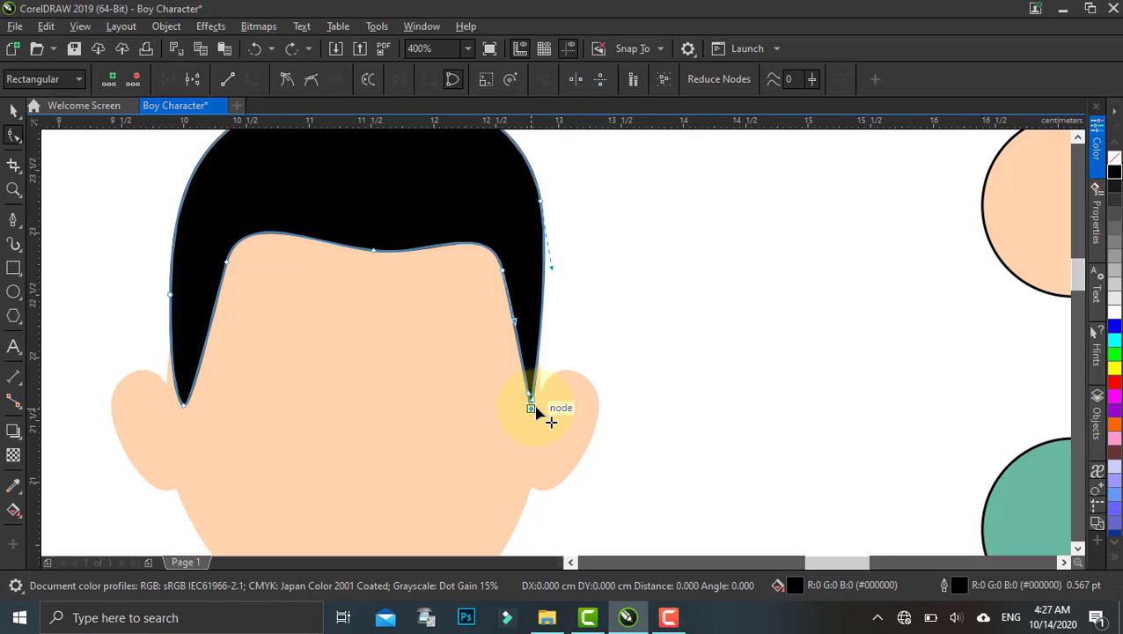
left_click(535, 354)
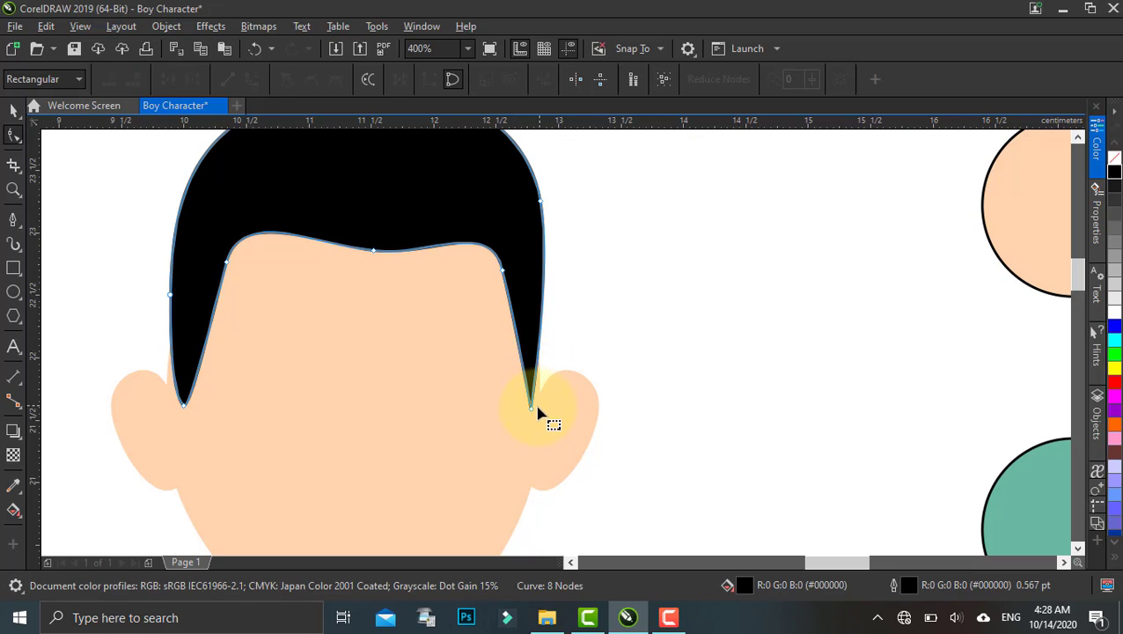
left_click_drag(532, 410, 547, 358)
scroll(525, 414, "up", 2)
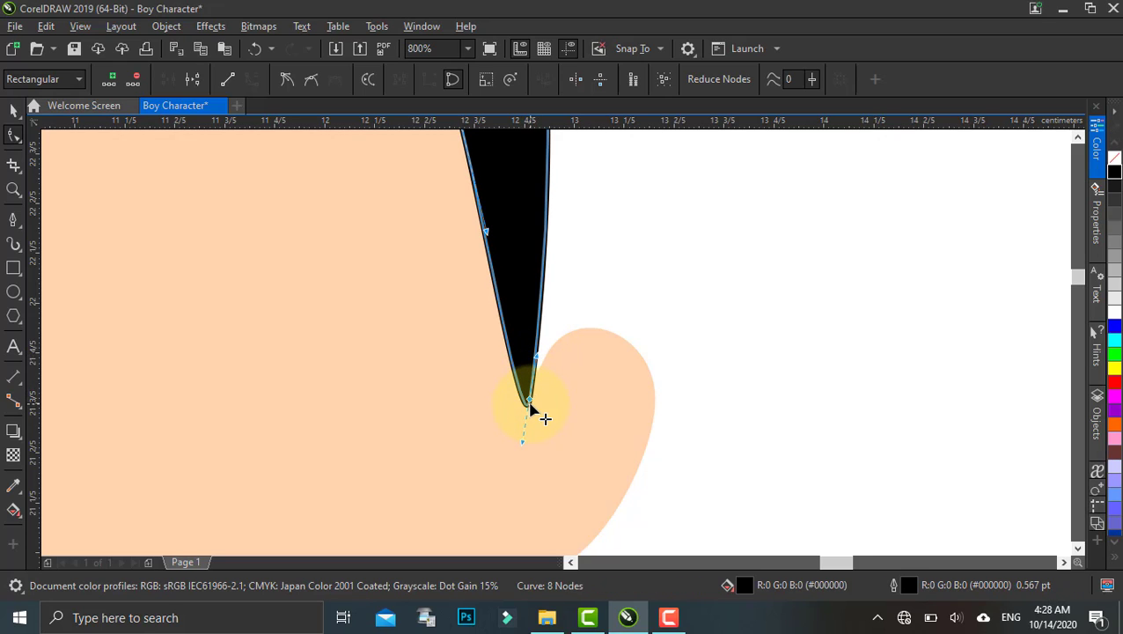
key("ctrl+z")
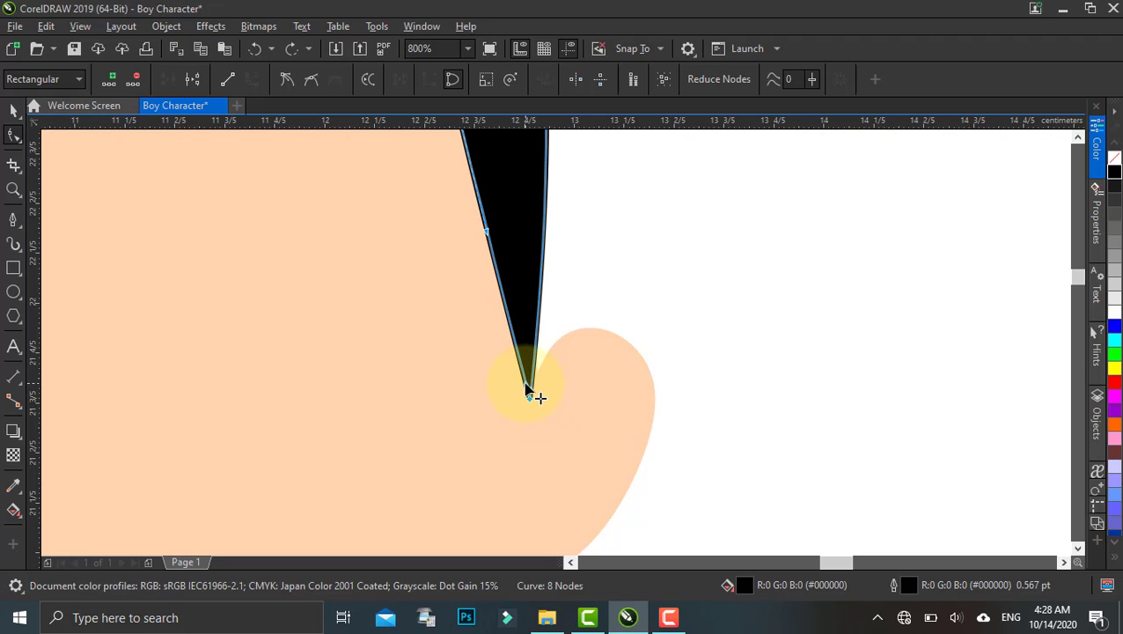
mouse_move(526, 385)
left_mouse_down()
mouse_move(504, 383)
mouse_move(495, 403)
mouse_move(527, 388)
mouse_move(524, 398)
left_mouse_up()
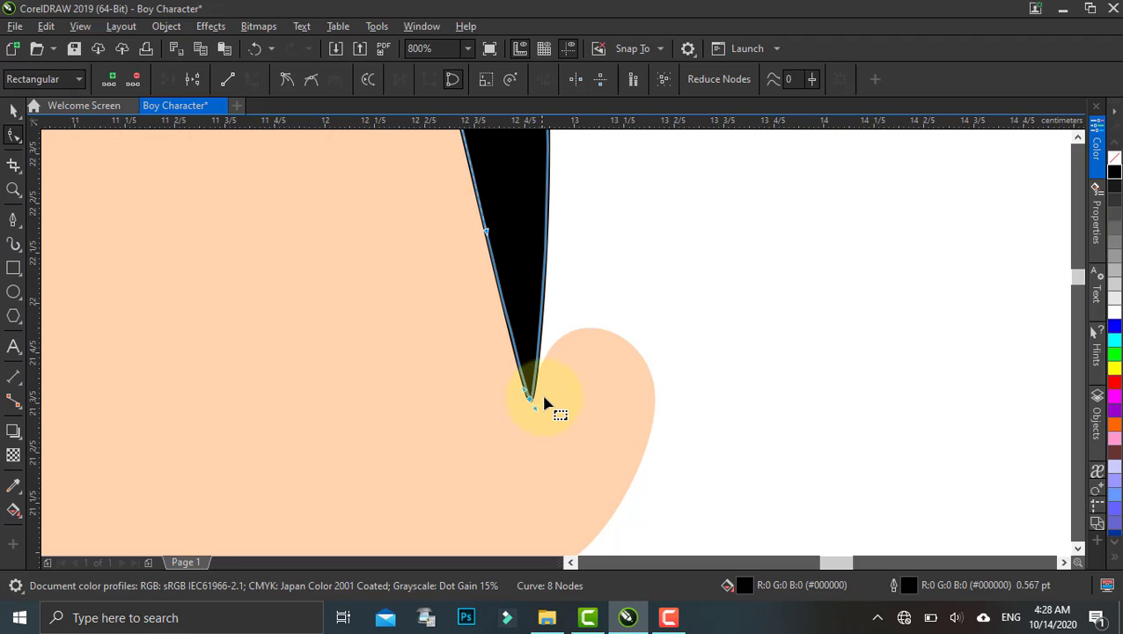
Step: Move the left hairline corner node slightly outward and angle its lower handle to make a slimmer, straighter left sideburn
scroll(547, 401, "down", 3)
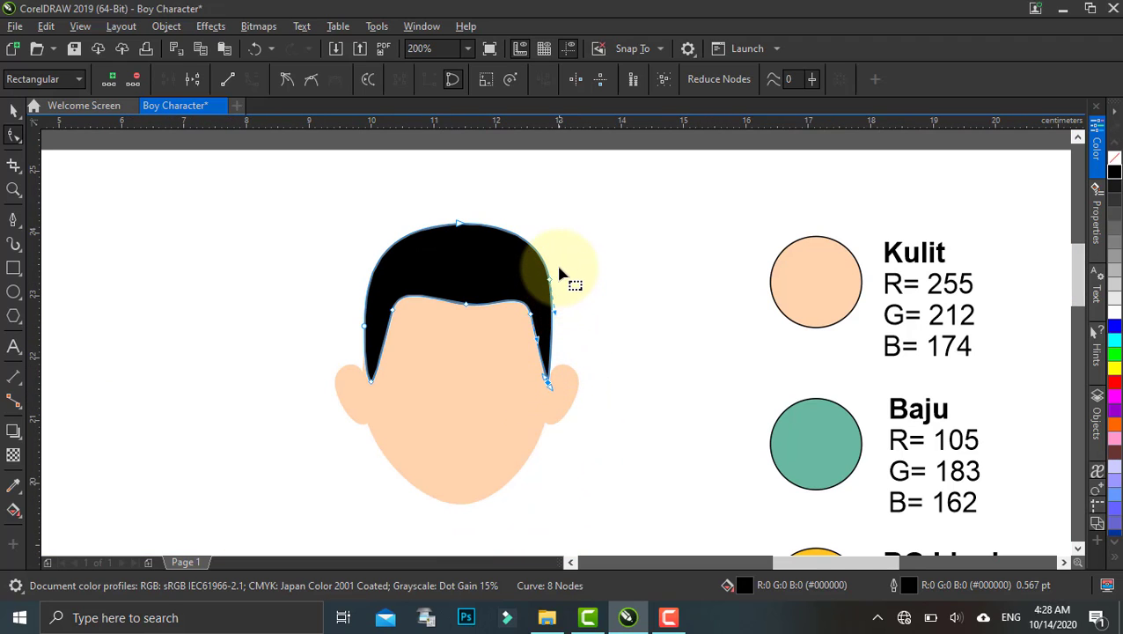
scroll(570, 317, "down", 1)
left_click_drag(574, 369, 592, 348)
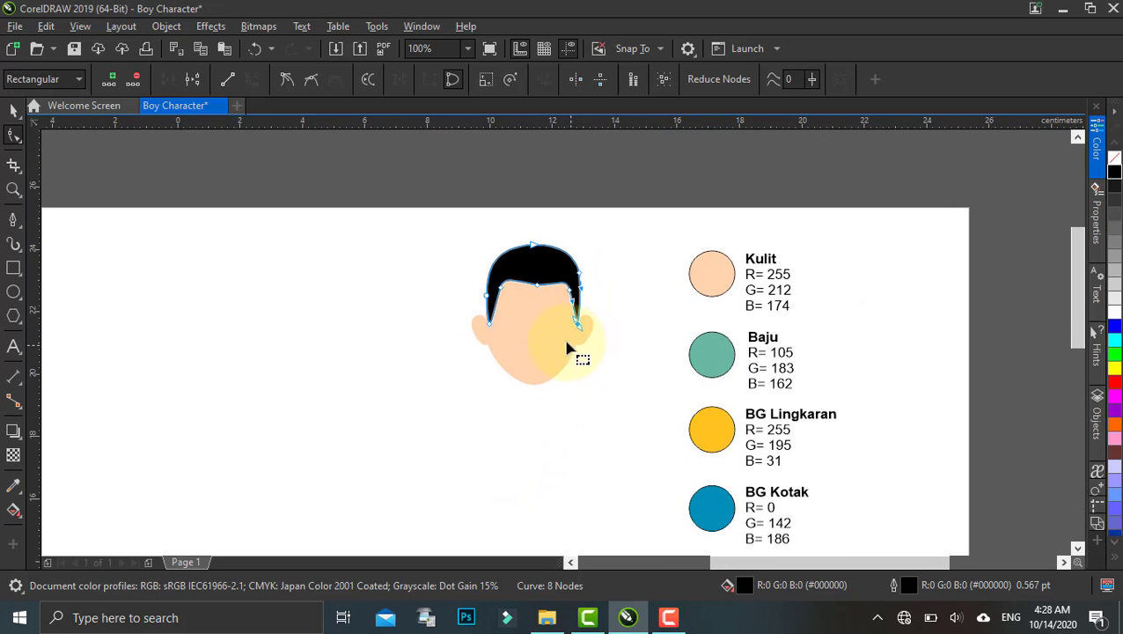
scroll(564, 295, "up", 1)
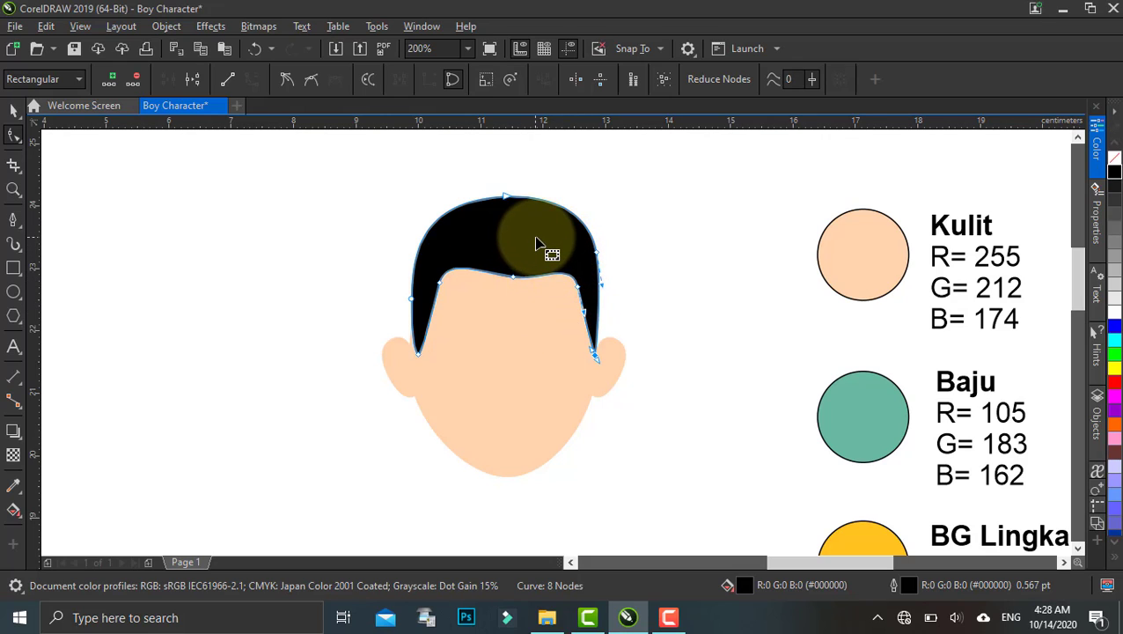
left_click(438, 284)
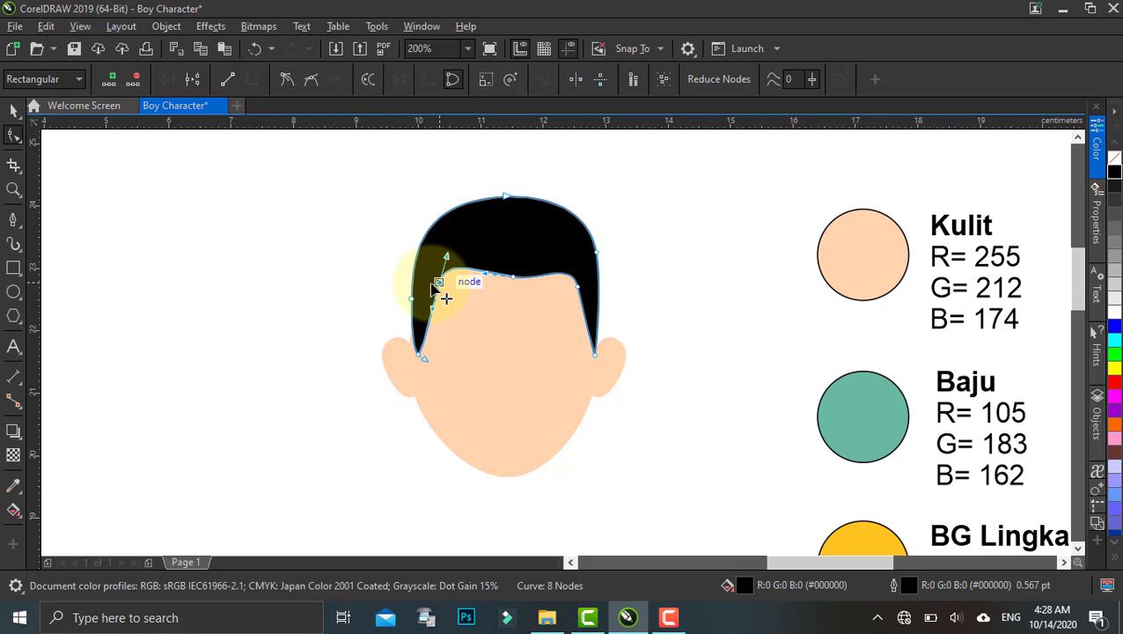
scroll(436, 292, "up", 1)
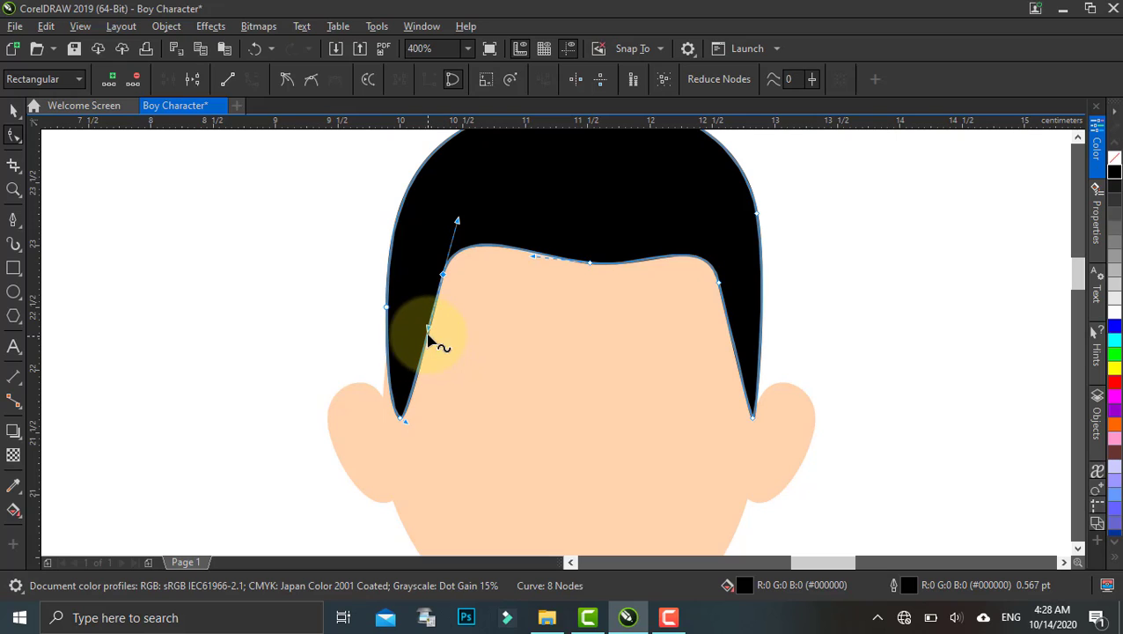
left_click_drag(429, 329, 420, 328)
double_click(442, 275)
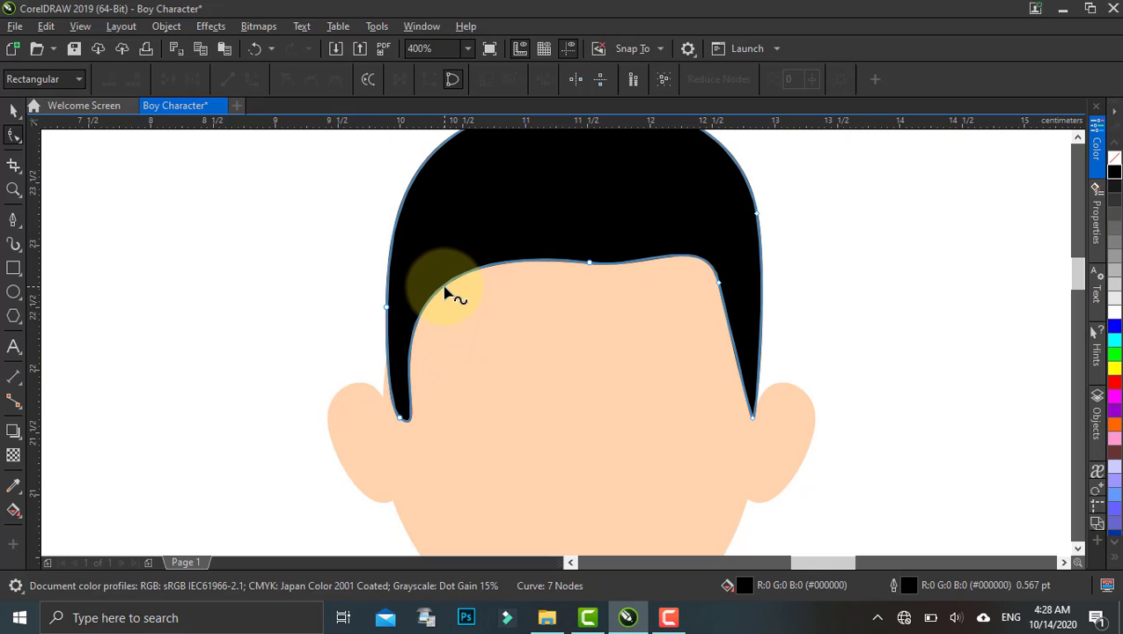
key("ctrl+z")
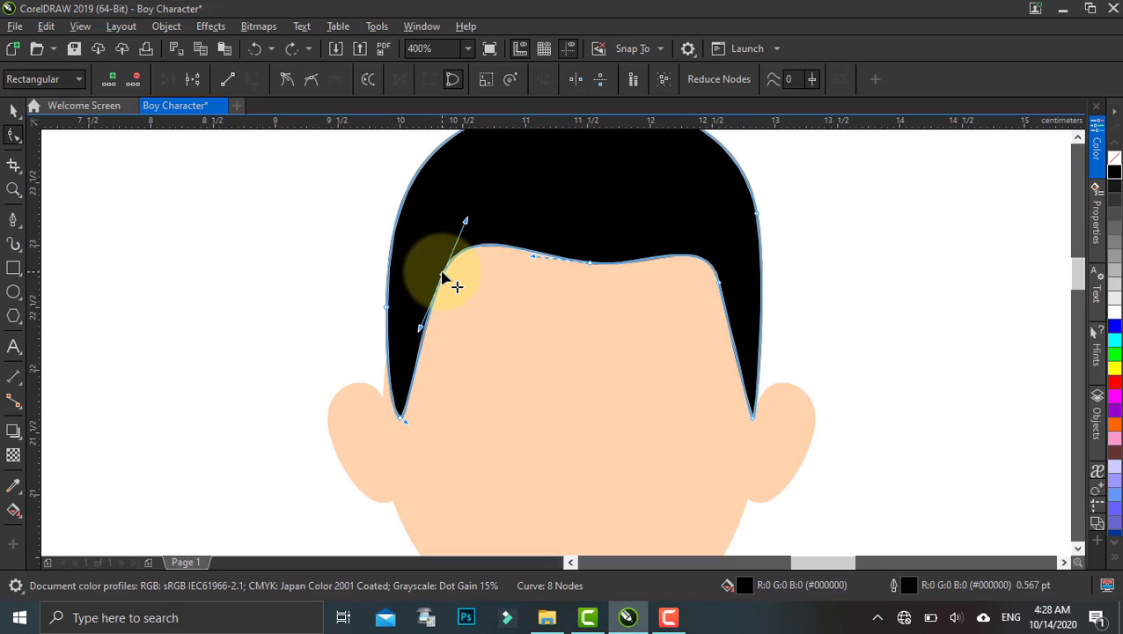
left_click_drag(444, 277, 429, 276)
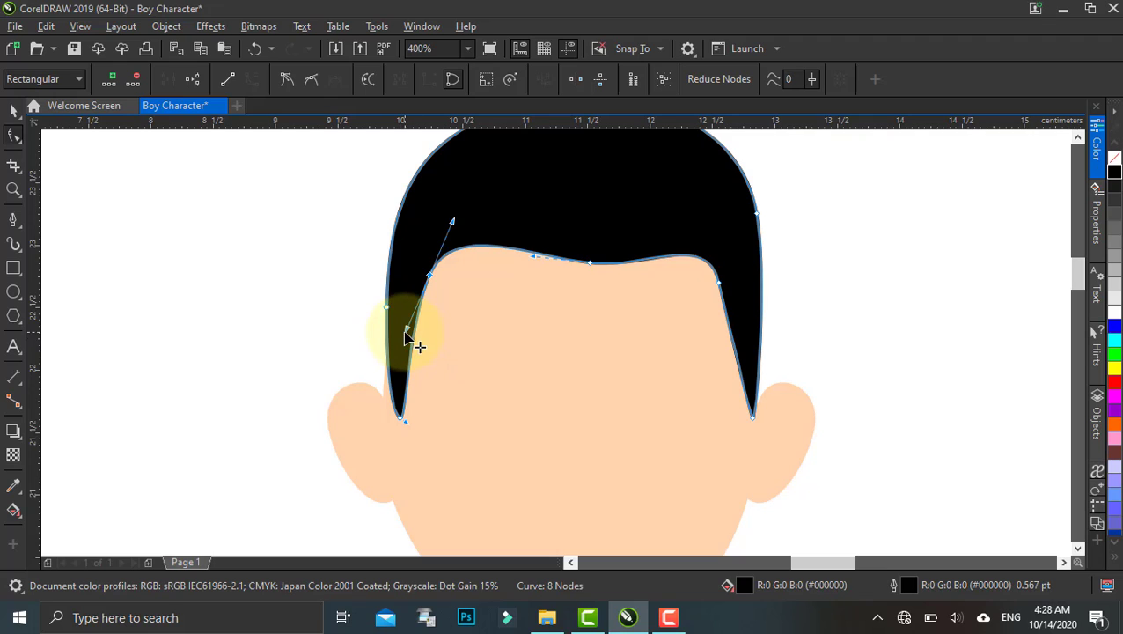
left_click_drag(408, 332, 438, 338)
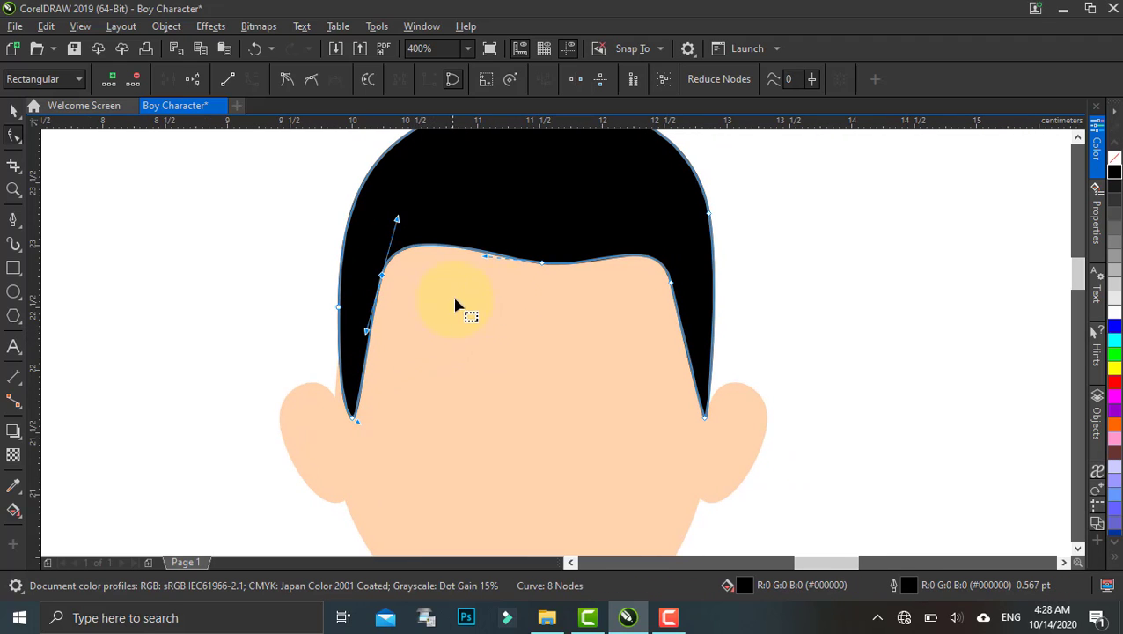
scroll(642, 326, "down", 2)
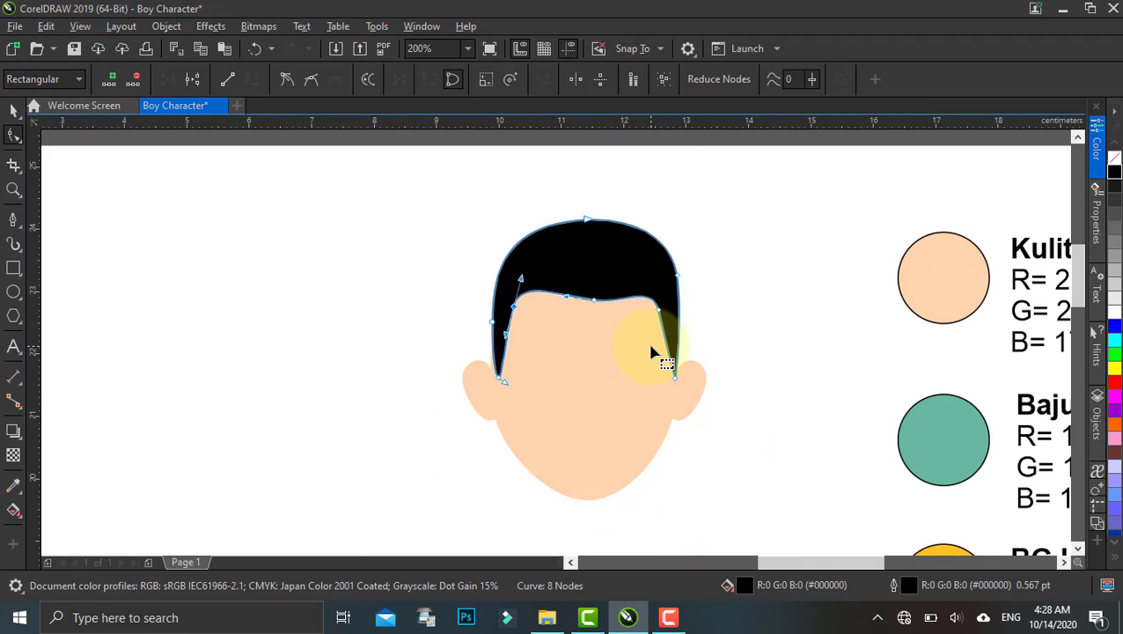
left_click_drag(651, 353, 572, 345)
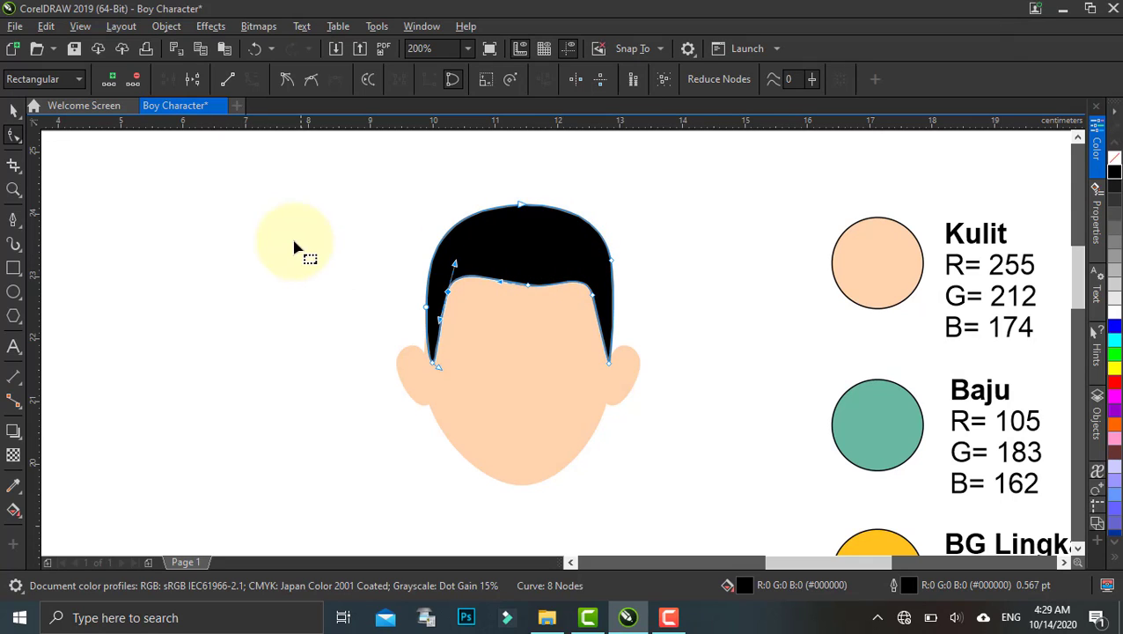
Step: Draw an upright ellipse about 0.69 by 1.51 cm beside the head and fill it black
left_click(14, 291)
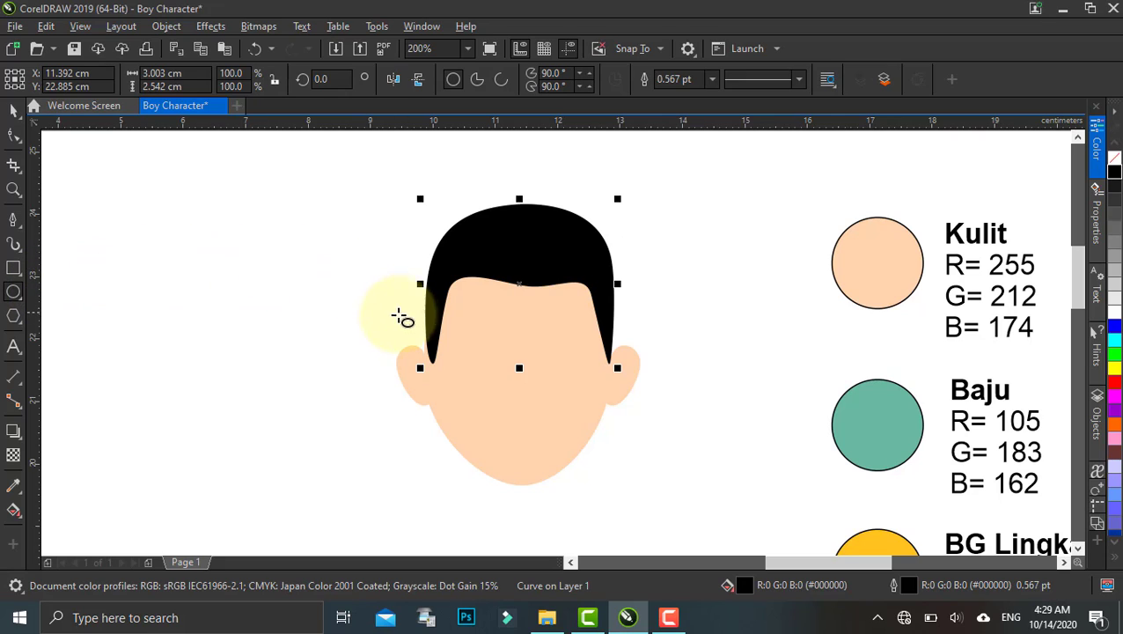
left_click_drag(393, 257, 352, 354)
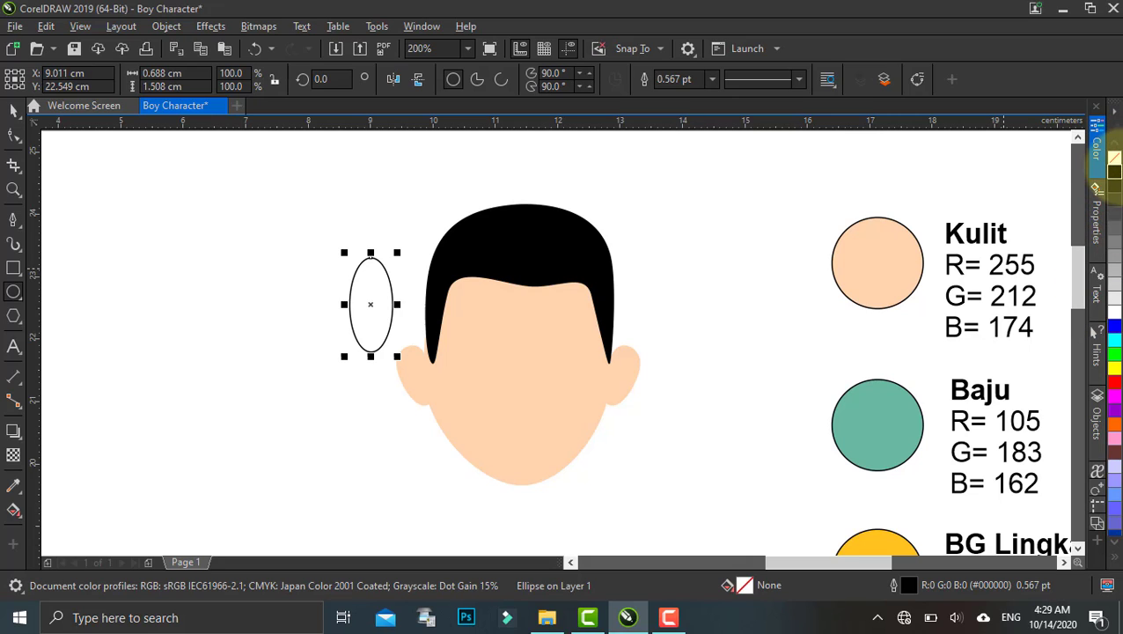
left_click(1116, 174)
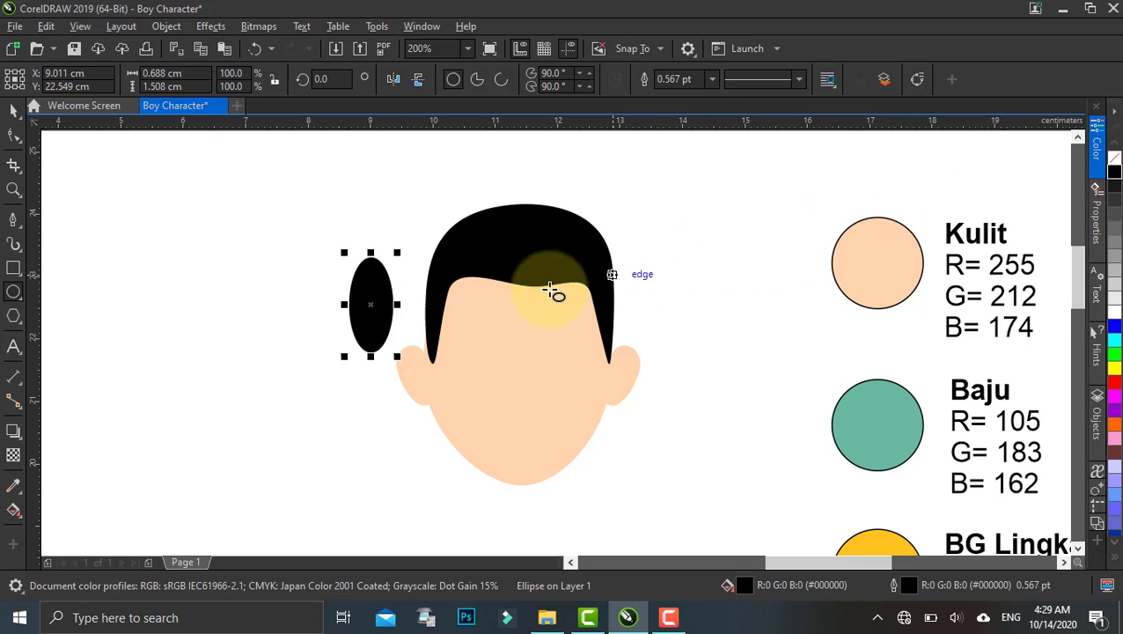
Step: Rotate the black ellipse to about 303 degrees and place it over the hairline as a slanted fringe lock
left_click(14, 109)
left_click(385, 295)
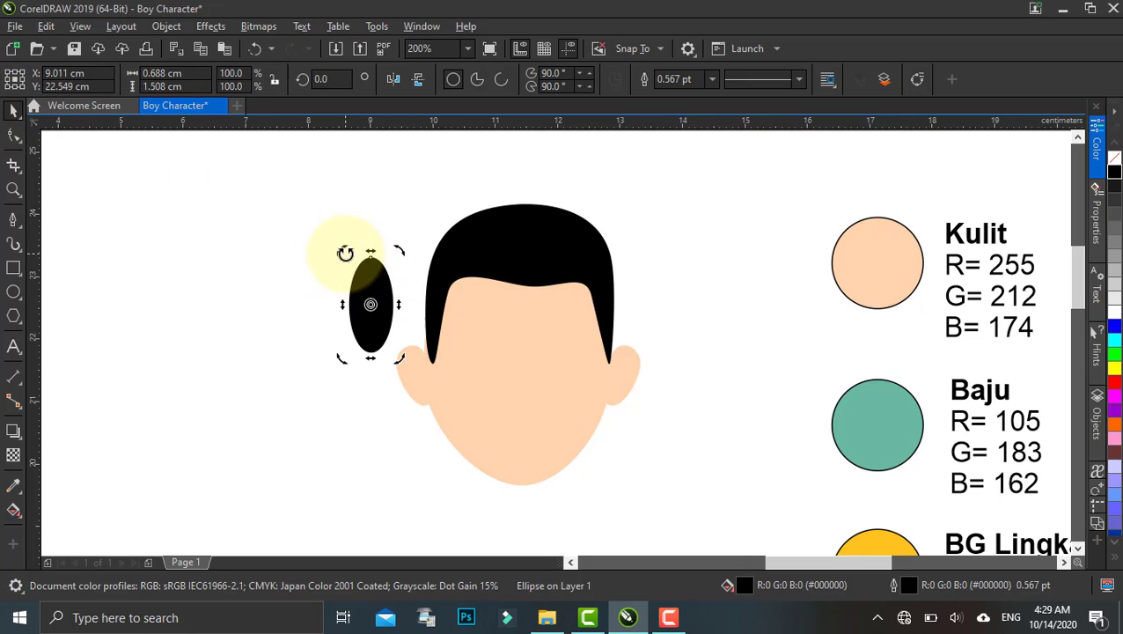
left_click_drag(345, 254, 393, 249)
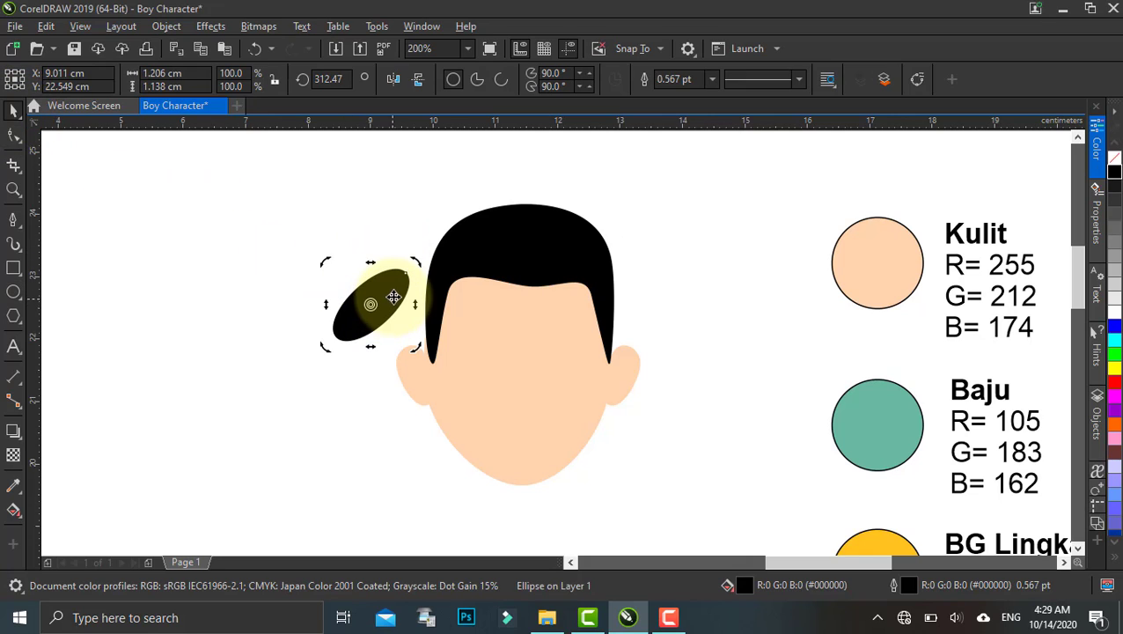
left_click_drag(394, 296, 563, 266)
left_click(397, 291)
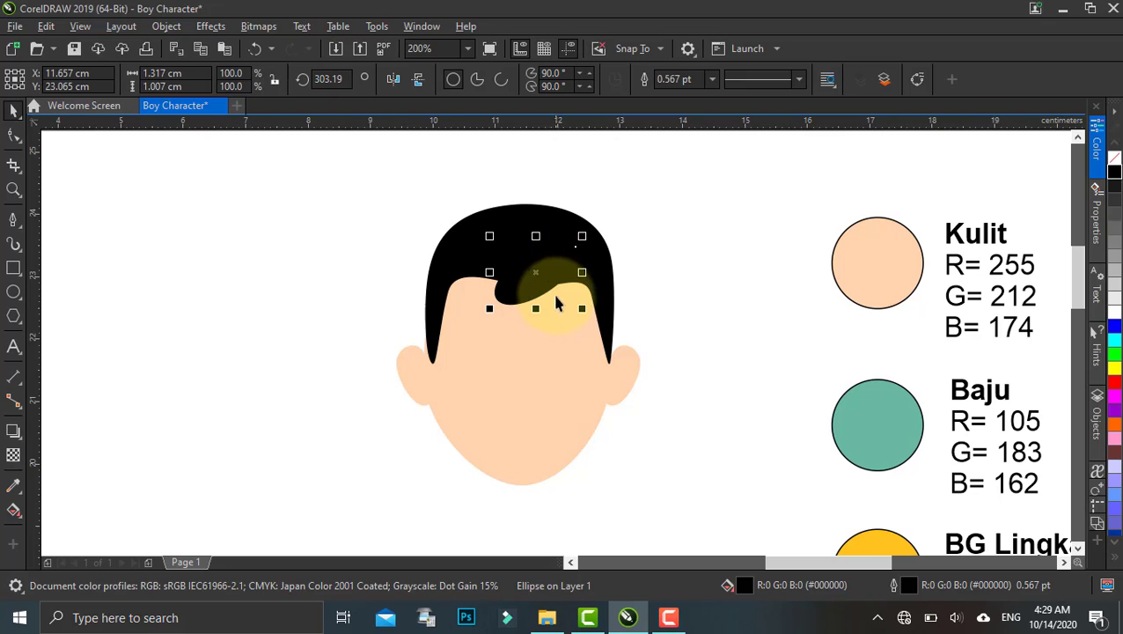
Step: Scale the fringe ellipse to about 88% and move it slightly lower over the middle of the hairline
left_click_drag(582, 310, 573, 301)
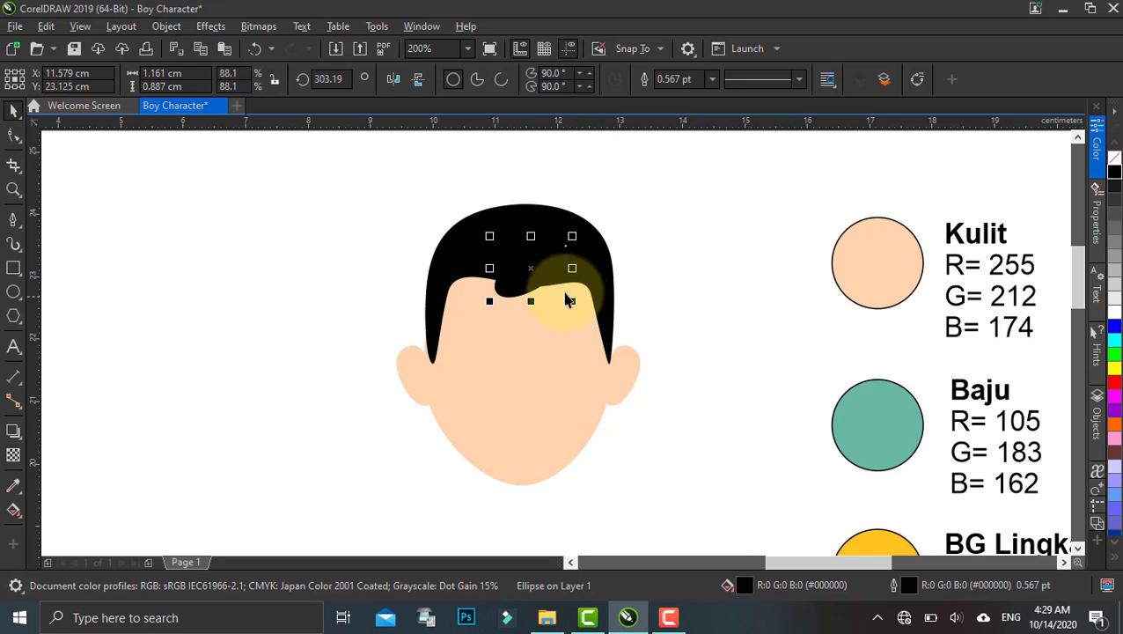
left_click_drag(537, 259, 562, 280)
left_click(549, 267)
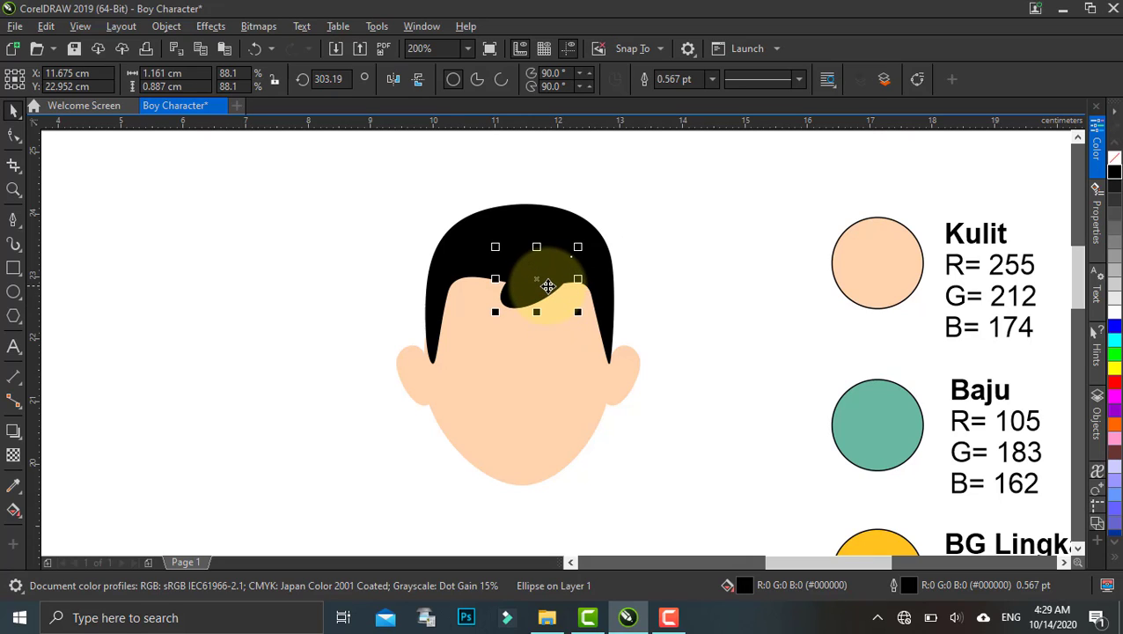
Step: Place two copies of the ellipse along the hairline toward the left sideburn and raise the leftmost one slightly
left_click_drag(557, 275, 471, 298)
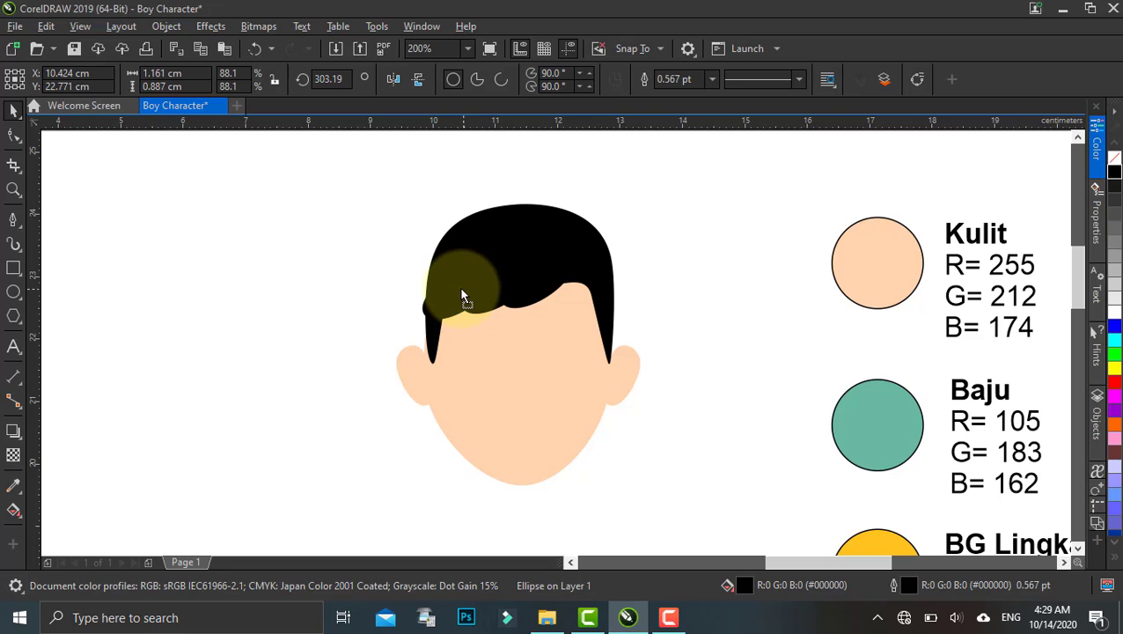
left_click_drag(458, 290, 459, 291)
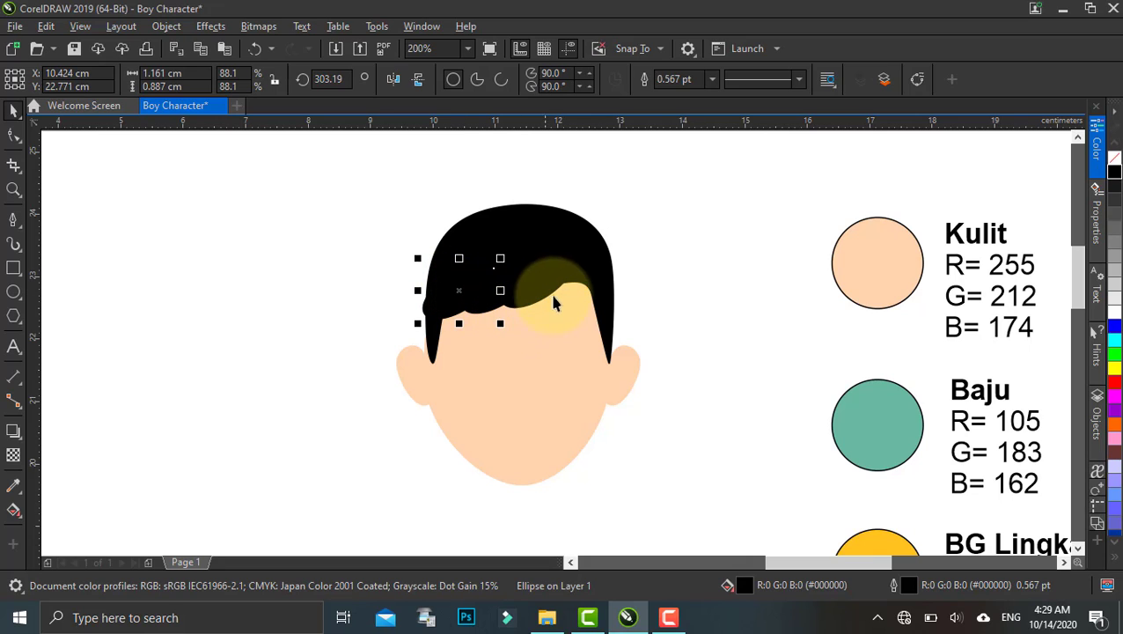
left_click(592, 284)
scroll(504, 313, "up", 2)
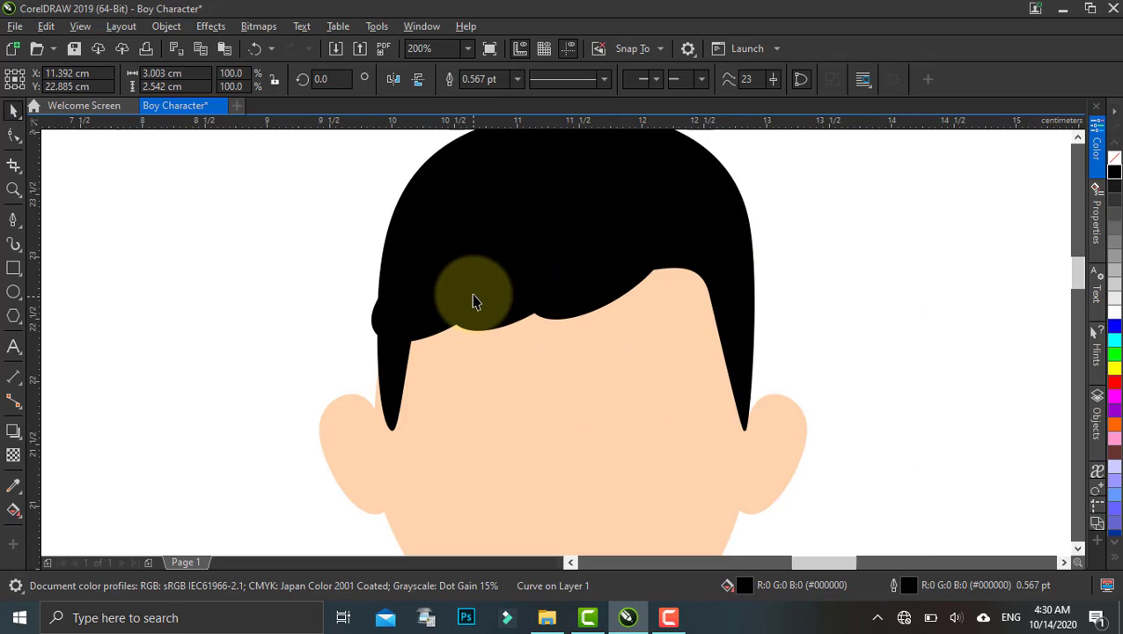
left_click(424, 299)
left_click_drag(433, 296, 429, 284)
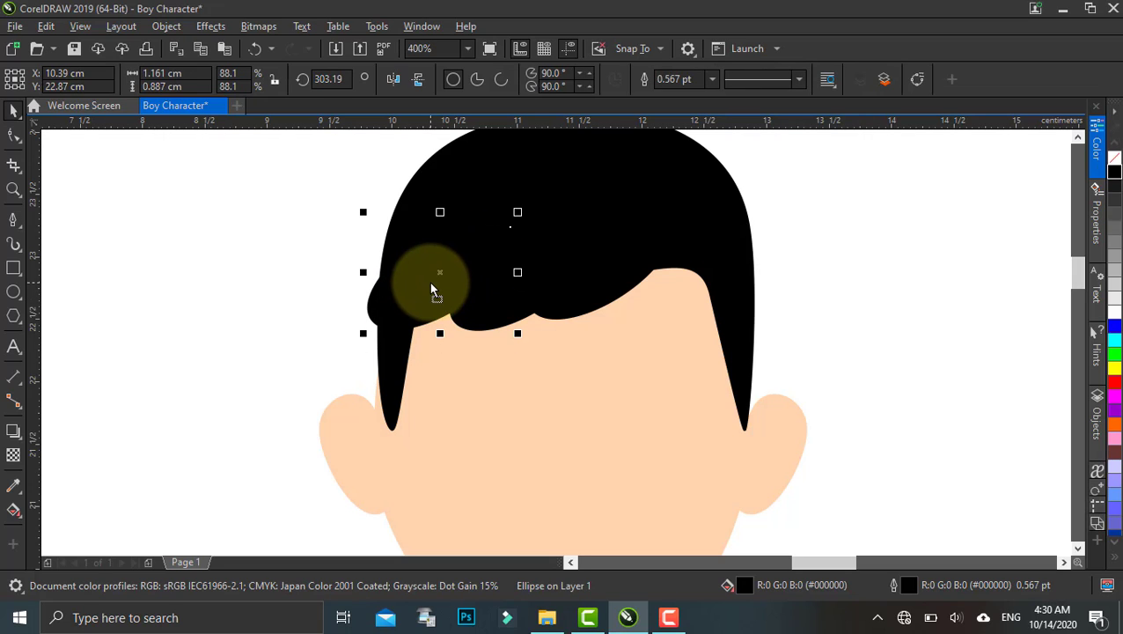
Step: Shift the middle and right fringe ellipses slightly down and to the right to form a staggered fringe
left_click_drag(477, 320, 506, 323)
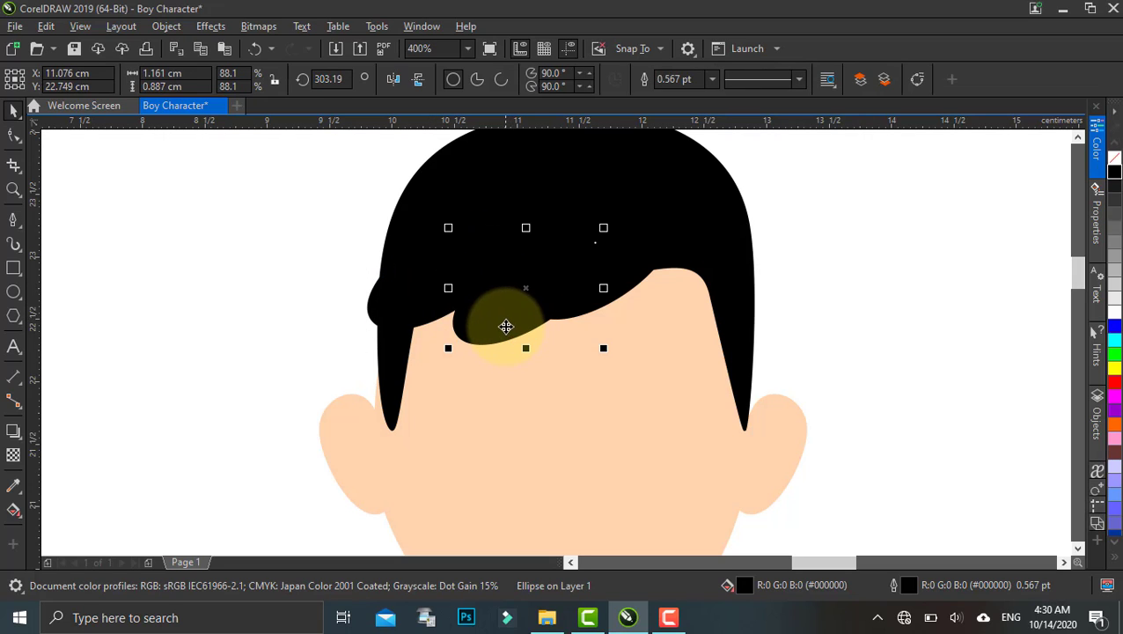
left_click_drag(614, 301, 458, 361)
left_click(490, 324)
key("ctrl+z")
key("ctrl+z")
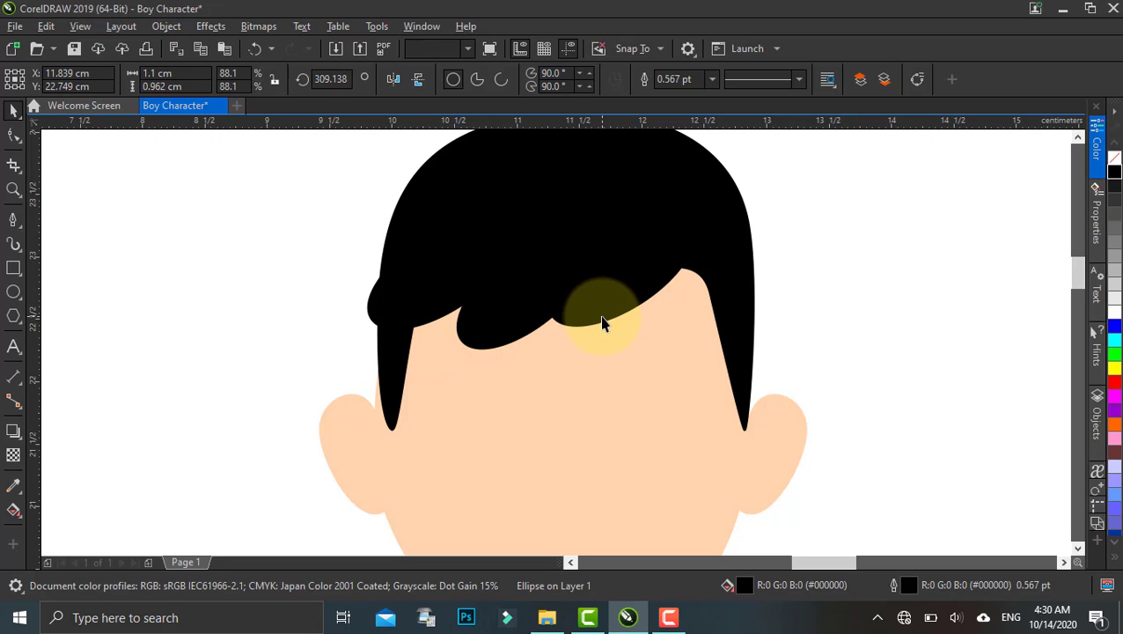
left_click_drag(610, 318, 616, 320)
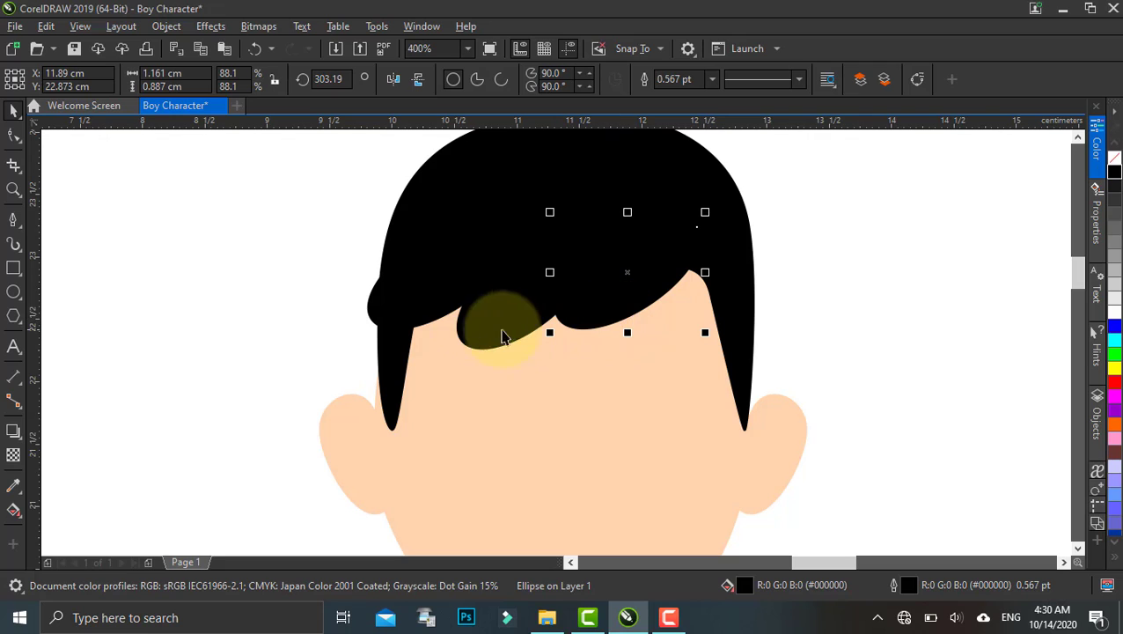
scroll(469, 313, "down", 2)
scroll(616, 317, "right", 1)
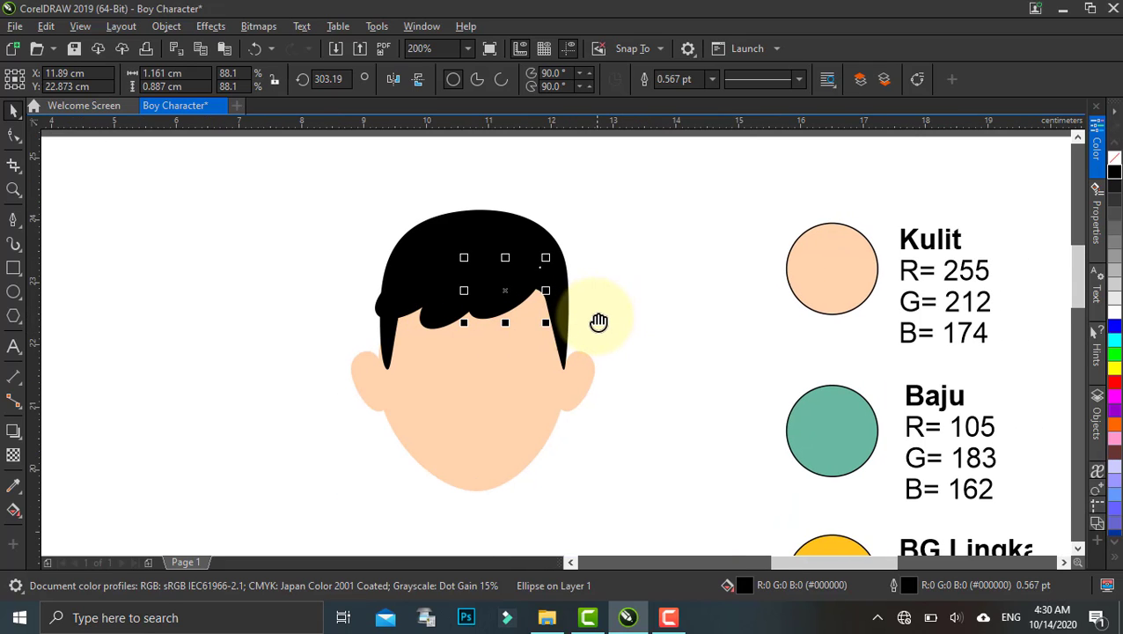
left_click(604, 260)
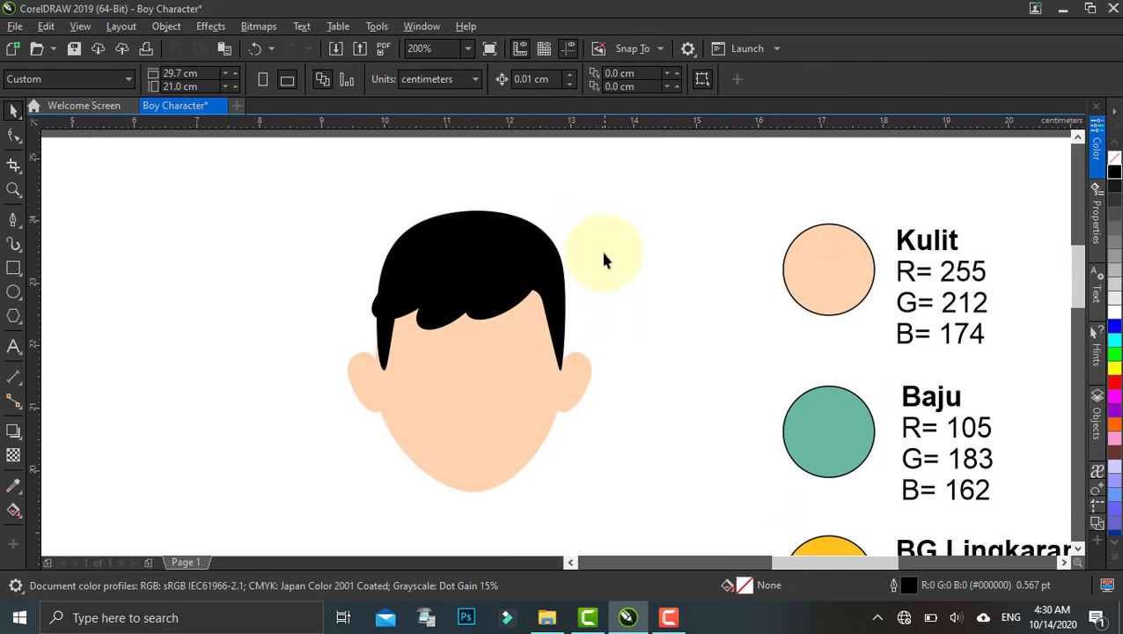
Step: Add a cusp node on the hair curve's upper right edge with the Shape tool
left_click_drag(600, 305, 575, 293)
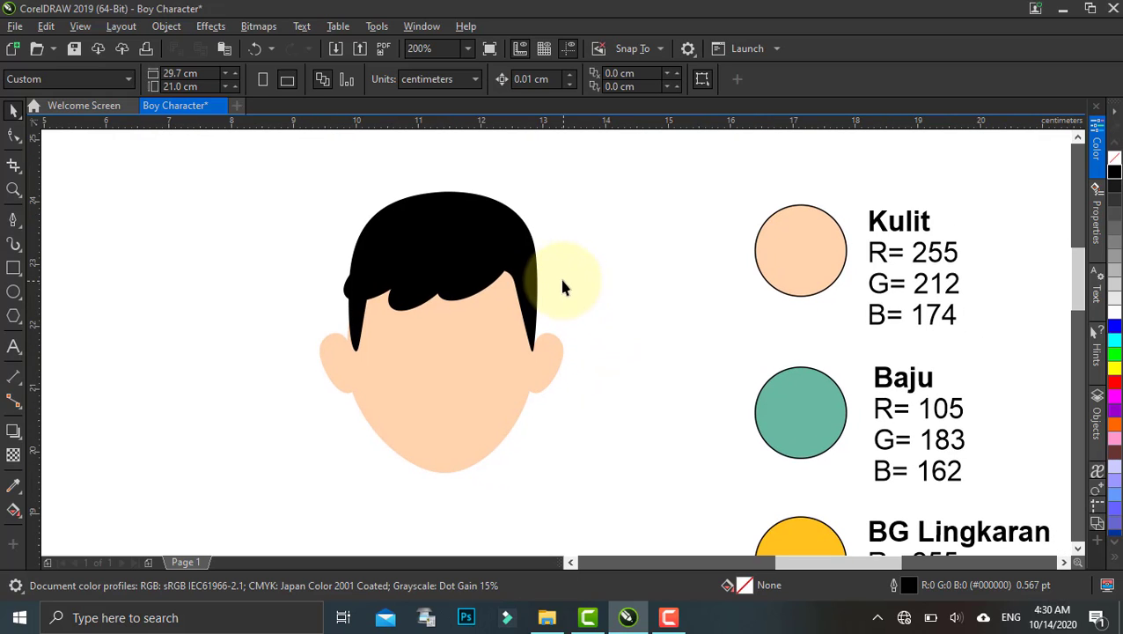
left_click_drag(510, 207, 520, 240)
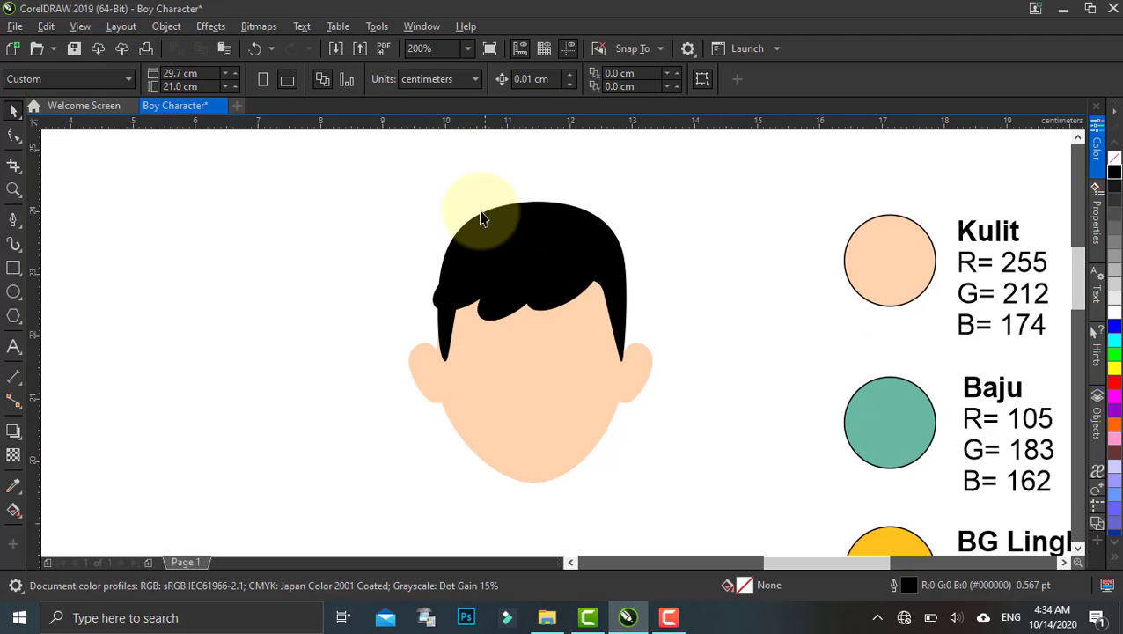
left_click_drag(511, 194, 606, 193)
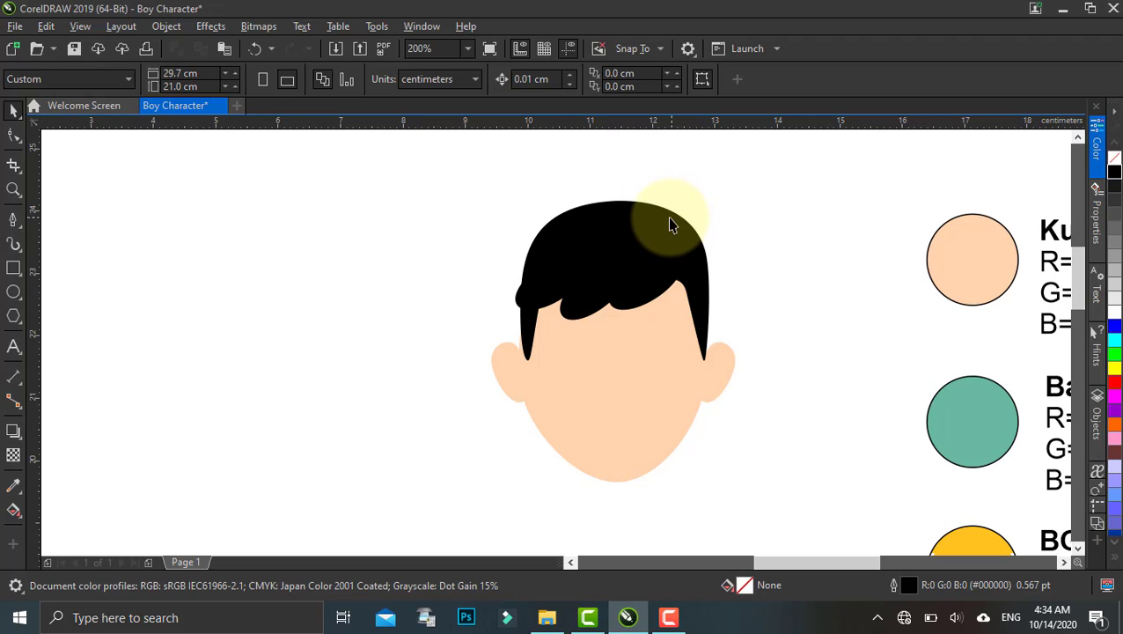
left_click_drag(688, 236, 661, 243)
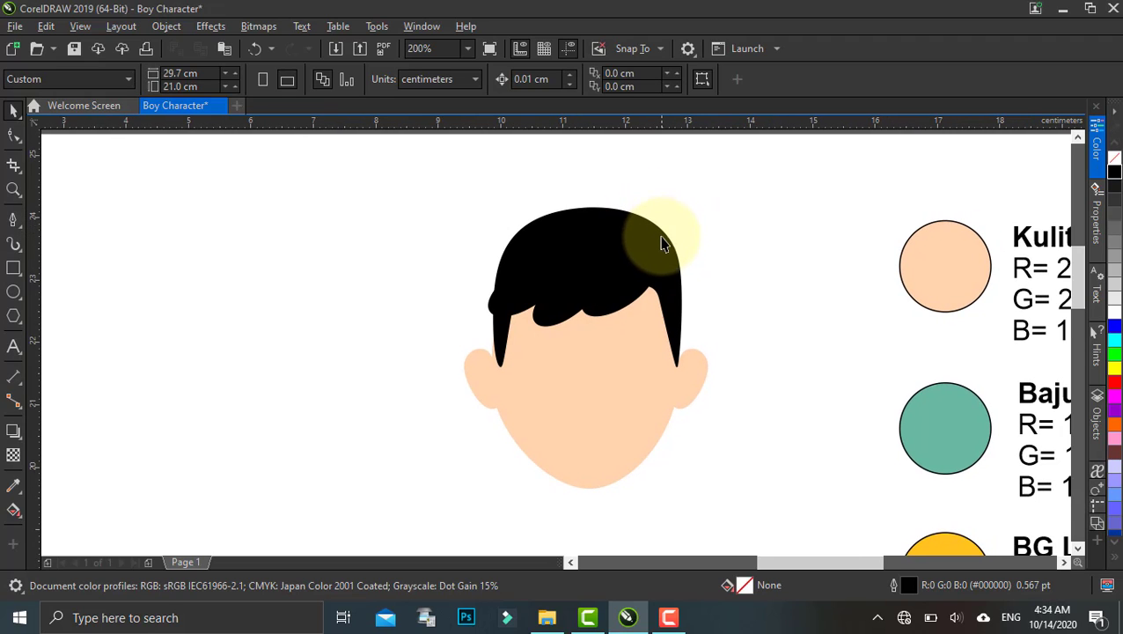
scroll(657, 230, "up", 1)
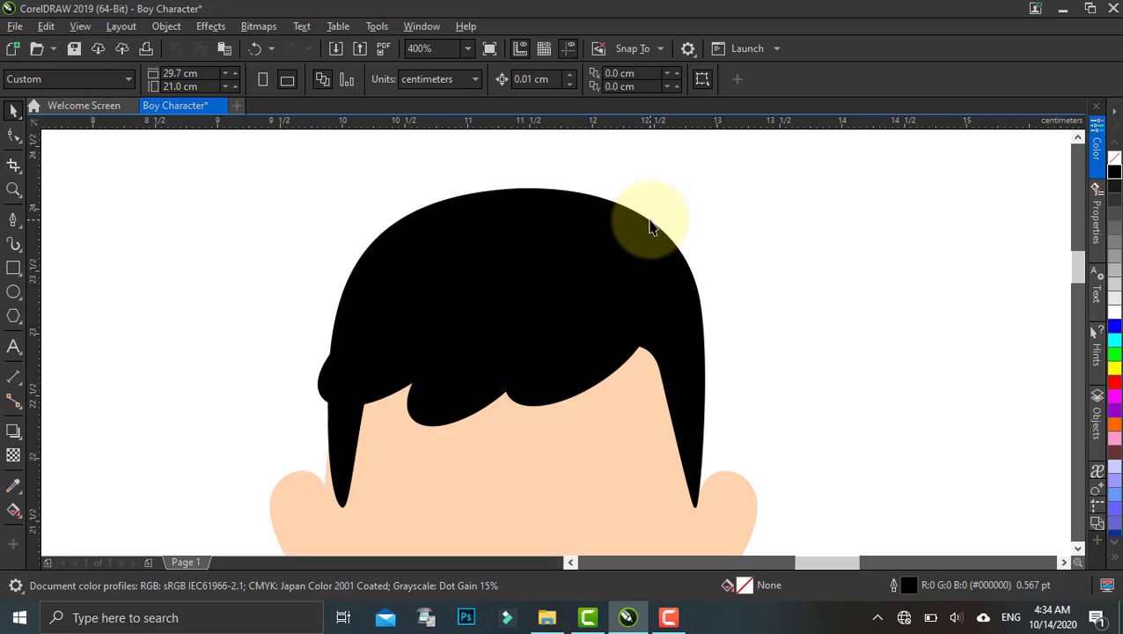
left_click(654, 232)
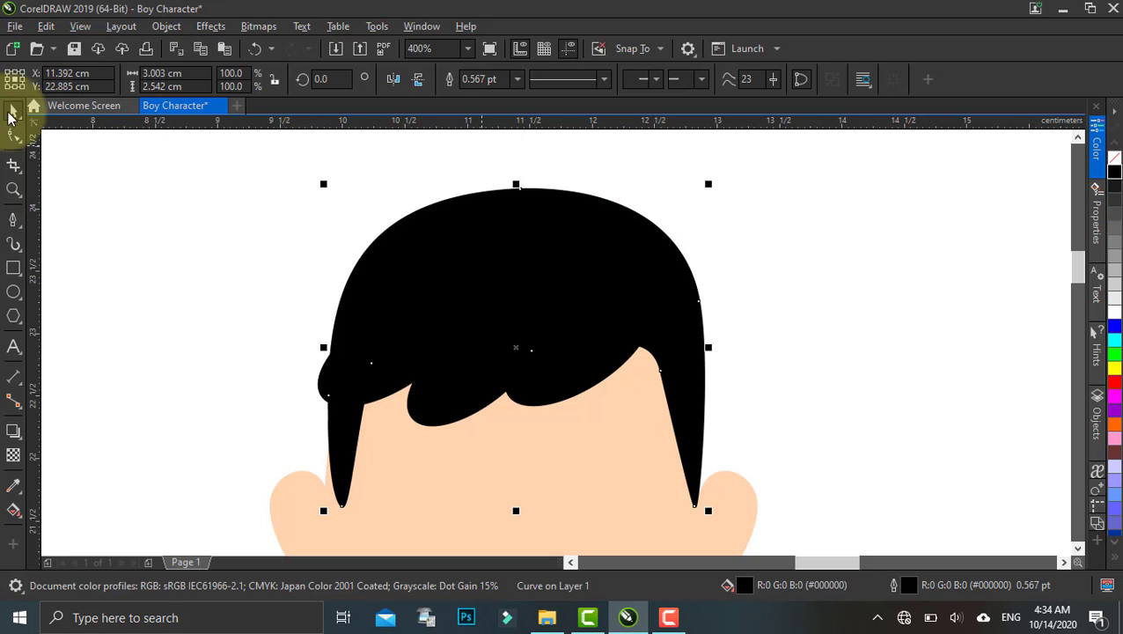
left_click(17, 141)
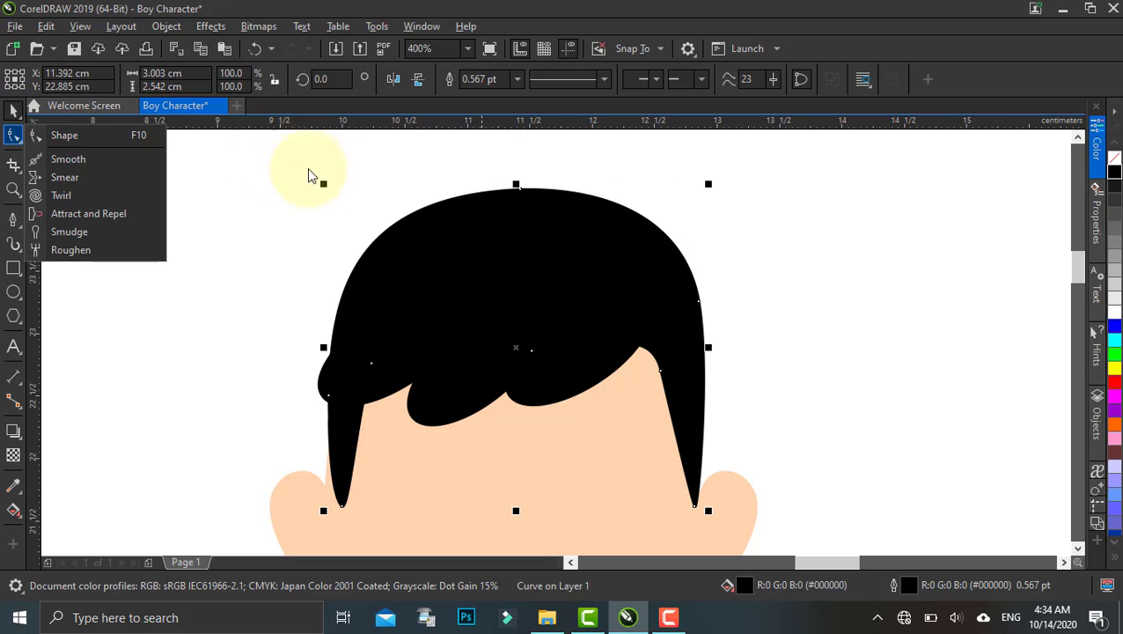
left_click(62, 140)
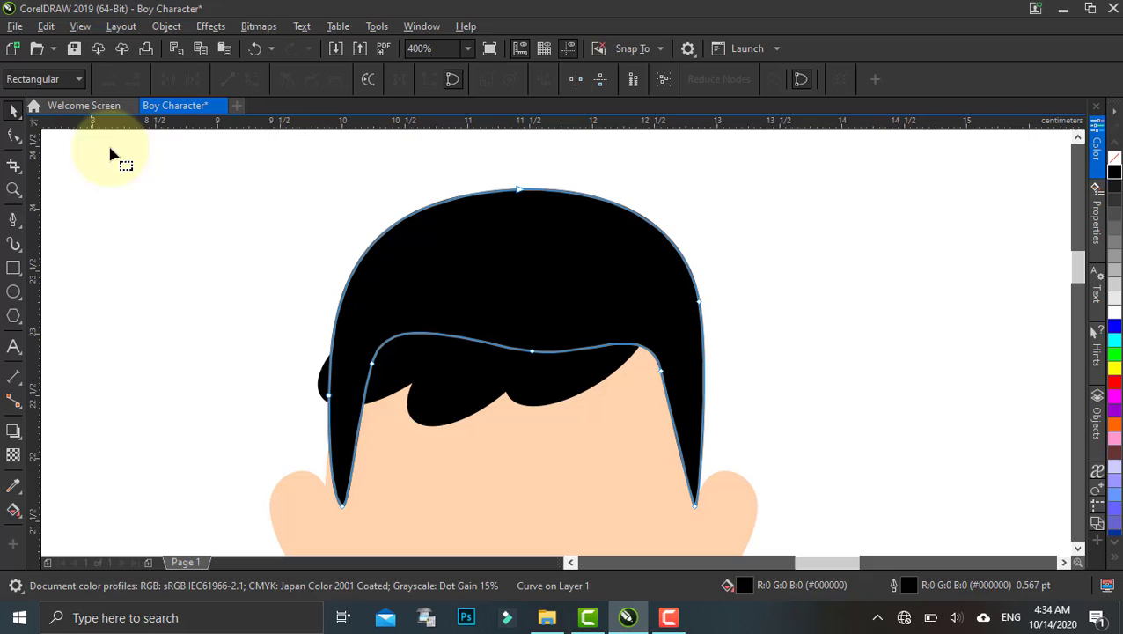
left_click(661, 232)
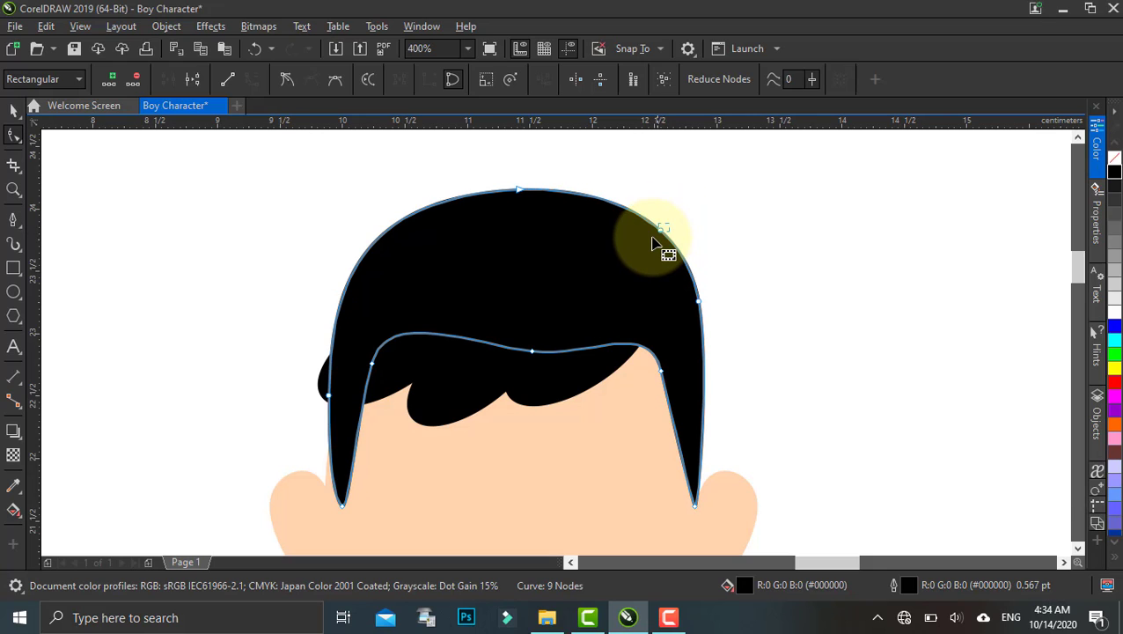
left_click(295, 87)
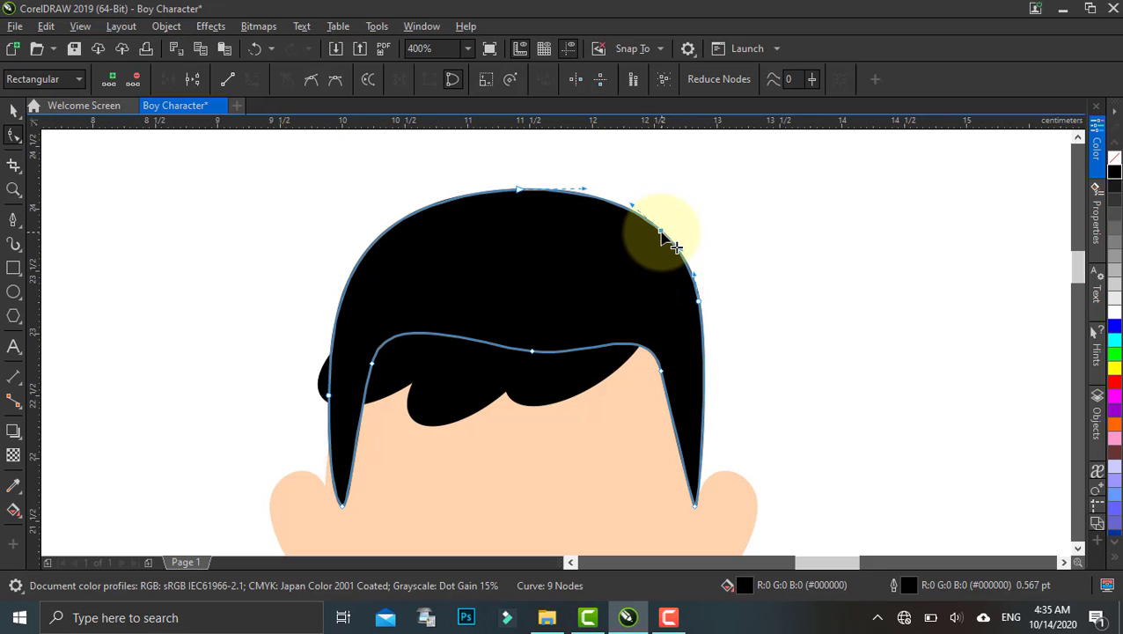
Step: Pull the cusp node inward and bend its lower handle outward to form a notch in the hair's upper right edge
mouse_move(662, 233)
left_mouse_down()
mouse_move(654, 246)
mouse_move(656, 221)
mouse_move(673, 221)
mouse_move(656, 215)
left_mouse_up()
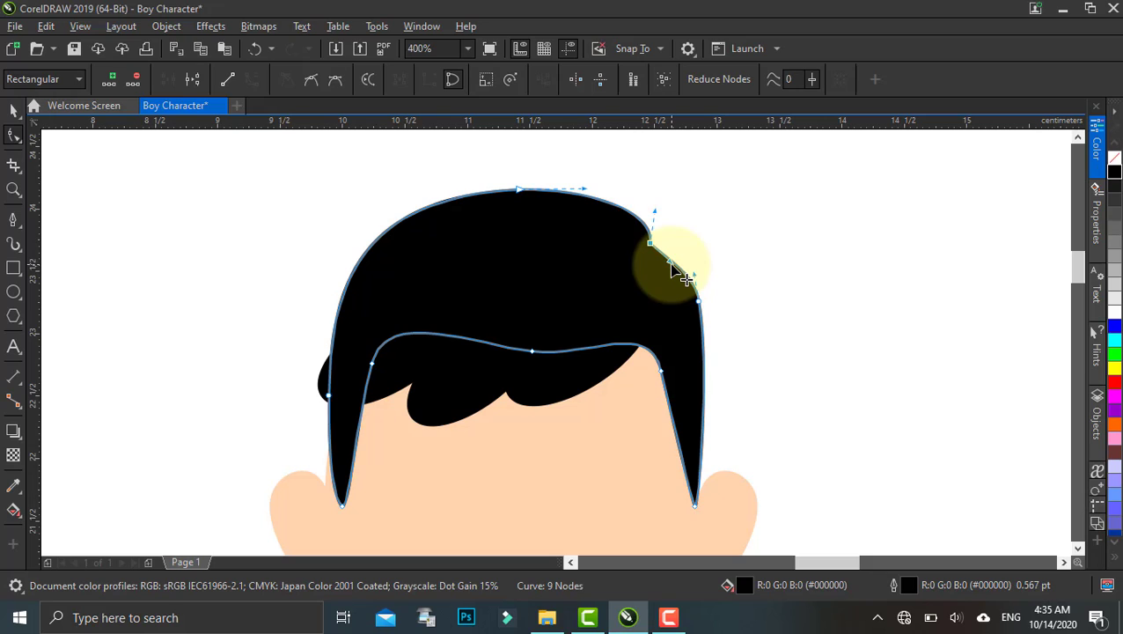
left_click_drag(672, 265, 695, 255)
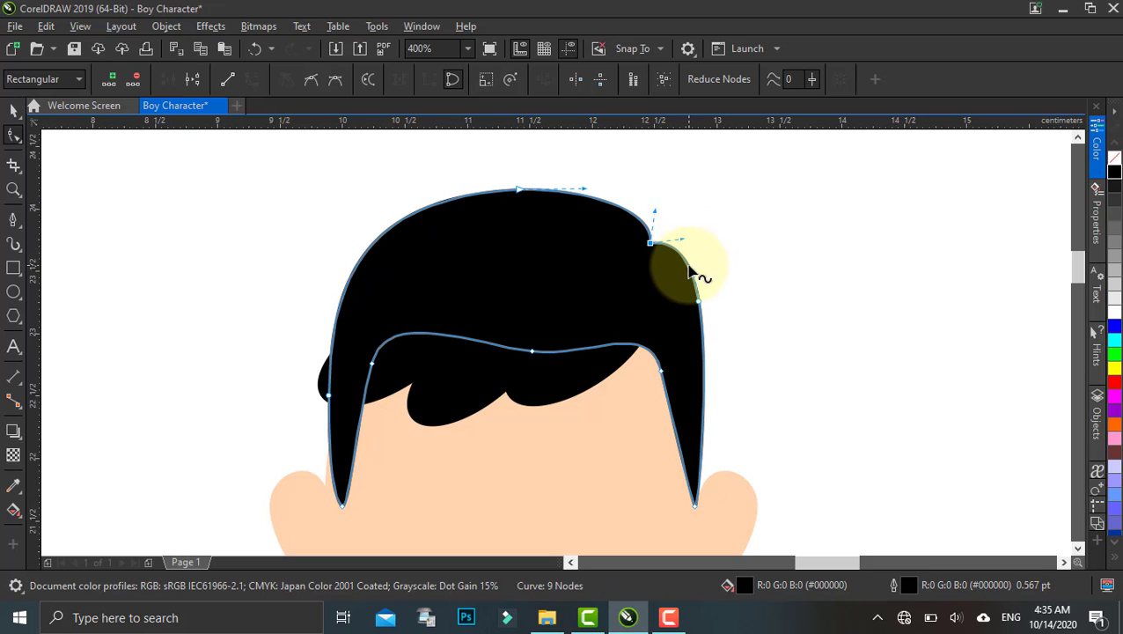
scroll(685, 278, "down", 2)
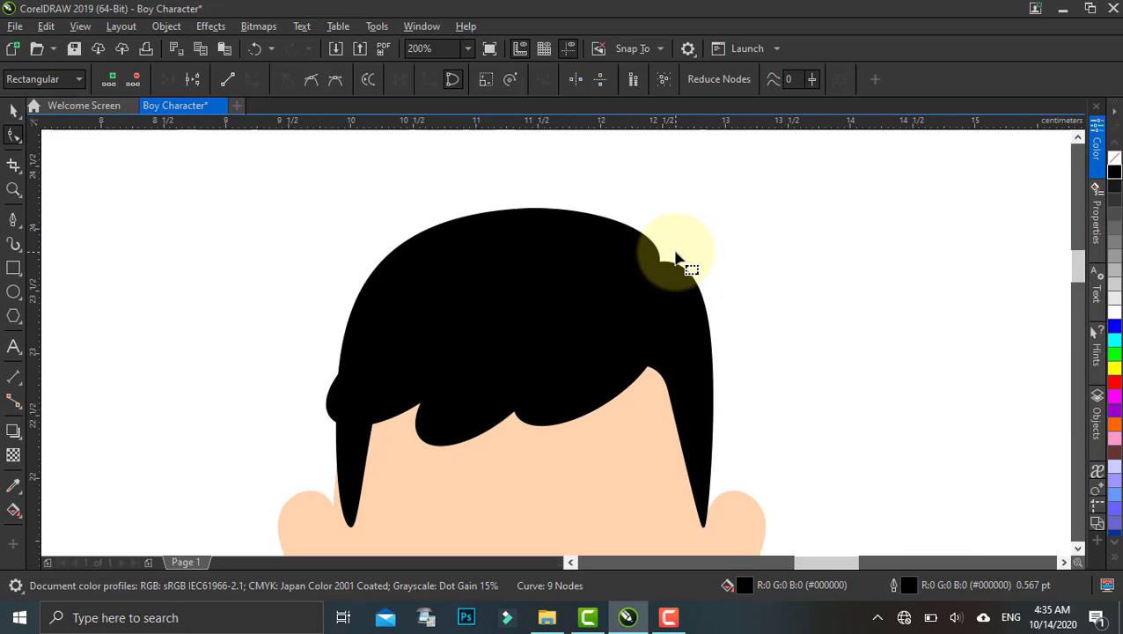
scroll(677, 259, "up", 2)
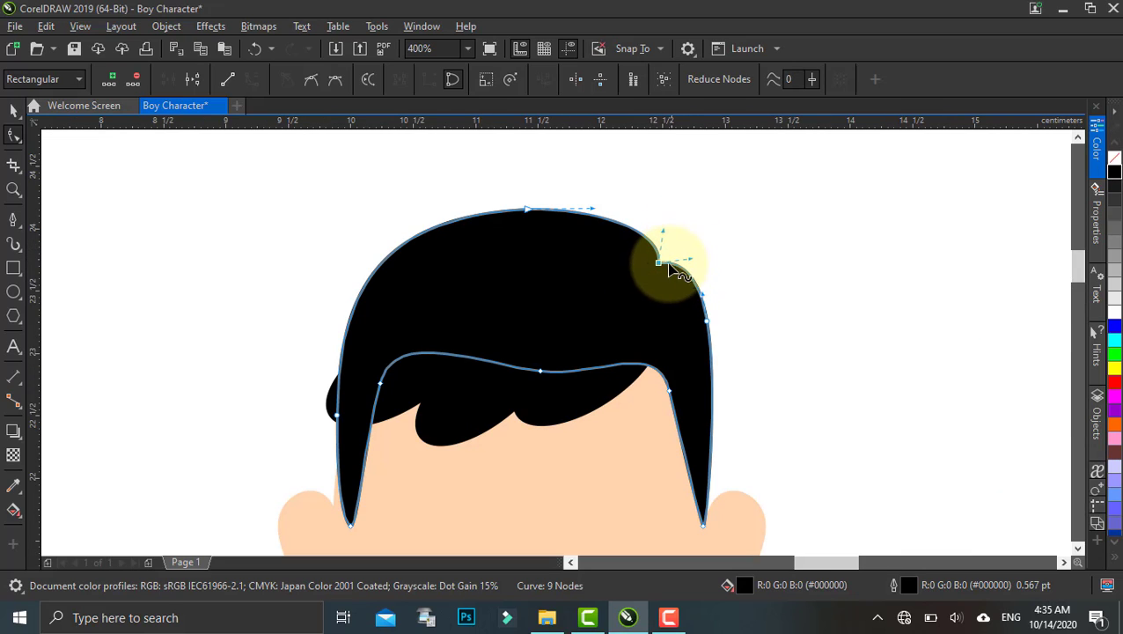
Step: Move the notch node outward to the right and shift the hair's right side node slightly outward and down
left_click_drag(662, 268, 683, 268)
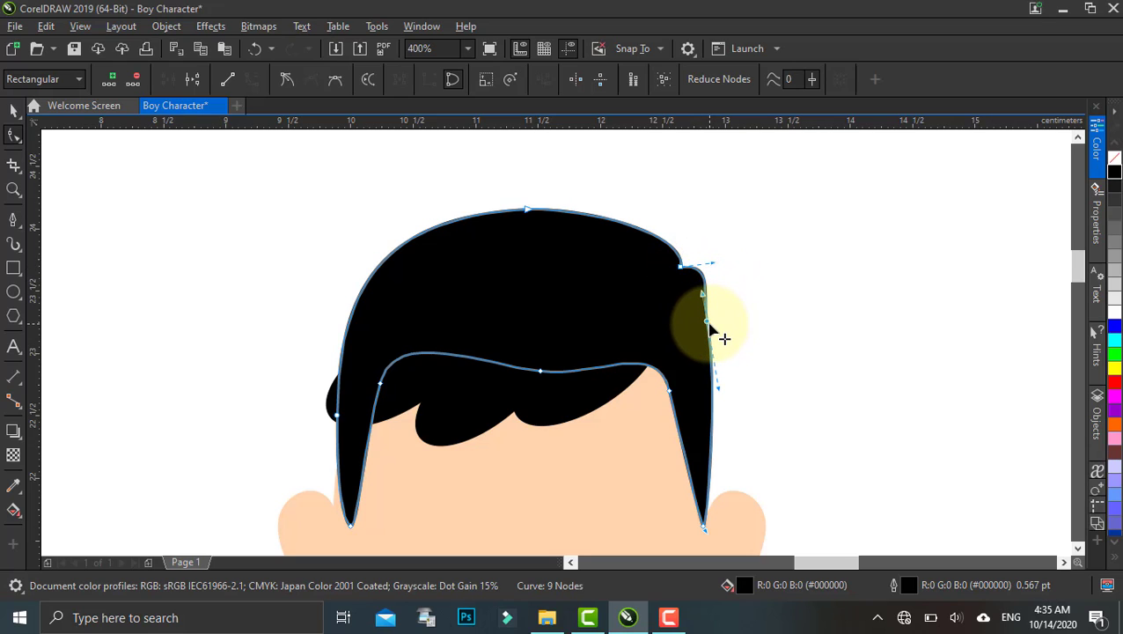
mouse_move(709, 326)
left_mouse_down()
mouse_move(720, 345)
mouse_move(719, 321)
mouse_move(727, 326)
left_mouse_up()
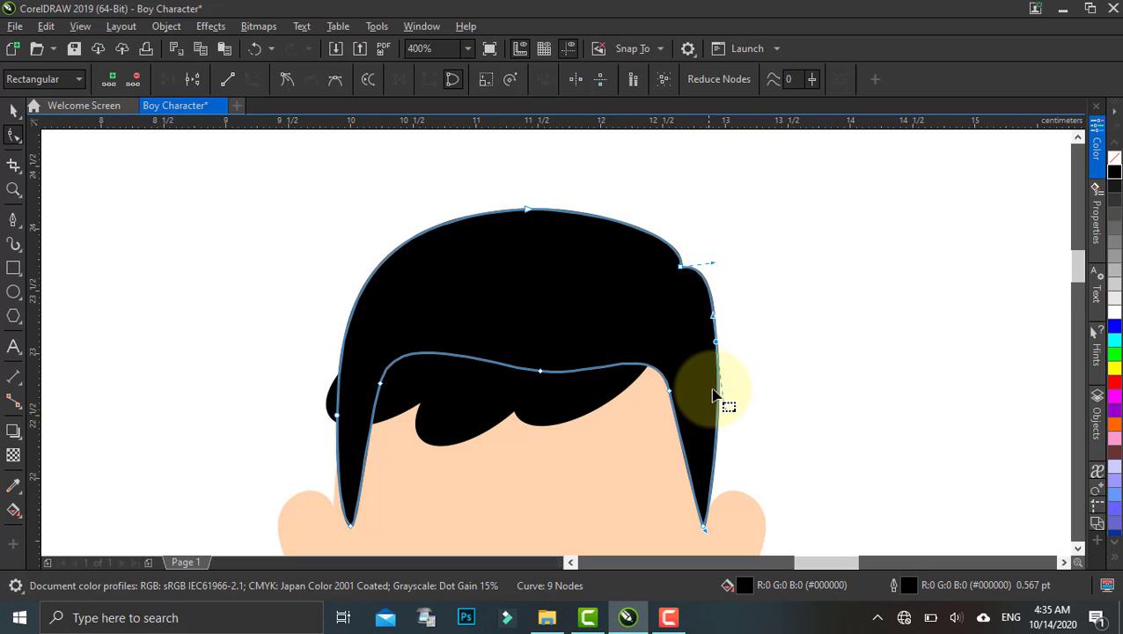
scroll(720, 388, "down", 2)
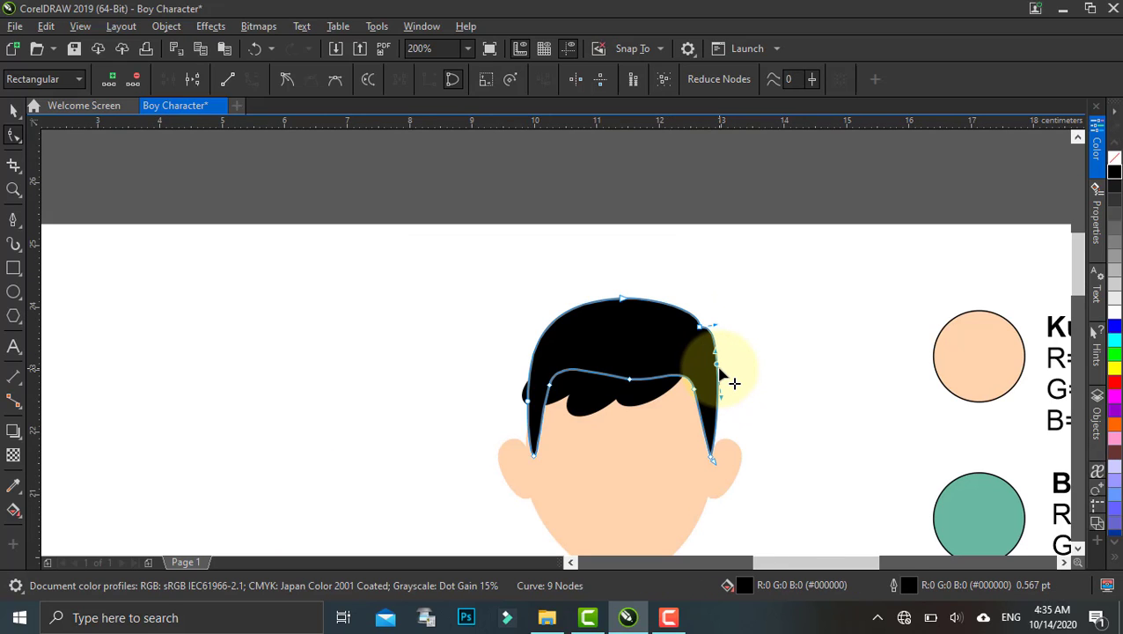
Step: Lower the notch node slightly and lengthen both of its handles to round the hair on either side
scroll(731, 380, "up", 2)
scroll(695, 302, "up", 2)
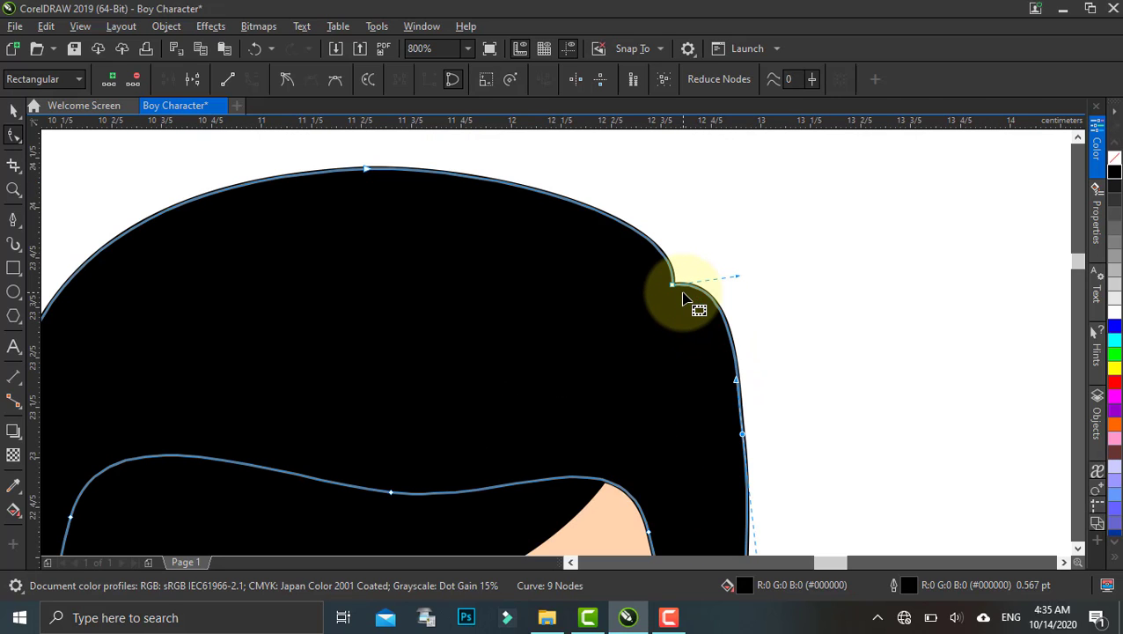
left_click_drag(677, 289, 678, 297)
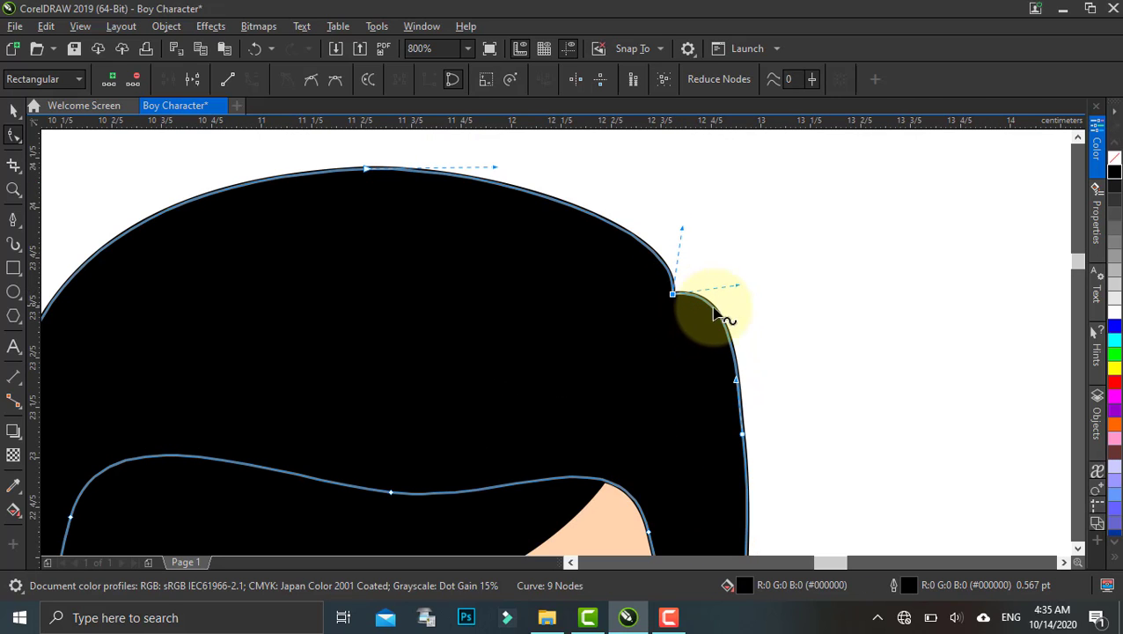
left_click_drag(741, 284, 748, 282)
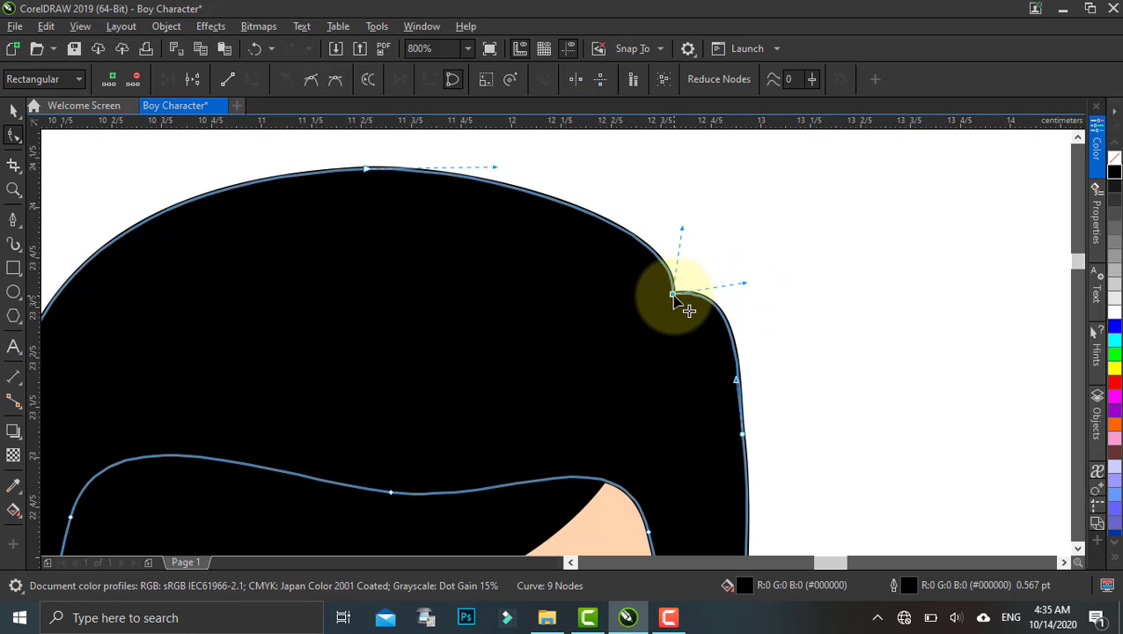
left_click_drag(682, 229, 682, 222)
scroll(672, 291, "down", 2)
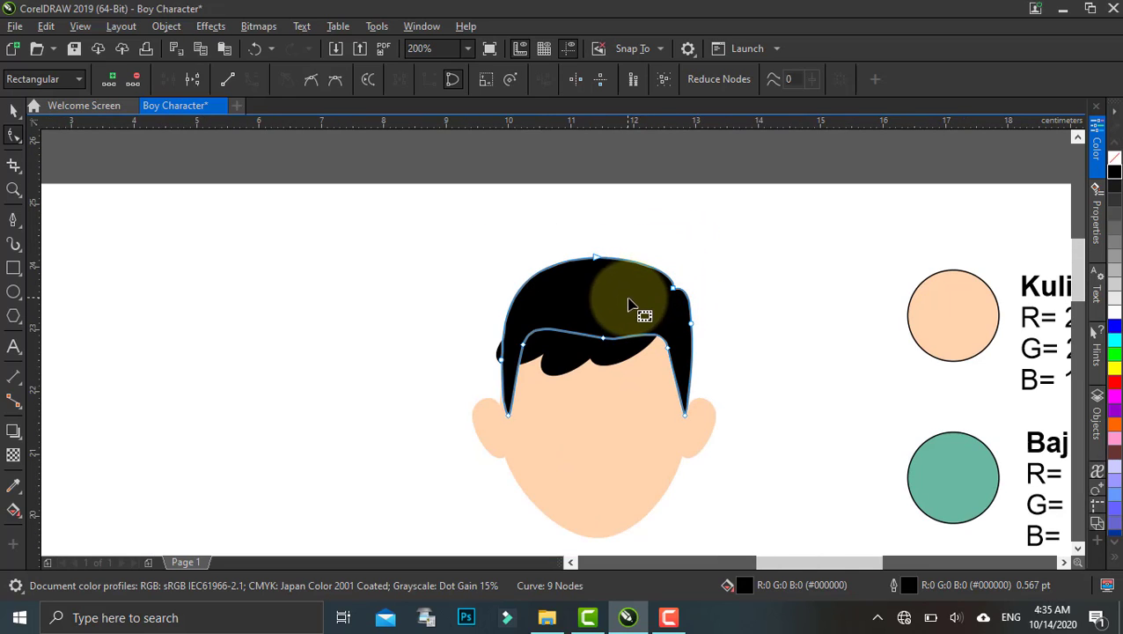
left_click(597, 259)
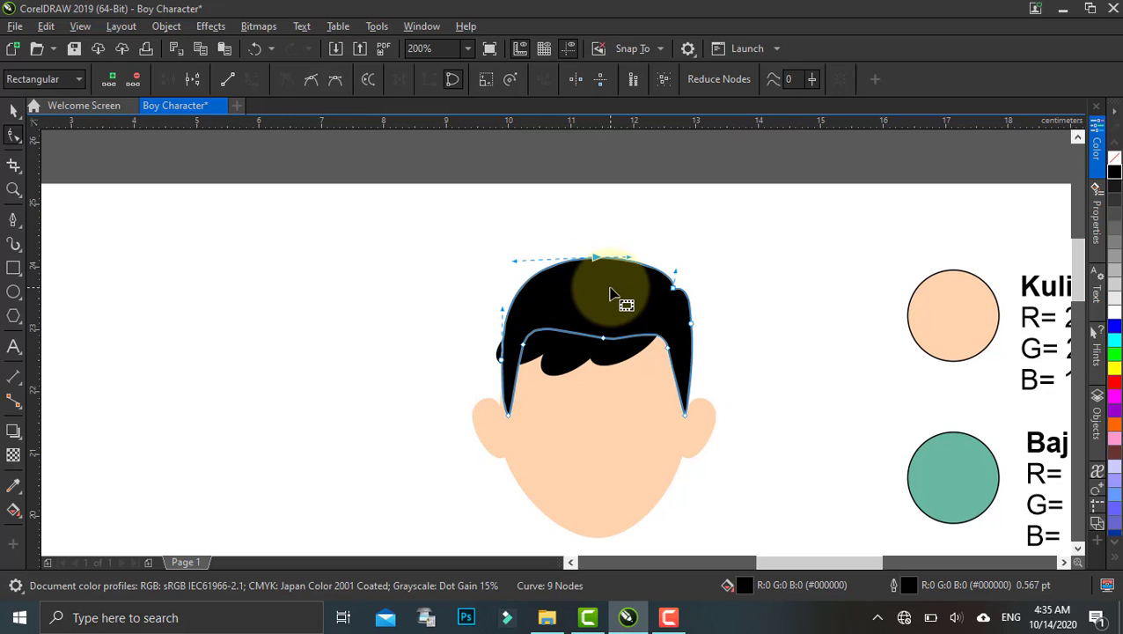
left_click(615, 298)
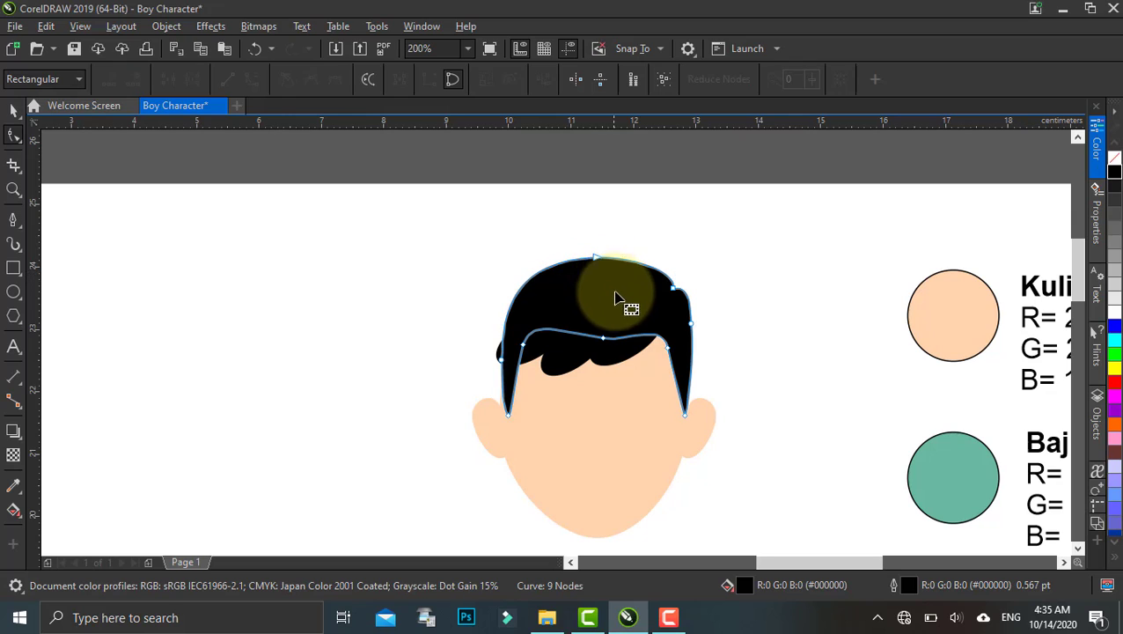
left_click(641, 412)
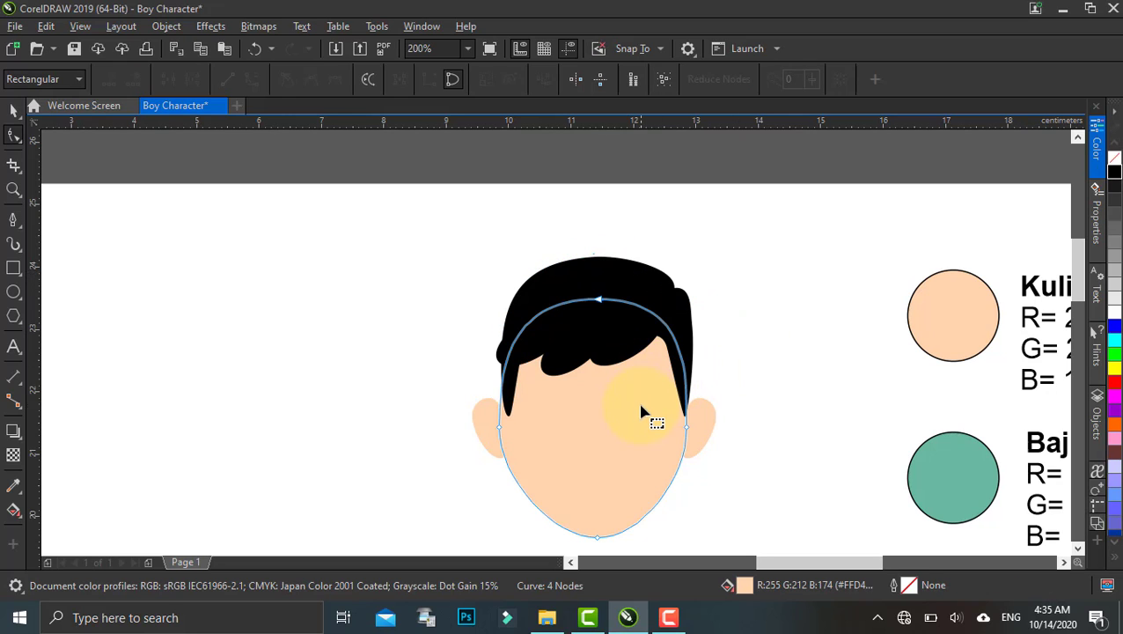
left_click(692, 337)
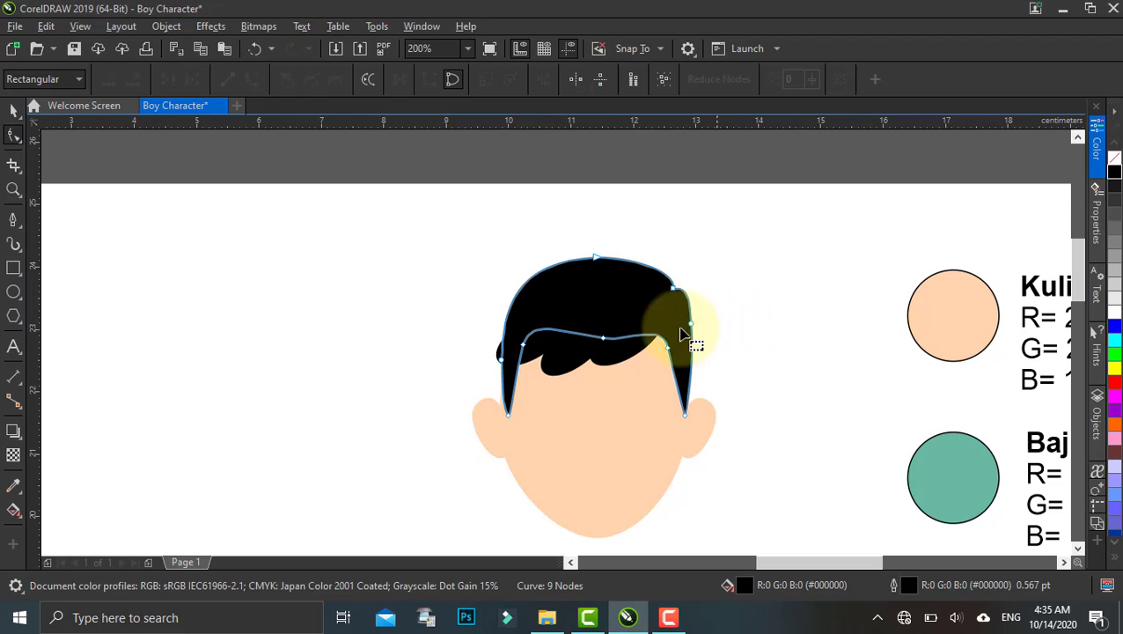
left_click(12, 113)
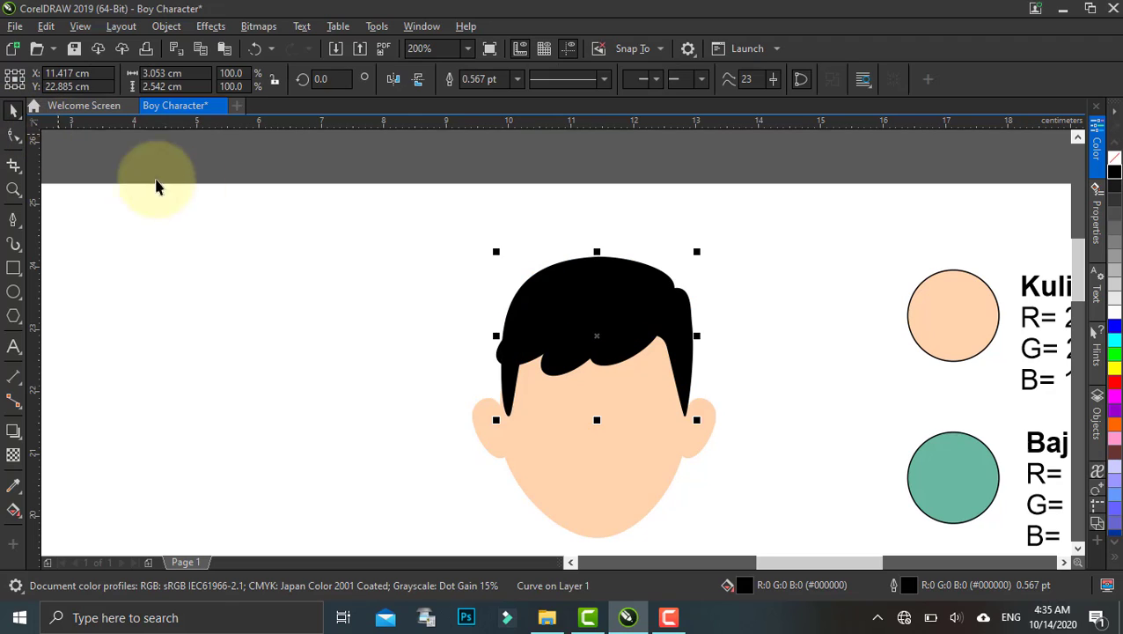
Step: Select the whole head with its ears and hair and place a copy to the left of the original
left_click_drag(309, 269, 363, 238)
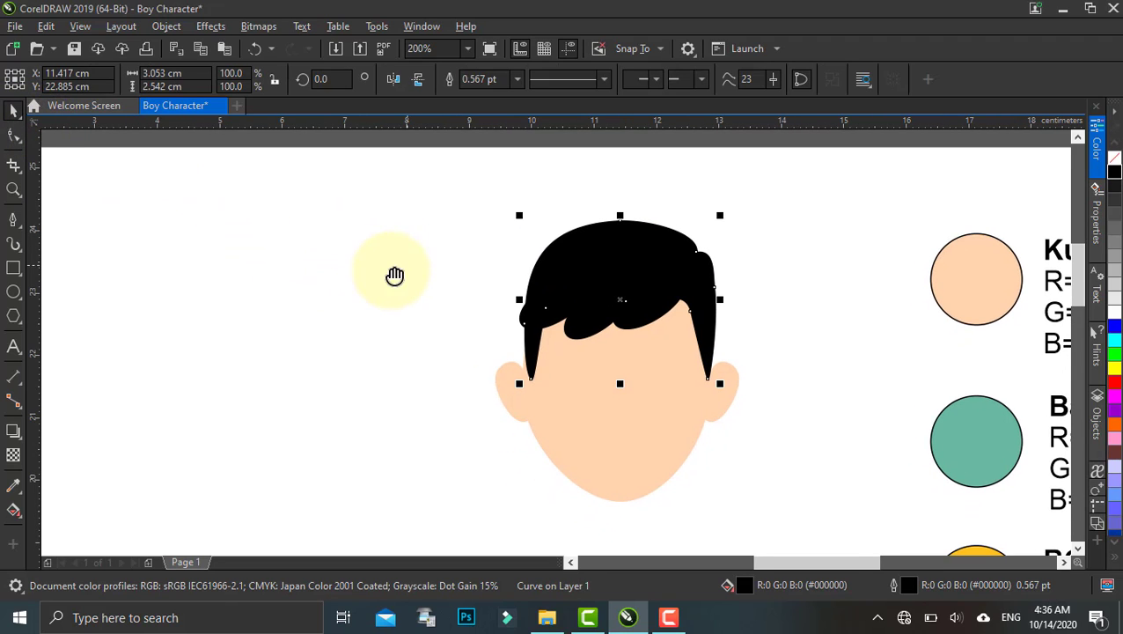
left_click_drag(394, 275, 381, 268)
left_click(434, 196)
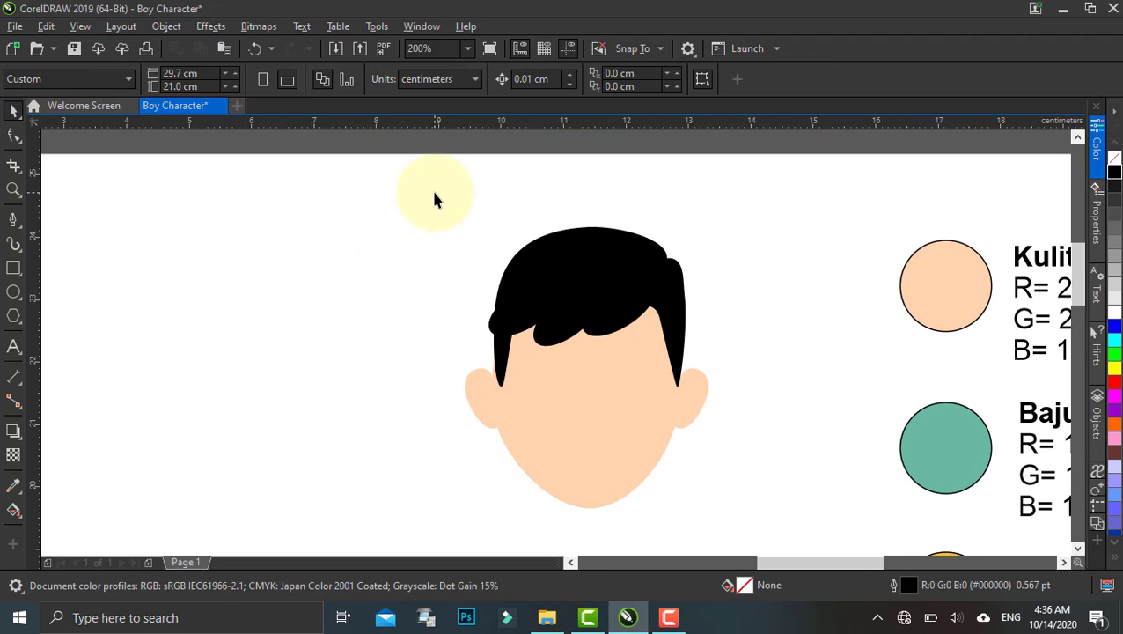
left_click_drag(420, 184, 640, 474)
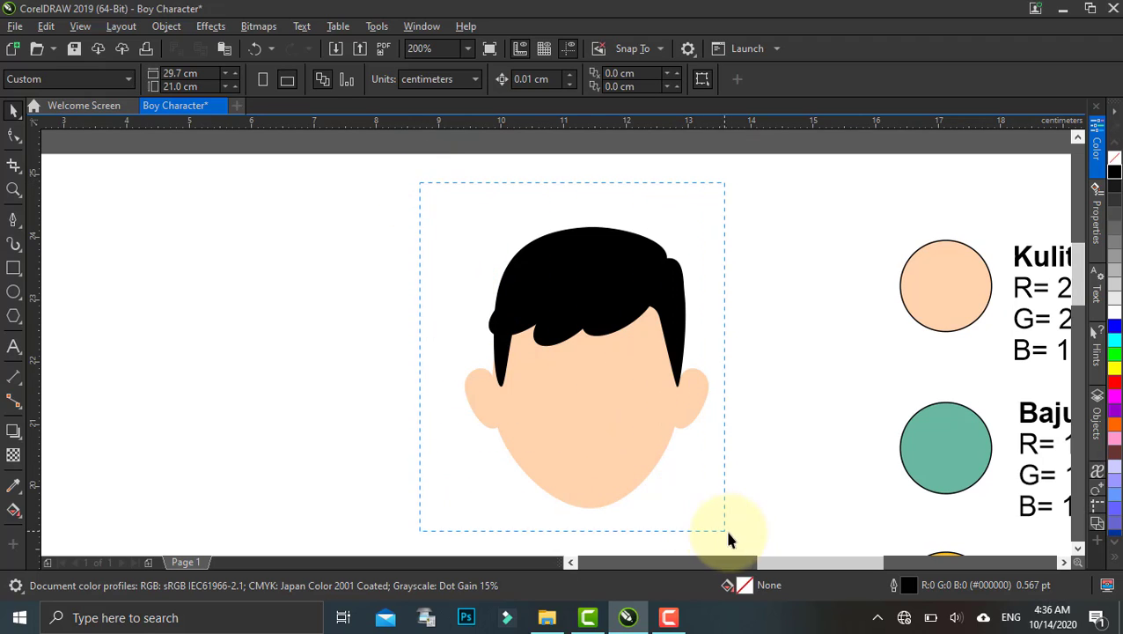
left_click_drag(753, 532, 754, 534)
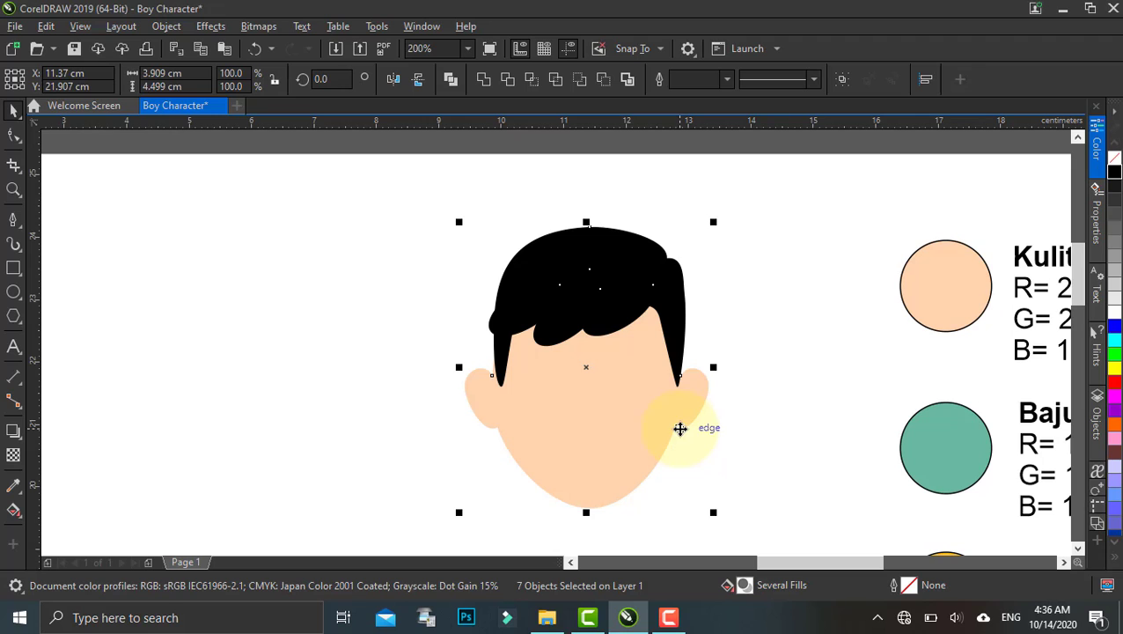
left_click_drag(539, 384, 355, 369)
left_click(412, 214)
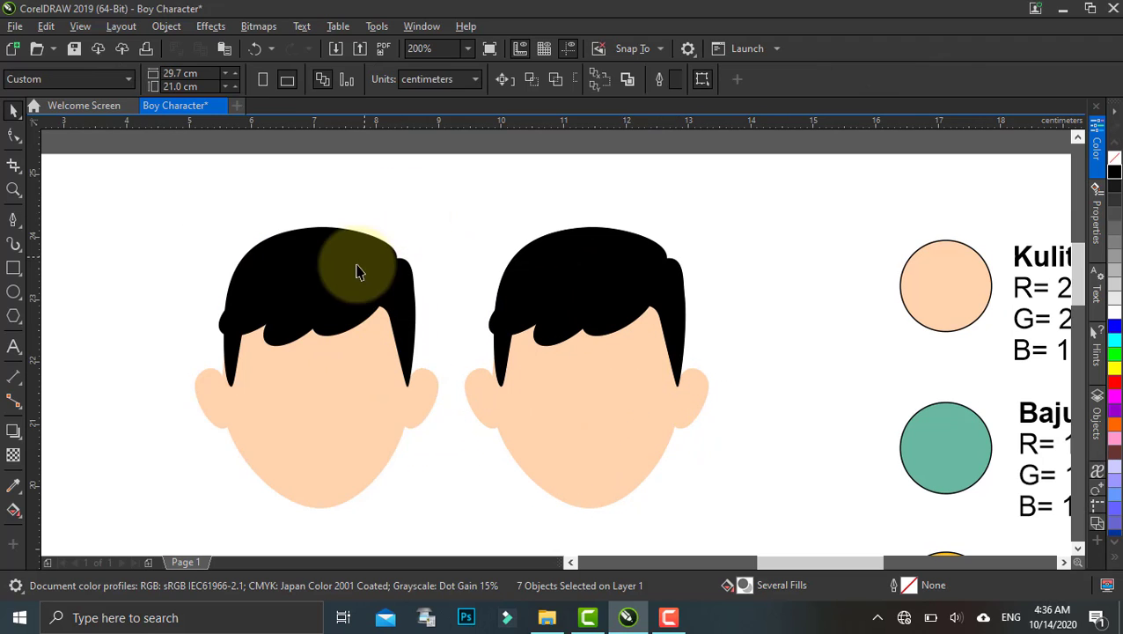
Step: Delete the three fringe ellipses from the copied head, leaving only its main hair shape
left_click(336, 313)
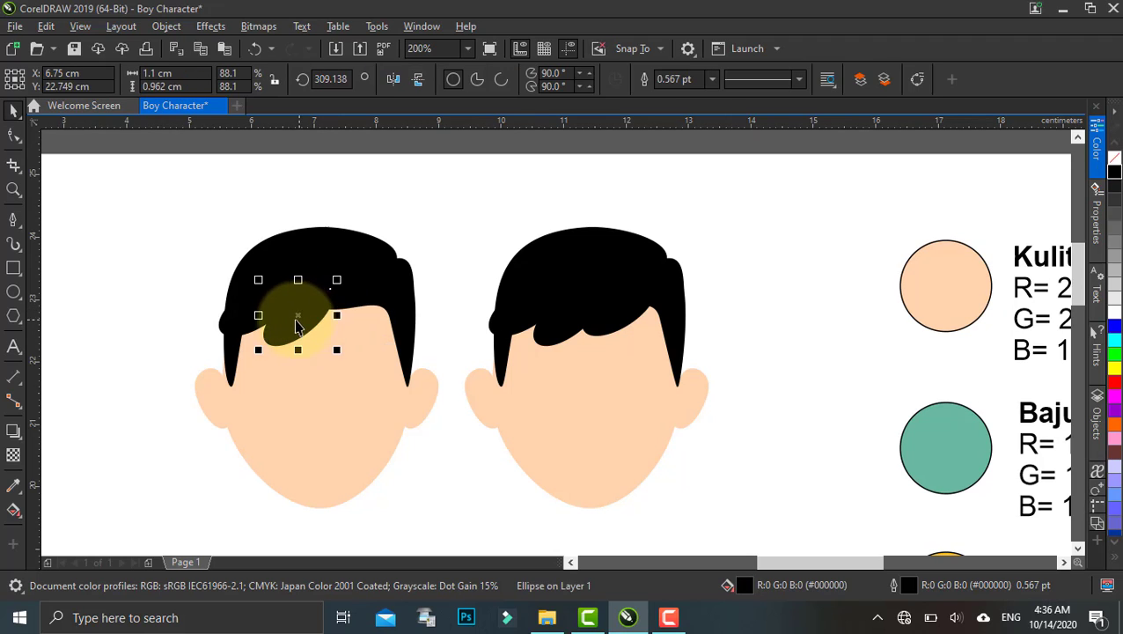
key("Delete")
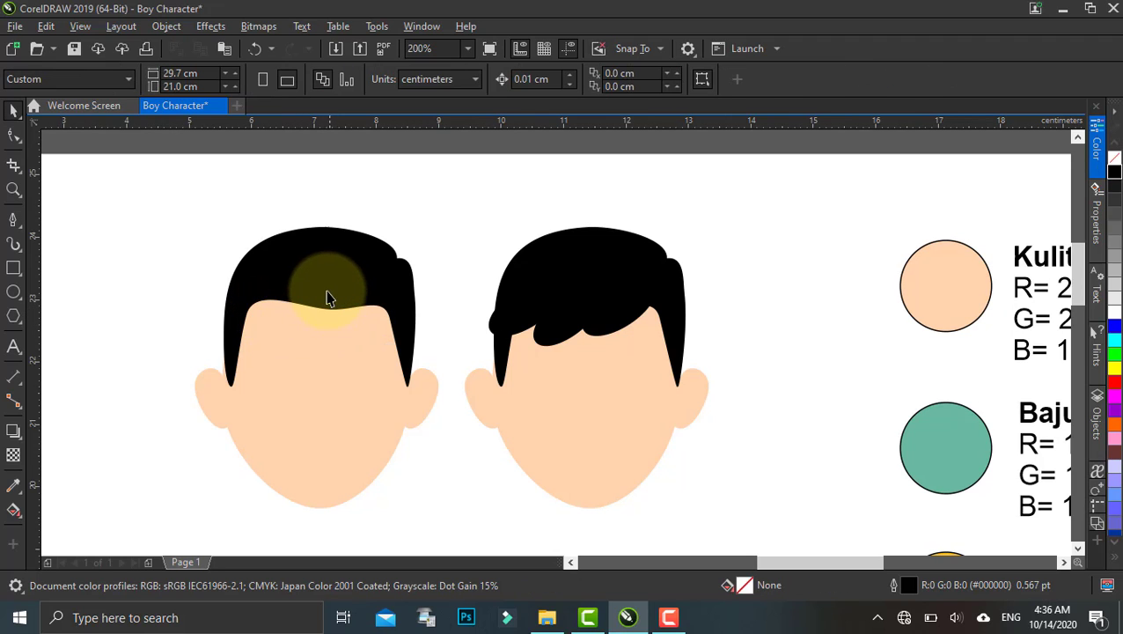
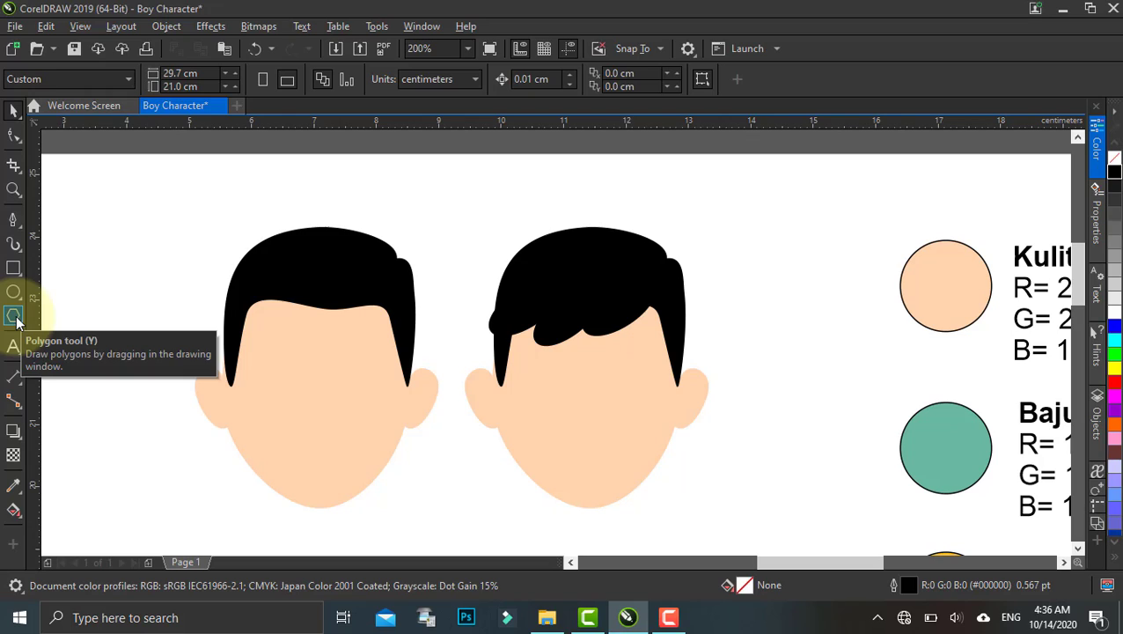
Step: Draw a narrow three-sided polygon about 0.39 cm wide and 1.16 cm high beside the copied head
left_click(16, 321)
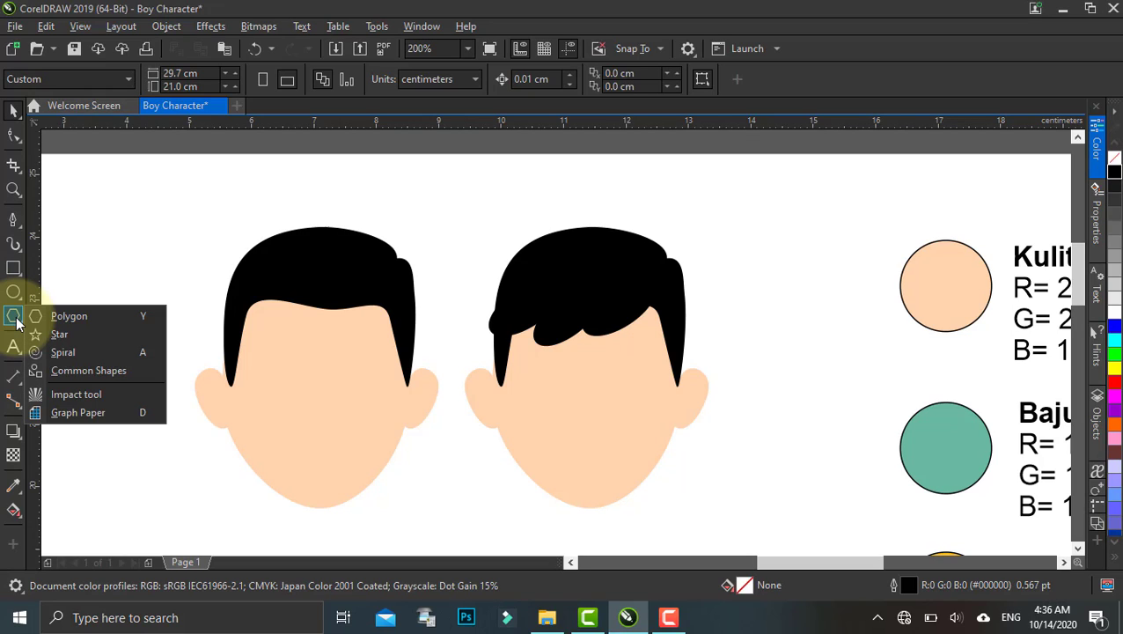
left_click(57, 316)
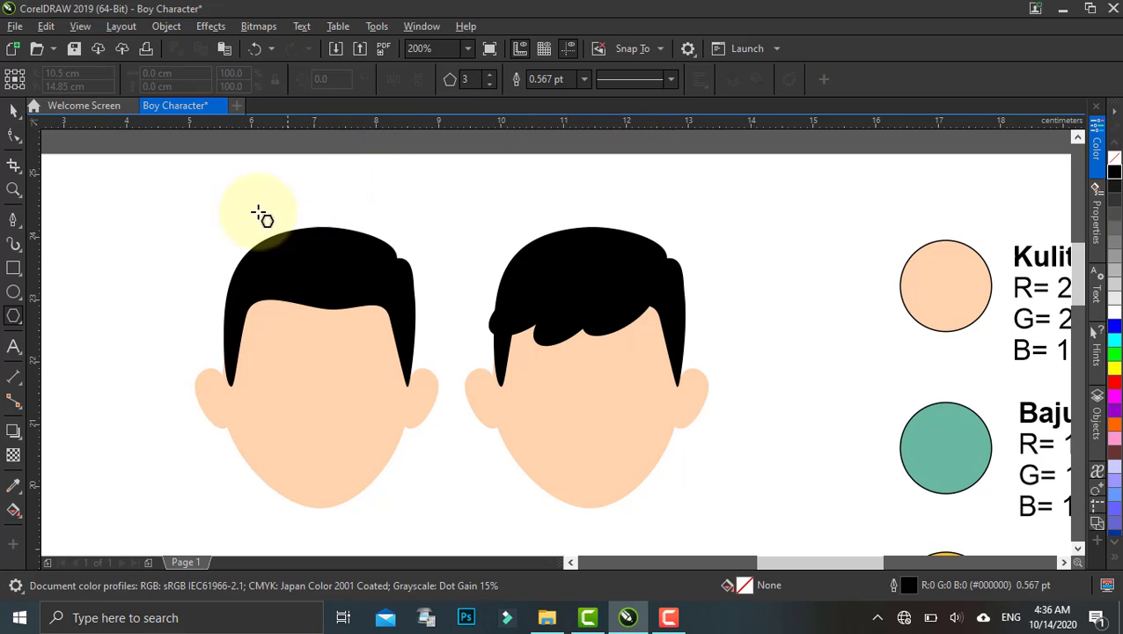
left_click_drag(160, 239, 185, 315)
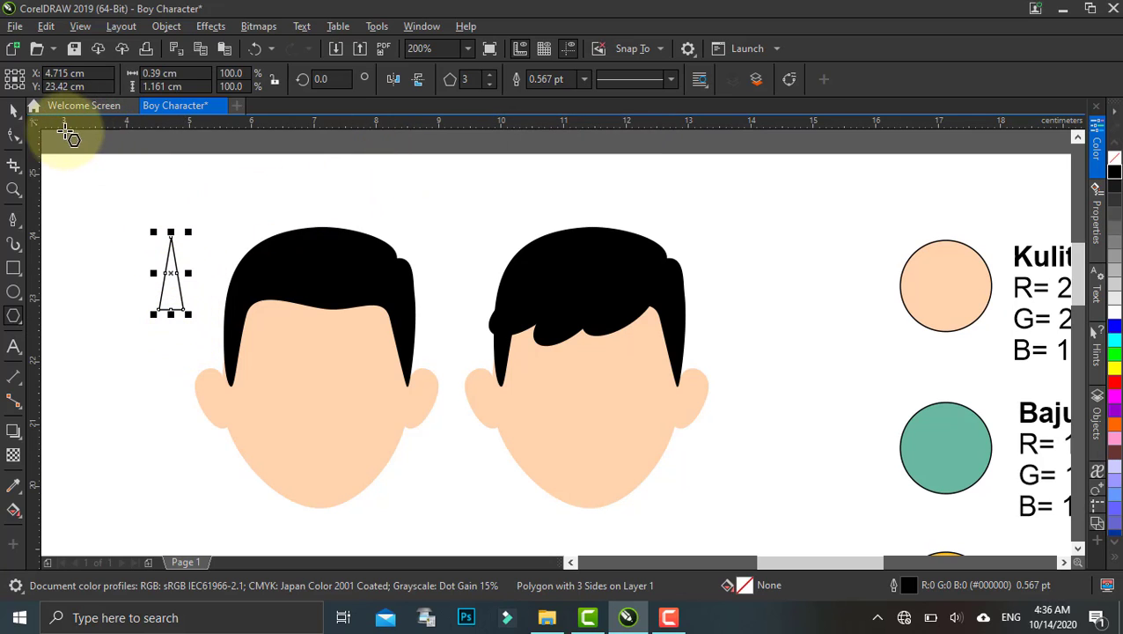
Step: Mirror the narrow triangle vertically so its tip points down and fill it with black
left_click(12, 111)
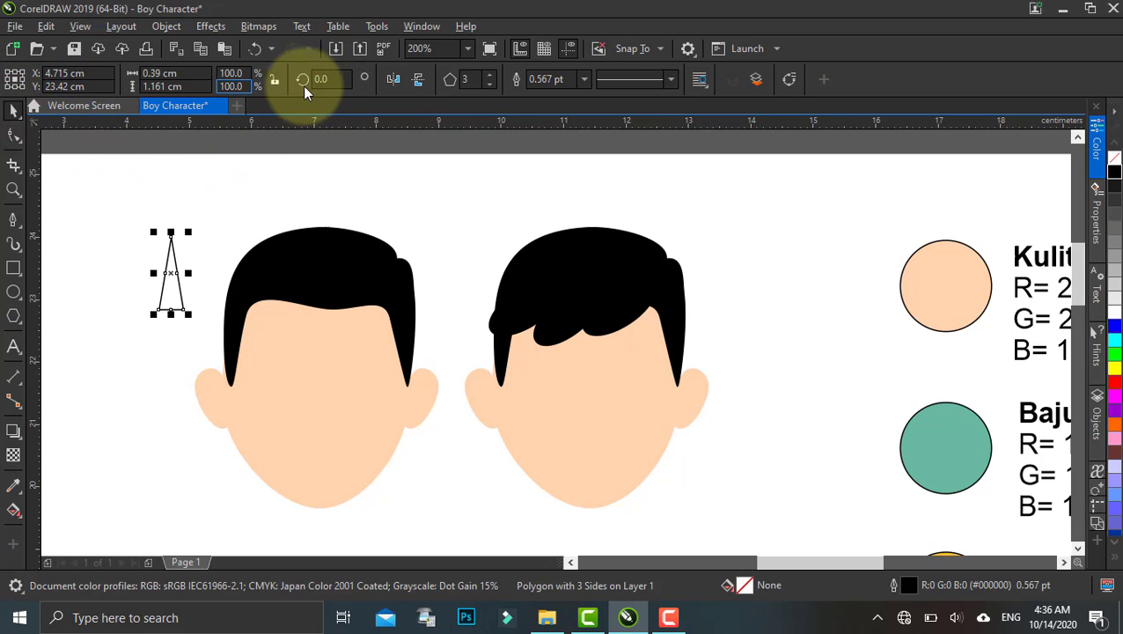
left_click(419, 81)
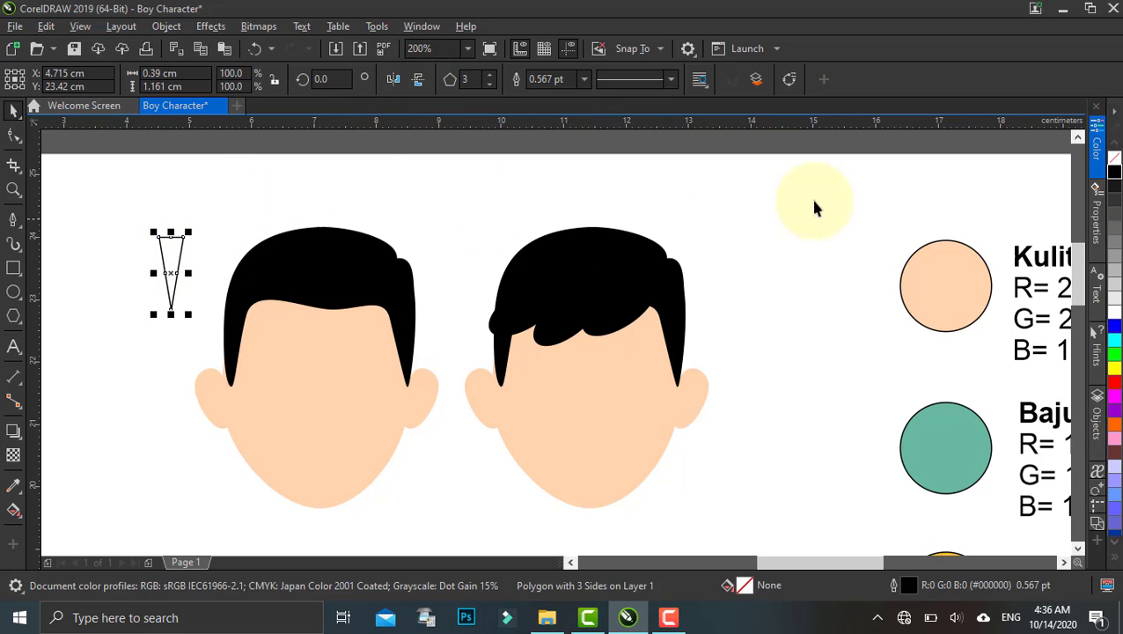
left_click(1115, 172)
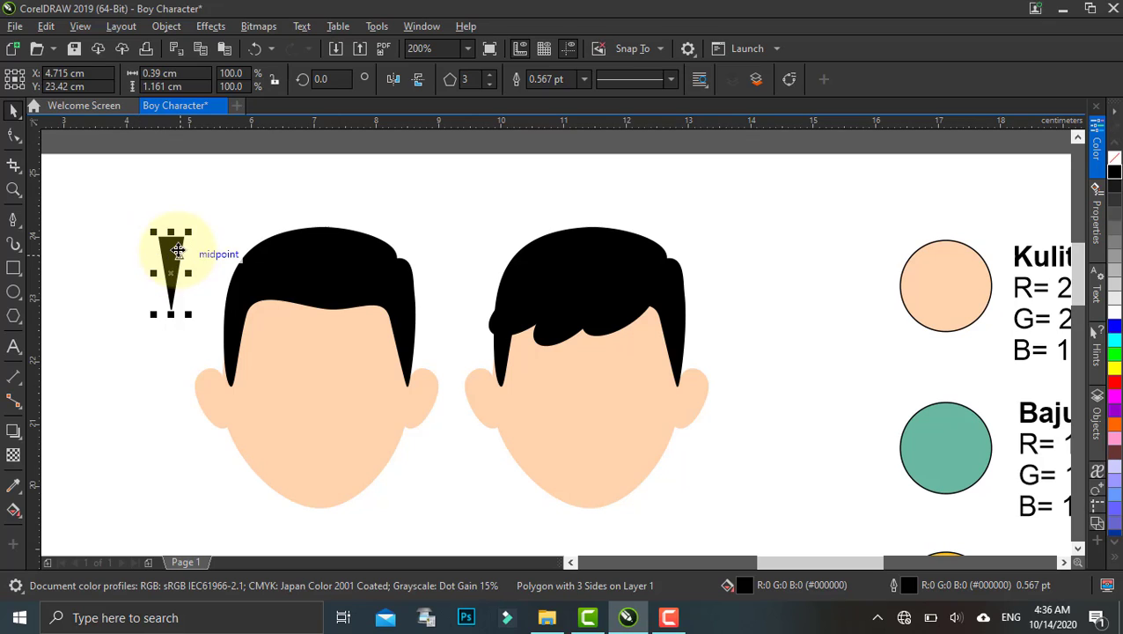
Step: Move the black triangle onto the copied head's hairline and rotate it to about 301° so its tip points down-left from the hair
left_click_drag(178, 251, 361, 327)
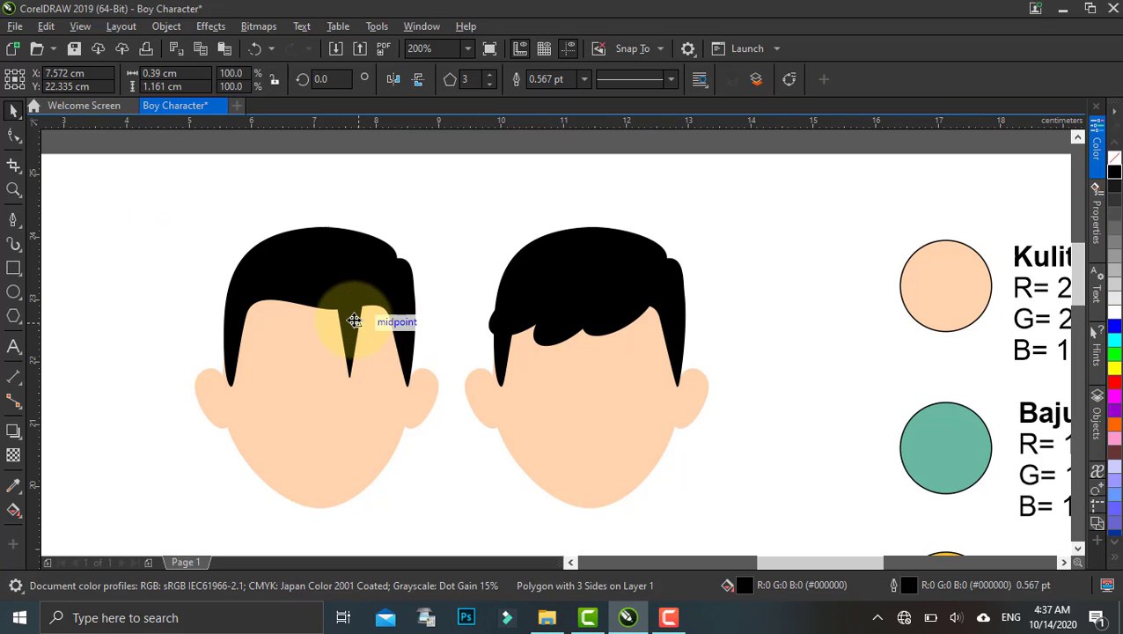
left_click(354, 321)
mouse_move(369, 305)
left_mouse_down()
mouse_move(398, 317)
mouse_move(377, 342)
mouse_move(376, 301)
mouse_move(396, 319)
mouse_move(374, 330)
mouse_move(364, 307)
left_mouse_up()
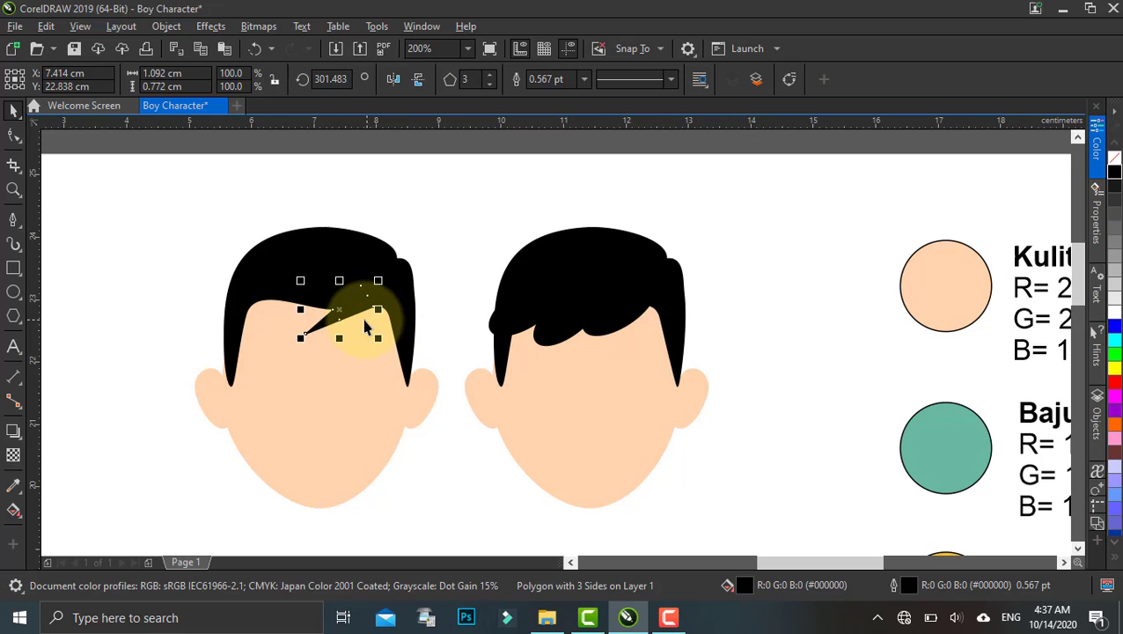
scroll(357, 312, "up", 1)
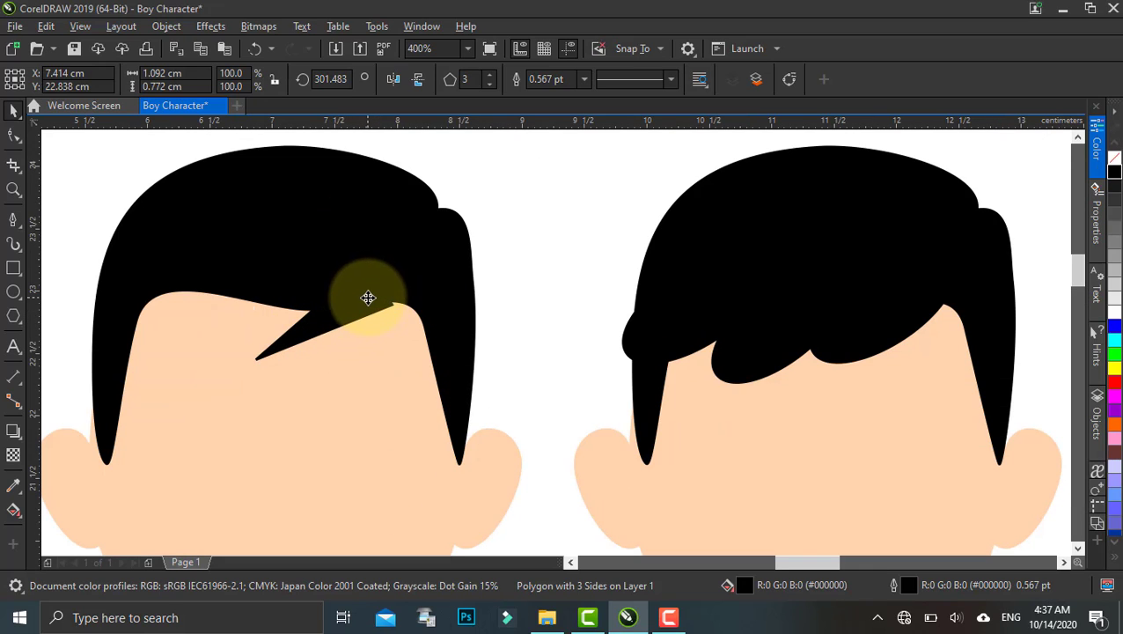
left_click_drag(368, 297, 364, 293)
Step: Convert the triangle to curves and turn the segments at the middle nodes of its two long sides into curves
right_click(361, 282)
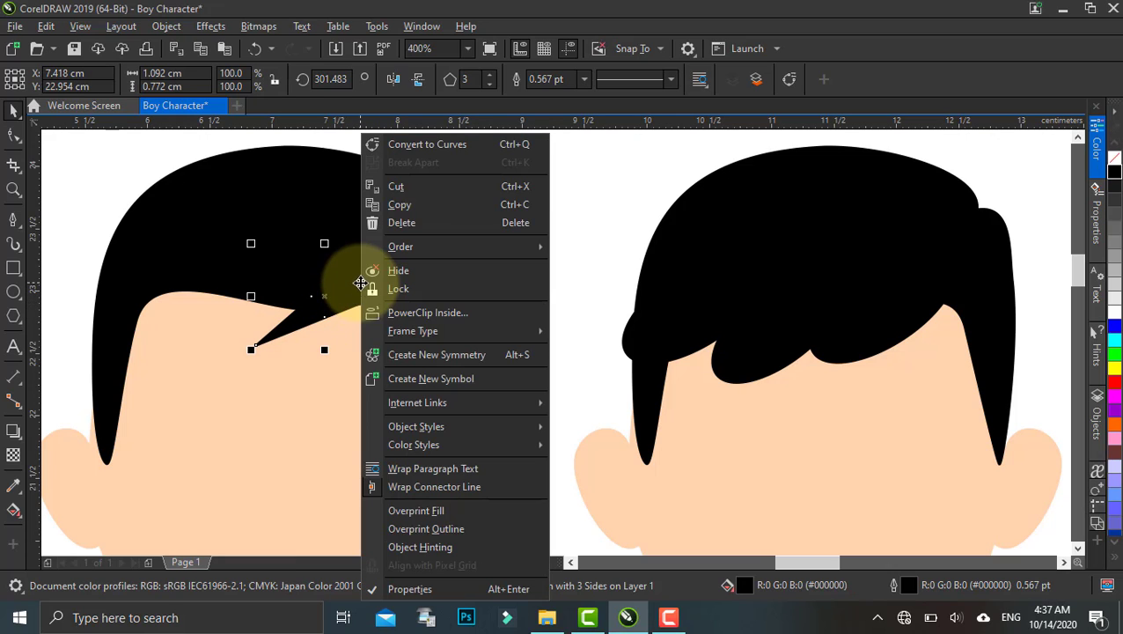
left_click(407, 142)
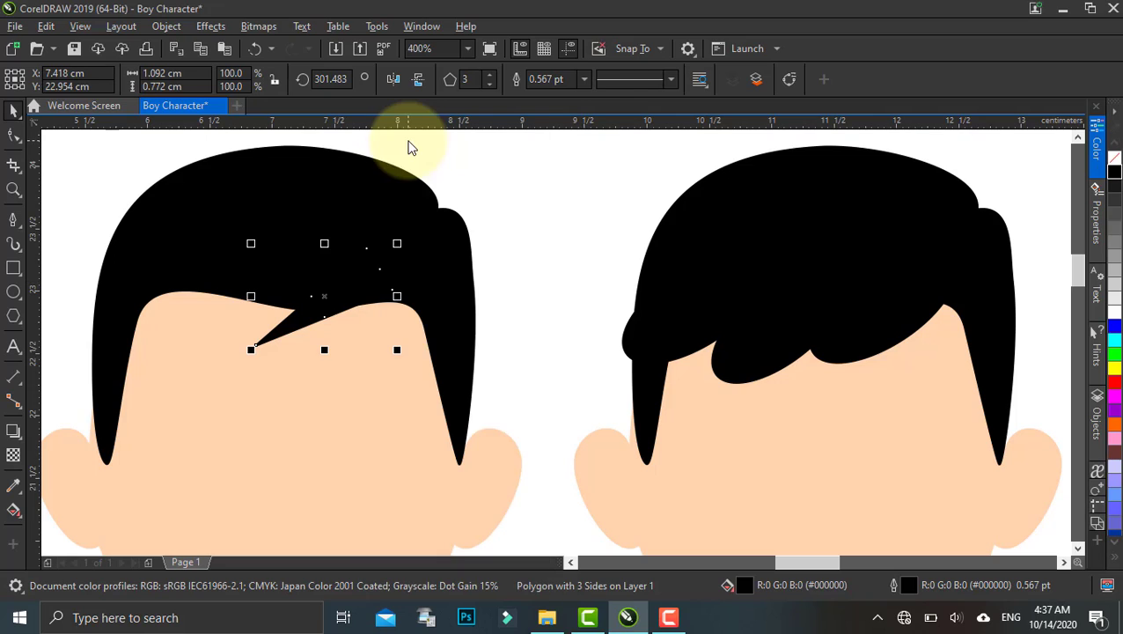
left_click(14, 137)
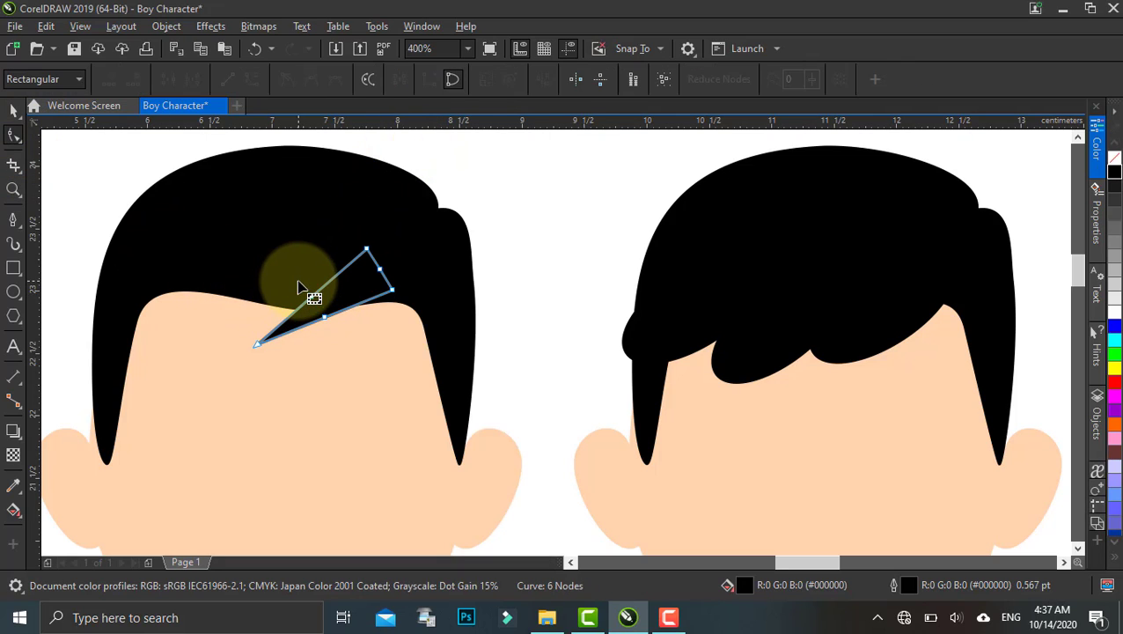
left_click_drag(299, 282, 323, 306)
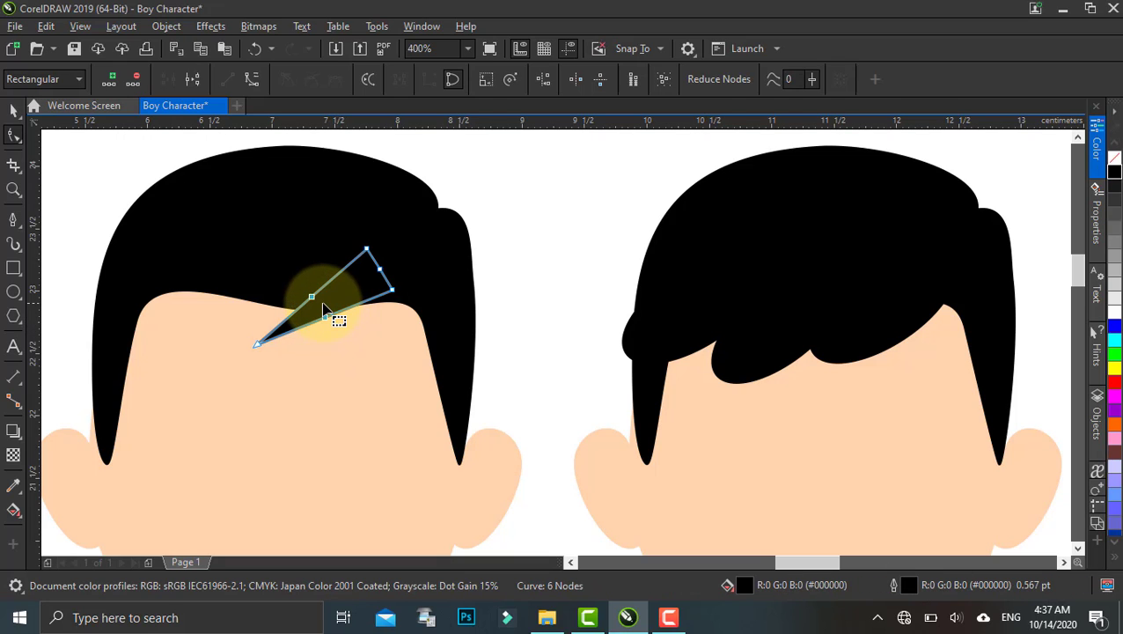
left_click(251, 81)
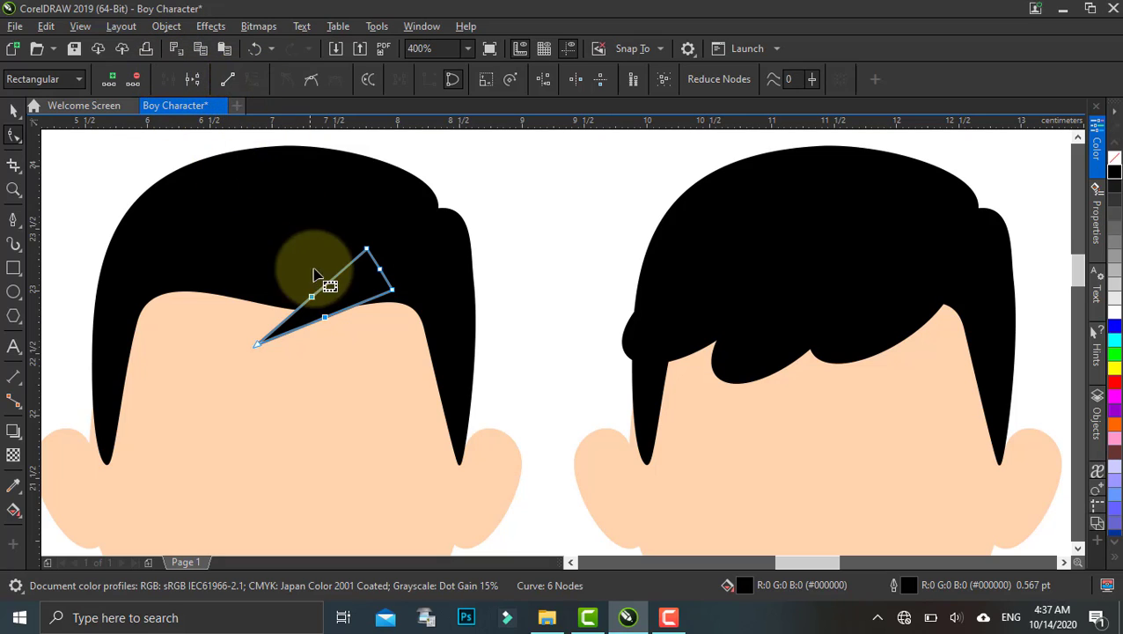
Step: Shift the strand's two middle side nodes to the right and slightly down to bend it into a curved lock
left_click_drag(341, 328, 342, 323)
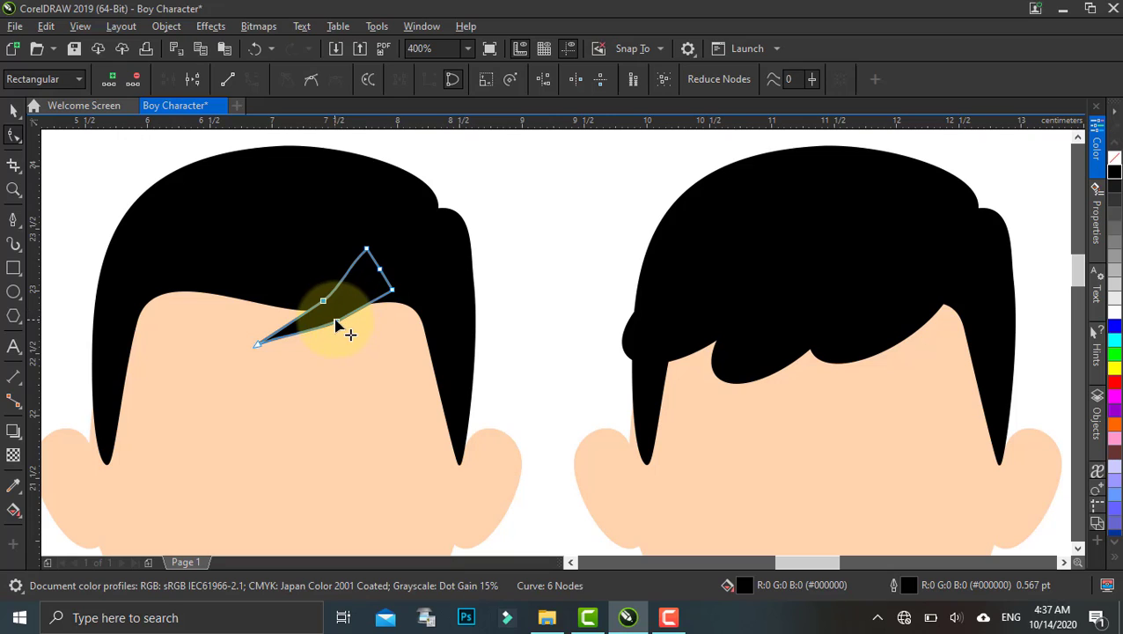
left_click(344, 329)
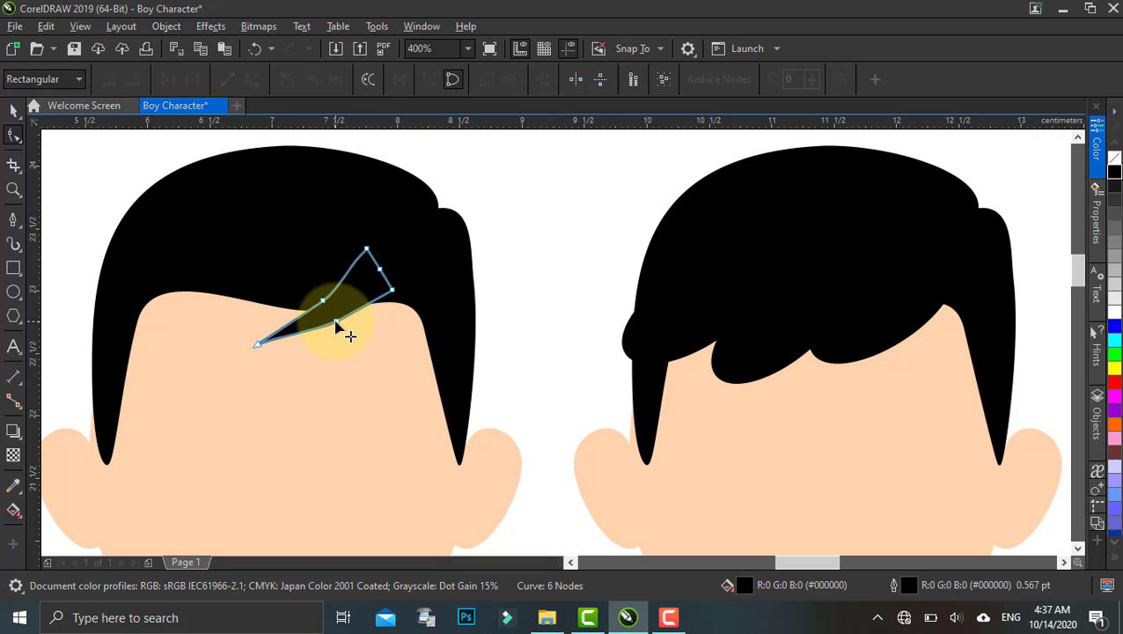
mouse_move(336, 324)
left_mouse_down()
mouse_move(348, 327)
mouse_move(338, 327)
left_mouse_up()
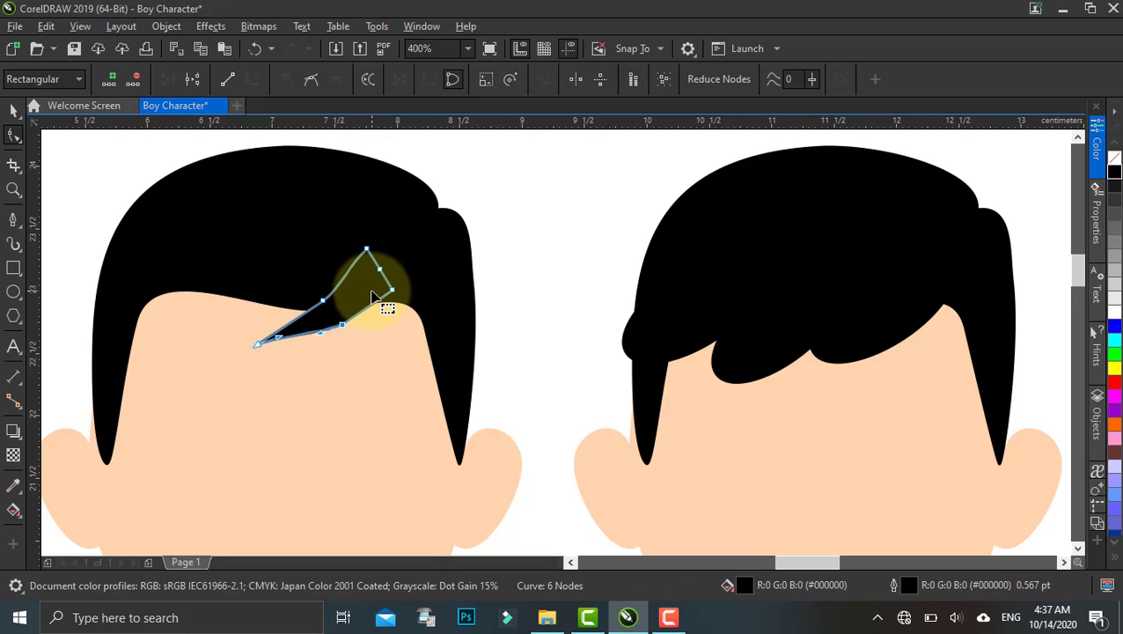
left_click(374, 240)
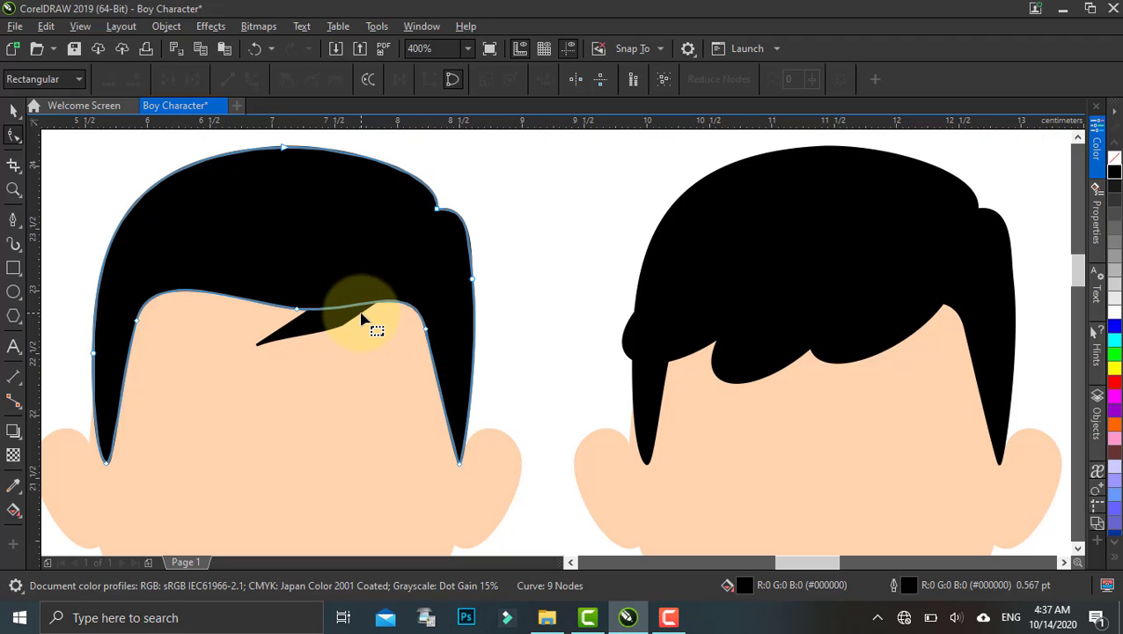
scroll(344, 319, "down", 2)
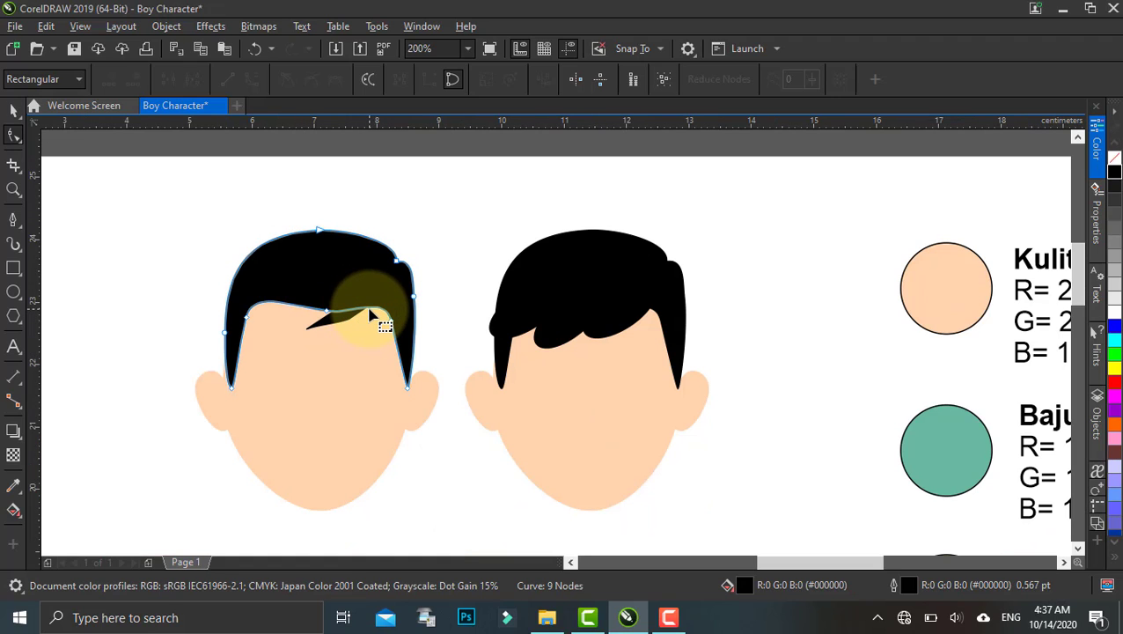
scroll(368, 313, "up", 2)
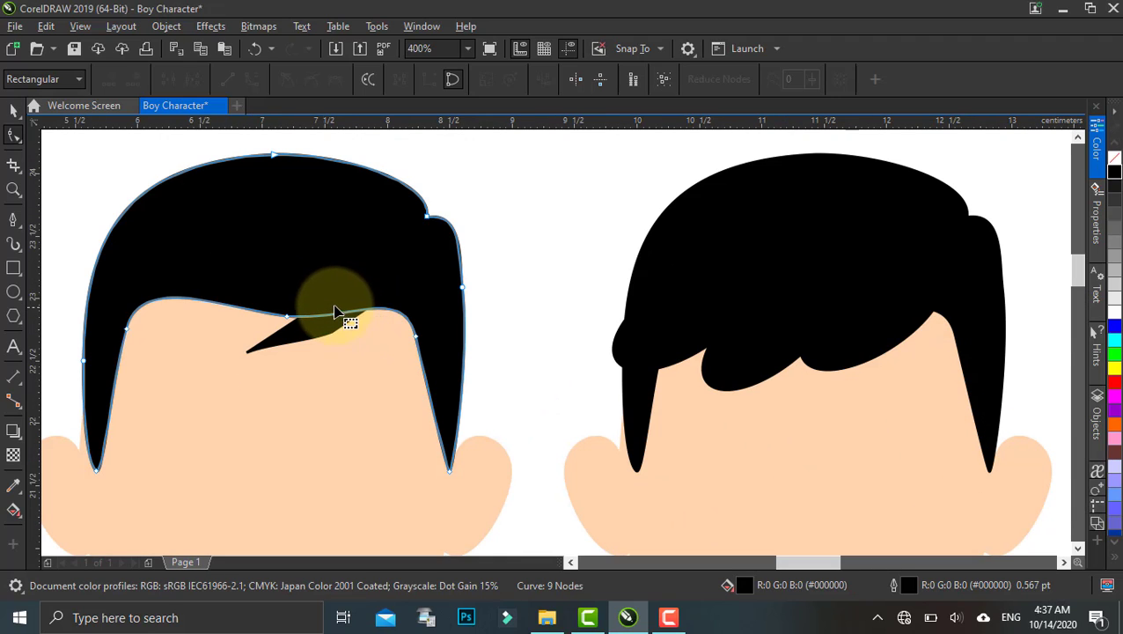
Step: Place a copy of the hair strand to its left along the hairline, rotate it to about 359° and nudge it into place
left_click(16, 109)
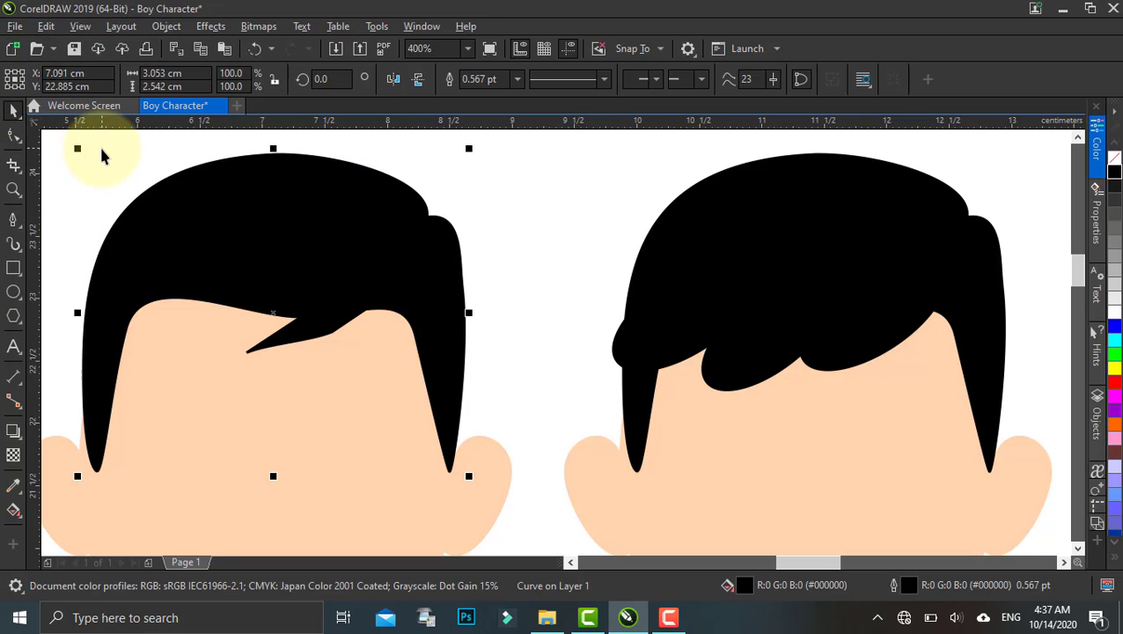
left_click(348, 295)
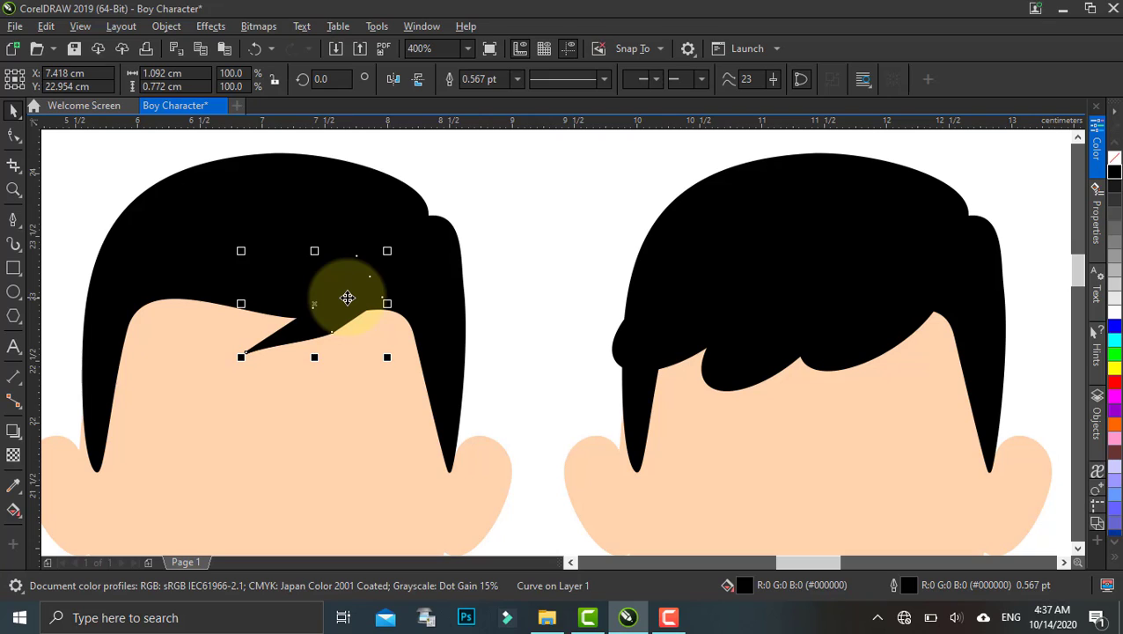
left_click_drag(348, 298, 288, 304)
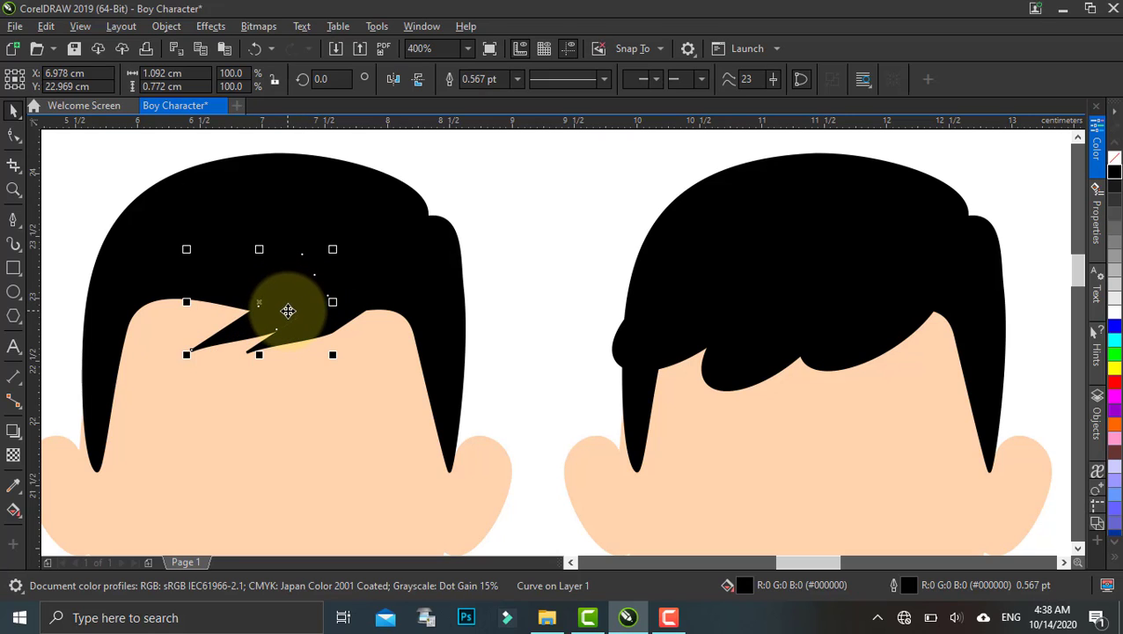
left_click(214, 345)
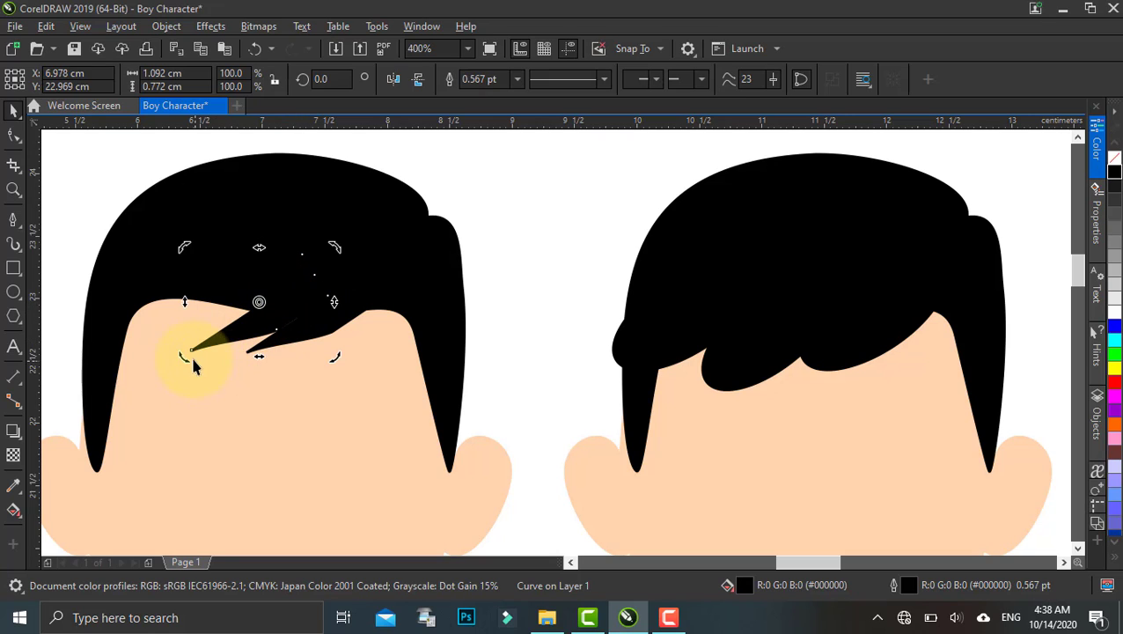
left_click_drag(186, 357, 189, 355)
left_click(247, 317)
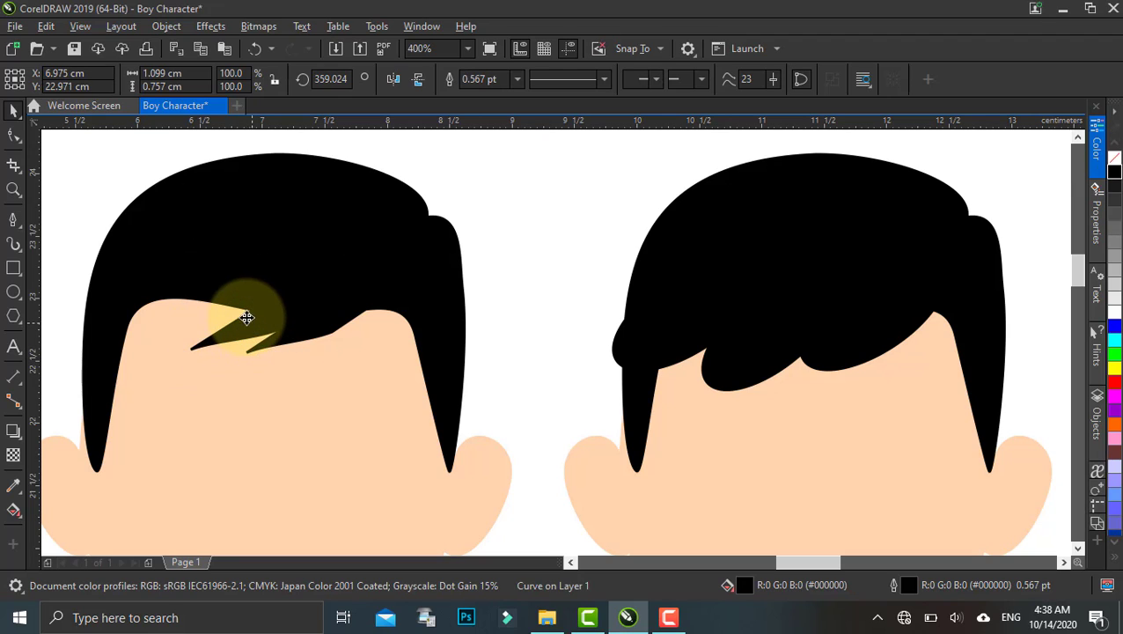
left_click_drag(284, 296, 293, 301)
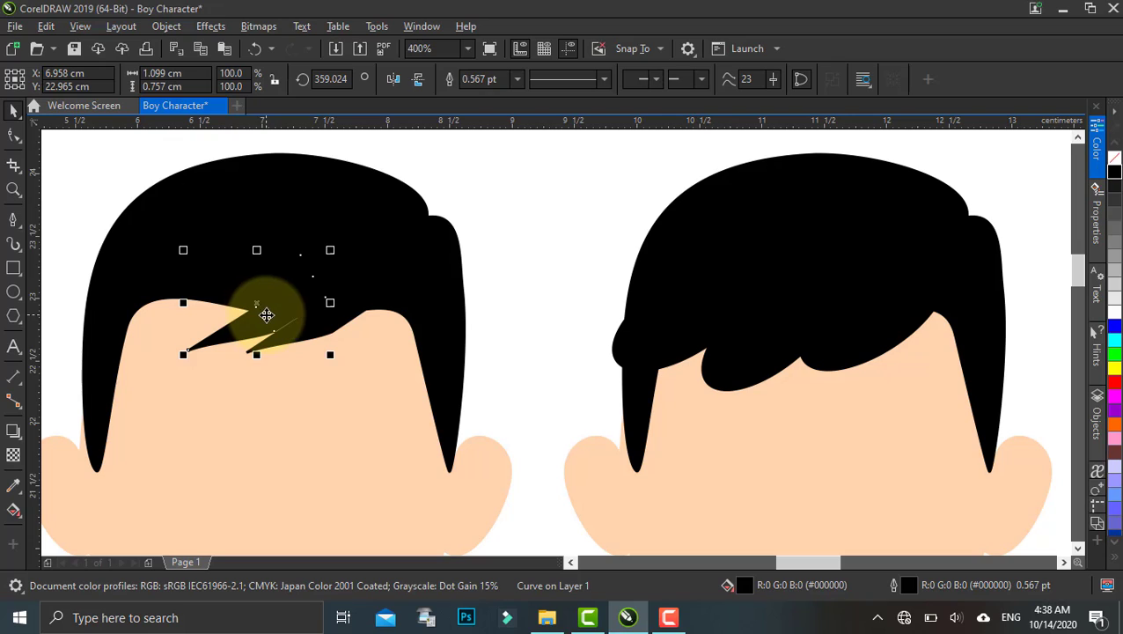
Step: Repeat the strand duplication to add two more strands further left along the hairline
key("ctrl+d")
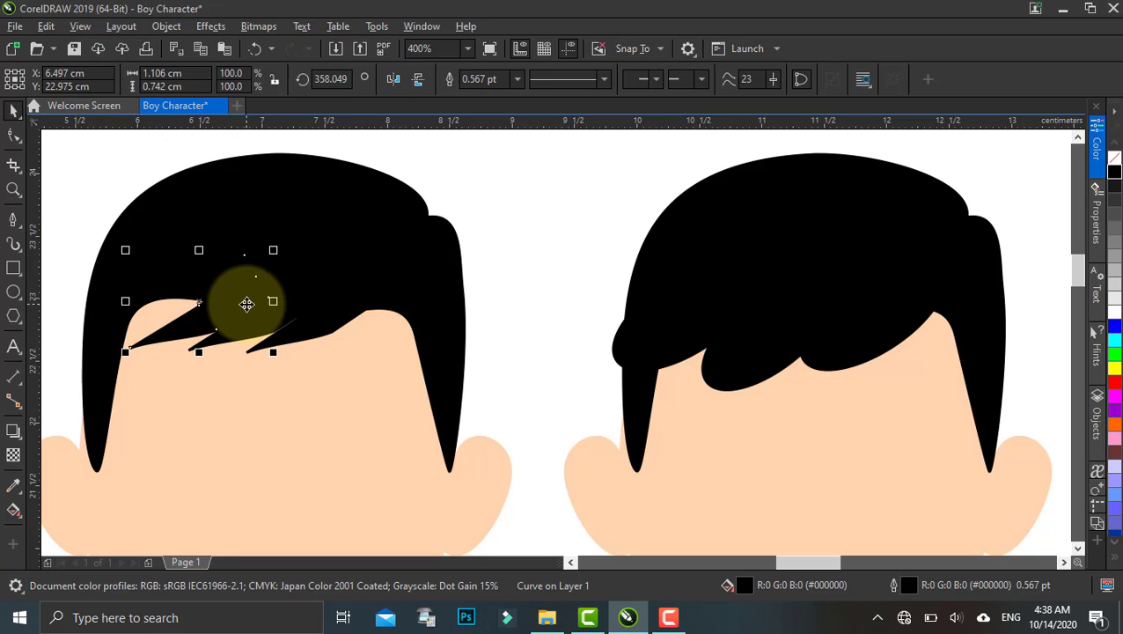
key("ctrl+z")
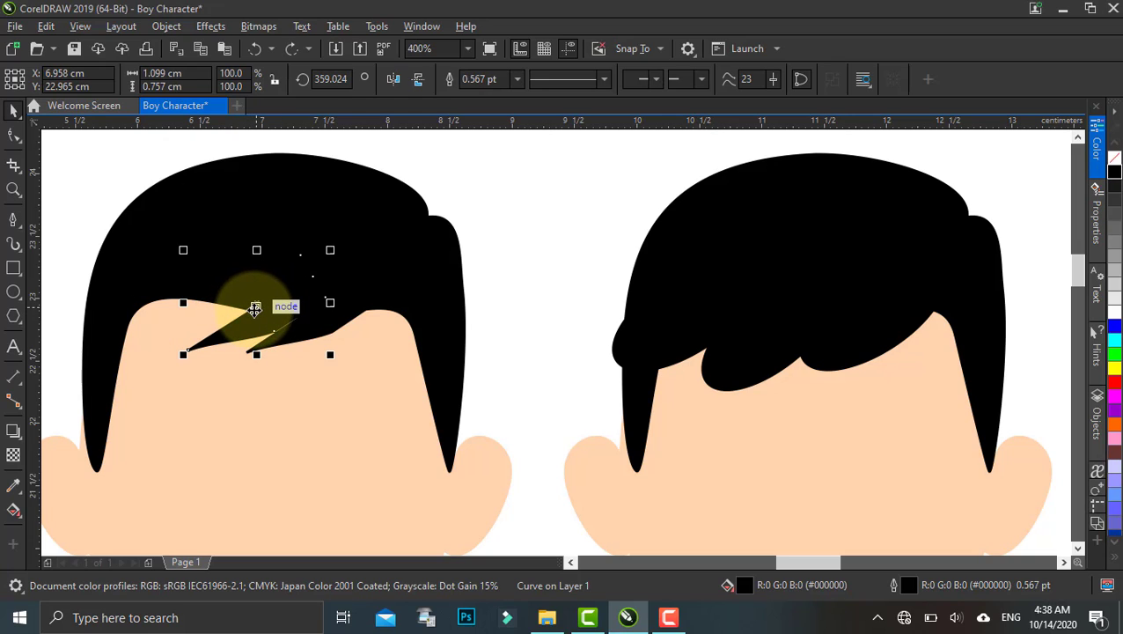
key("ctrl+d")
key("ctrl+d")
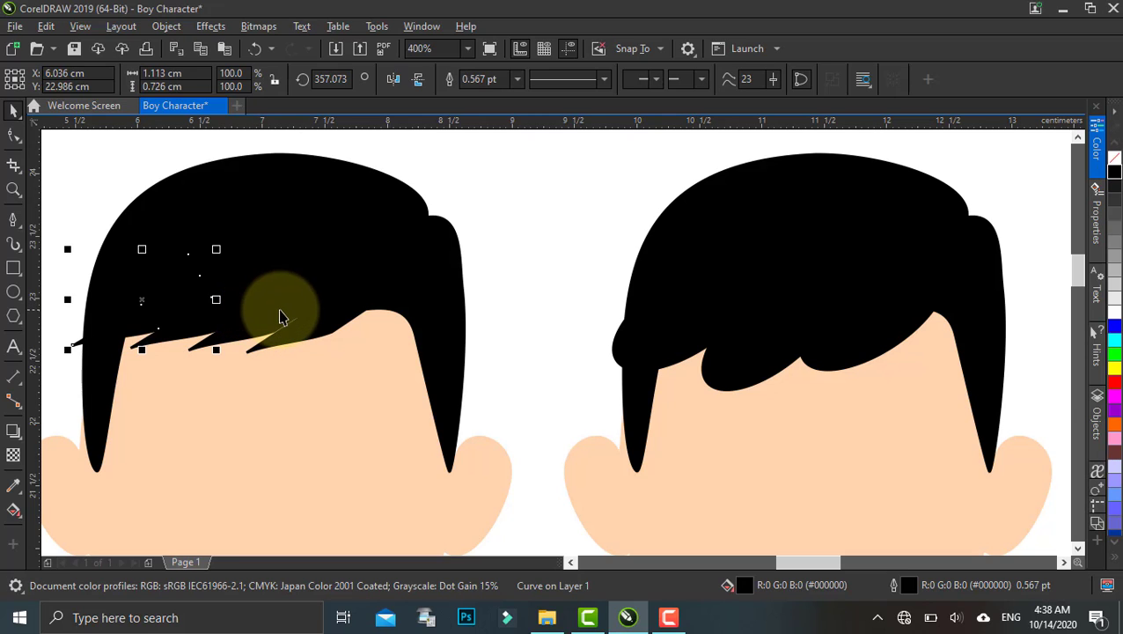
Step: Lower the second strand, shift the rightmost one to the right and rotate the third to about 4° to vary the fringe
scroll(346, 322, "down", 1)
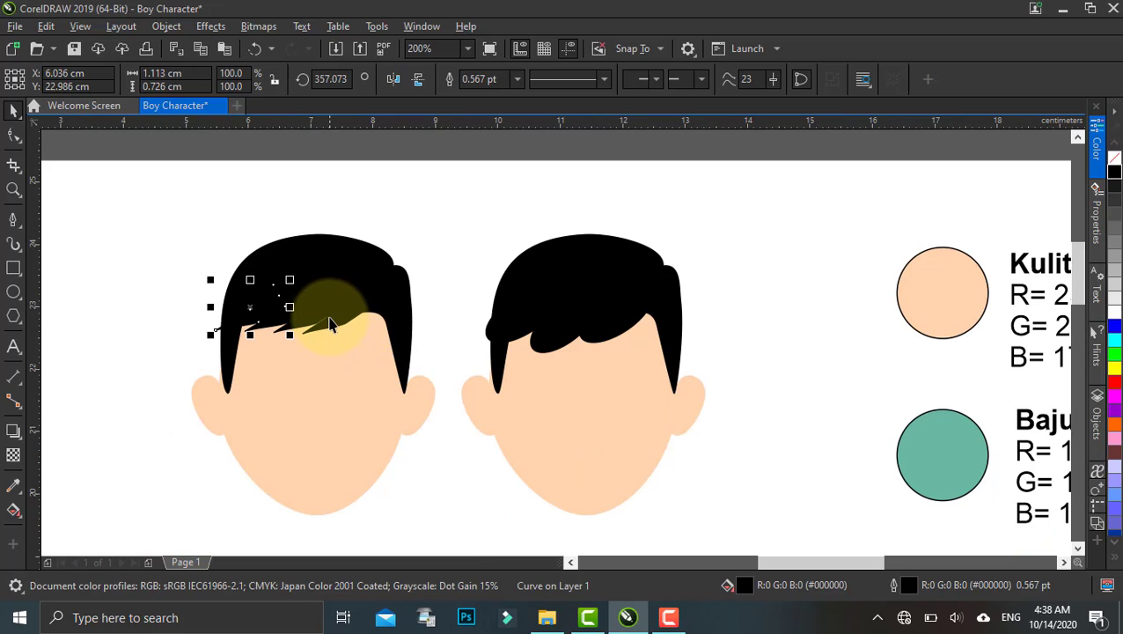
scroll(346, 333, "up", 1)
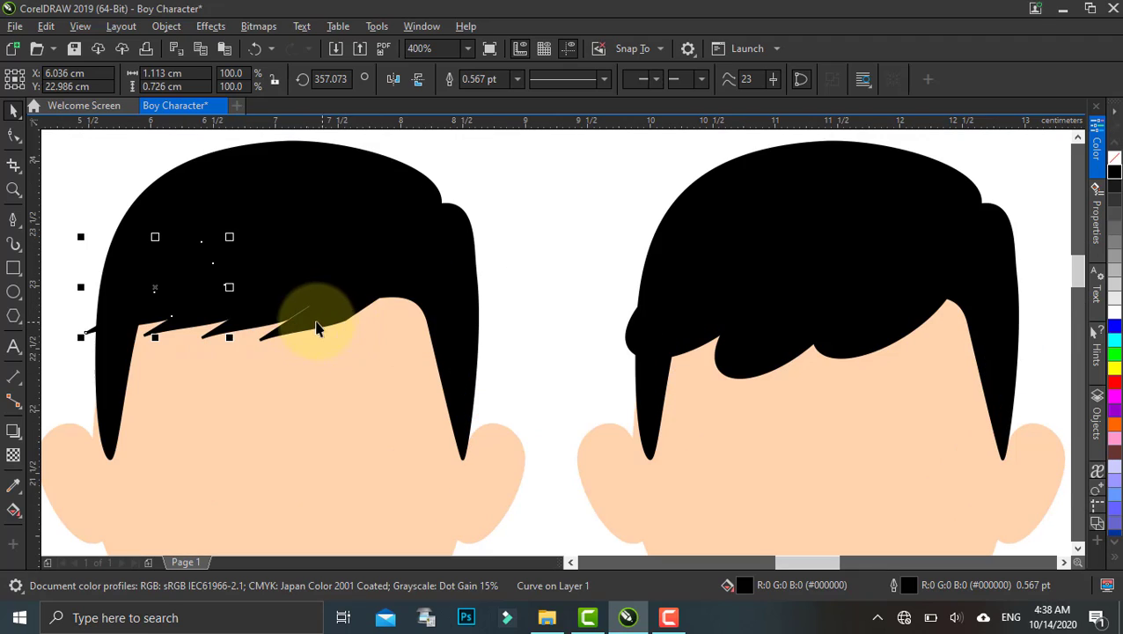
left_click(200, 327)
left_click_drag(201, 335, 243, 341)
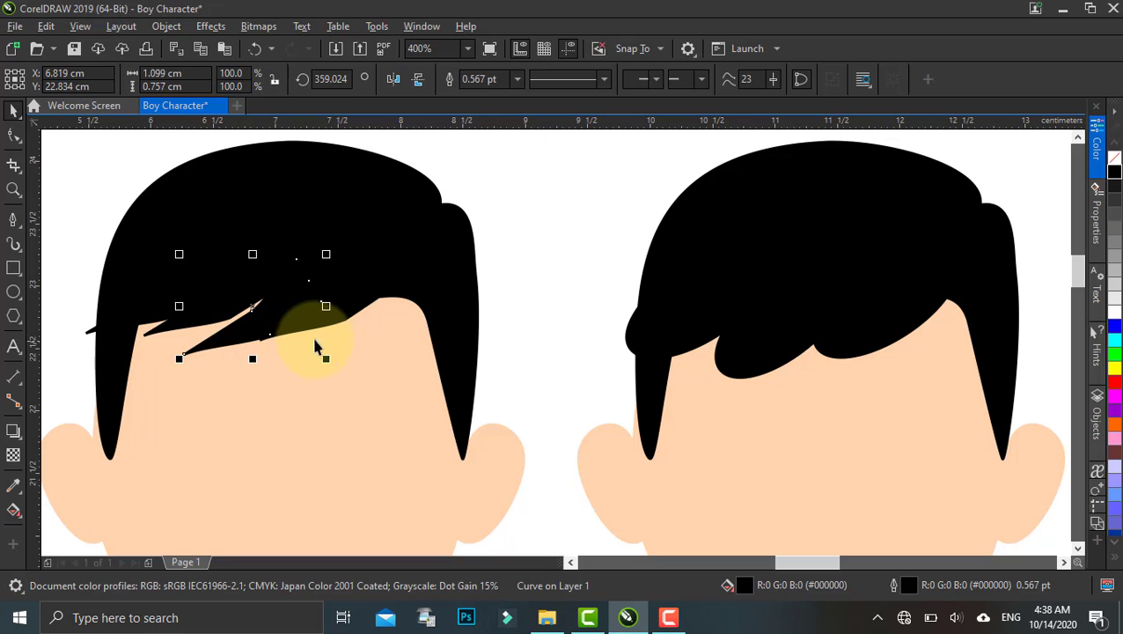
left_click_drag(339, 326, 156, 343)
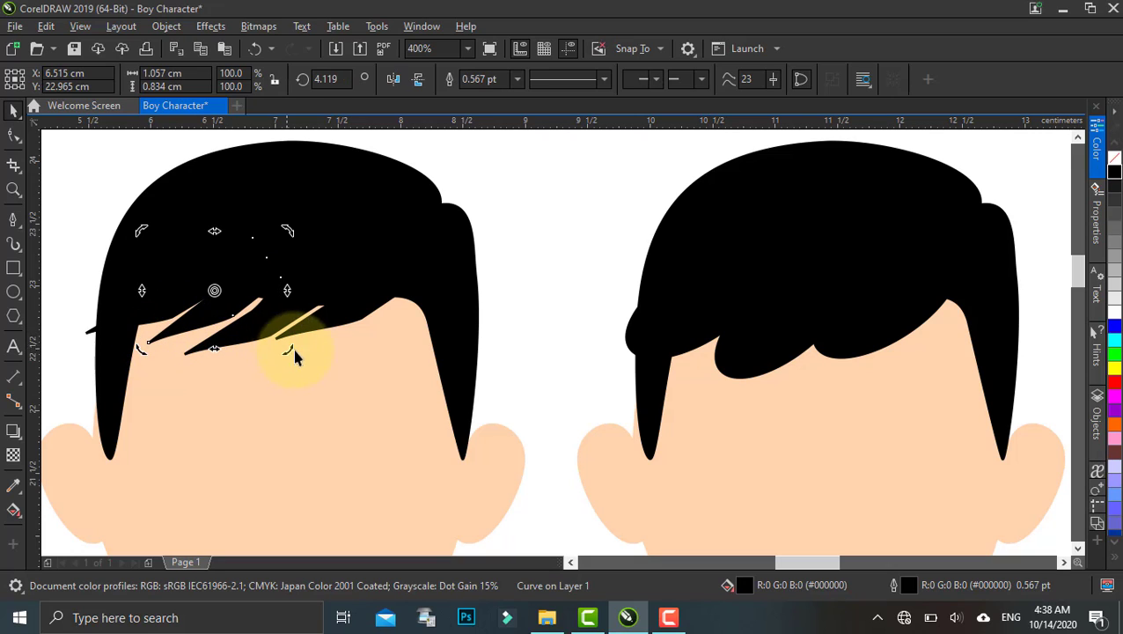
Step: Rotate the rightmost fringe strand to about 9.6° so its tip points further down
left_click(326, 319)
left_click(326, 319)
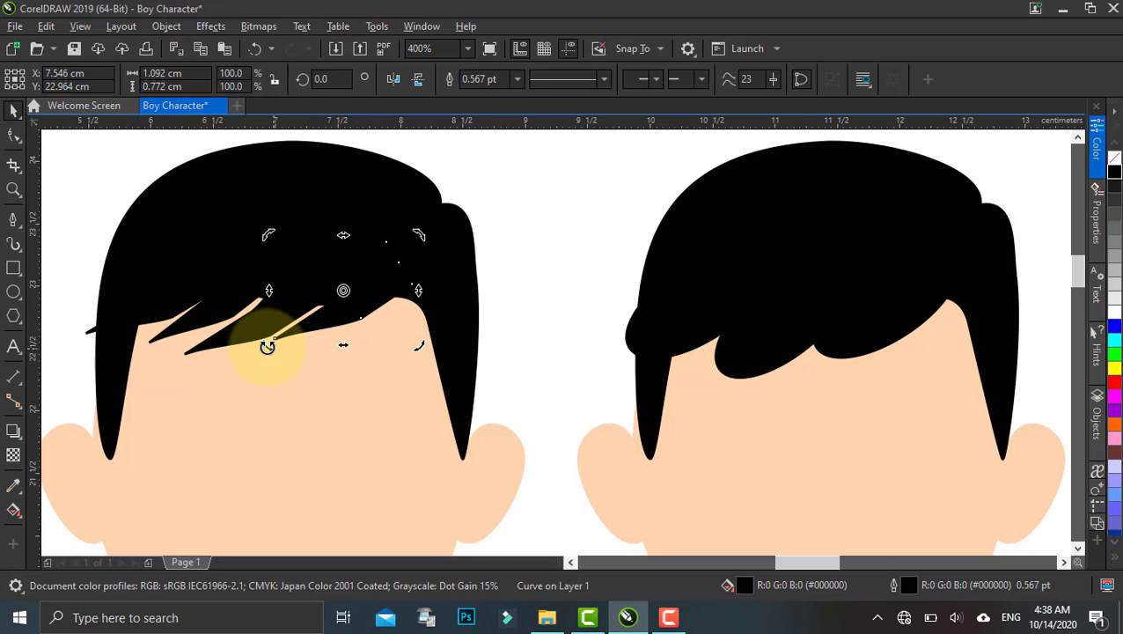
left_click_drag(273, 347, 280, 355)
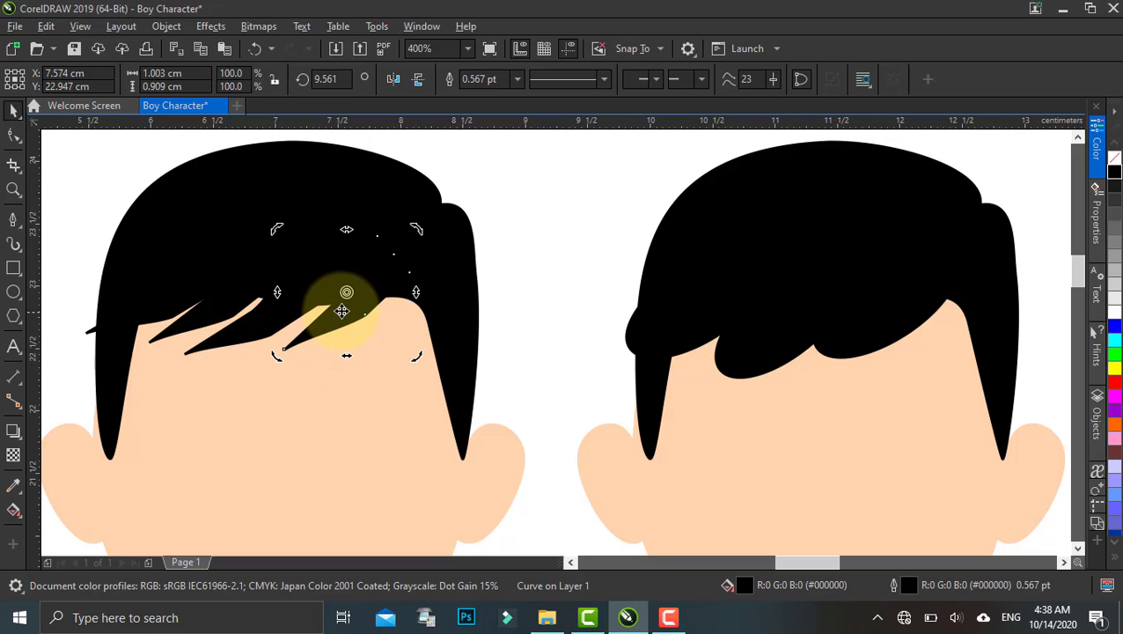
Step: Shift the rightmost fringe strand slightly down and left, rotate it to about 14° and nudge it along the hairline
mouse_move(341, 313)
left_mouse_down()
mouse_move(331, 323)
mouse_move(338, 298)
left_mouse_up()
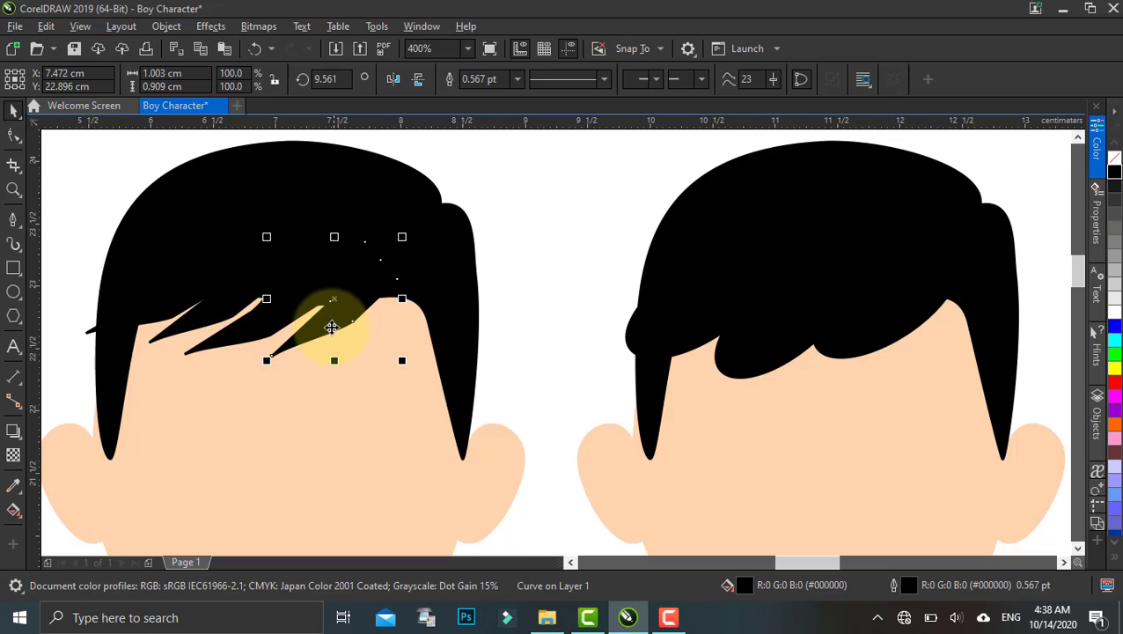
left_click(328, 318)
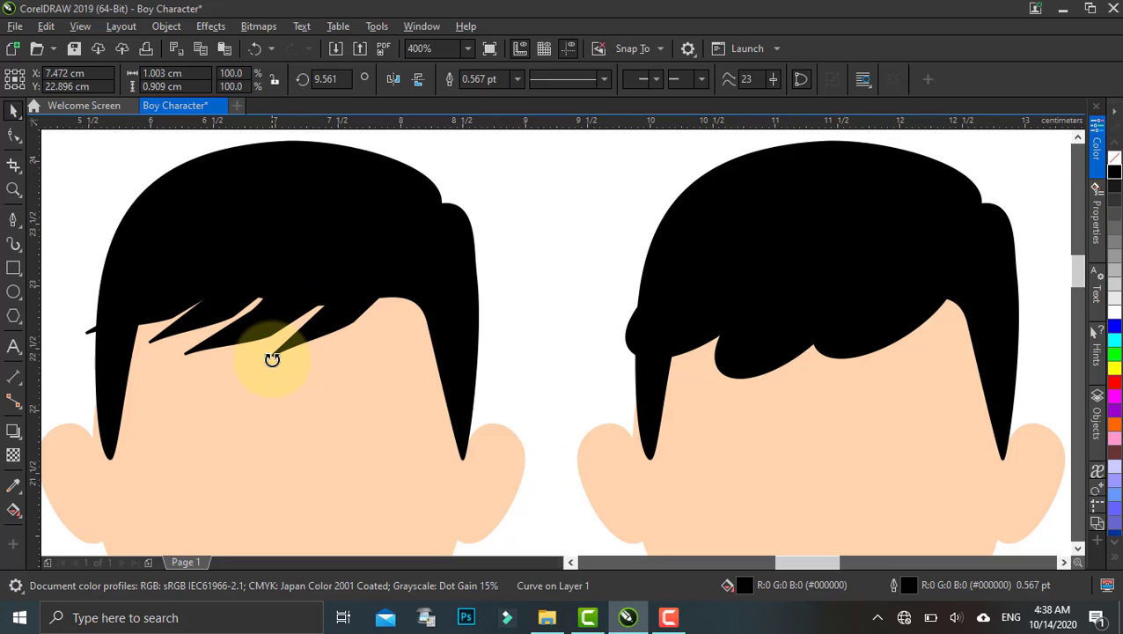
mouse_move(272, 359)
left_mouse_down()
mouse_move(287, 368)
mouse_move(273, 365)
left_mouse_up()
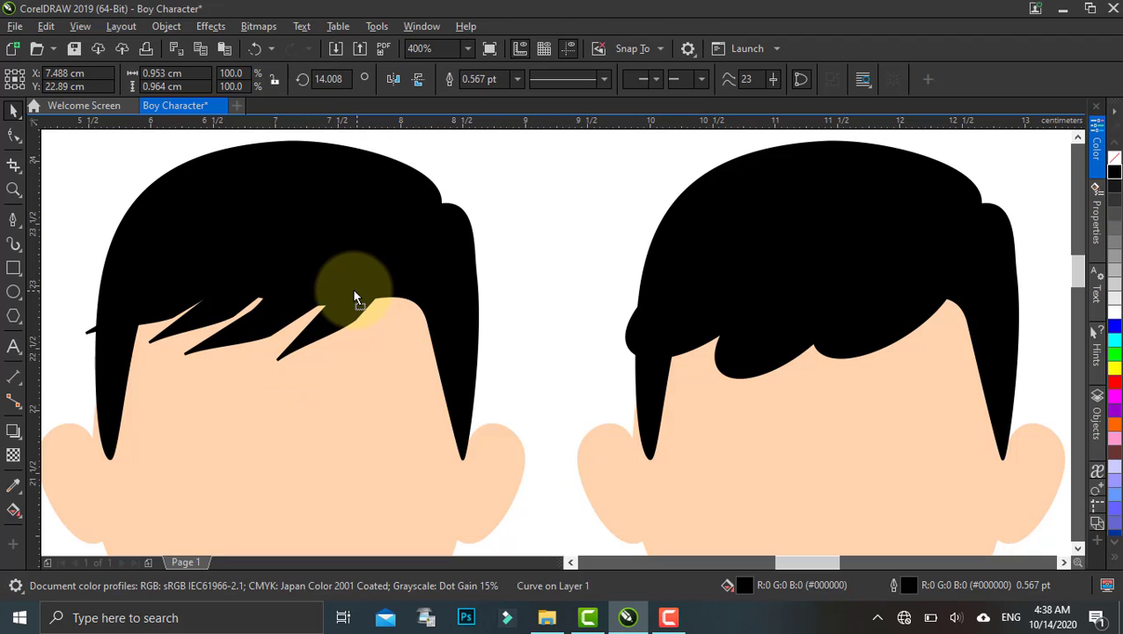
left_click_drag(354, 291, 353, 290)
left_click(290, 234)
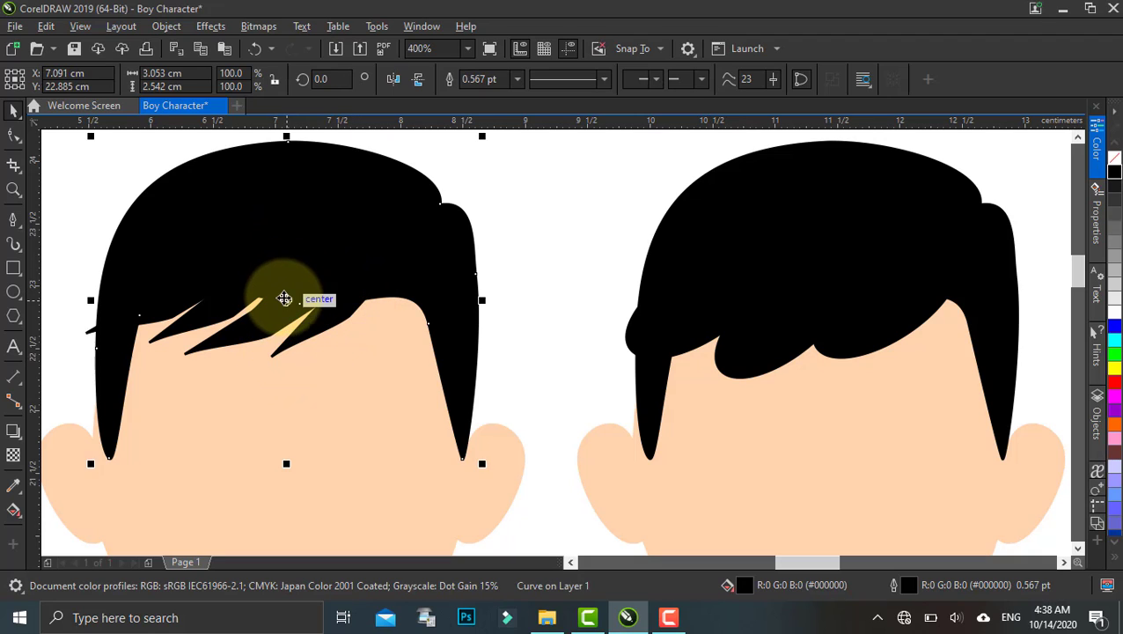
Step: Shift the middle fringe strand slightly right and enlarge it to about 110.6% so its tip extends down and left
left_click(285, 299)
left_click(283, 301)
left_click(259, 319)
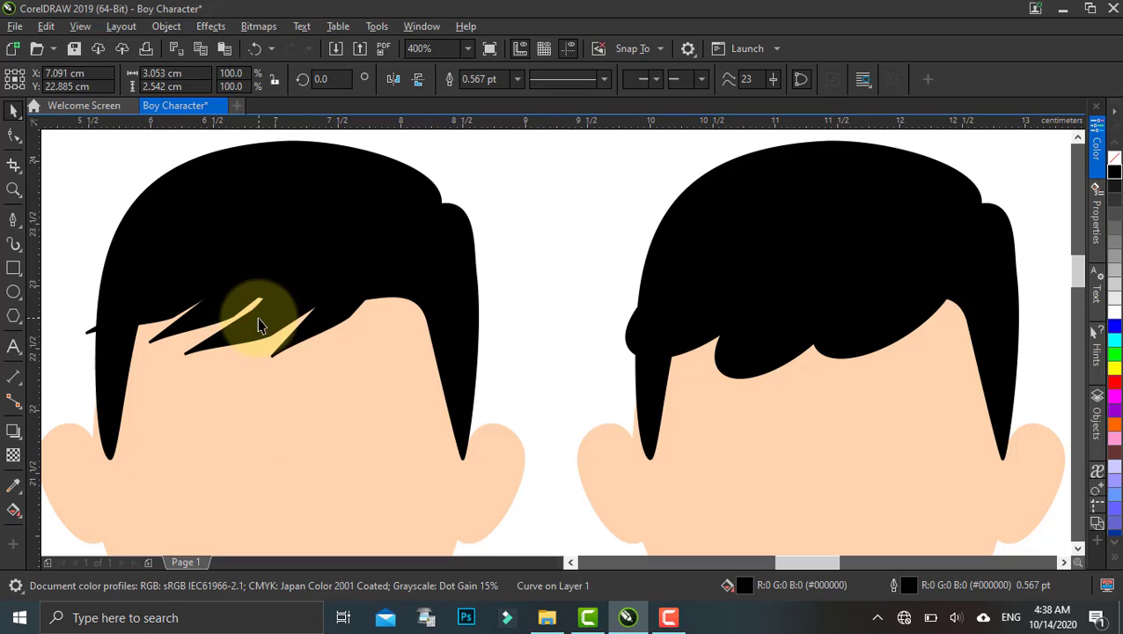
left_click(259, 322)
left_click(251, 321)
left_click_drag(180, 354, 201, 347)
left_click(284, 306)
left_click_drag(284, 306, 297, 306)
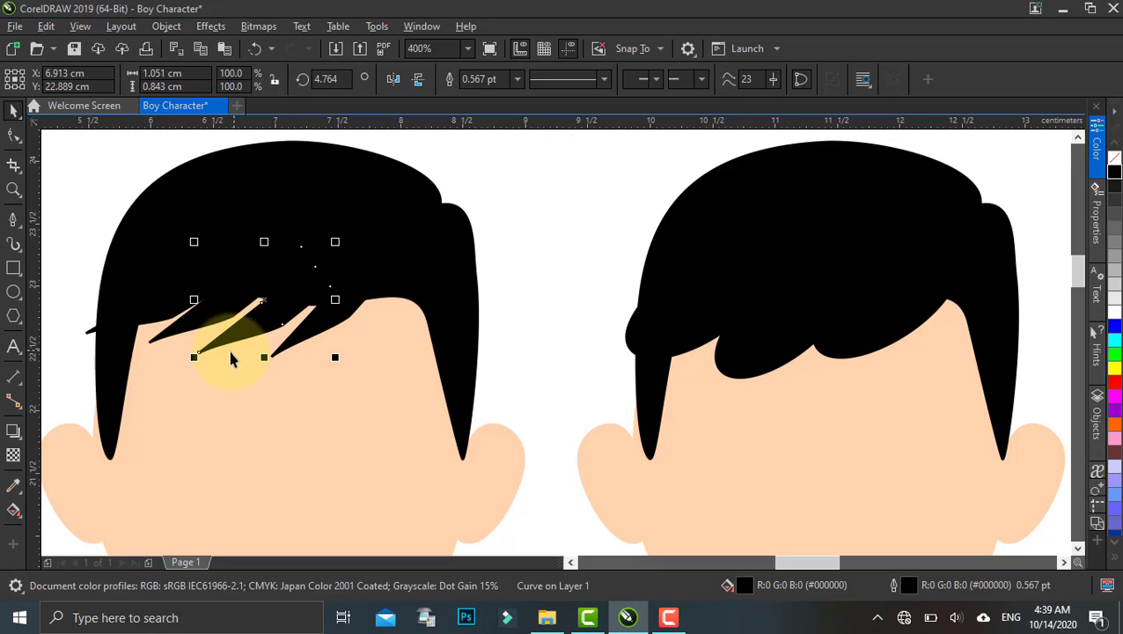
left_click_drag(197, 356, 182, 368)
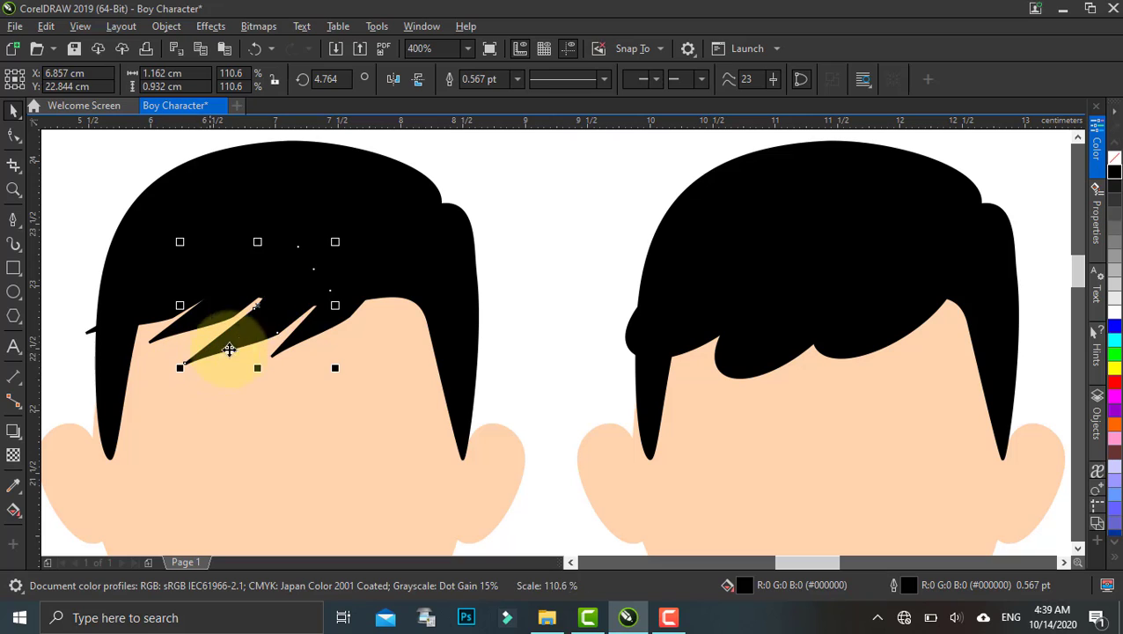
Step: Reposition the rightmost fringe strand along the hairline to adjust its gap to the middle strand
left_click_drag(304, 308, 323, 313)
left_click(333, 312)
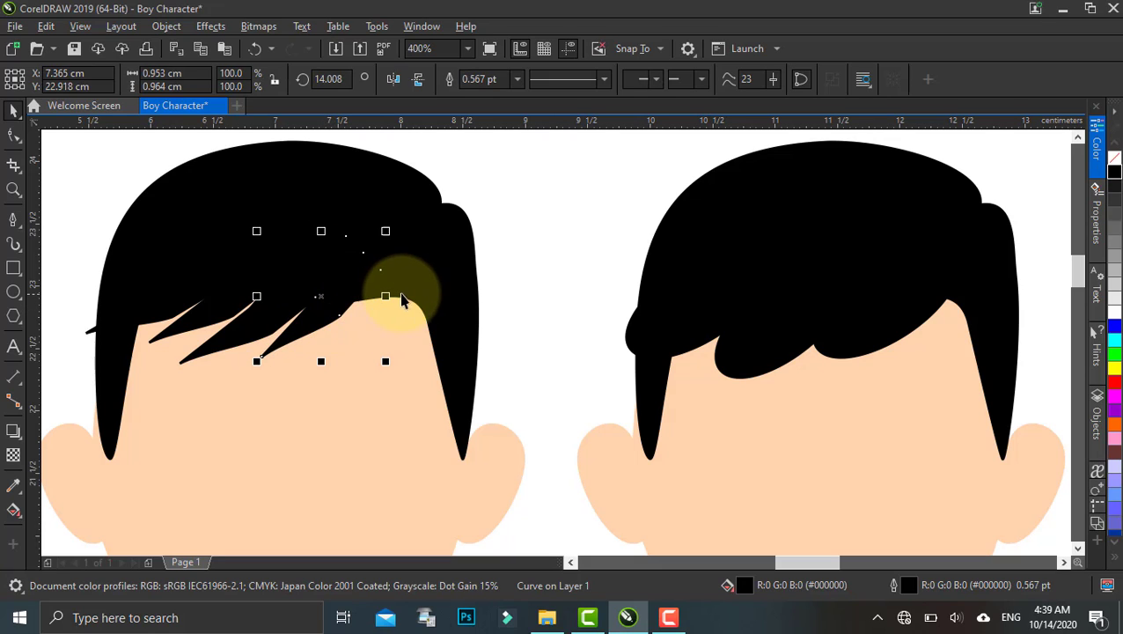
left_click_drag(348, 294, 361, 289)
left_click(360, 289)
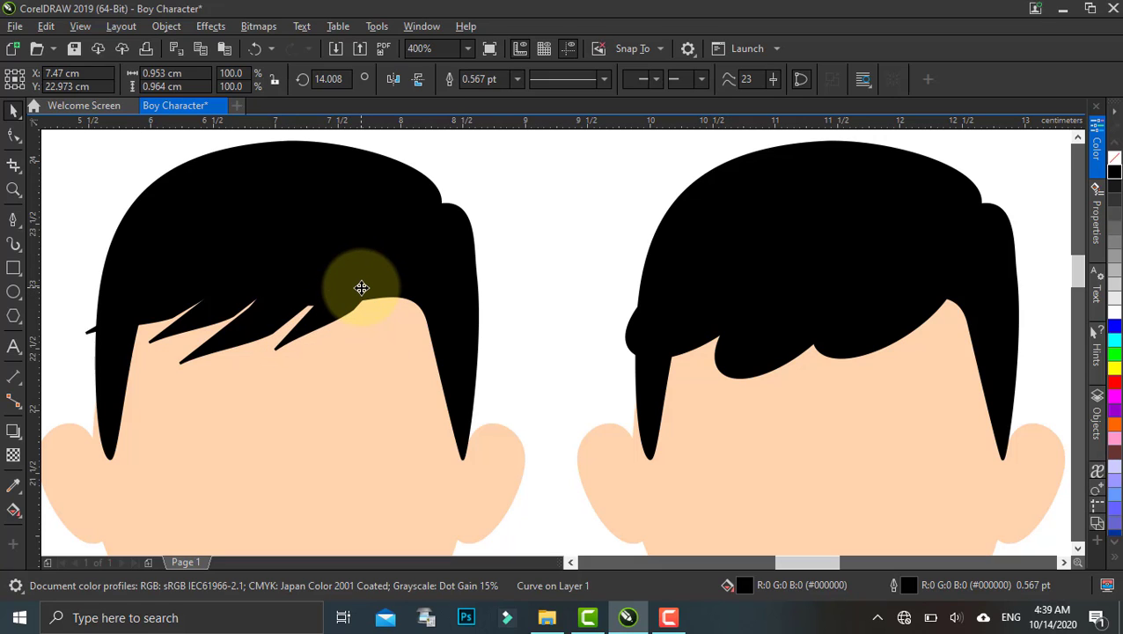
left_click(351, 292)
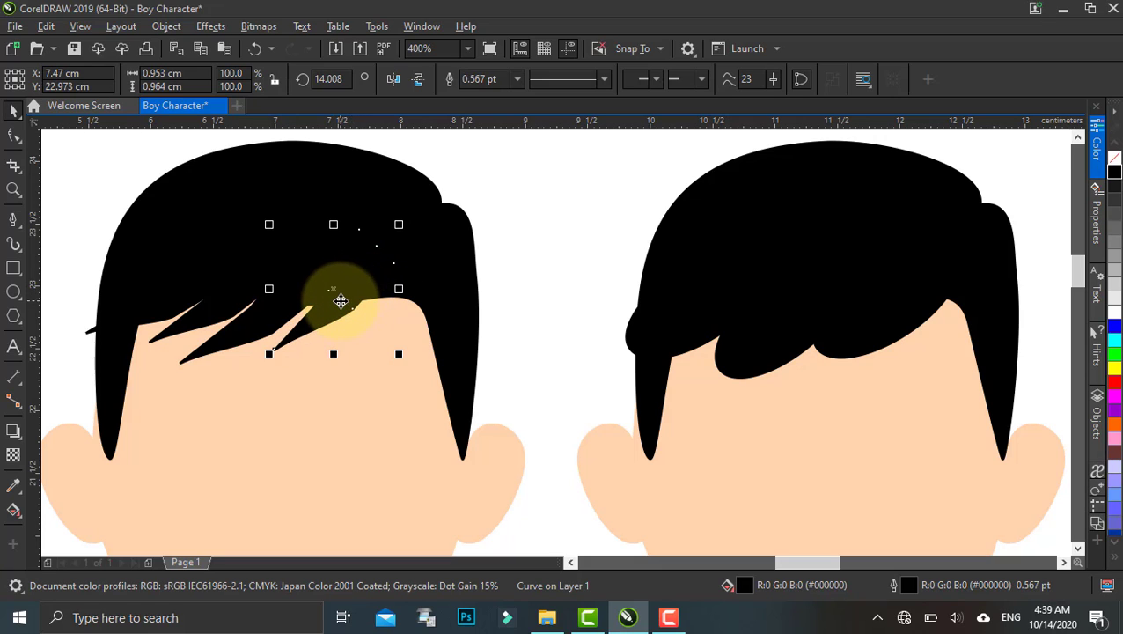
left_click_drag(340, 300, 327, 310)
scroll(338, 301, "up", 1)
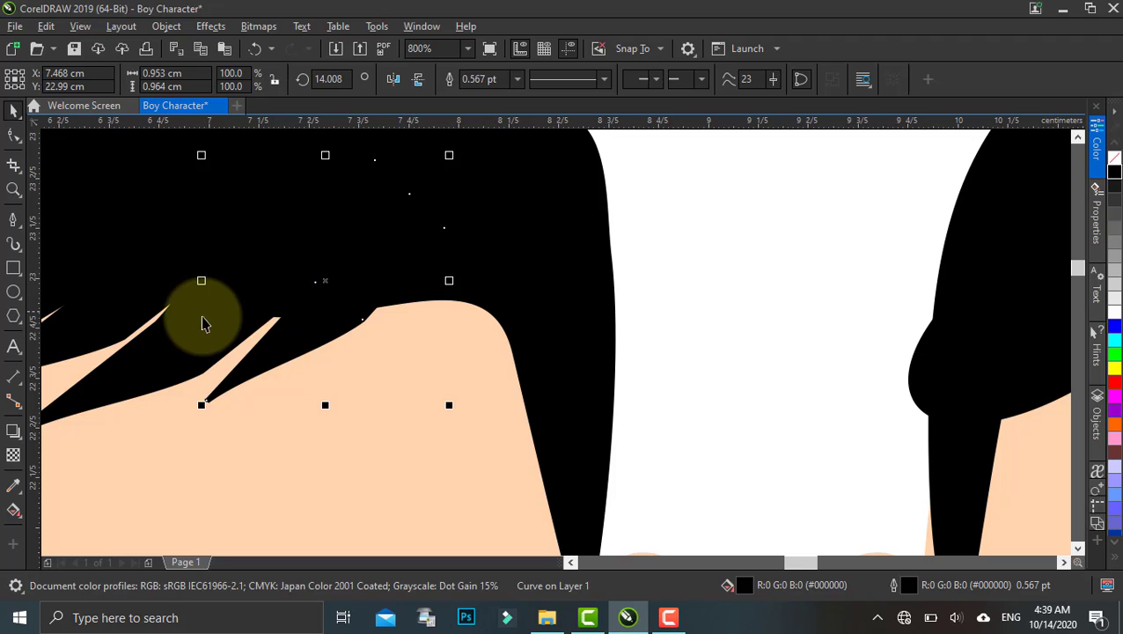
left_click_drag(209, 325, 271, 319)
scroll(271, 319, "down", 4)
left_click(417, 302)
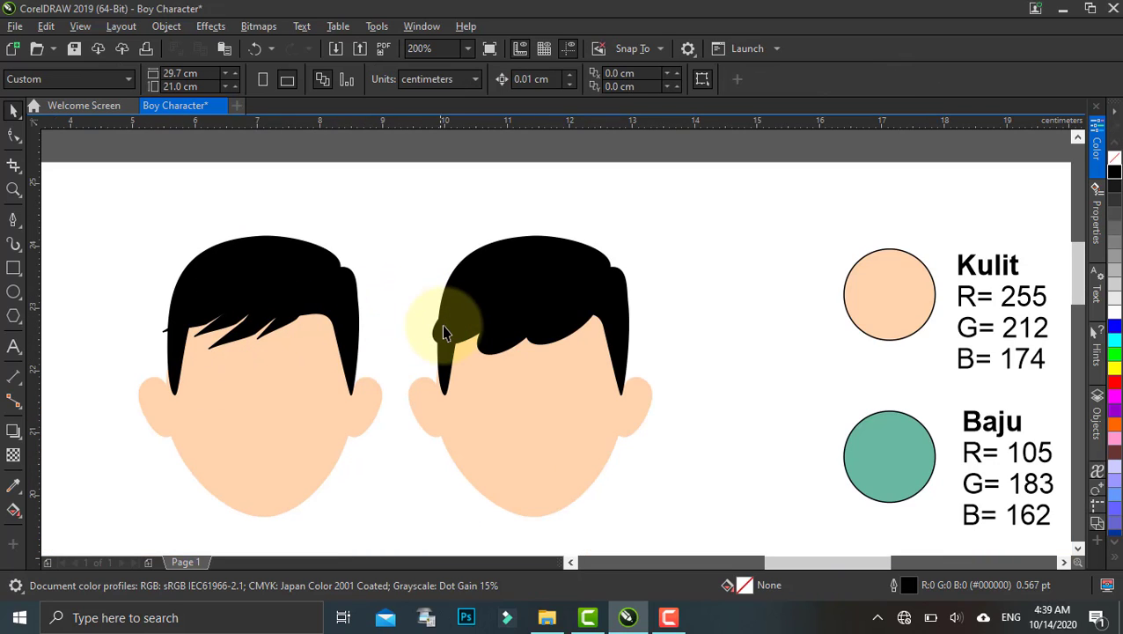
Step: Move the middle fringe strand slightly up and right along the hairline, then deselect everything
left_click(251, 331)
scroll(247, 324, "up", 2)
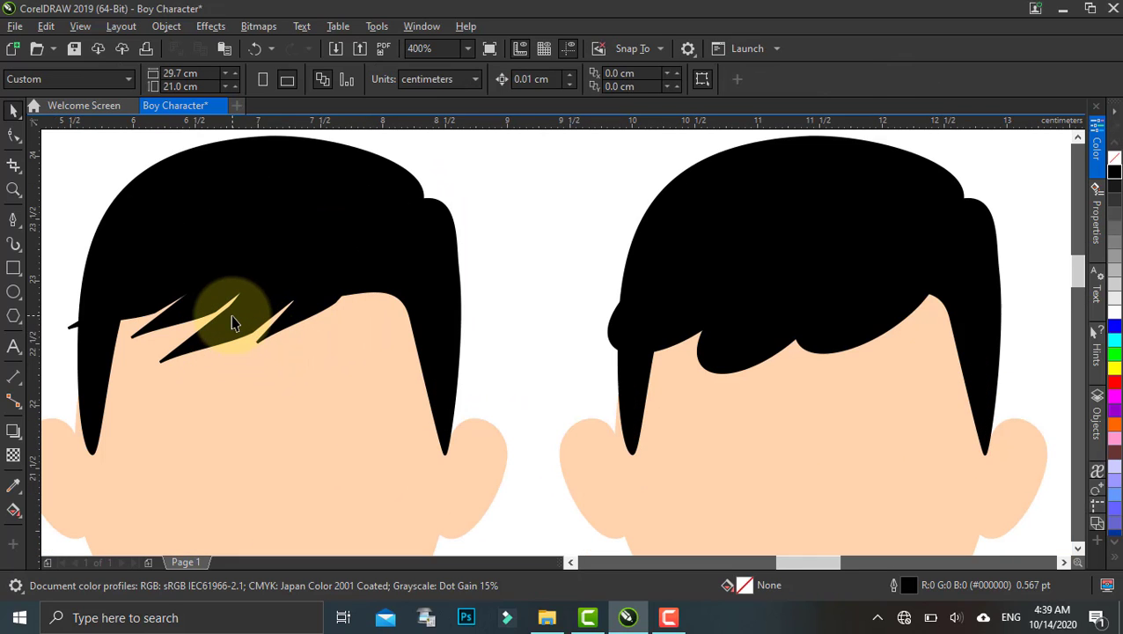
mouse_move(244, 313)
left_mouse_down()
mouse_move(253, 295)
mouse_move(266, 301)
mouse_move(260, 308)
left_mouse_up()
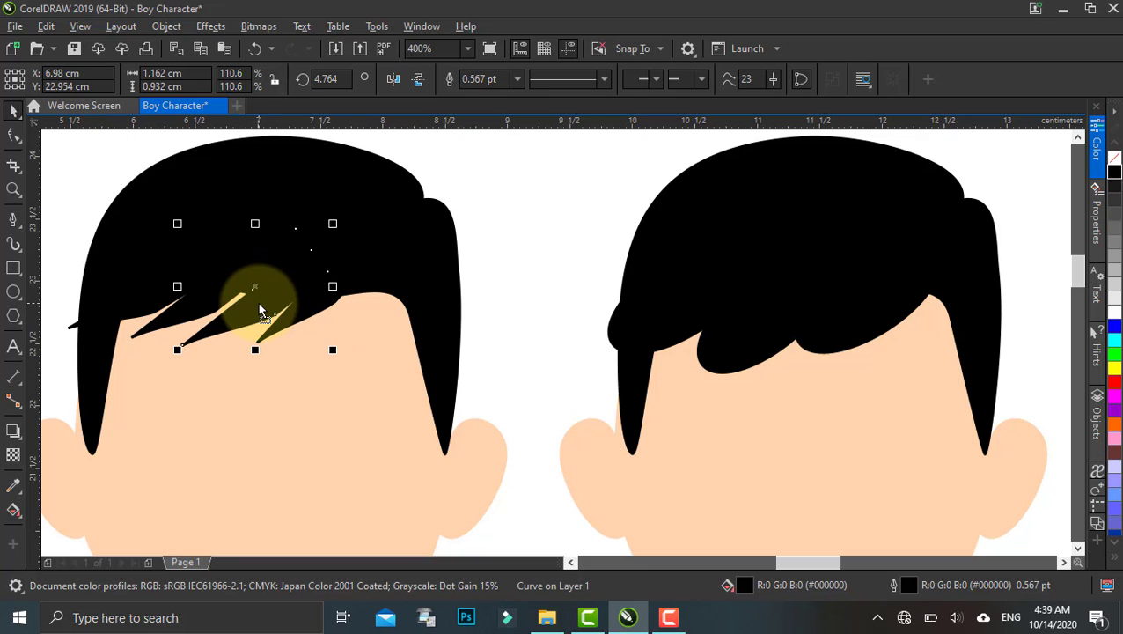
left_click(408, 306)
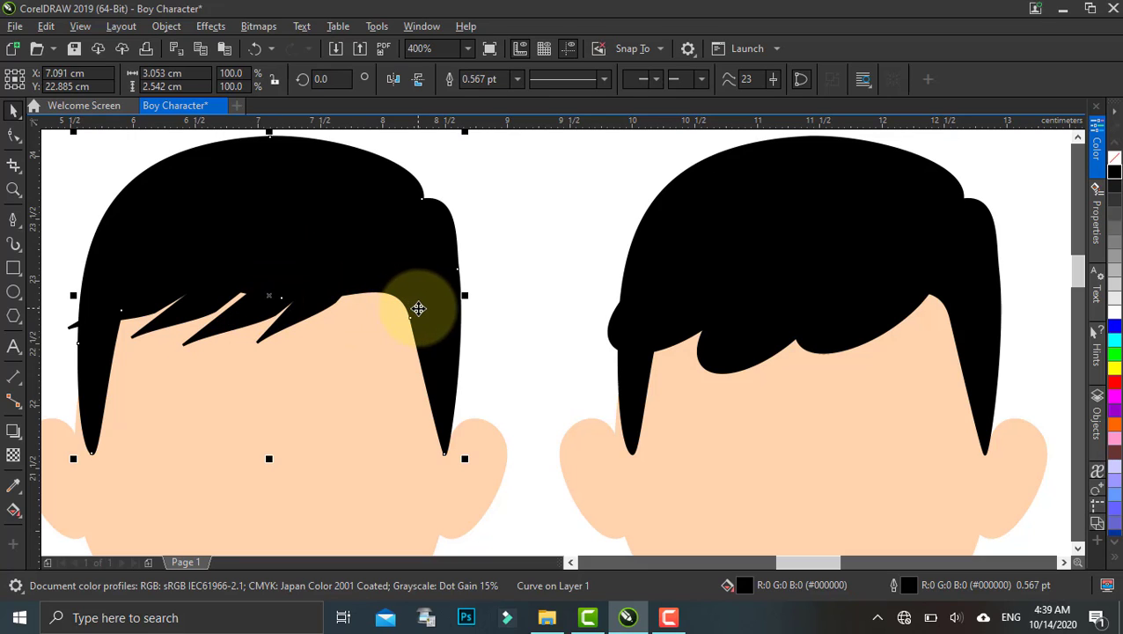
scroll(414, 306, "down", 2)
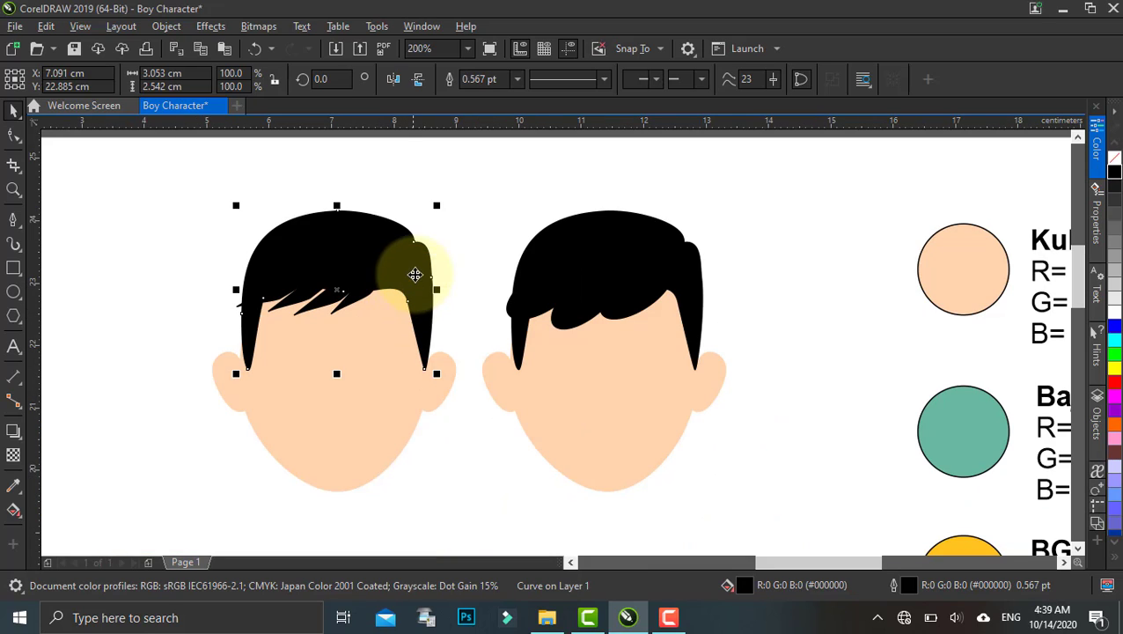
key("Escape")
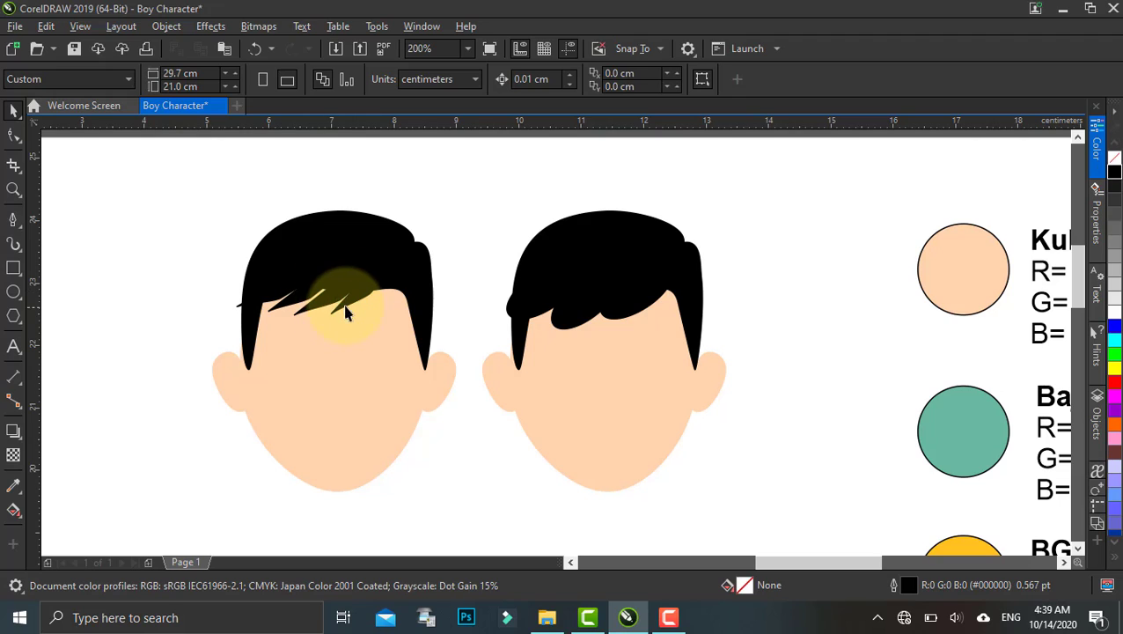
Step: Delete the fringe strands on both sides of the middle one and scale the remaining strand to about 98.7%
mouse_move(371, 324)
left_mouse_down()
mouse_move(393, 330)
mouse_move(354, 318)
left_mouse_up()
key("Delete")
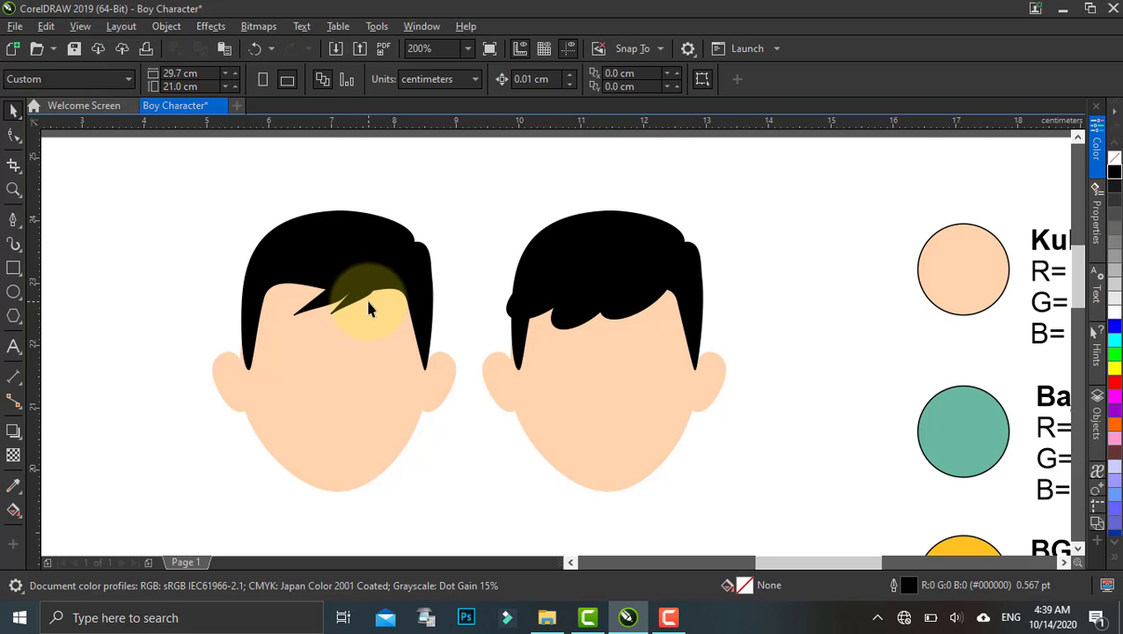
left_click(364, 302)
key("Delete")
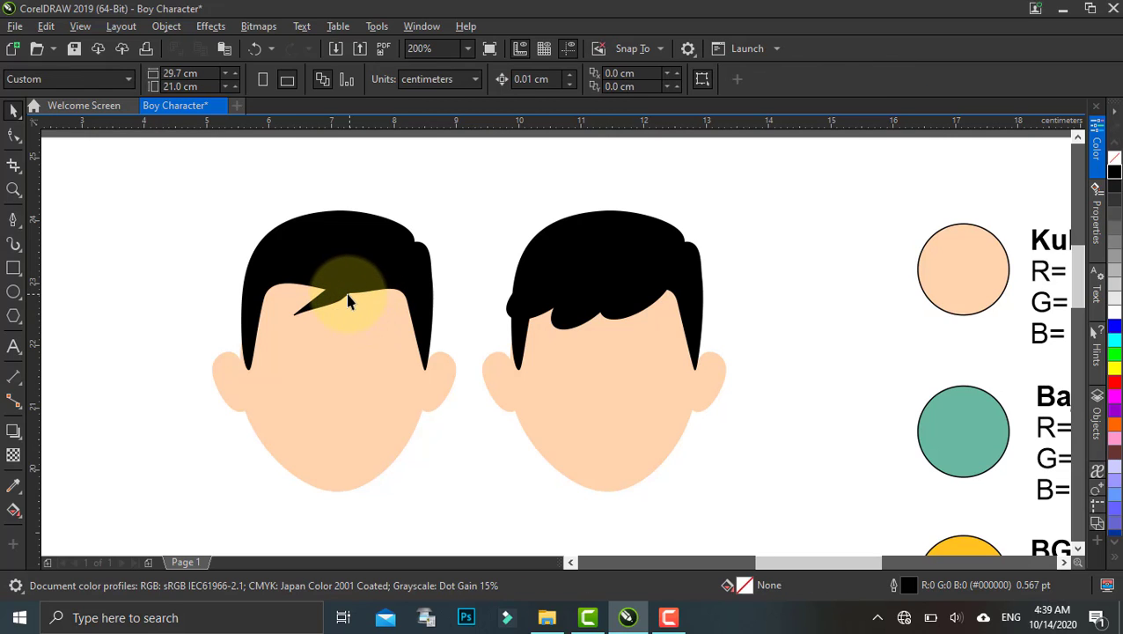
left_click(345, 301)
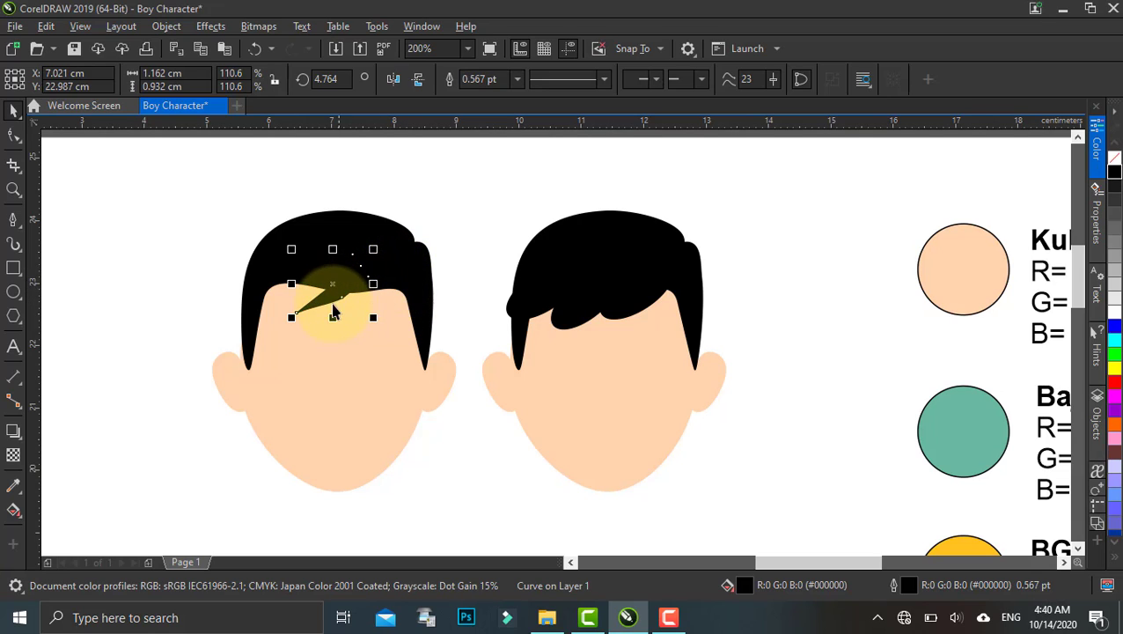
left_click_drag(292, 317, 300, 315)
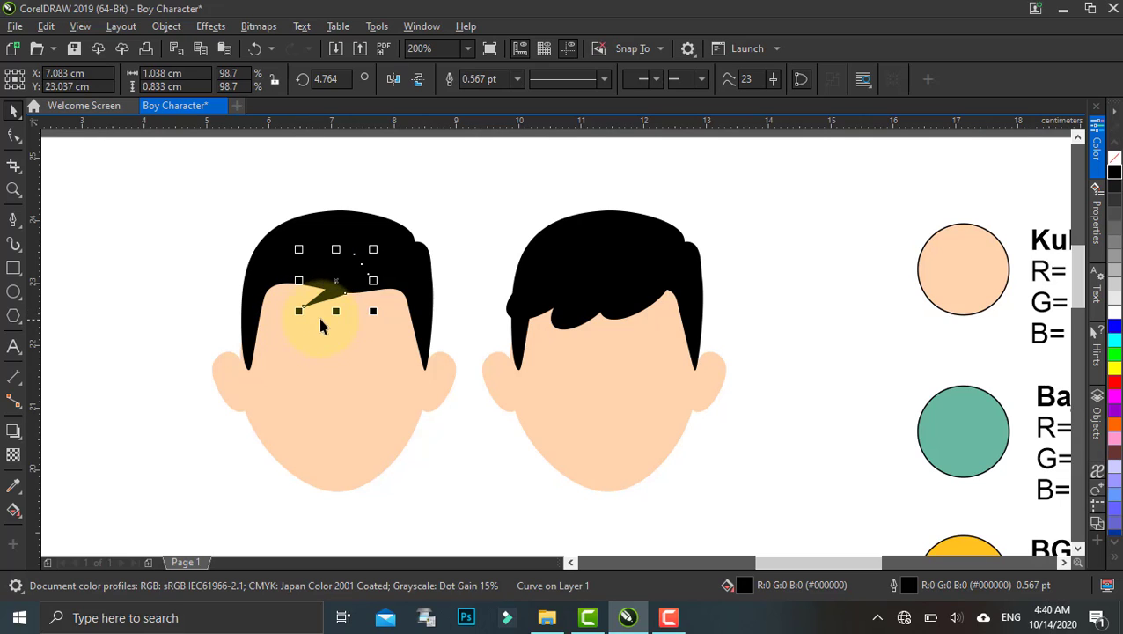
Step: Roughen the outer edge of the first head's hair into spikes from ear to ear, using a 0.447 cm nib and spike frequency 2
left_click(428, 277)
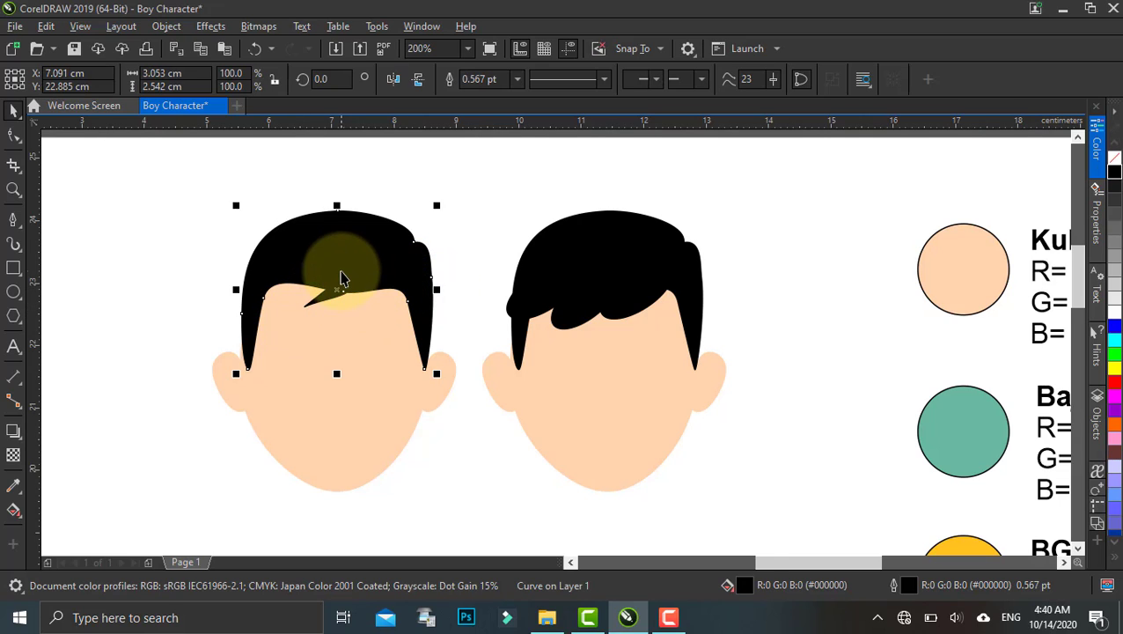
scroll(339, 266, "up", 1)
scroll(380, 308, "down", 2)
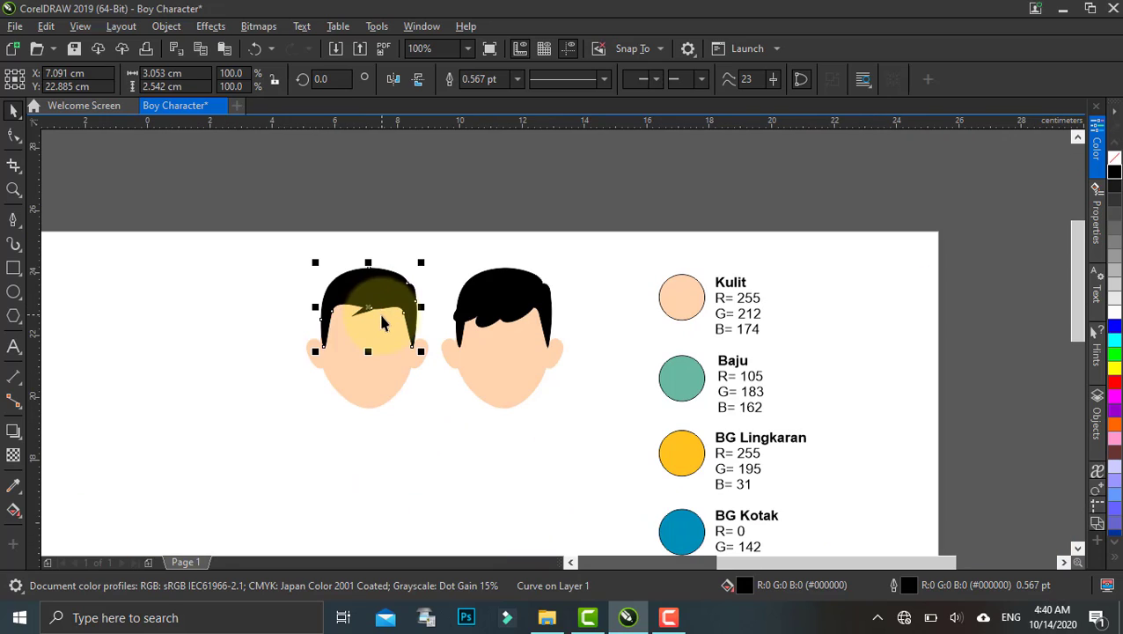
scroll(371, 300, "up", 1)
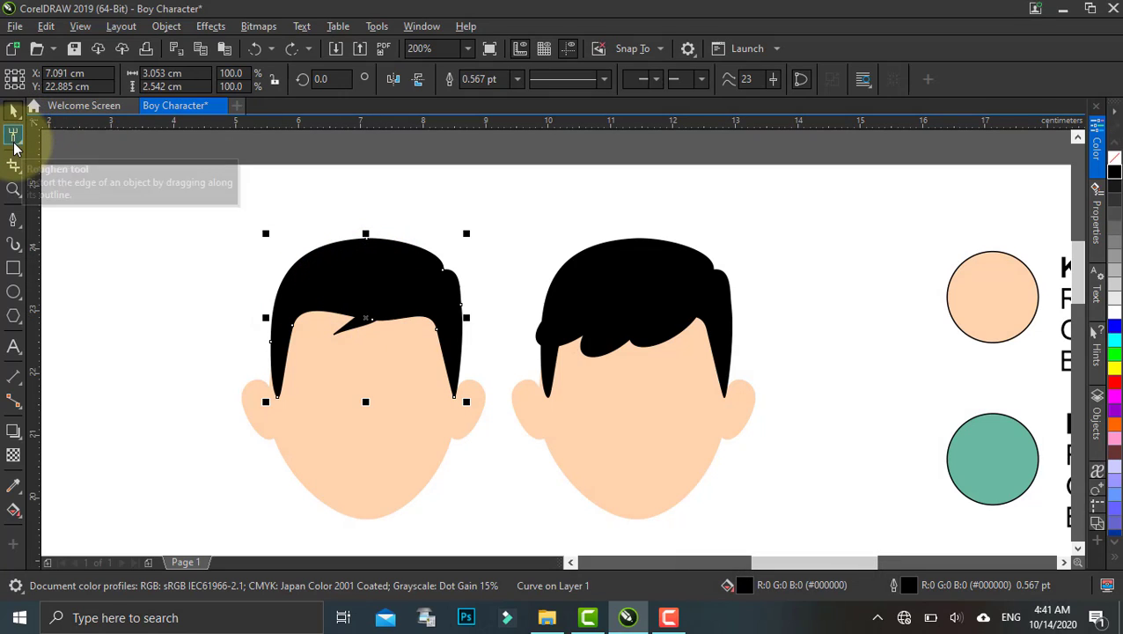
left_click(15, 112)
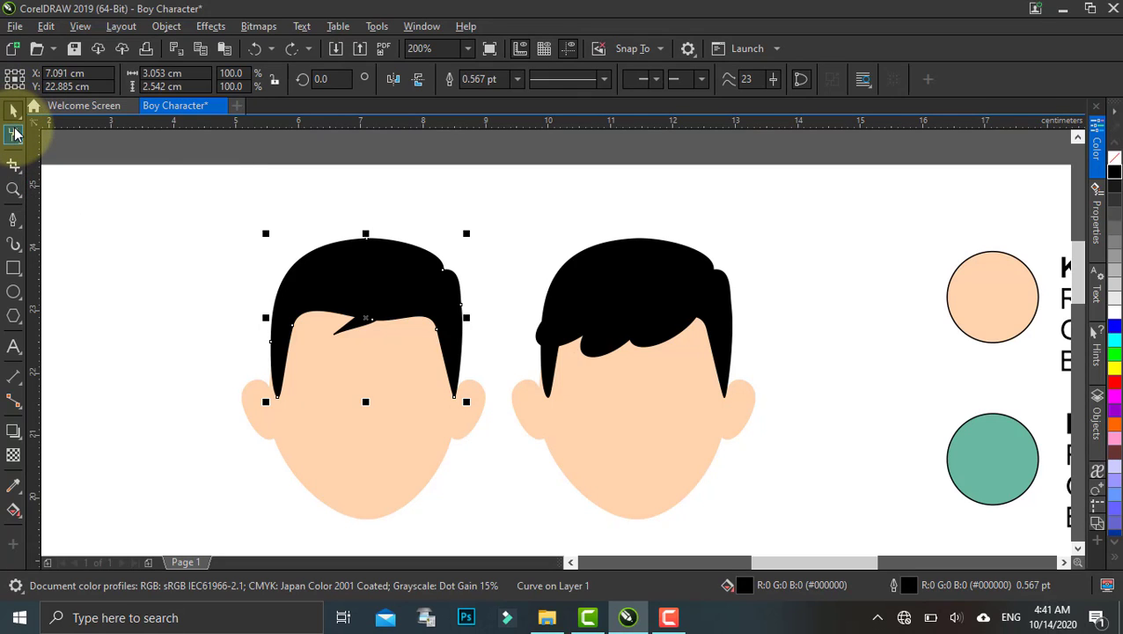
left_click(14, 133)
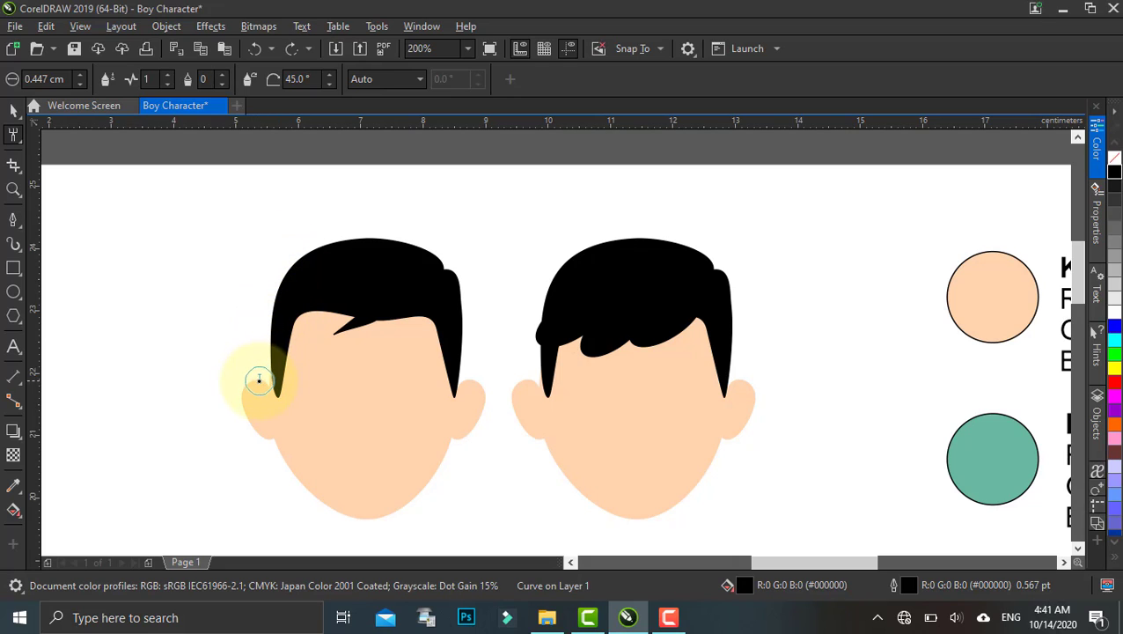
mouse_move(265, 384)
left_mouse_down()
mouse_move(277, 295)
mouse_move(322, 243)
mouse_move(402, 246)
mouse_move(440, 262)
mouse_move(461, 286)
mouse_move(453, 379)
left_mouse_up()
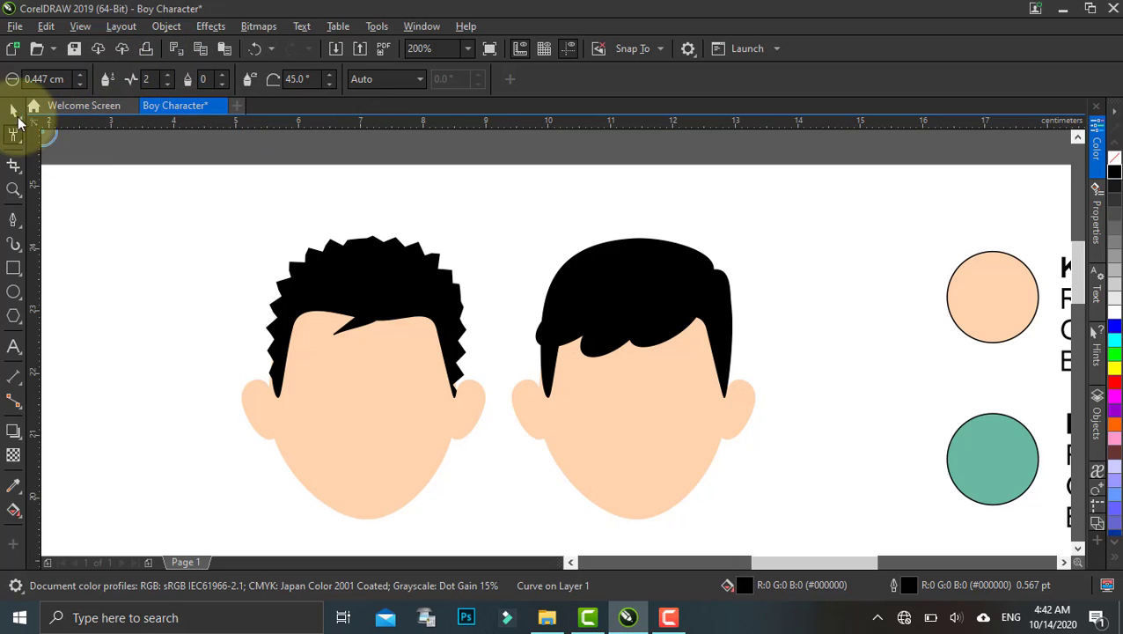
Step: Select the whole spiky-haired head and move it left, away from the second head
left_click(13, 109)
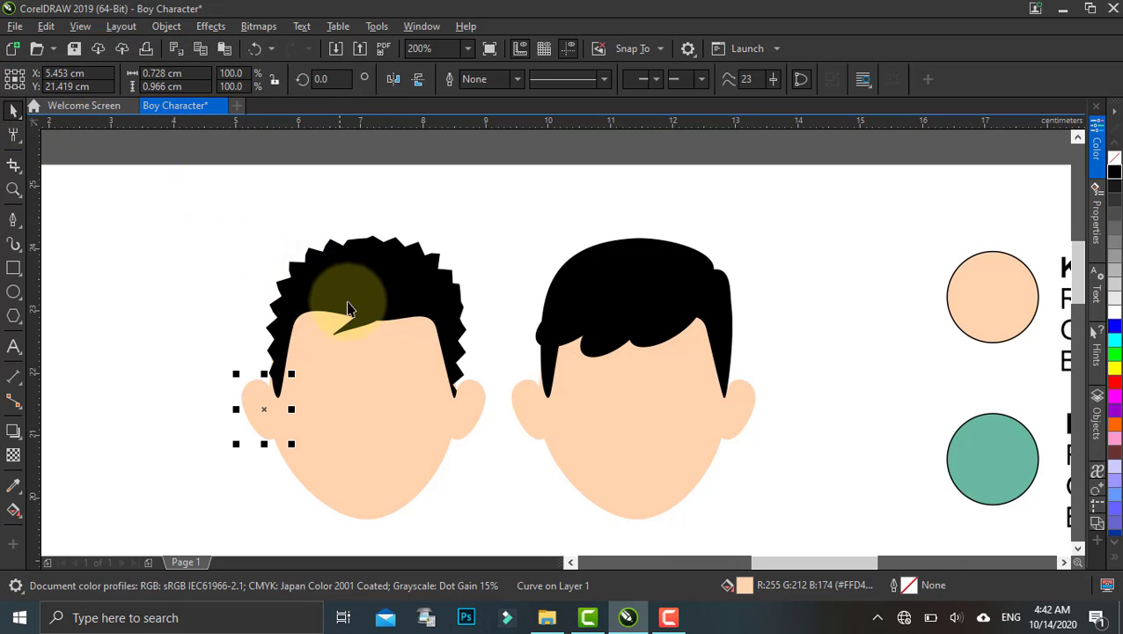
scroll(352, 313, "down", 2)
left_click_drag(363, 322, 335, 314)
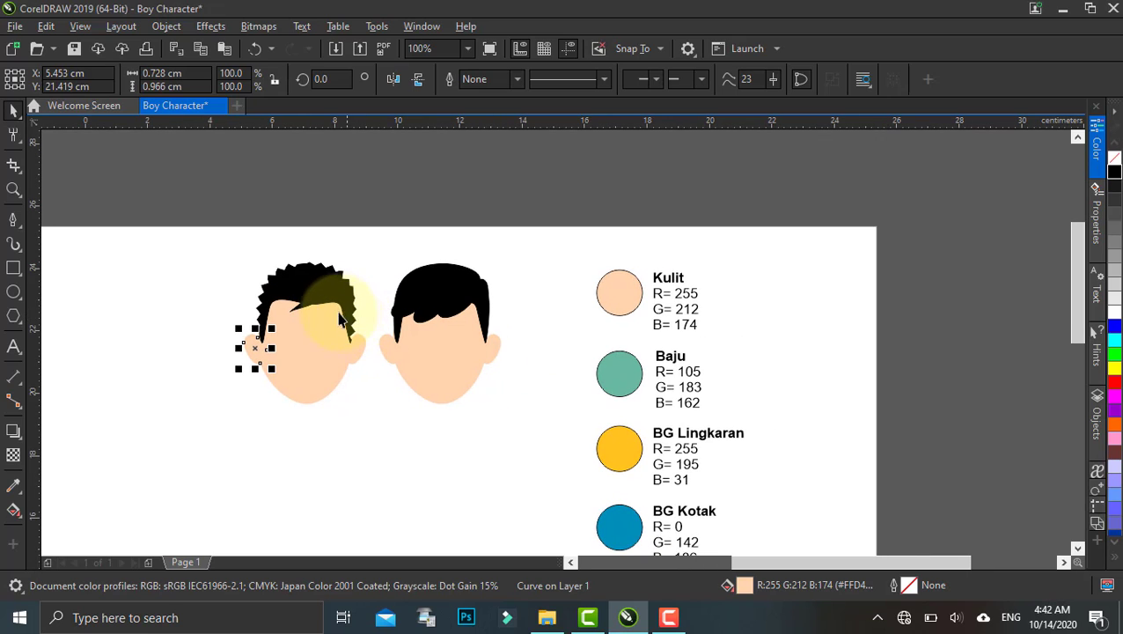
left_click(355, 262)
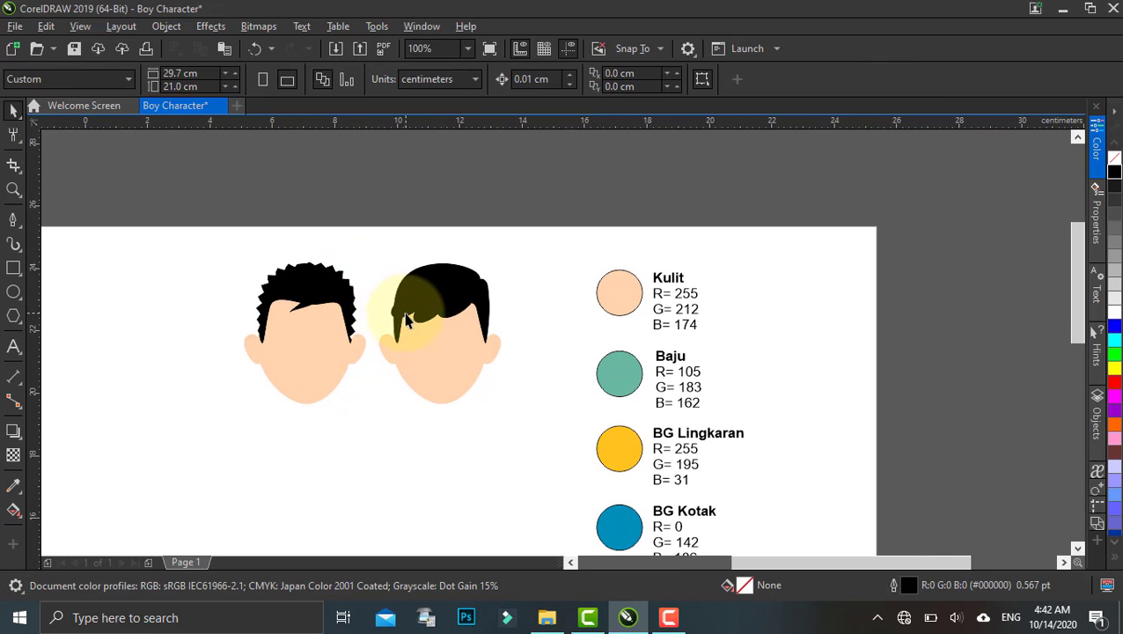
left_click_drag(408, 315, 366, 315)
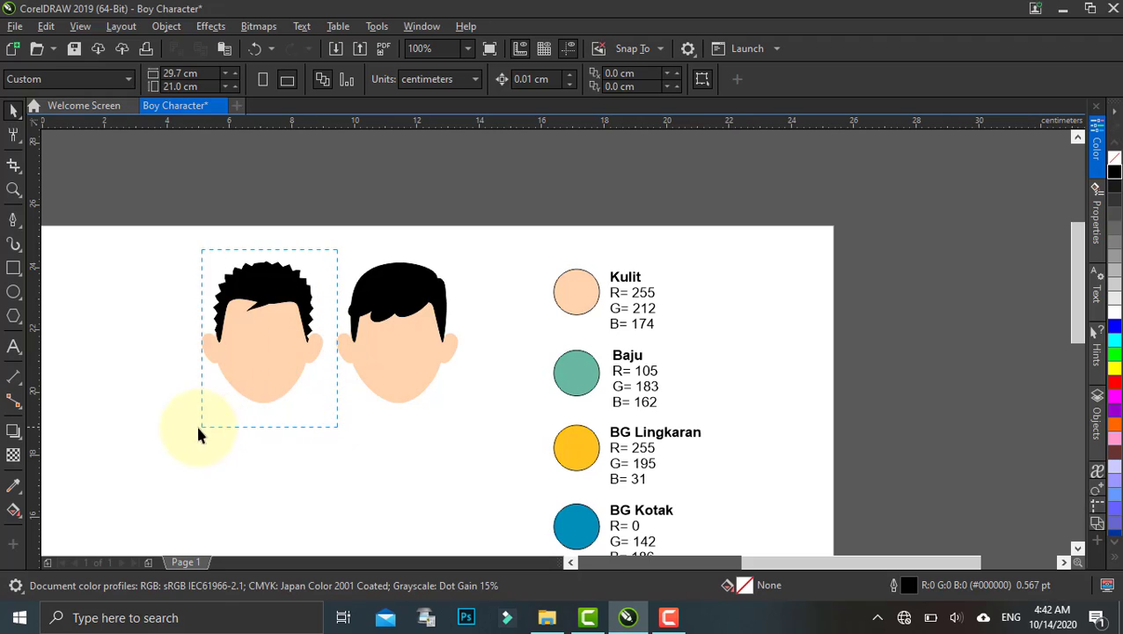
left_click_drag(199, 434, 180, 426)
left_click_drag(290, 351, 226, 338)
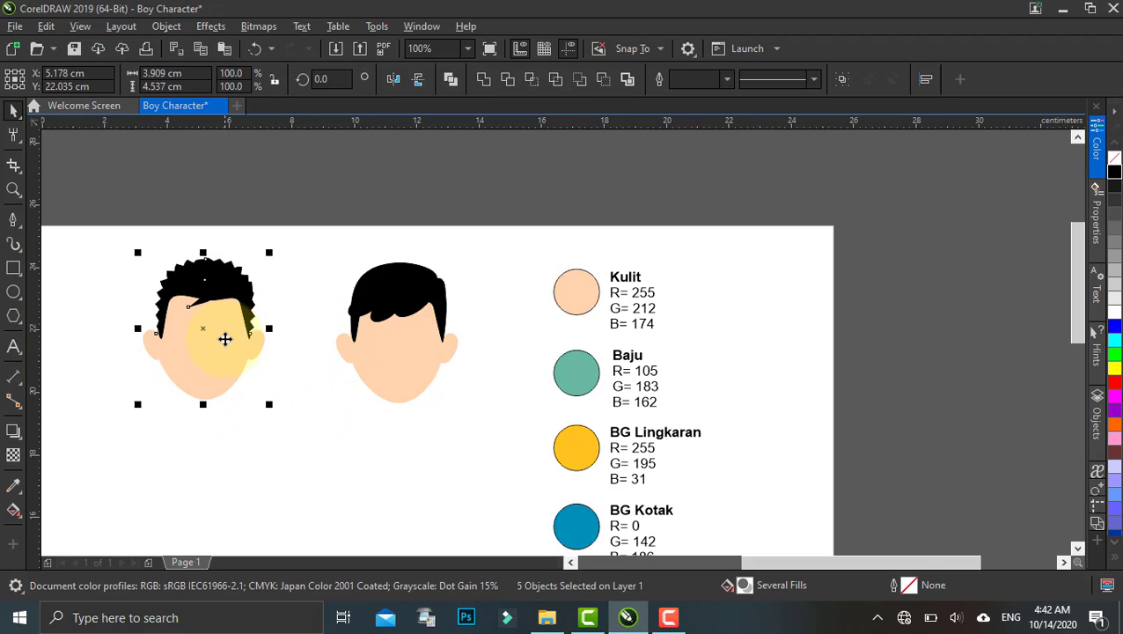
left_click(331, 253)
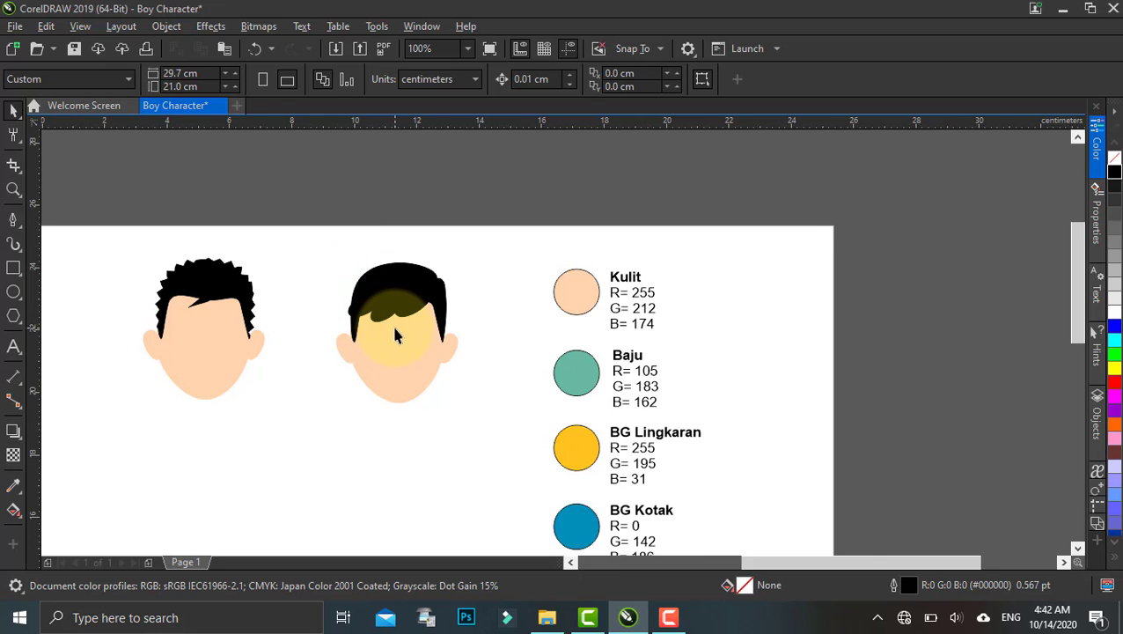
Step: Draw an upright ellipse about 0.265 × 0.423 cm between the two heads as an eye and fill it black
left_click_drag(400, 330, 437, 328)
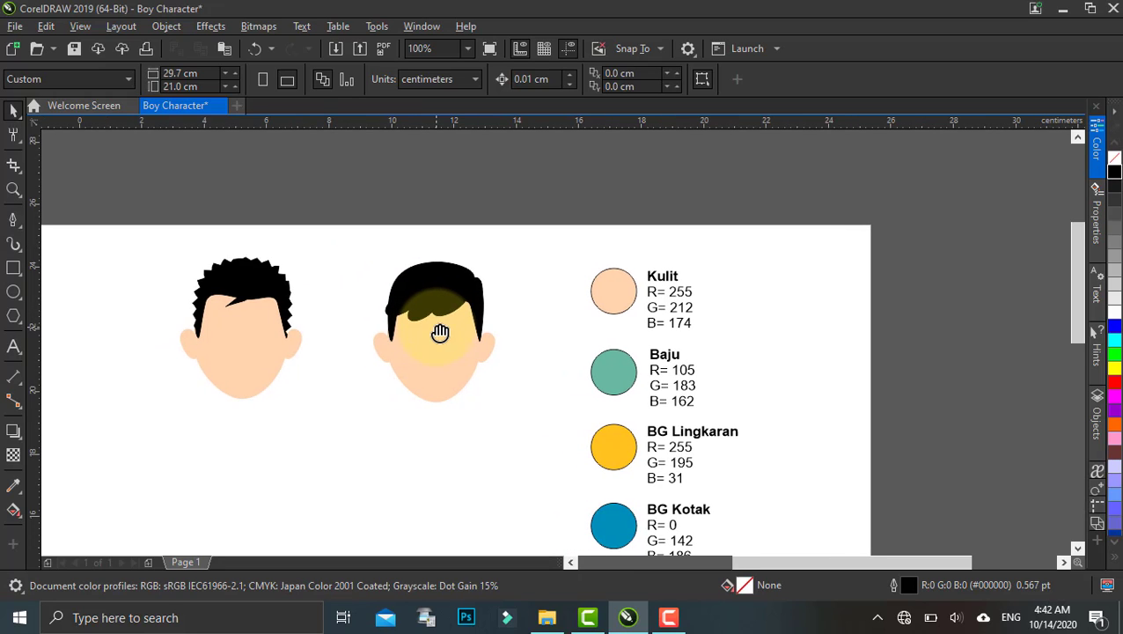
left_click(14, 292)
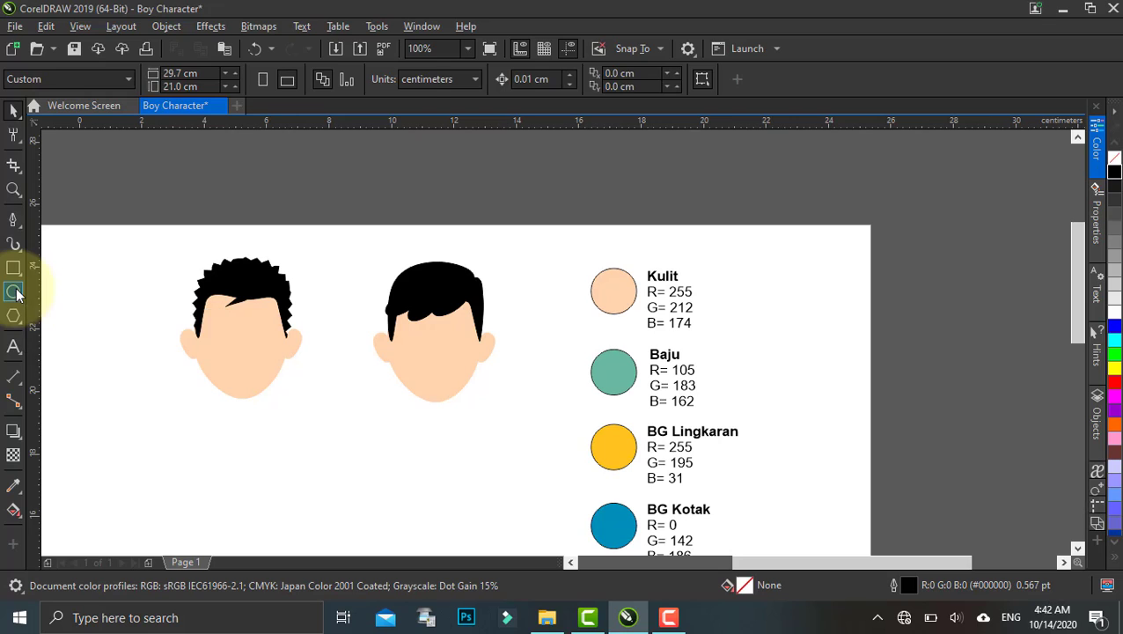
scroll(360, 349, "up", 1)
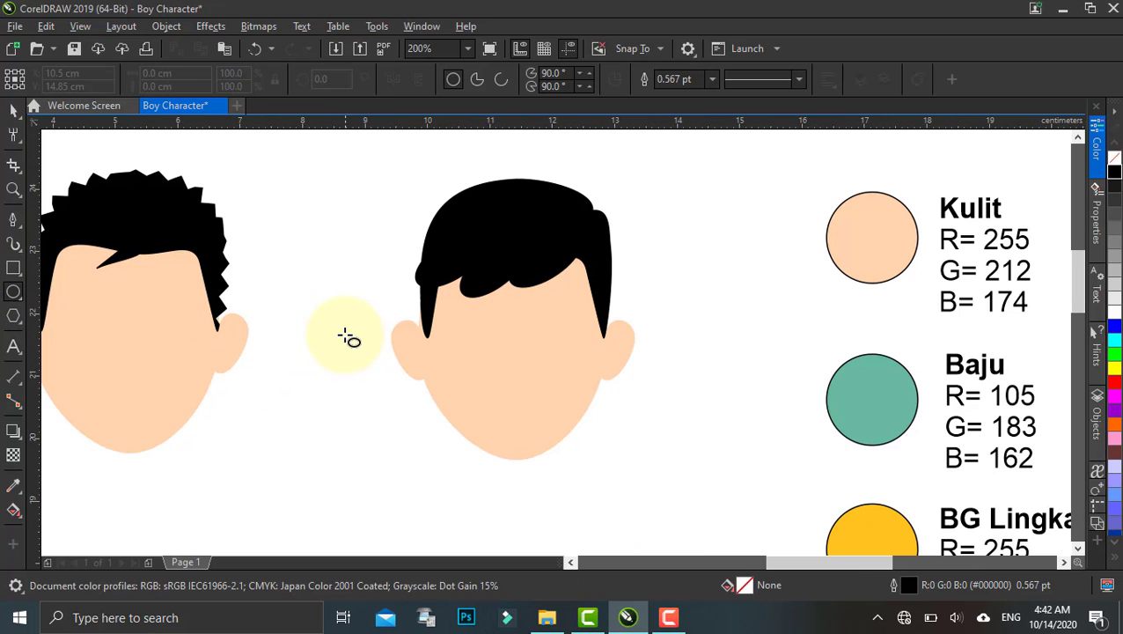
left_click_drag(325, 337, 342, 365)
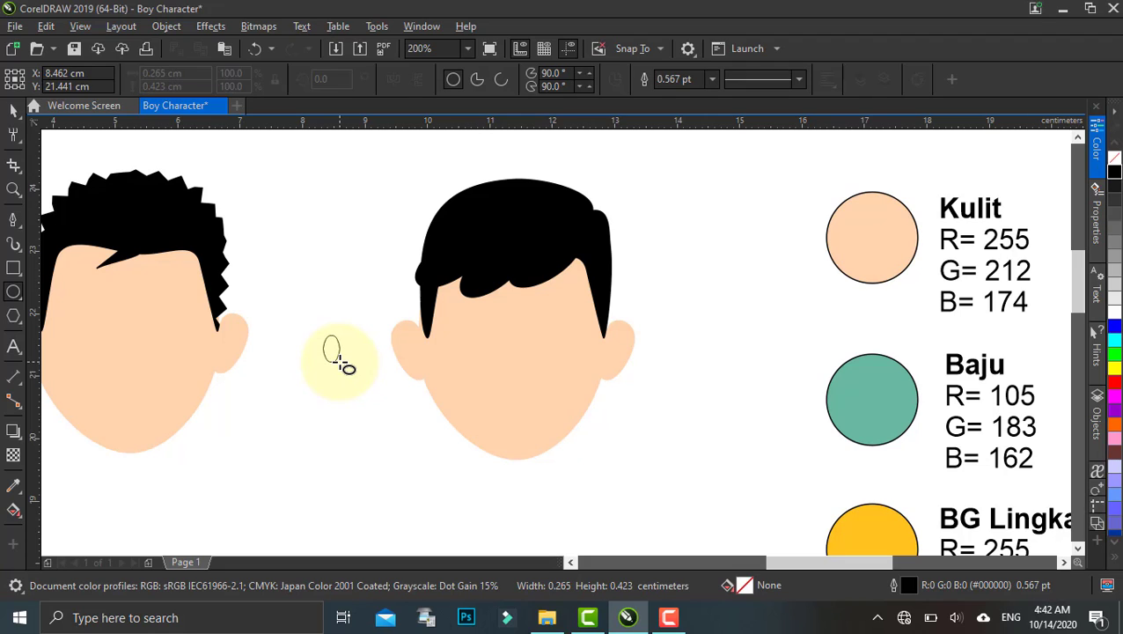
left_click_drag(338, 361, 338, 362)
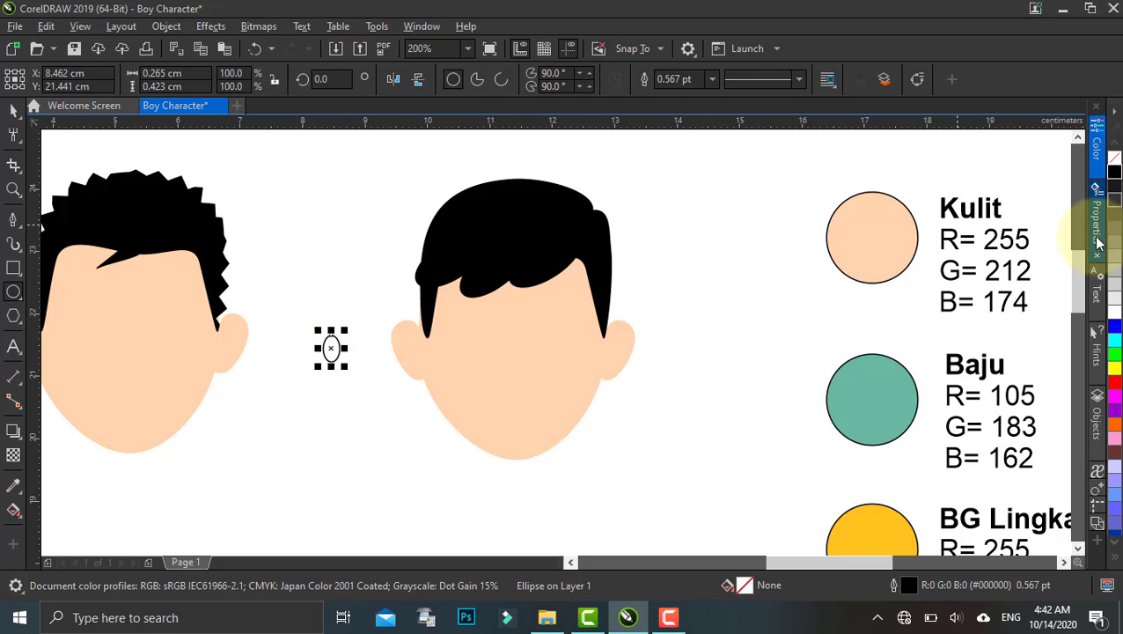
left_click(1115, 174)
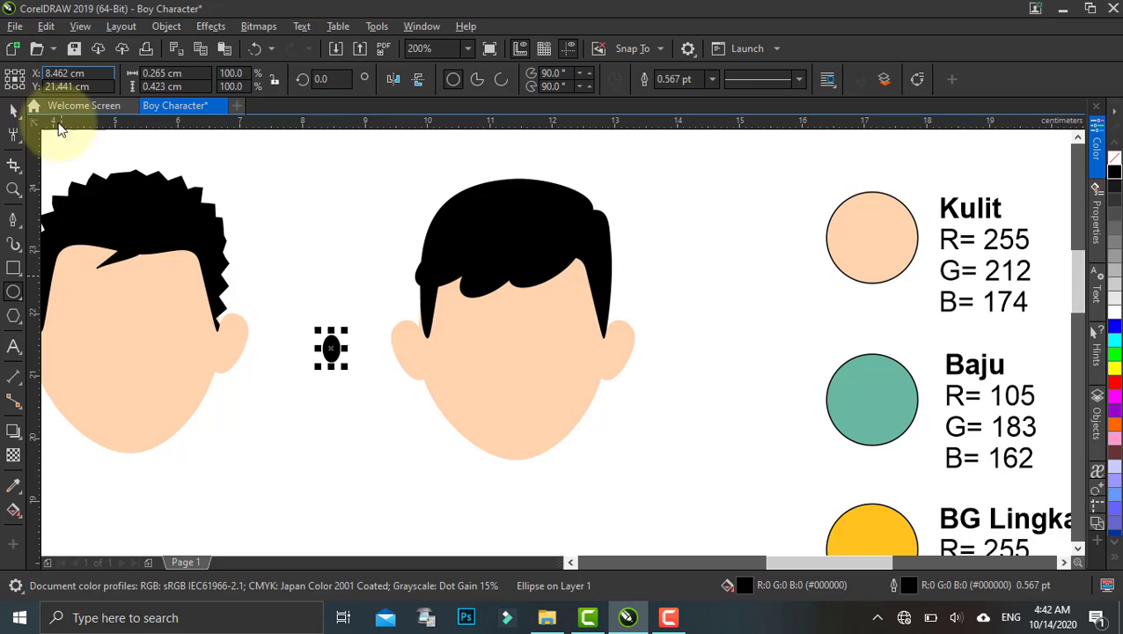
Step: Draw a circle about 0.126 cm across beside the black eye ellipse, filled white with no outline
scroll(355, 337, "up", 2)
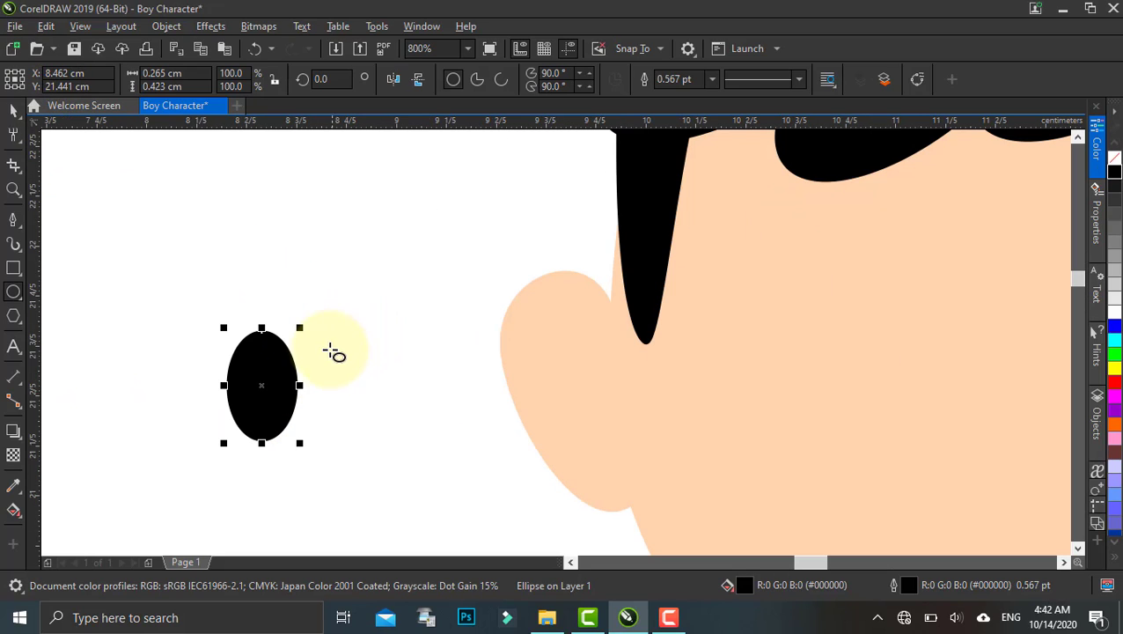
left_click_drag(322, 362, 352, 389)
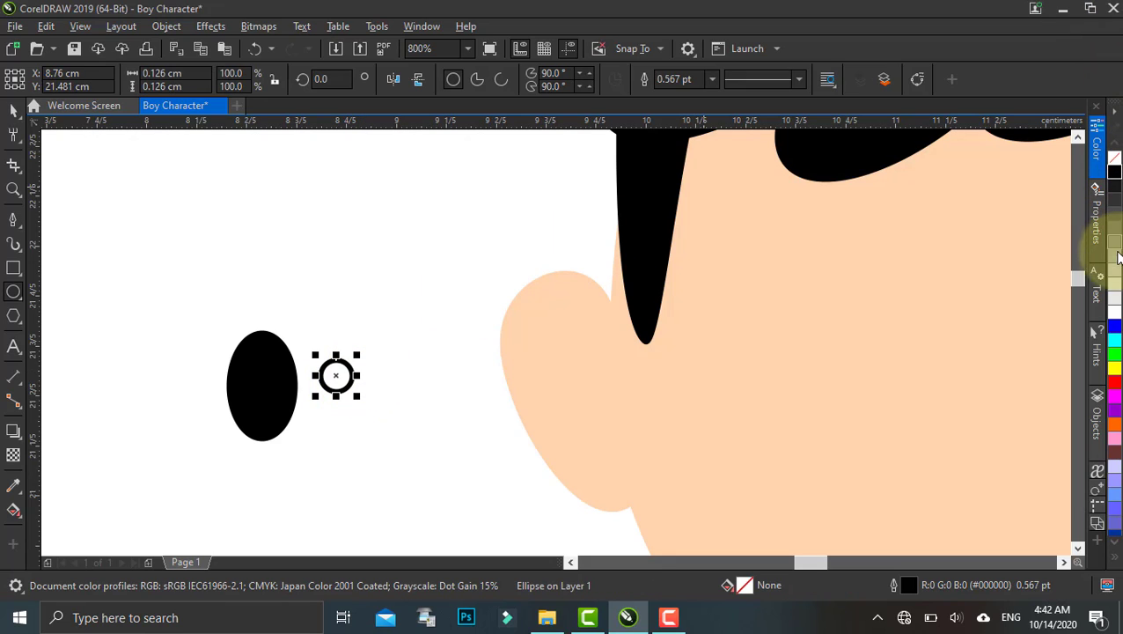
left_click(1115, 315)
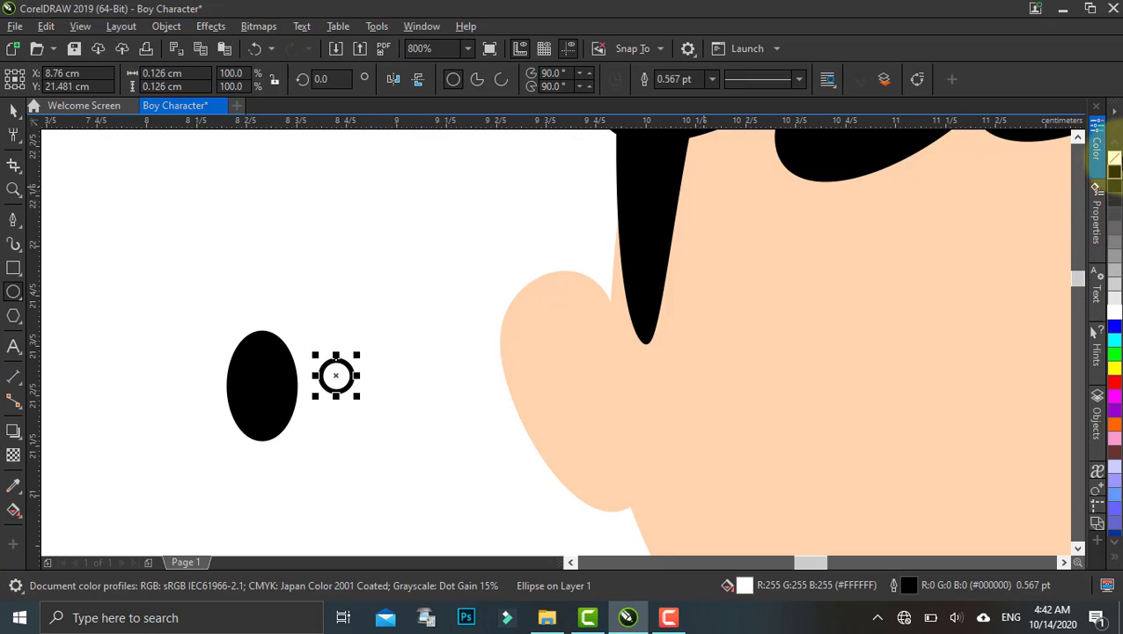
right_click(1115, 161)
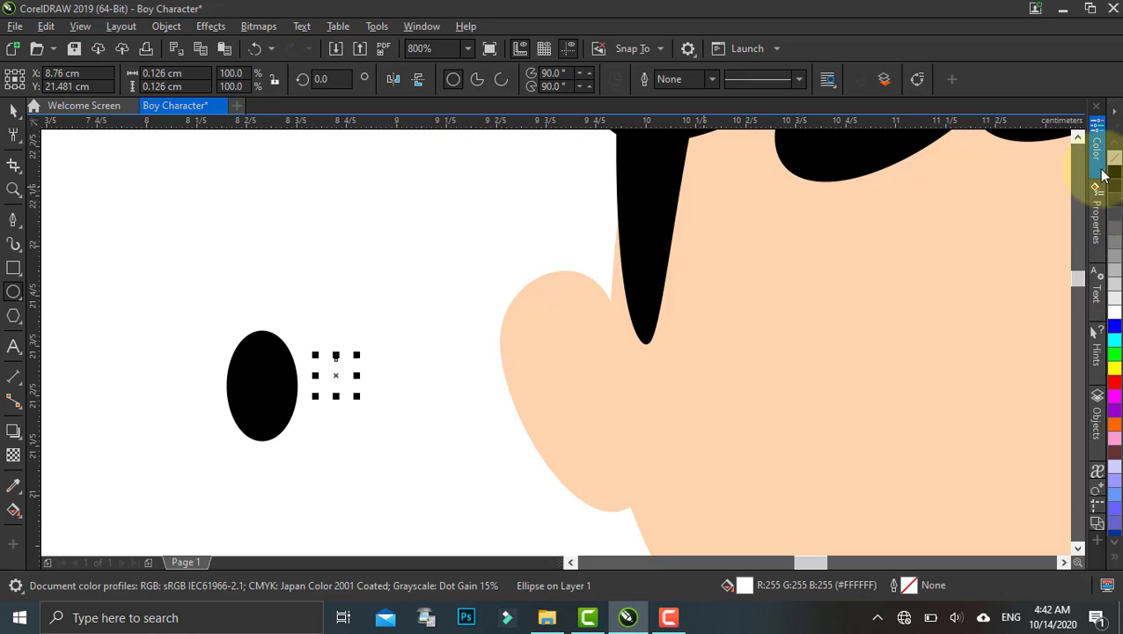
Step: Move the small white circle onto the upper right part of the black eye ellipse as a highlight
left_click(13, 109)
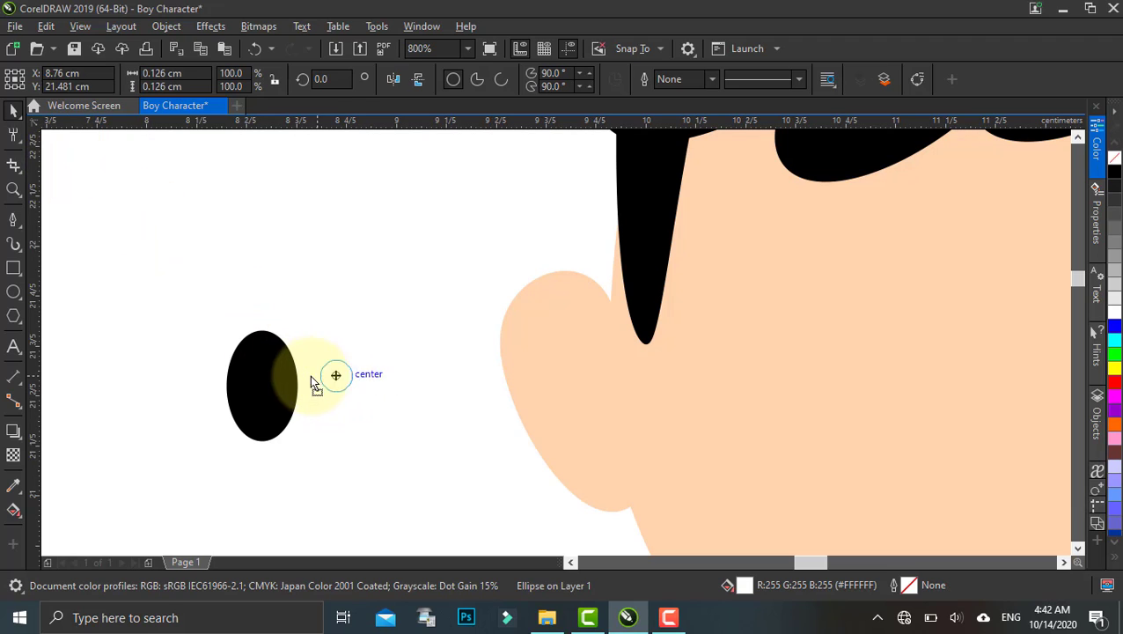
left_click_drag(276, 371, 298, 377)
left_click_drag(243, 406, 308, 373)
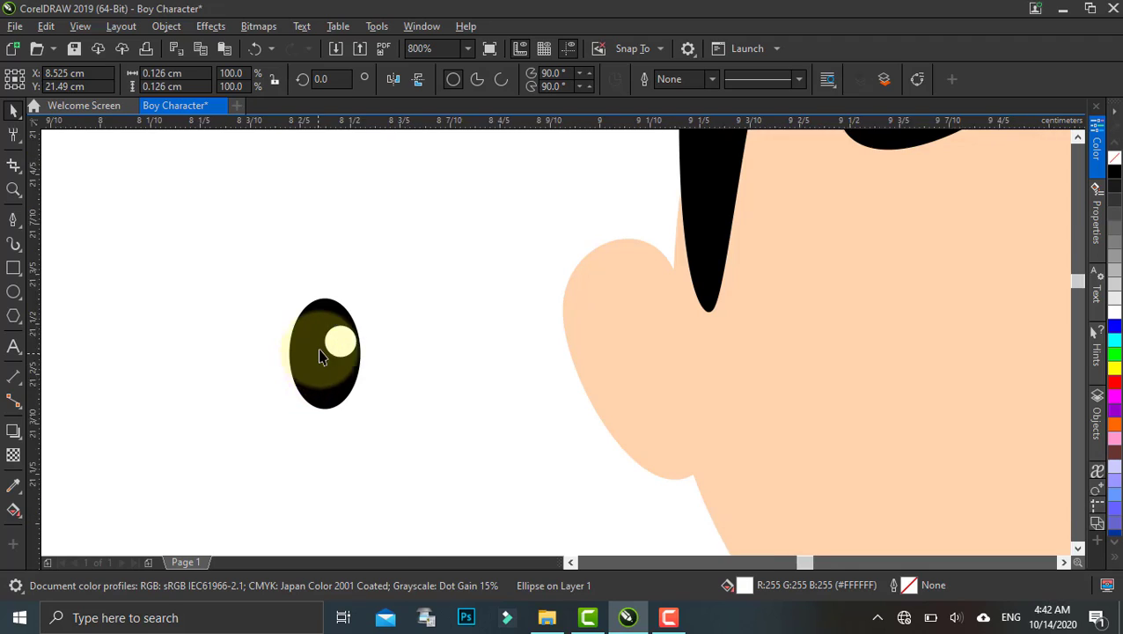
scroll(318, 353, "up", 2)
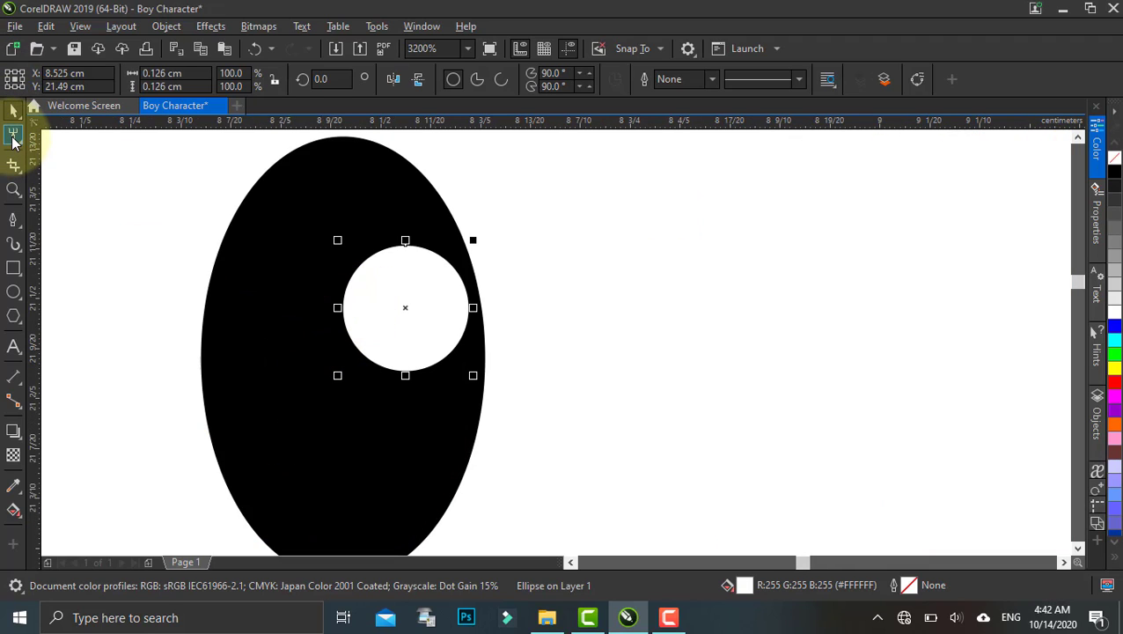
Step: Use the Shape tool to cut a pie wedge from the white eye highlight, spanning from 90° to about 55°
left_click(13, 139)
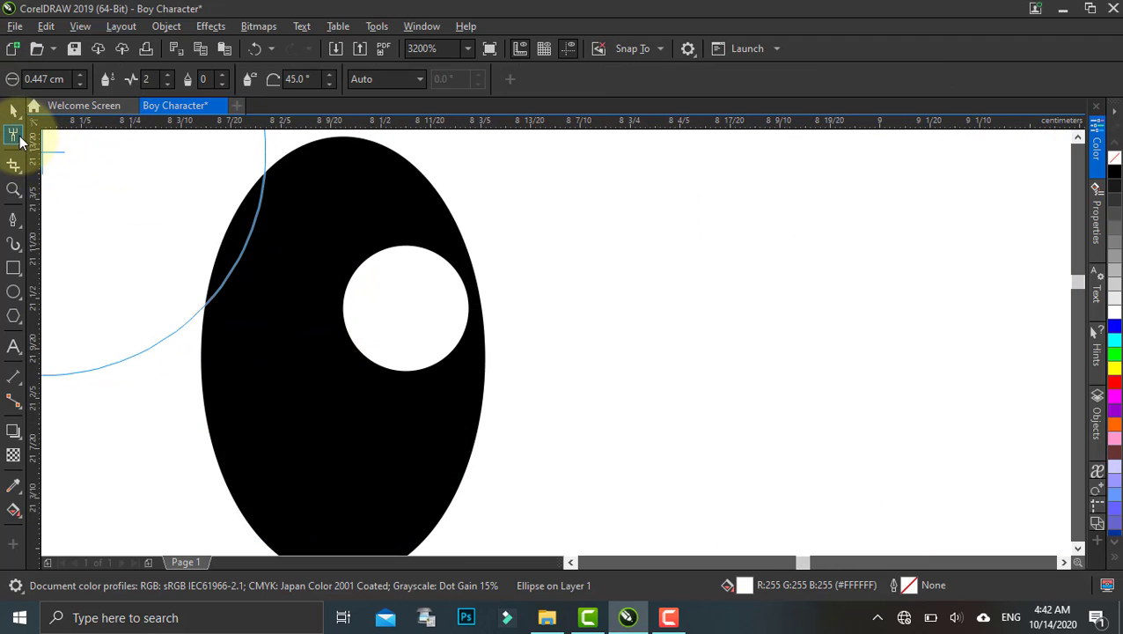
left_click(21, 141)
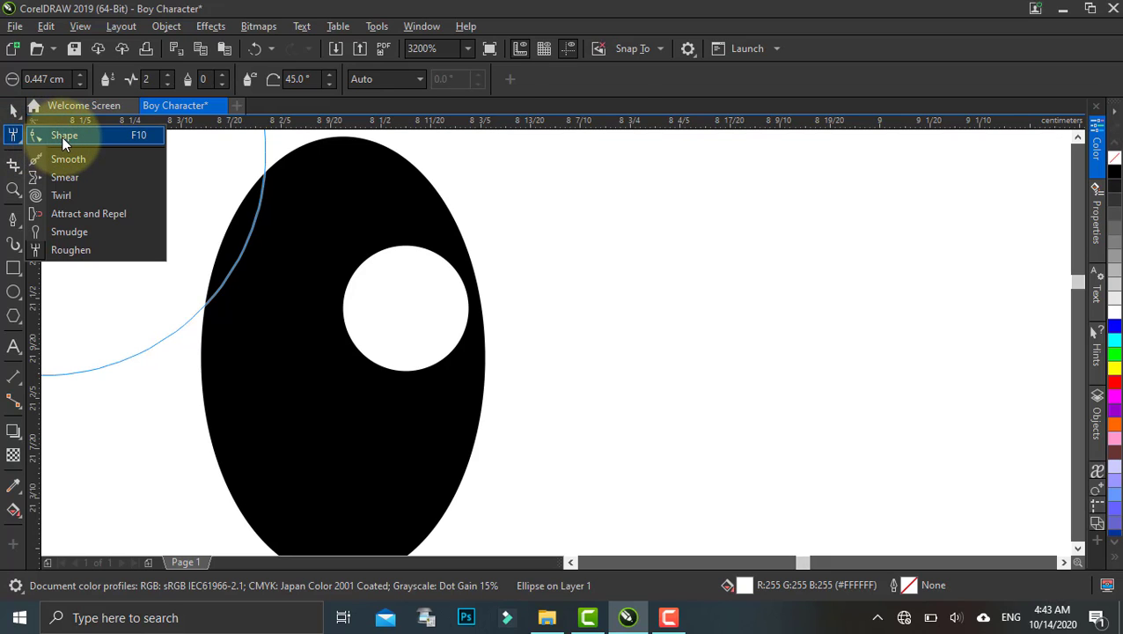
left_click(61, 136)
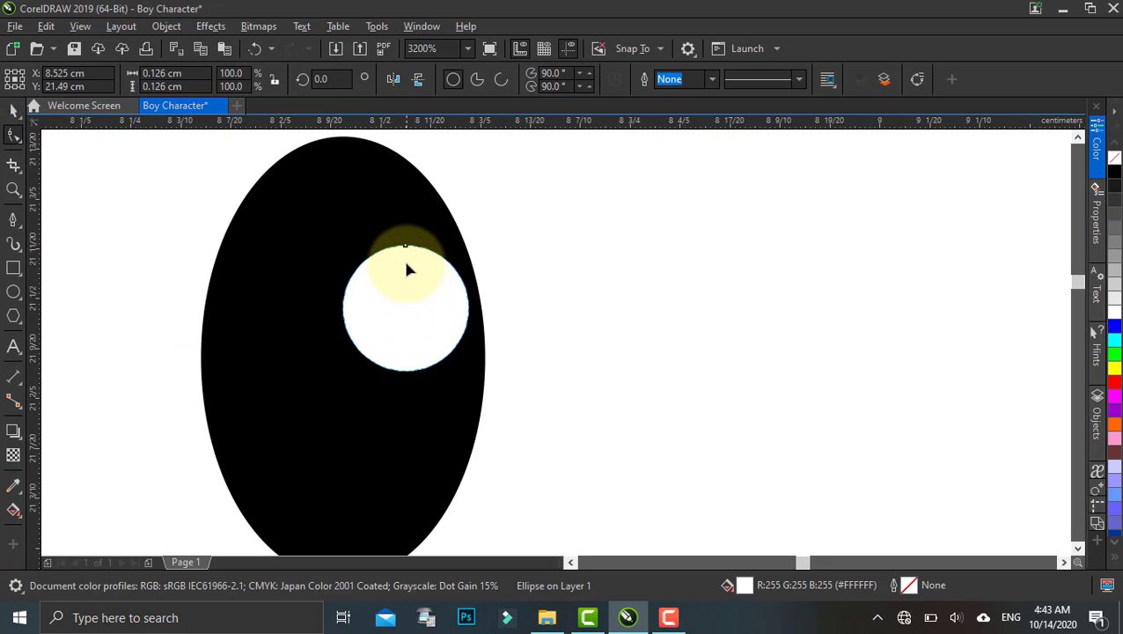
left_click_drag(406, 249, 432, 270)
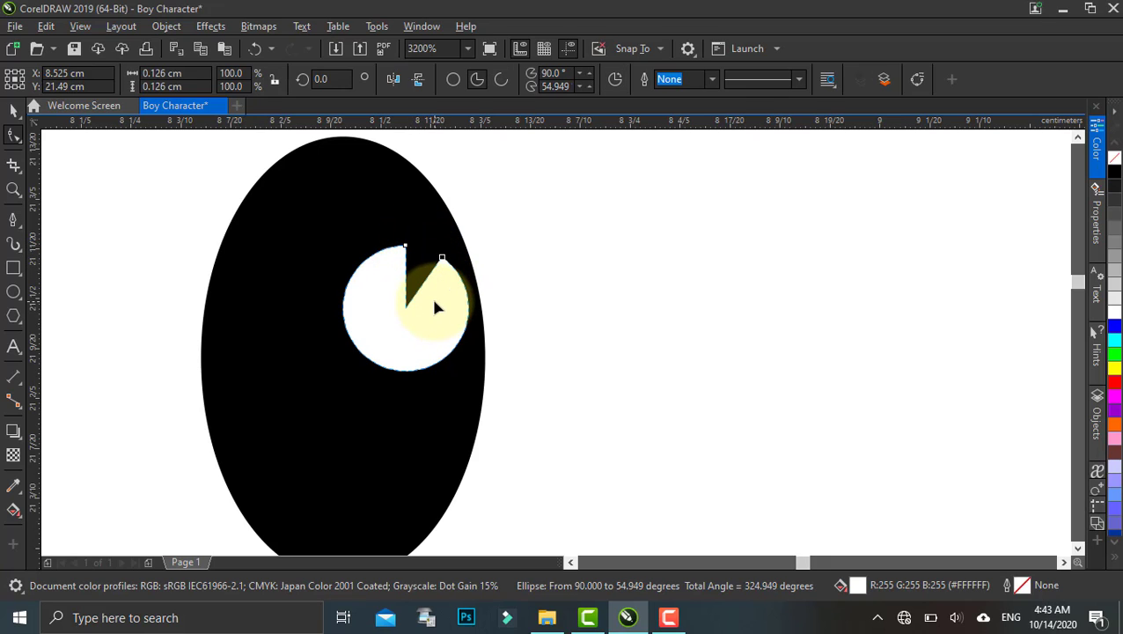
Step: Rotate the notched white highlight to about 86° so its wedge opens toward the pupil's left side
left_click(14, 108)
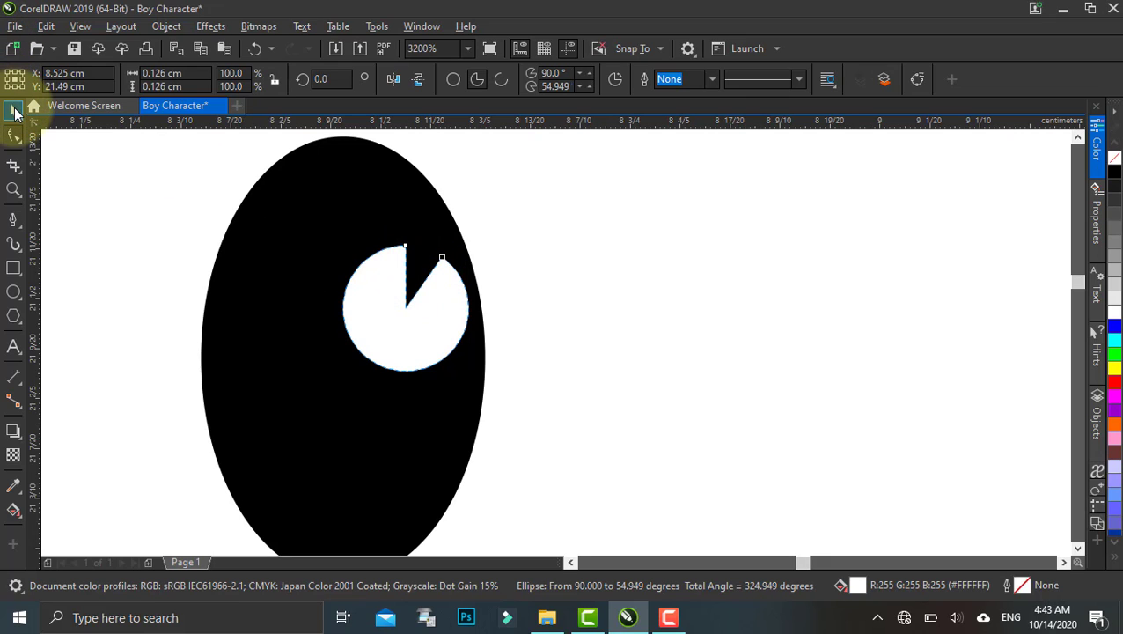
left_click(370, 289)
left_click_drag(340, 241, 327, 363)
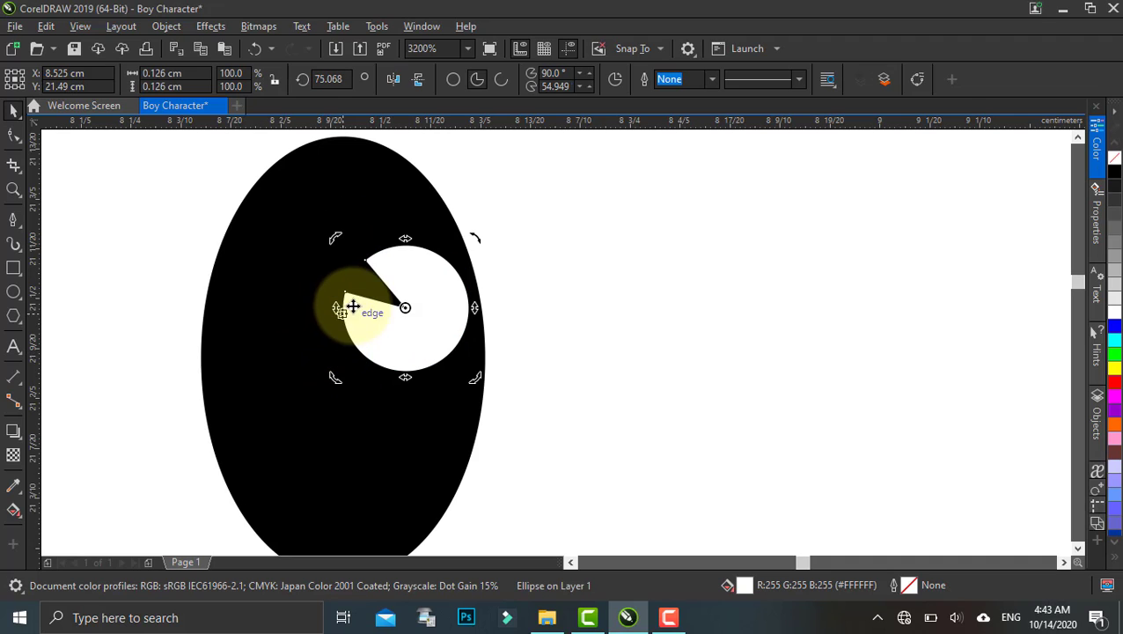
scroll(351, 328, "down", 1)
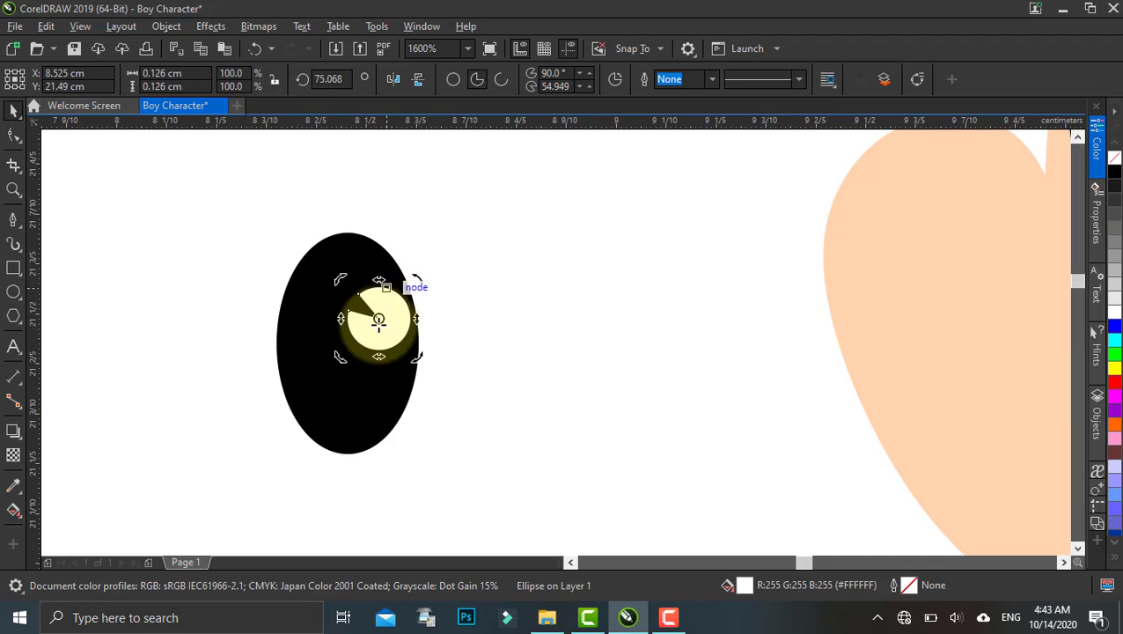
left_click_drag(341, 356, 352, 357)
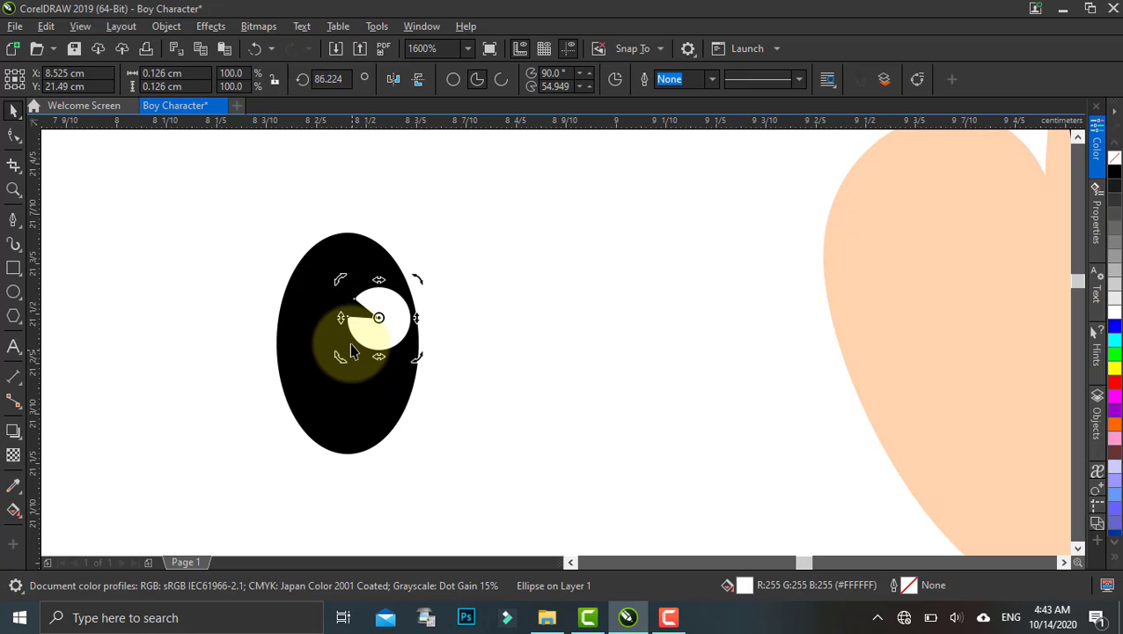
Step: Group the black pupil ellipse together with its white highlight
left_click(322, 280)
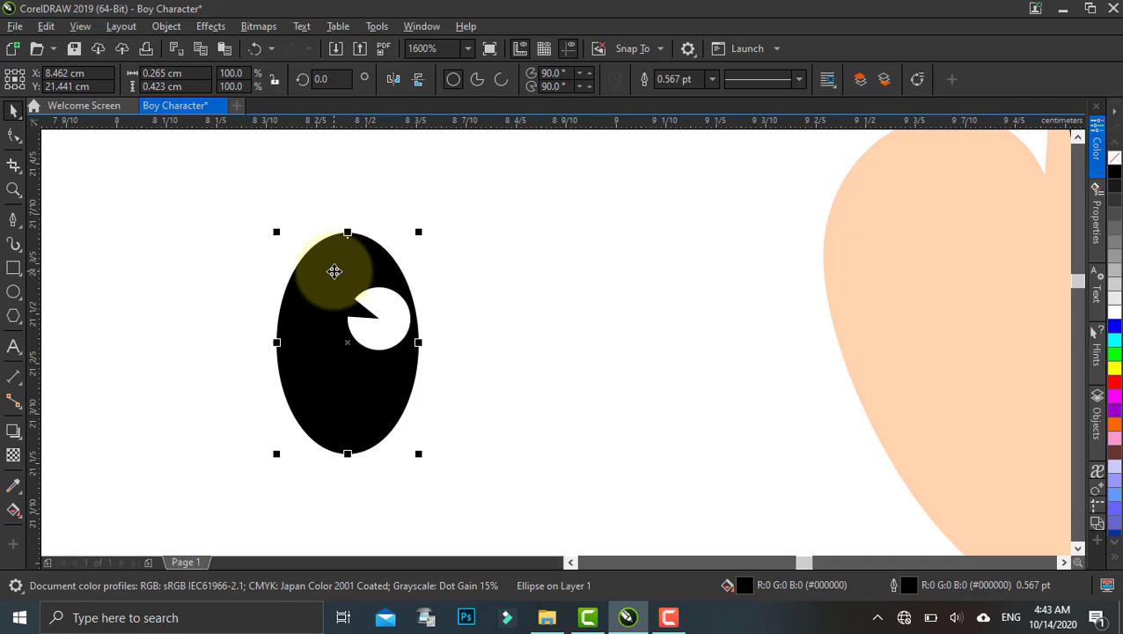
left_click(13, 110)
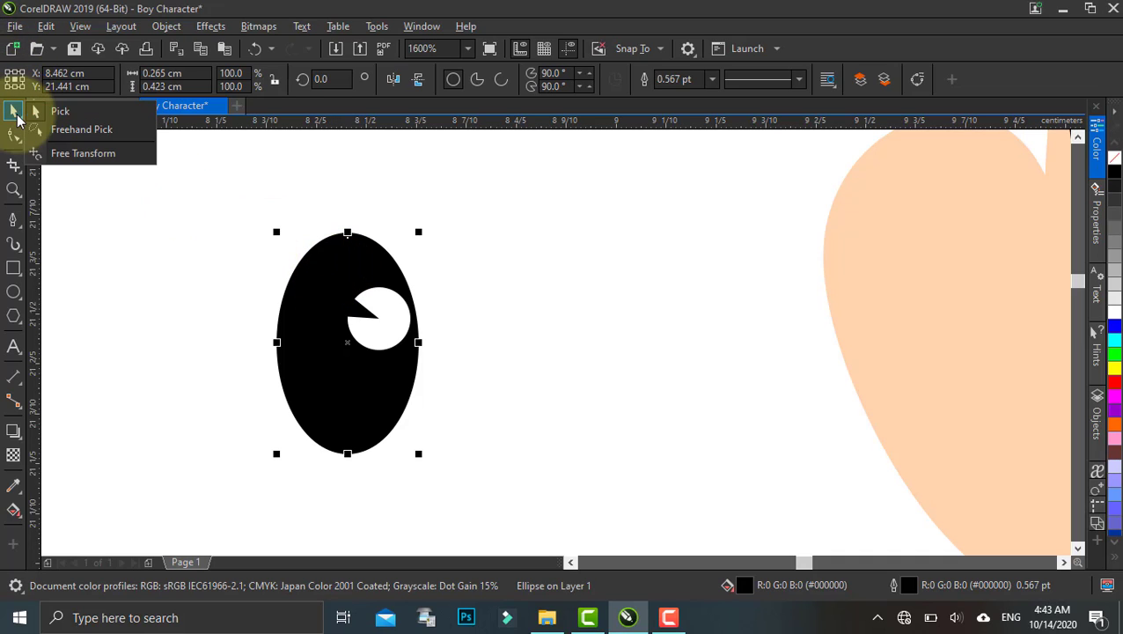
left_click(31, 110)
left_click_drag(236, 195, 455, 494)
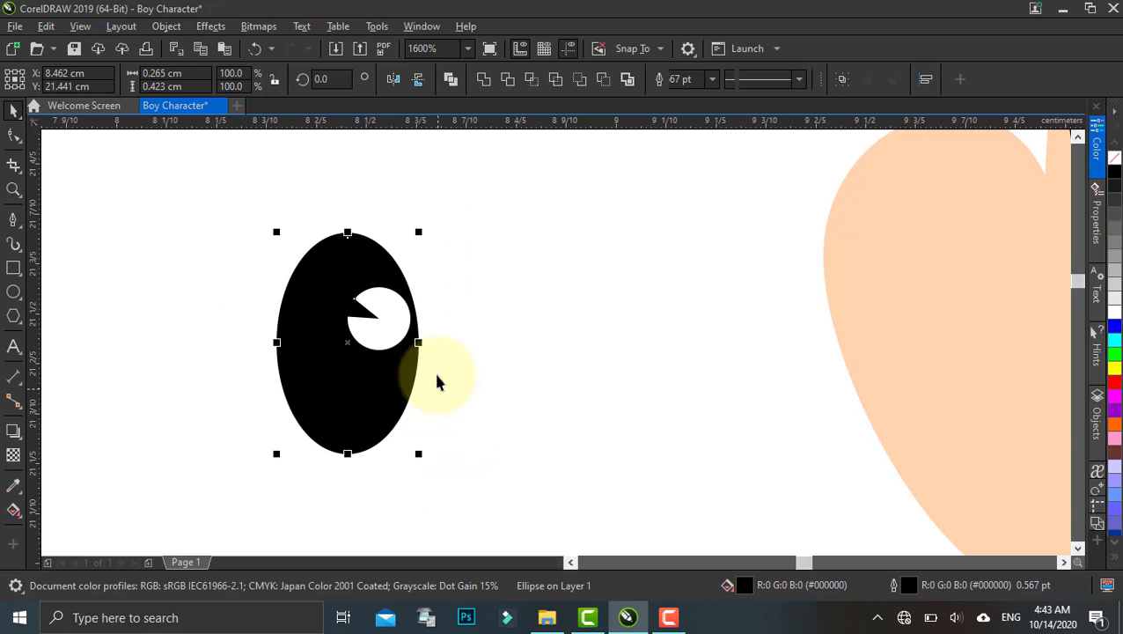
scroll(428, 324, "down", 3)
left_click(439, 324)
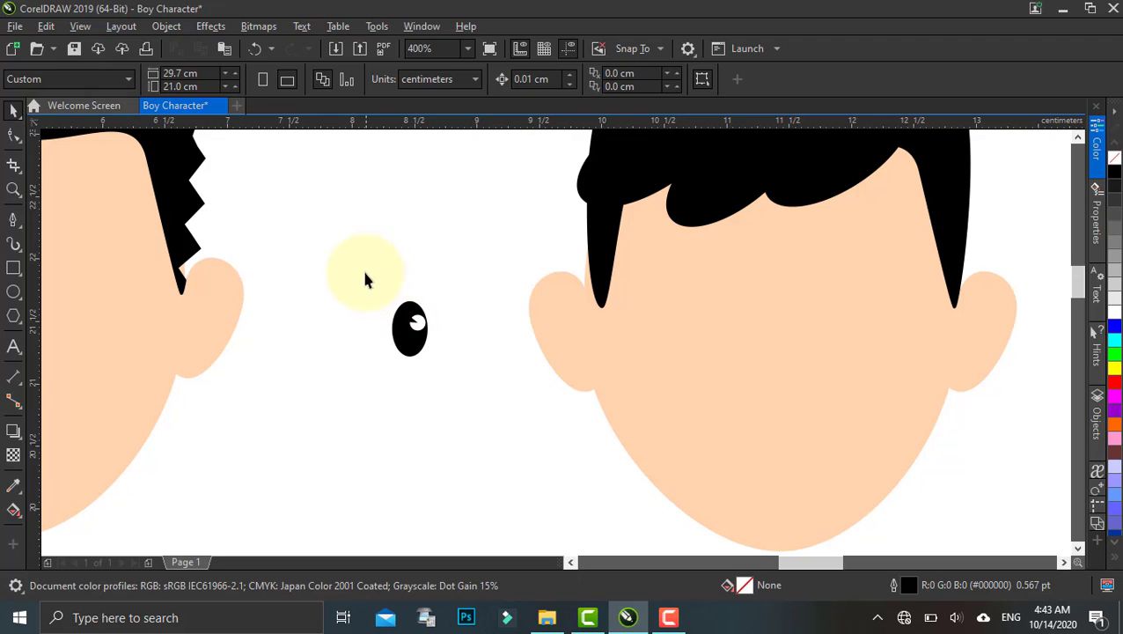
left_click_drag(470, 397, 465, 376)
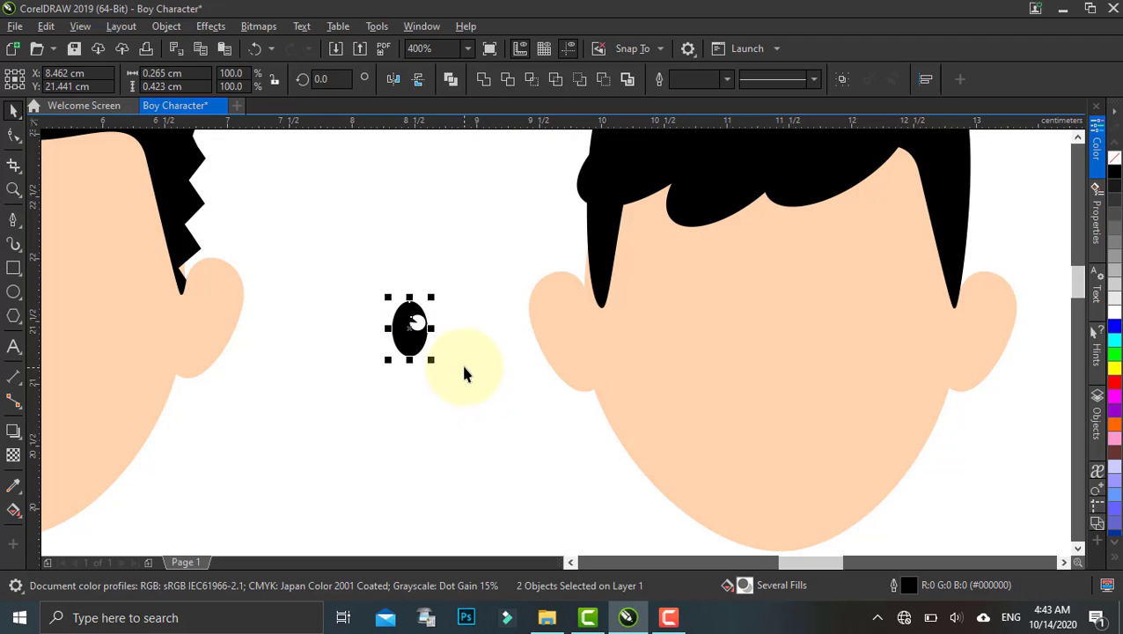
key("ctrl+g")
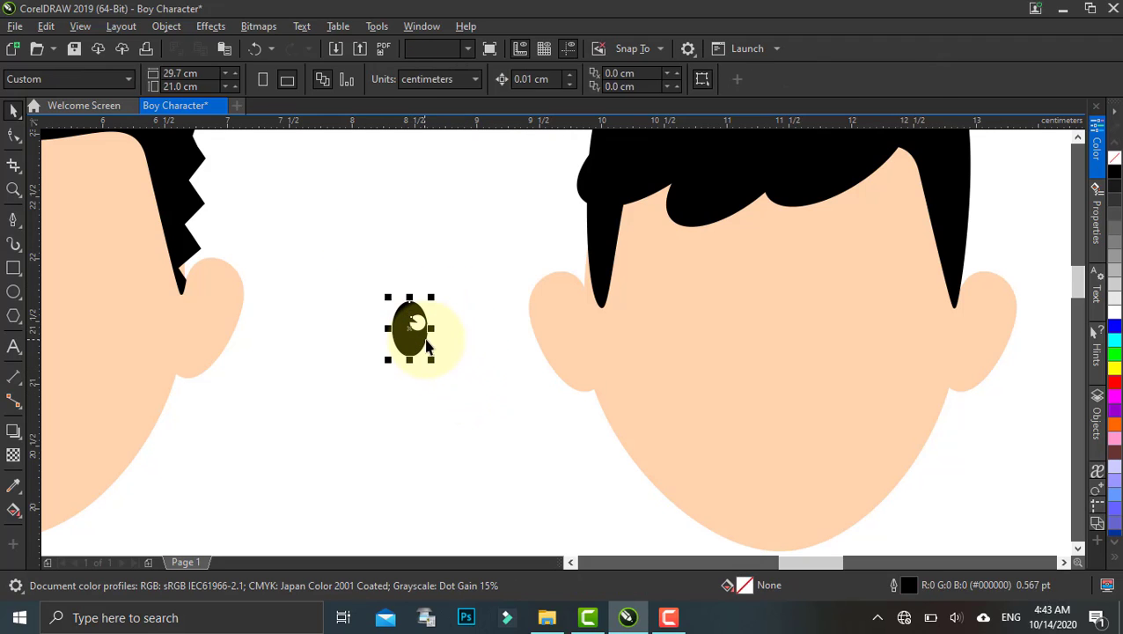
Step: Place the eye group on the left side of the smooth-haired face, scaled to about 85%, at about X 10.66, Y 21.4 cm
left_click_drag(418, 339, 643, 343)
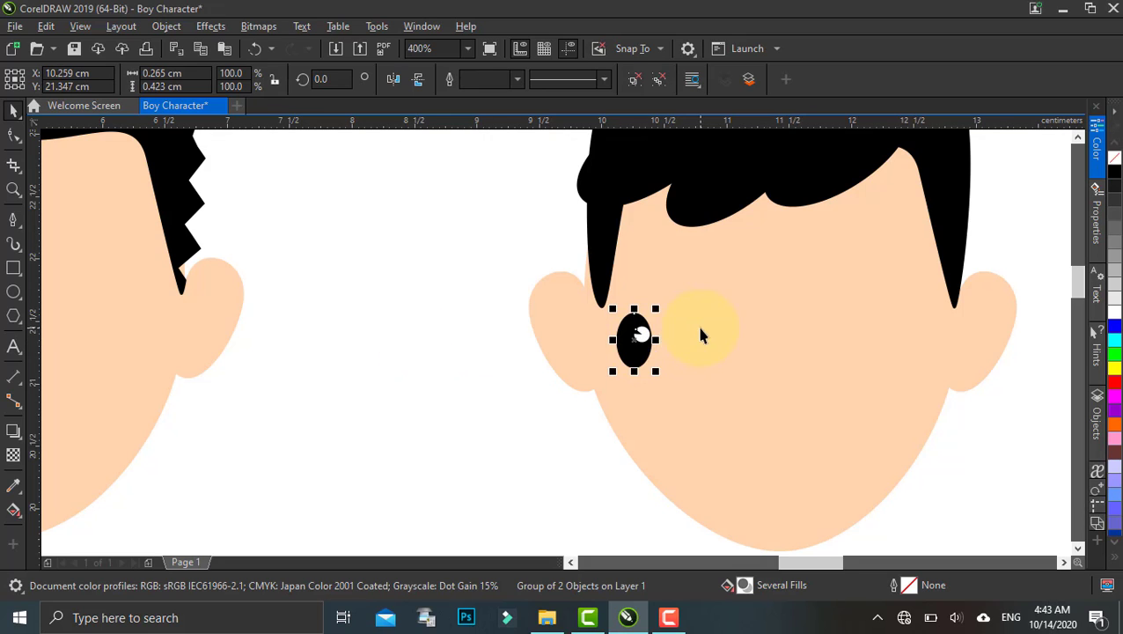
scroll(544, 313, "down", 2)
left_click_drag(566, 311, 536, 324)
scroll(492, 313, "up", 2)
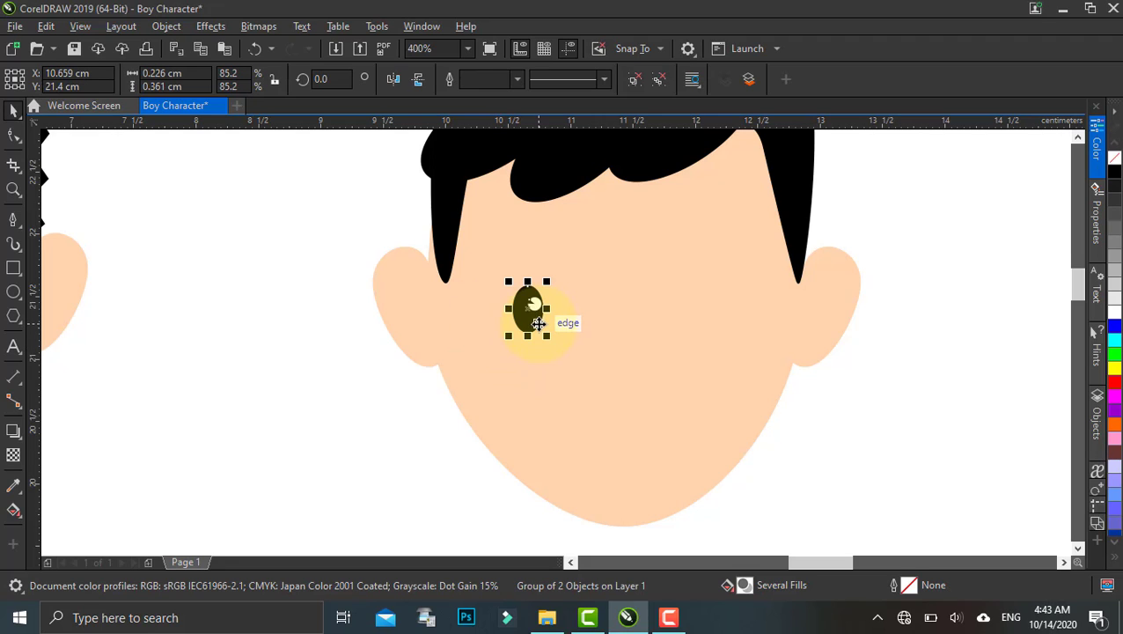
Step: Duplicate the eye horizontally onto the right side of the same face, at about X 12.23 cm
scroll(536, 326, "down", 2)
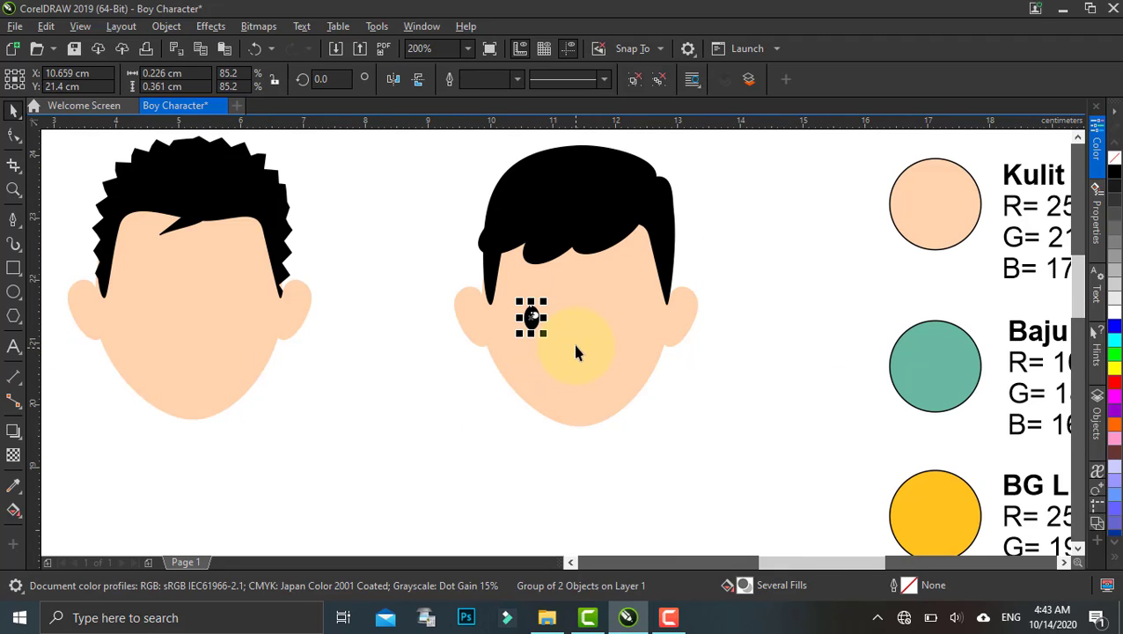
left_click_drag(562, 335, 509, 334)
scroll(568, 316, "up", 2)
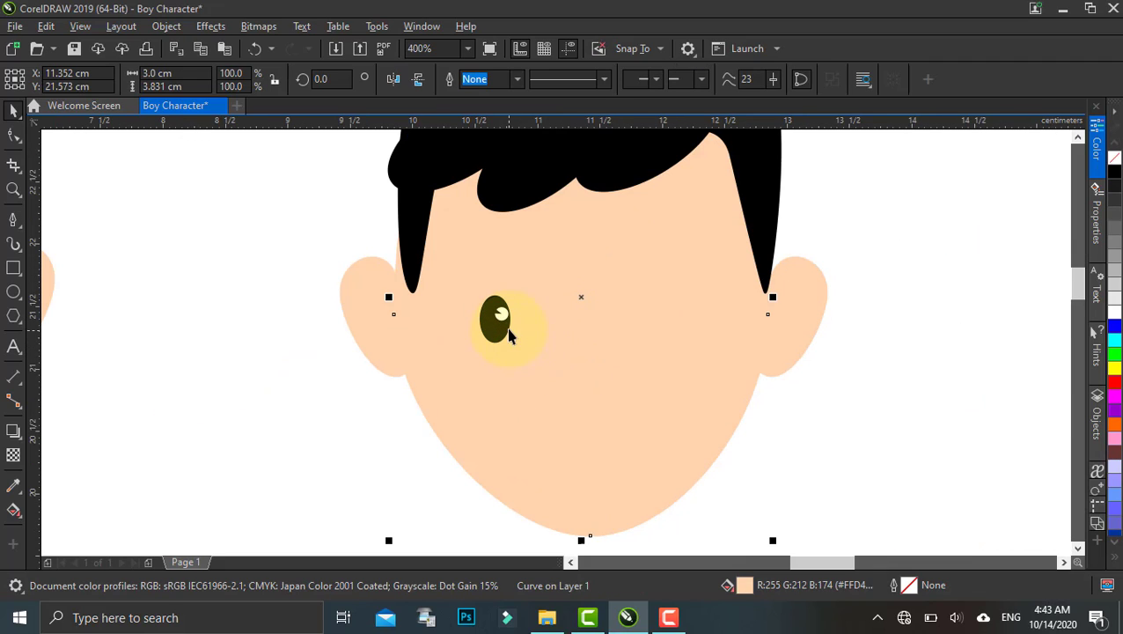
left_click(504, 330)
left_click(530, 317)
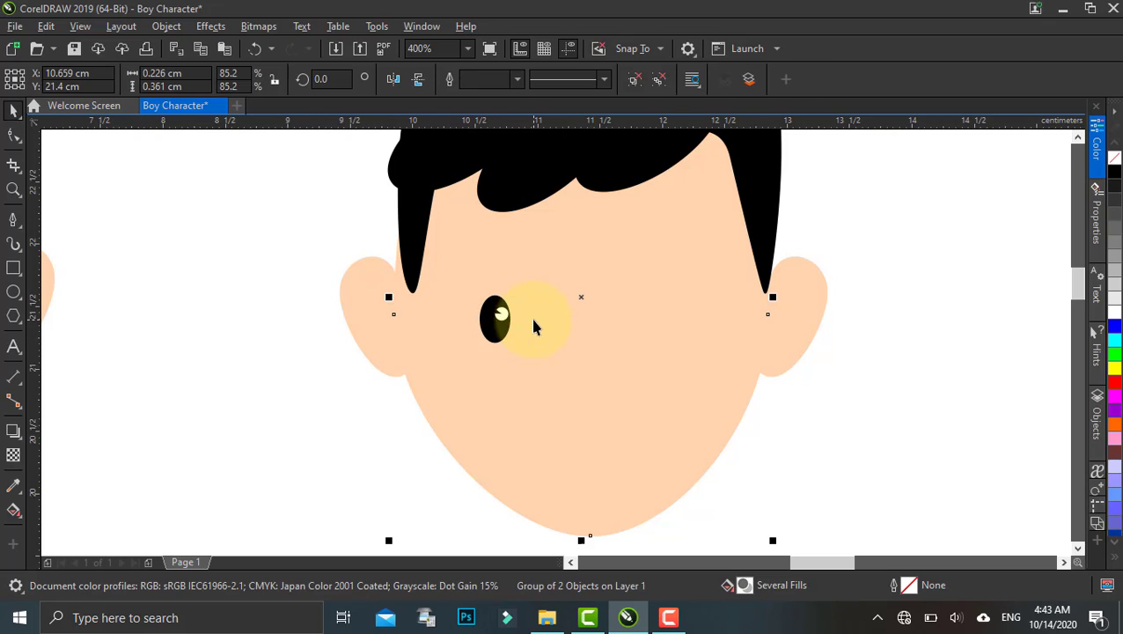
left_click(498, 332)
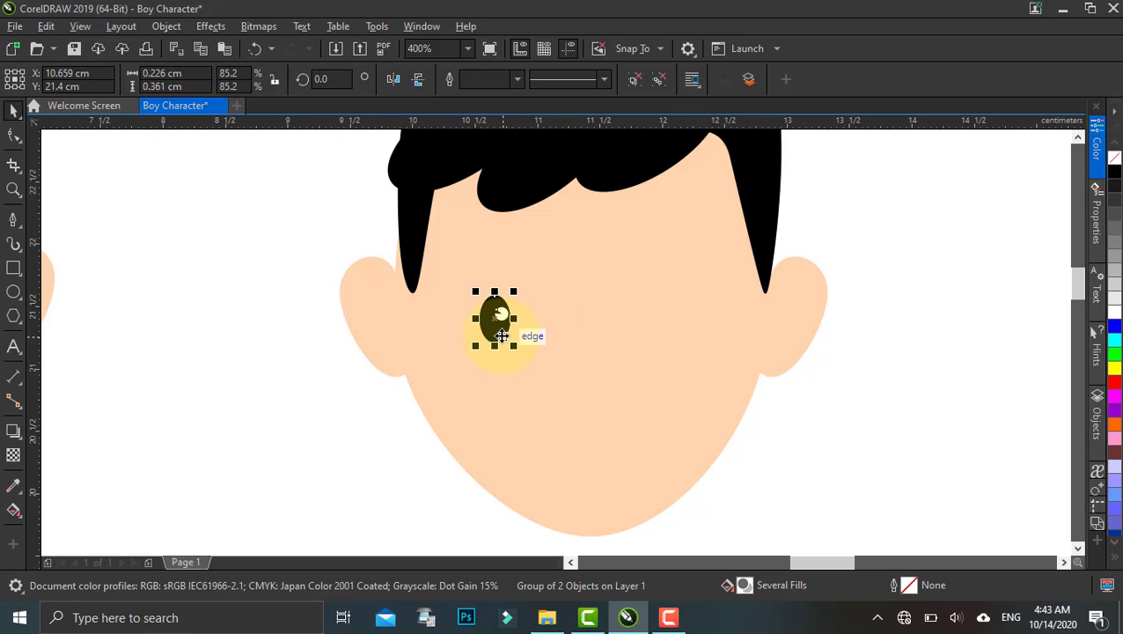
left_click_drag(500, 336, 701, 345)
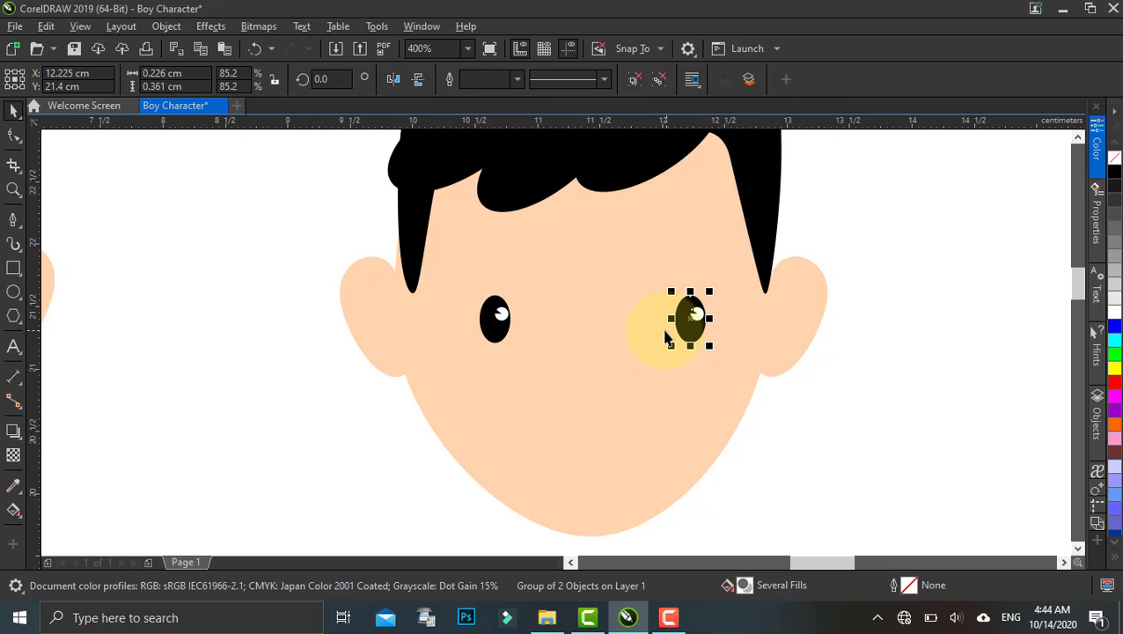
Step: Shift the duplicated right eye slightly inward to about X 12.16 cm, keeping it level with the other eye
scroll(702, 343, "down", 2)
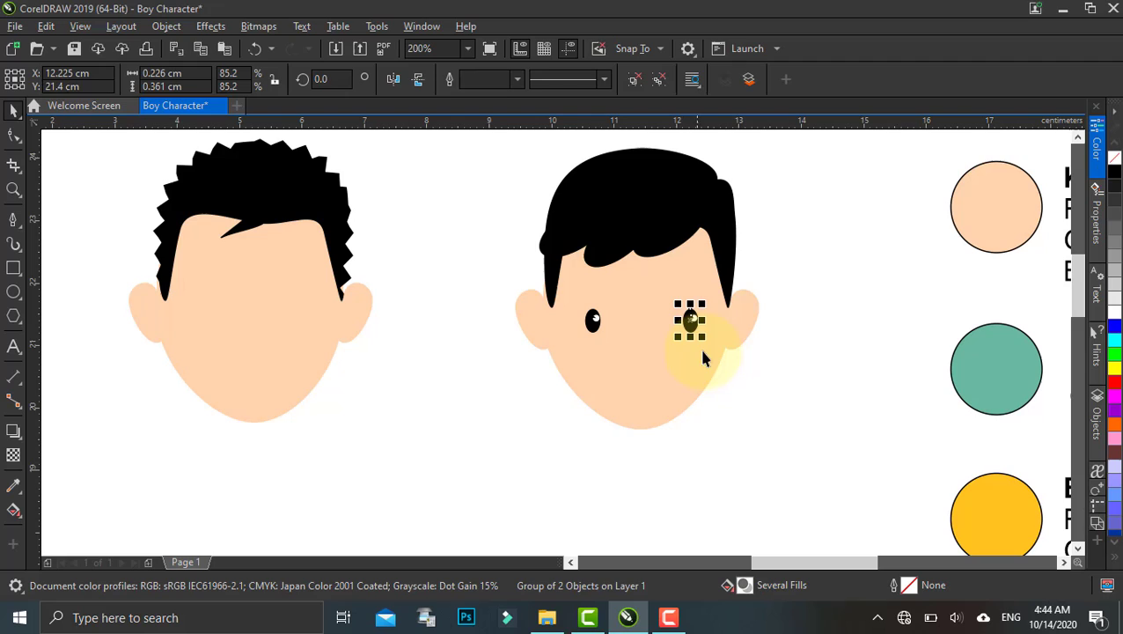
left_click(736, 389)
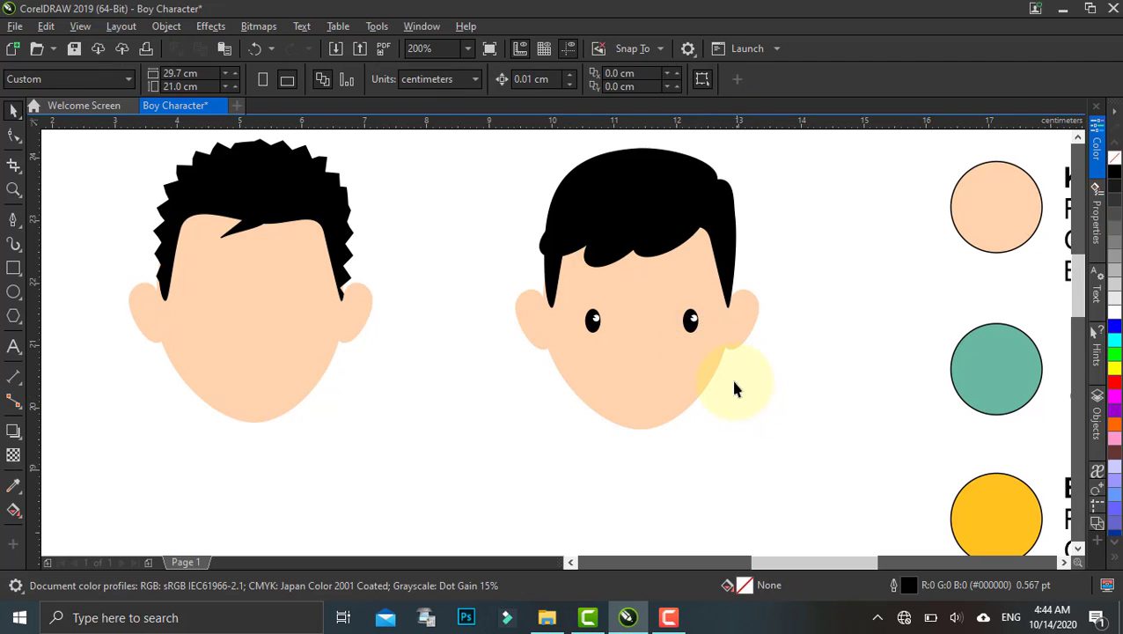
scroll(699, 331, "up", 2)
left_click(696, 331)
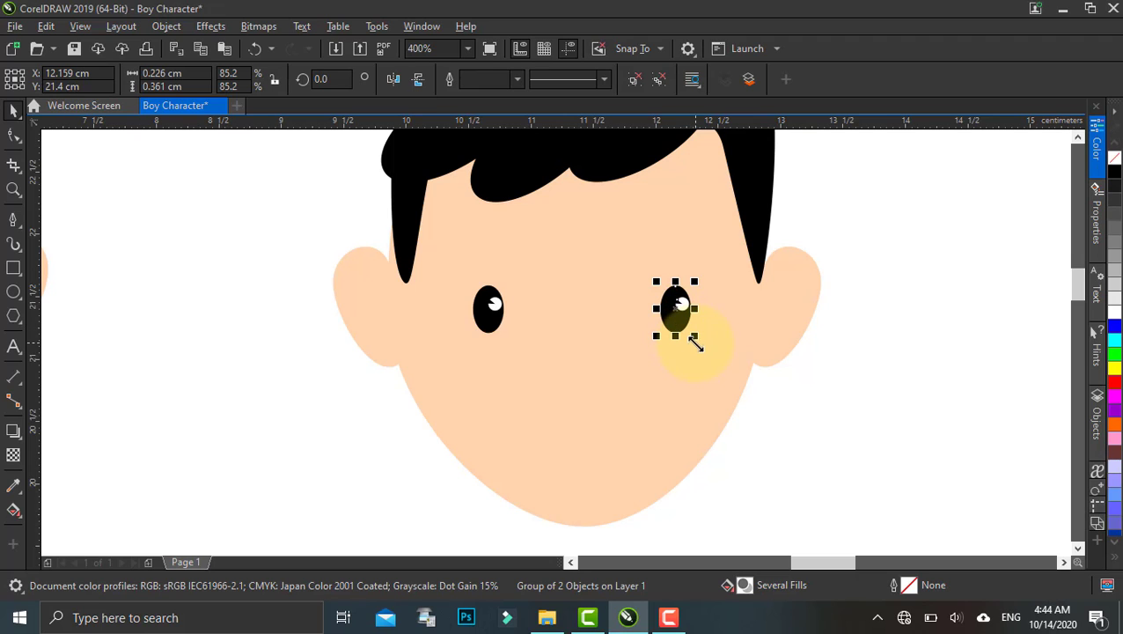
key("Escape")
Step: Select both eyes and raise them together on the face to about Y 21.51 cm
scroll(720, 359, "down", 3)
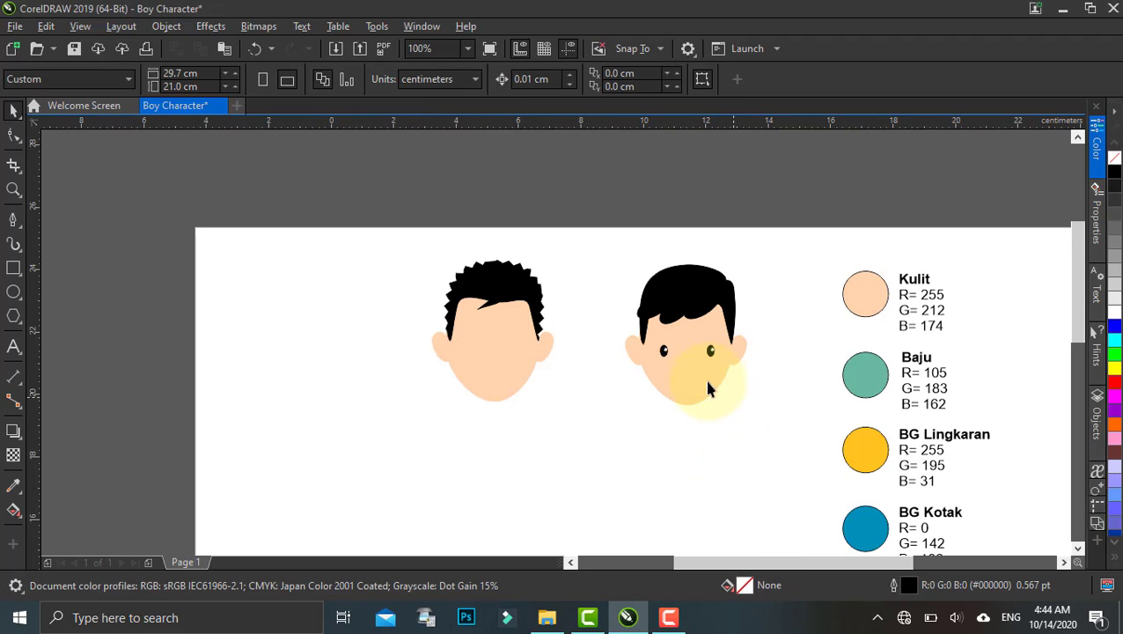
left_click_drag(733, 380, 619, 362)
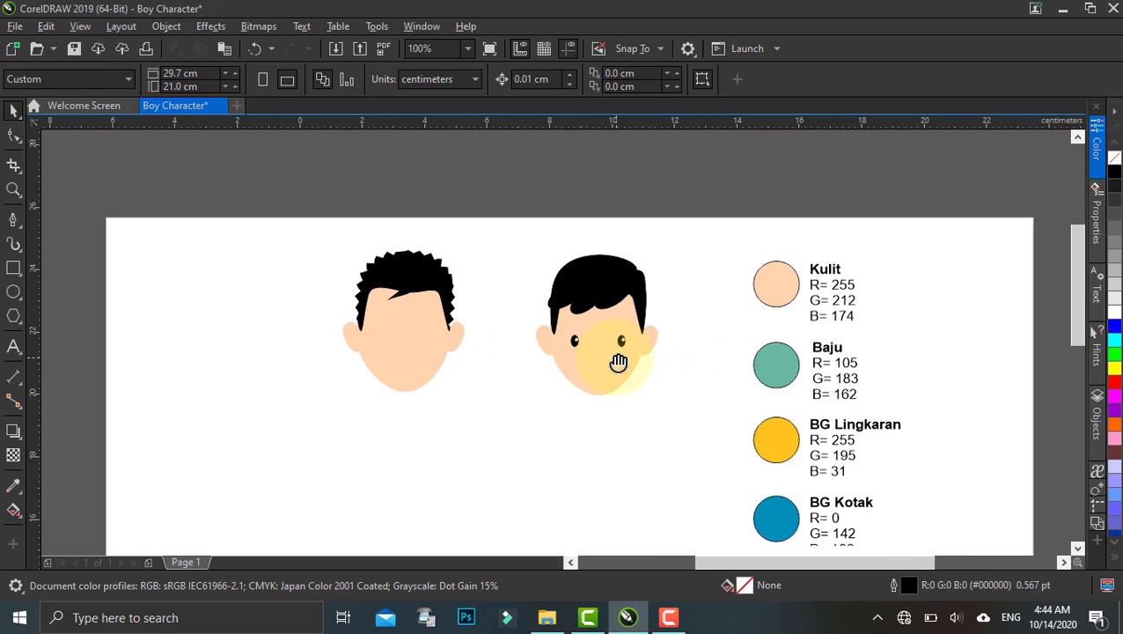
scroll(600, 335, "up", 2)
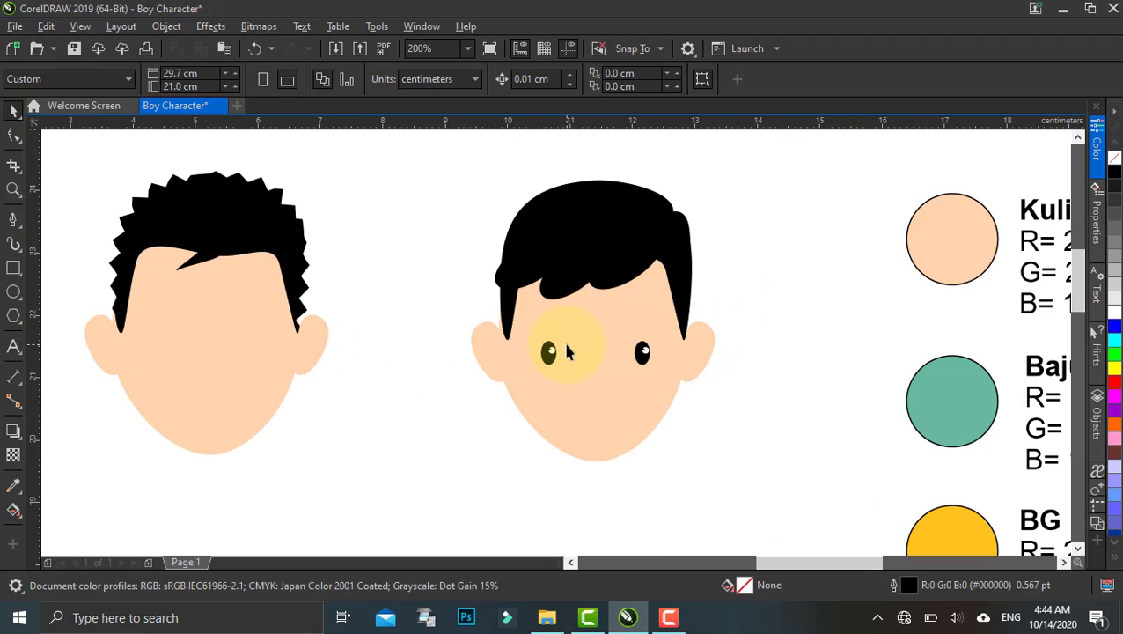
left_click(644, 357)
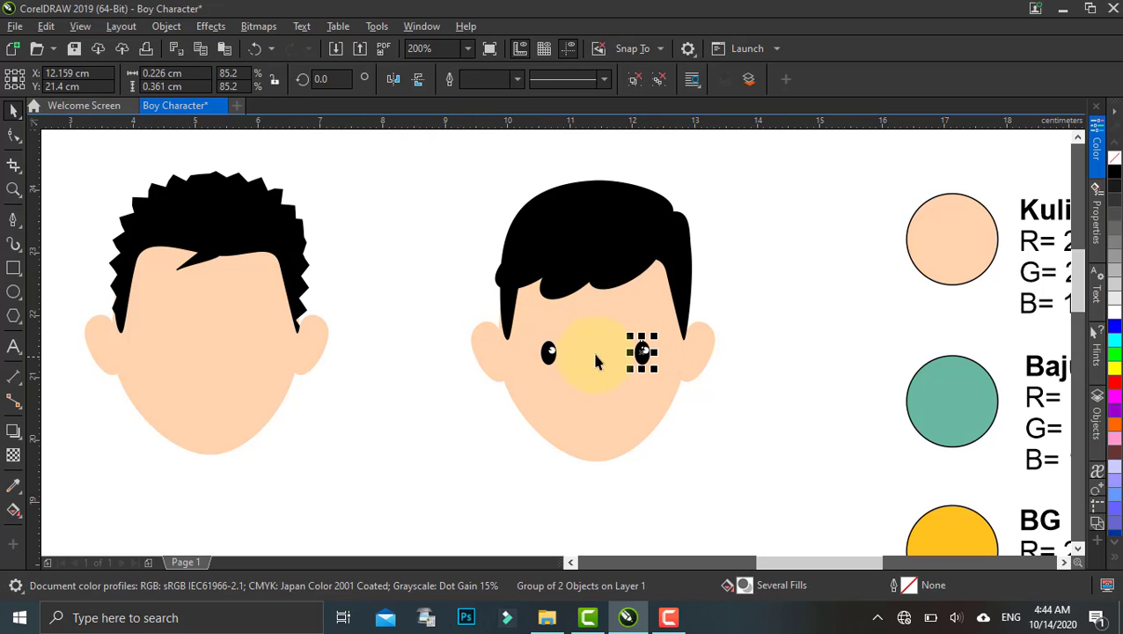
left_click(548, 355, "shift")
scroll(643, 353, "up", 2)
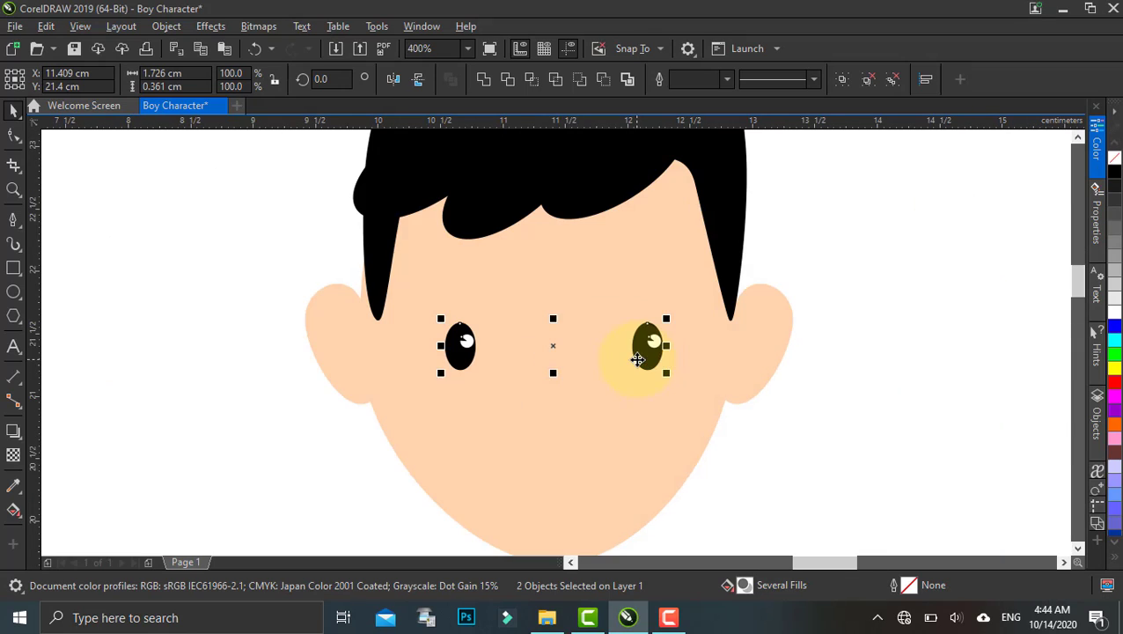
left_click_drag(643, 342, 648, 354)
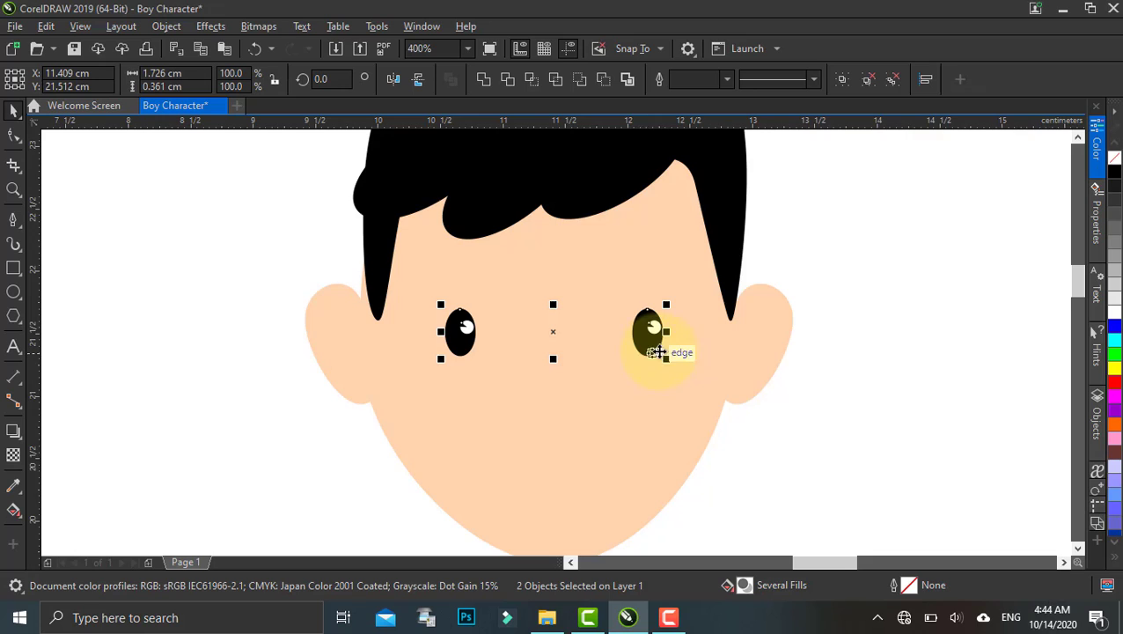
scroll(665, 349, "down", 2)
left_click(689, 395)
left_click_drag(650, 354, 622, 341)
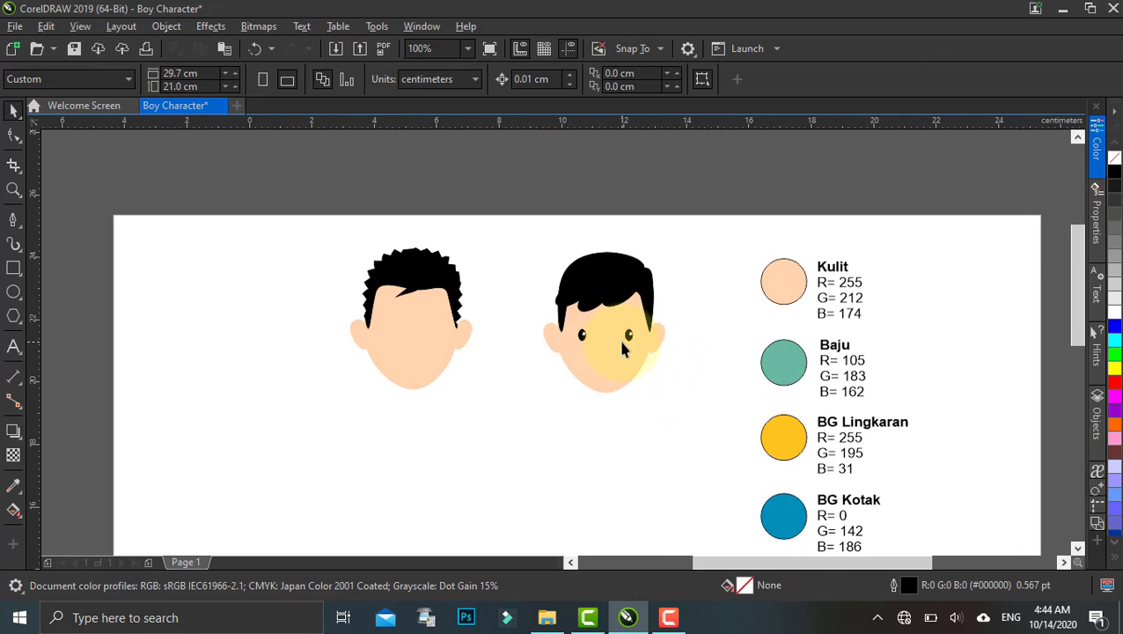
Step: Draw an arched eyebrow curve about 0.46 cm wide just above the face's left eye with the Smart Drawing tool
left_click(15, 221)
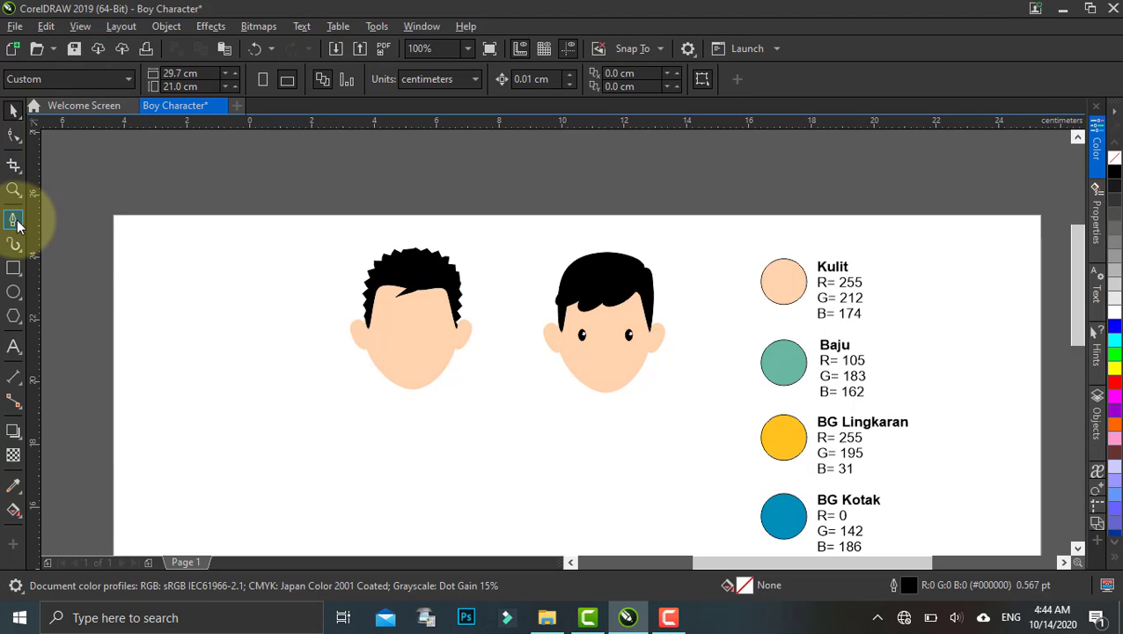
left_click(17, 226)
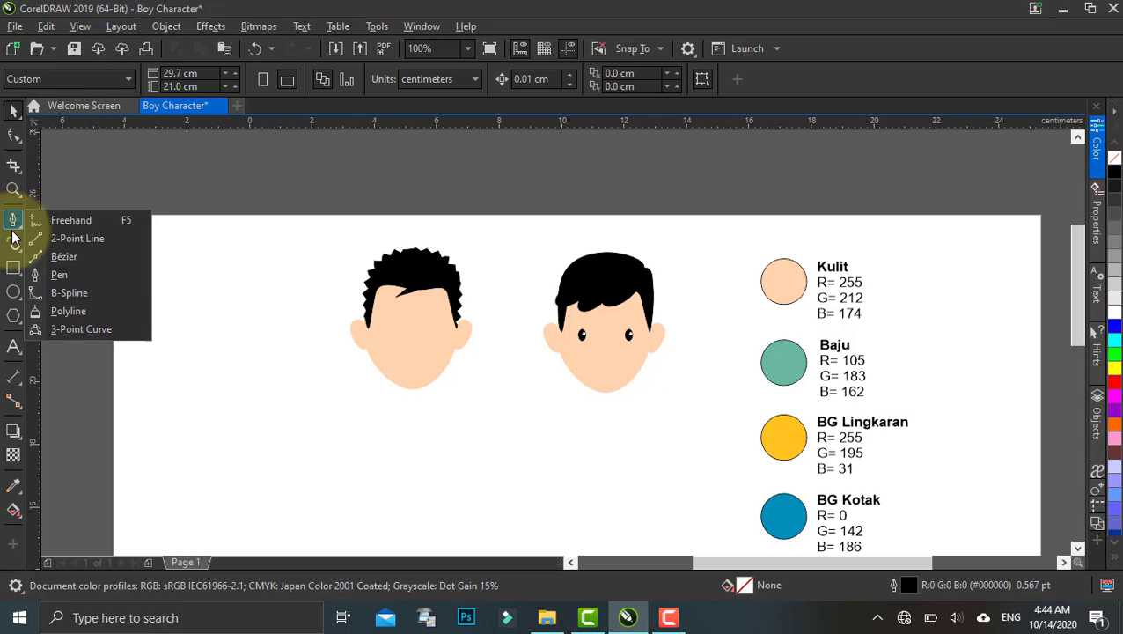
mouse_move(13, 244)
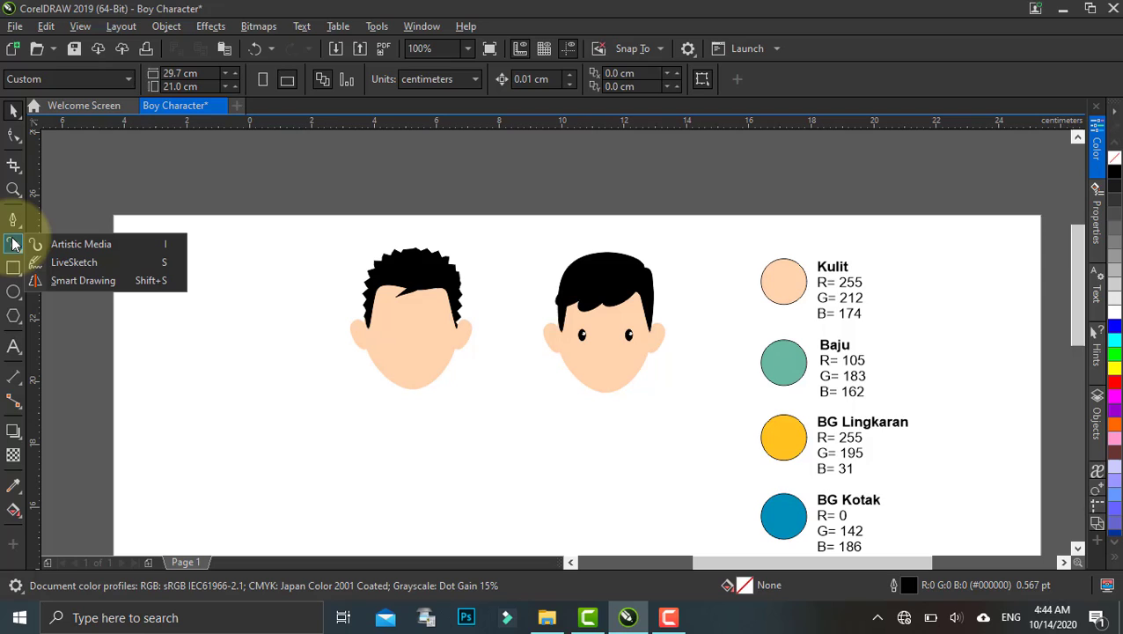
left_click(72, 281)
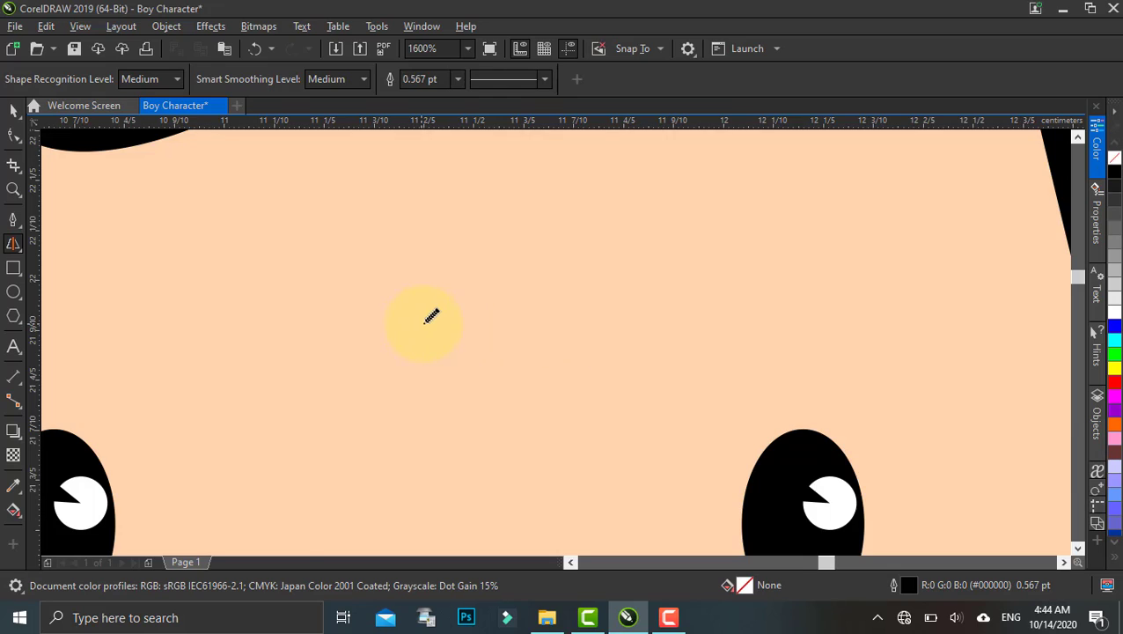
scroll(432, 316, "down", 3)
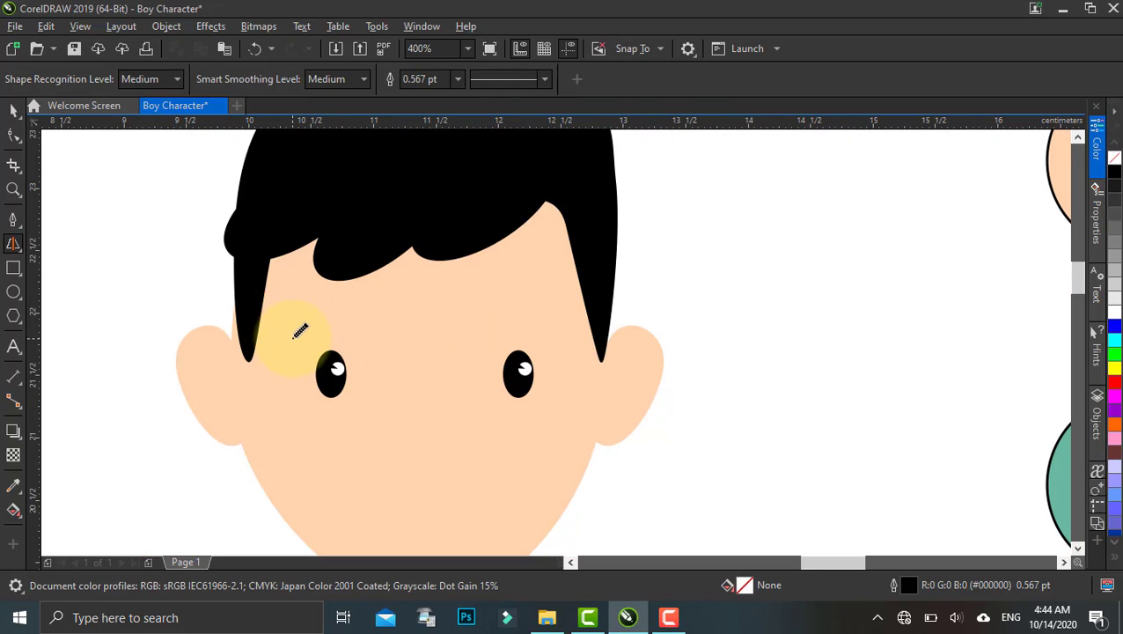
mouse_move(294, 335)
left_mouse_down()
mouse_move(346, 329)
mouse_move(368, 347)
left_mouse_up()
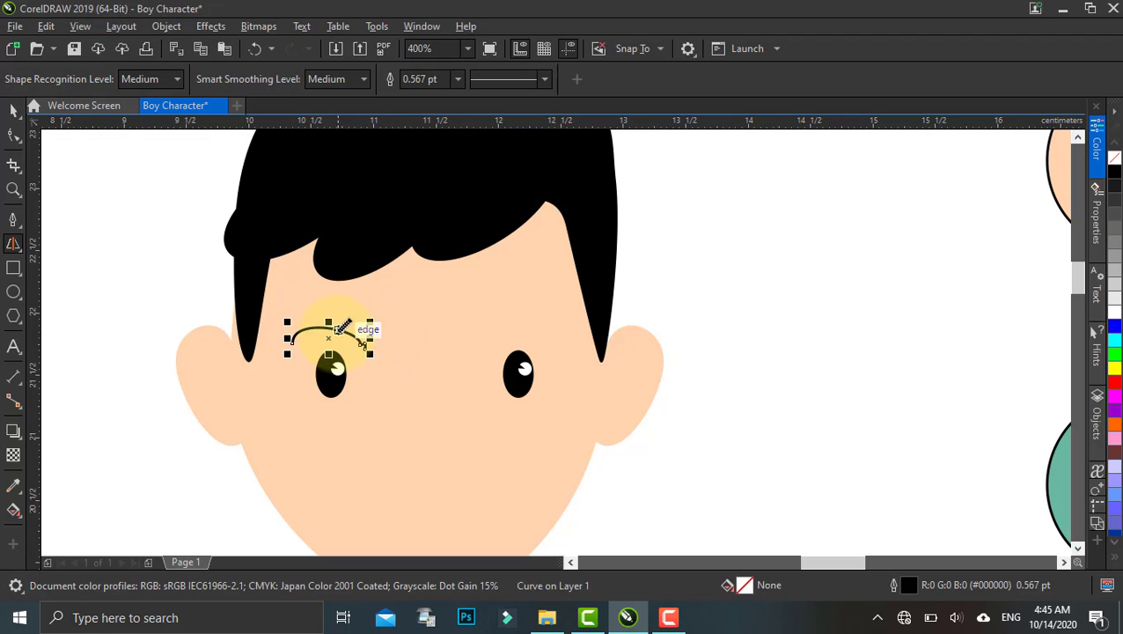
key("ctrl+z")
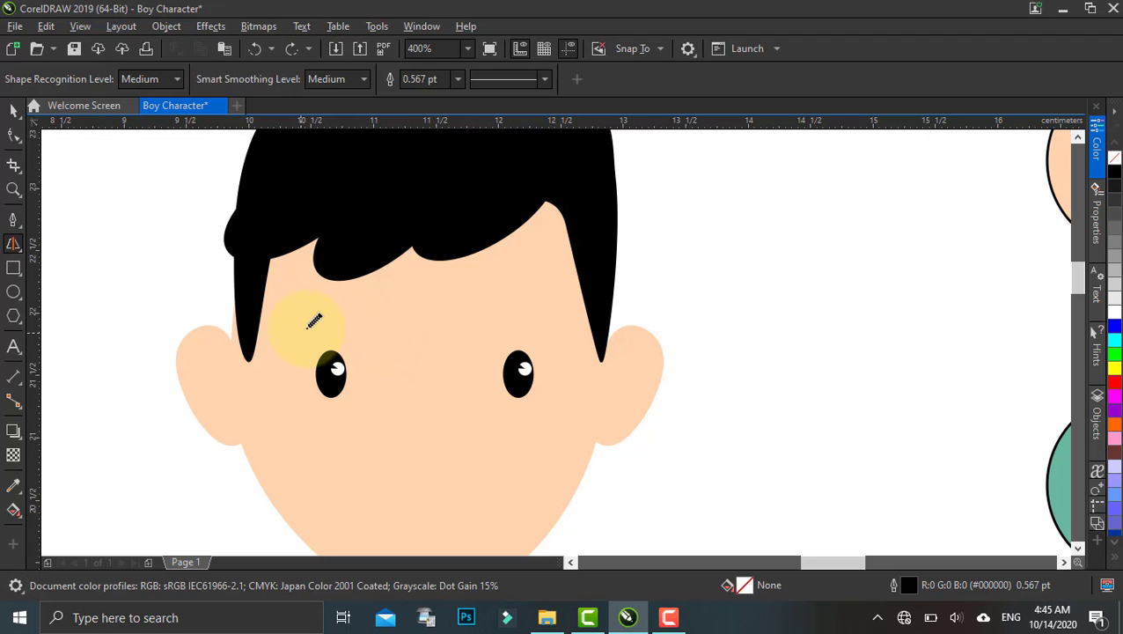
mouse_move(301, 332)
left_mouse_down()
mouse_move(345, 322)
mouse_move(360, 338)
left_mouse_up()
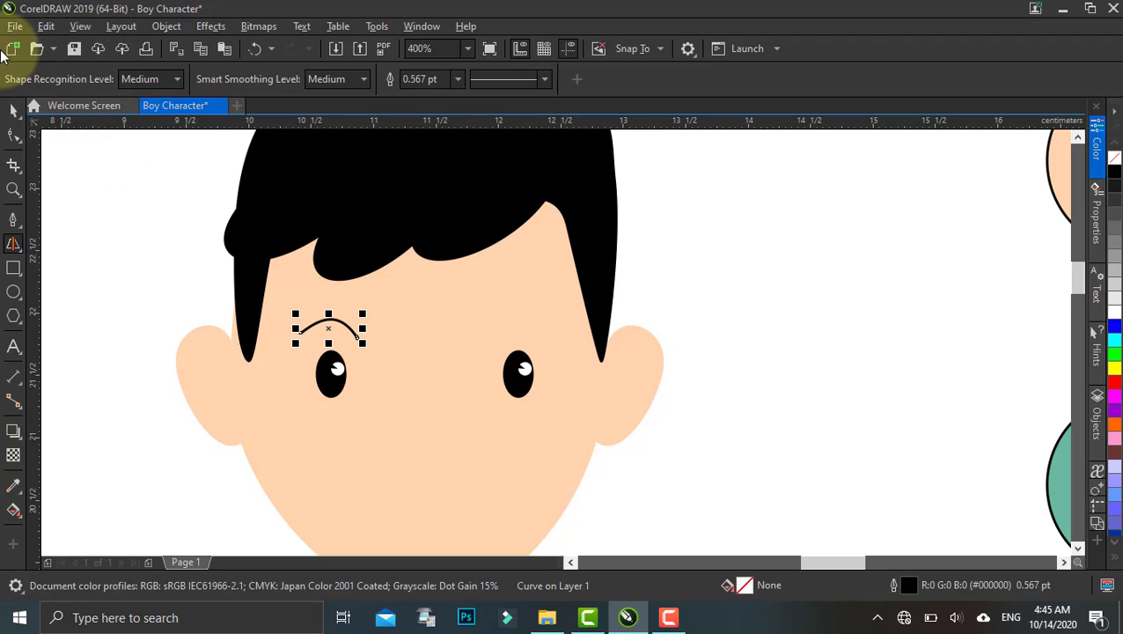
Step: Set the eyebrow curve's outline width to 2.0 pt
left_click(13, 110)
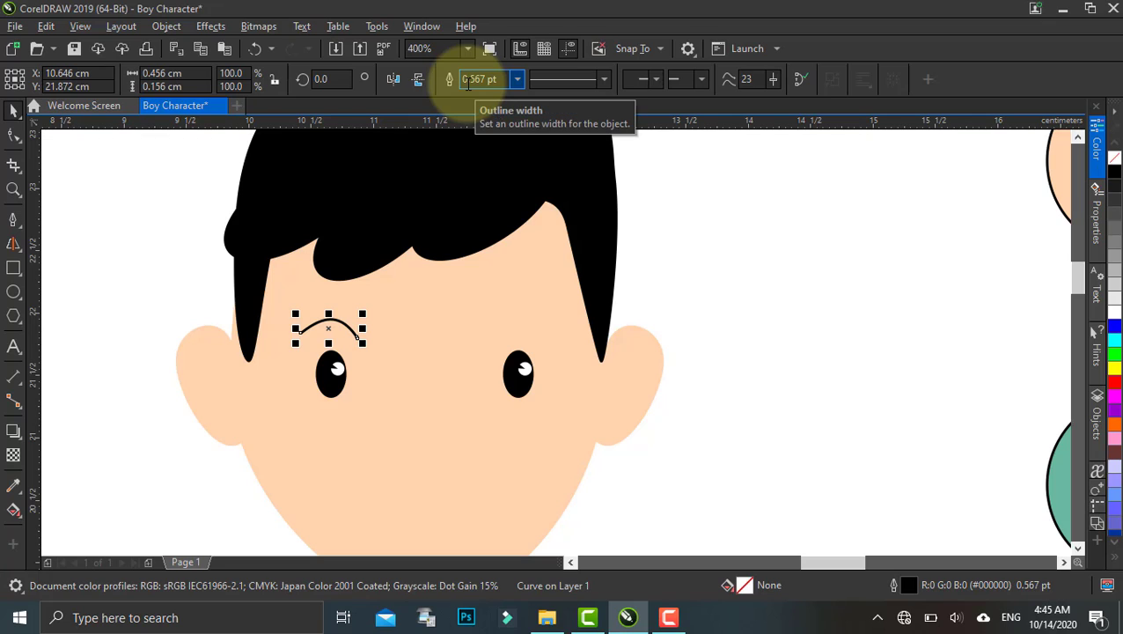
left_click(518, 79)
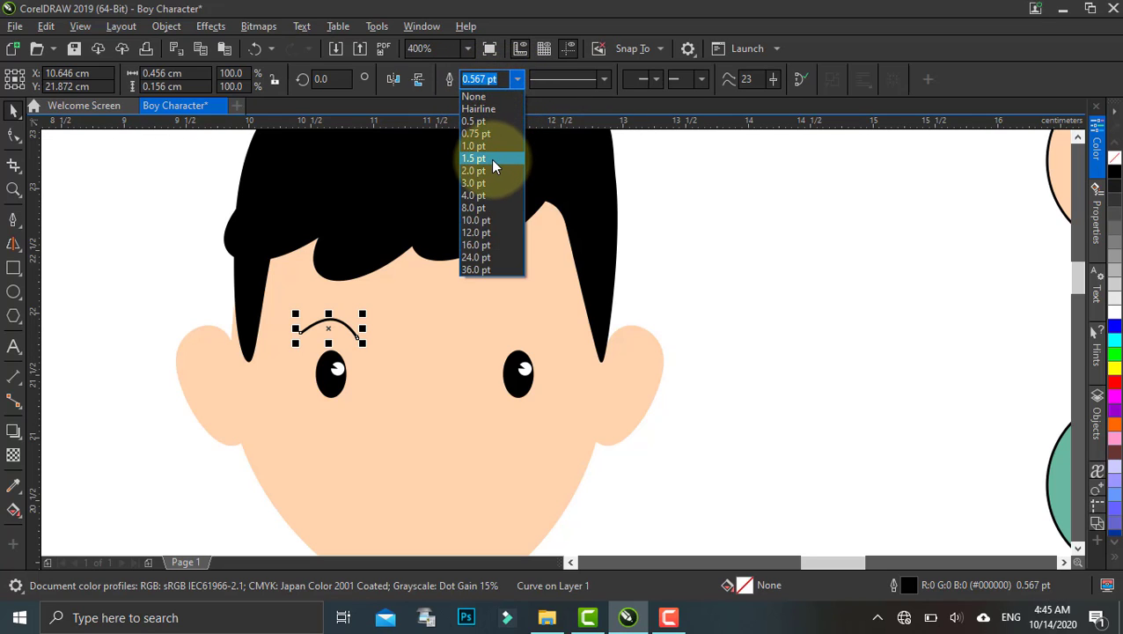
left_click(492, 170)
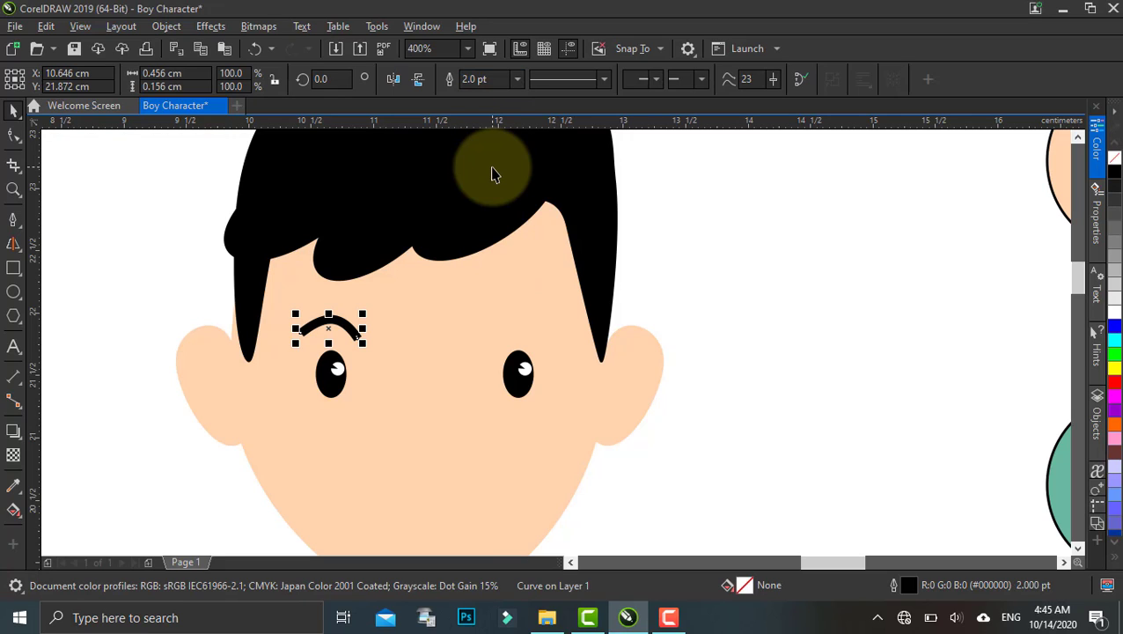
Step: Try a 3.0 pt outline width on the eyebrow curve and return it to 2.0 pt
left_click(518, 81)
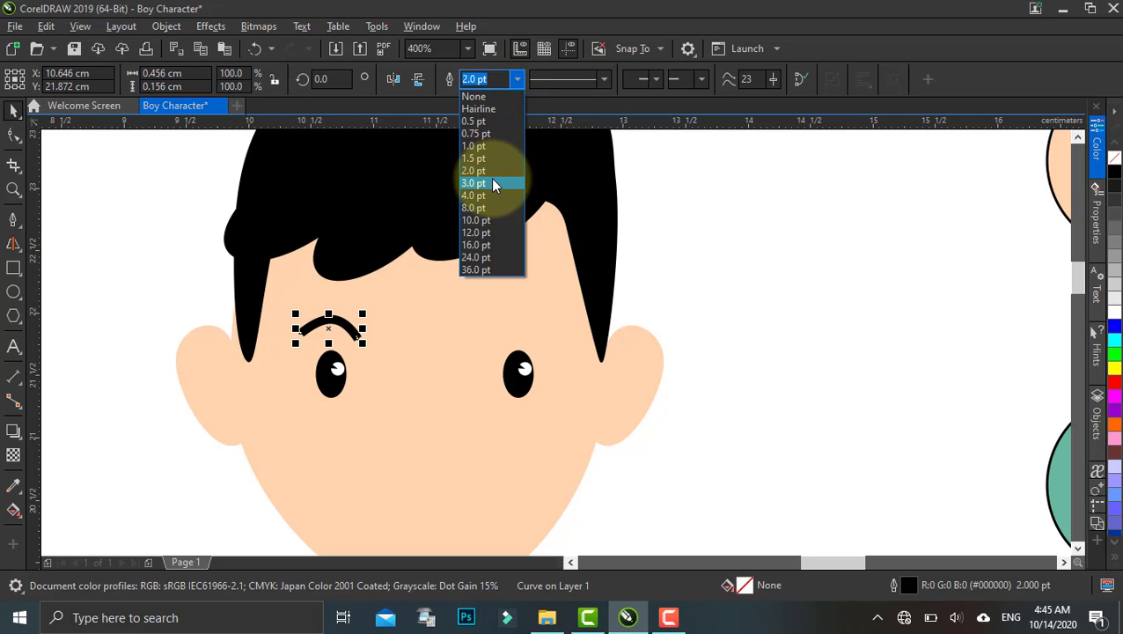
left_click(492, 182)
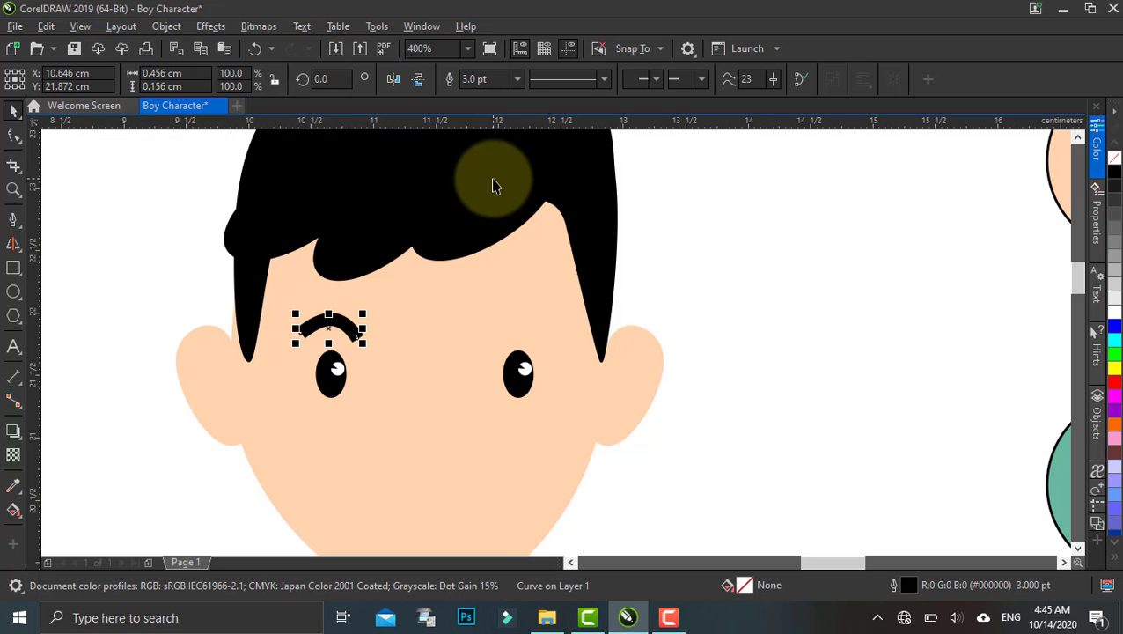
left_click(518, 79)
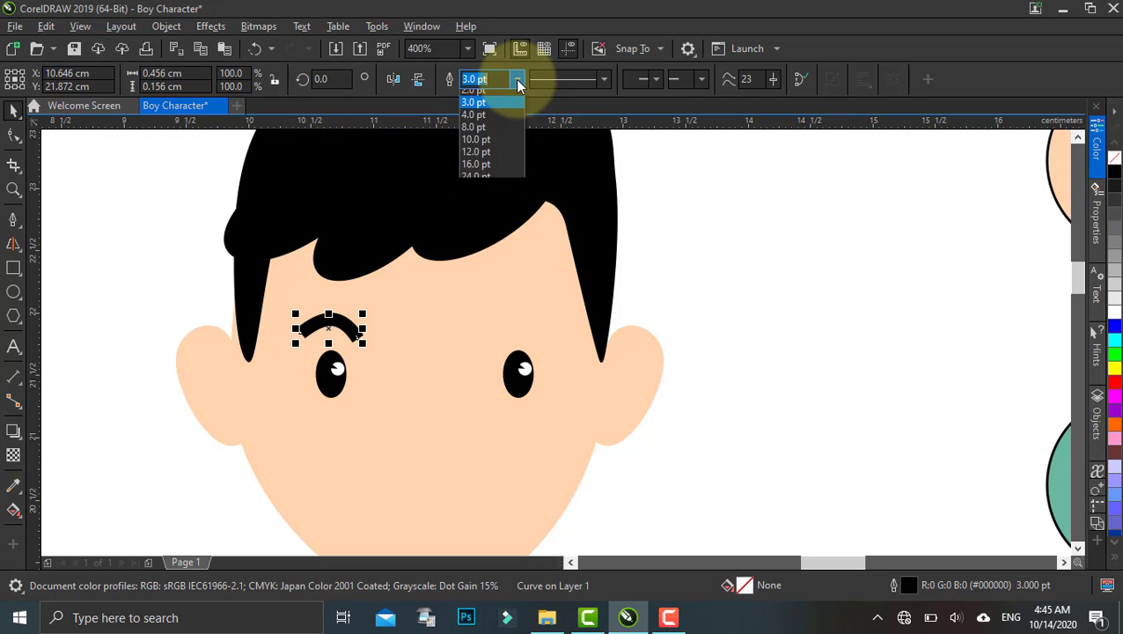
left_click(395, 262)
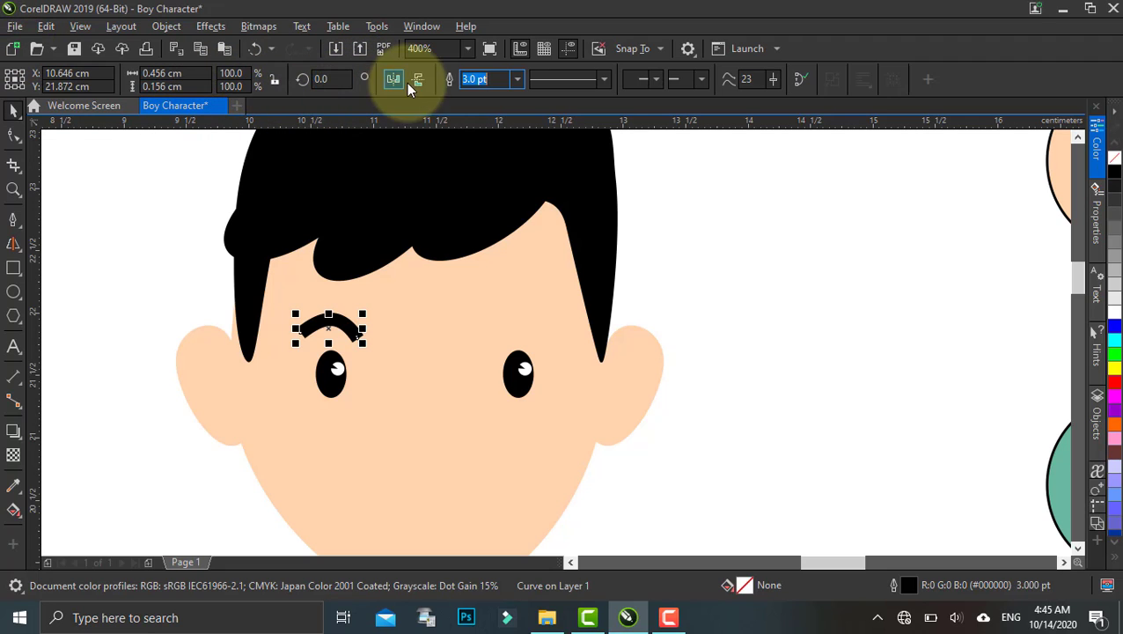
left_click(517, 80)
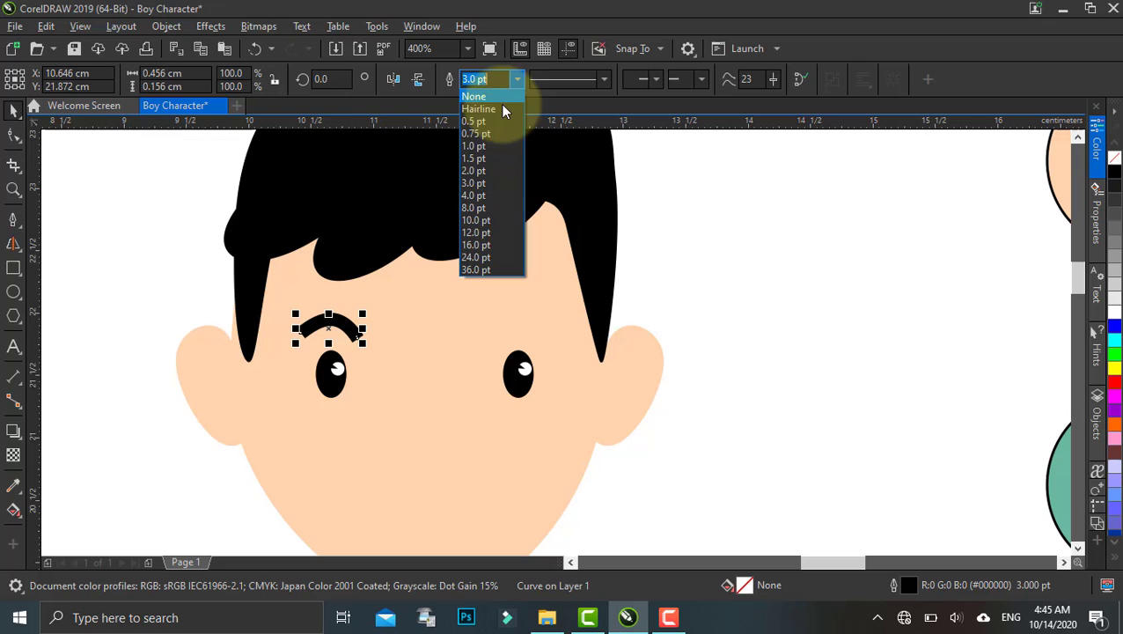
left_click(490, 170)
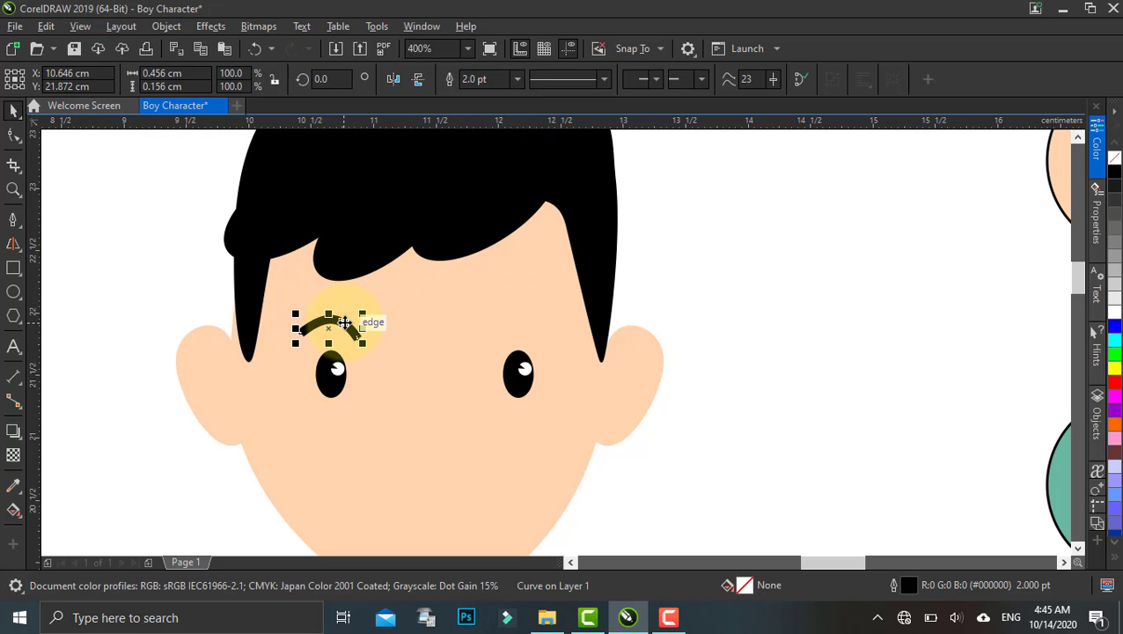
Step: Flatten the eyebrow's arch slightly by lowering its middle node to a height of about 0.148 cm for the curve
scroll(344, 322, "up", 2)
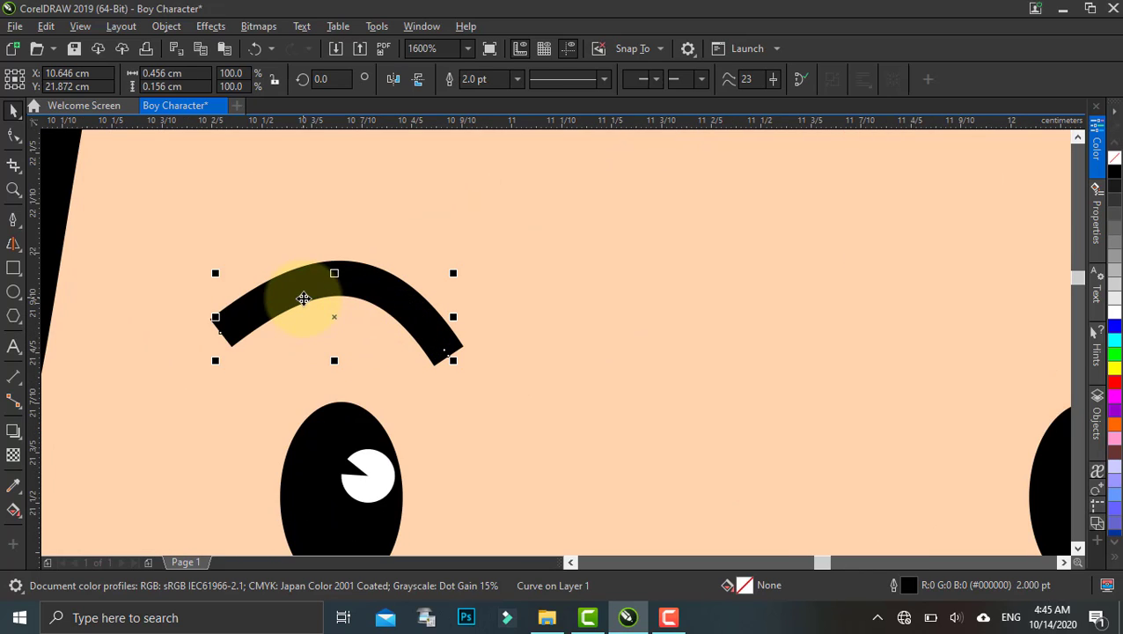
left_click_drag(379, 276, 461, 226)
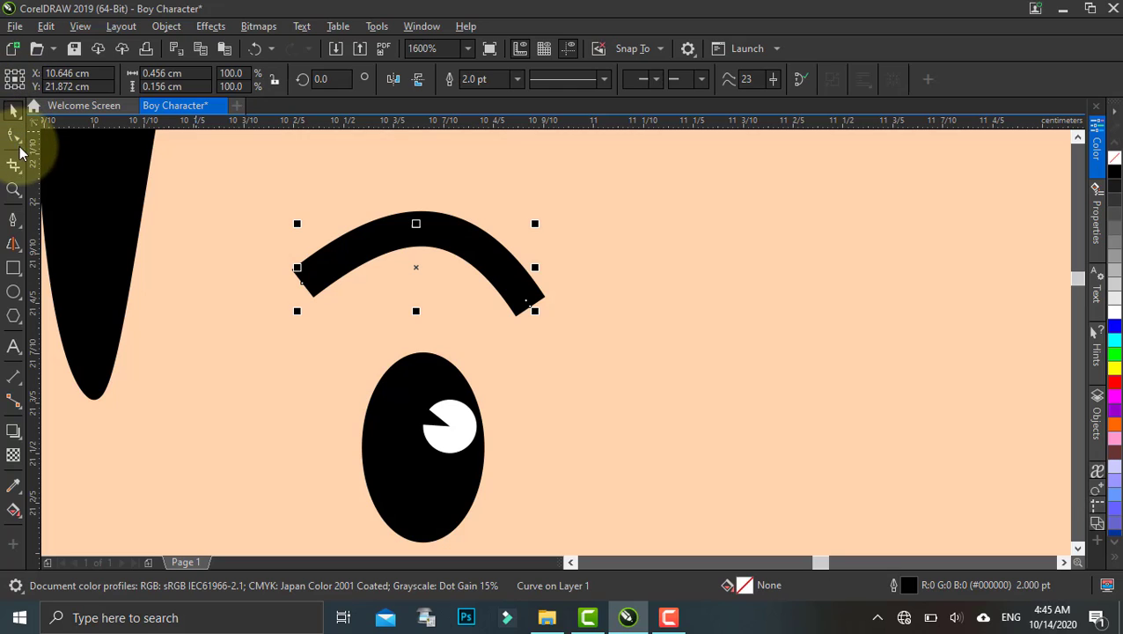
left_click(13, 135)
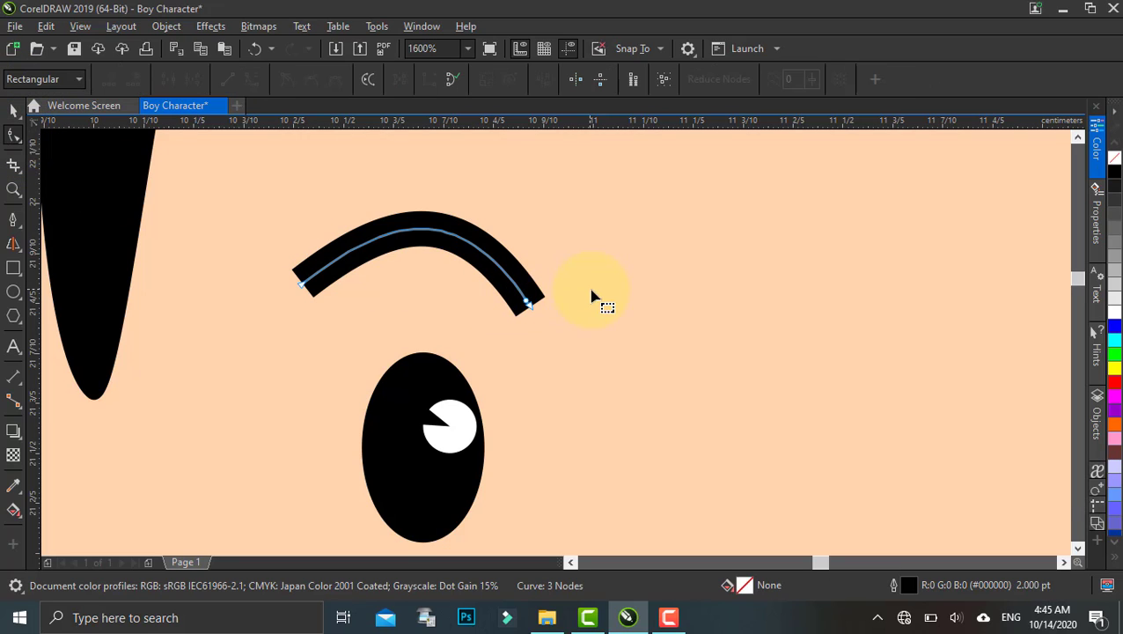
left_click(431, 240)
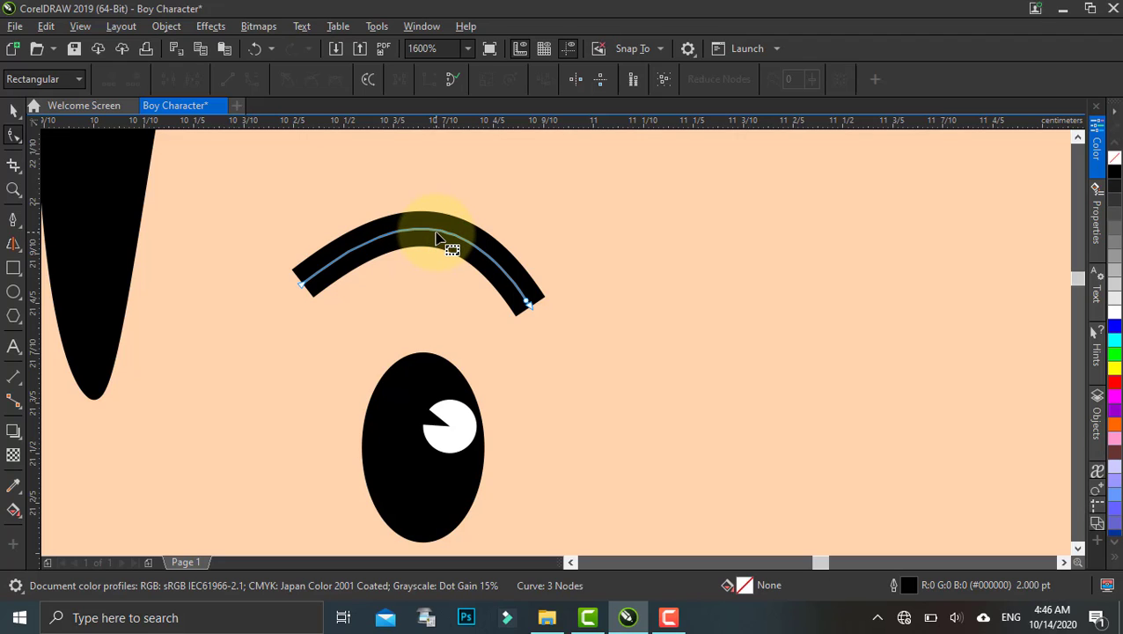
left_click_drag(435, 231, 436, 237)
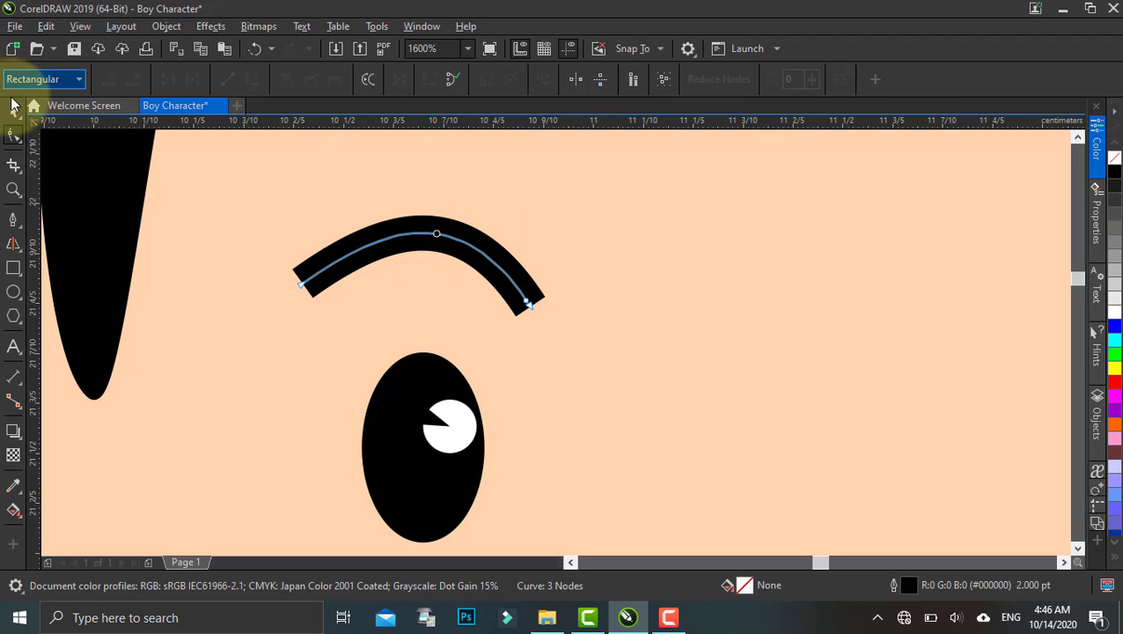
Step: Convert the eyebrow curve's outline to an object
left_click(11, 111)
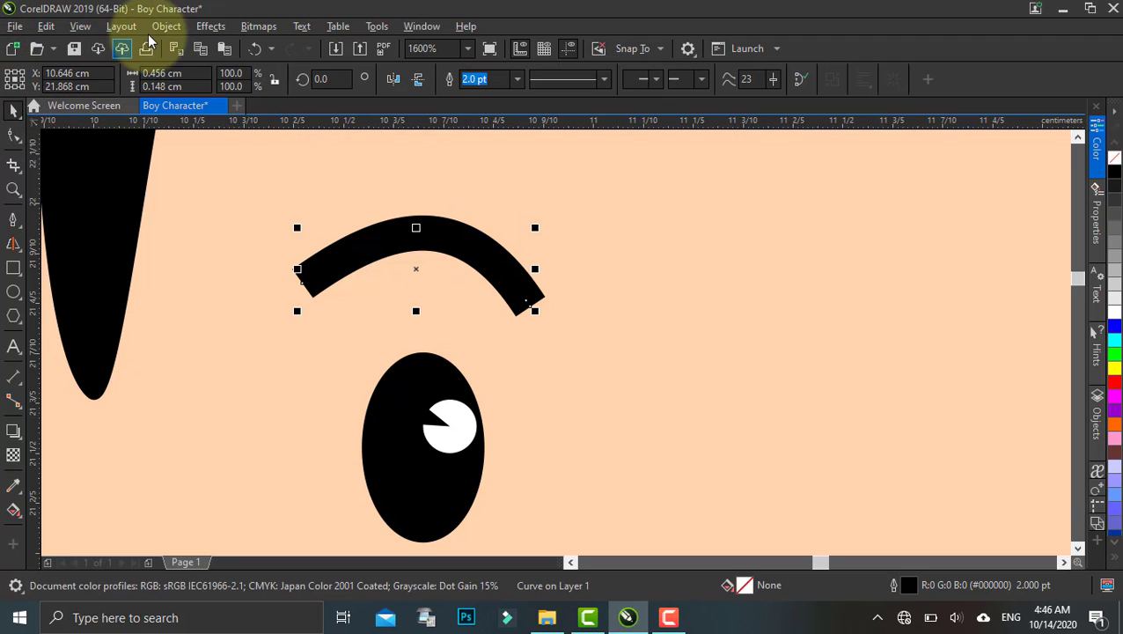
left_click(170, 31)
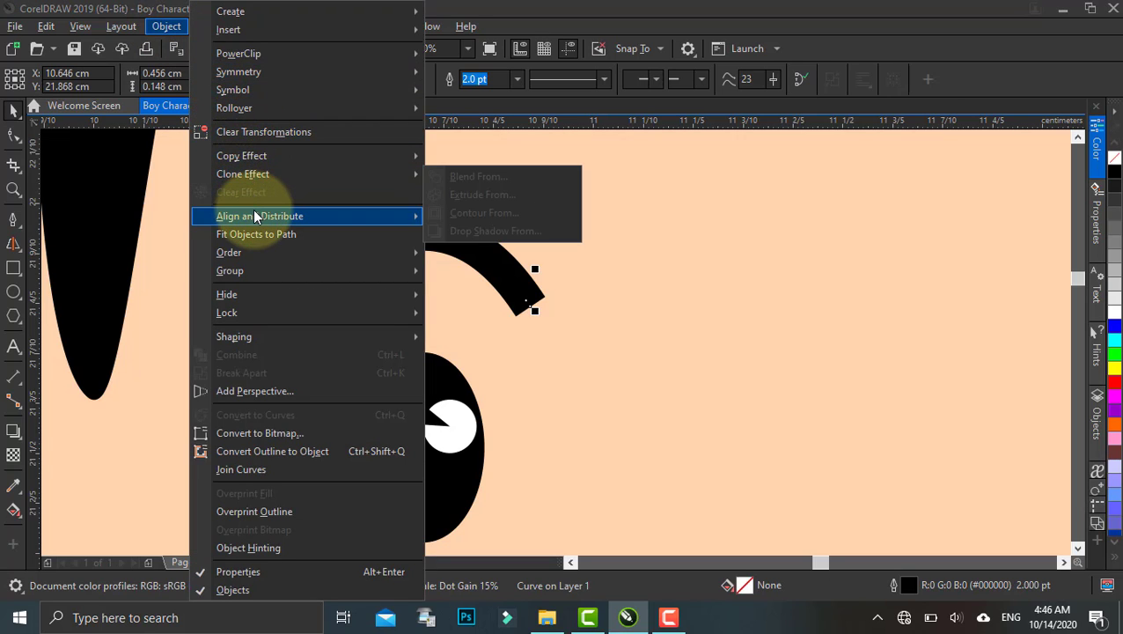
left_click(299, 452)
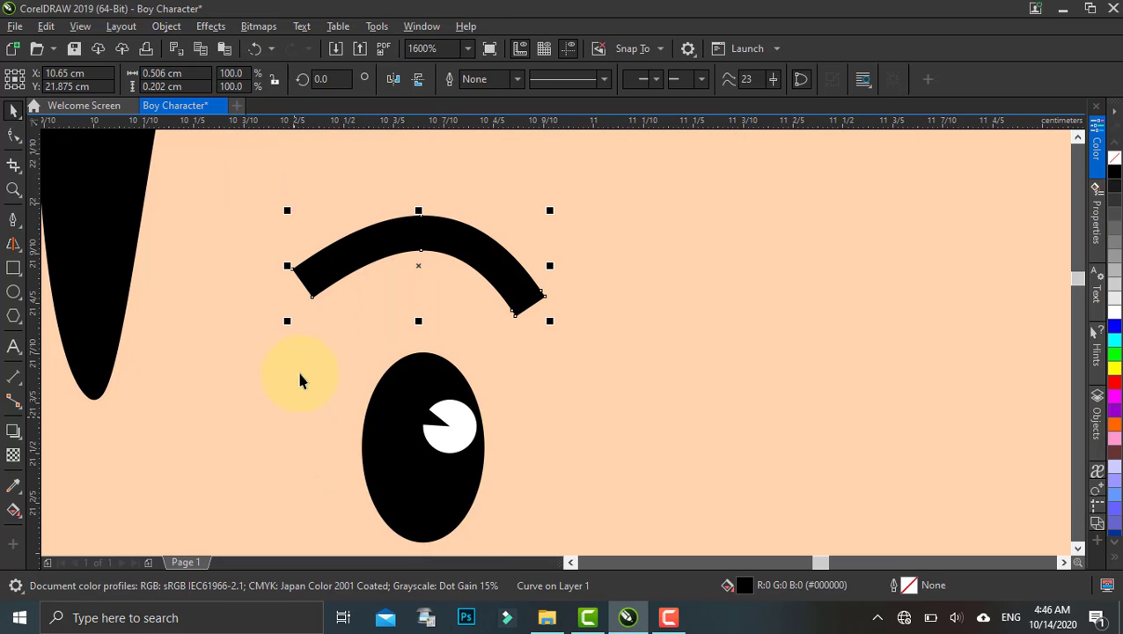
Step: Convert the straight edge at the eyebrow's outer end to a curve and bulge it outward into a rounded tip
left_click(16, 136)
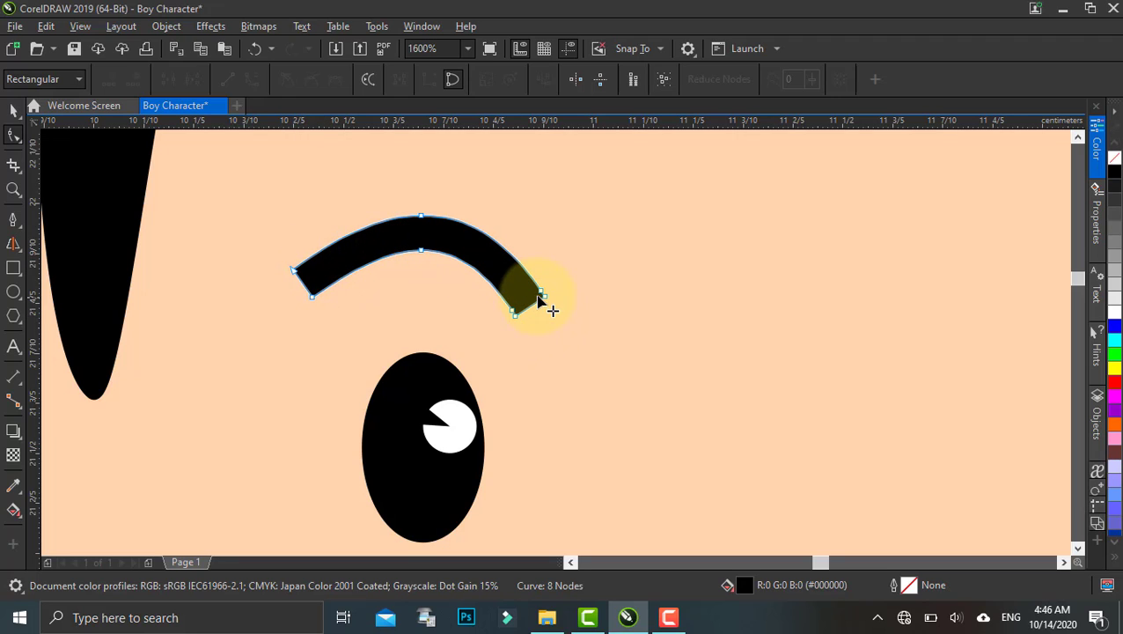
left_click(296, 272)
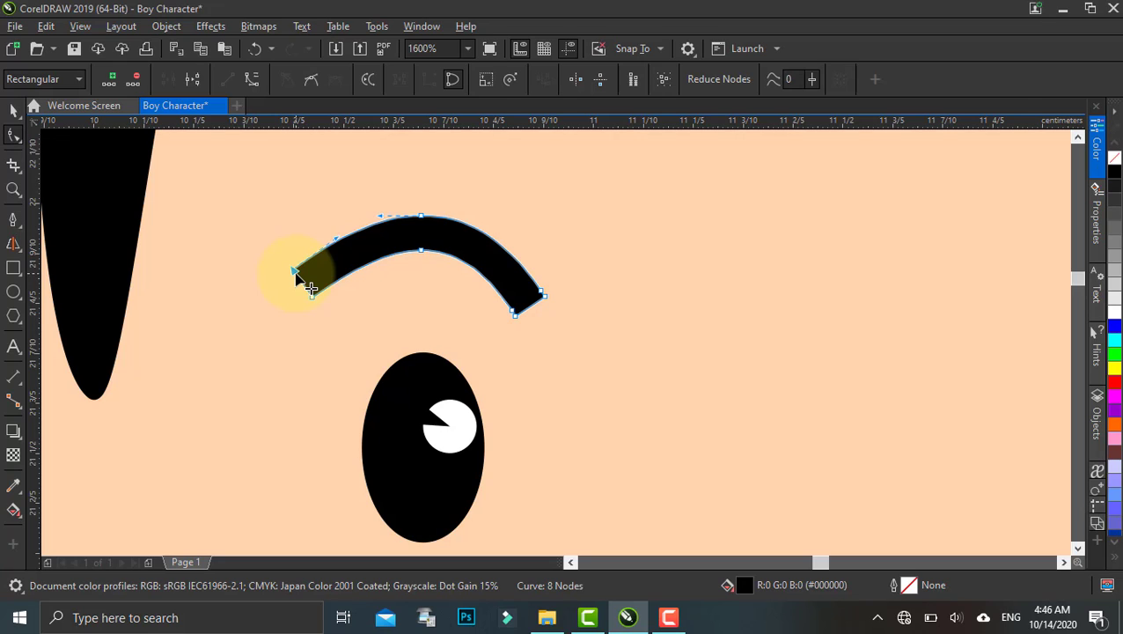
left_click(251, 83)
scroll(306, 287, "up", 1)
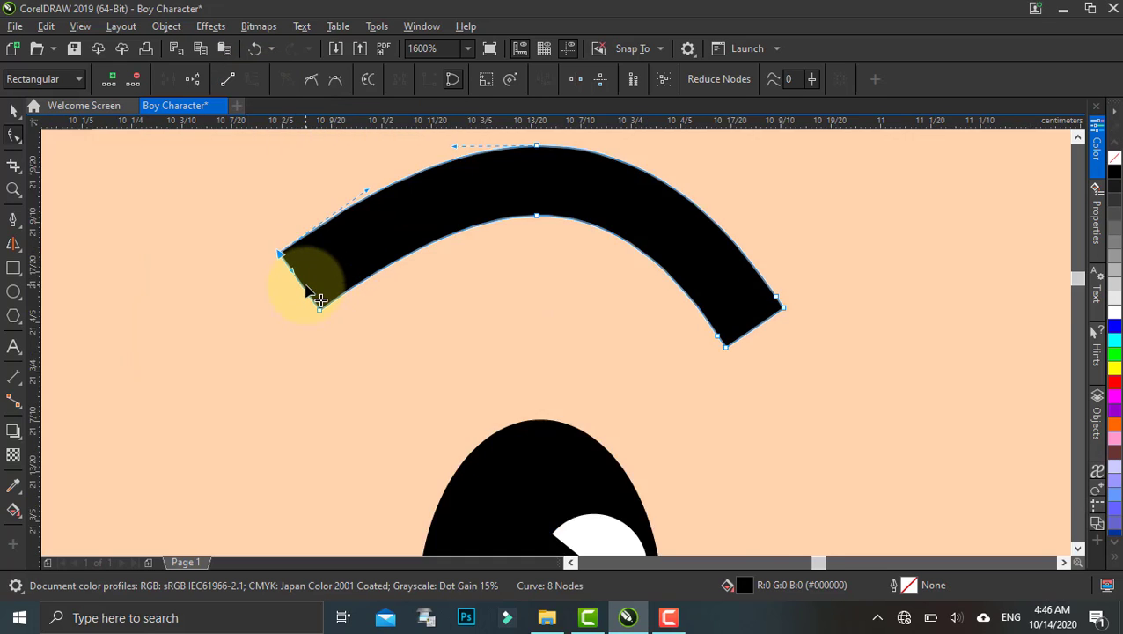
scroll(320, 300, "up", 2)
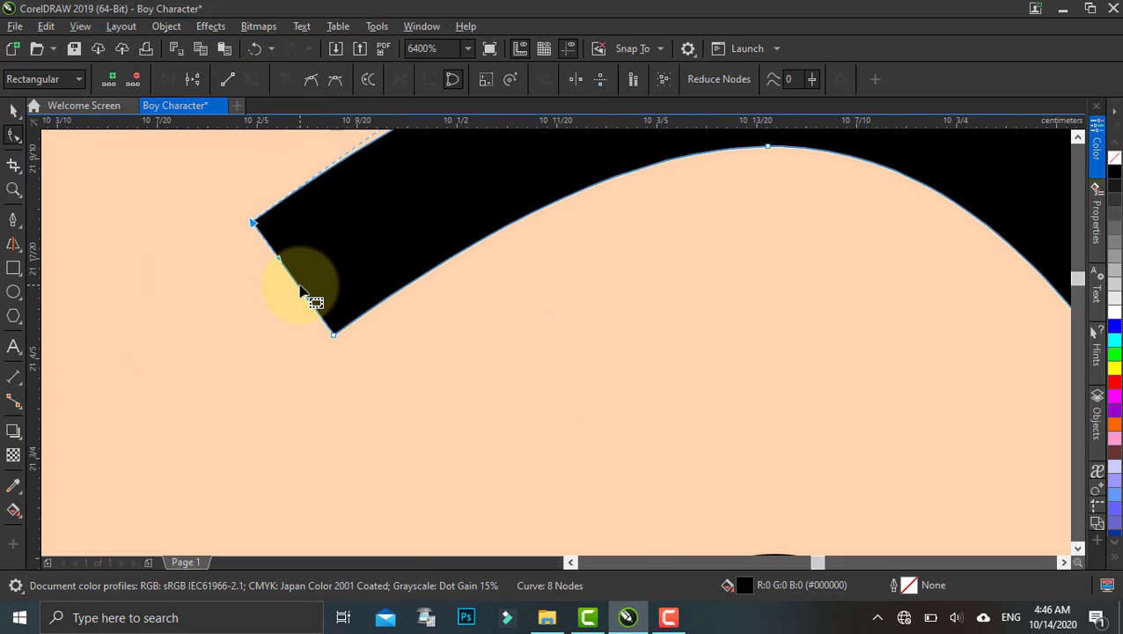
left_click_drag(302, 290, 250, 339)
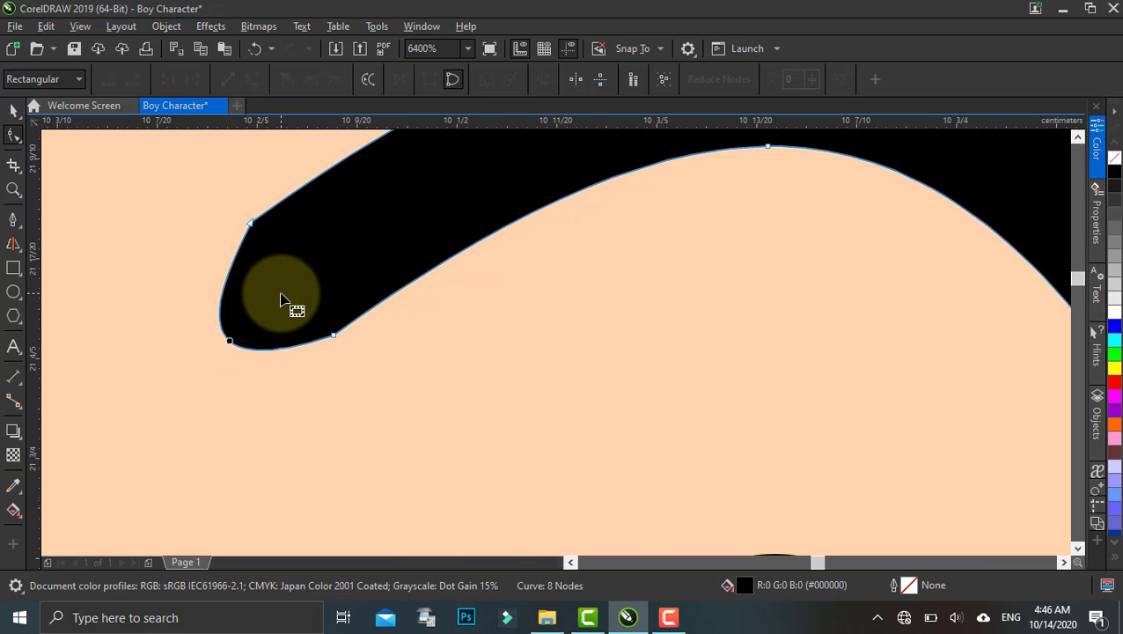
scroll(287, 303, "down", 2)
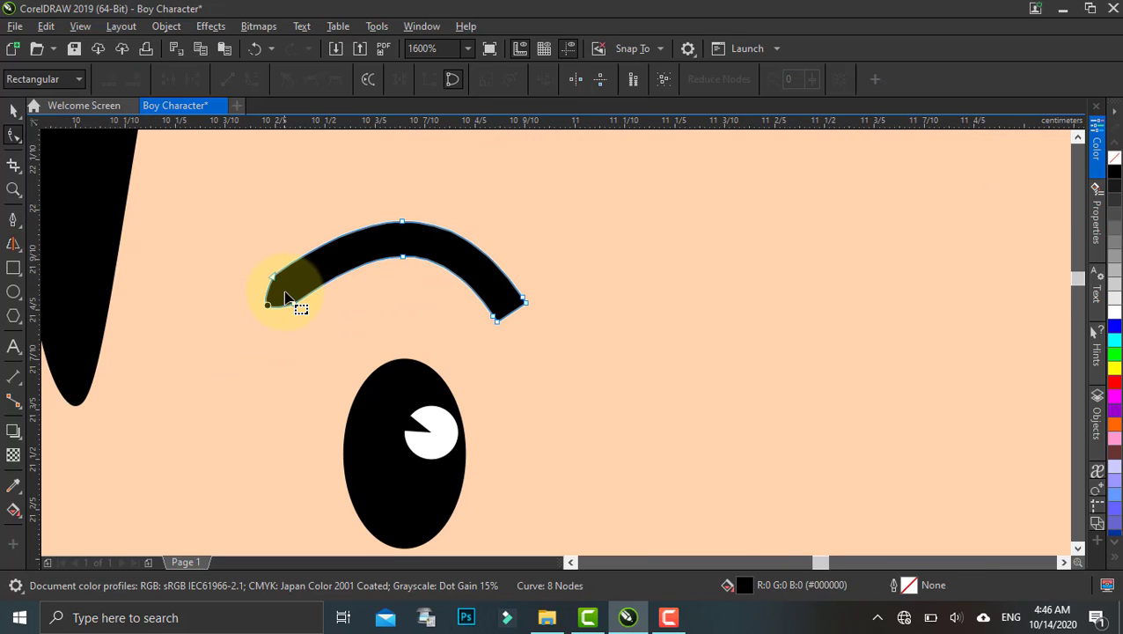
Step: Convert the straight edge at the eyebrow's inner end to a curve and bulge it outward into a rounded tip
left_click(514, 308)
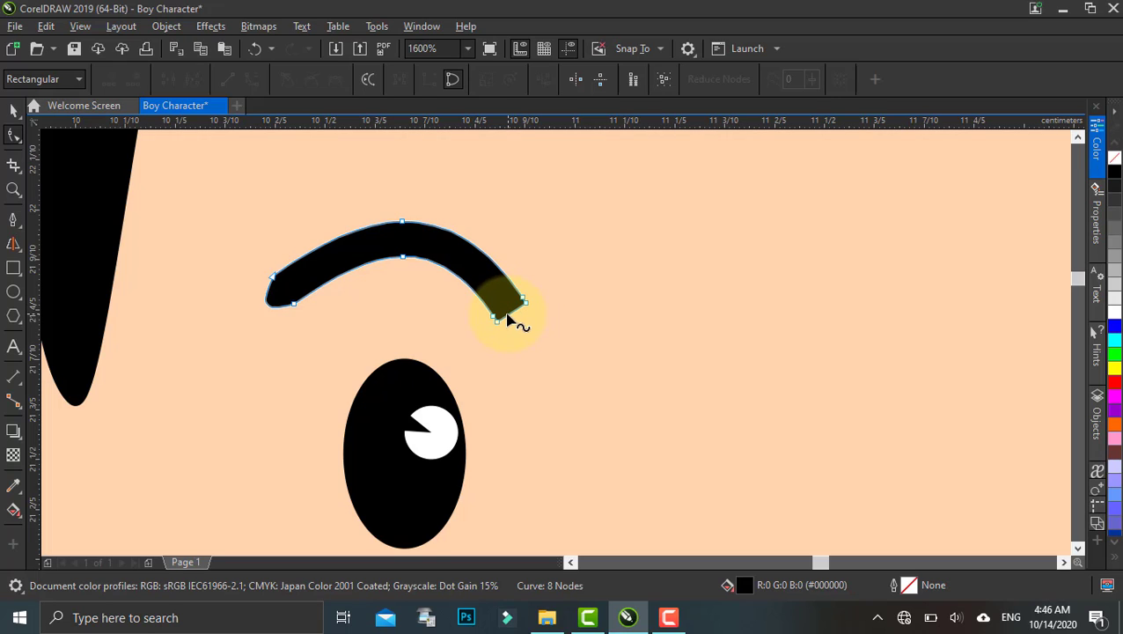
left_click(495, 316)
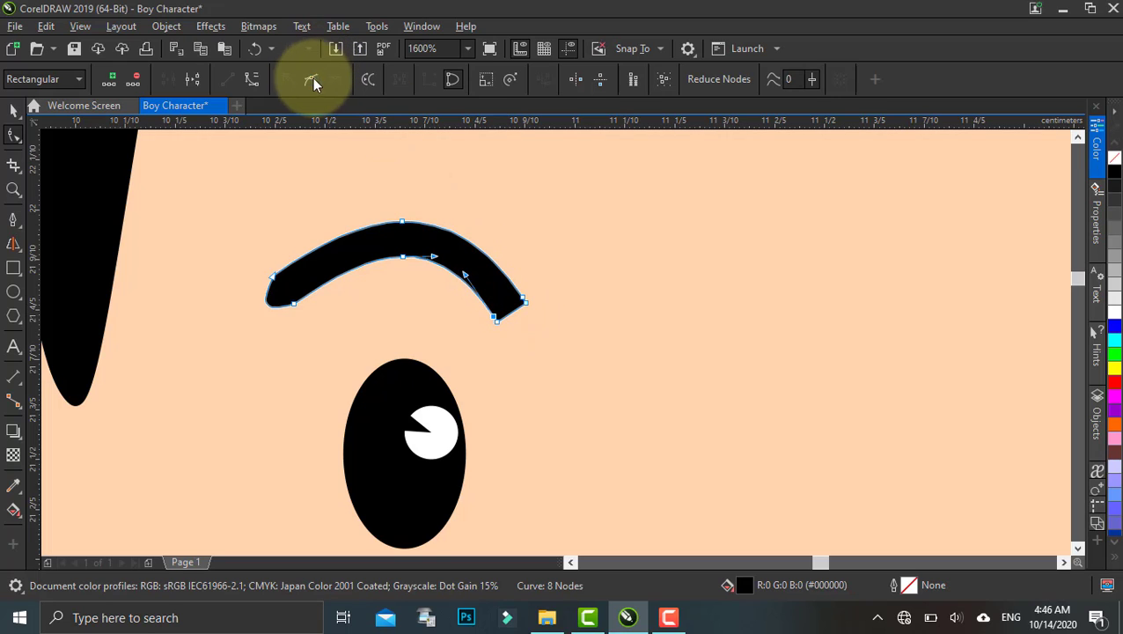
left_click(245, 81)
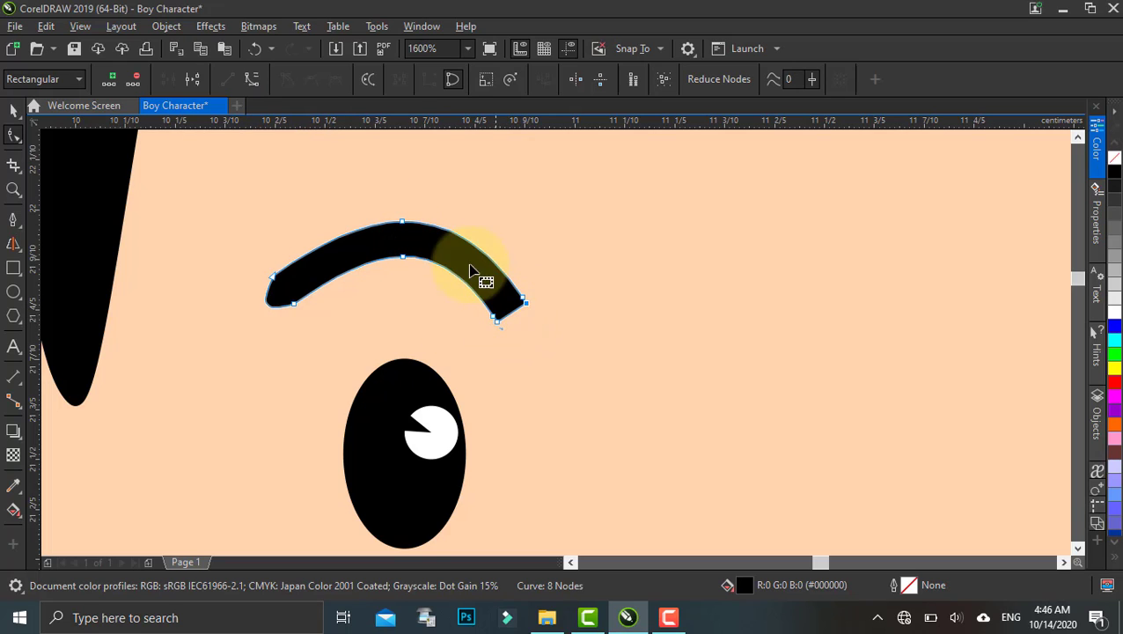
left_click(254, 82)
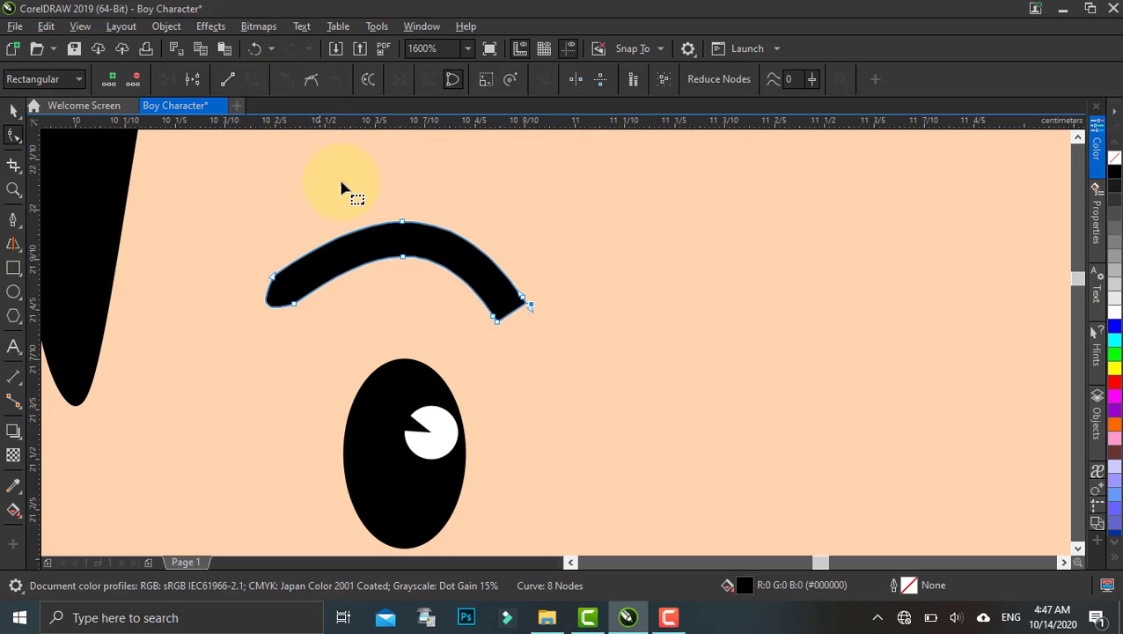
left_click(499, 315)
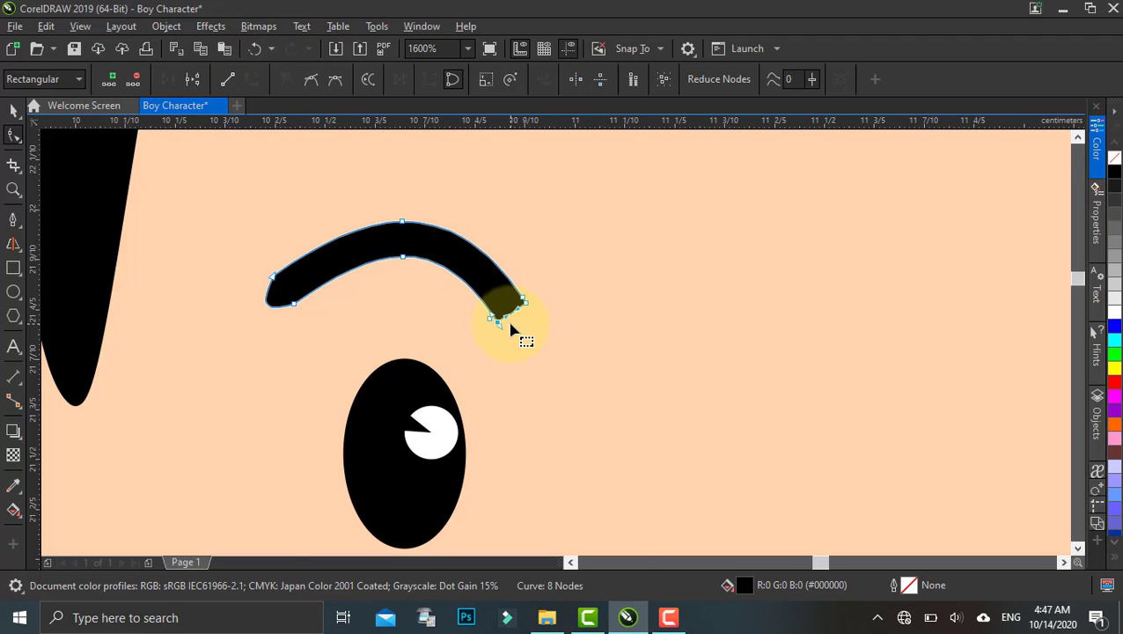
scroll(514, 324, "up", 2)
left_click_drag(514, 310, 541, 340)
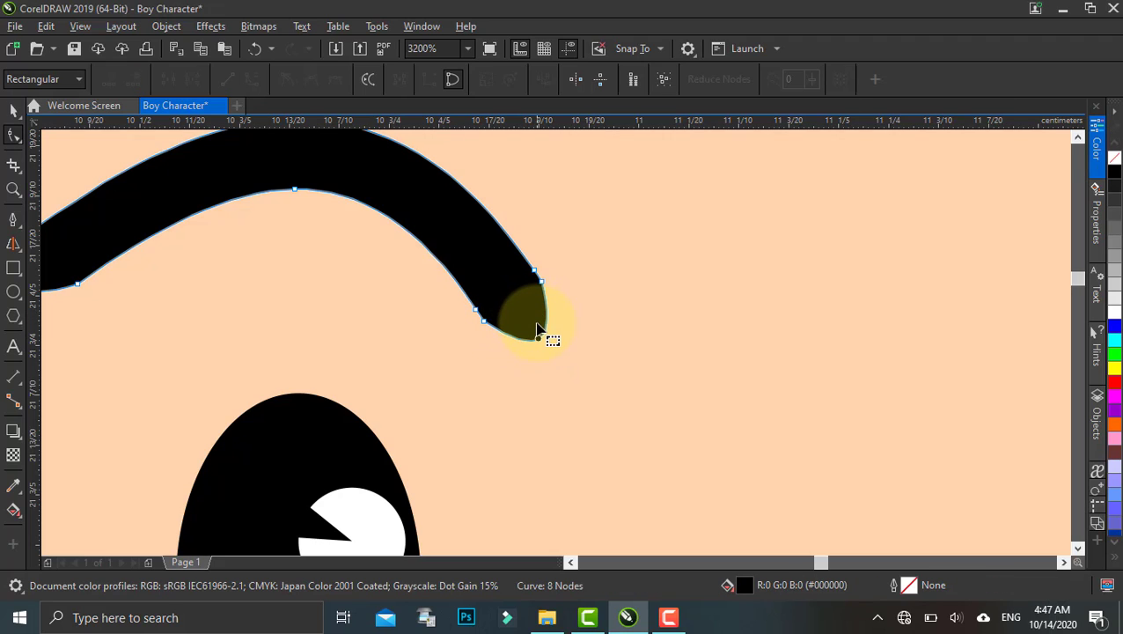
scroll(532, 299, "down", 2)
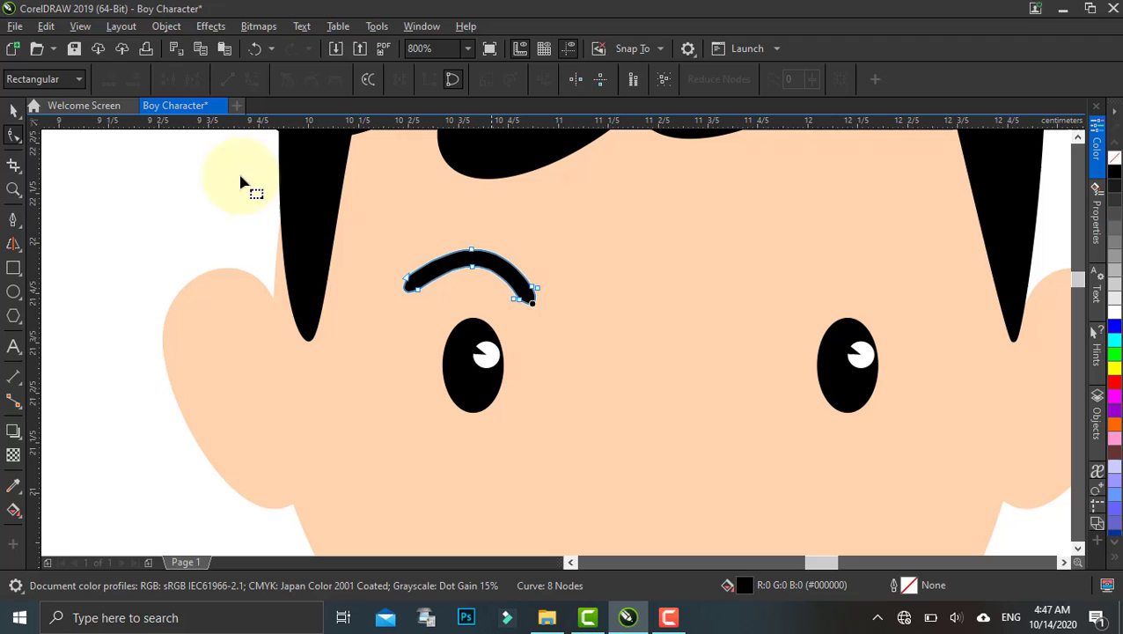
Step: Duplicate the finished eyebrow straight across to above the other eye and mirror the copy horizontally
left_click(14, 110)
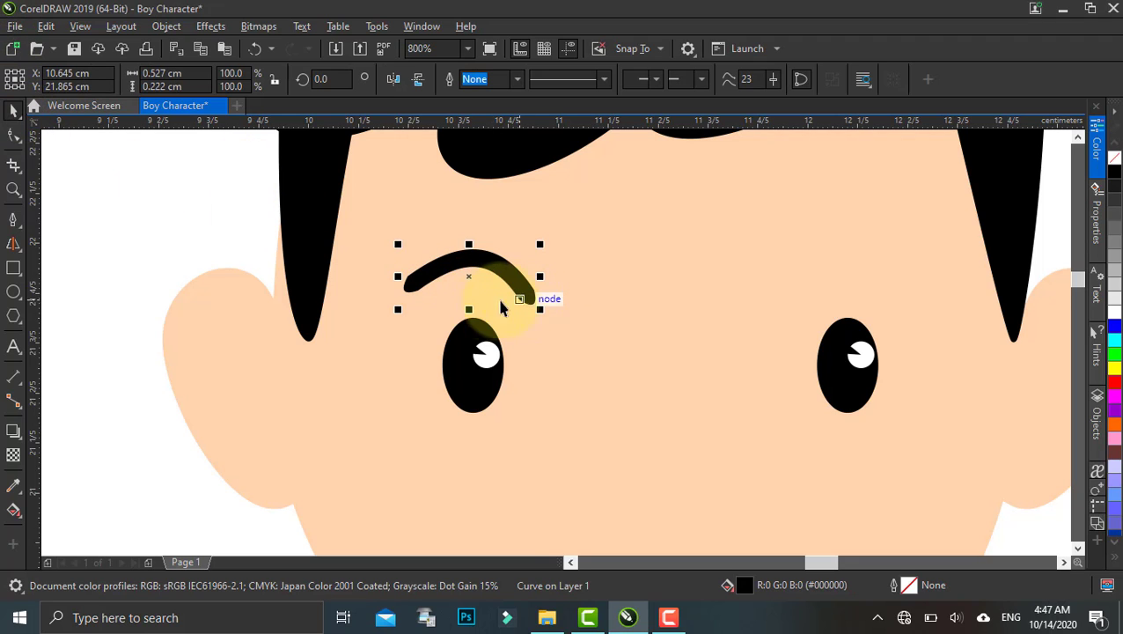
scroll(560, 325, "down", 1)
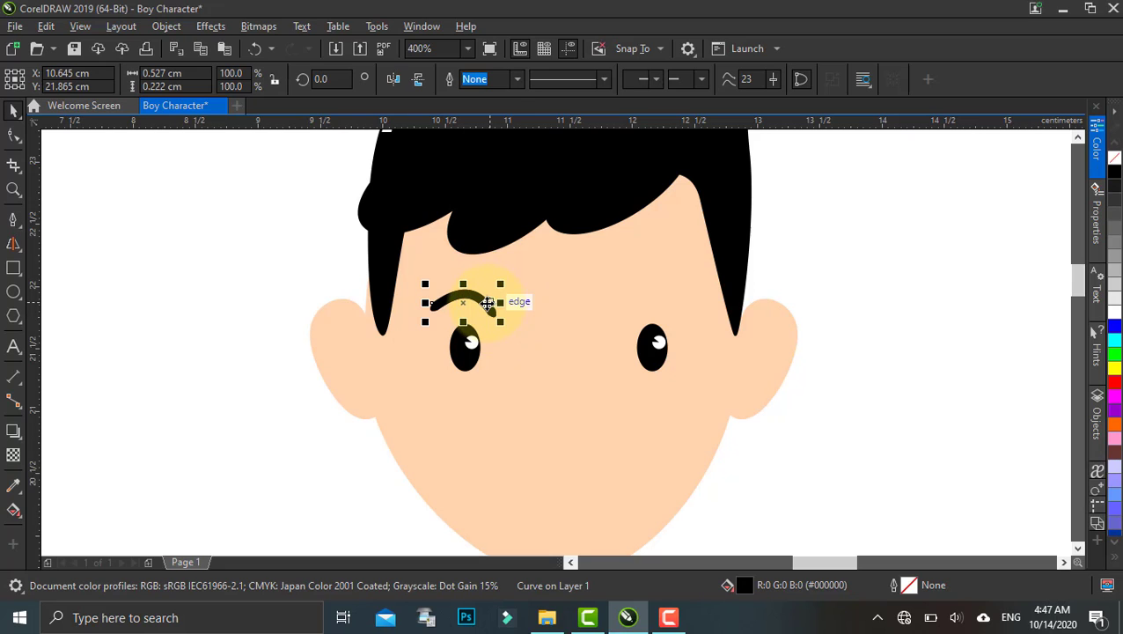
left_click_drag(657, 322, 659, 326)
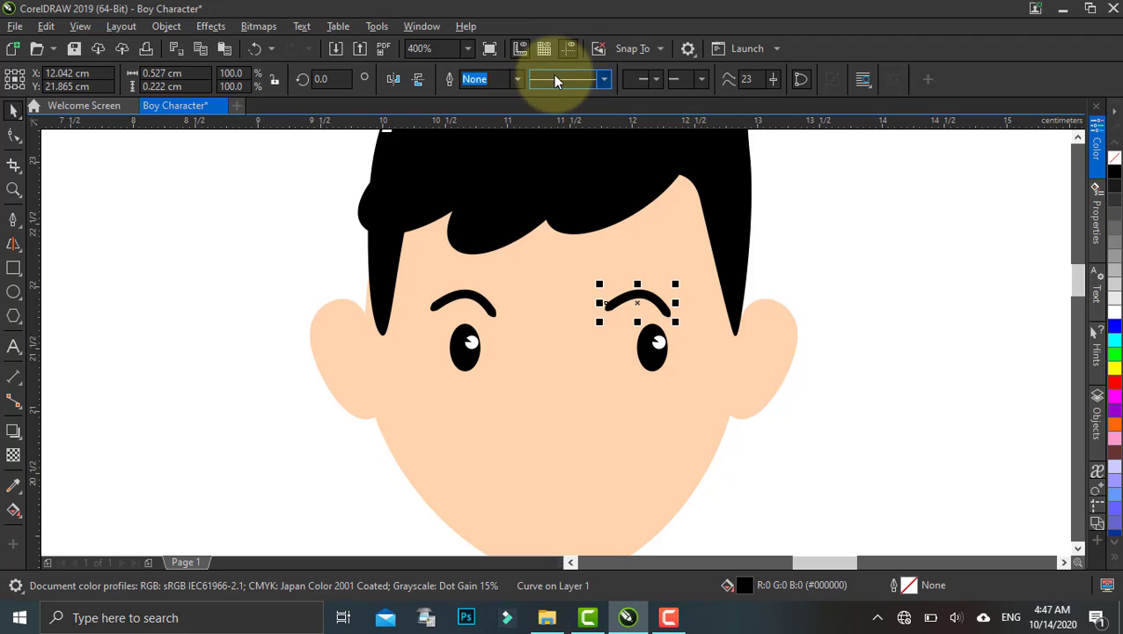
left_click(394, 81)
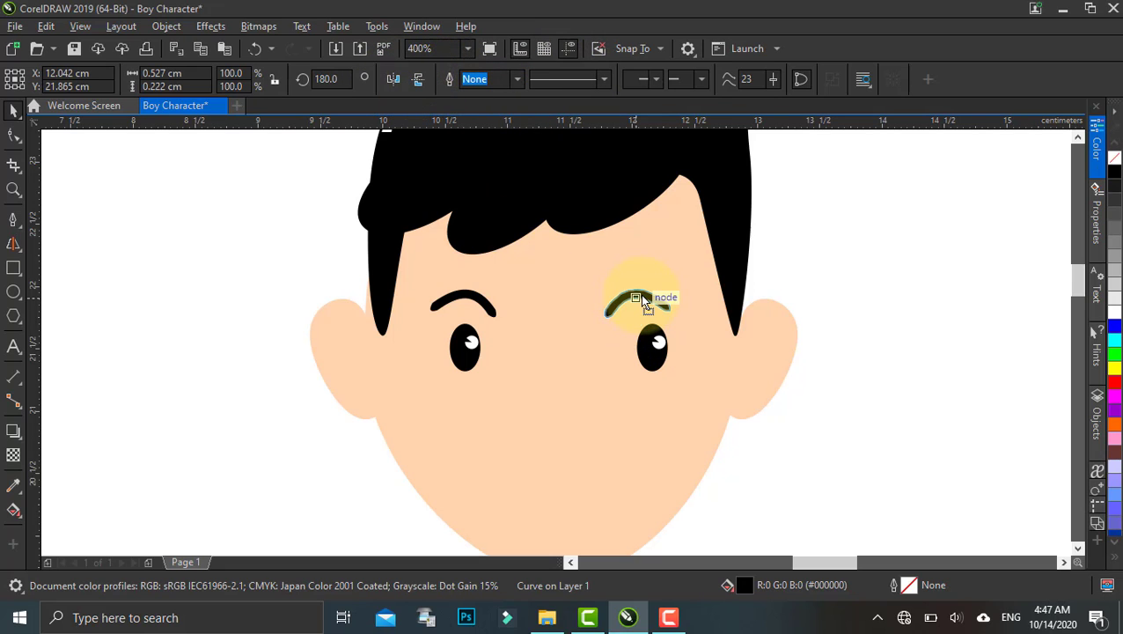
Step: Shift the mirrored eyebrow outward so it sits centred over its eye, and clear the selection
scroll(629, 301, "up", 1)
left_click_drag(622, 293, 622, 319)
scroll(641, 301, "down", 1)
left_click(601, 367)
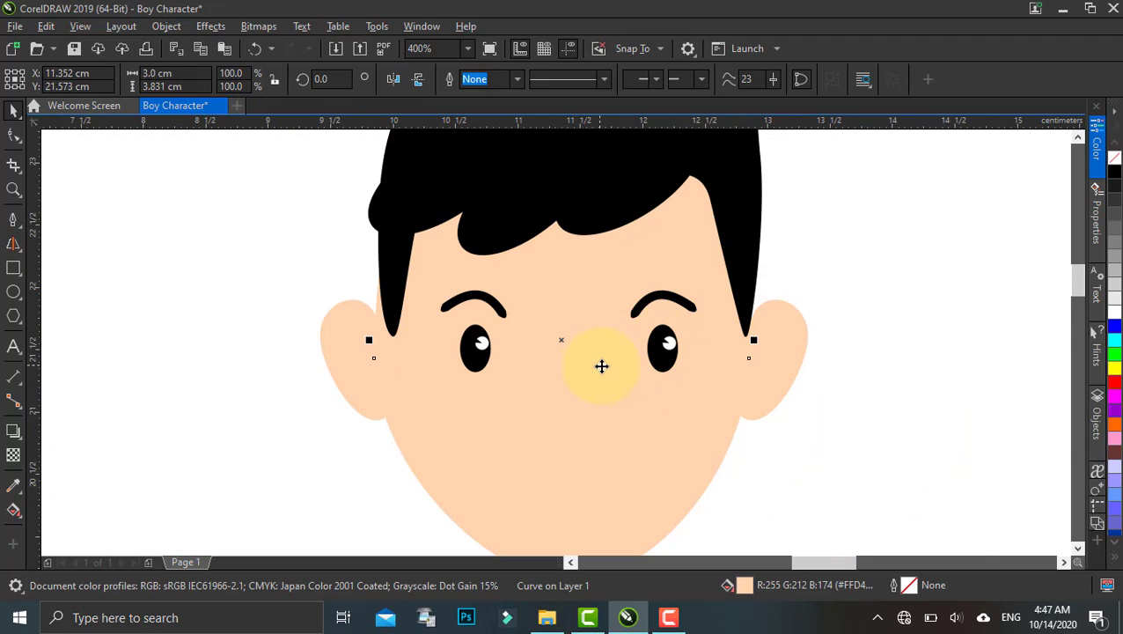
scroll(601, 366, "down", 2)
scroll(601, 367, "down", 2)
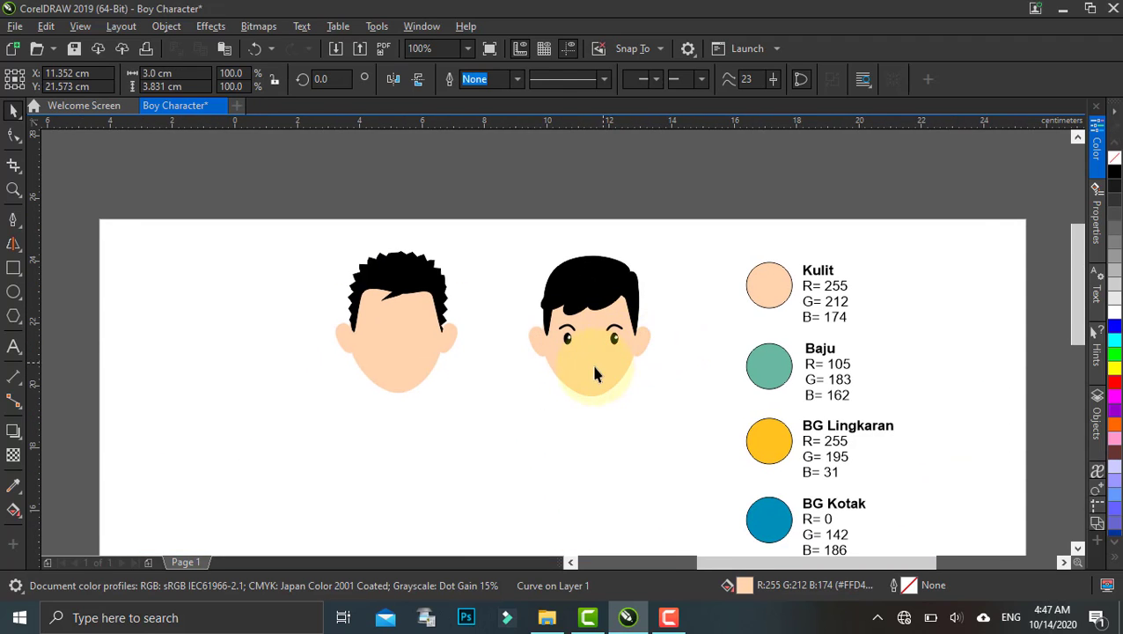
key("Escape")
Step: Draw a circle about 0.622 cm in diameter on the lower middle of the smooth-haired face and fill it white
scroll(595, 374, "up", 1)
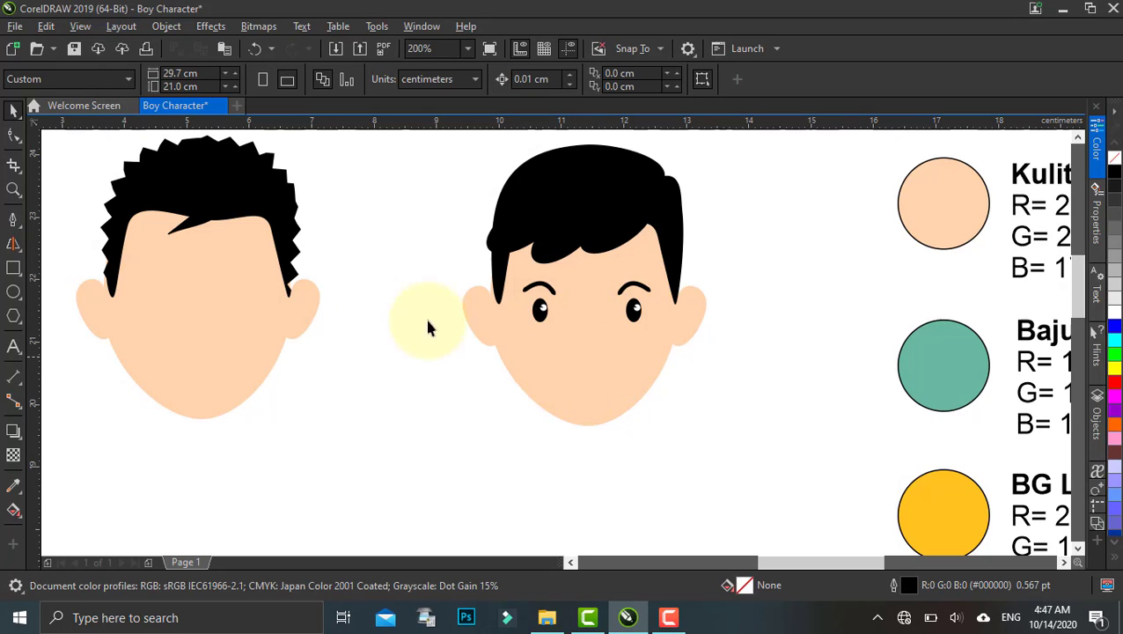
left_click(13, 291)
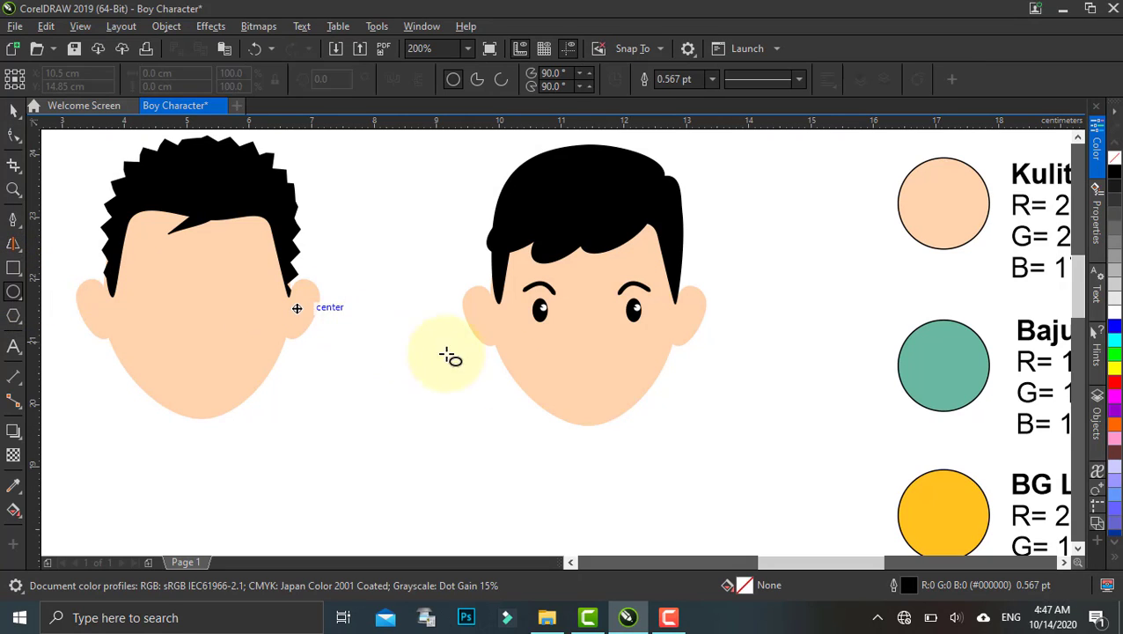
left_click_drag(576, 371, 614, 398)
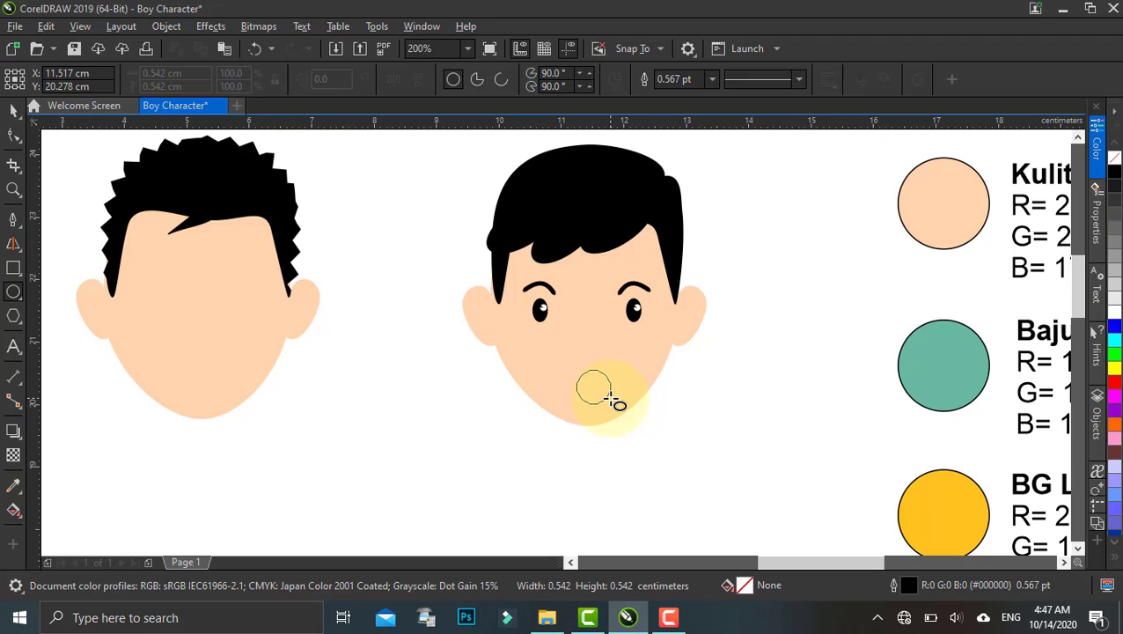
left_click_drag(612, 400, 585, 379)
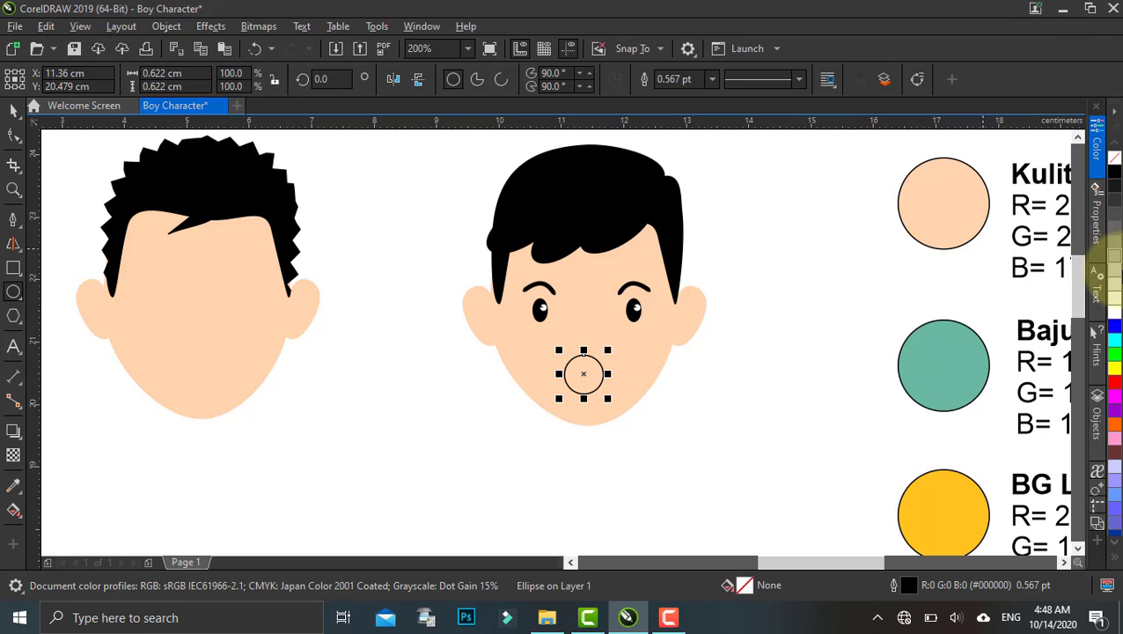
left_click(1114, 313)
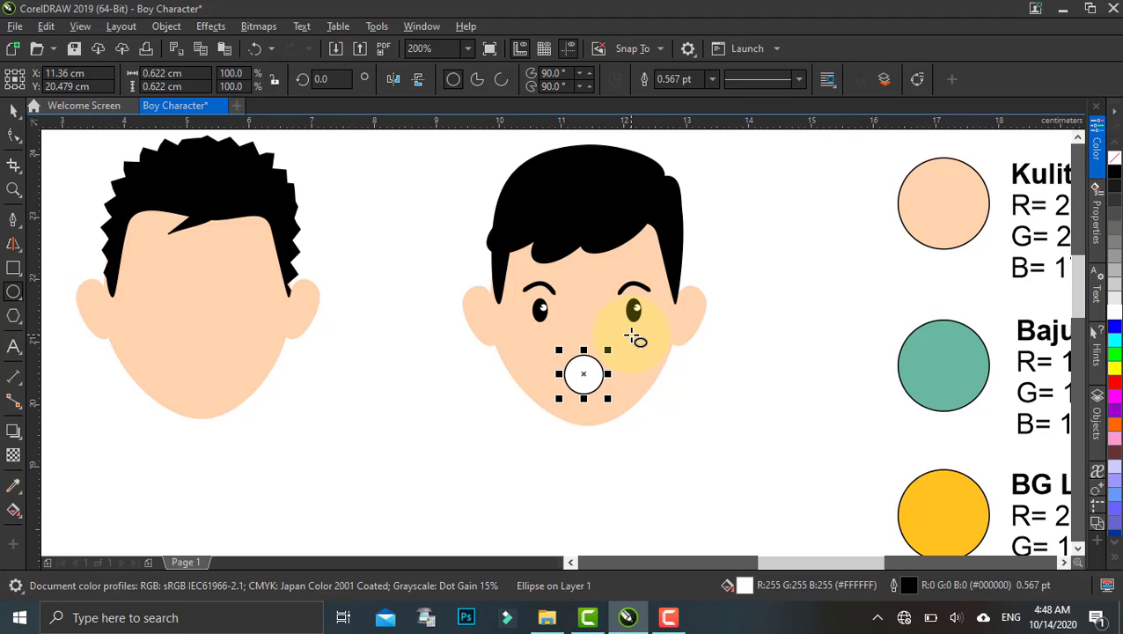
Step: Draw a rectangle about 1.336 by 0.463 cm over the white circle, leaving only the circle's lower part uncovered
left_click(15, 270)
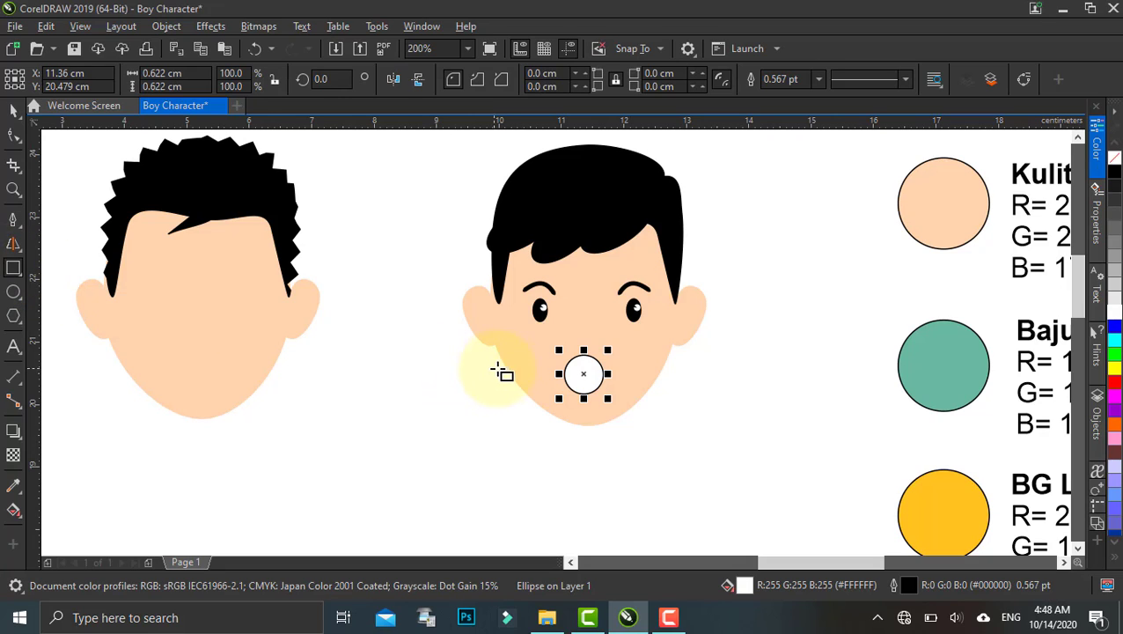
left_click_drag(544, 352, 634, 377)
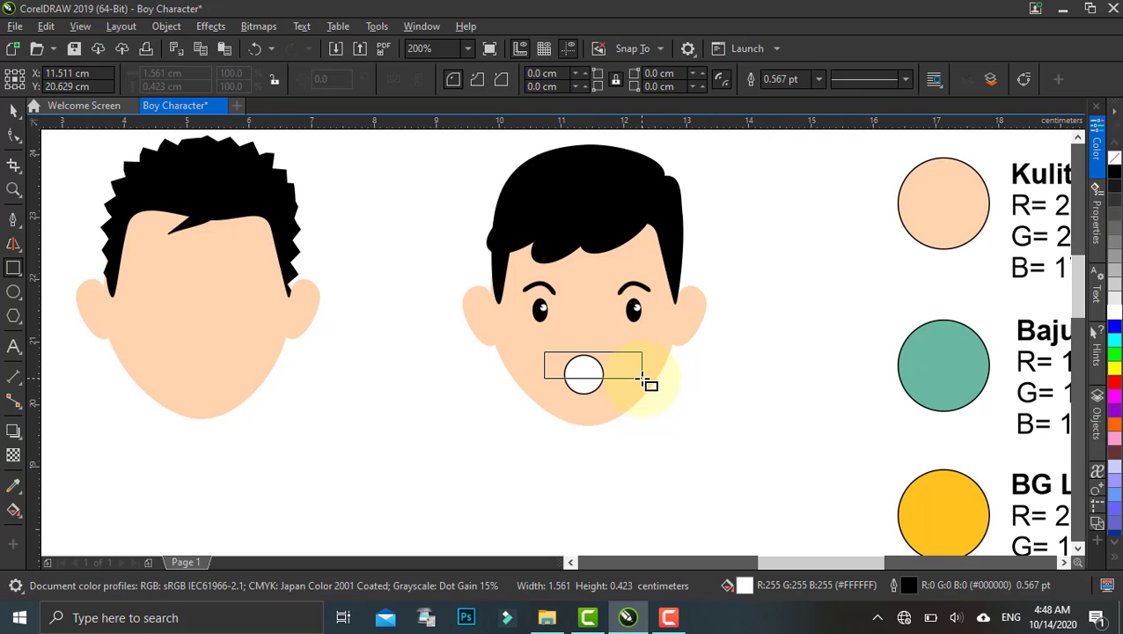
mouse_move(641, 378)
left_mouse_down()
mouse_move(609, 380)
mouse_move(629, 381)
left_mouse_up()
scroll(592, 373, "up", 1)
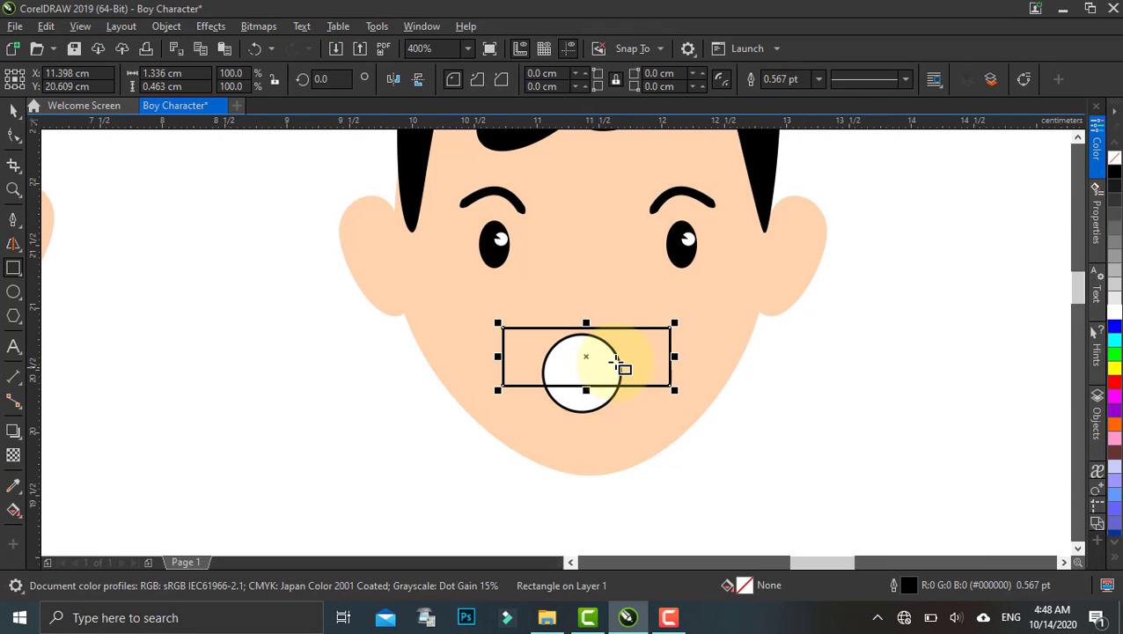
Step: Trim the white circle with the rectangle to leave a half-moon mouth, and delete the rectangle
left_click(13, 109)
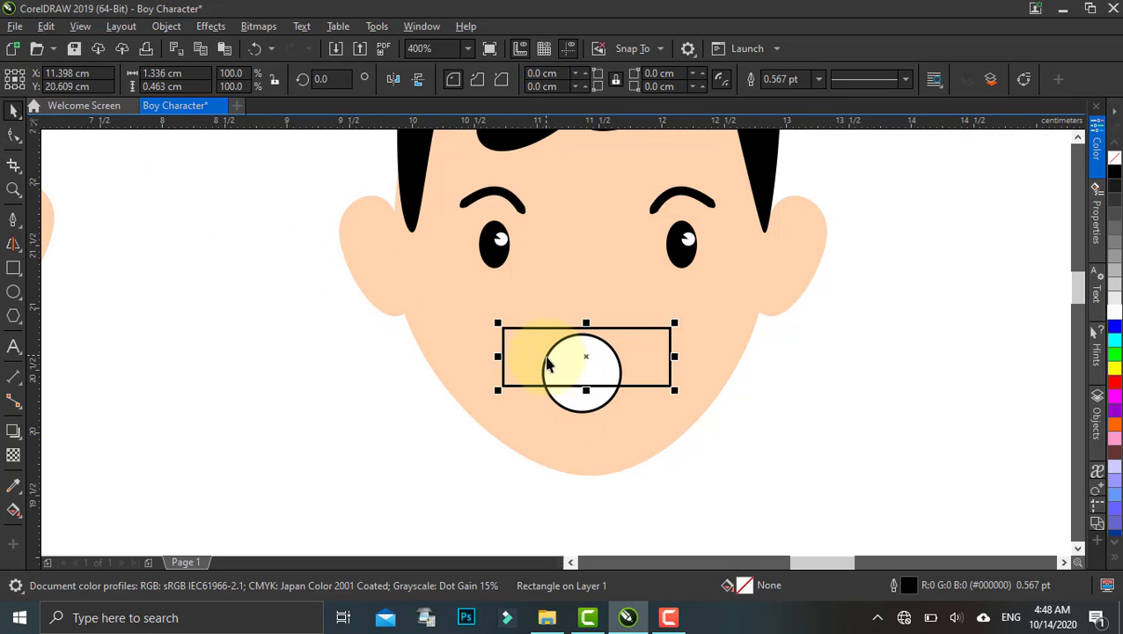
left_click(570, 407, "shift")
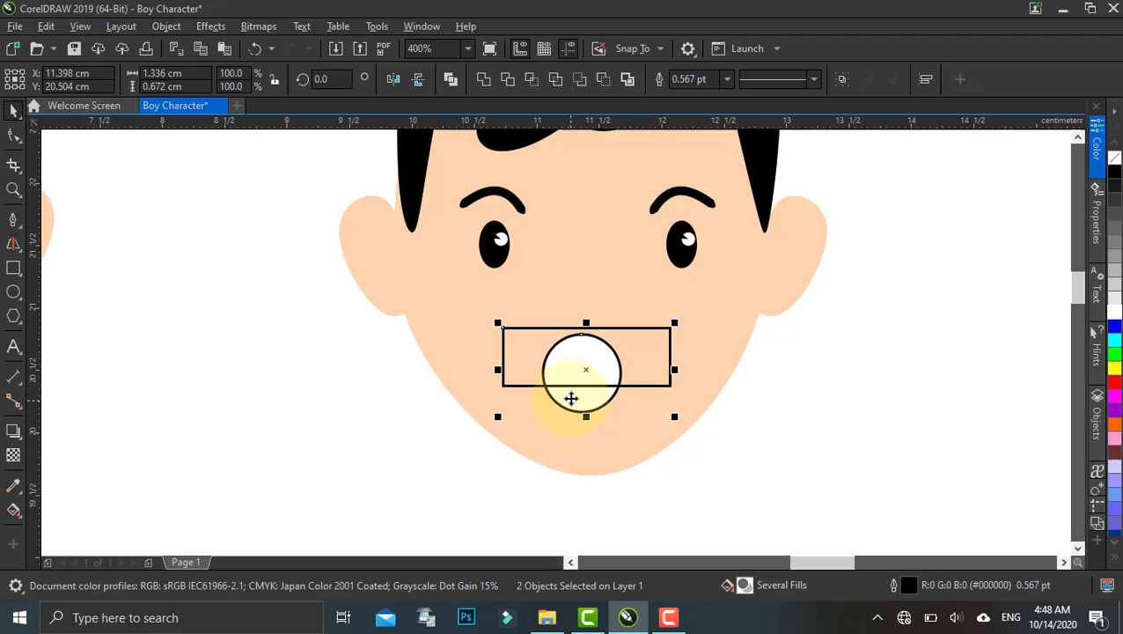
left_click(511, 84)
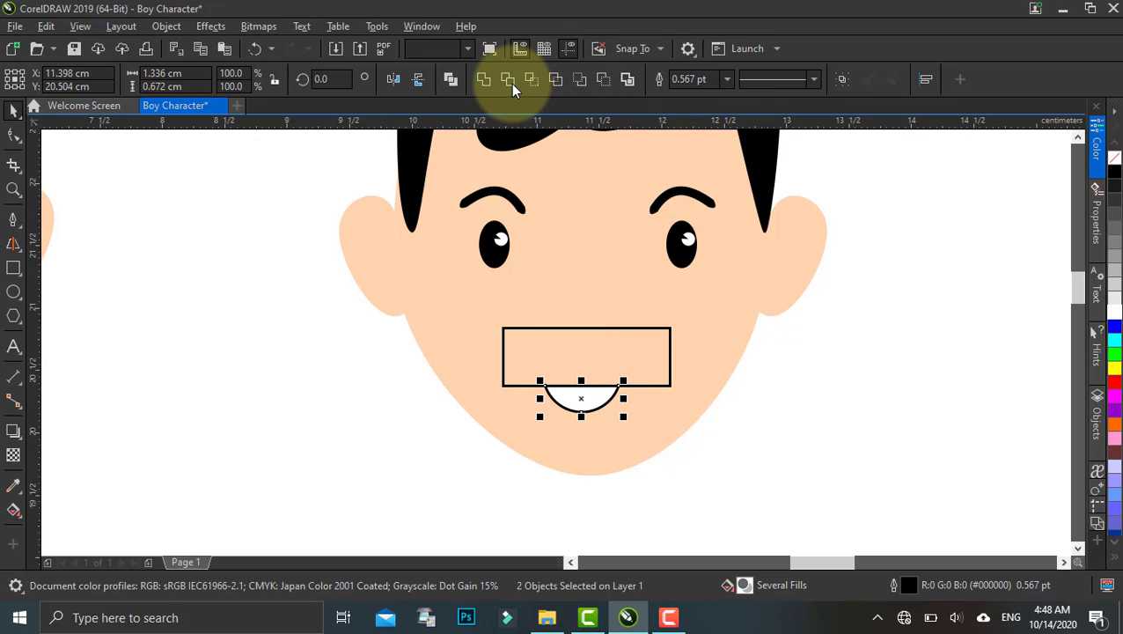
left_click(619, 352)
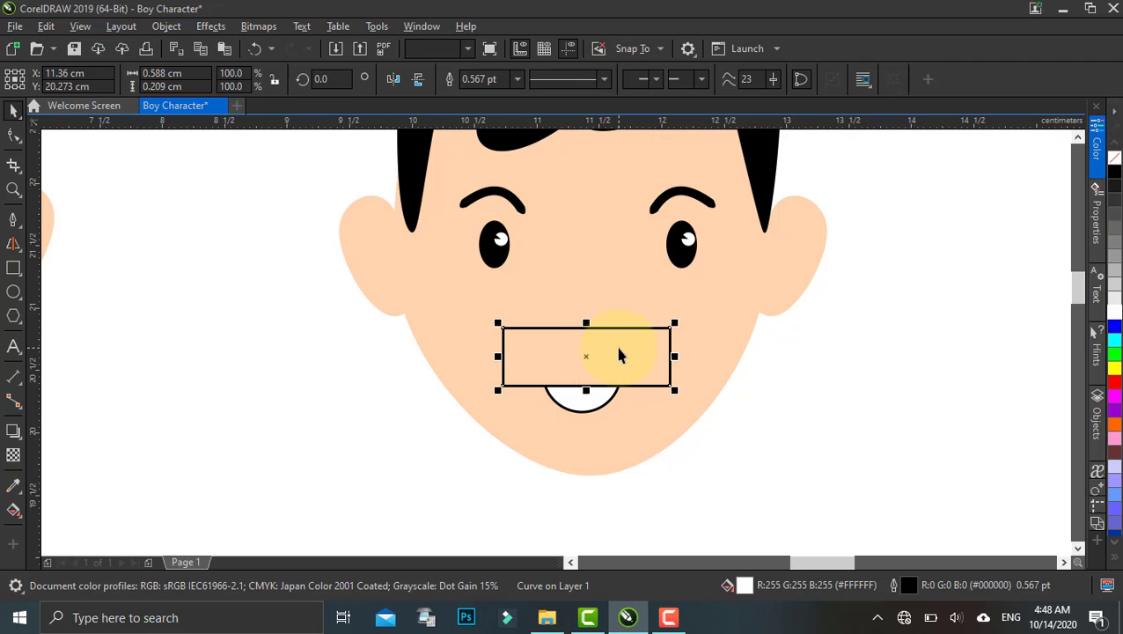
key("Delete")
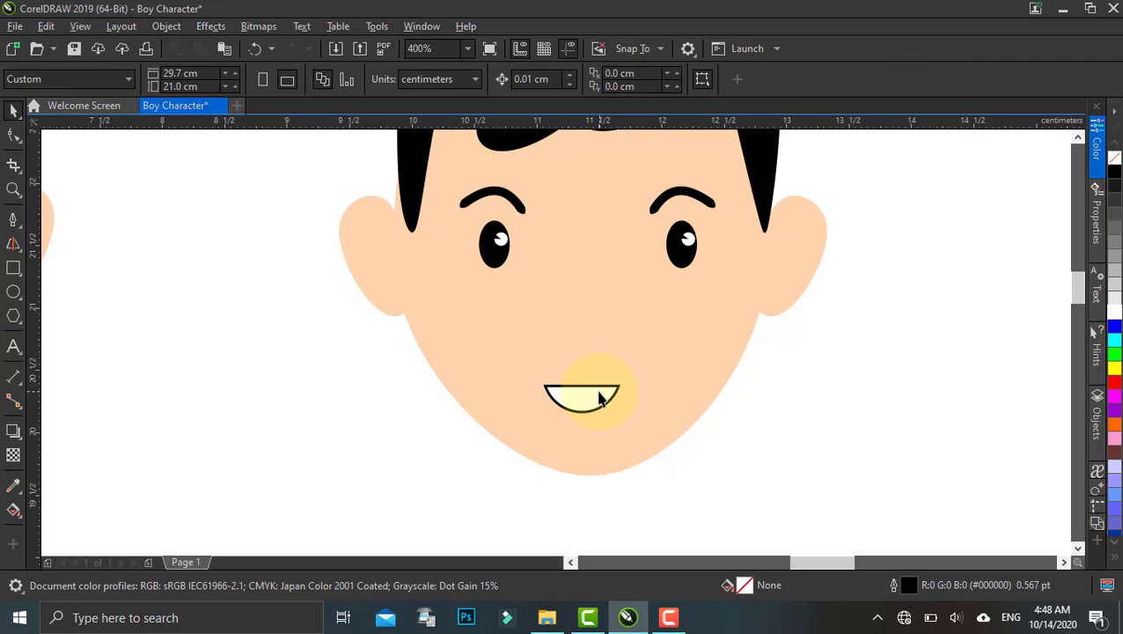
Step: Enlarge the mouth proportionally to about 113.9 percent, roughly 0.669 by 0.238 cm, and deselect it
left_click(614, 387)
left_click_drag(622, 381, 633, 377)
scroll(615, 346, "down", 2)
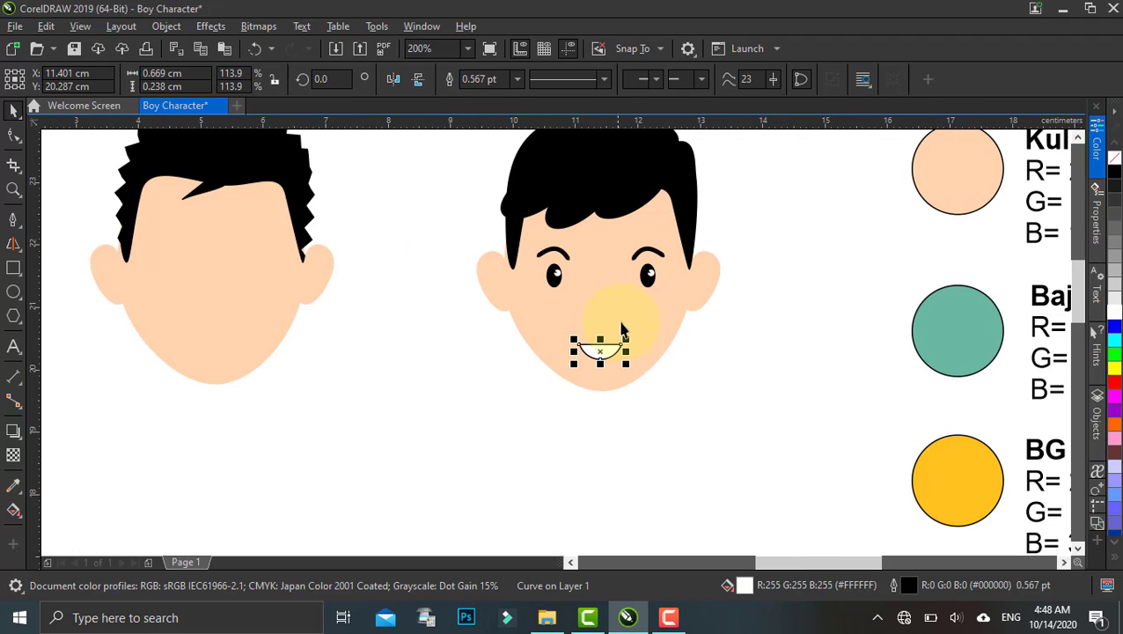
left_click(676, 385)
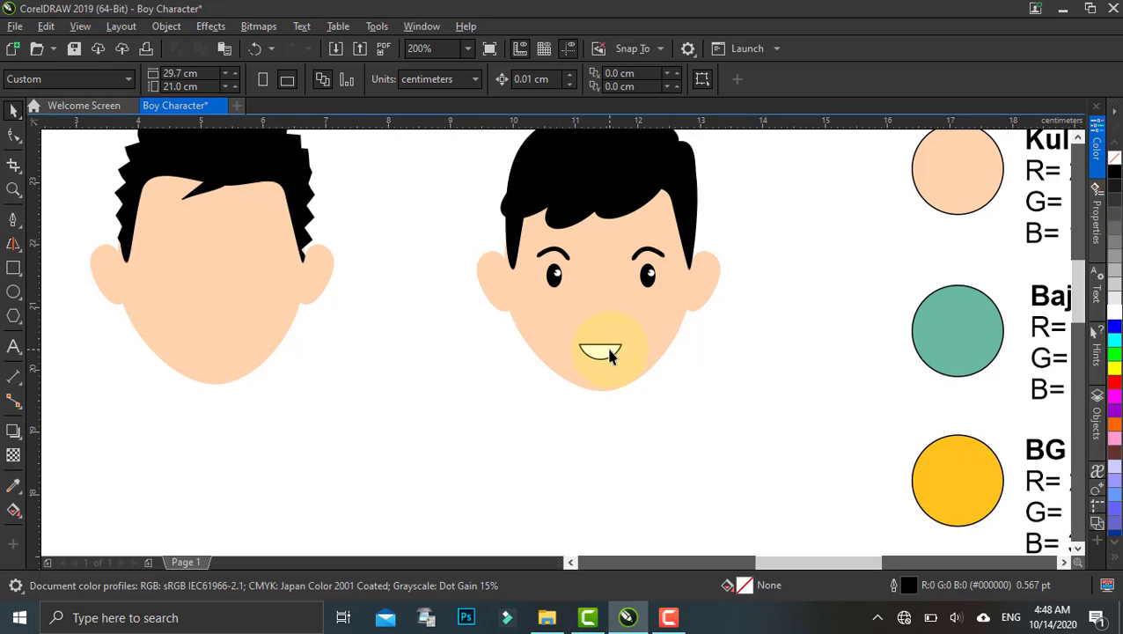
Step: Try placing the mouth higher on the face, at a Y position of about 20.453 cm, and undo the move
scroll(641, 326, "down", 2)
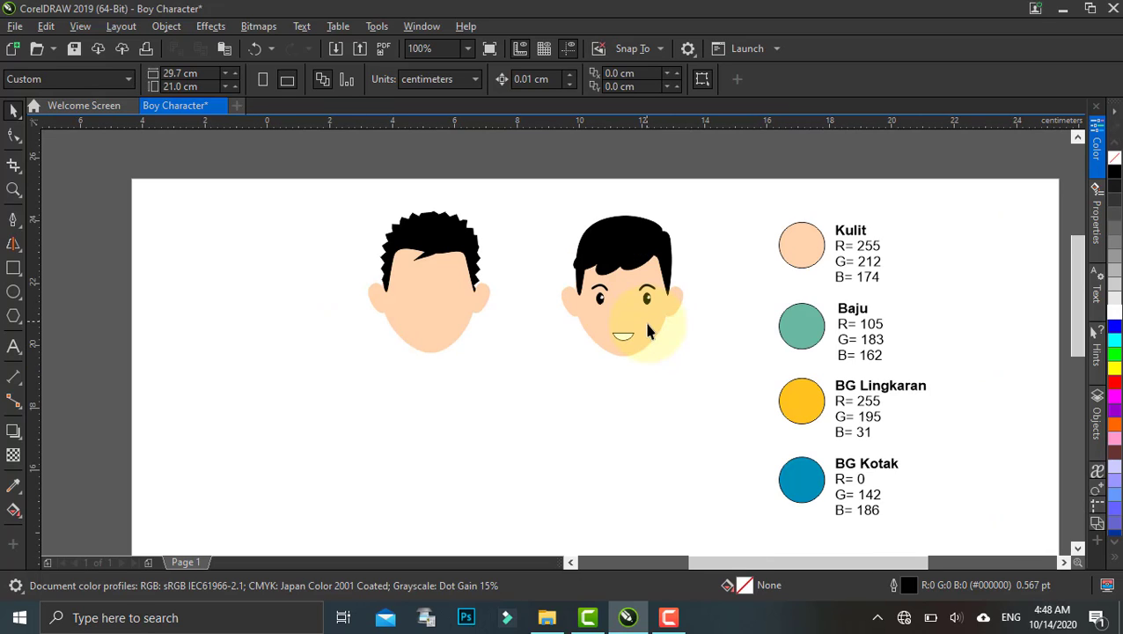
scroll(641, 333, "up", 2)
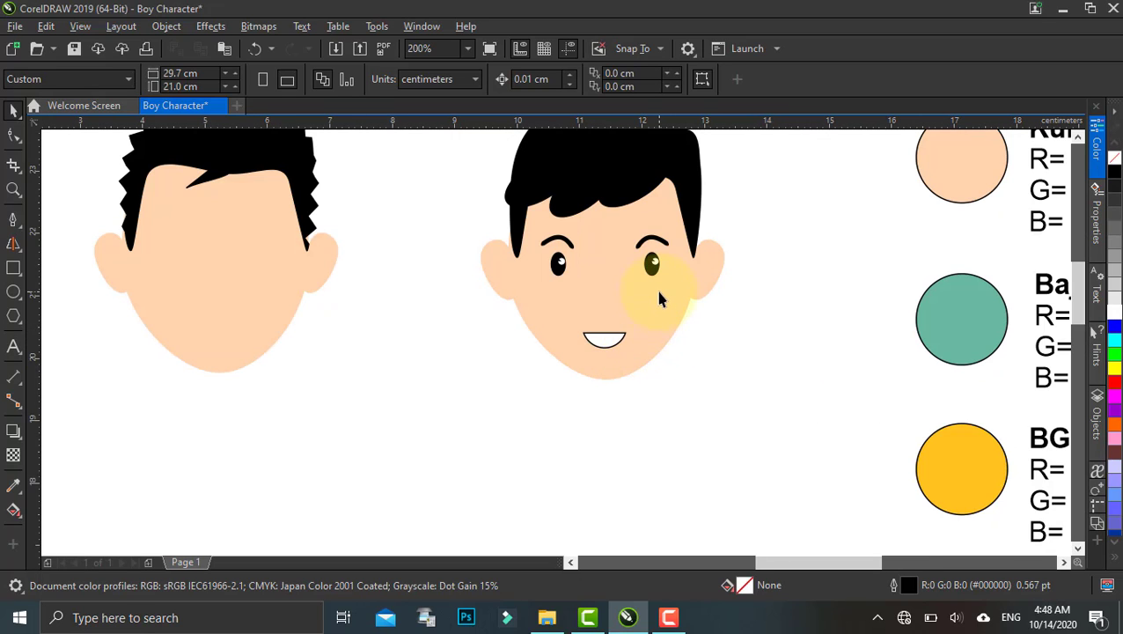
left_click(608, 335)
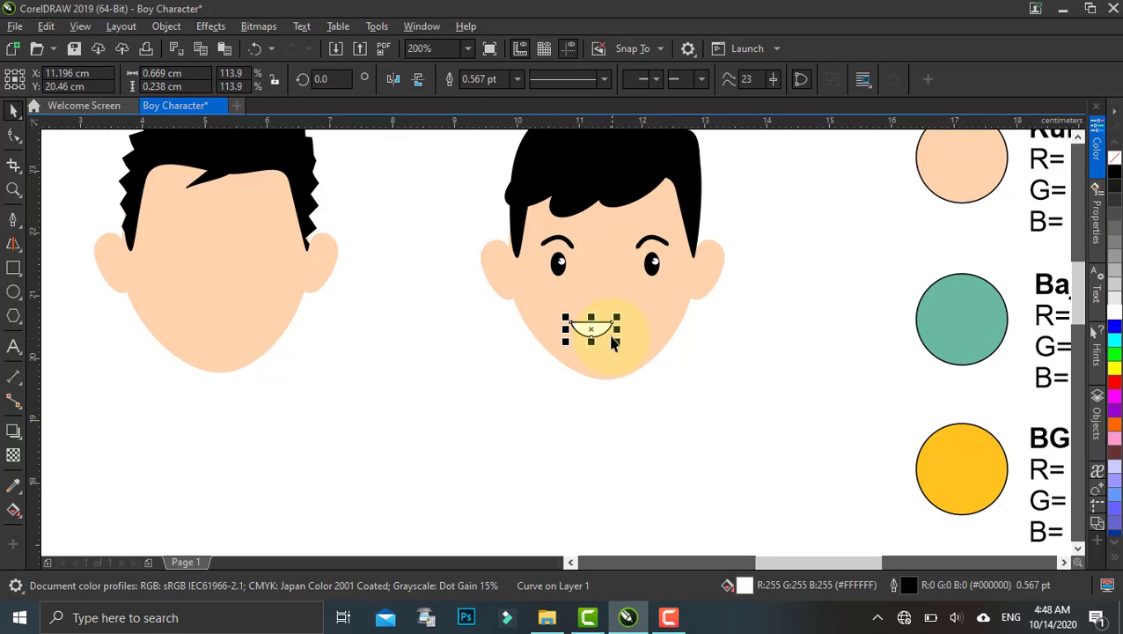
scroll(613, 343, "up", 2)
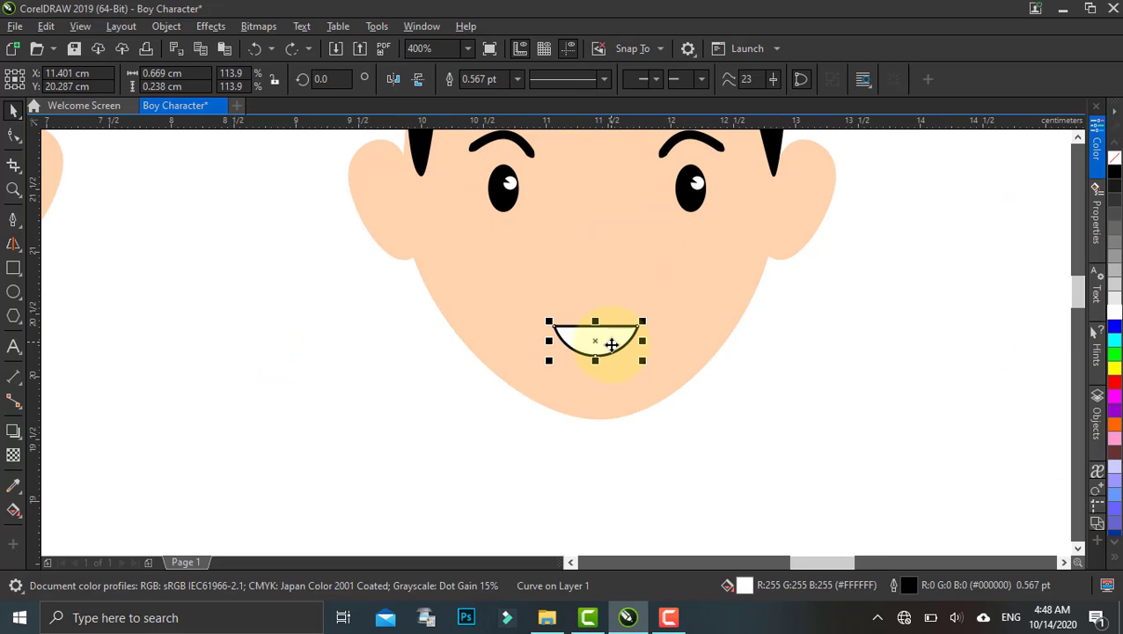
scroll(626, 342, "down", 2)
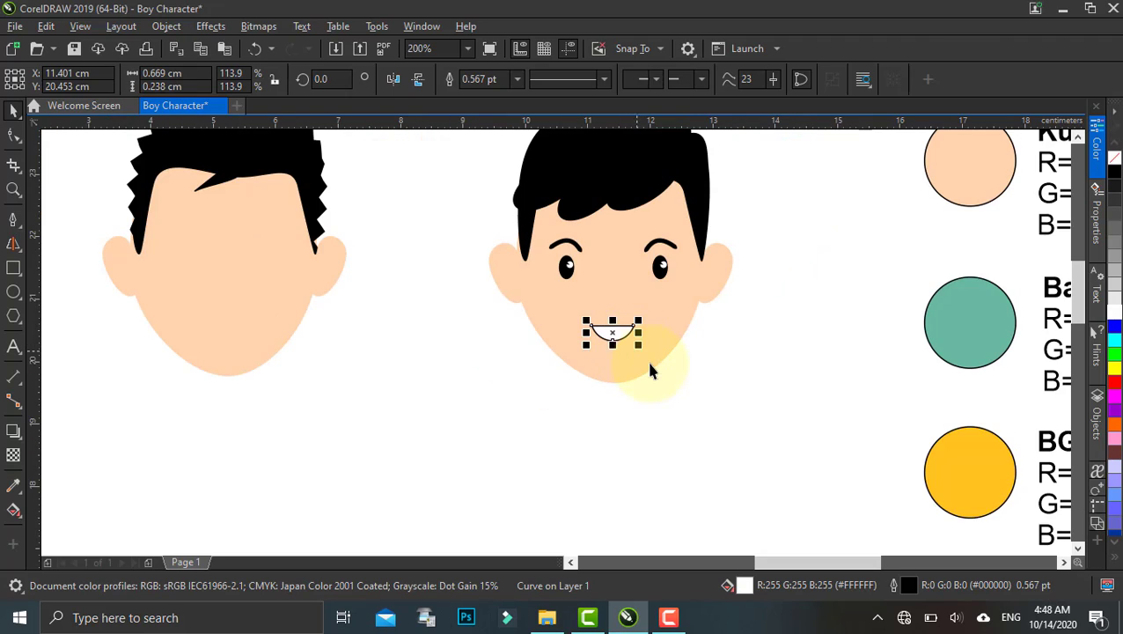
left_click(675, 374)
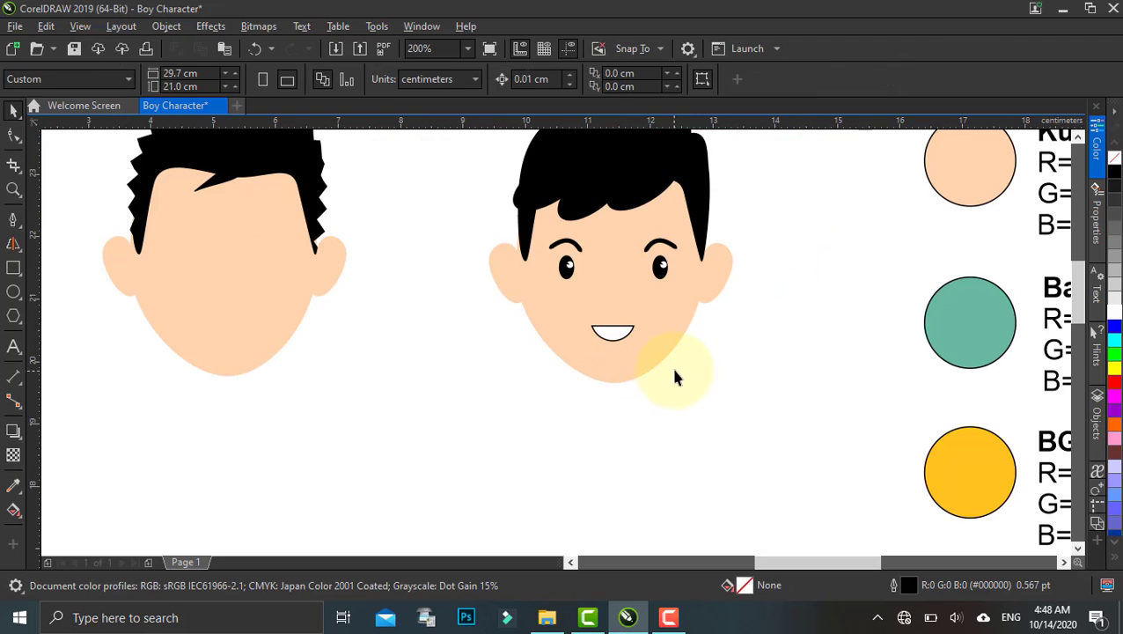
left_click(636, 332)
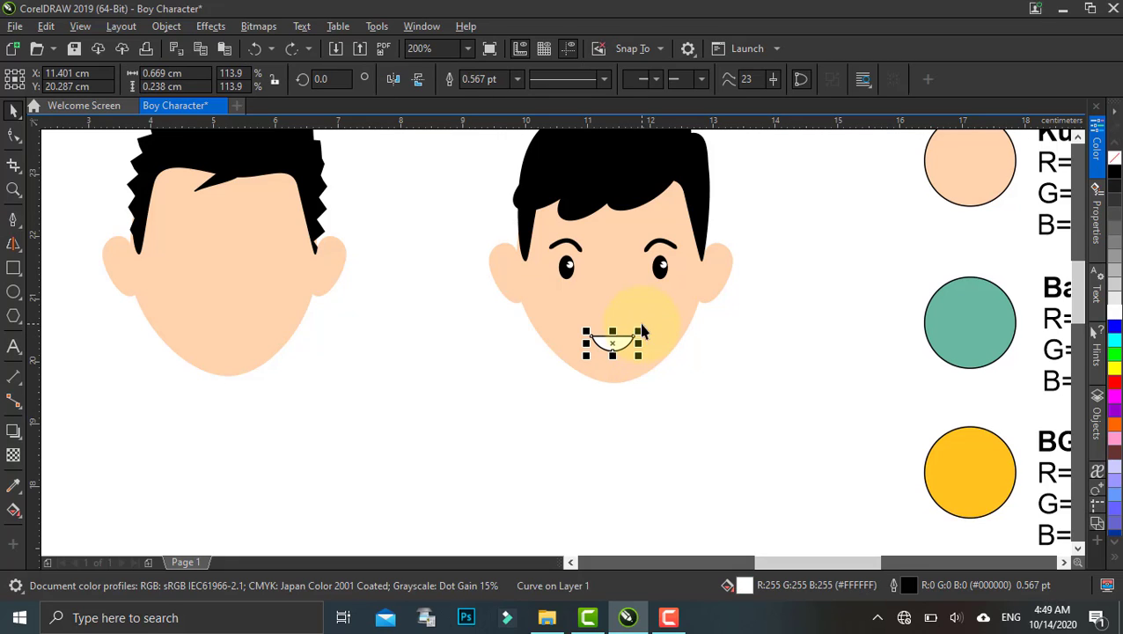
Step: Lower both eyes and eyebrows together on the smooth-haired face to a Y position of about 21.461 cm
left_click_drag(643, 332, 644, 331)
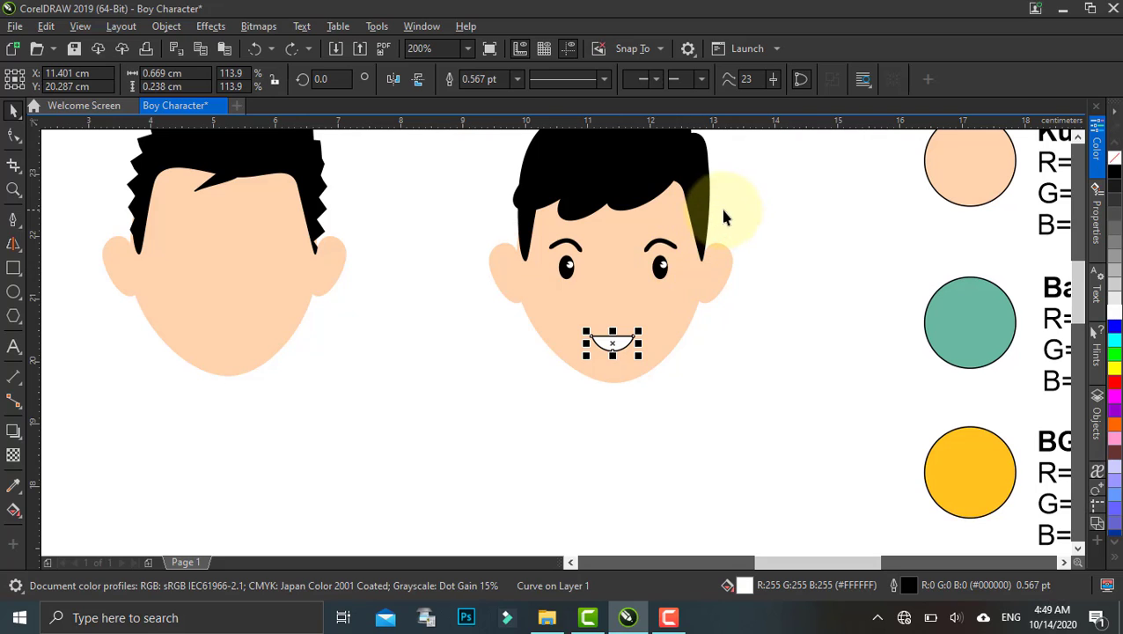
left_click_drag(725, 211, 528, 284)
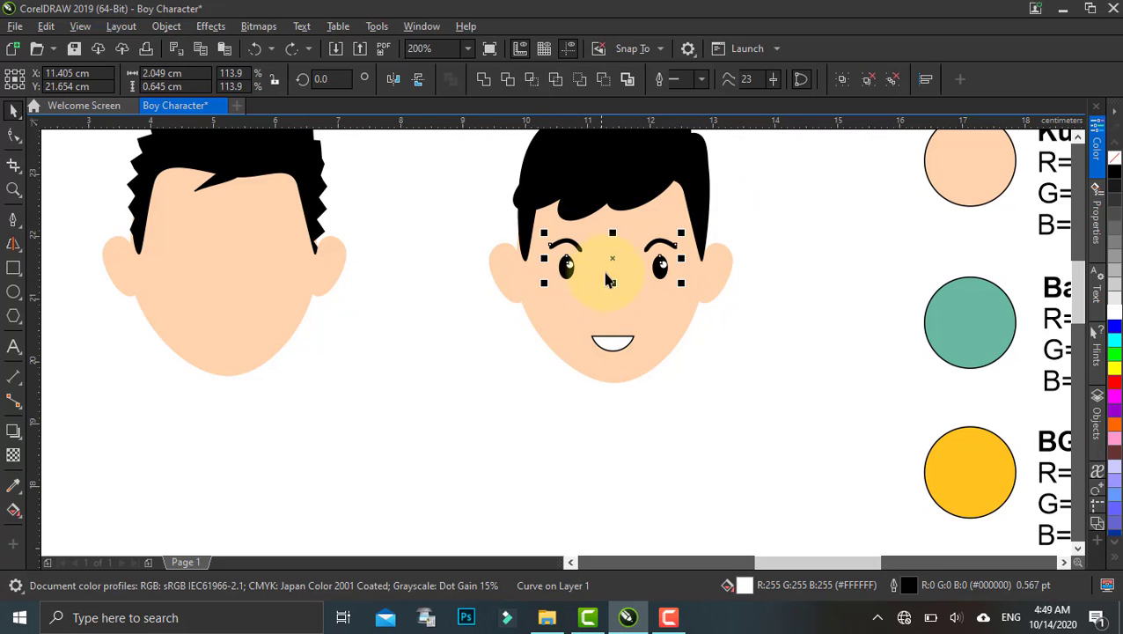
left_click_drag(660, 267, 609, 267)
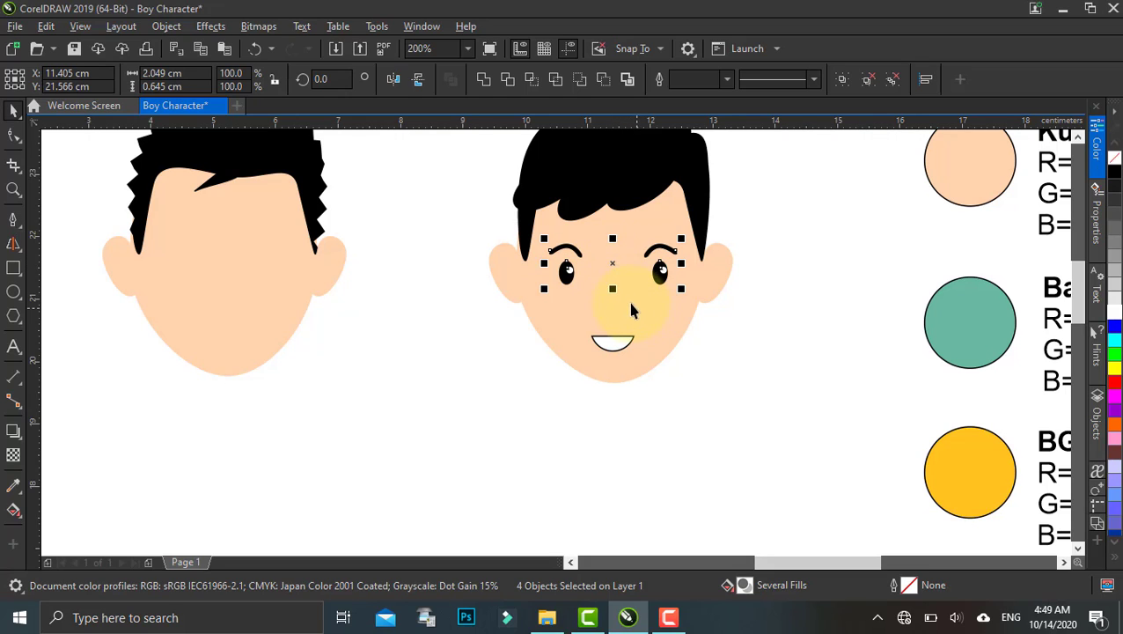
left_click_drag(611, 266, 613, 276)
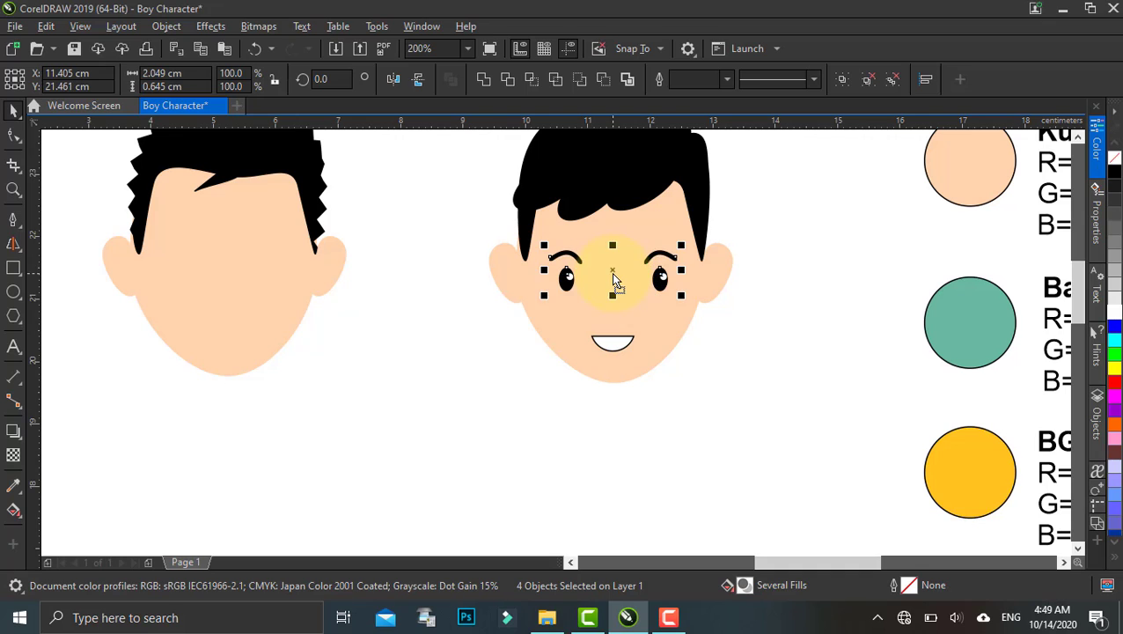
left_click(716, 354)
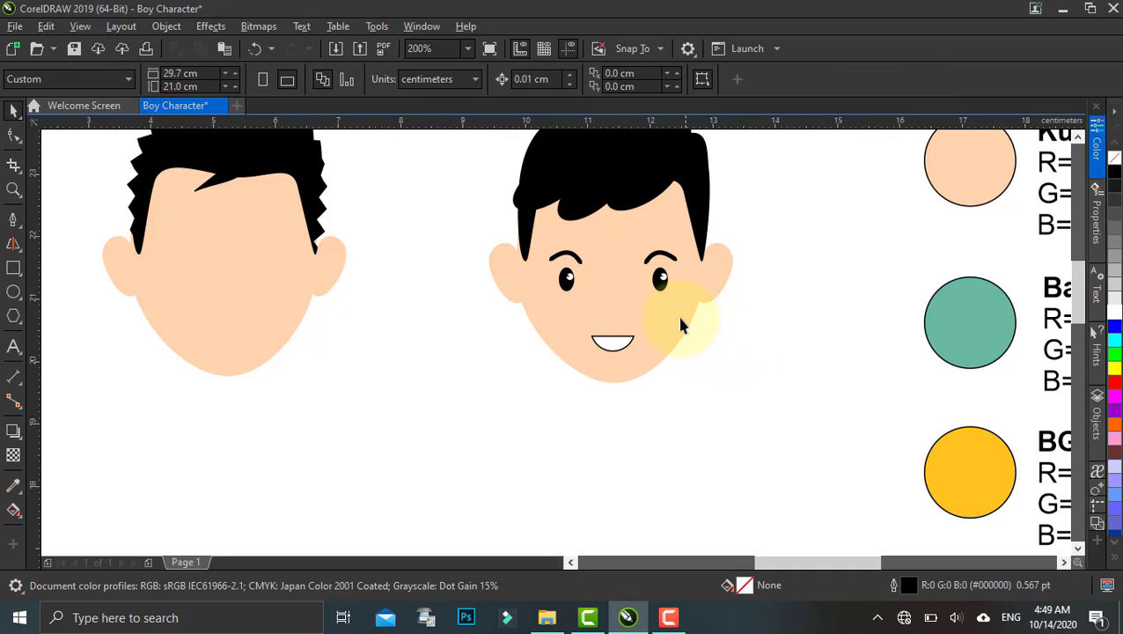
left_click(622, 349)
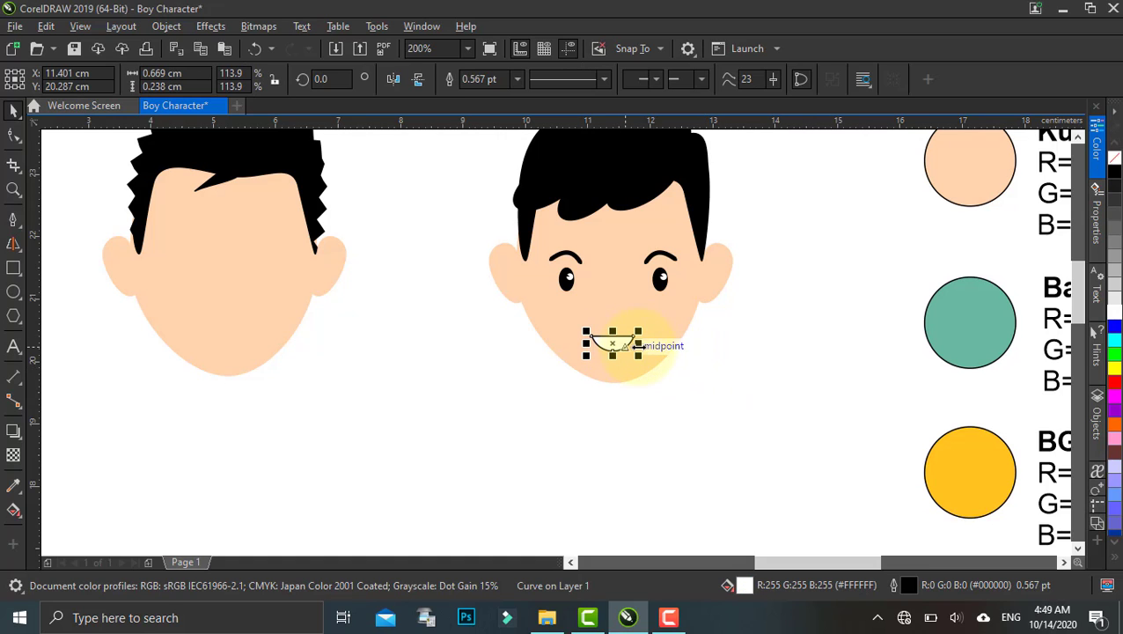
left_click(695, 350)
Step: Draw a neck rectangle about 0.556 by 0.767 cm and place it centred under the smiling head, slightly overlapping the chin
scroll(689, 356, "down", 3)
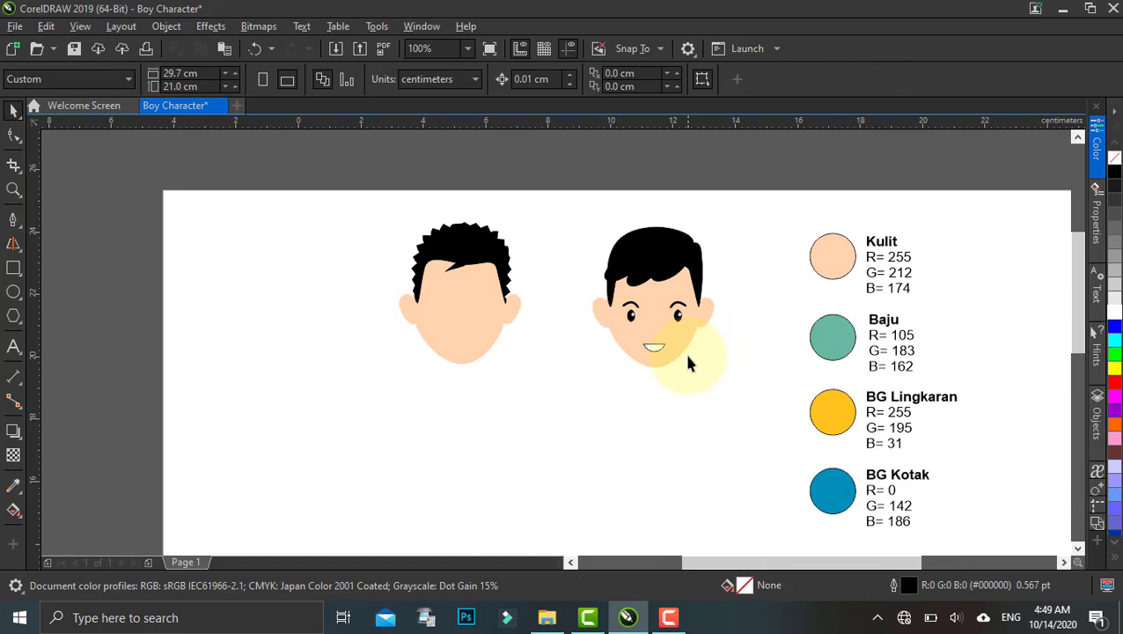
scroll(640, 303, "up", 3)
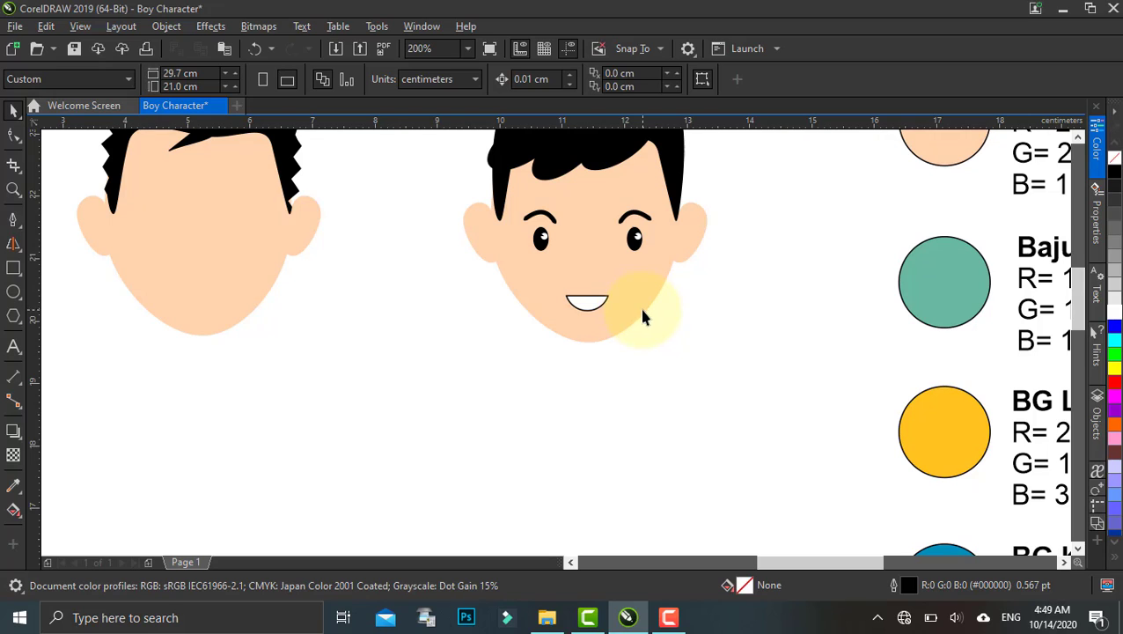
scroll(639, 305, "down", 1)
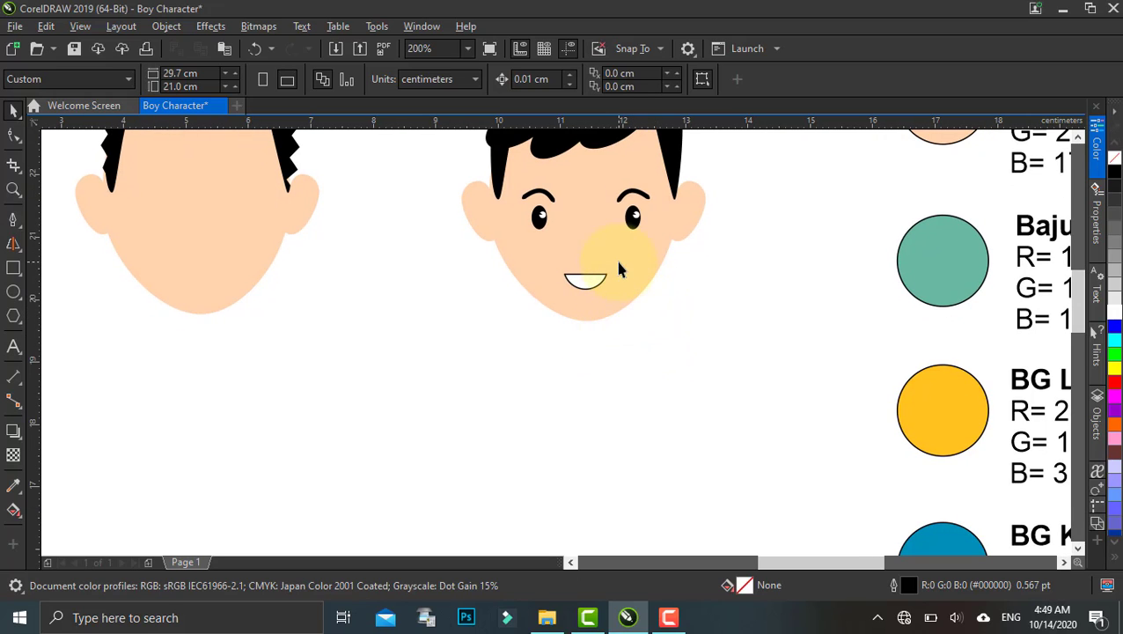
left_click(14, 268)
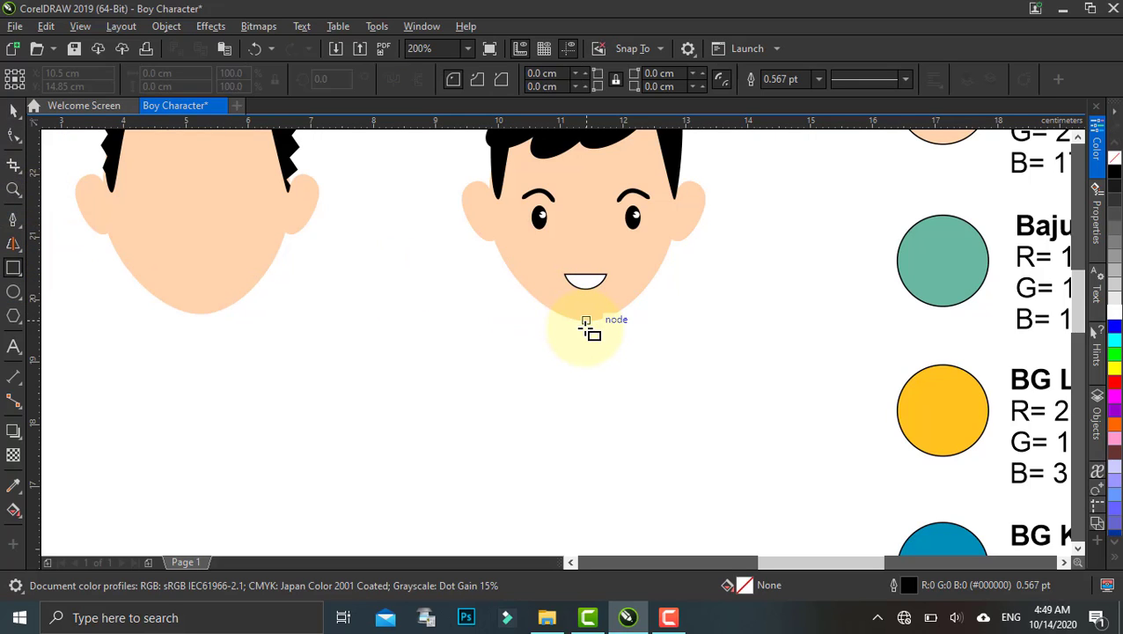
left_click_drag(579, 312, 608, 364)
left_click(13, 110)
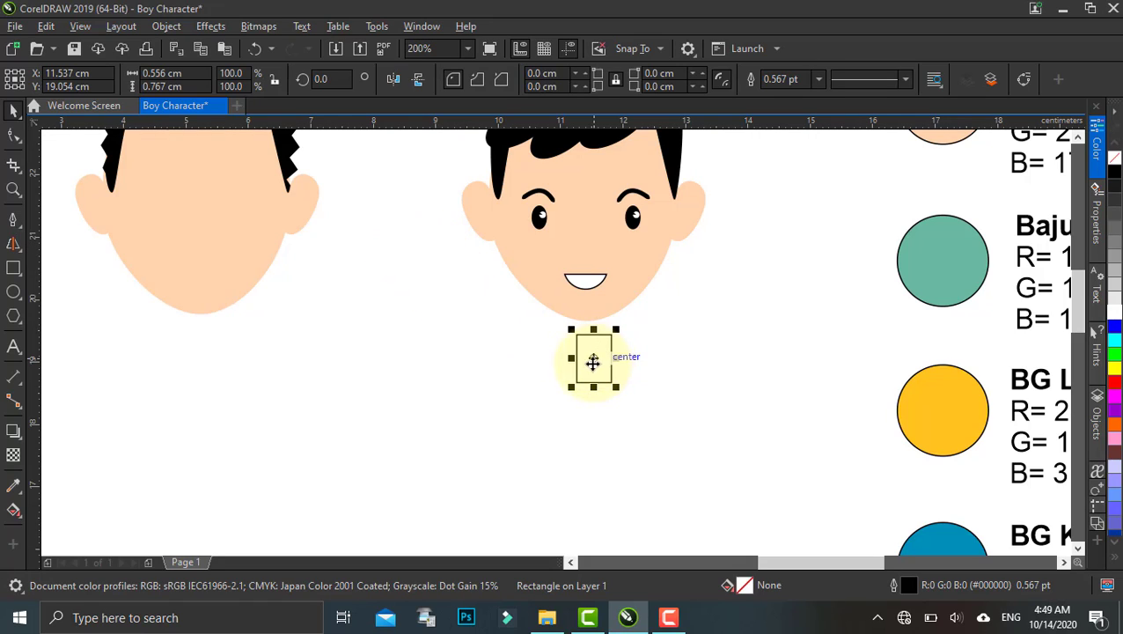
left_click_drag(593, 359, 589, 340)
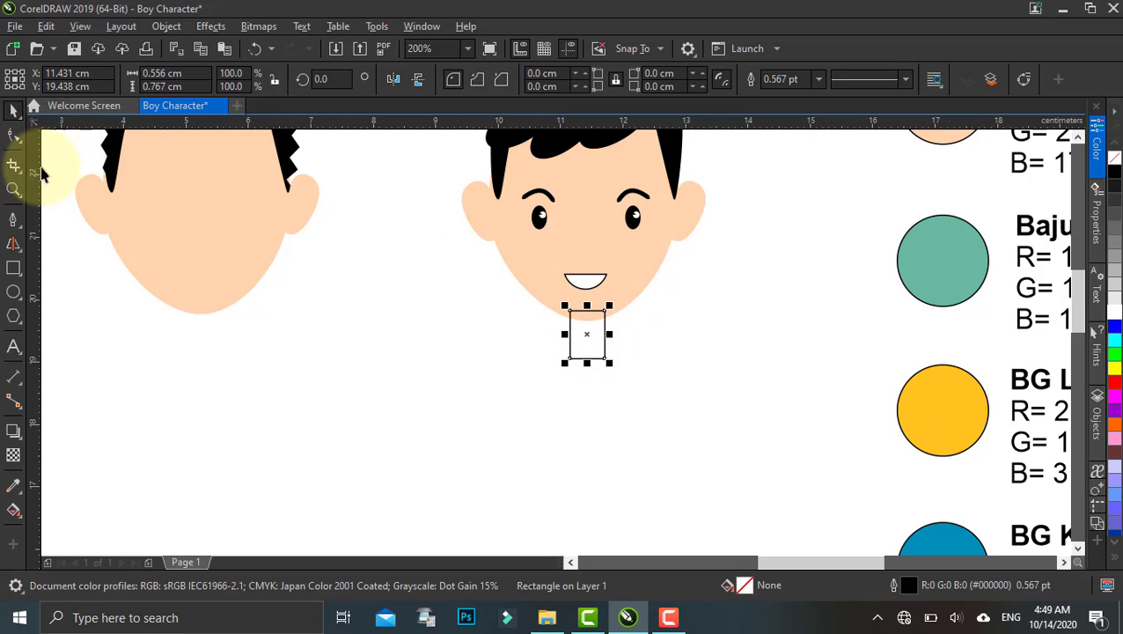
Step: Fill the neck rectangle with the face's skin colour, R 255, G 212, B 174, and remove its outline
left_click(13, 485)
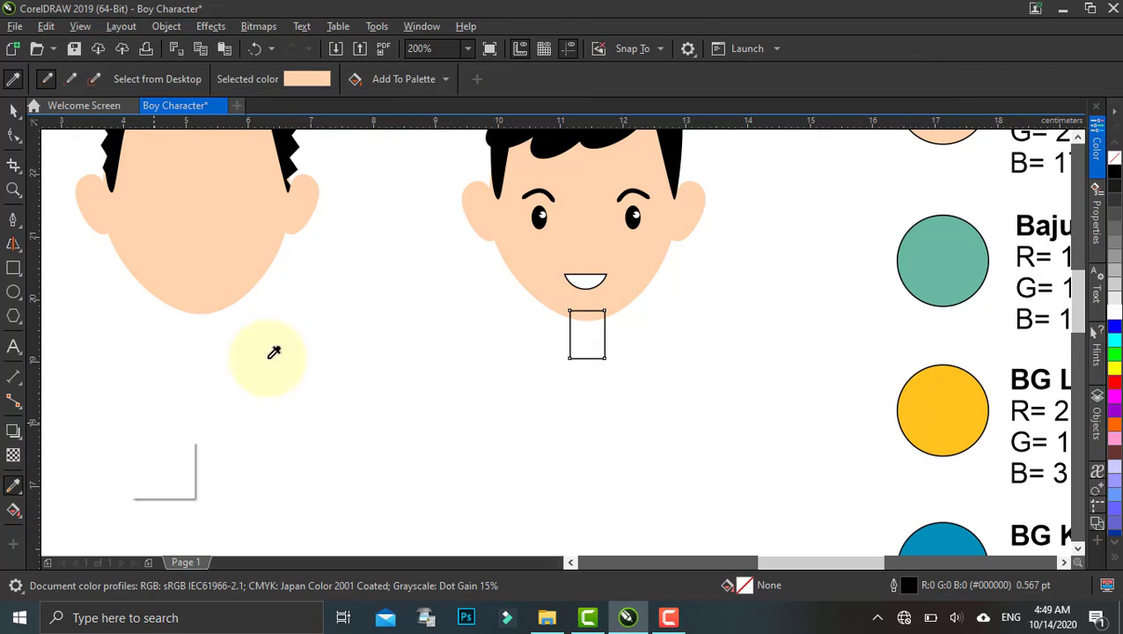
left_click(543, 273)
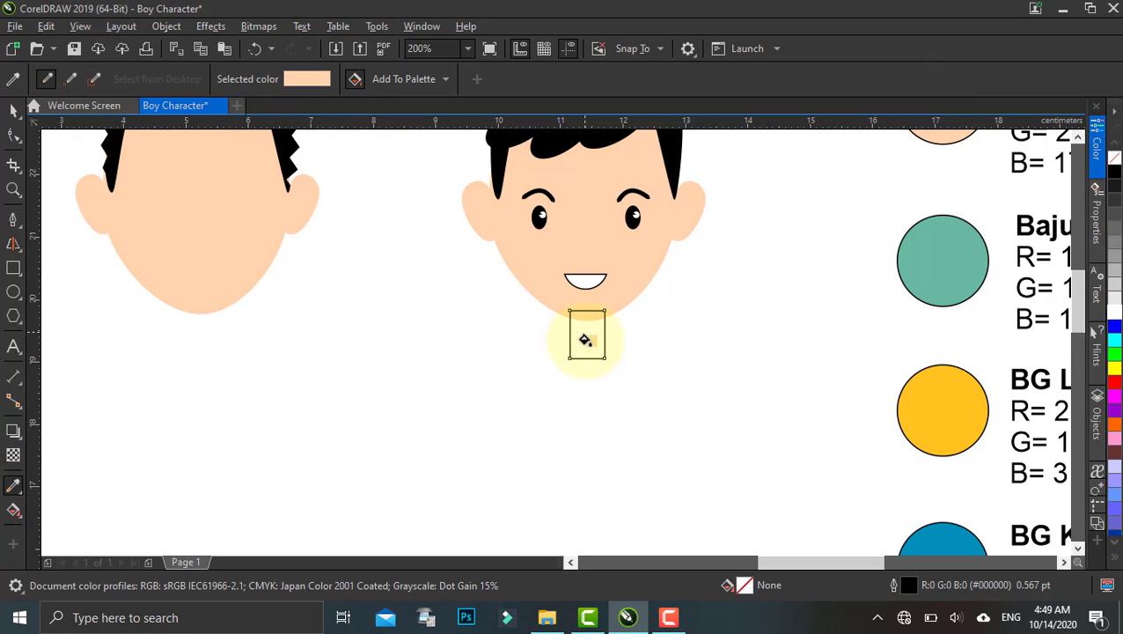
left_click(584, 337)
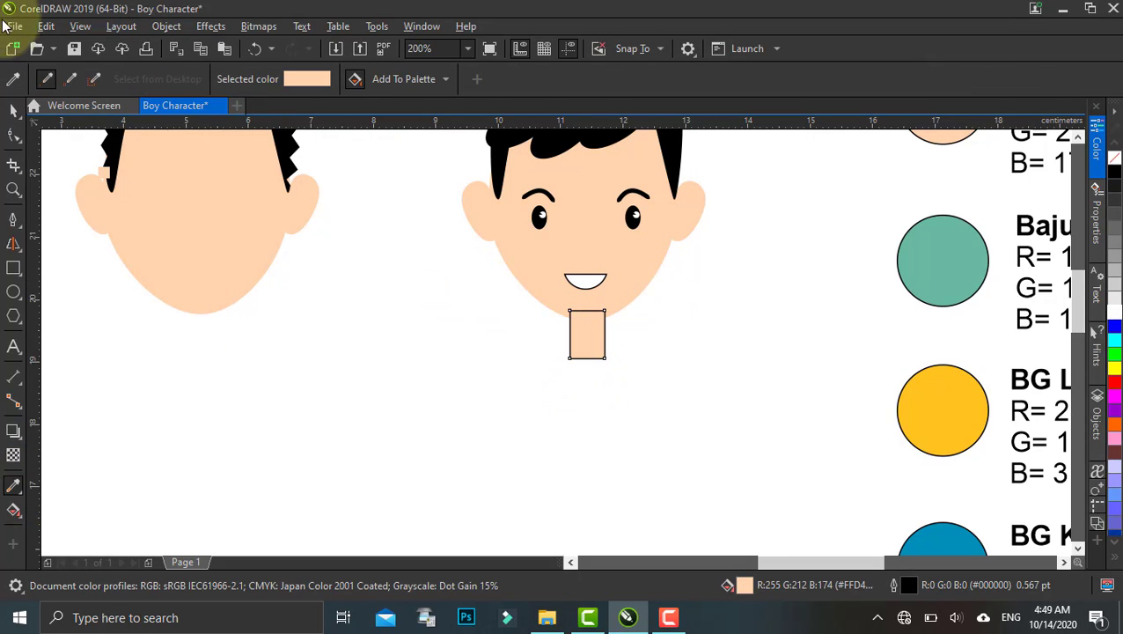
left_click(13, 109)
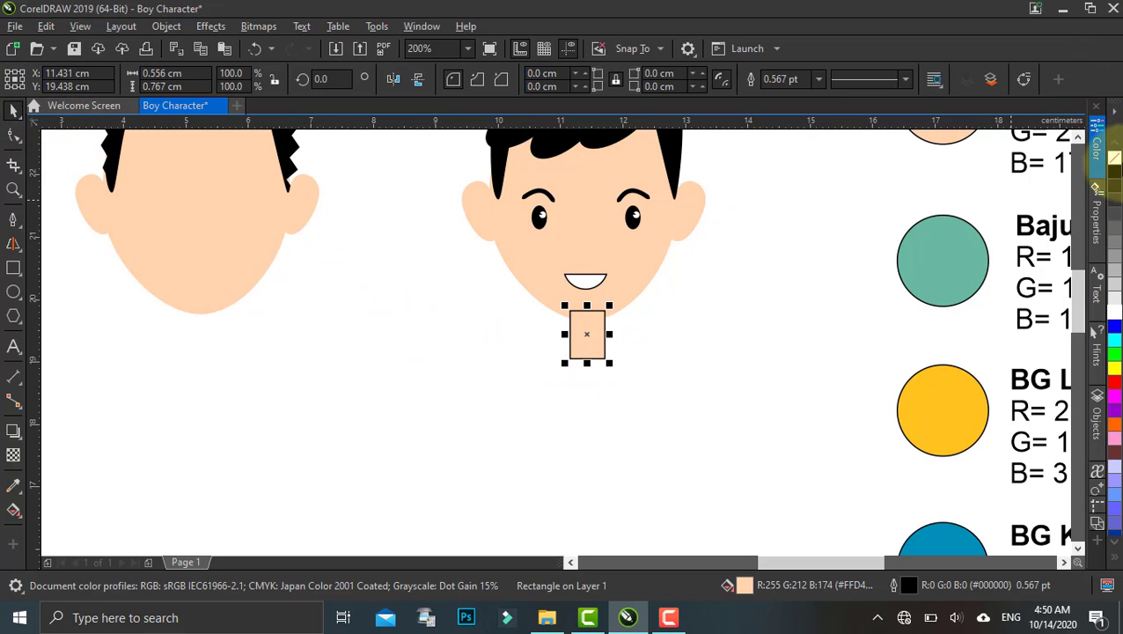
right_click(1115, 157)
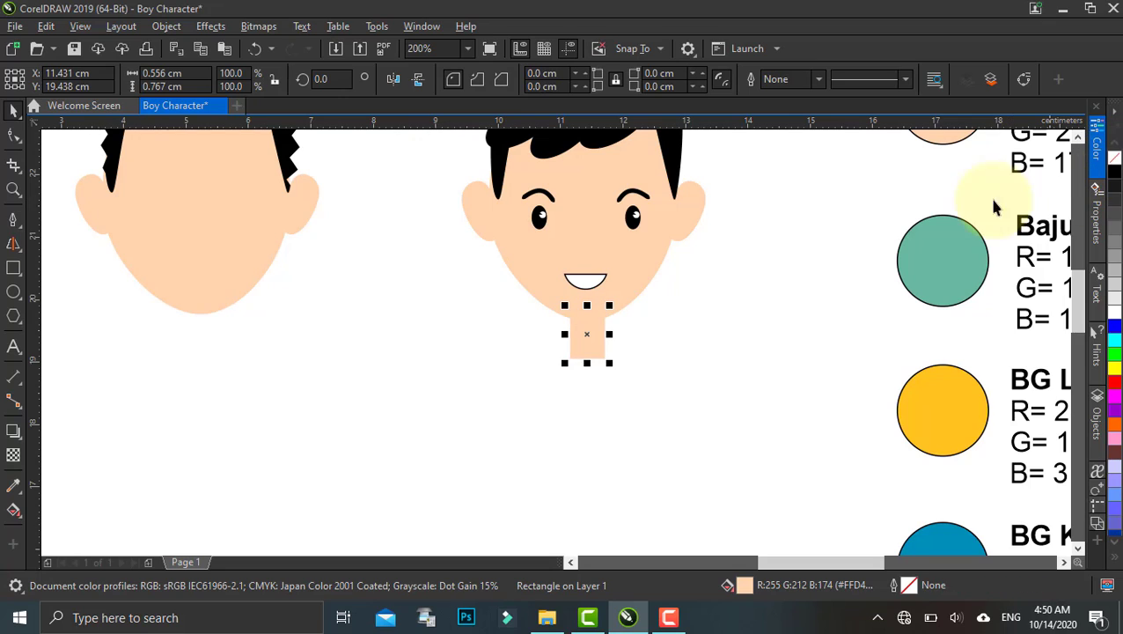
left_click(629, 335)
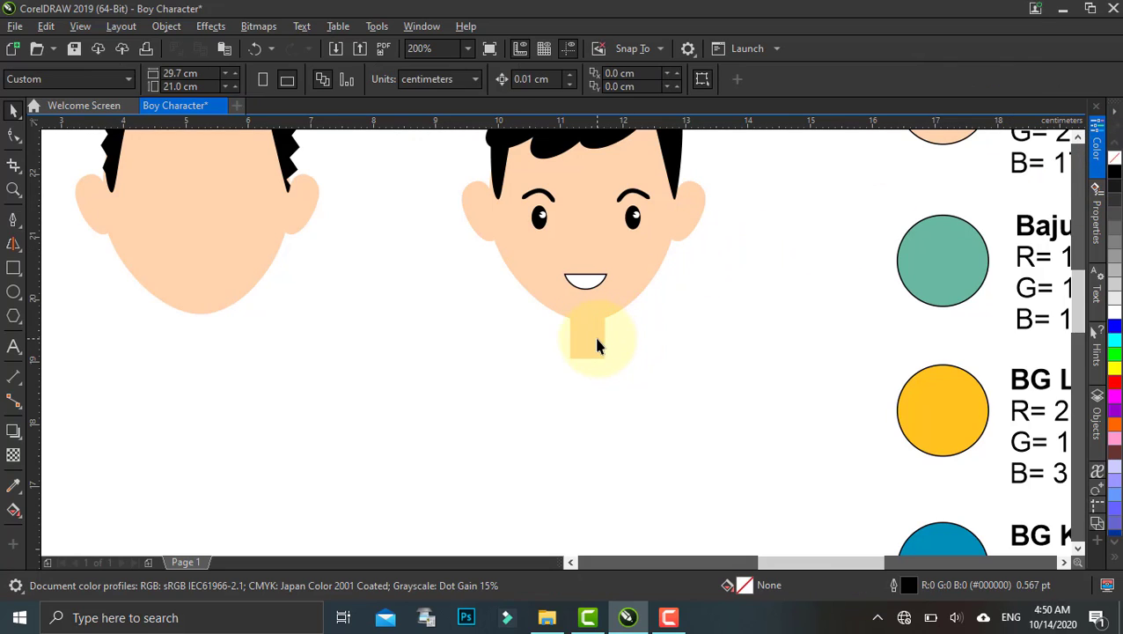
Step: Shorten the neck from its lower end to a height of about 0.635 cm
left_click(596, 350)
left_click_drag(587, 362, 587, 354)
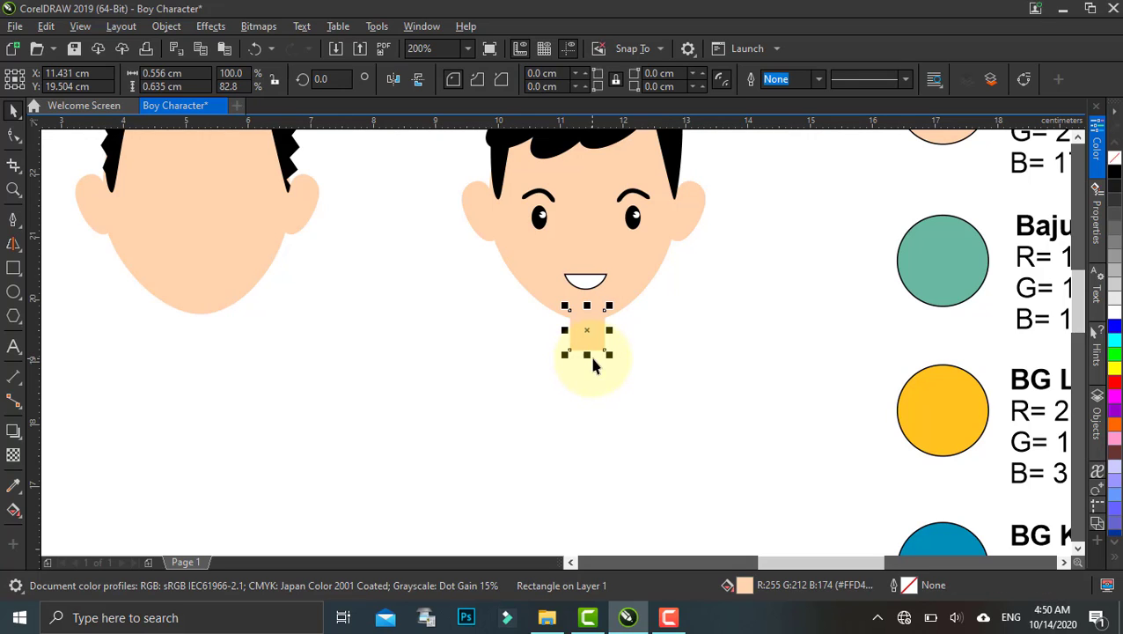
left_click(644, 333)
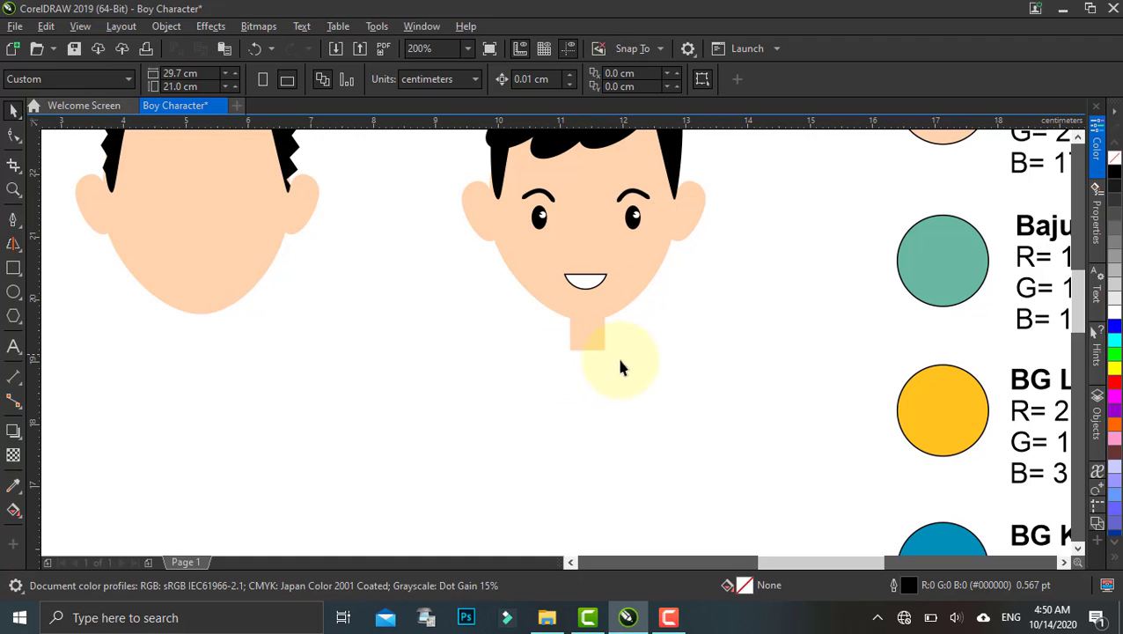
Step: Draw a torso rectangle about 2.778 by 2.368 cm below the neck and fill it with the Baju swatch's green, R 105, G 183, B 162
left_click(13, 268)
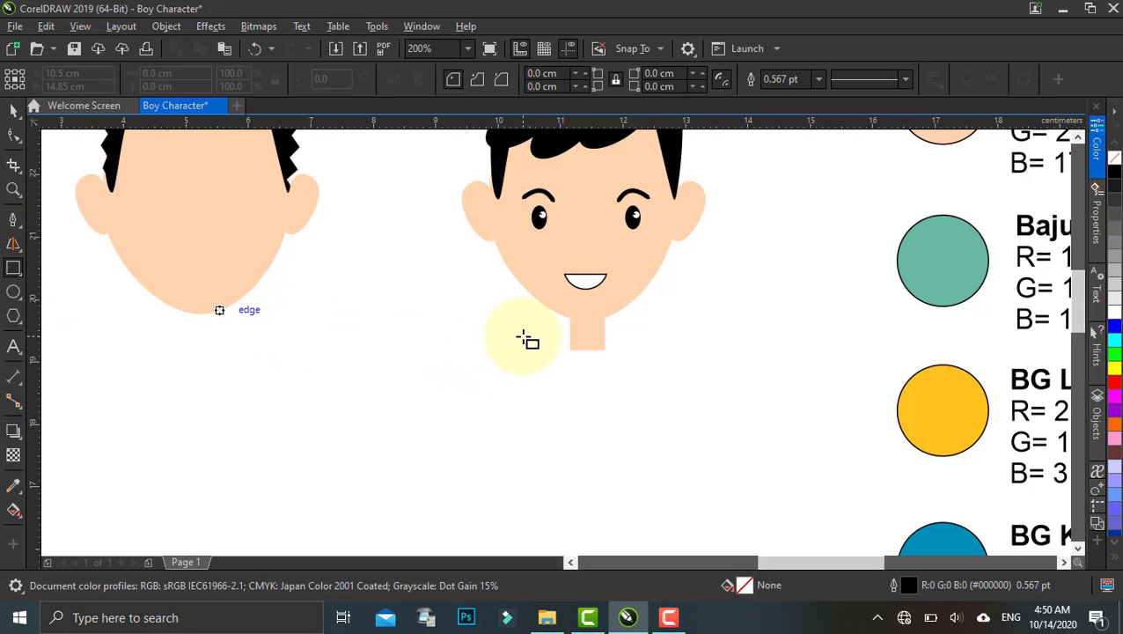
left_click_drag(523, 337, 697, 484)
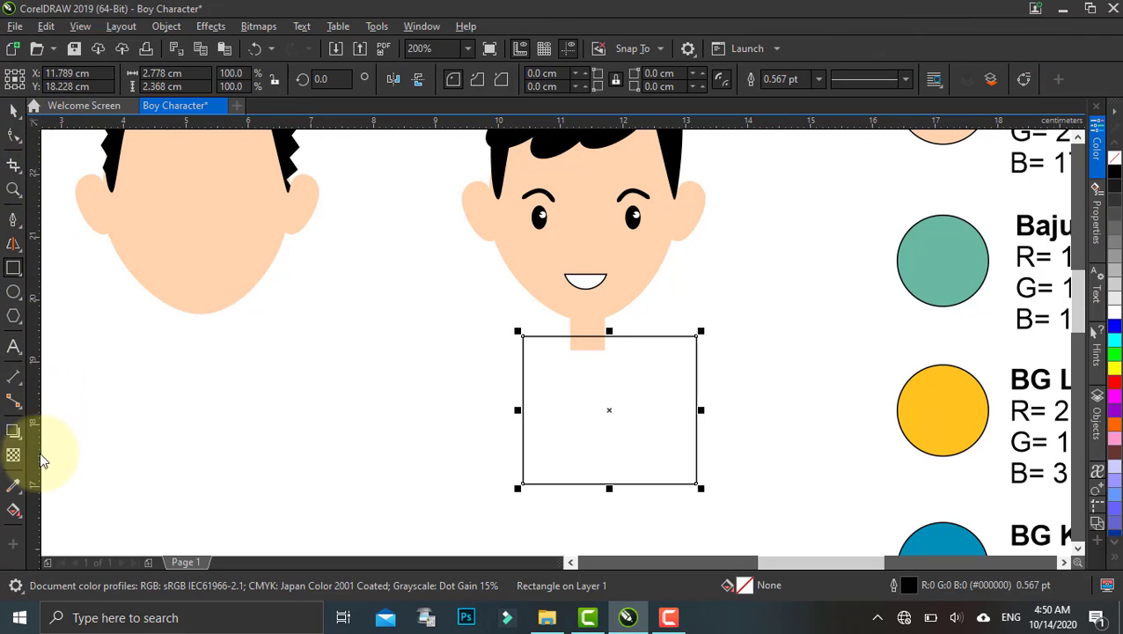
left_click(15, 486)
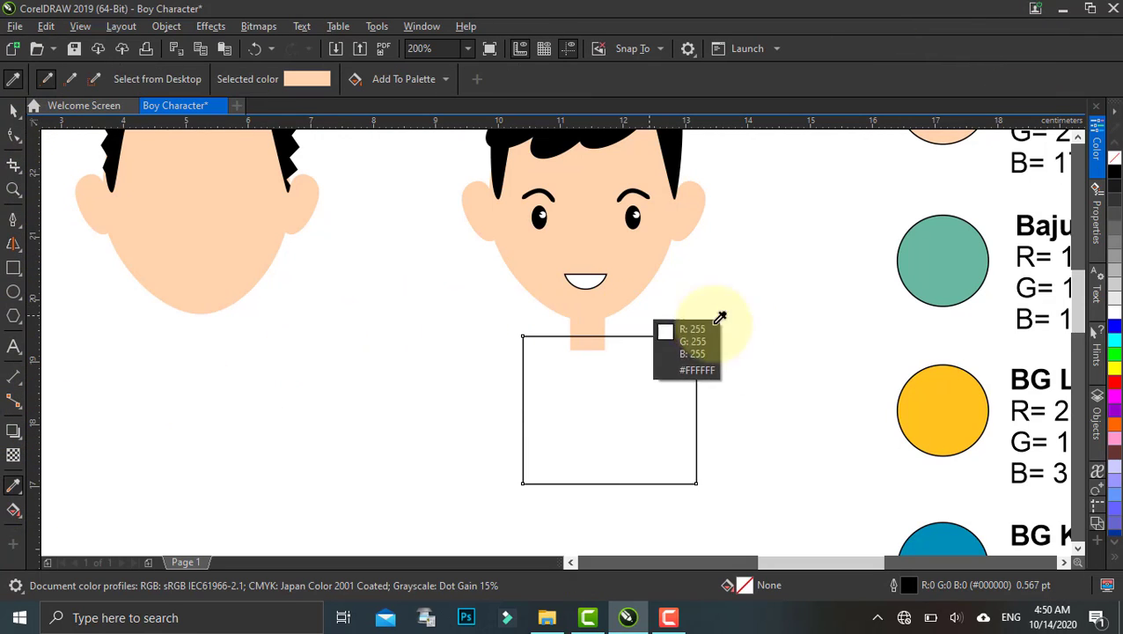
left_click(945, 256)
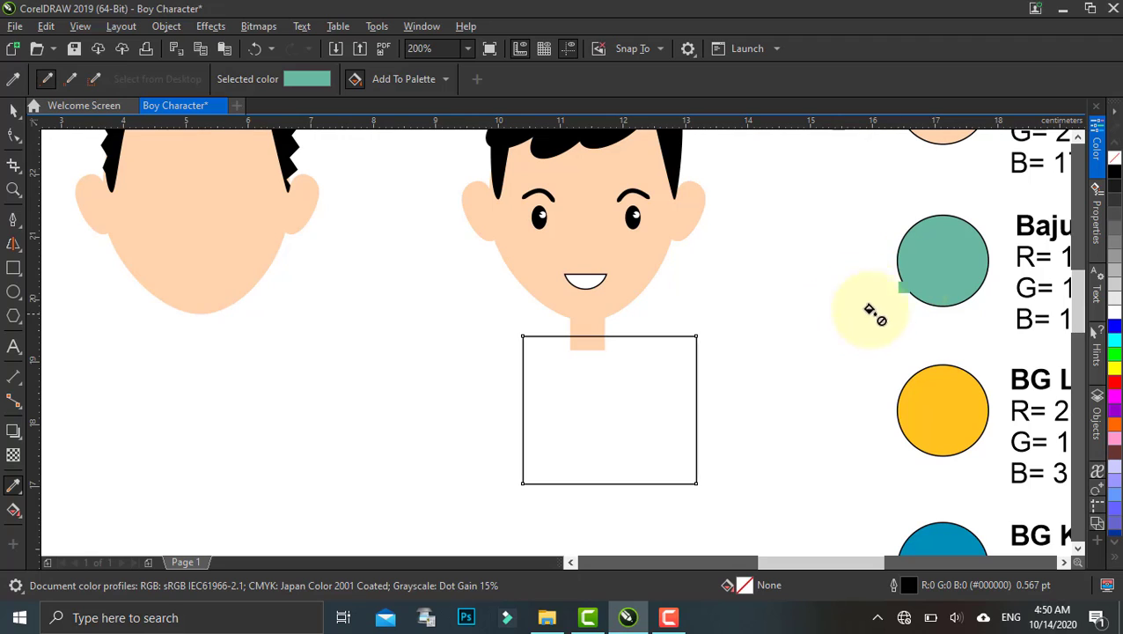
scroll(883, 283, "right", 2)
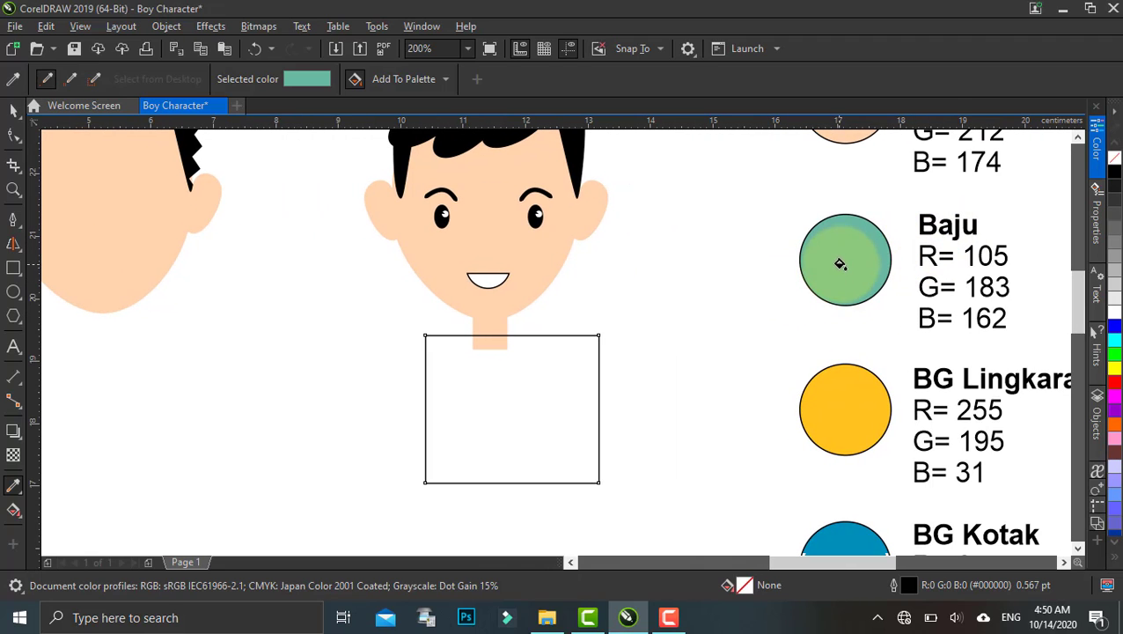
left_click(490, 411)
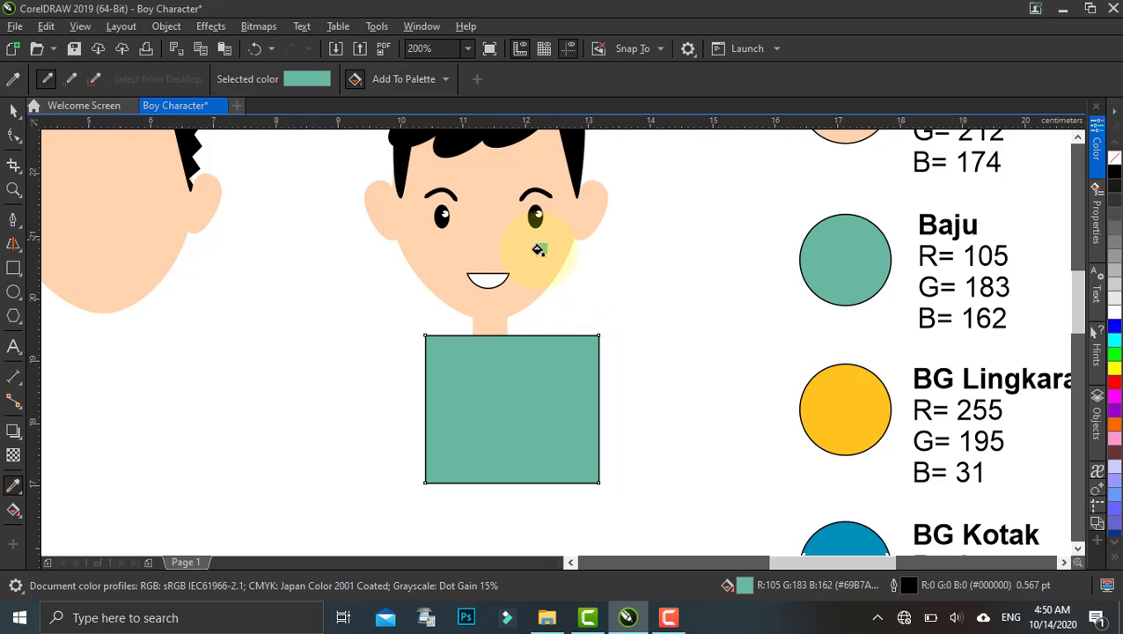
Step: Centre the green torso rectangle under the neck at about X 11.445, Y 18.241 cm and convert it to curves
left_click(14, 109)
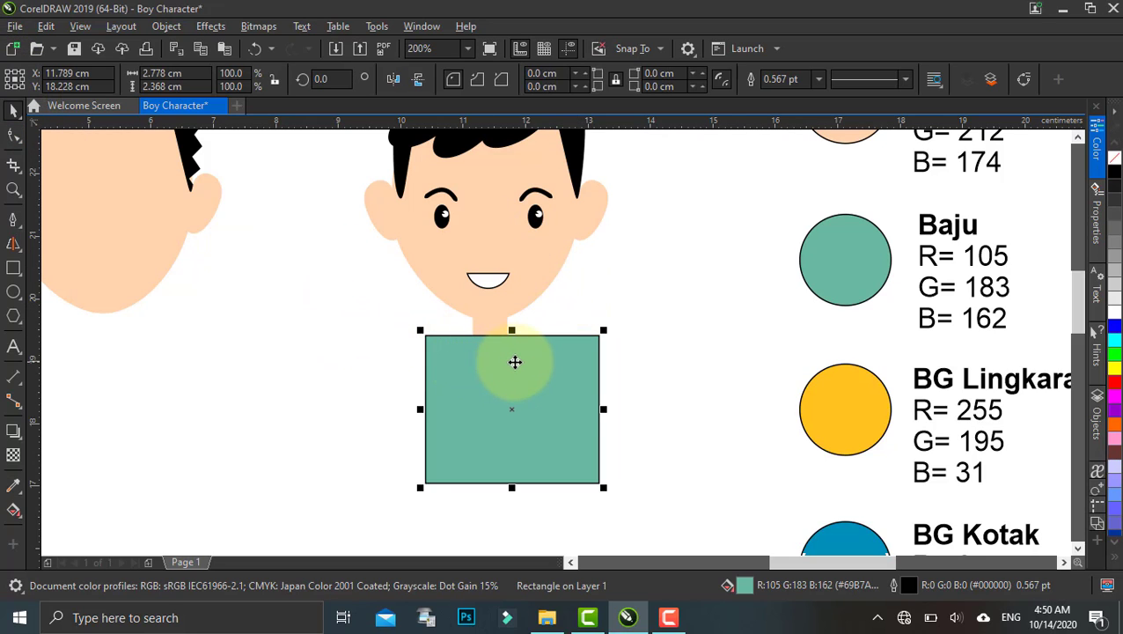
left_click_drag(514, 363, 509, 364)
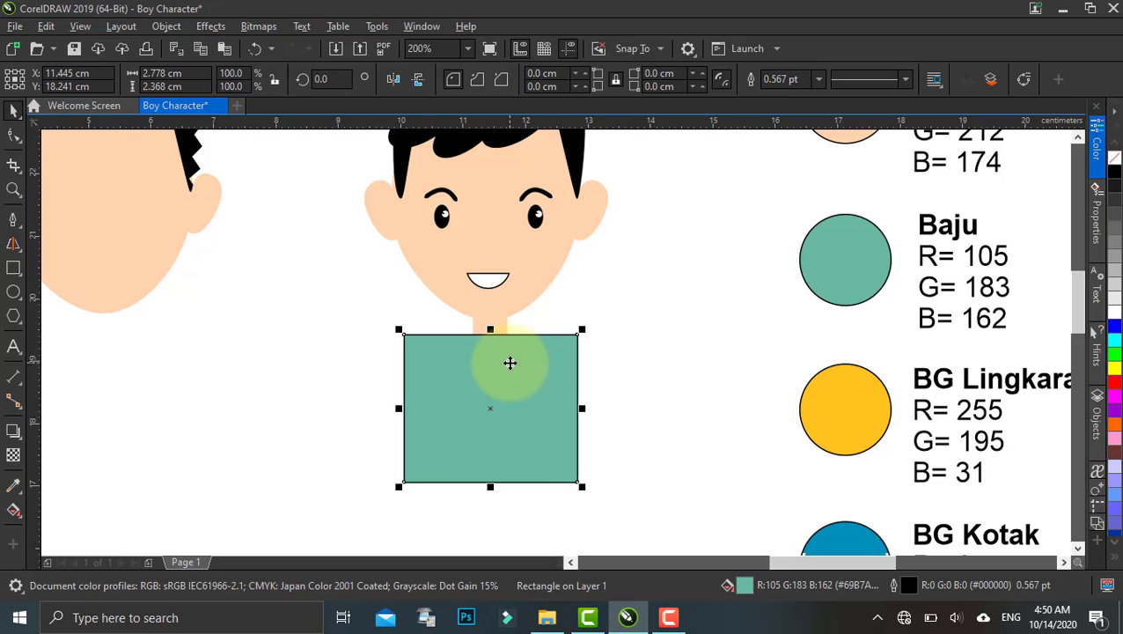
right_click(512, 360)
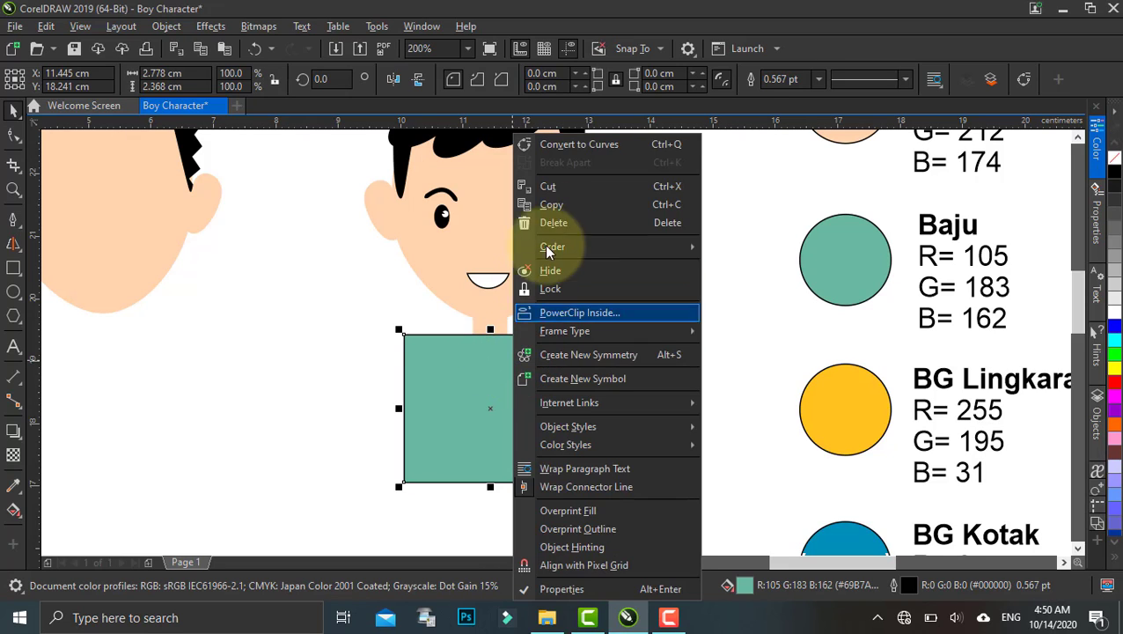
key("Escape")
key("ctrl+q")
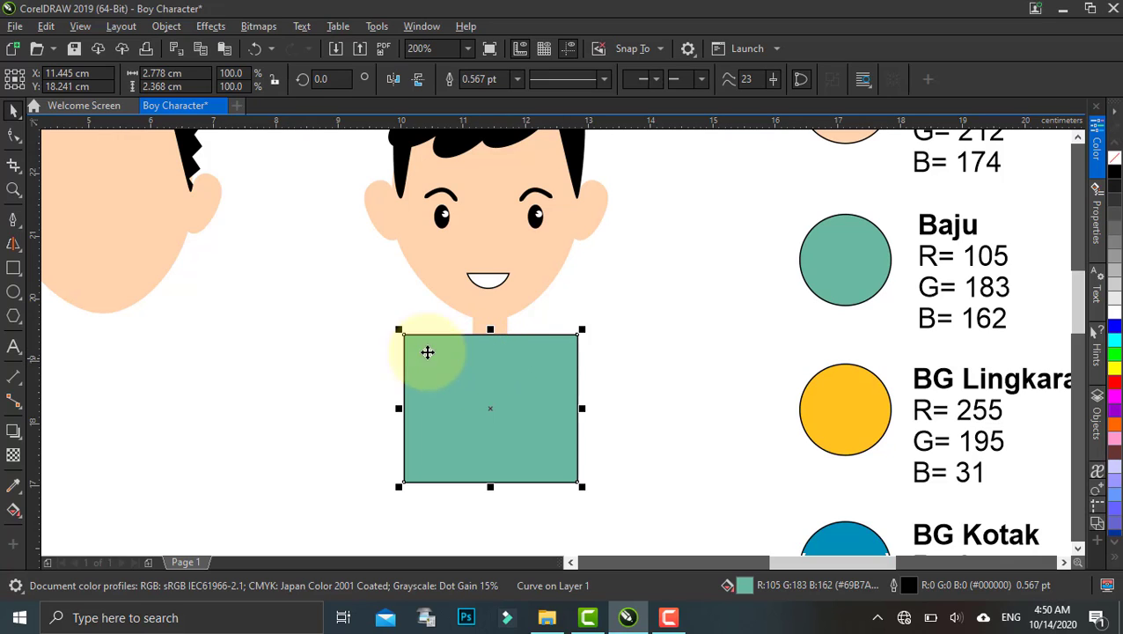
Step: Convert the left and top edges of the green torso from straight lines to curve segments with the Shape tool
left_click(17, 143)
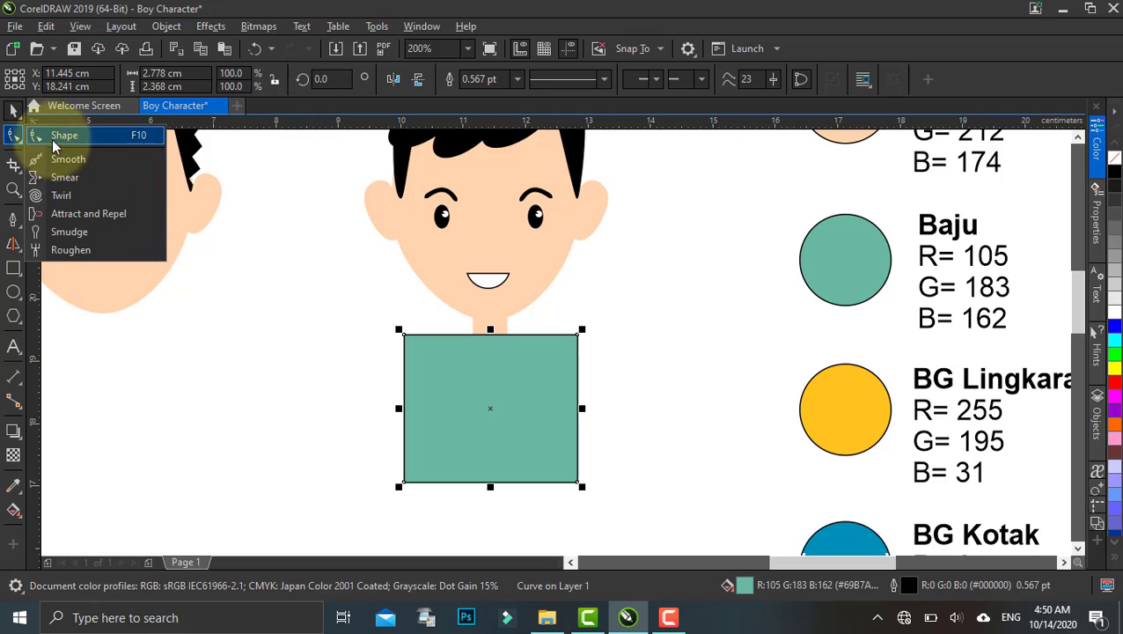
left_click(79, 157)
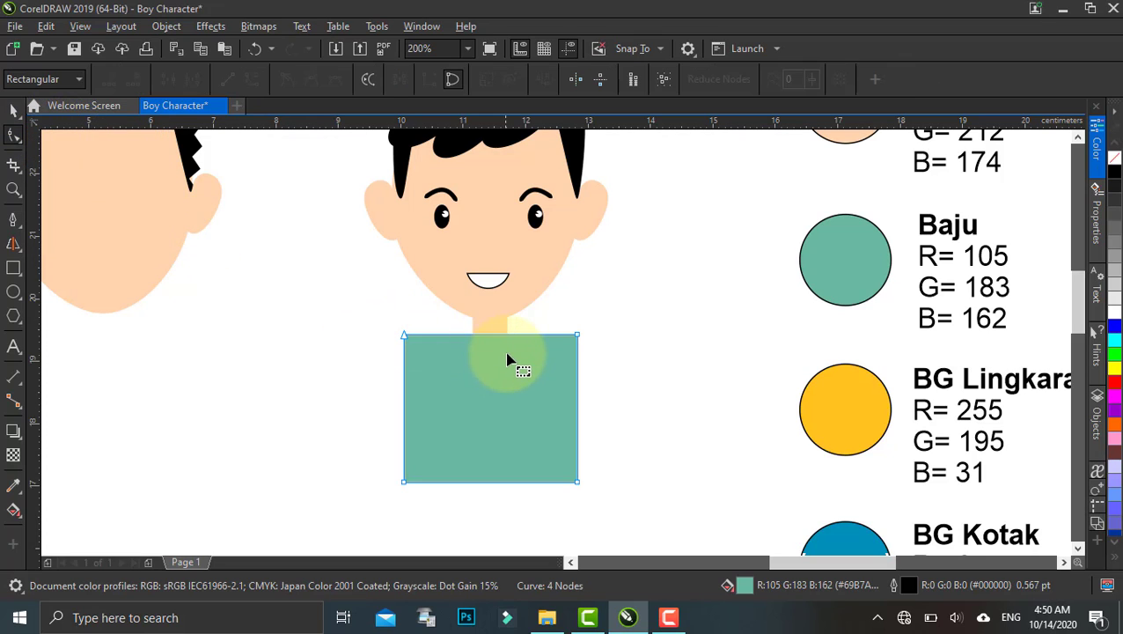
left_click(405, 337)
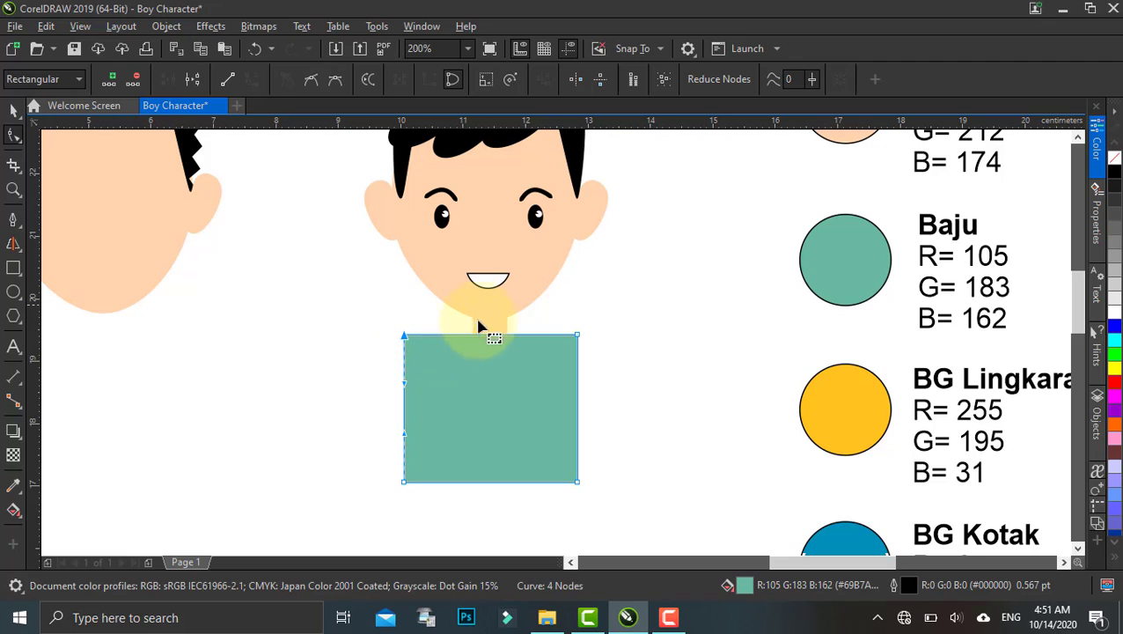
left_click(579, 336)
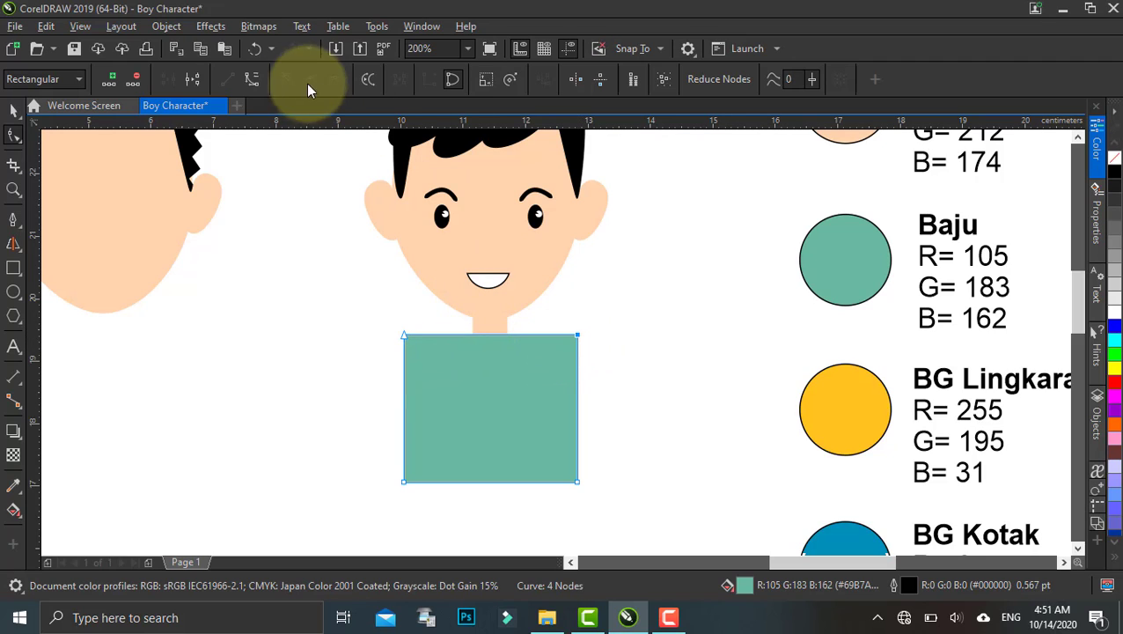
left_click(253, 81)
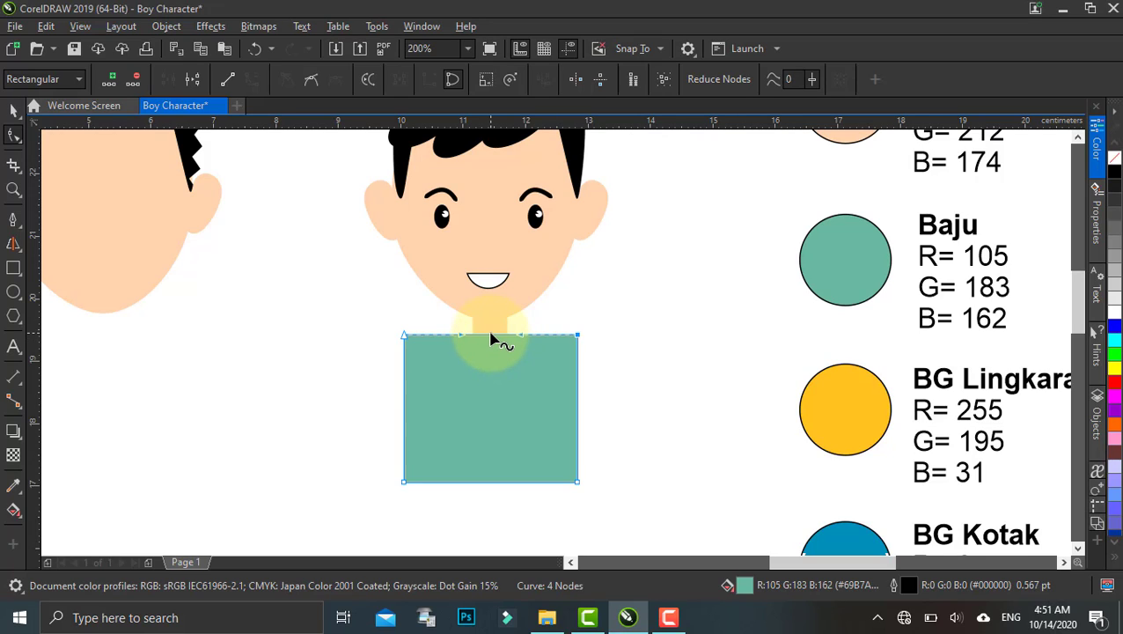
Step: Pull the middle of the torso's top edge up into a hump and move the torso down to about Y 18.135 cm
left_click_drag(490, 336, 490, 314)
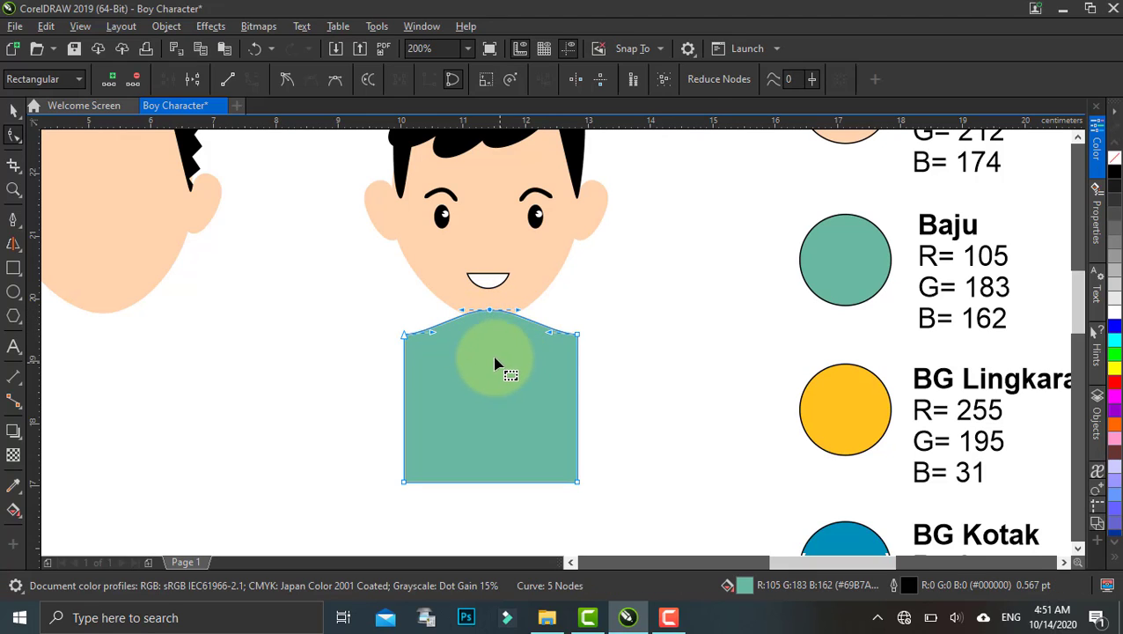
left_click(13, 110)
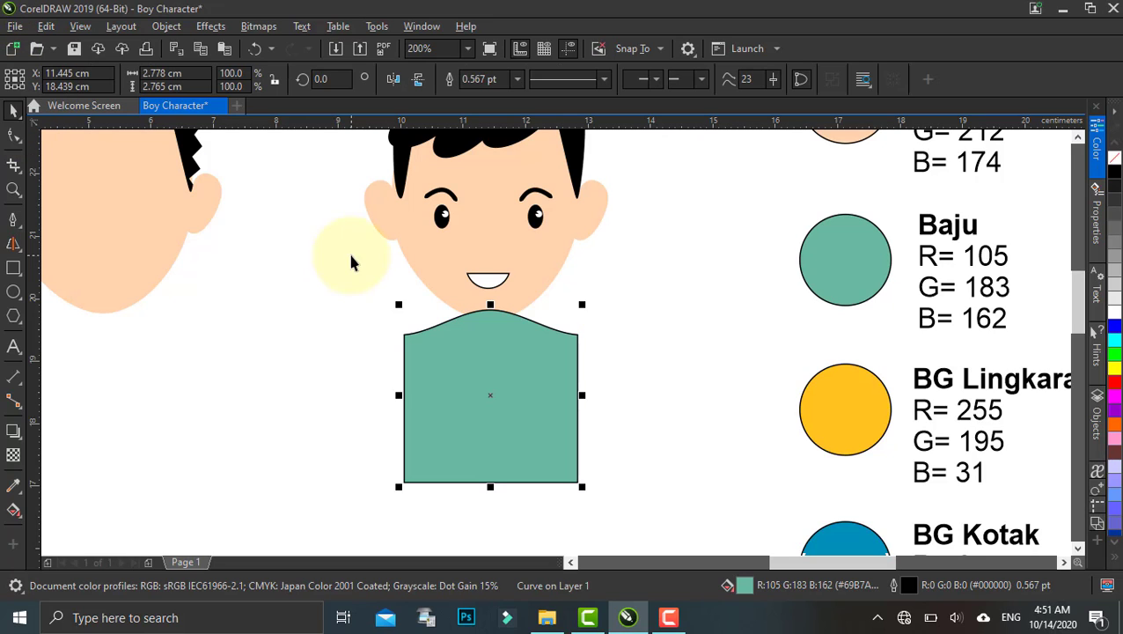
left_click_drag(496, 358, 496, 373)
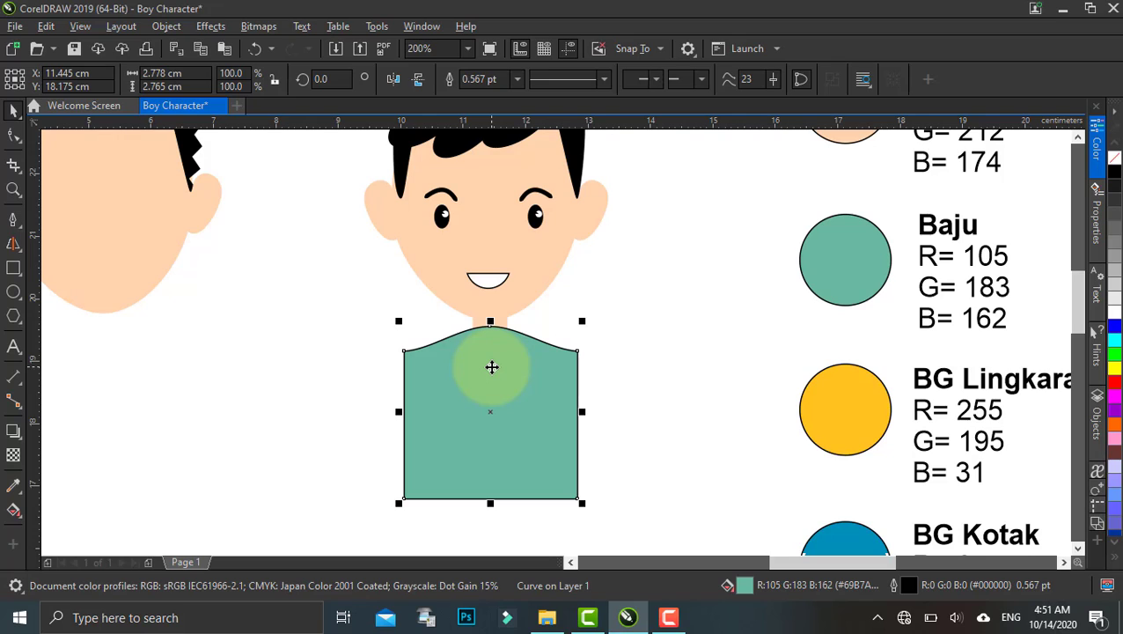
left_click_drag(492, 367, 493, 370)
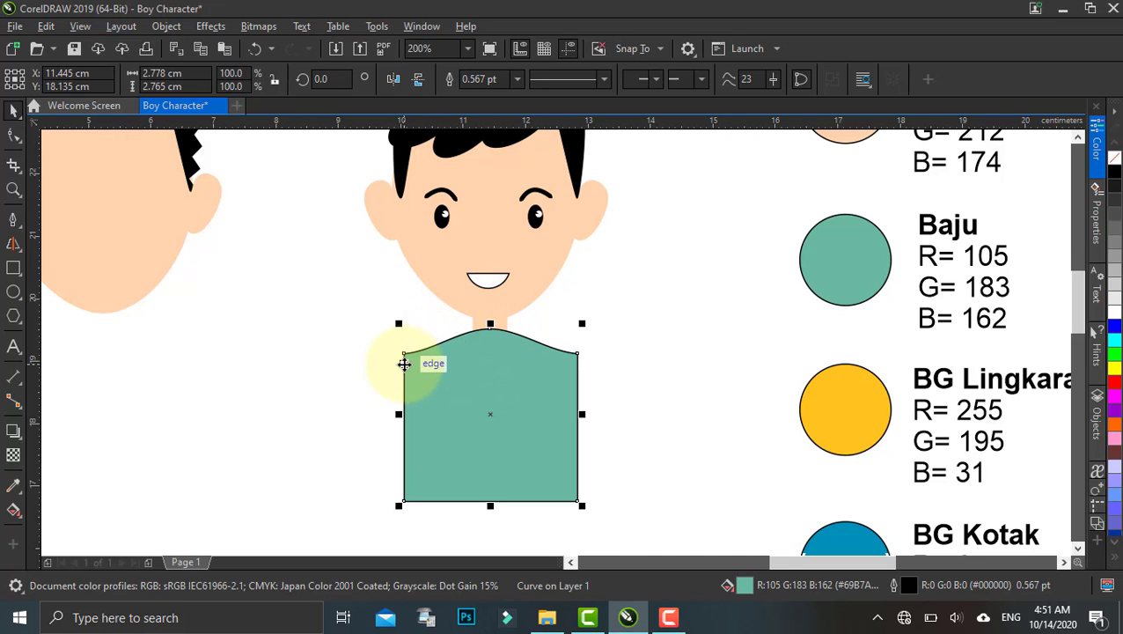
Step: Round both shoulders of the green torso by reshaping the curve handles at its two upper corner nodes
scroll(406, 353, "up", 1)
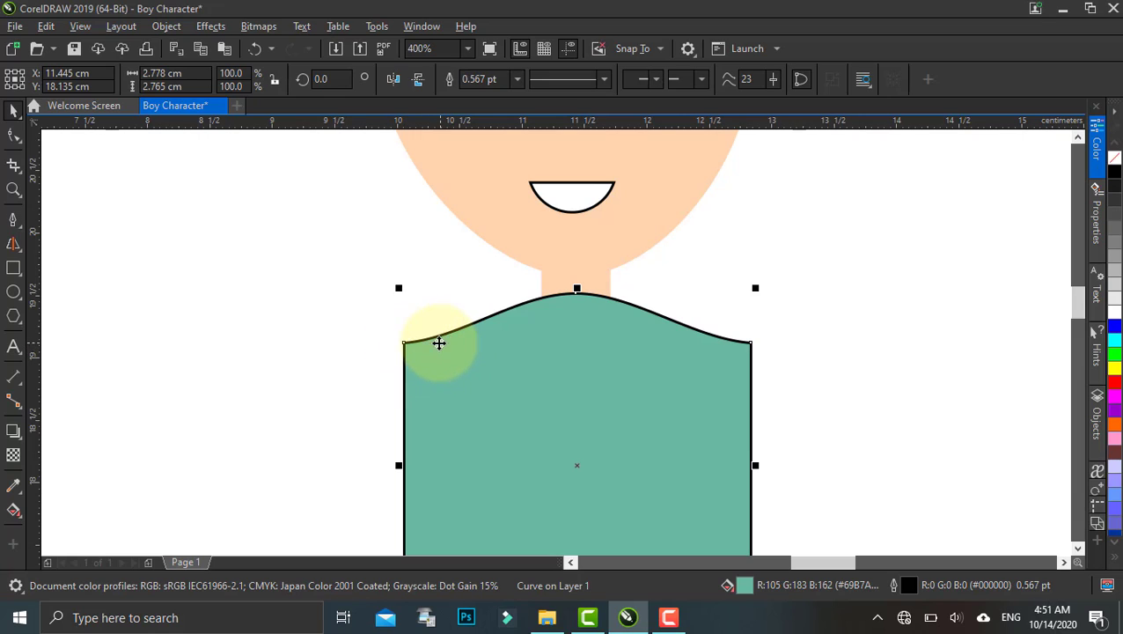
key("F10")
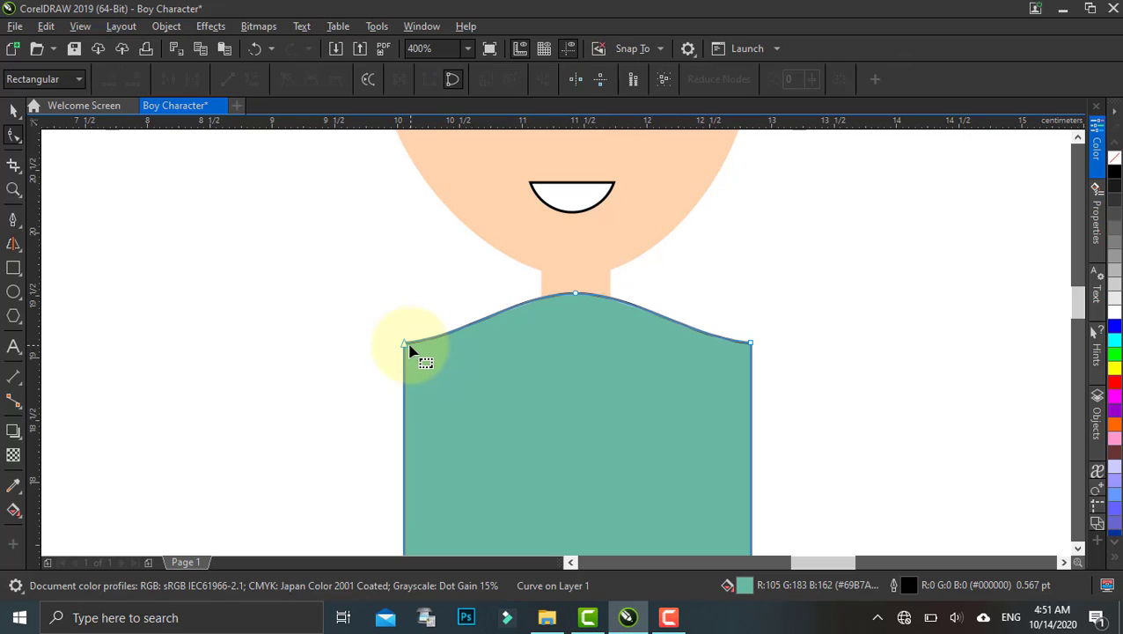
left_click(405, 344)
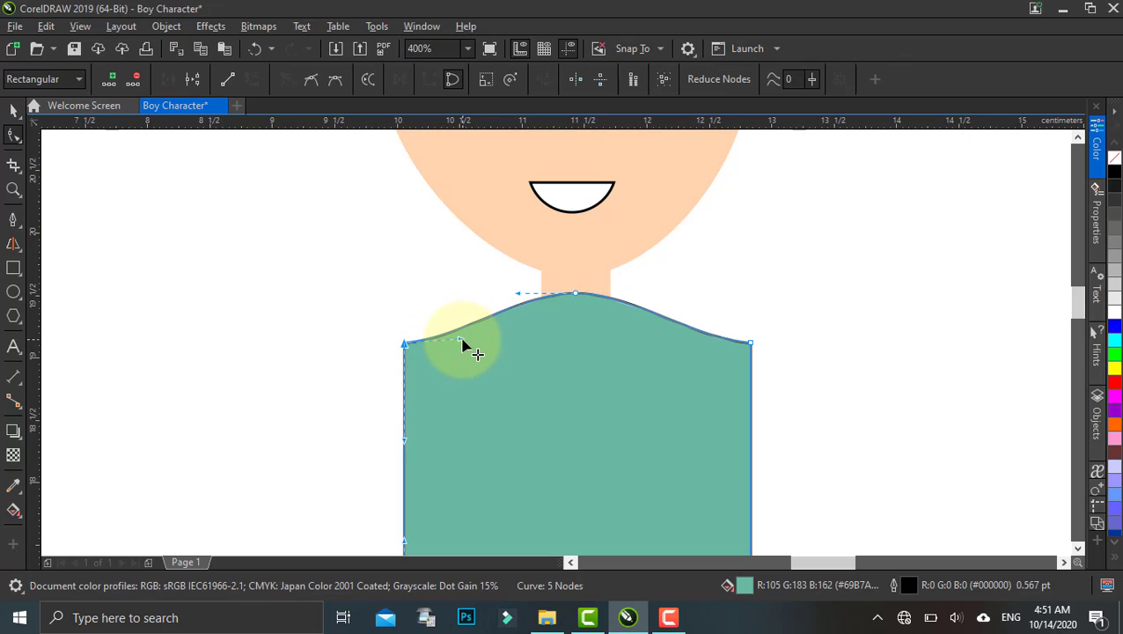
left_click_drag(462, 341, 410, 322)
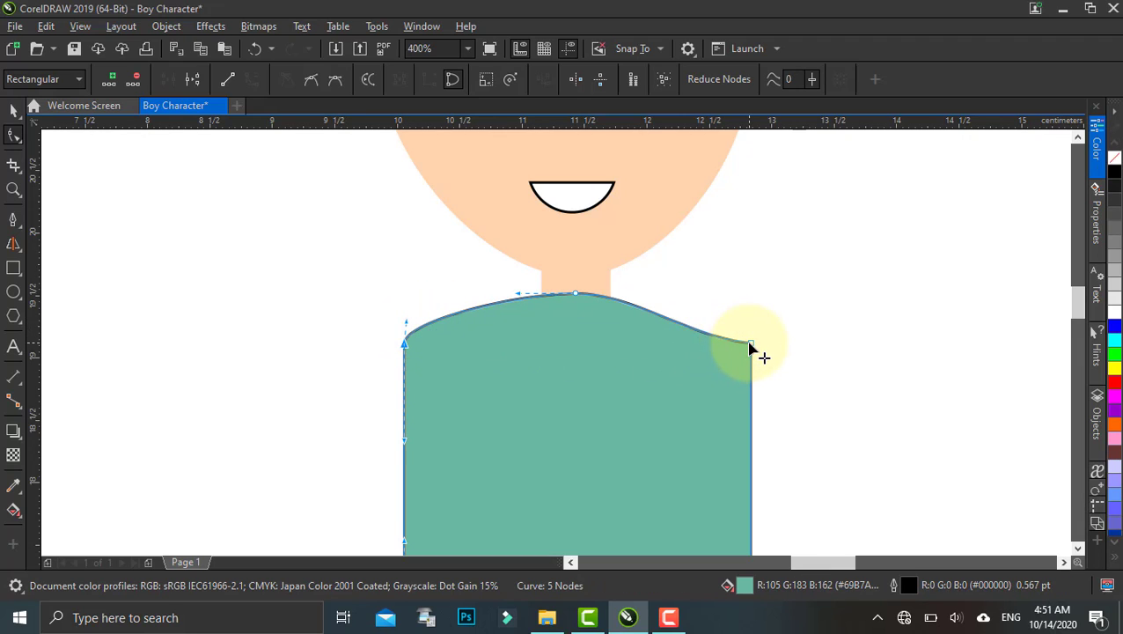
left_click_drag(692, 345, 746, 331)
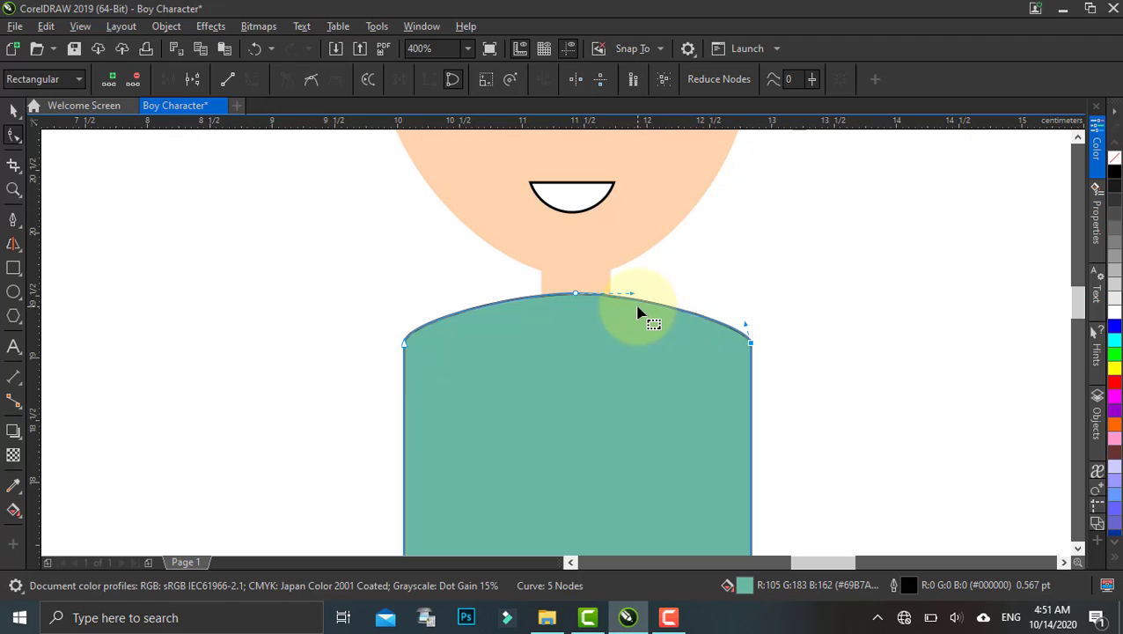
Step: Move the green torso straight down to about Y 18.029 cm, keeping it centred under the neck
left_click(14, 112)
left_click(529, 358)
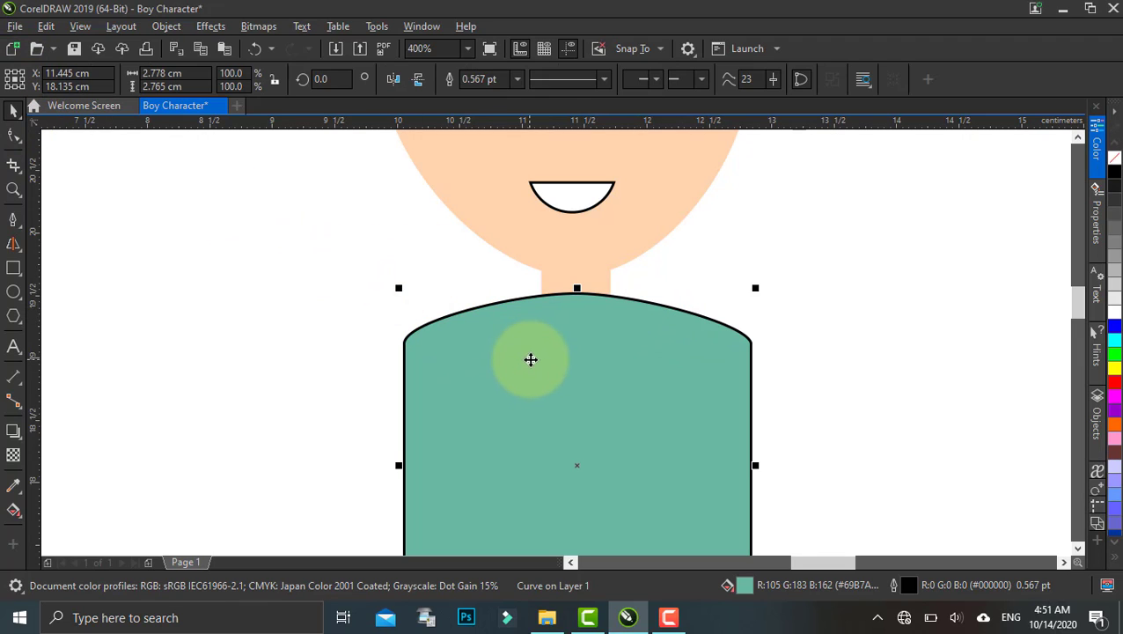
left_click_drag(536, 363, 572, 350)
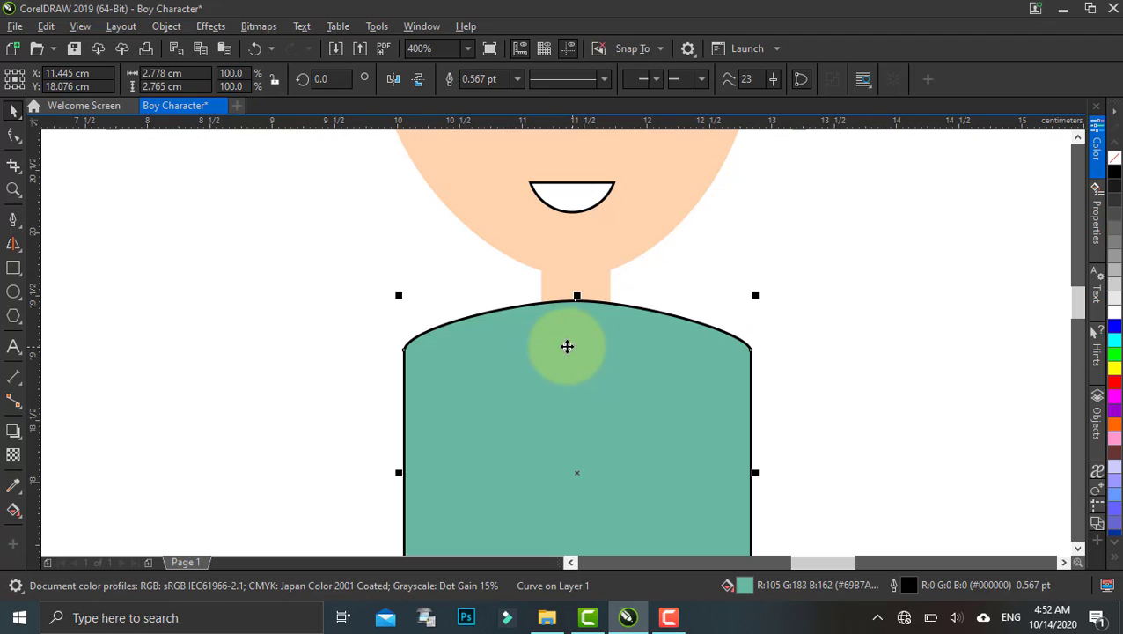
mouse_move(565, 349)
left_mouse_down()
mouse_move(567, 366)
mouse_move(565, 355)
left_mouse_up()
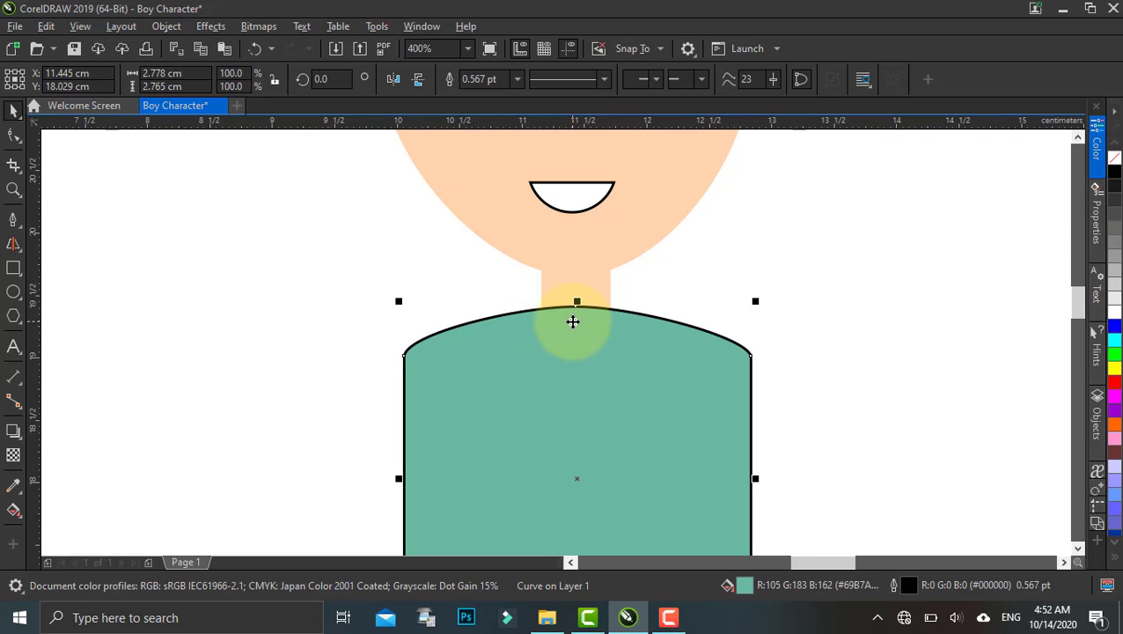
Step: Send the green torso to the back of the layer, behind the neck, and deselect it
scroll(573, 321, "down", 2)
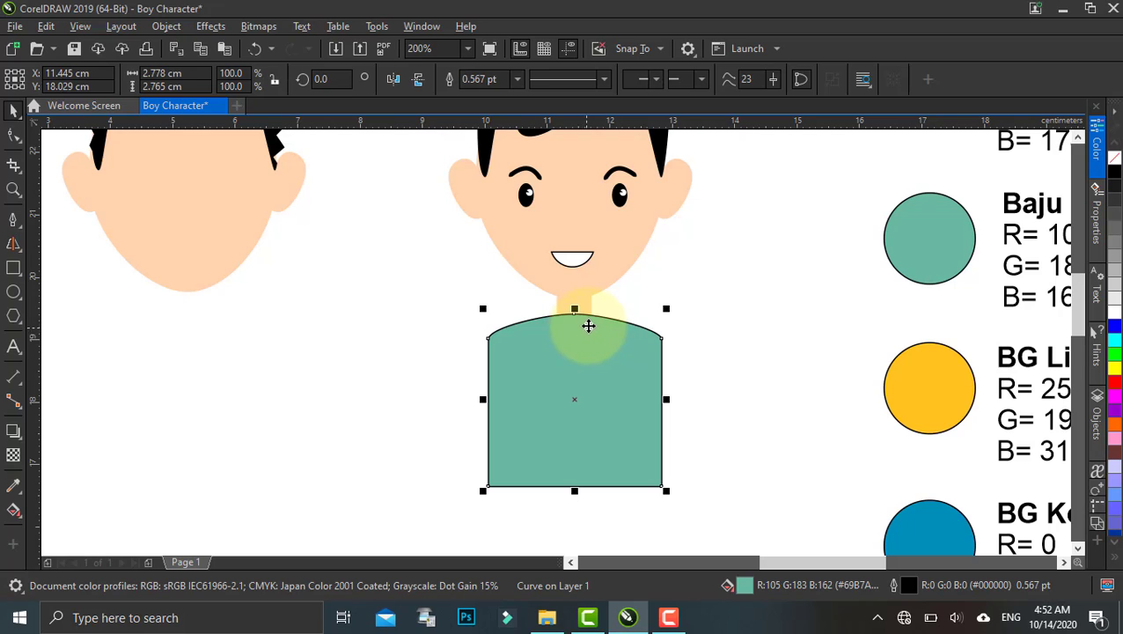
right_click(598, 340)
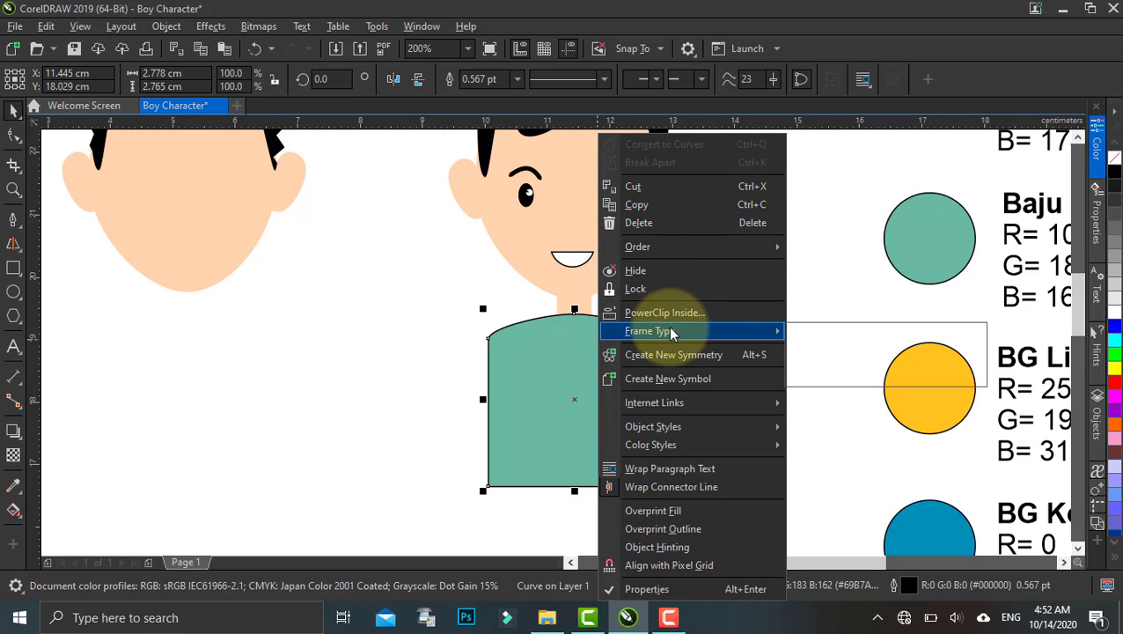
mouse_move(673, 251)
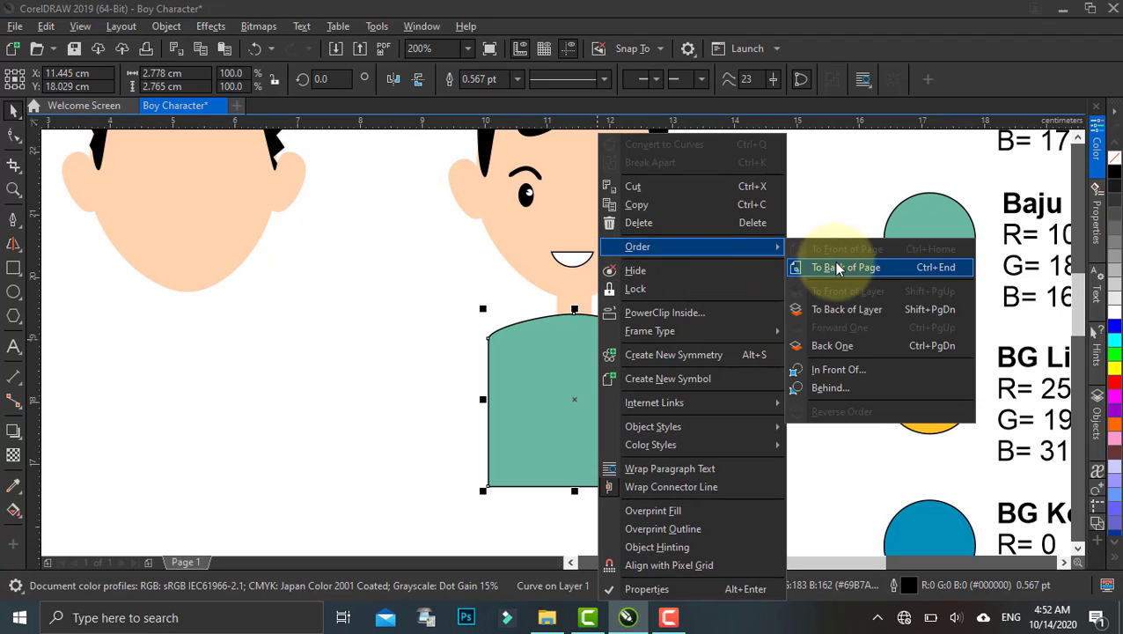
left_click(865, 310)
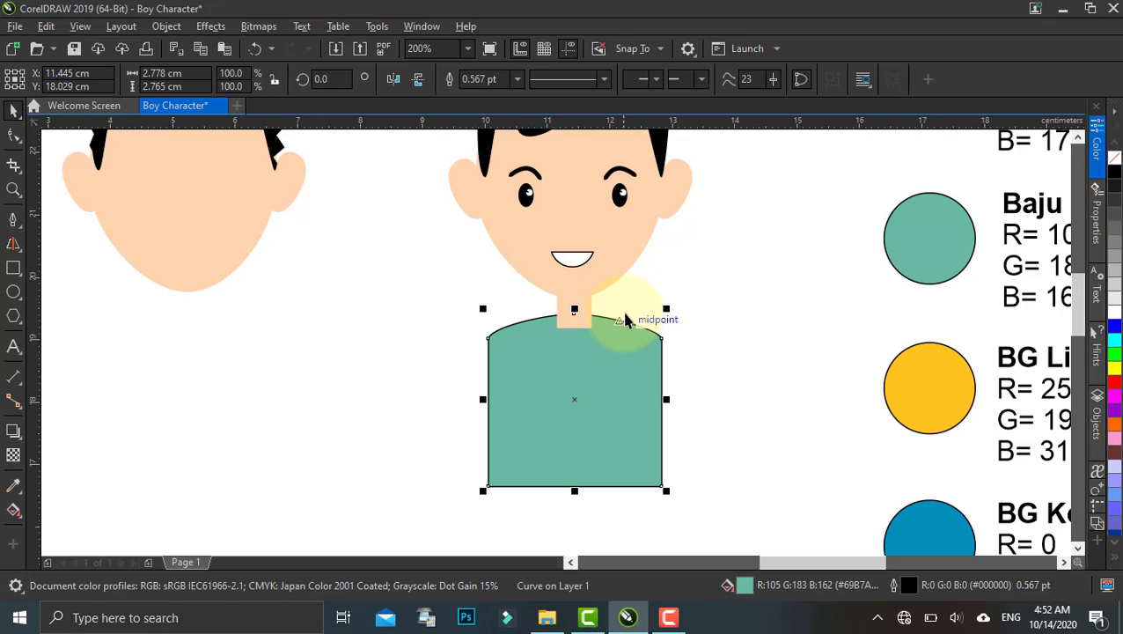
left_click(658, 300)
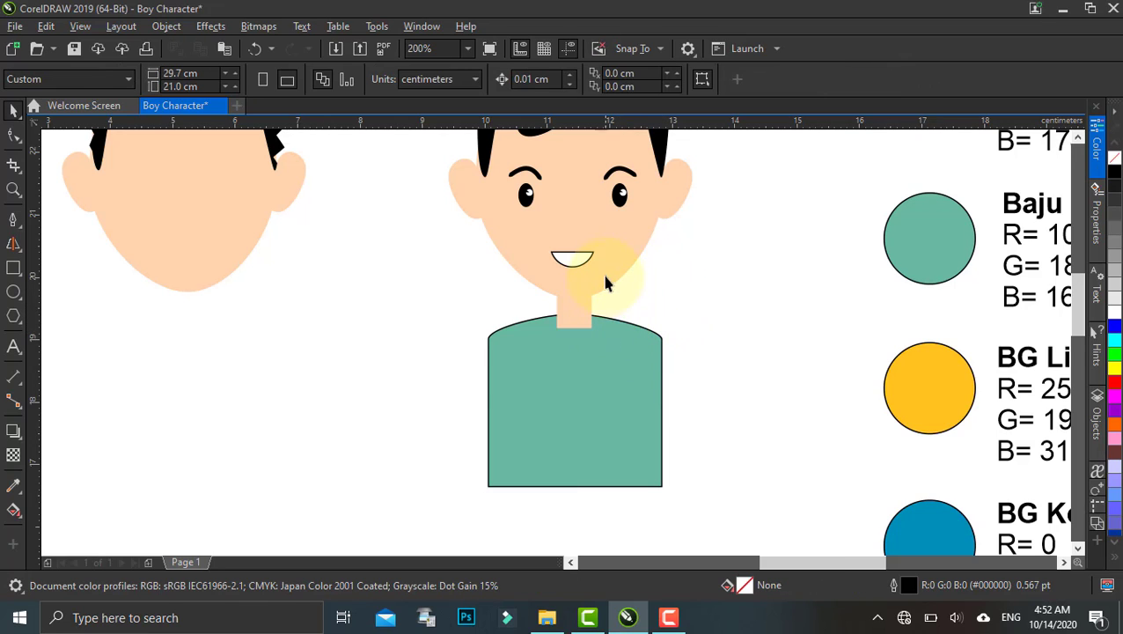
Step: Draw a four-cornered collar flap about 0.476 by 0.747 cm beside the neck with the Pen tool and fill it black
left_click(13, 220)
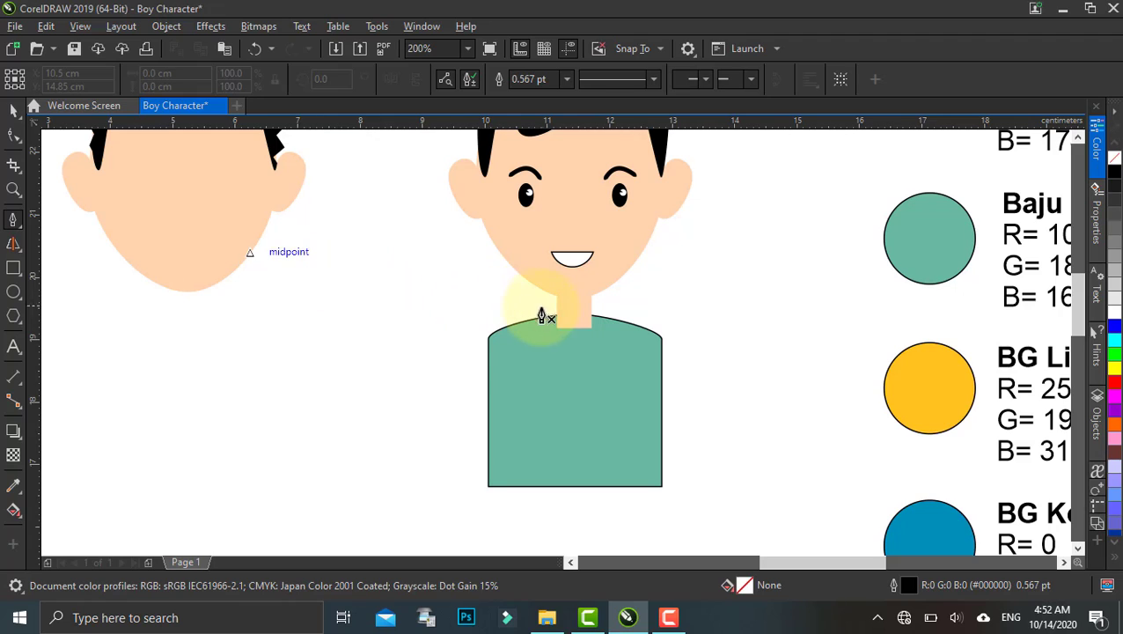
scroll(564, 317, "up", 3)
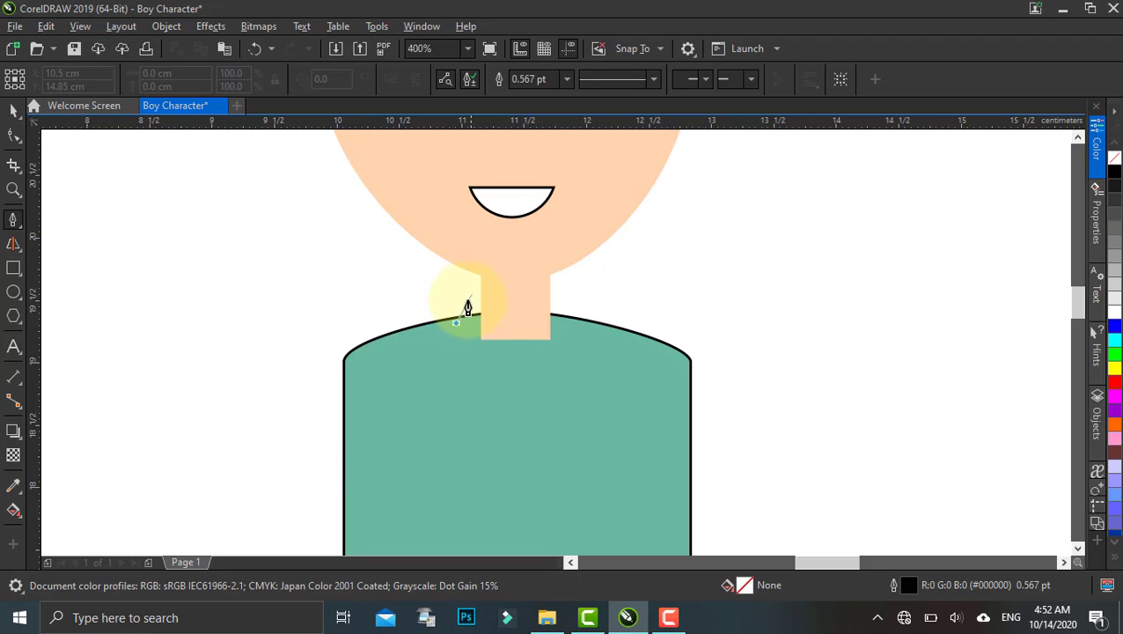
left_click(456, 322)
left_click(470, 298)
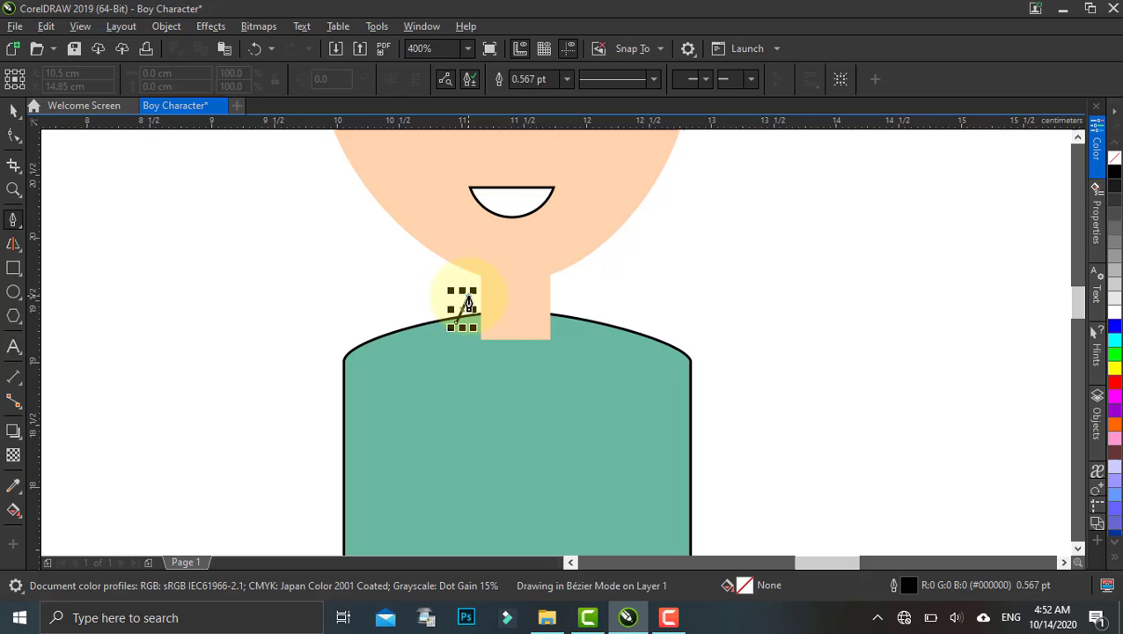
left_click(514, 341)
left_click(487, 392)
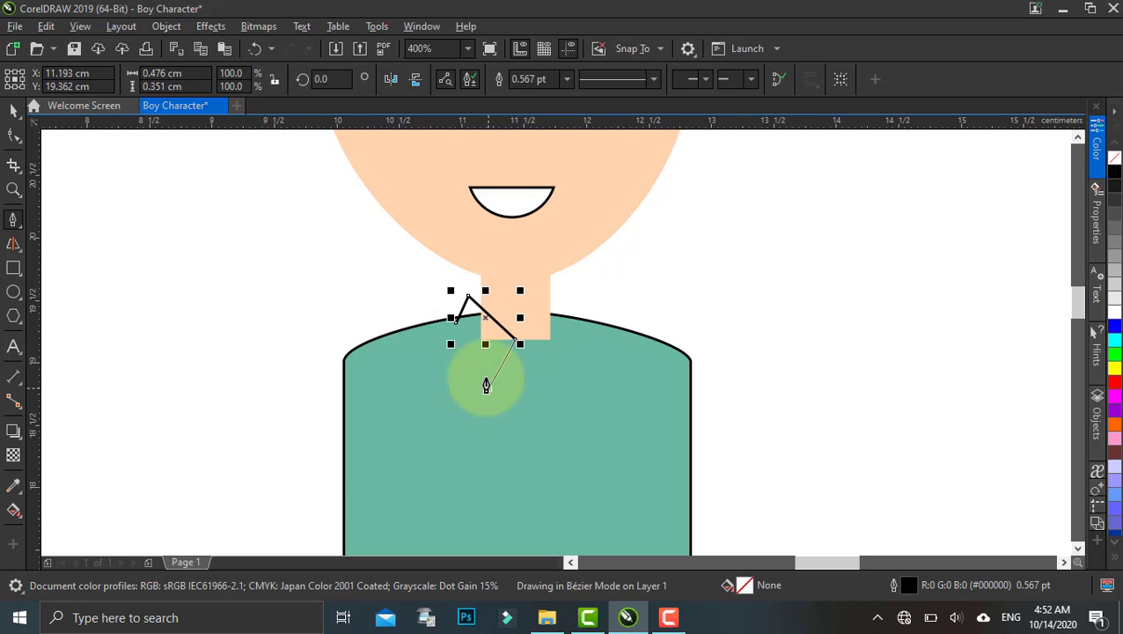
left_click(457, 323)
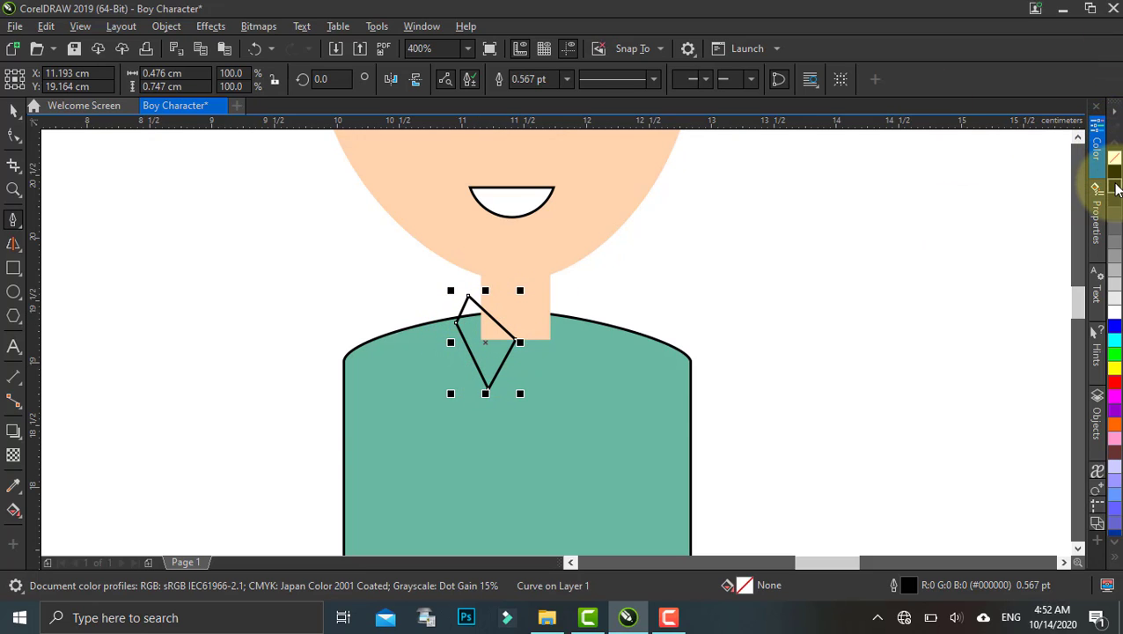
left_click(1115, 176)
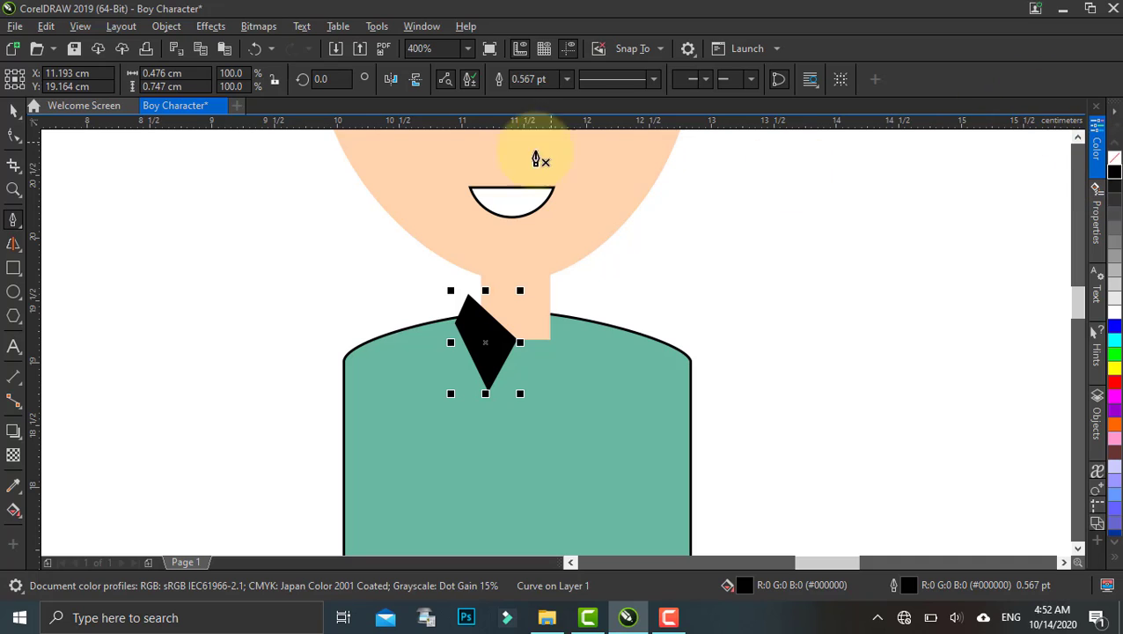
Step: Position the black collar flap over the neck's left edge at about X 11.173, Y 19.208 cm
left_click(13, 110)
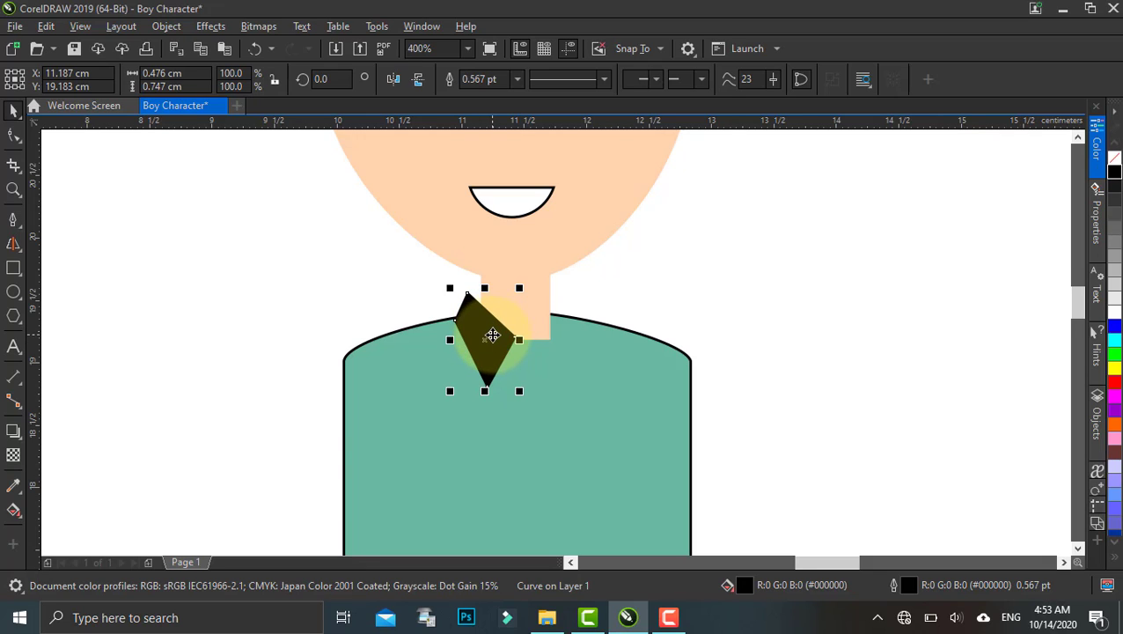
scroll(492, 335, "up", 2)
left_click_drag(489, 331, 471, 322)
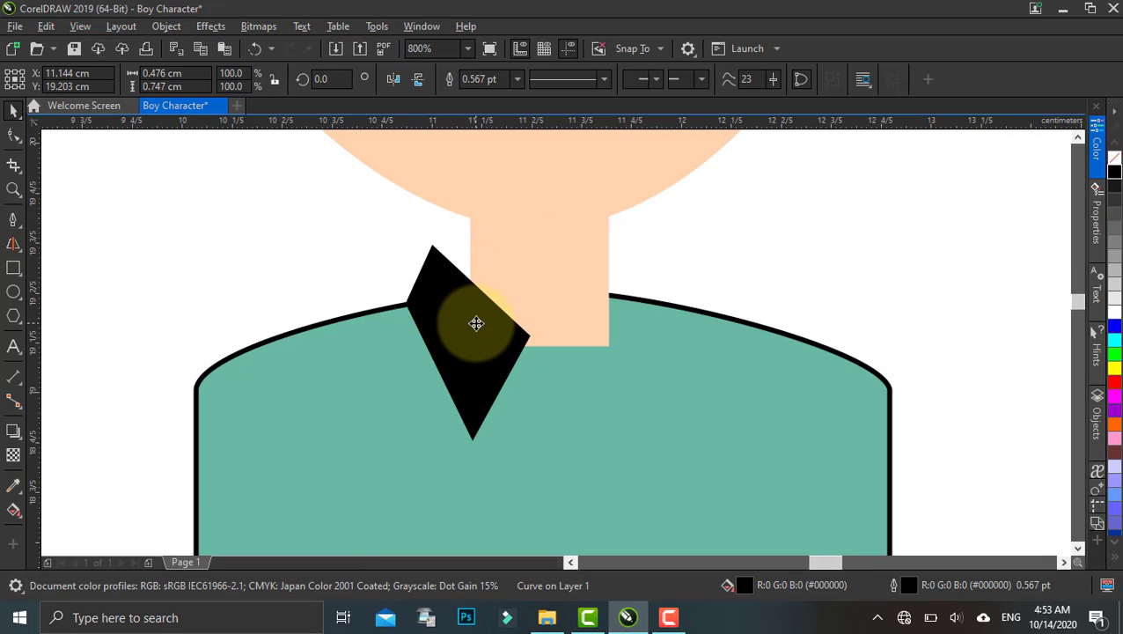
left_click(475, 324)
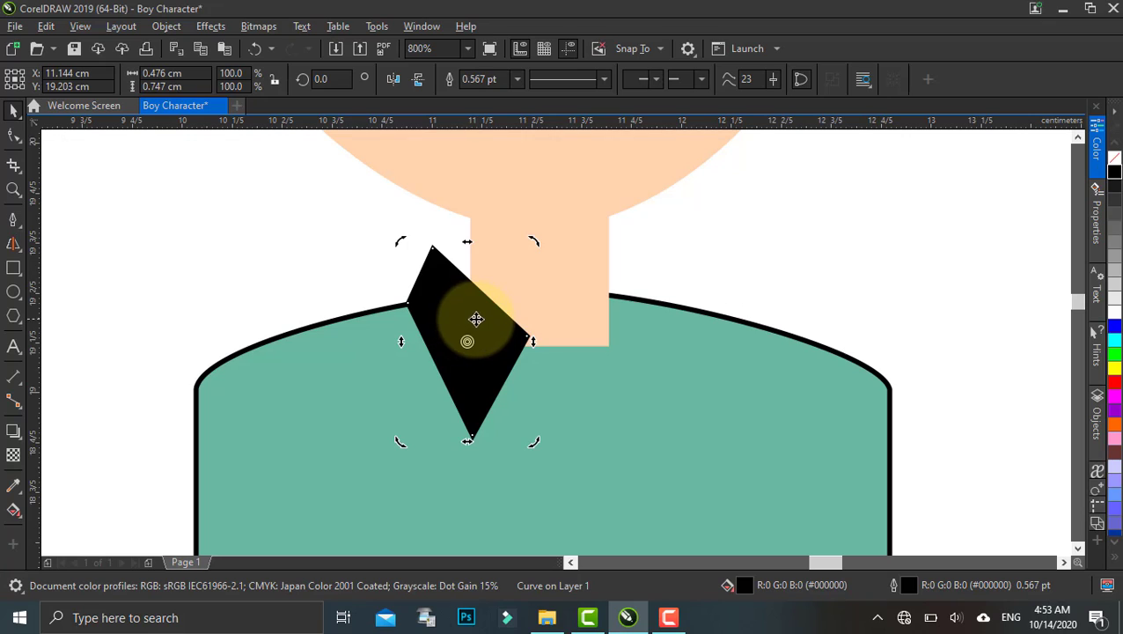
mouse_move(476, 319)
left_mouse_down()
mouse_move(489, 326)
mouse_move(476, 316)
left_mouse_up()
scroll(452, 289, "up", 2)
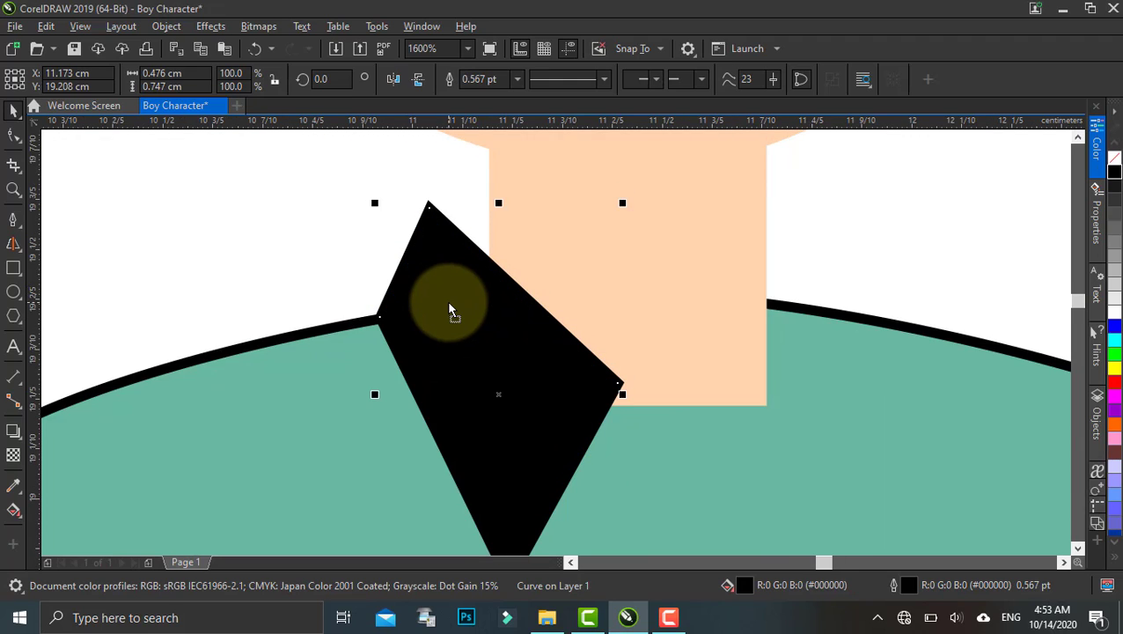
scroll(450, 310, "down", 2)
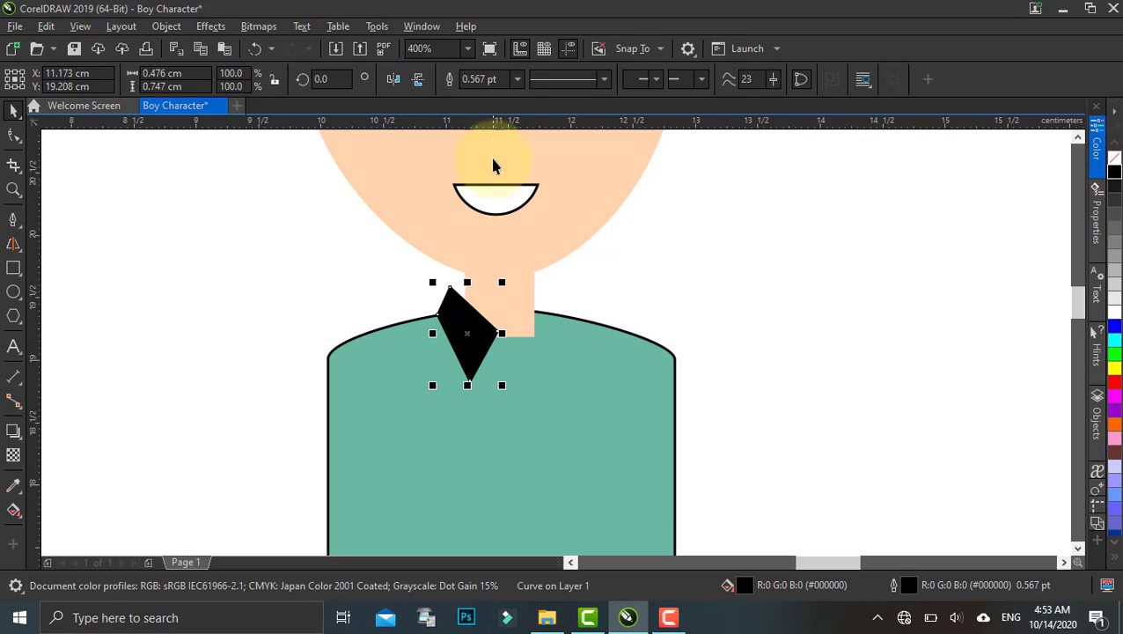
Step: Place a horizontally mirrored copy of the collar flap at about X 11.658, Y 19.208 cm and shorten the neck to about 0.59 cm
left_click(395, 84)
left_click_drag(446, 286, 539, 325)
scroll(519, 333, "up", 1)
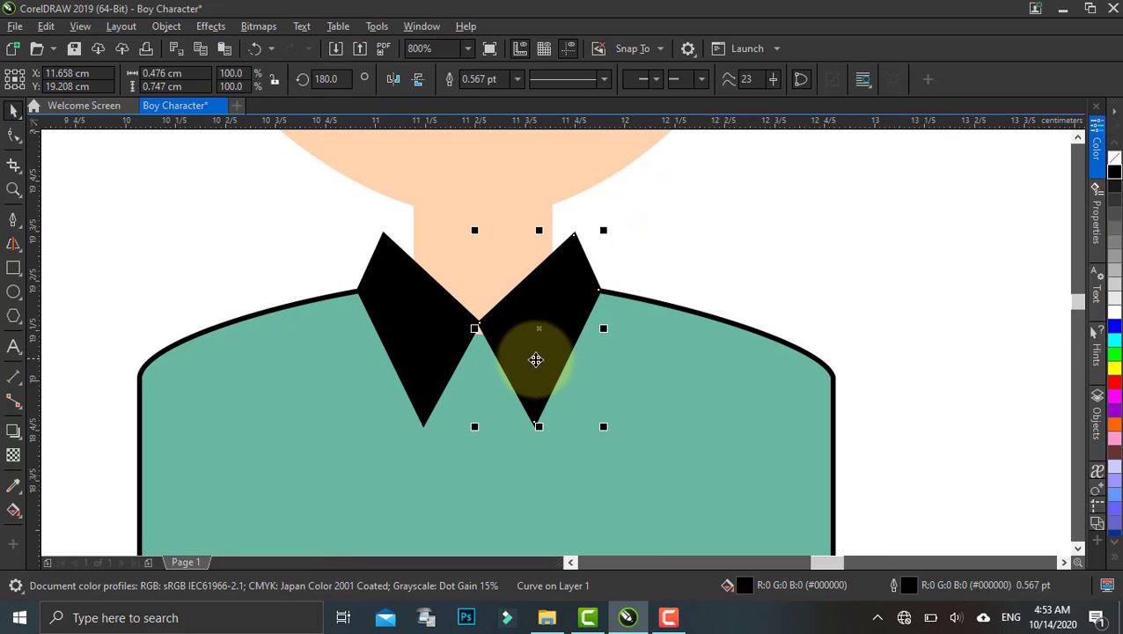
left_click(489, 272)
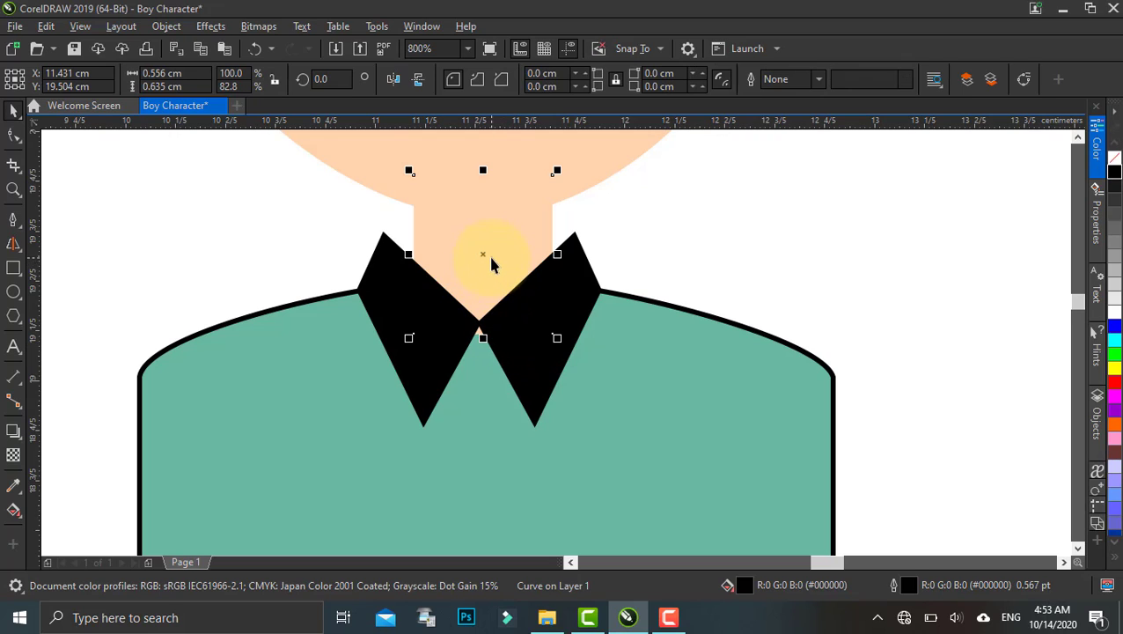
left_click_drag(483, 336, 482, 327)
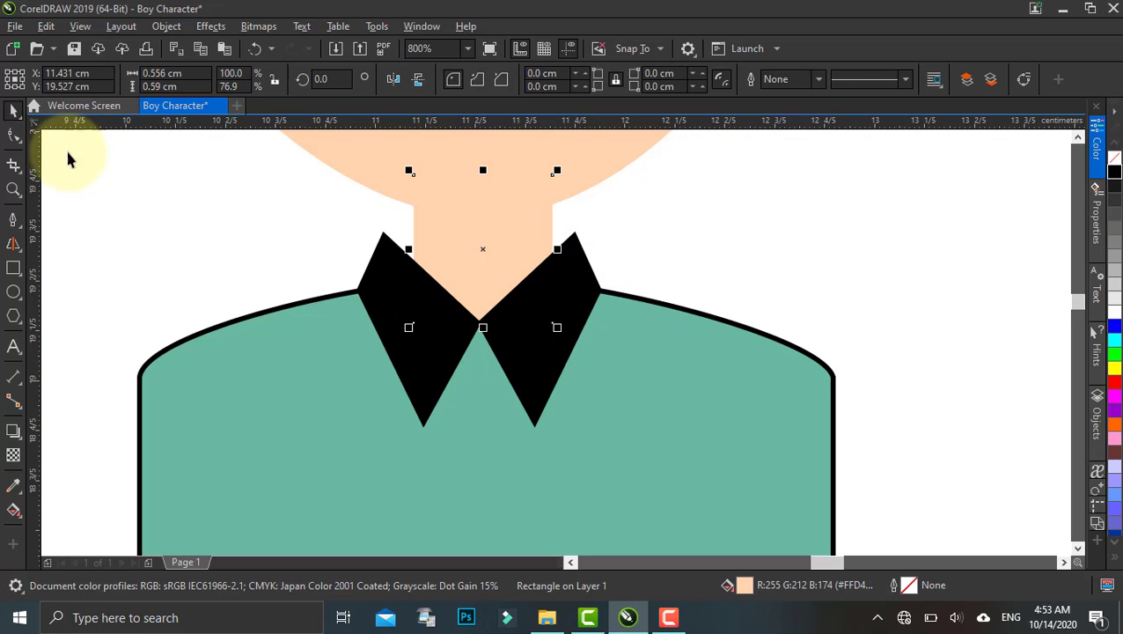
Step: Draw a rectangle about 0.776 by 0.245 cm across the neck between the collar flaps' upper tips and fill it black
left_click(13, 268)
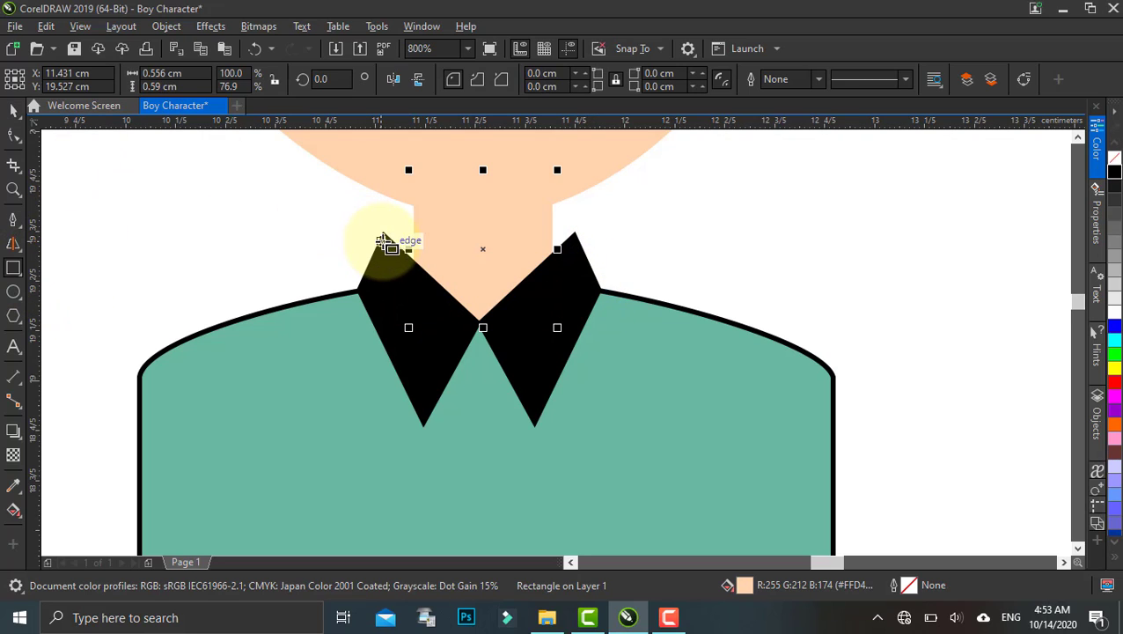
left_click_drag(405, 239, 479, 268)
key("ctrl+z")
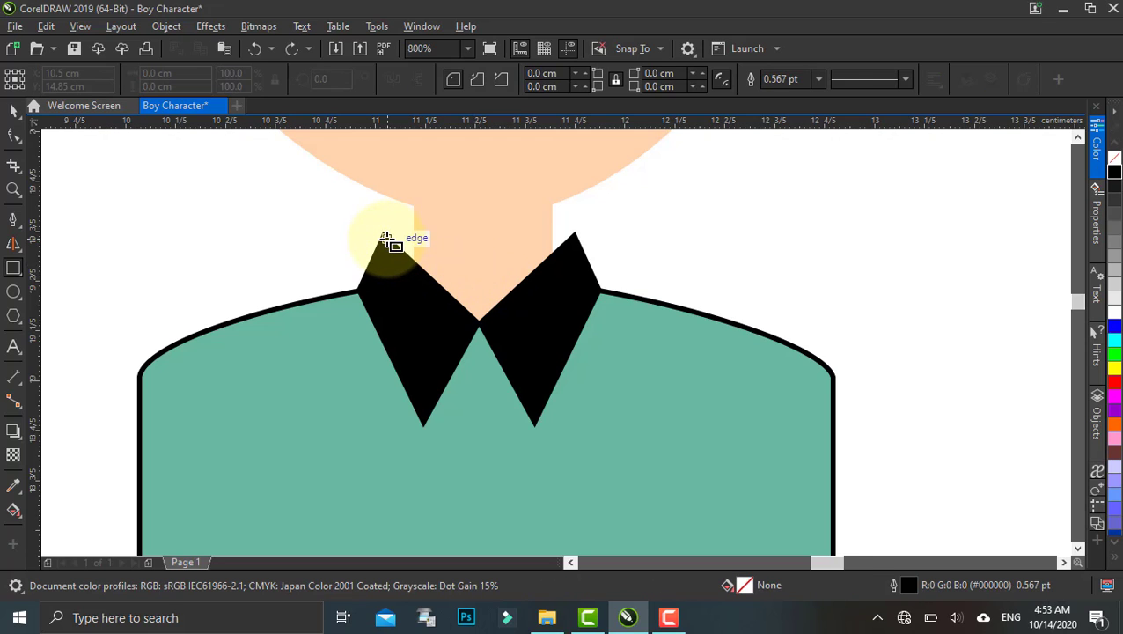
left_click_drag(384, 236, 579, 298)
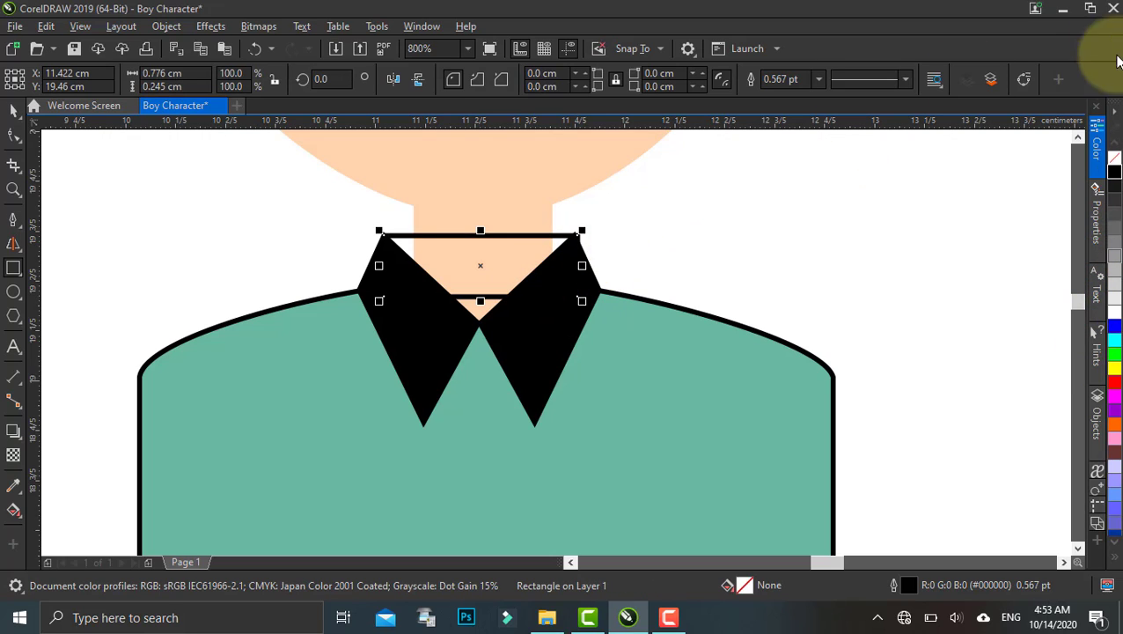
left_click(1114, 172)
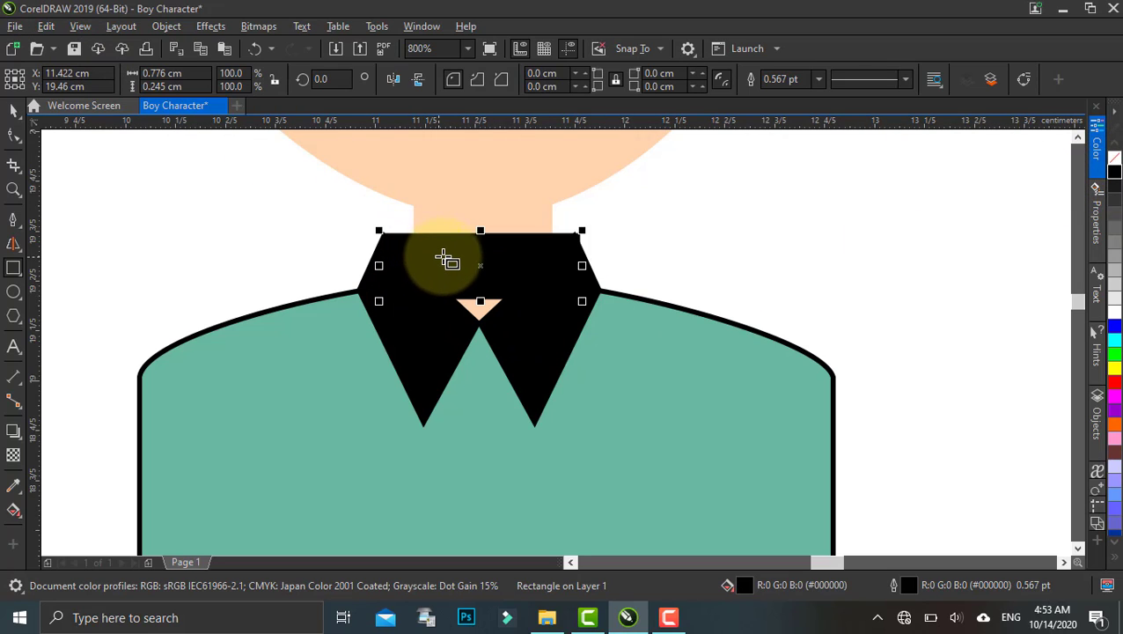
Step: Send the black rectangle between the collar flaps to the back of the layer, behind the neck
left_click(21, 116)
left_click(44, 112)
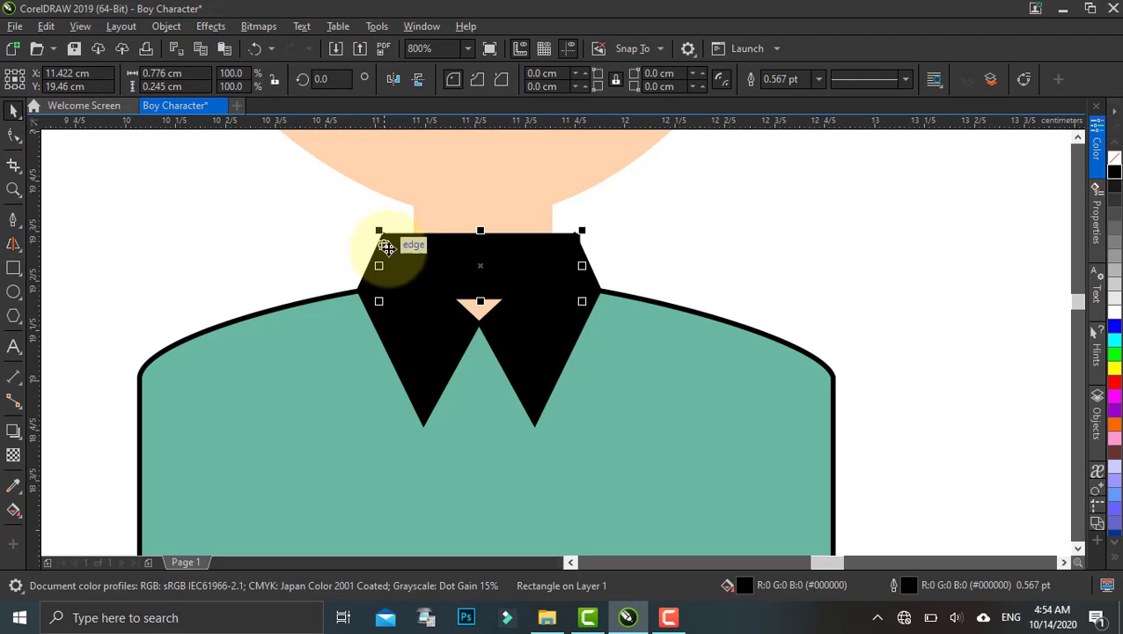
right_click(450, 269)
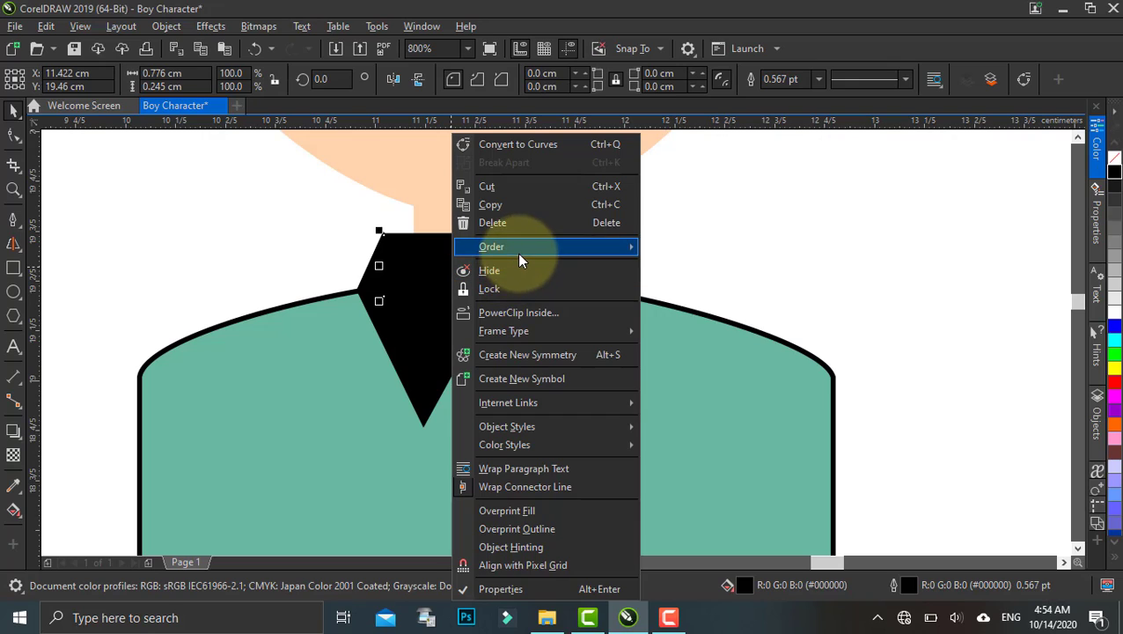
mouse_move(519, 248)
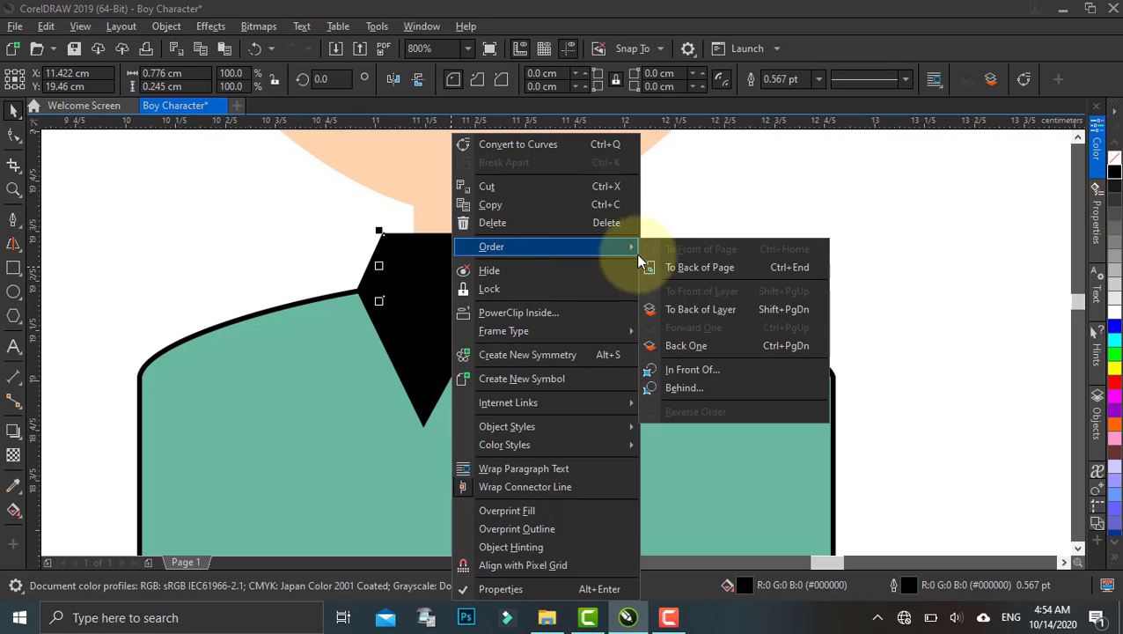
left_click(718, 312)
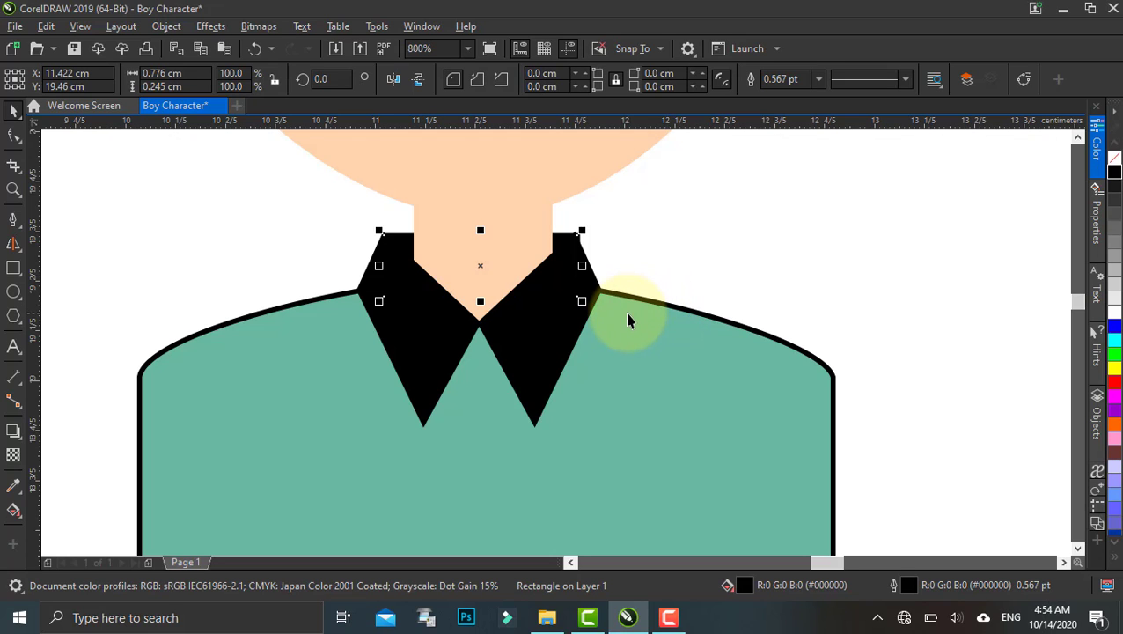
Step: Draw a circle about 0.185 cm in diameter beside the torso and fill it black
scroll(630, 303, "down", 2)
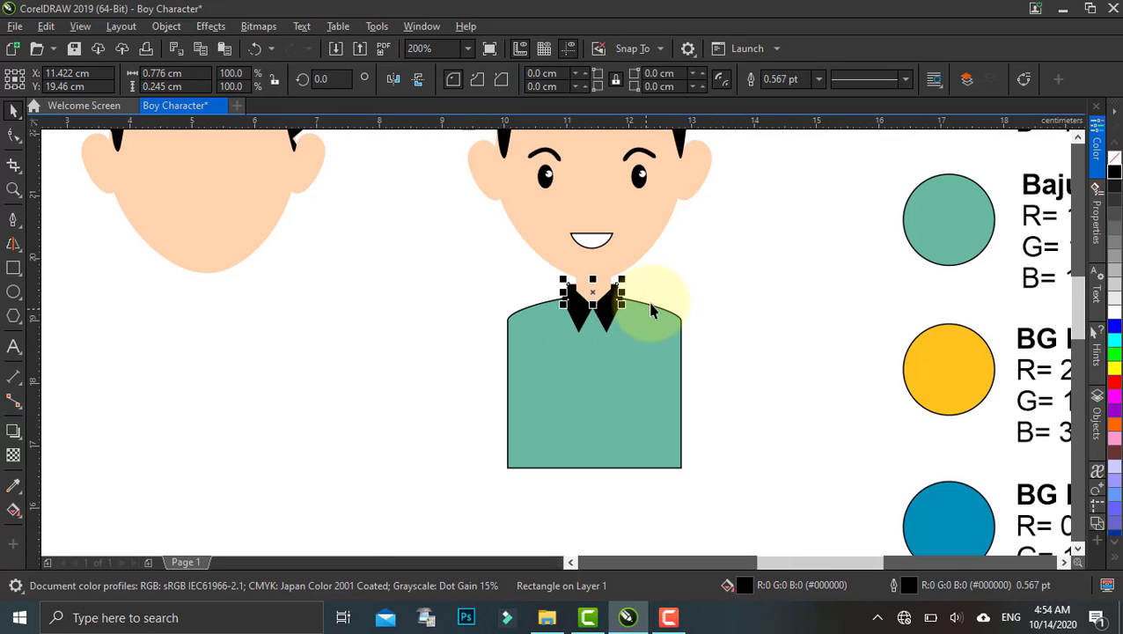
scroll(651, 310, "down", 3)
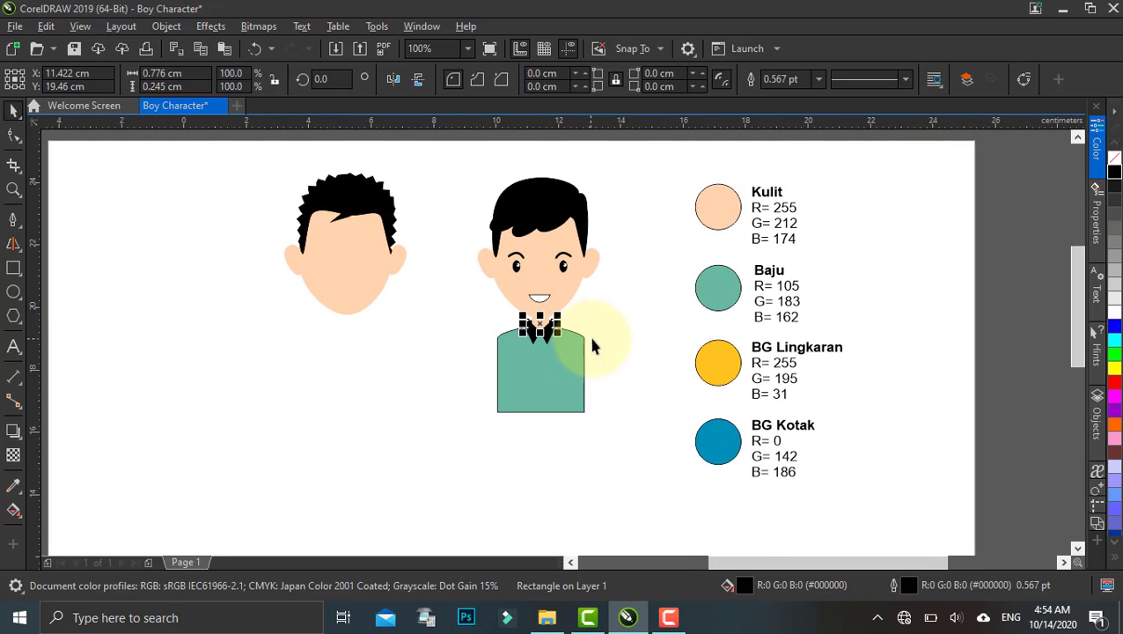
left_click(17, 294)
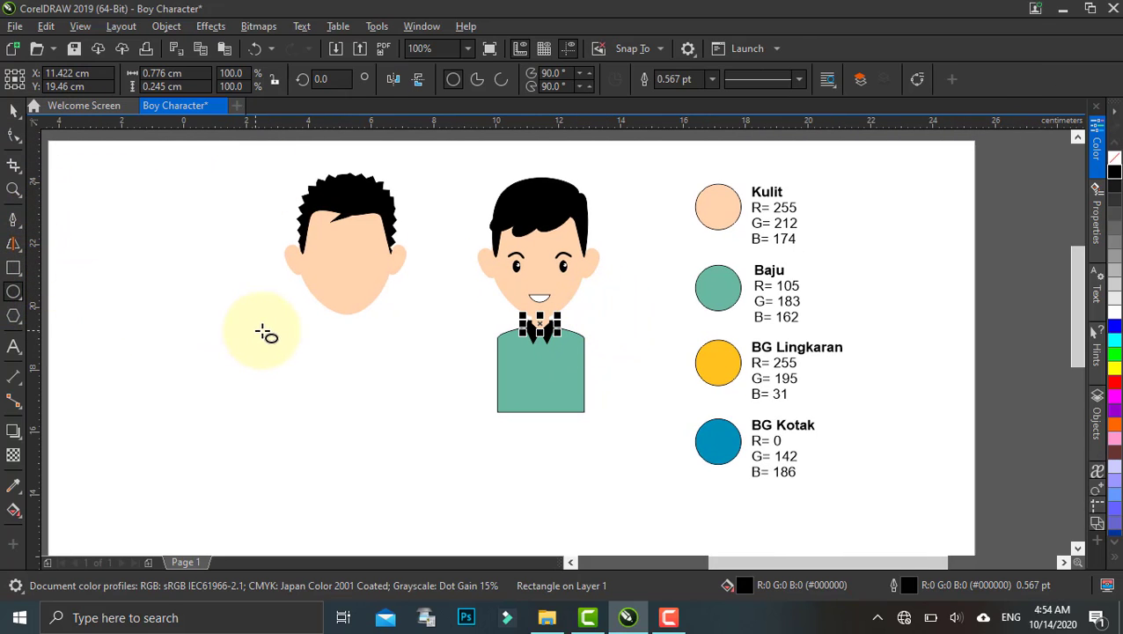
scroll(498, 370, "right", 1)
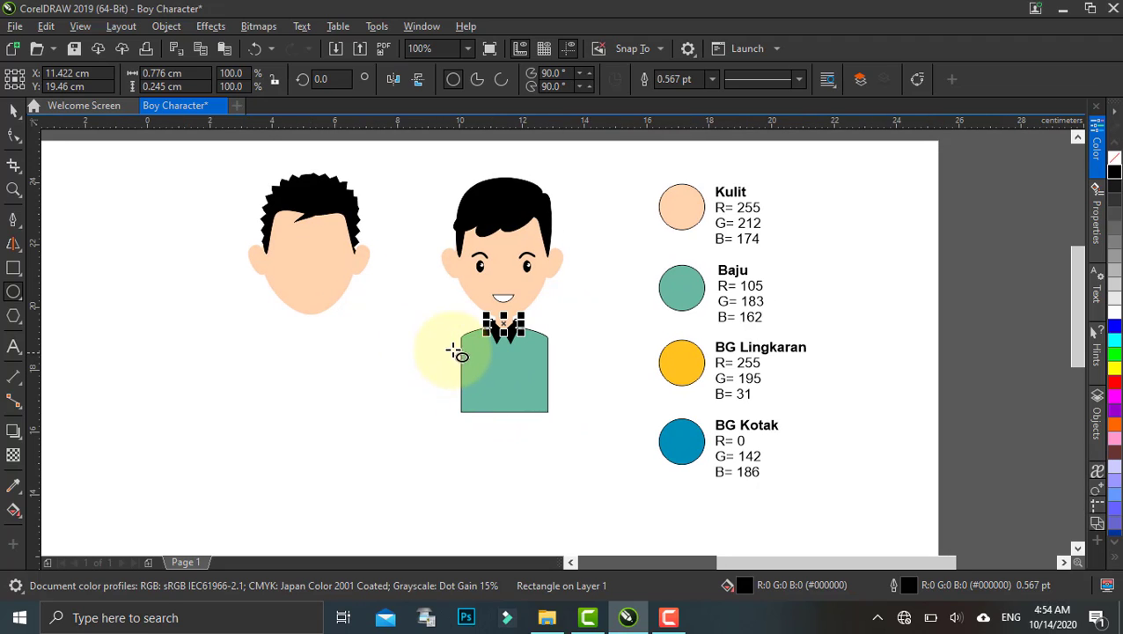
scroll(496, 359, "up", 1)
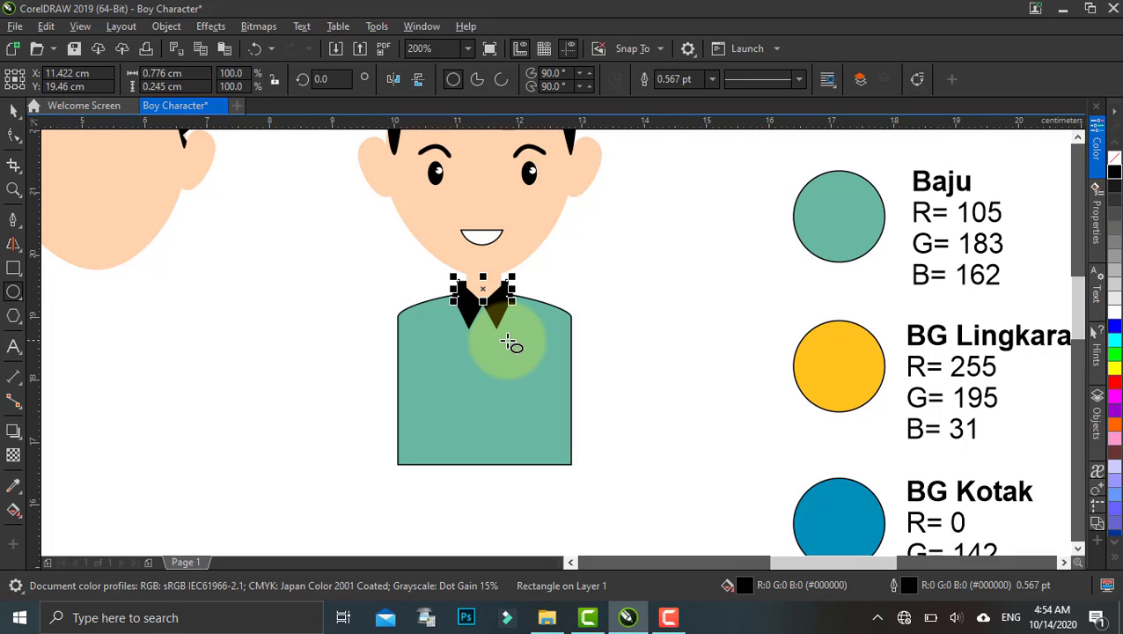
left_click(13, 165)
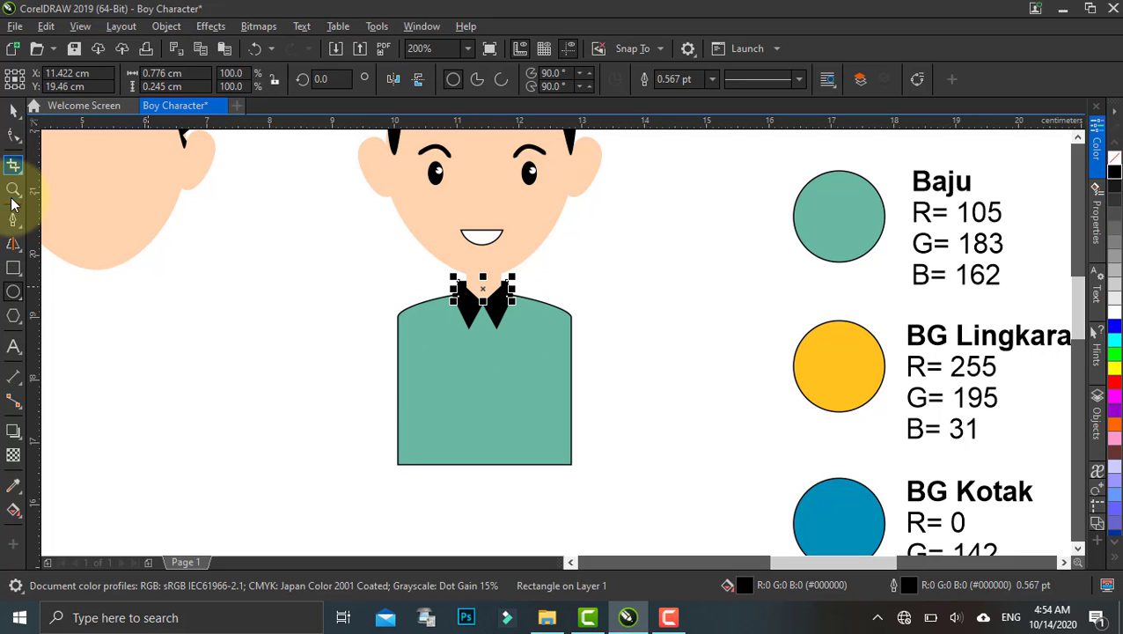
left_click(21, 297)
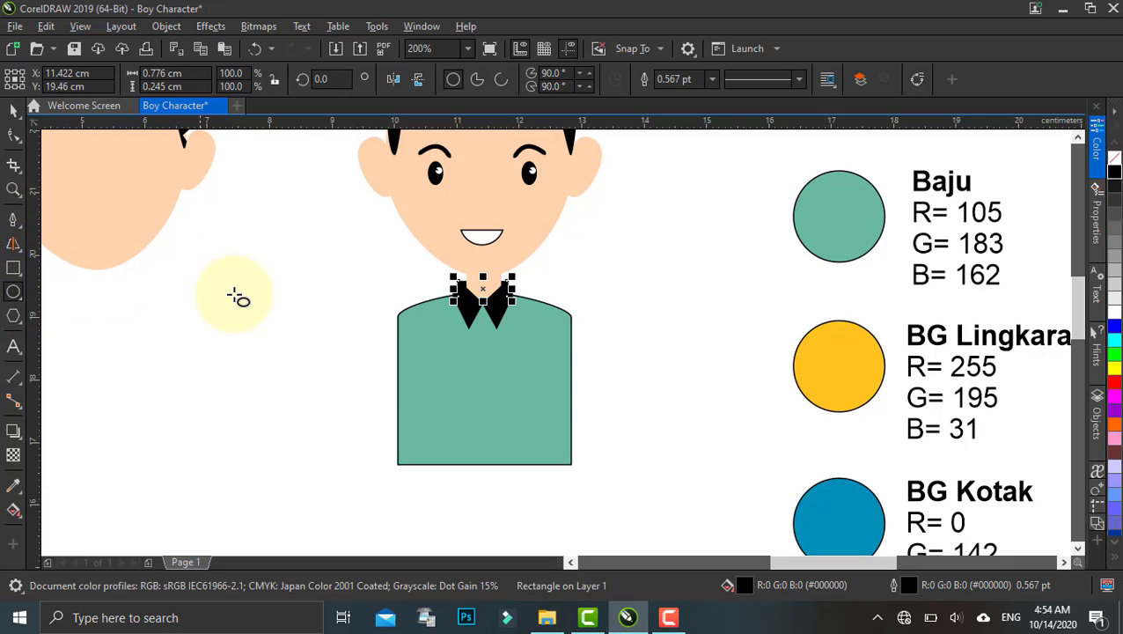
left_click_drag(331, 336, 345, 347)
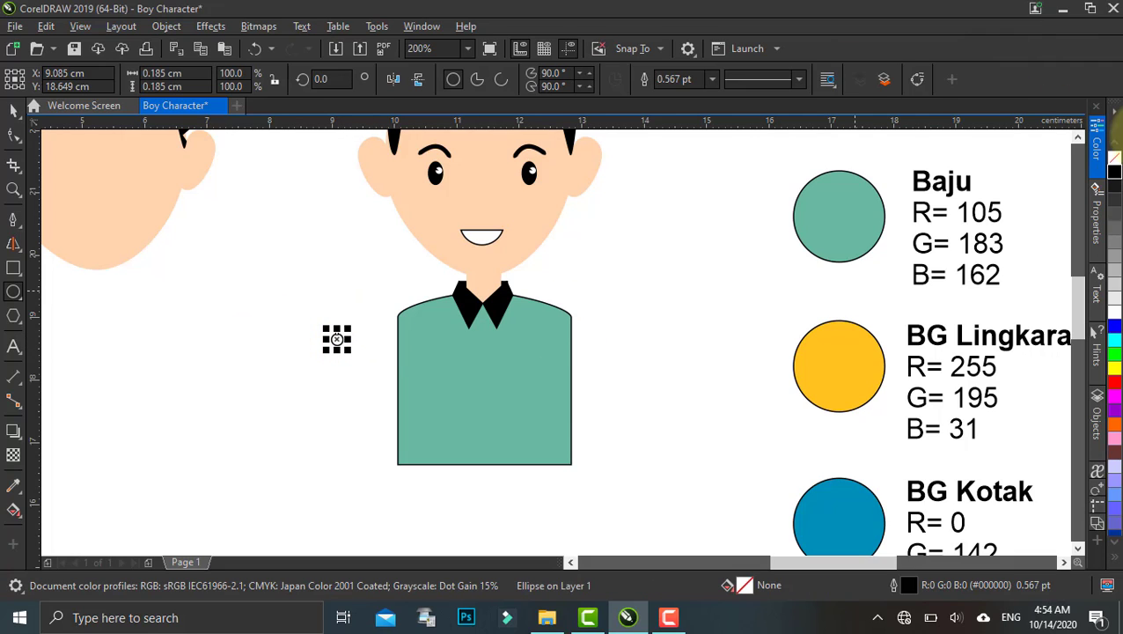
left_click(1114, 173)
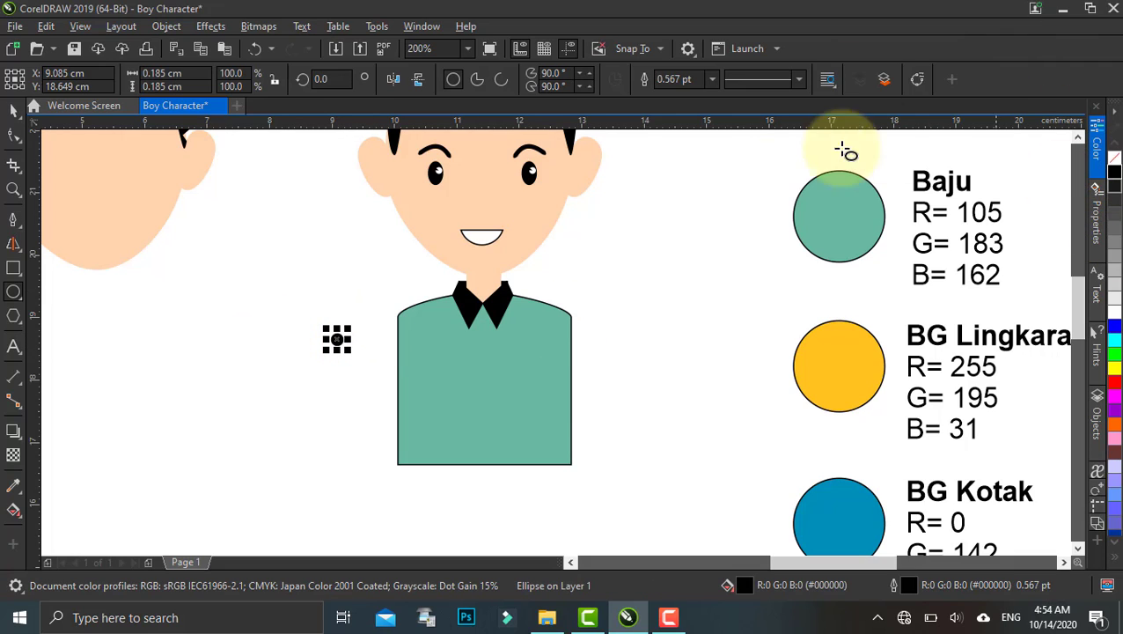
Step: Move the black circle onto the shirt front below the collar and shrink it to about 0.063 cm
left_click(14, 112)
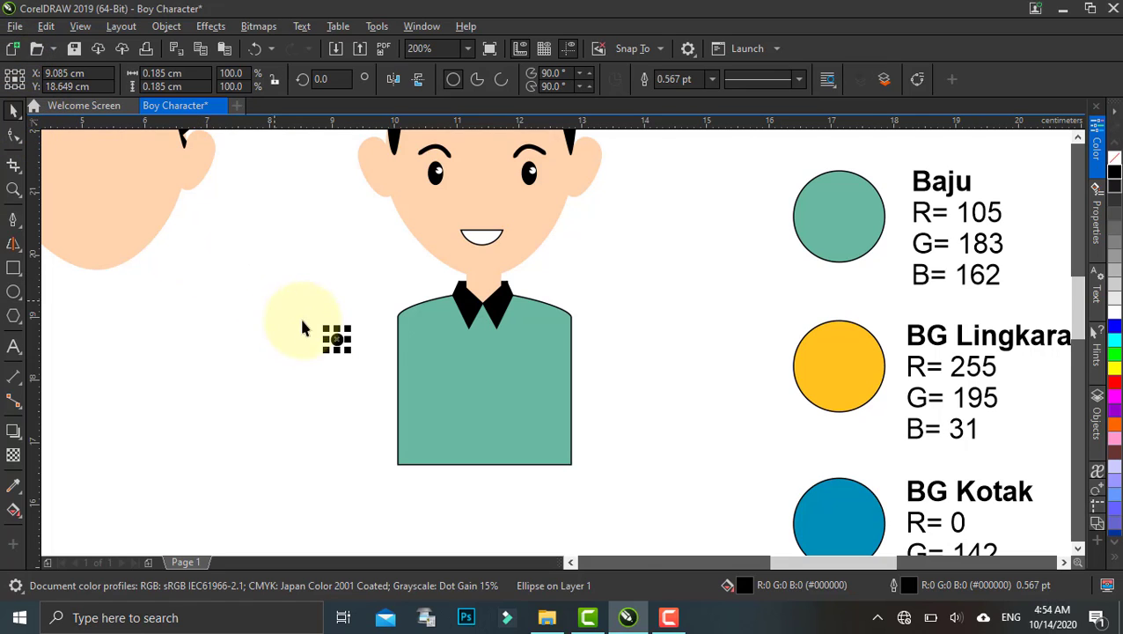
scroll(337, 337, "up", 2)
left_click_drag(288, 361, 752, 305)
scroll(753, 306, "down", 1)
left_click_drag(811, 341, 502, 324)
scroll(540, 349, "up", 1)
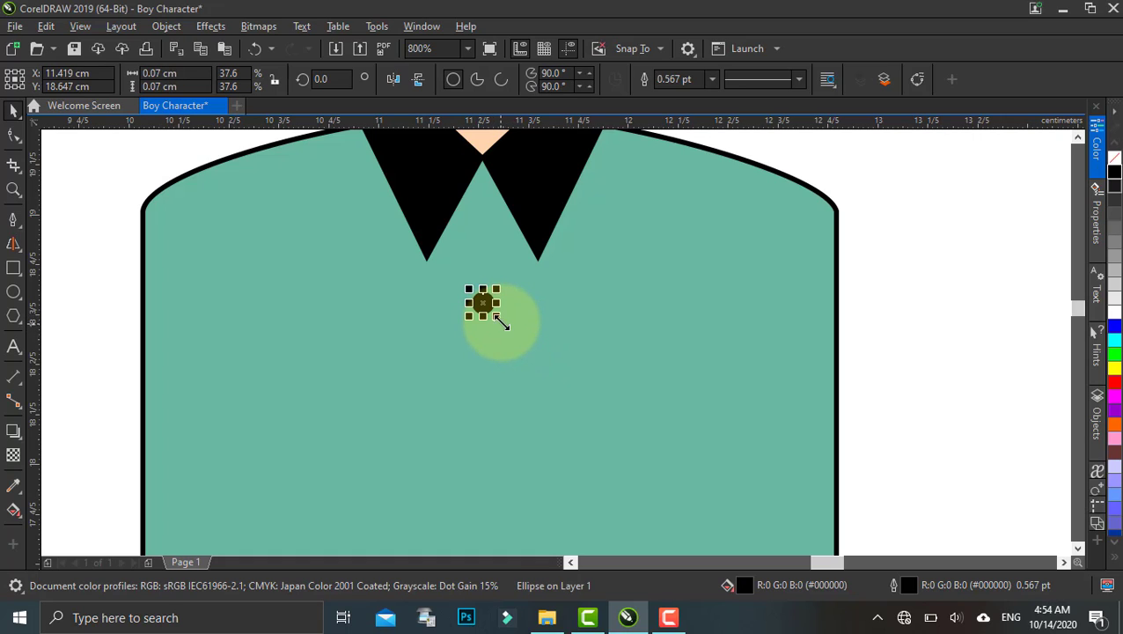
scroll(503, 322, "up", 1)
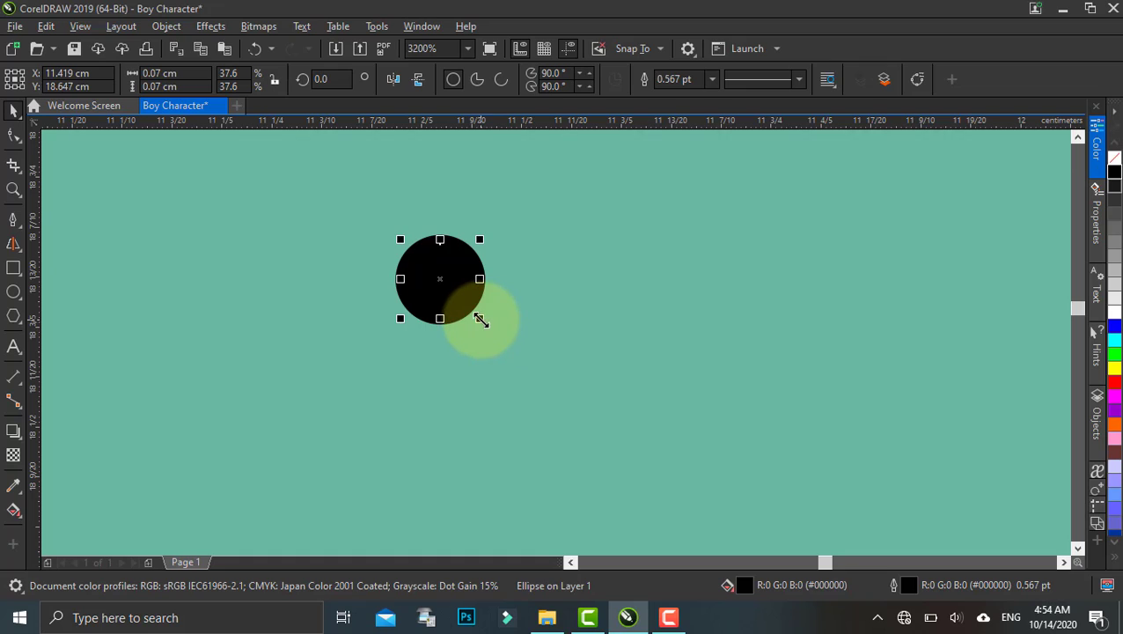
left_click_drag(480, 319, 480, 296)
scroll(483, 299, "down", 2)
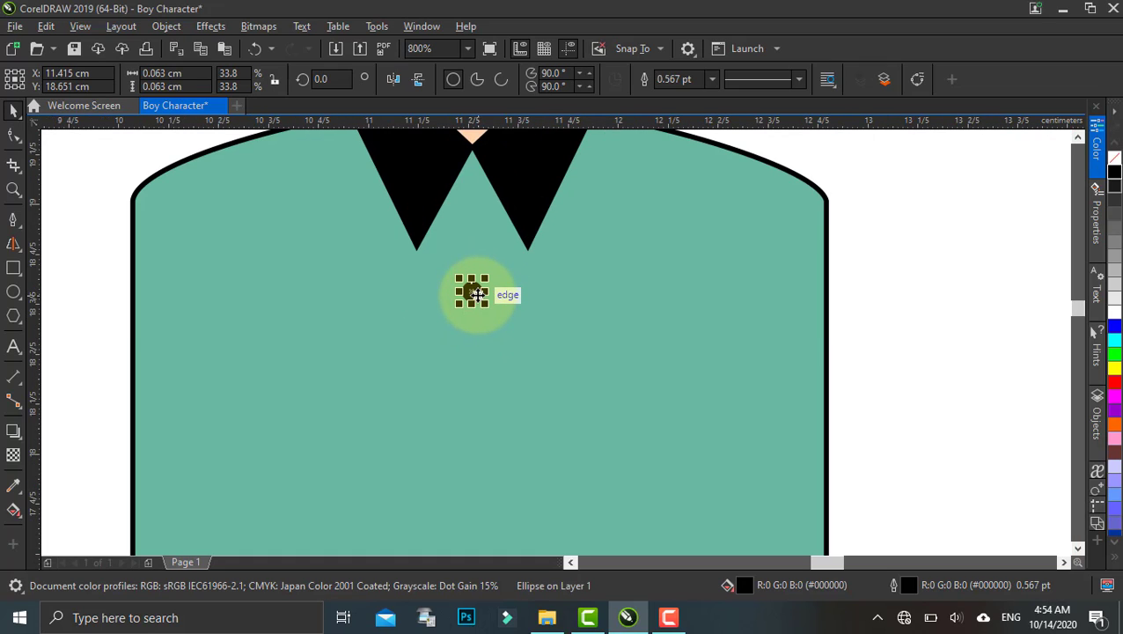
Step: Position the button at about X 11.407, Y 18.909 cm and place two evenly spaced copies below it at about Y 18.644 and 18.379 cm
left_click_drag(472, 292, 476, 236)
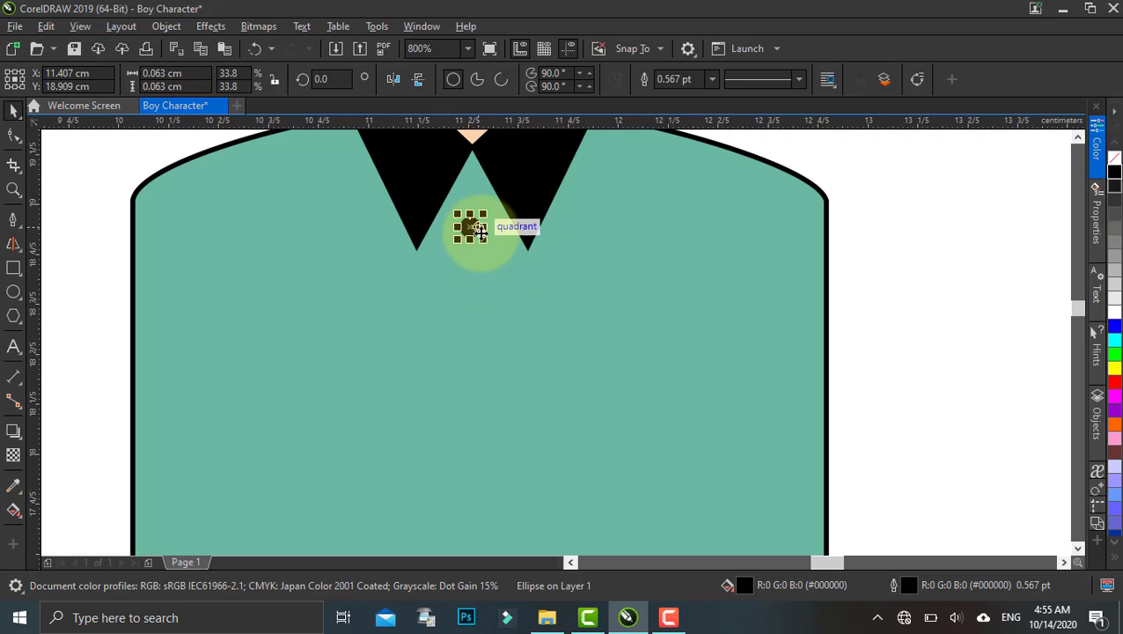
left_click_drag(473, 227, 476, 300)
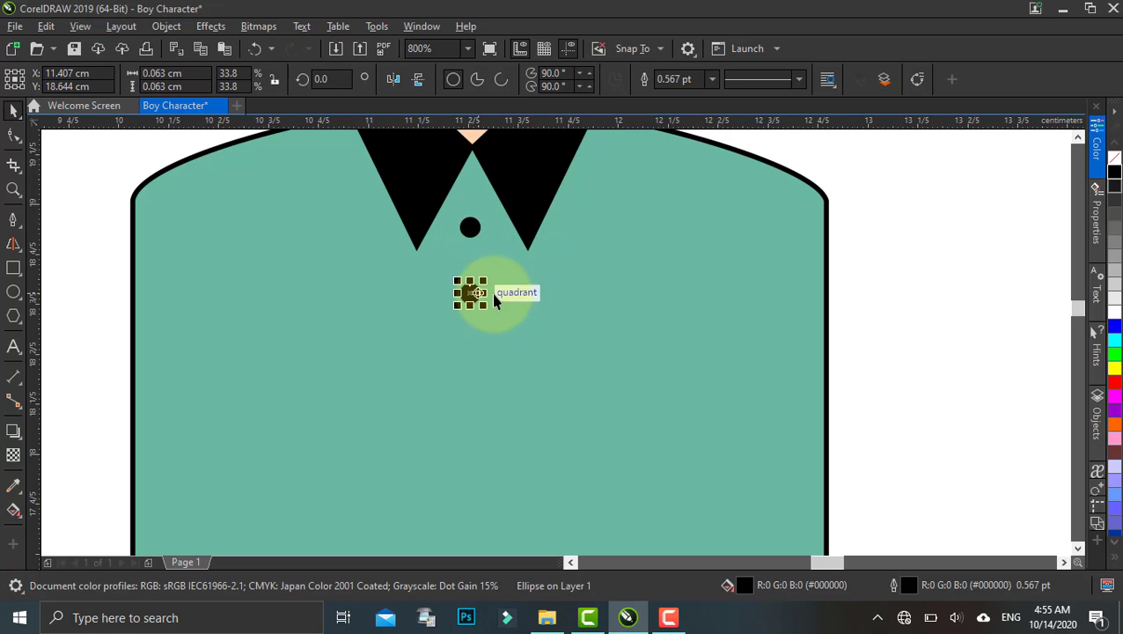
key("ctrl+r")
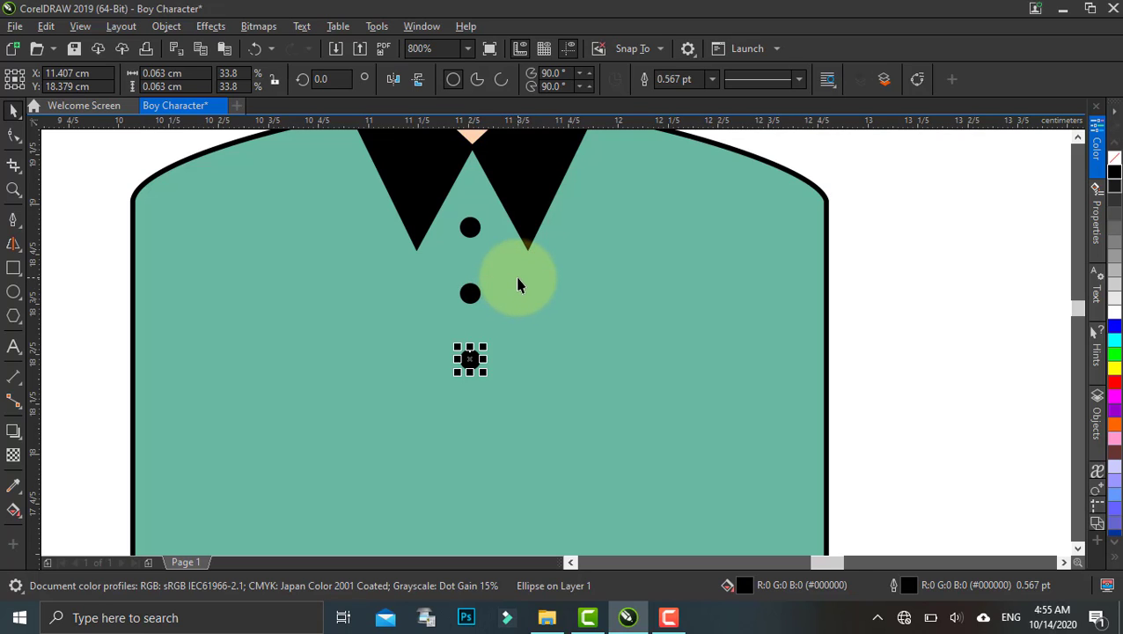
scroll(512, 286, "down", 2)
scroll(544, 278, "down", 1)
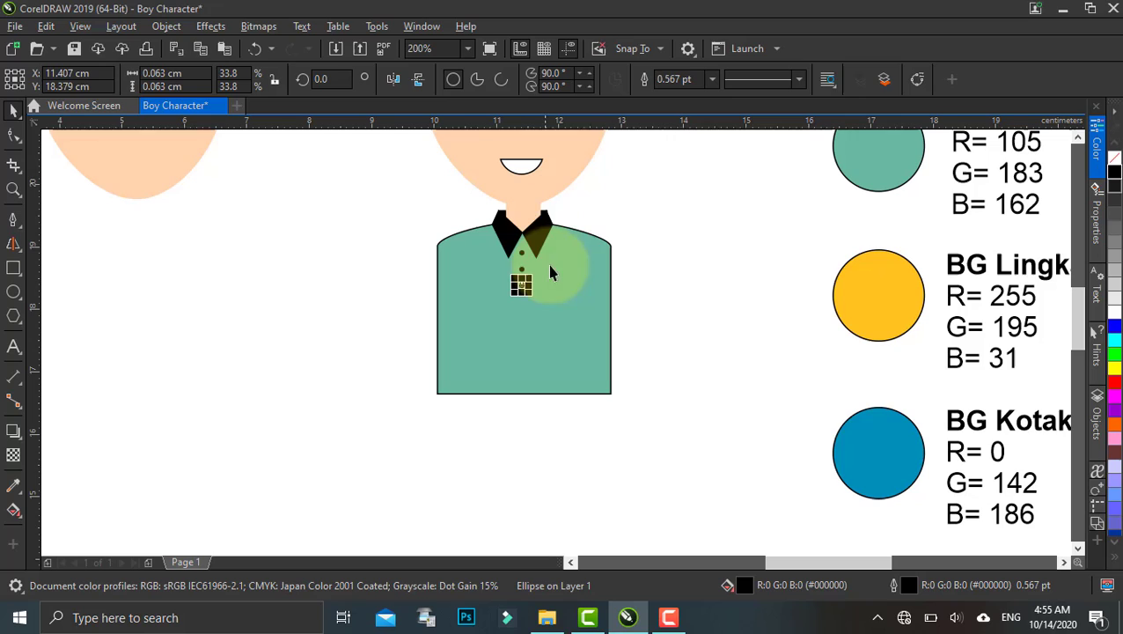
left_click(604, 214)
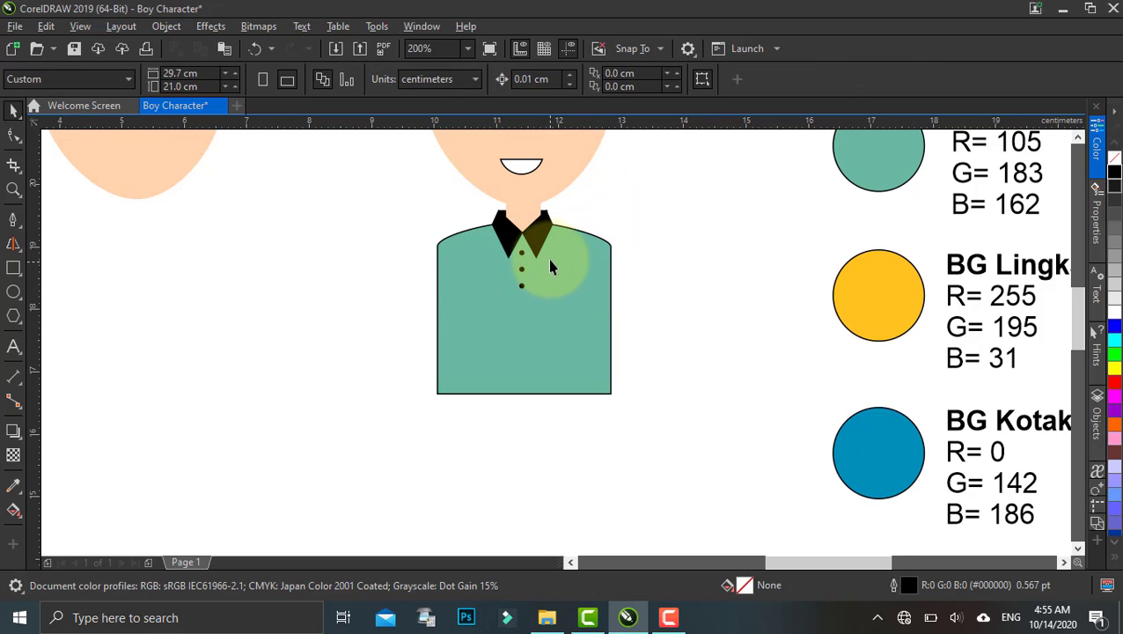
Step: Reshape both collar flaps by moving their lower tip nodes outward and slightly up
scroll(544, 252, "up", 1)
left_click(486, 234)
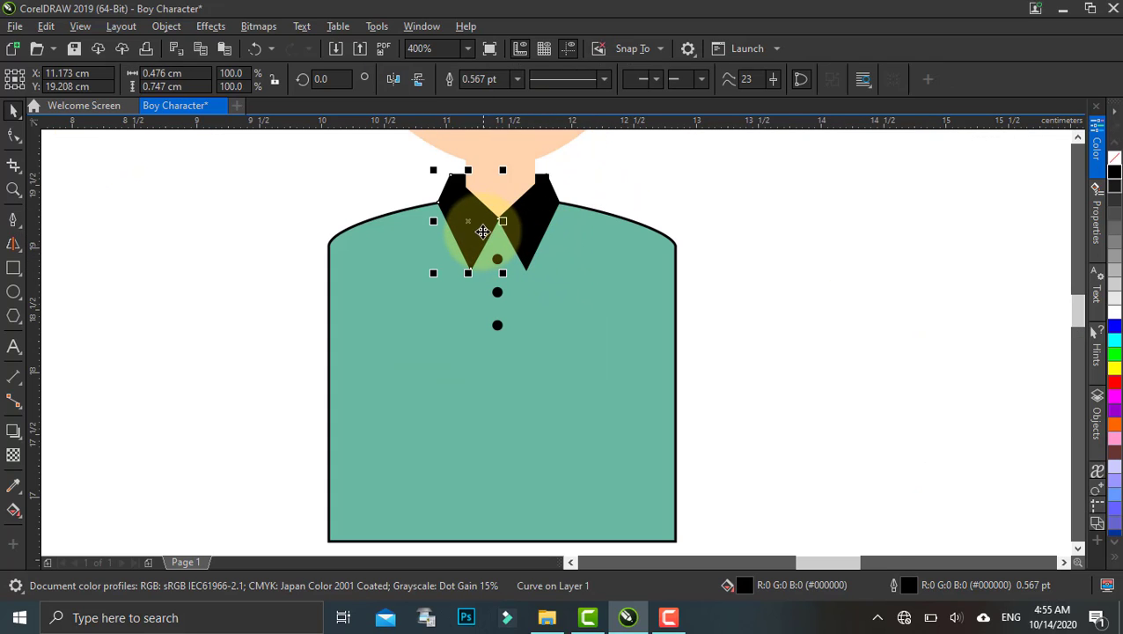
key("F10")
left_click_drag(471, 270, 460, 268)
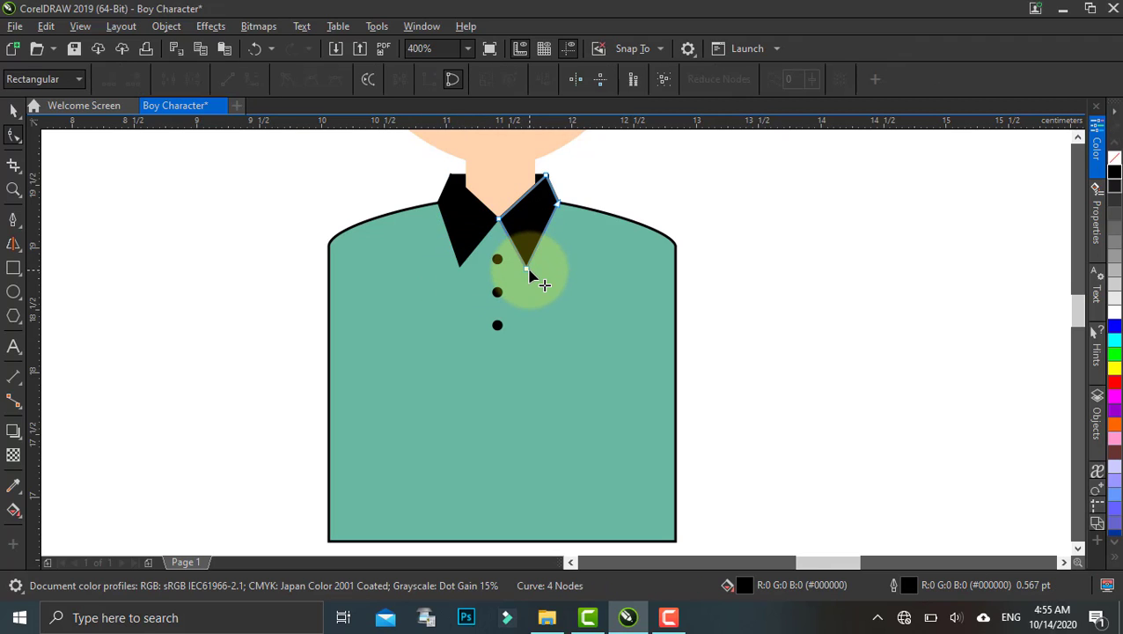
left_click(539, 271)
left_click_drag(545, 273, 546, 266)
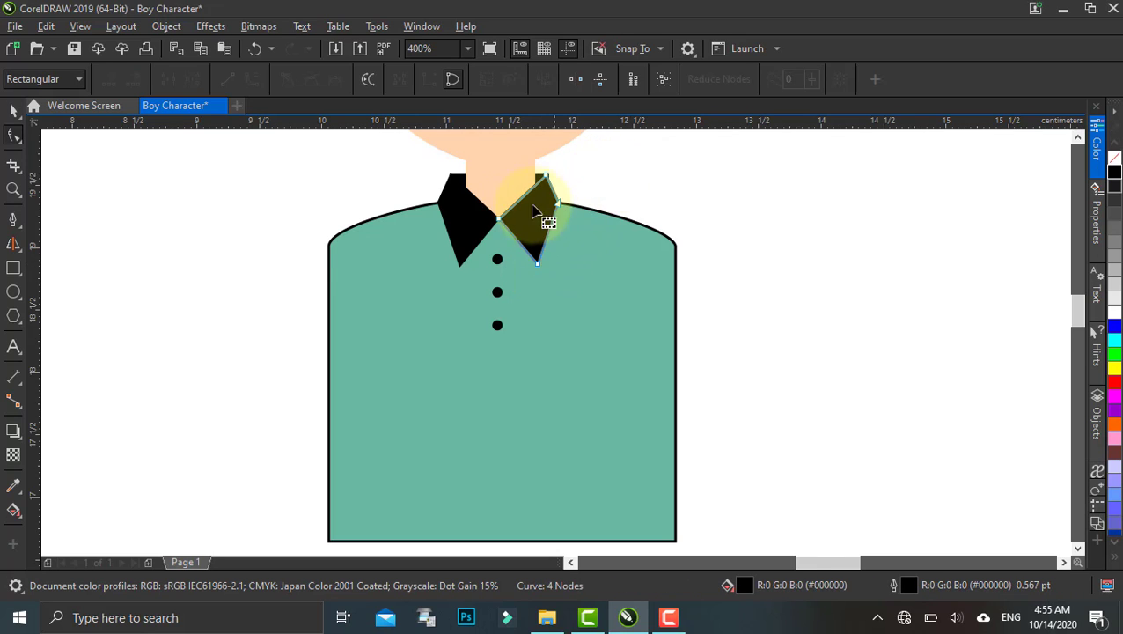
Step: Place a copy of the uppermost shirt button between the collar flaps at about X 11.407, Y 19.137 cm
scroll(508, 225, "up", 2)
left_click(519, 291)
scroll(519, 291, "down", 1)
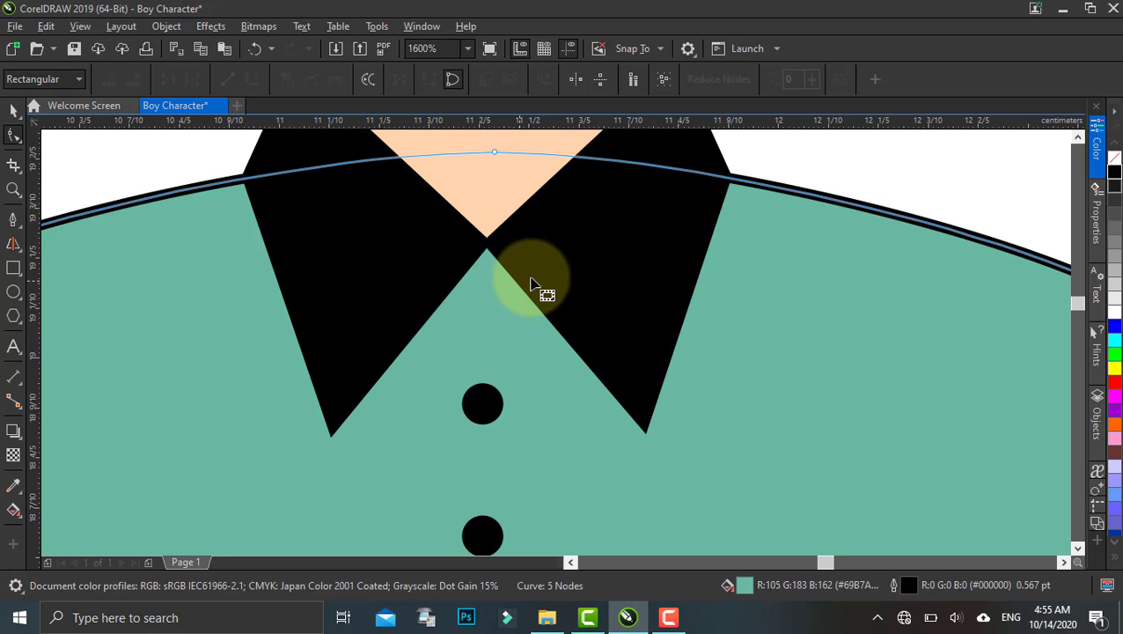
scroll(528, 289, "down", 1)
scroll(555, 286, "down", 1)
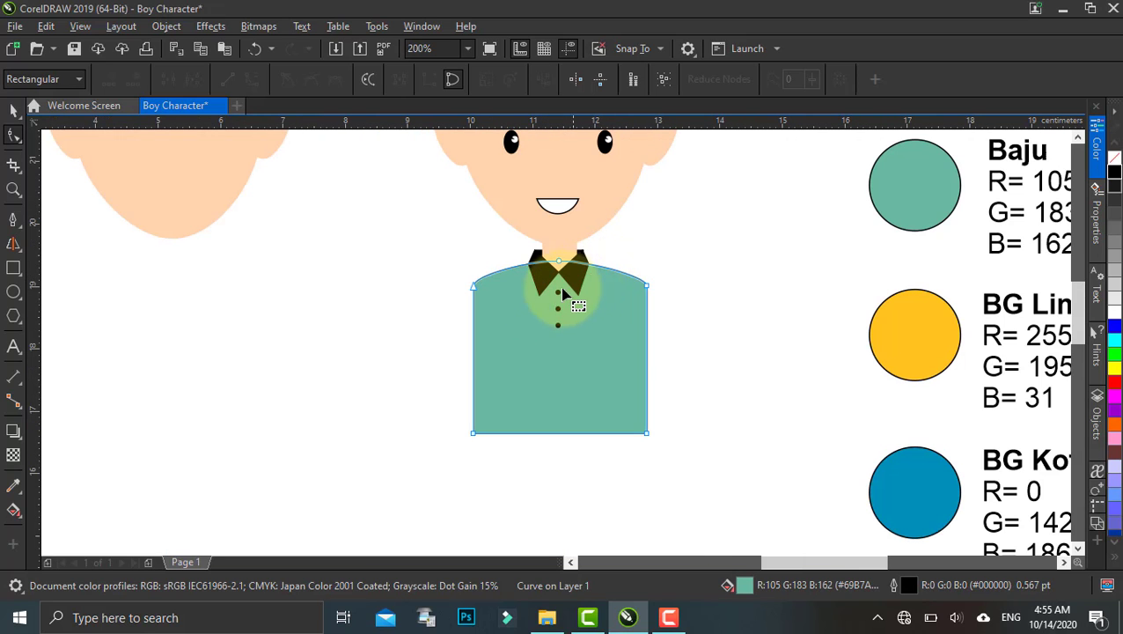
scroll(557, 280, "up", 2)
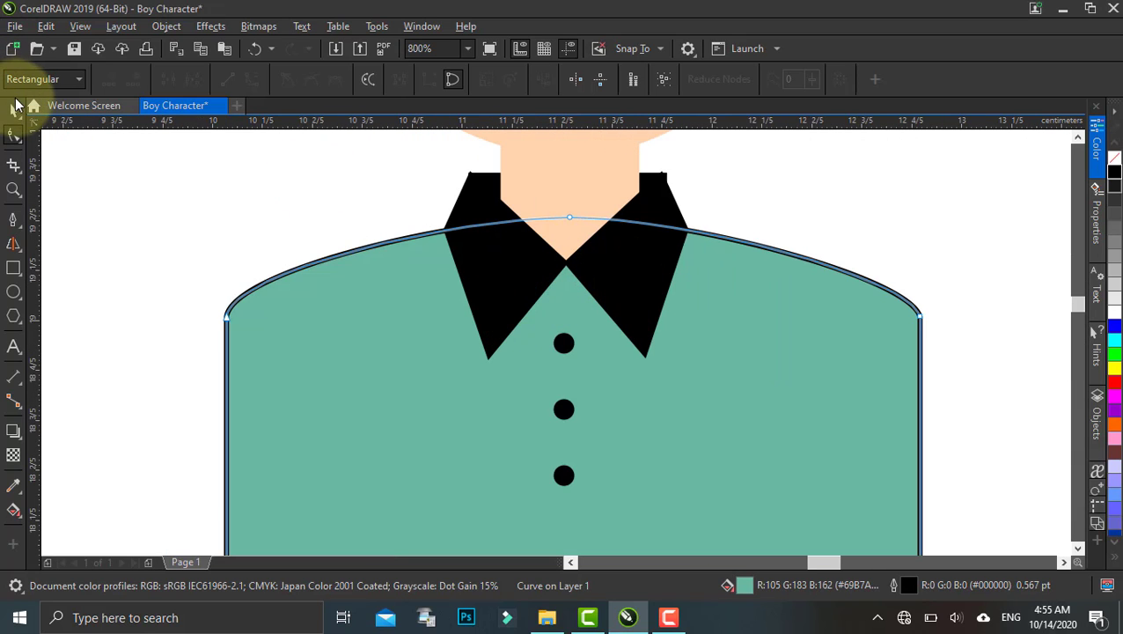
left_click(14, 109)
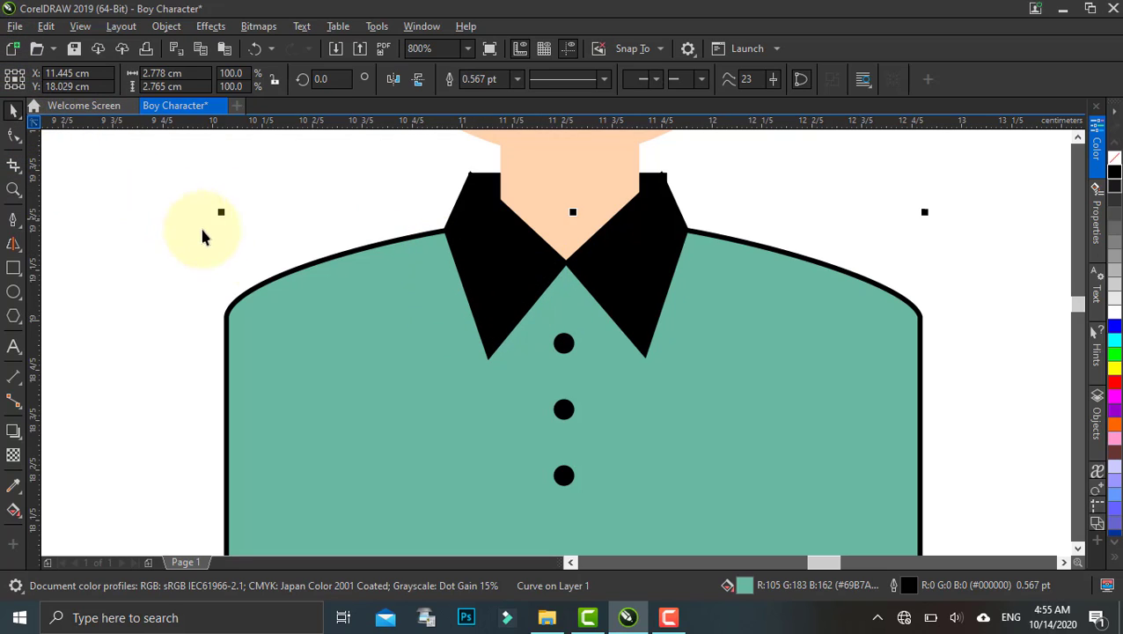
left_click(569, 347)
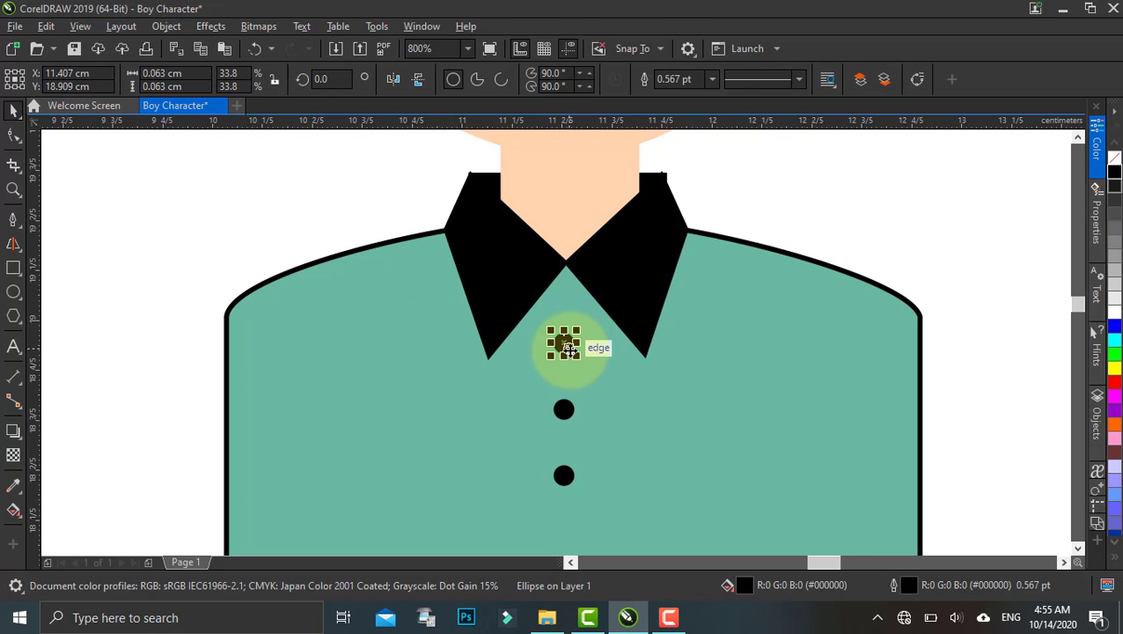
left_click_drag(566, 342, 574, 299)
scroll(565, 282, "up", 1)
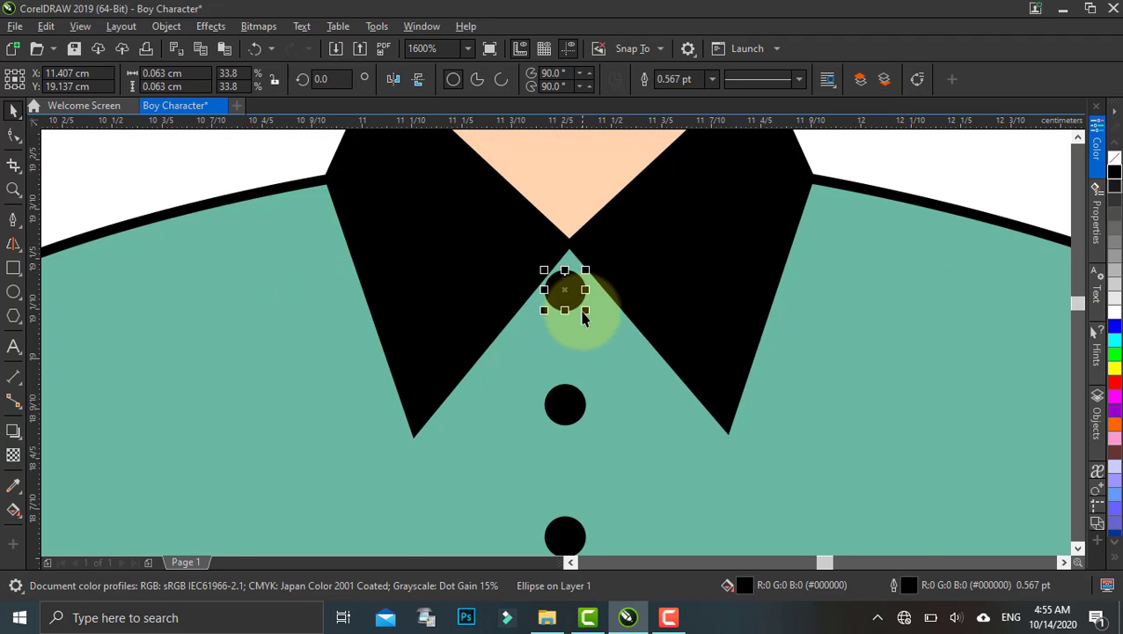
scroll(574, 299, "down", 2)
left_click(674, 269)
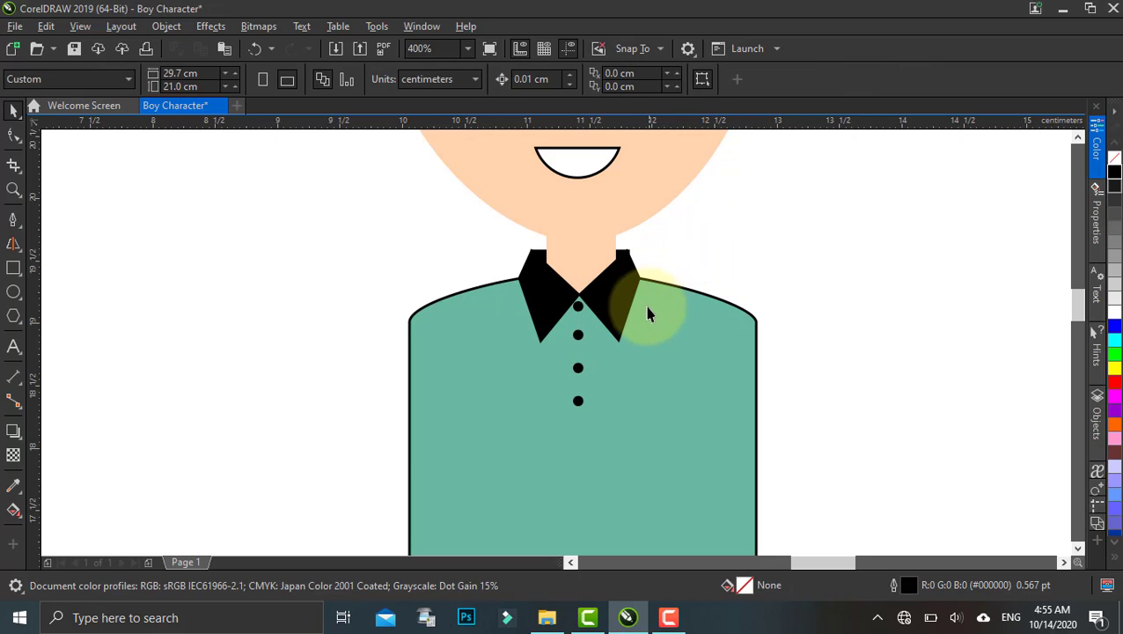
scroll(638, 327, "down", 1)
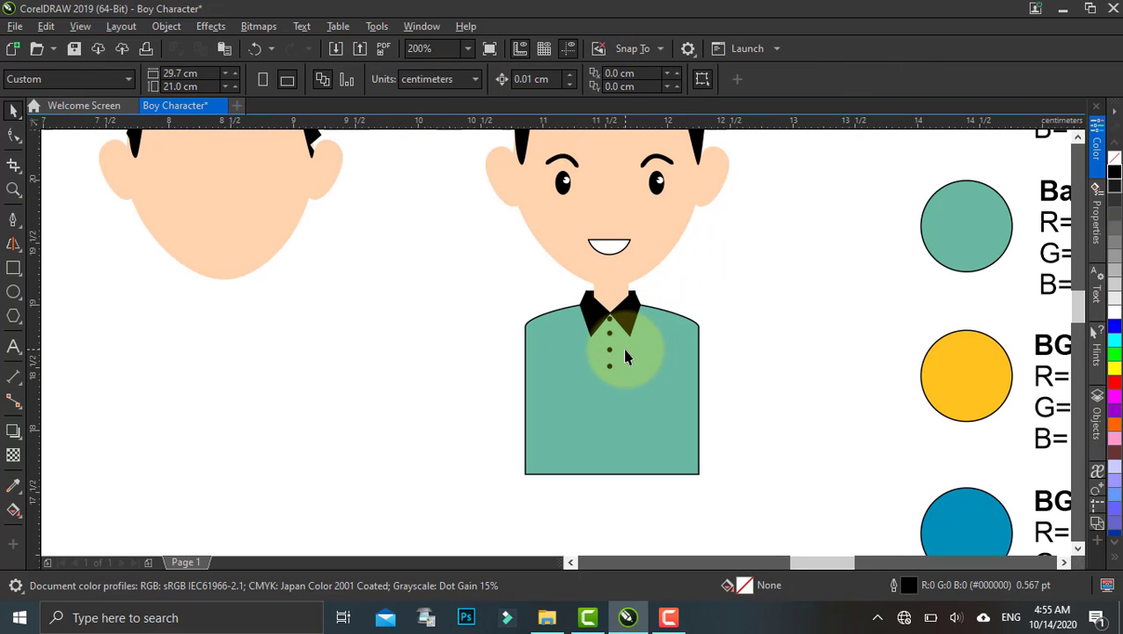
scroll(622, 347, "up", 1)
left_click(609, 365)
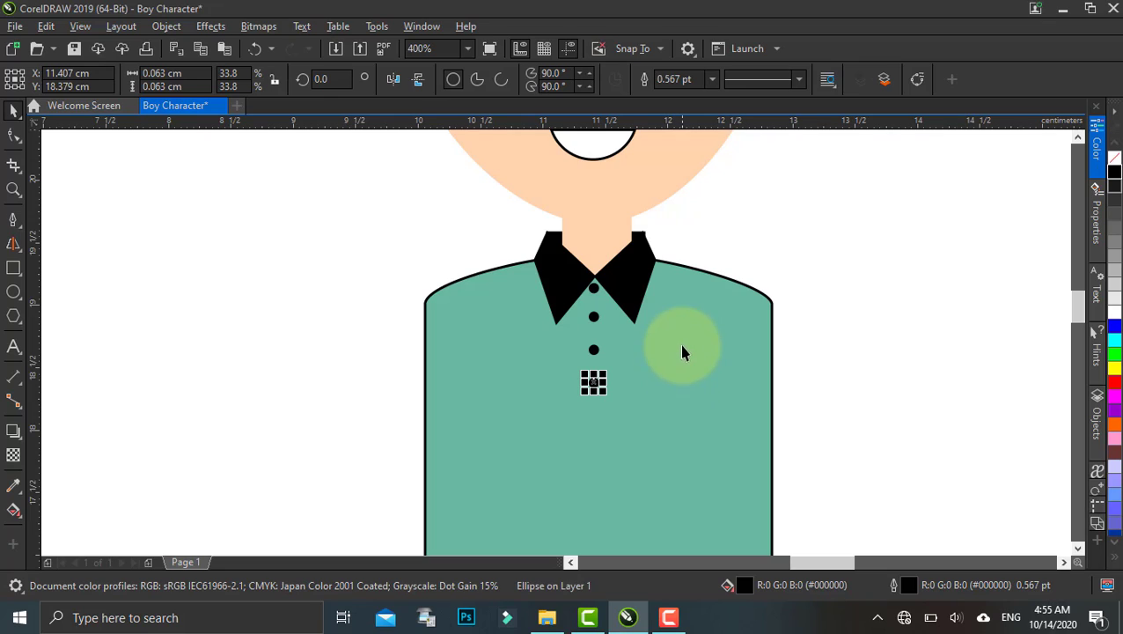
left_click(685, 251)
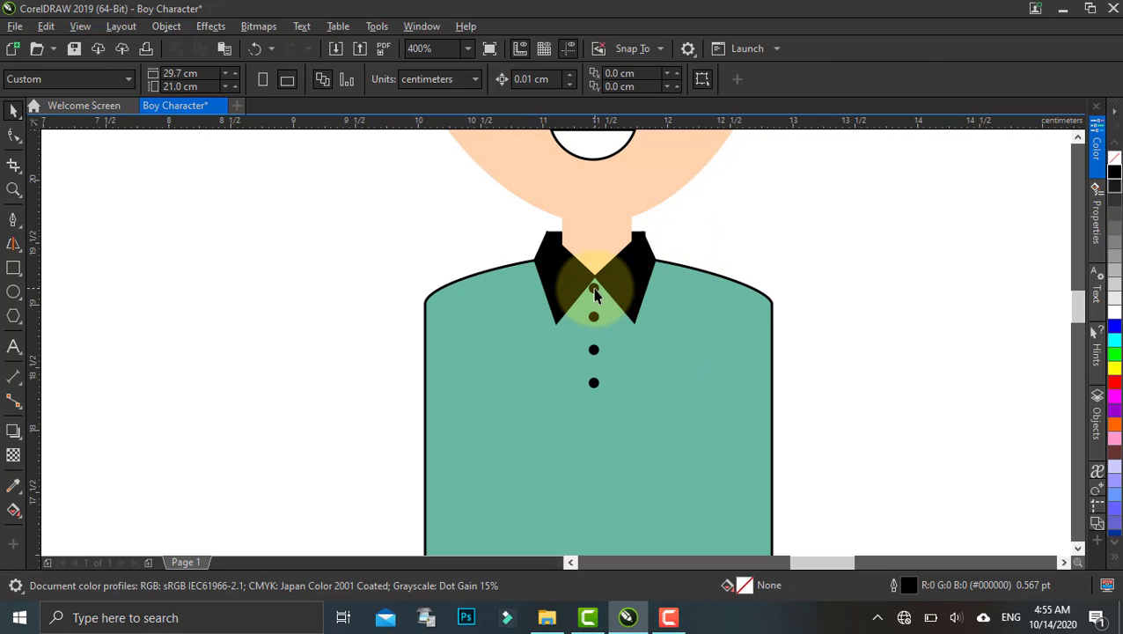
Step: Delete the uppermost button between the collar flaps, leaving the other three buttons on the shirt front
scroll(596, 297, "up", 1)
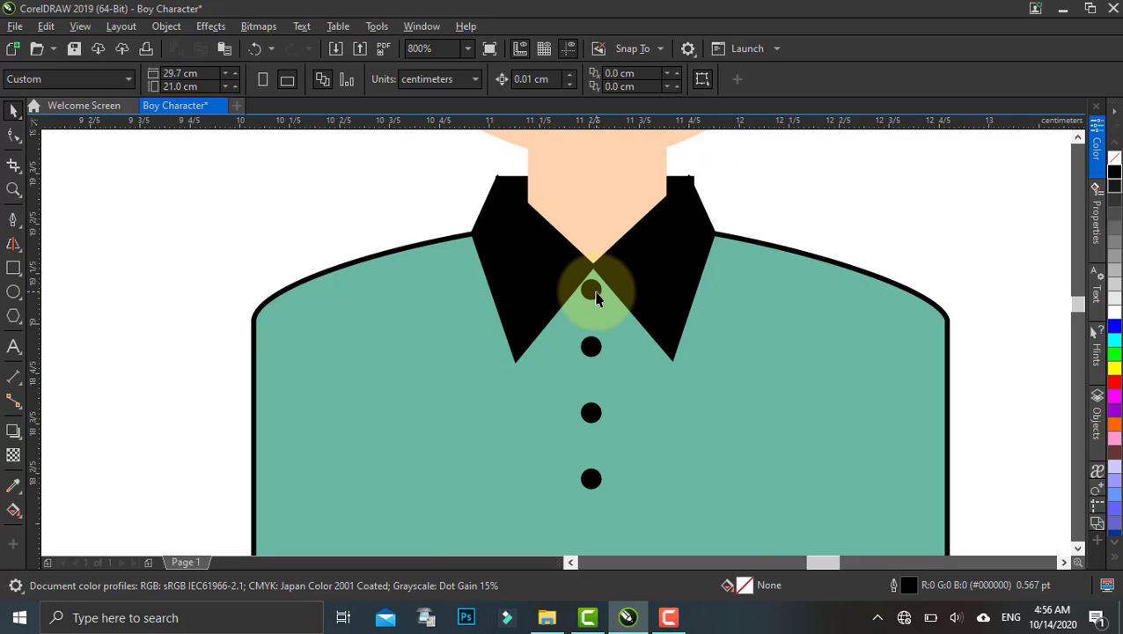
left_click_drag(596, 290, 599, 306)
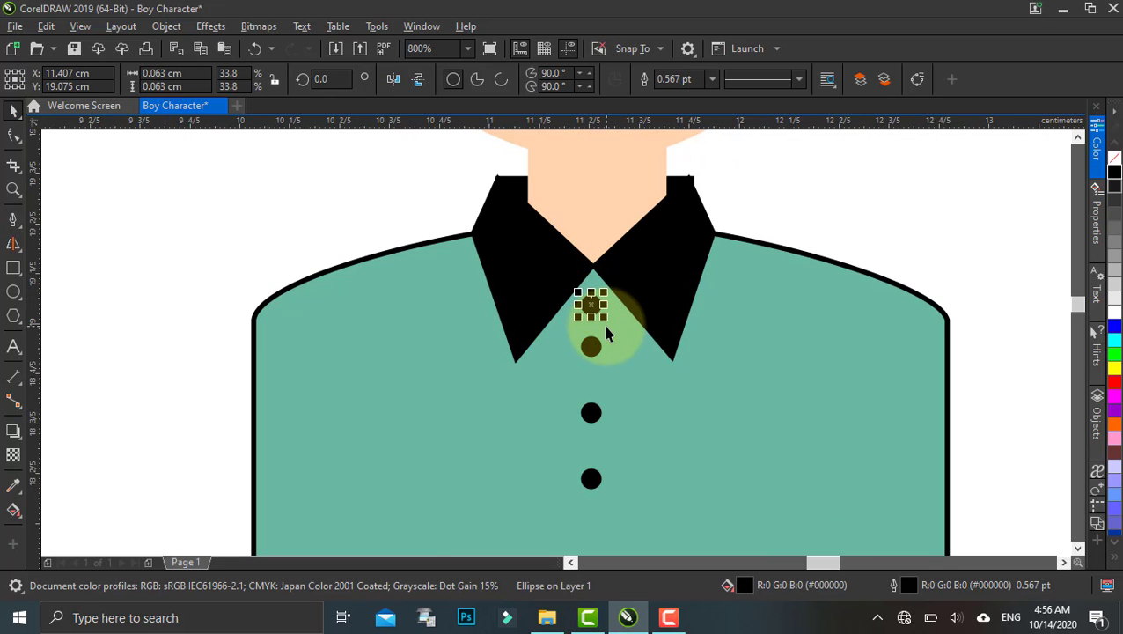
key("Delete")
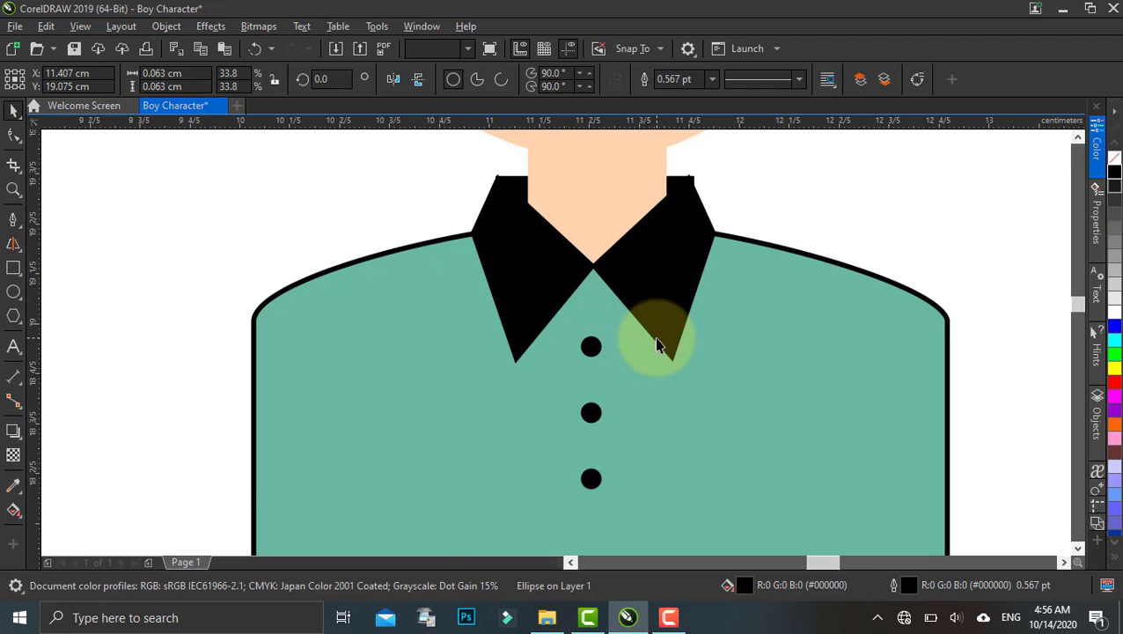
Step: Draw a straight vertical line about 1.49 cm long near the shirt's left side, at about X 10.417 cm, ending on the hem
scroll(656, 344, "down", 2)
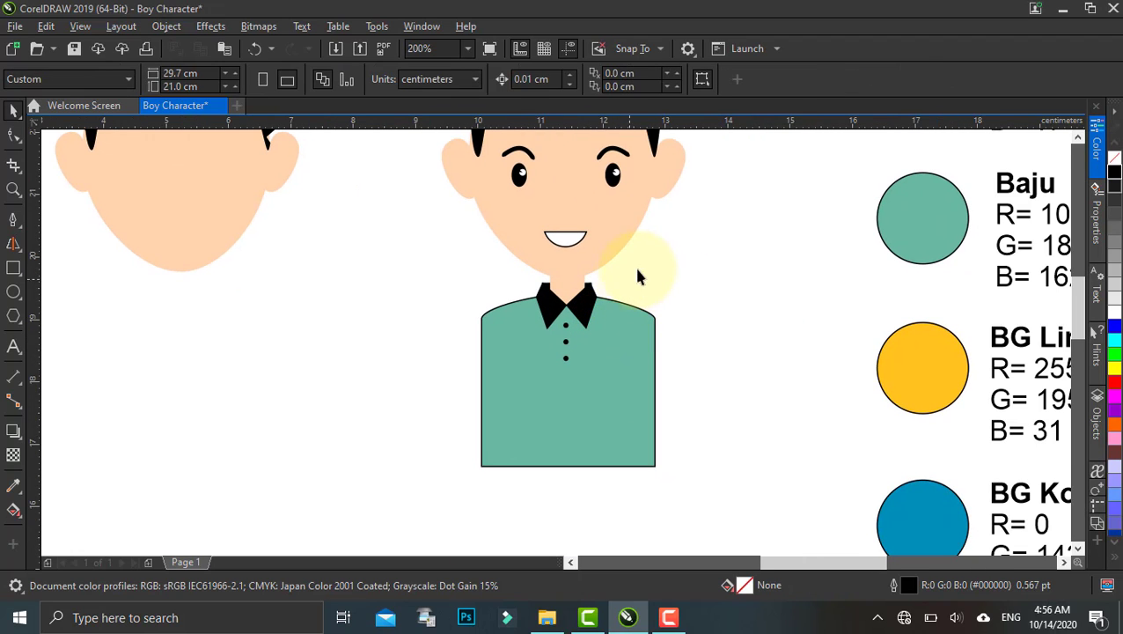
left_click_drag(656, 312, 602, 283)
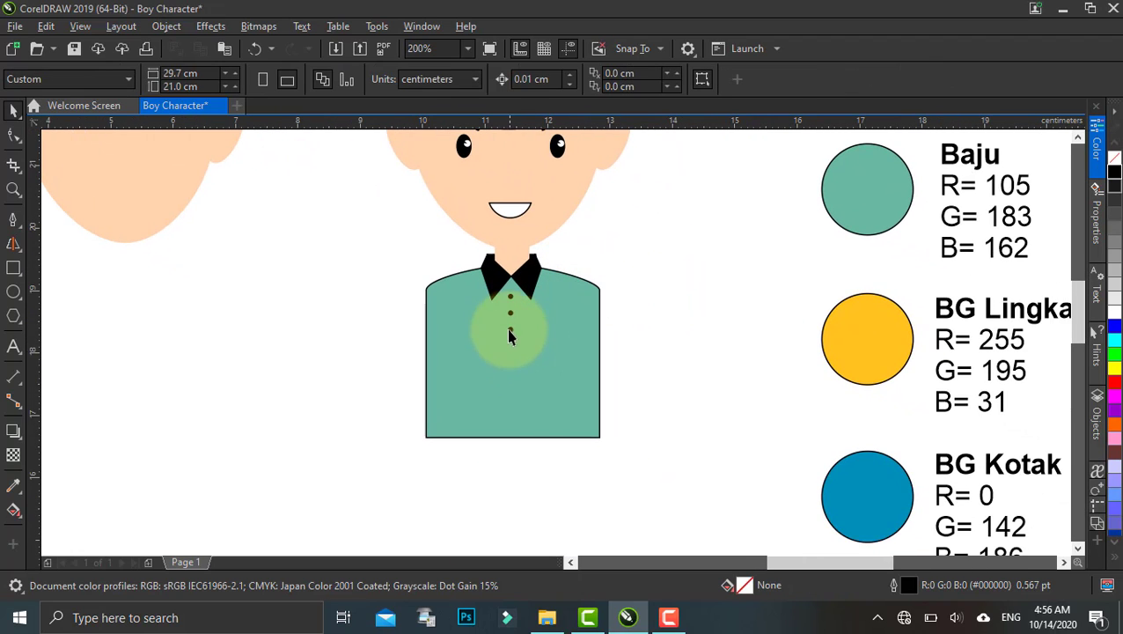
left_click(517, 408)
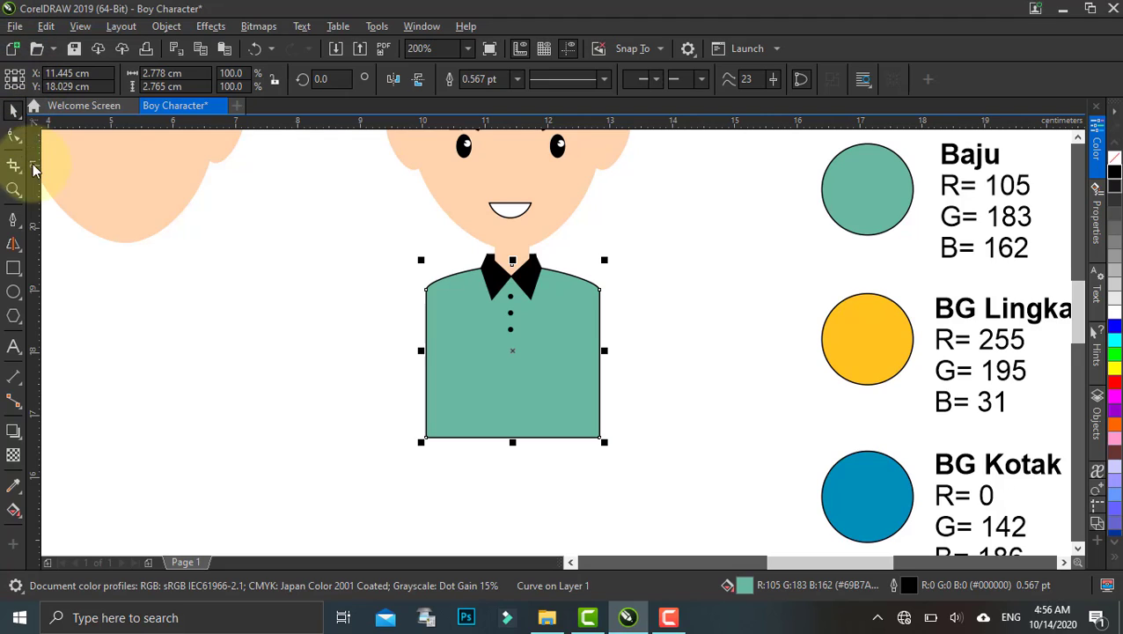
left_click(15, 225)
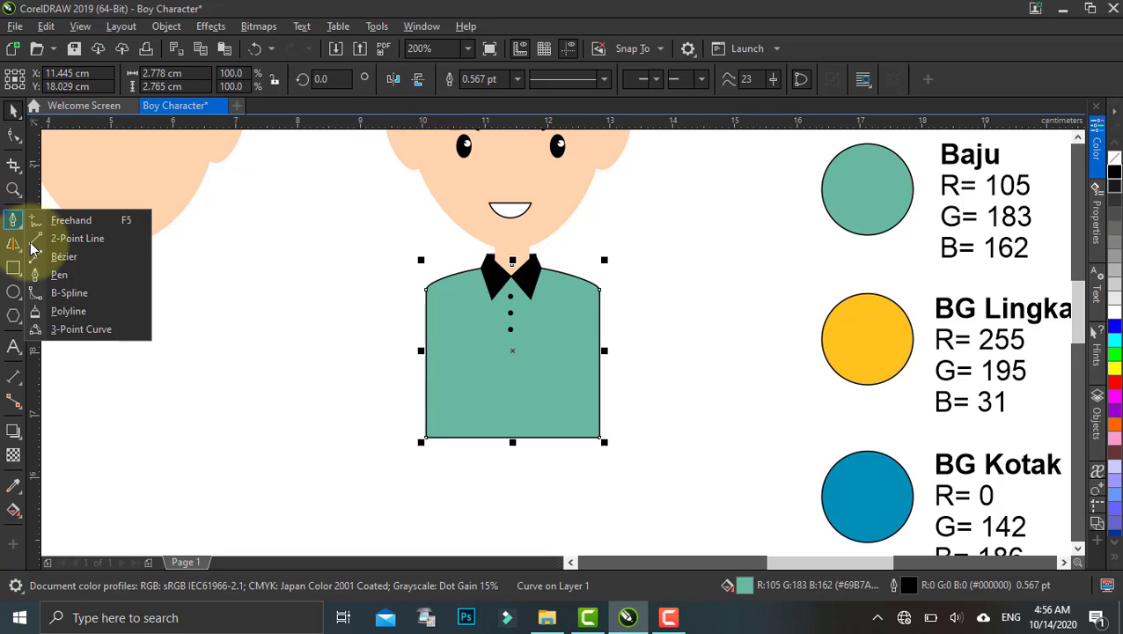
left_click(71, 265)
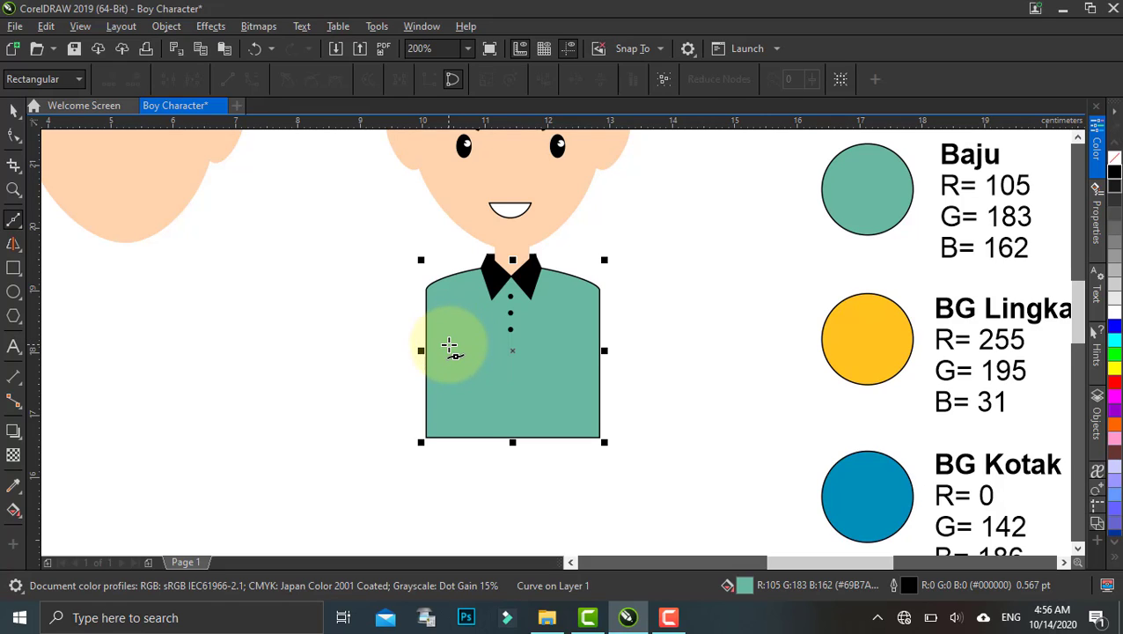
left_click(448, 344)
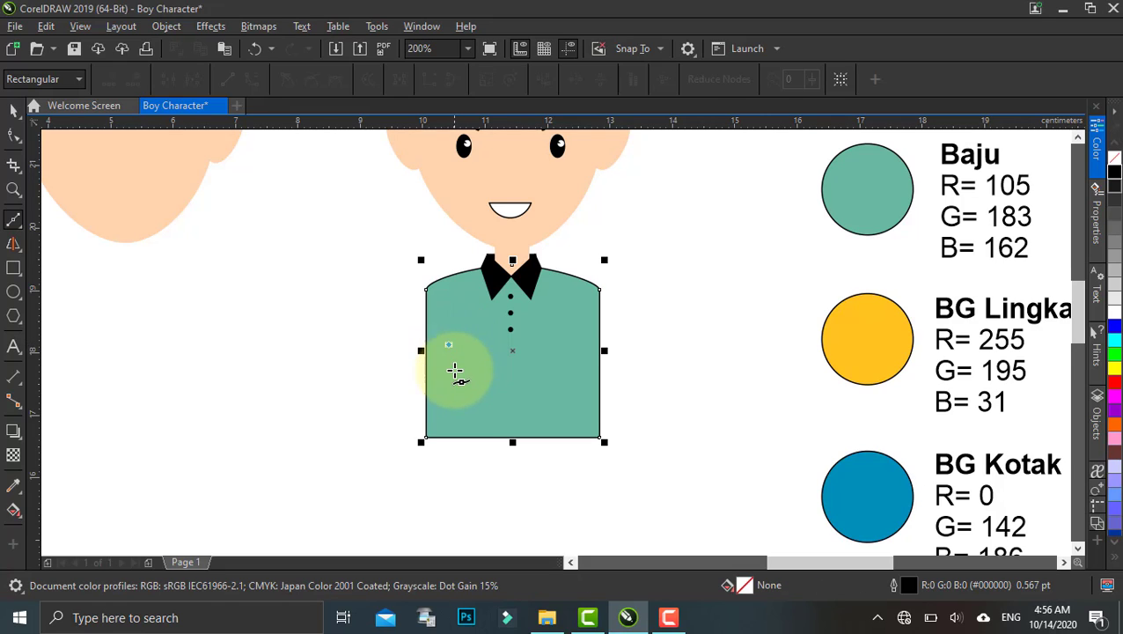
left_click(448, 438)
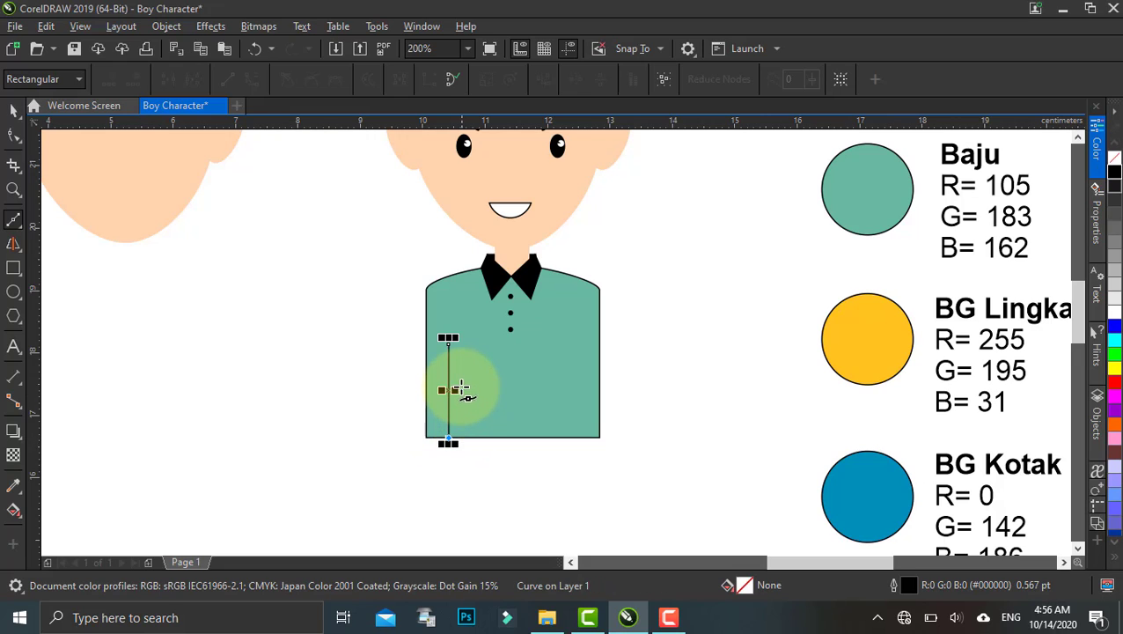
left_click(13, 110)
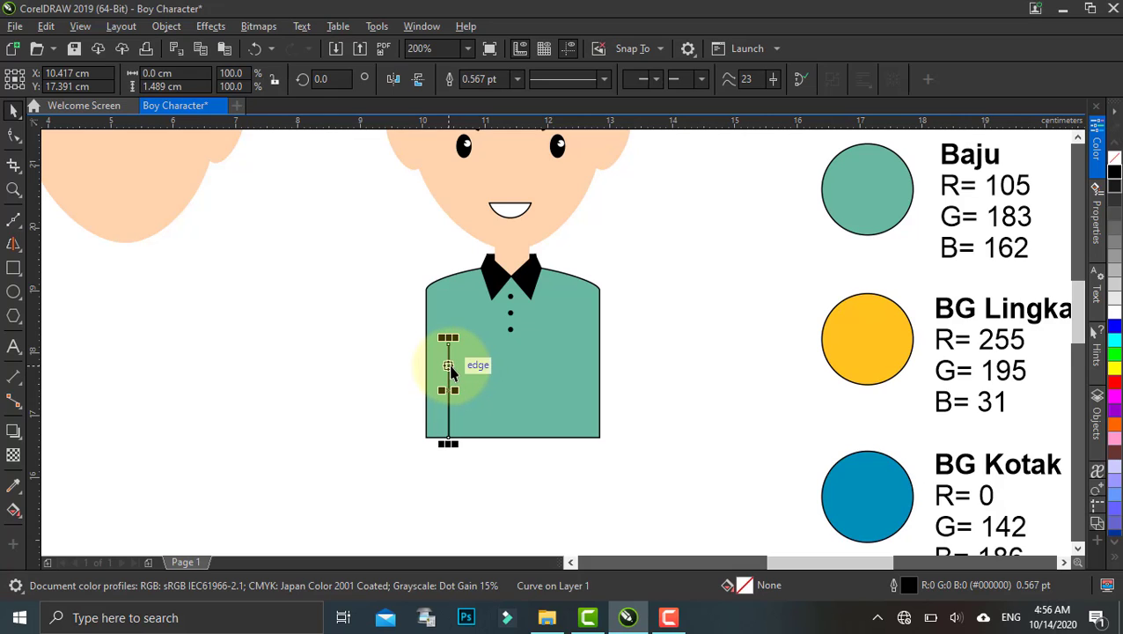
Step: Copy the vertical sleeve line to the shirt's right side at about X 12.348 cm and mirror the copy horizontally
left_click_drag(450, 372, 570, 371)
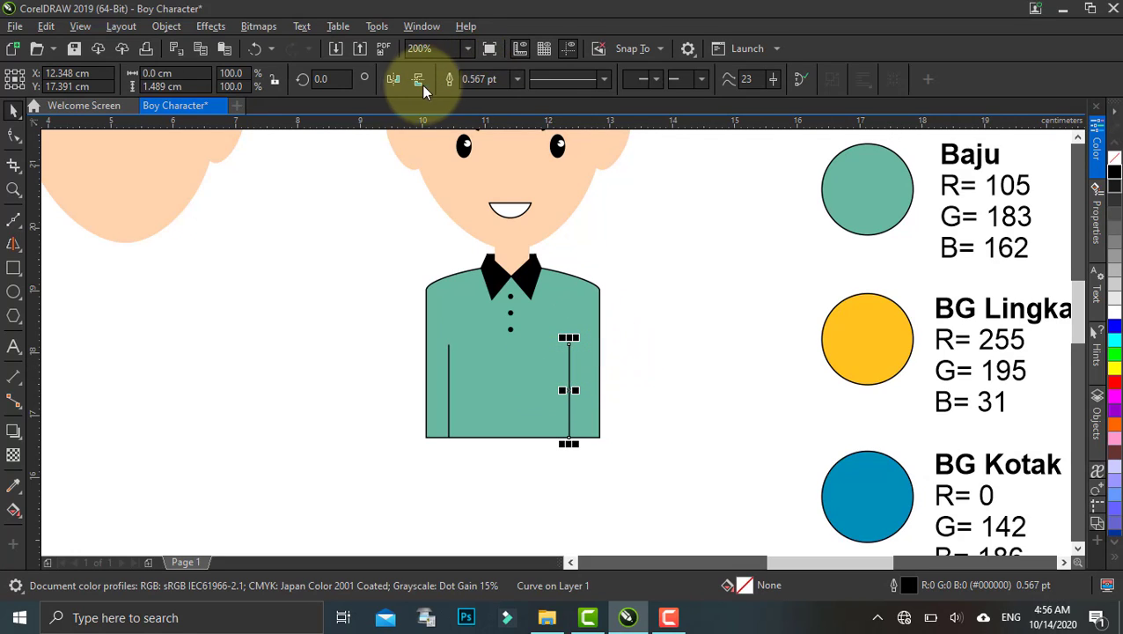
left_click(400, 81)
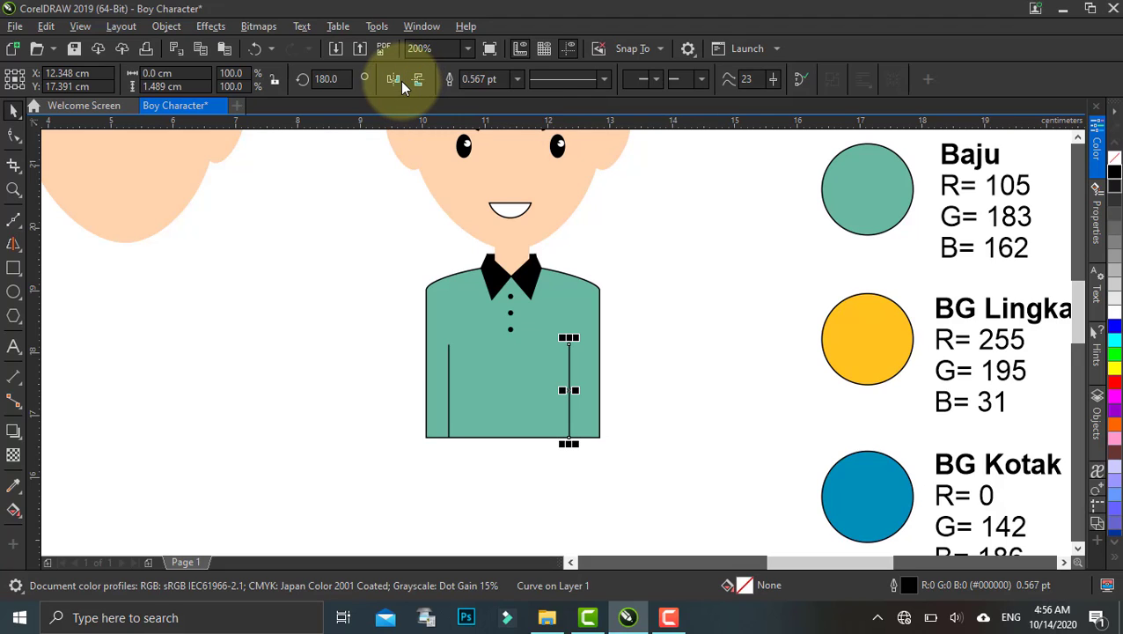
left_click(619, 359)
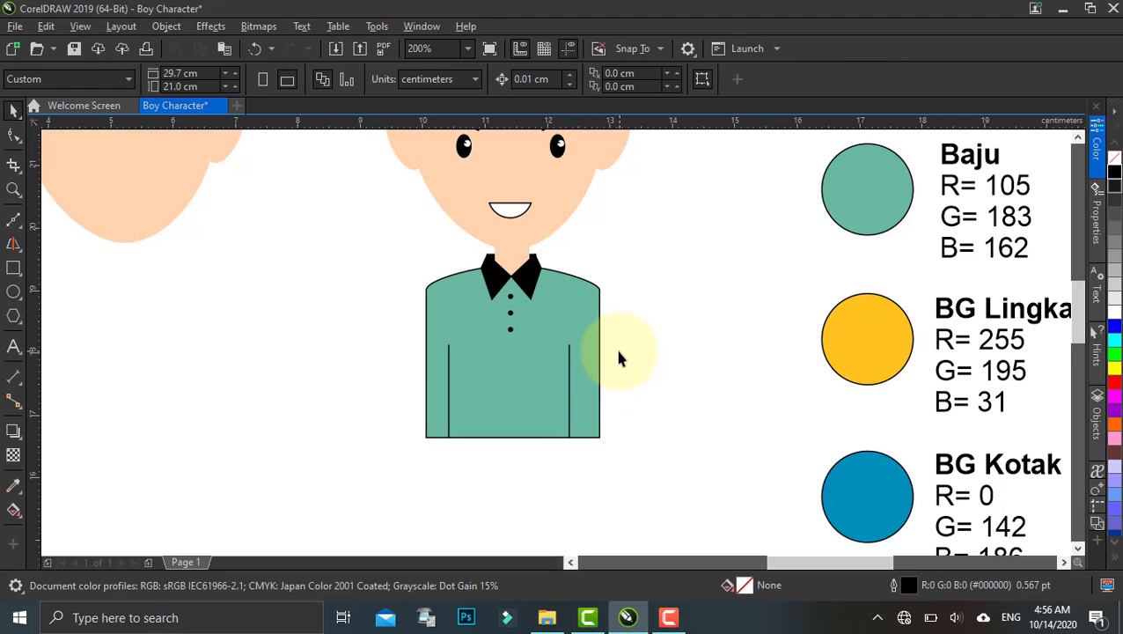
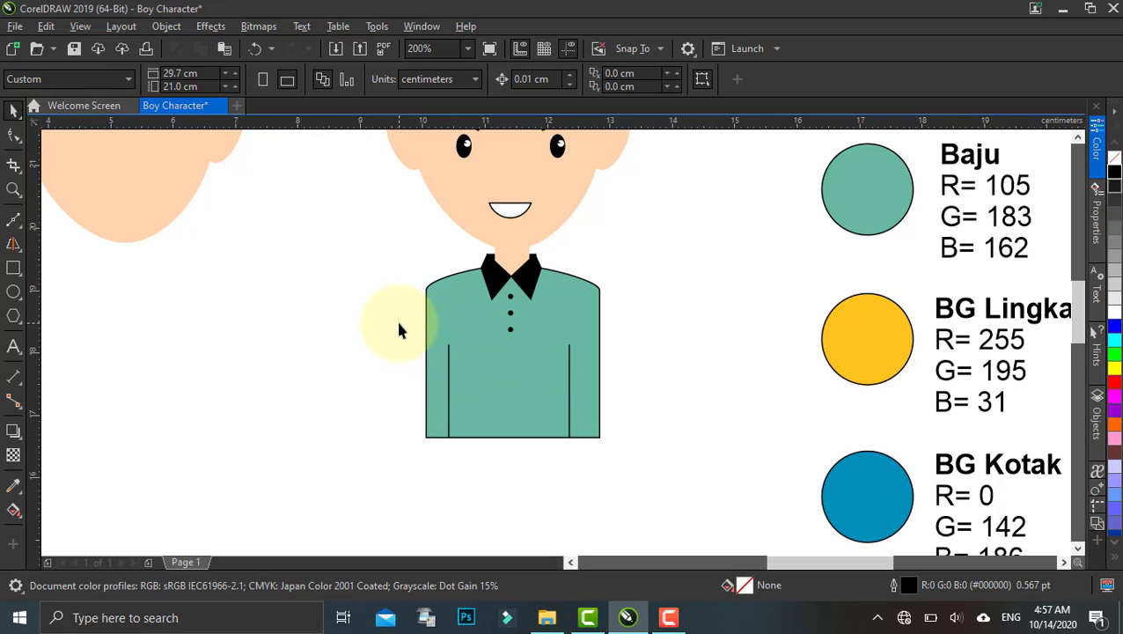
left_click_drag(401, 324, 588, 447)
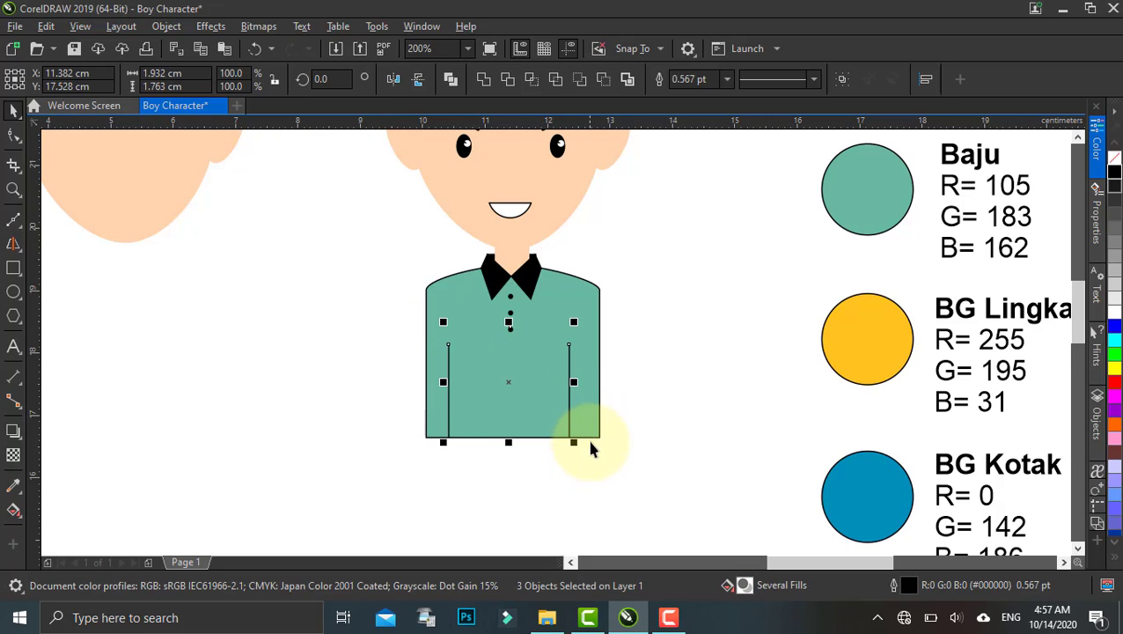
left_click(562, 353)
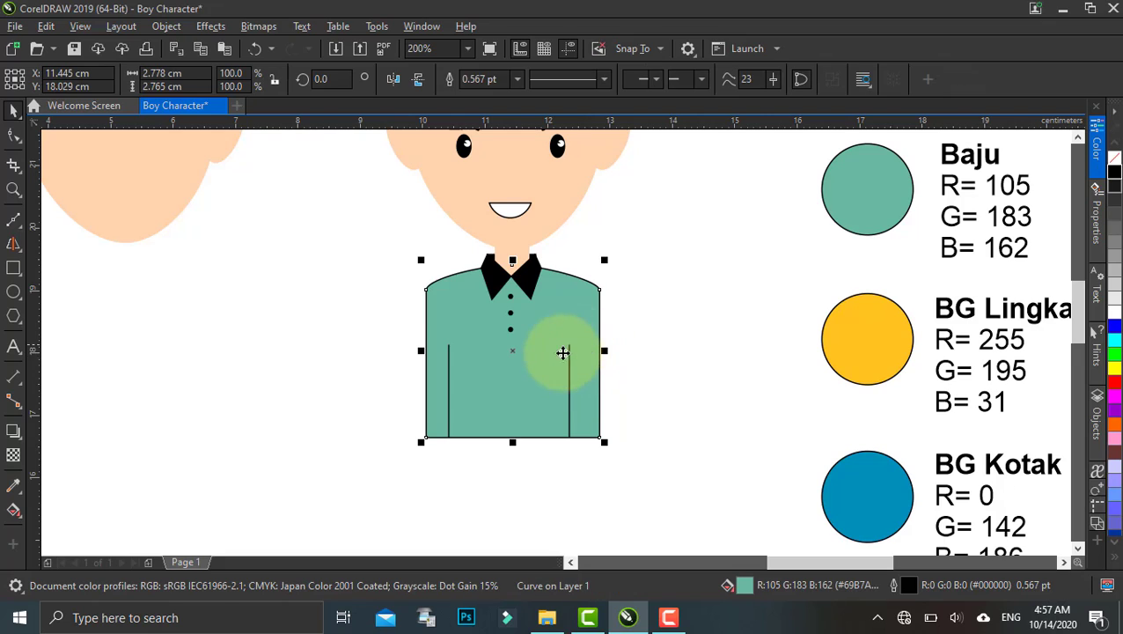
left_click(570, 368)
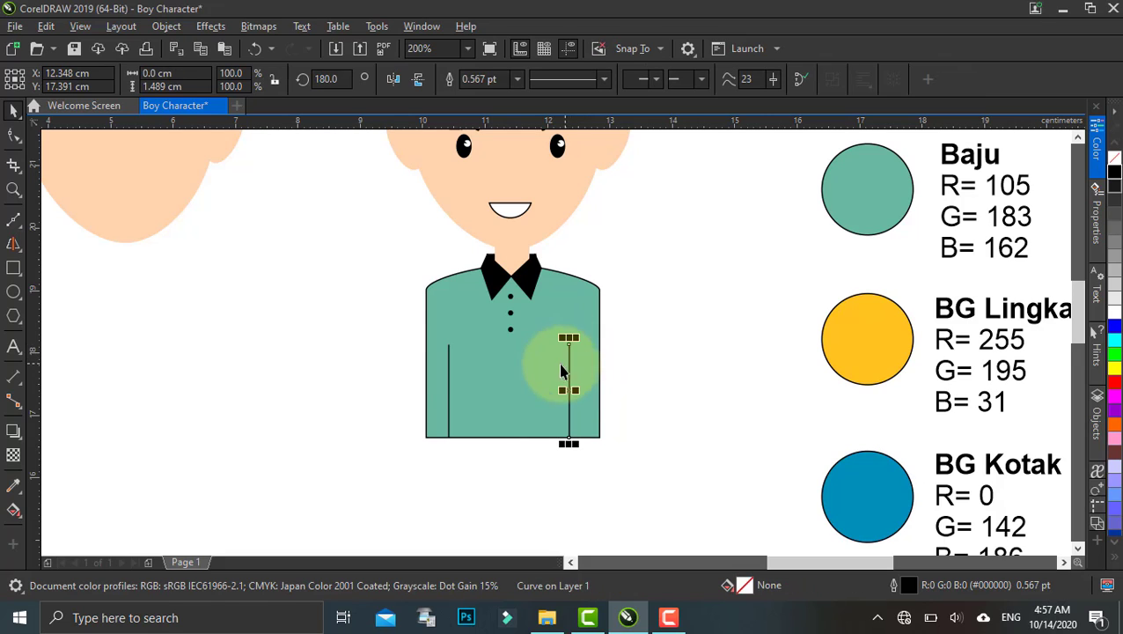
left_click(450, 371, "shift")
key("Escape")
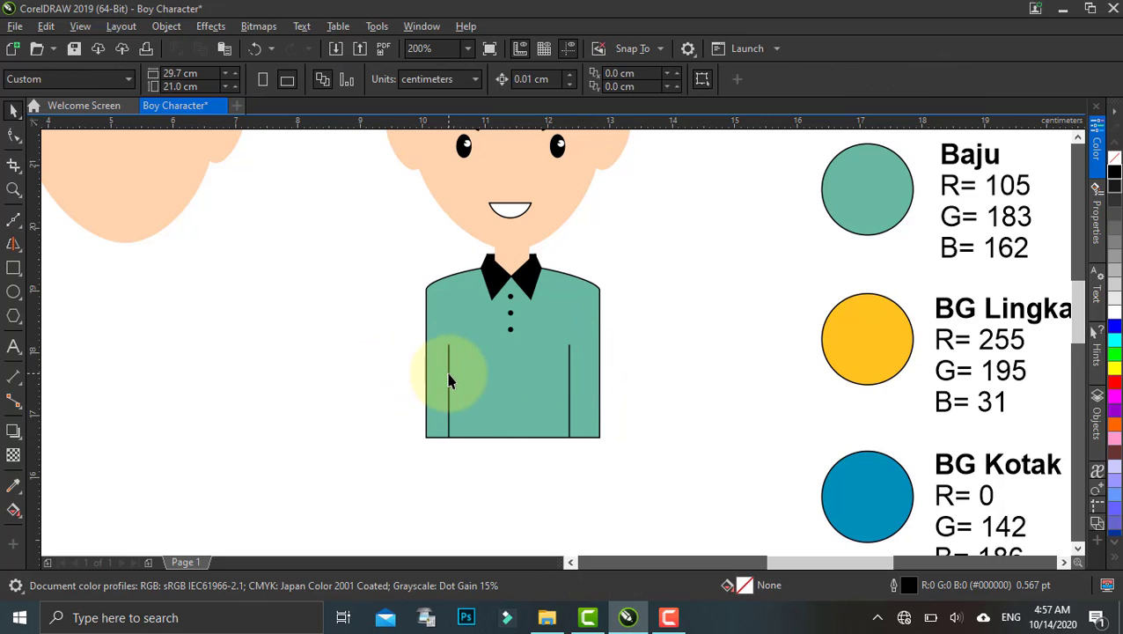
Step: Move both vertical sleeve lines up together to about Y 17.709 cm
left_click(449, 378)
left_click(570, 377, "shift")
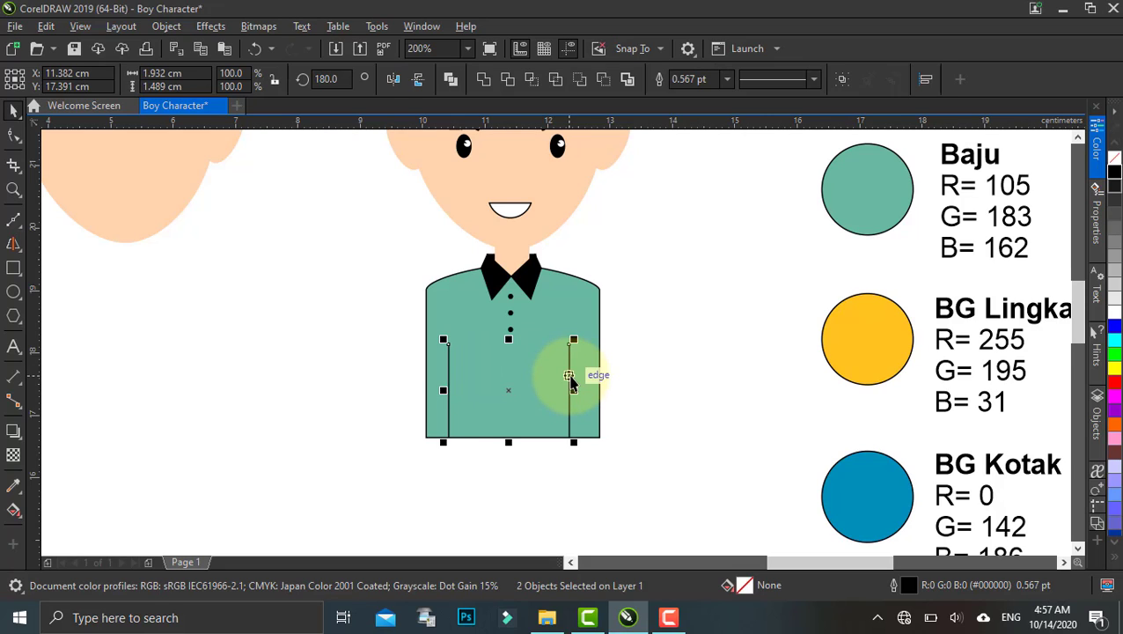
left_click_drag(571, 392, 569, 387)
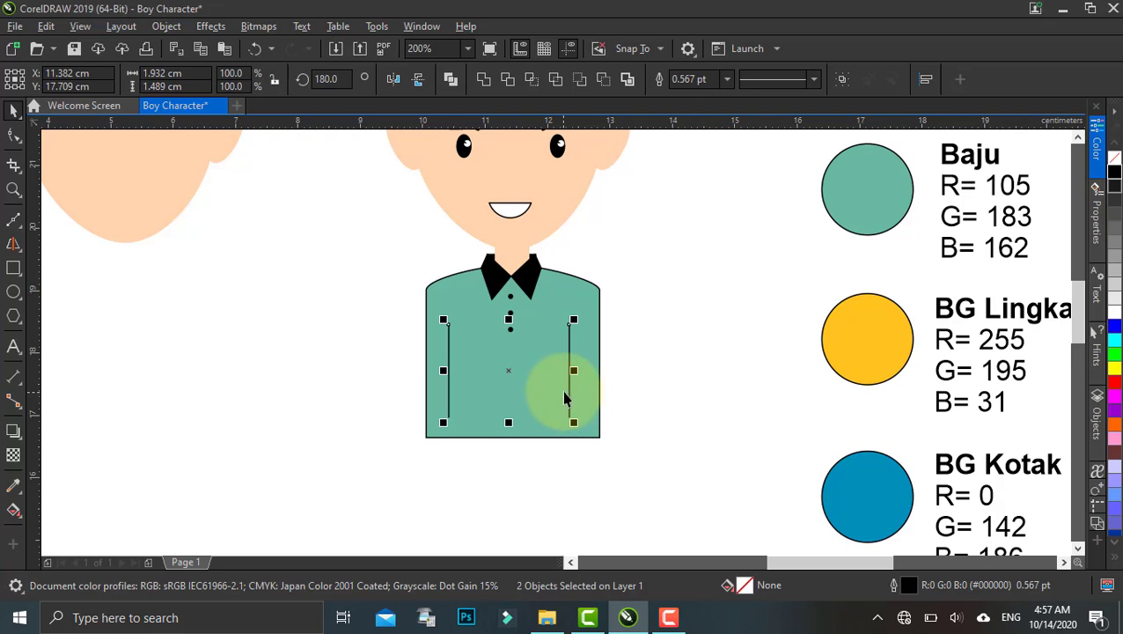
key("Escape")
Step: Shorten the green shirt from its hem to a height of about 2.453 cm, meeting the lower ends of the sleeve lines
left_click(494, 426)
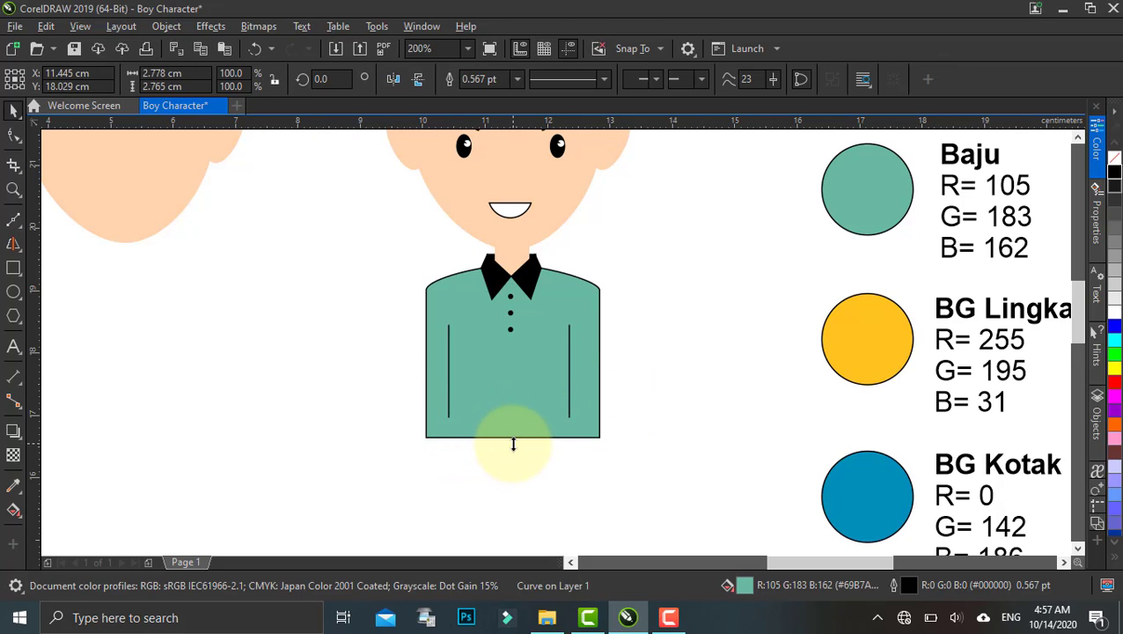
left_click_drag(513, 445, 516, 424)
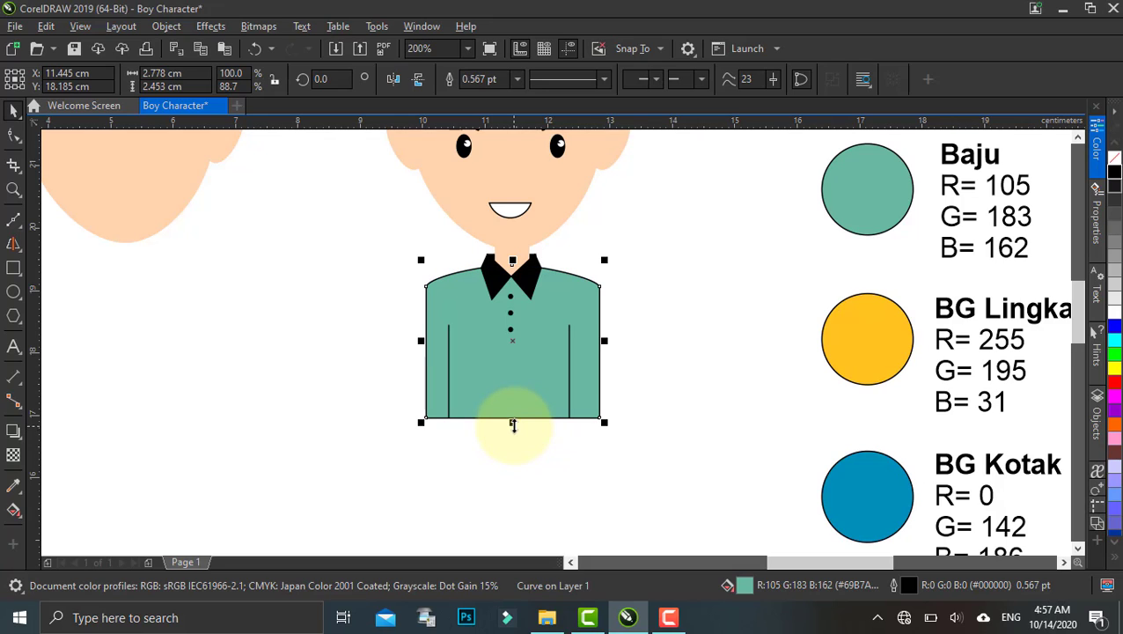
scroll(625, 370, "down", 2)
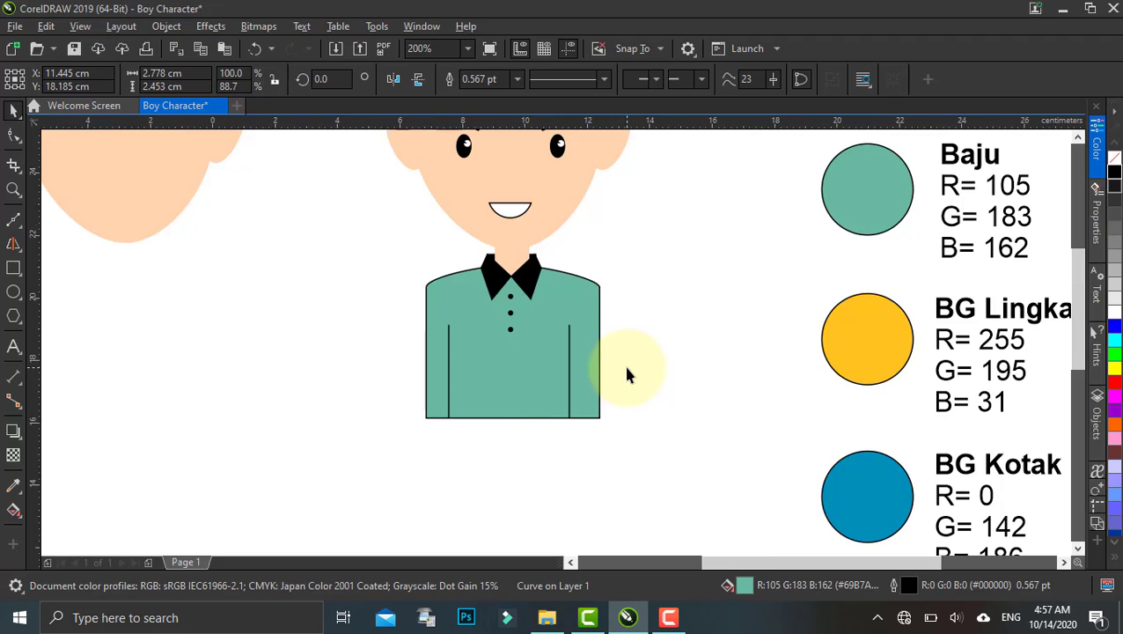
left_click(640, 331)
Step: Add the character's name as Arial artistic text below the shirt and enlarge it to about 45.2 pt
left_click_drag(626, 355, 598, 353)
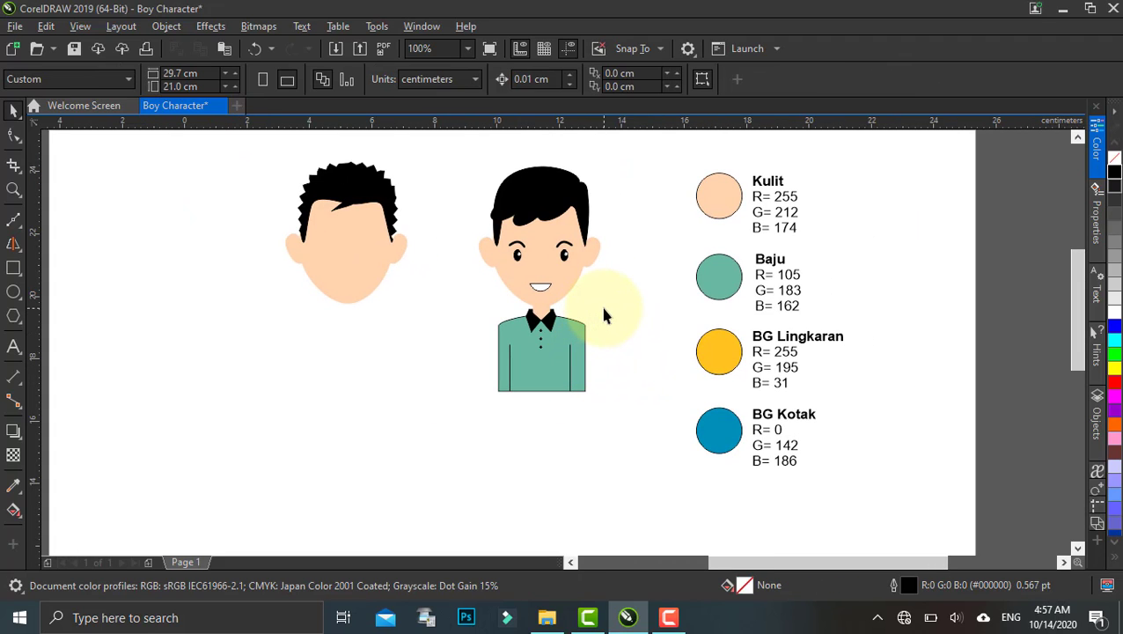
left_click_drag(600, 310, 572, 325)
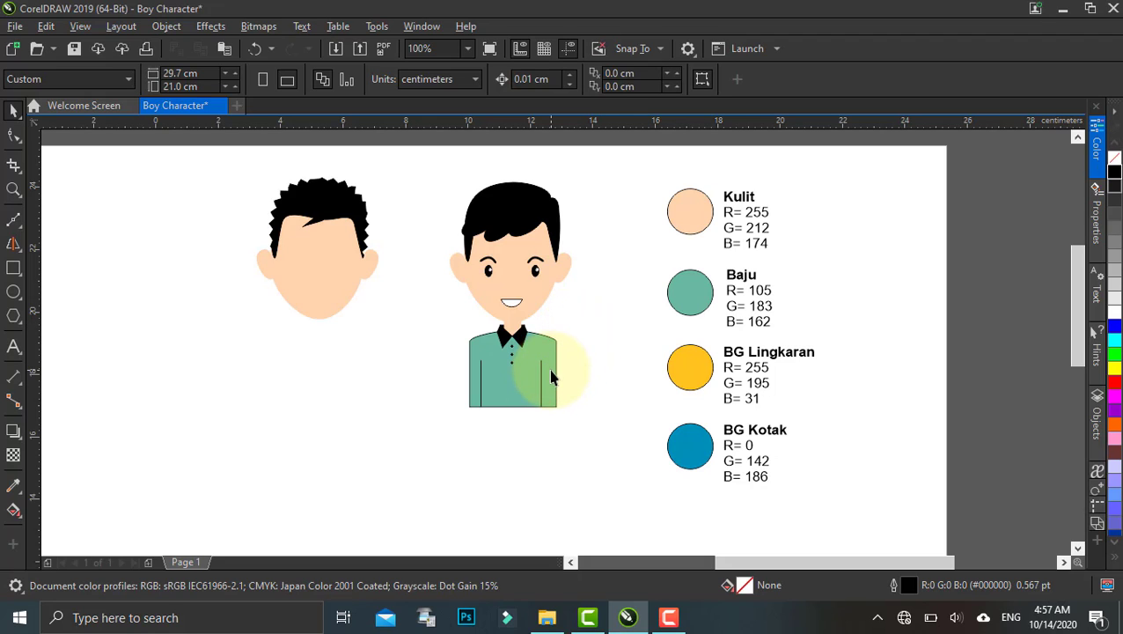
left_click(14, 347)
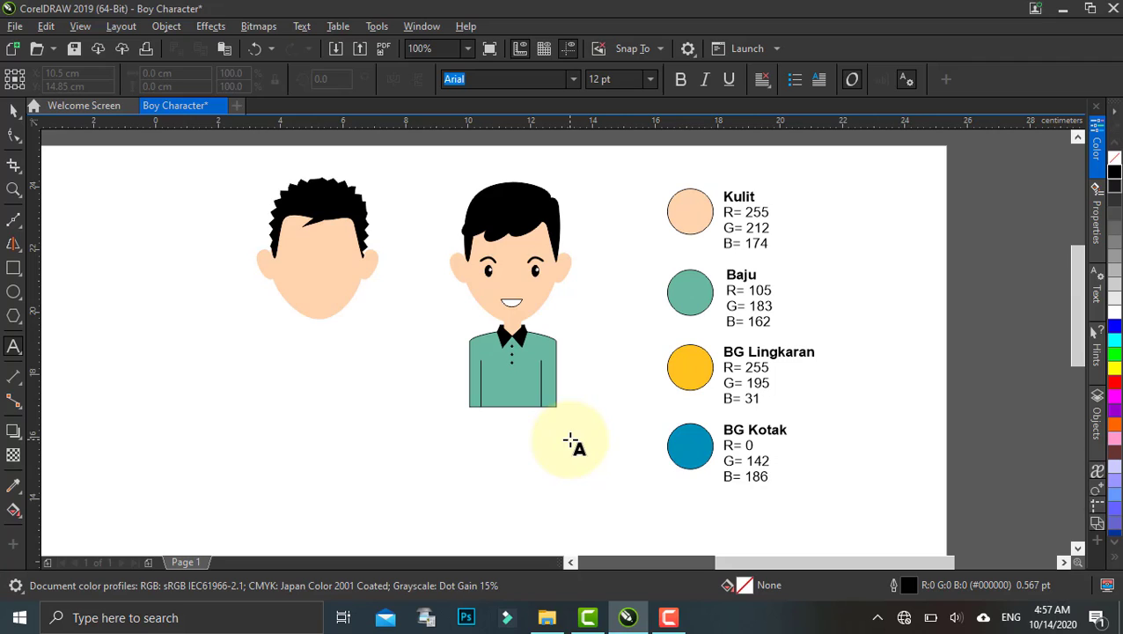
left_click(467, 441)
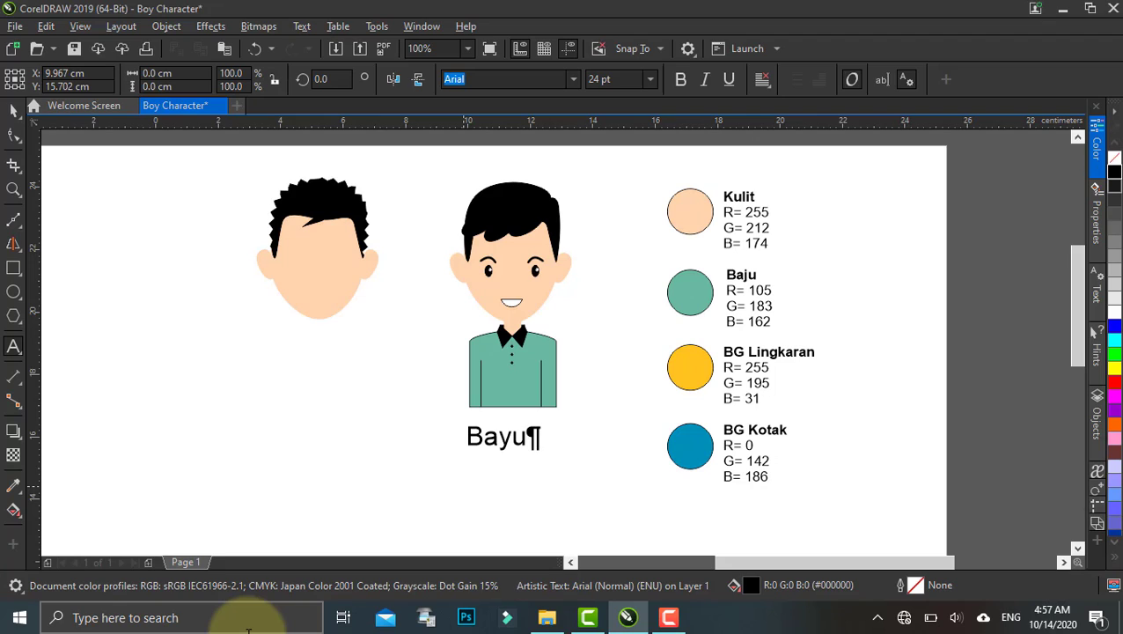
left_click(14, 110)
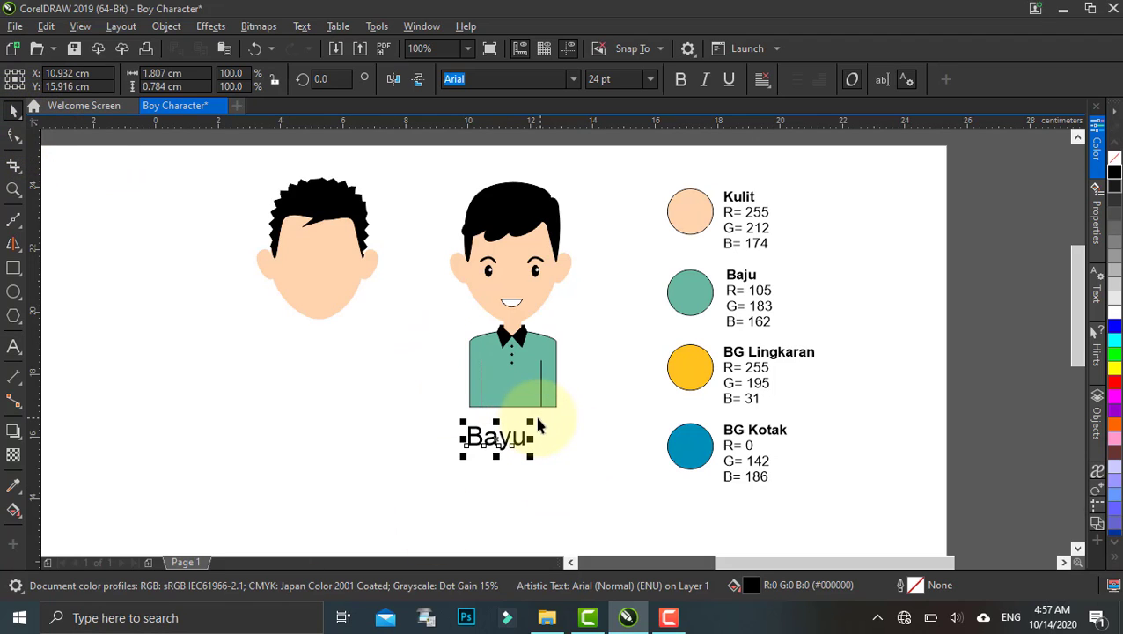
left_click_drag(533, 419, 570, 381)
Step: Change the font of the name text below the shirt to Bellico
left_click(449, 81)
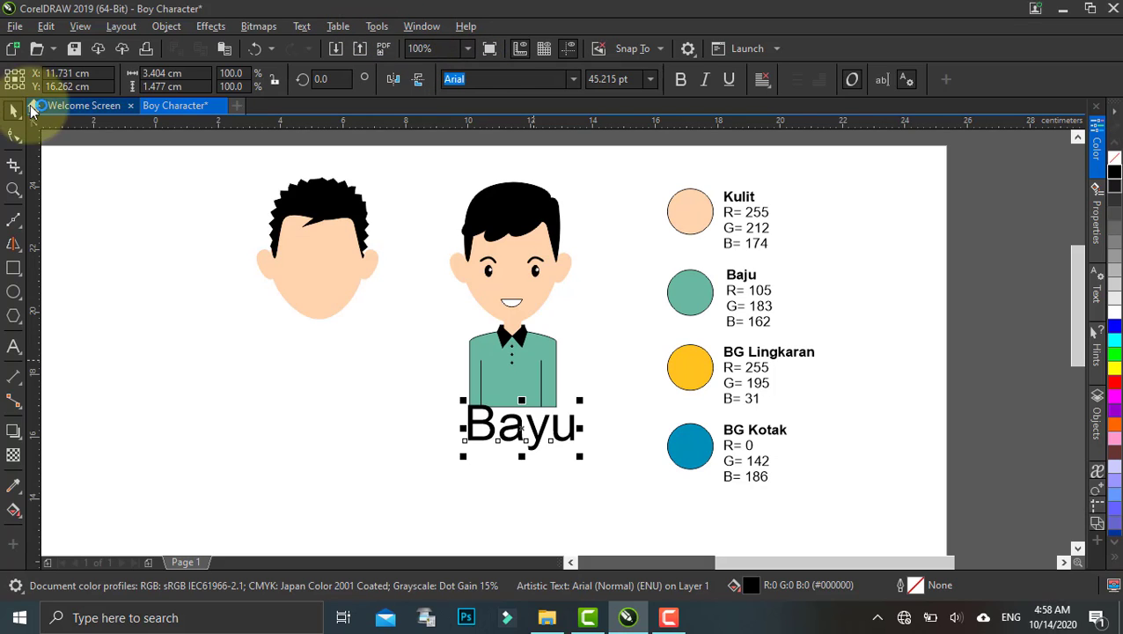
left_click_drag(432, 326, 366, 286)
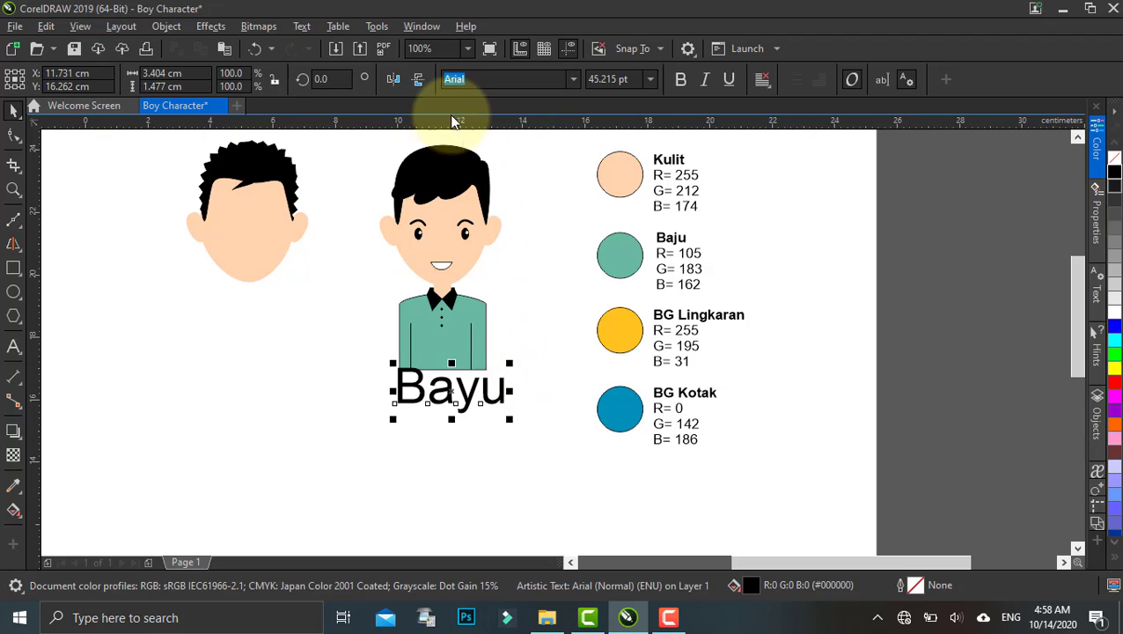
left_click(571, 79)
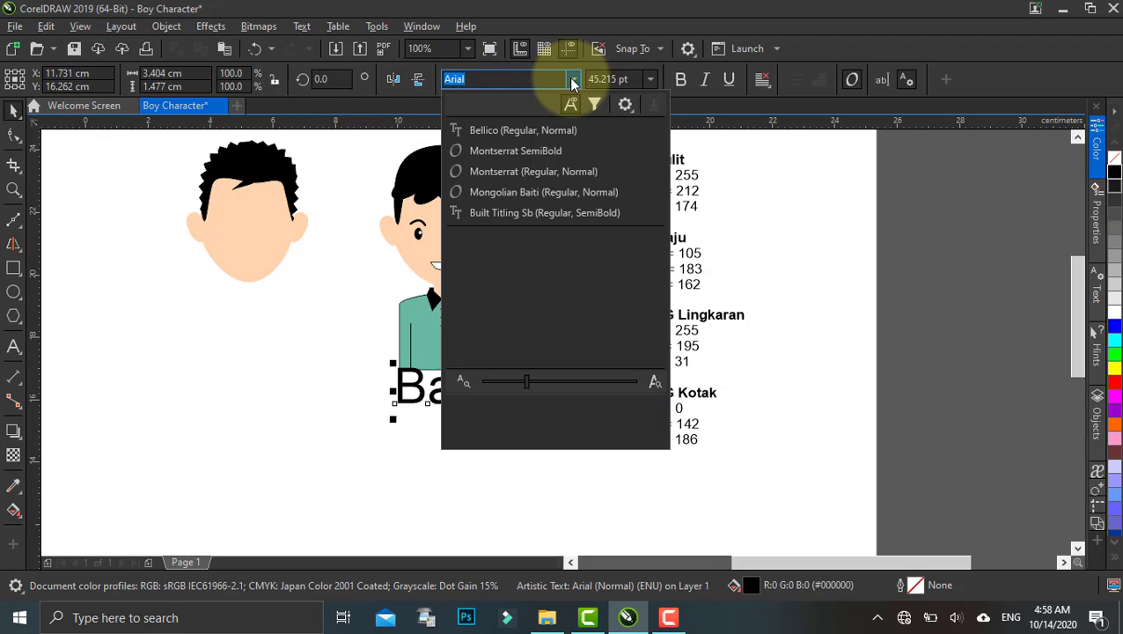
left_click(570, 80)
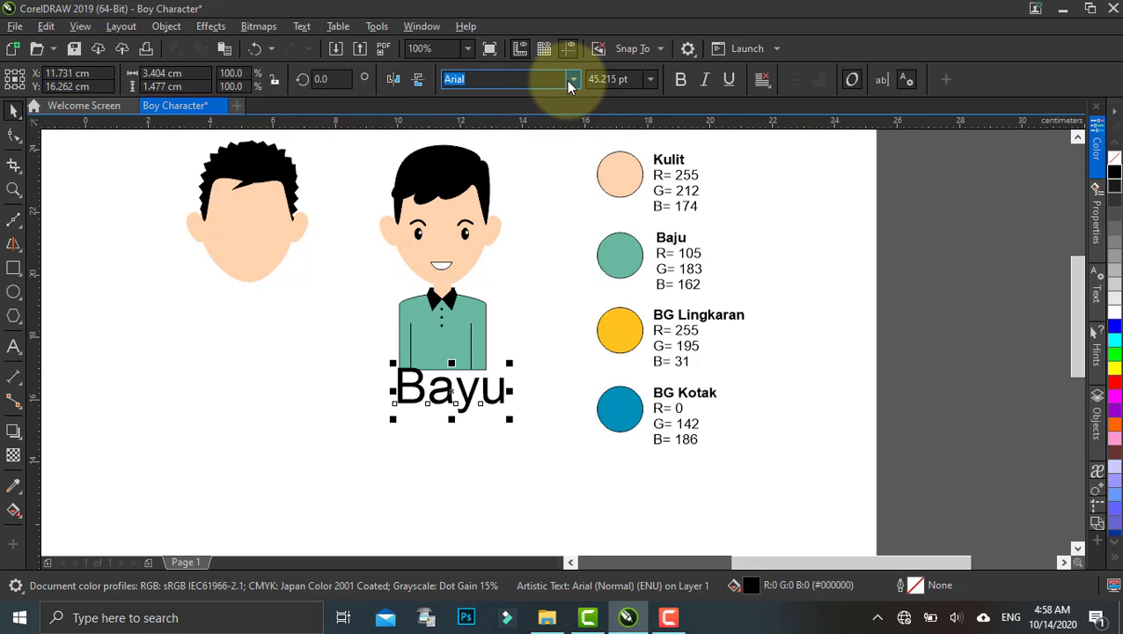
left_click(569, 81)
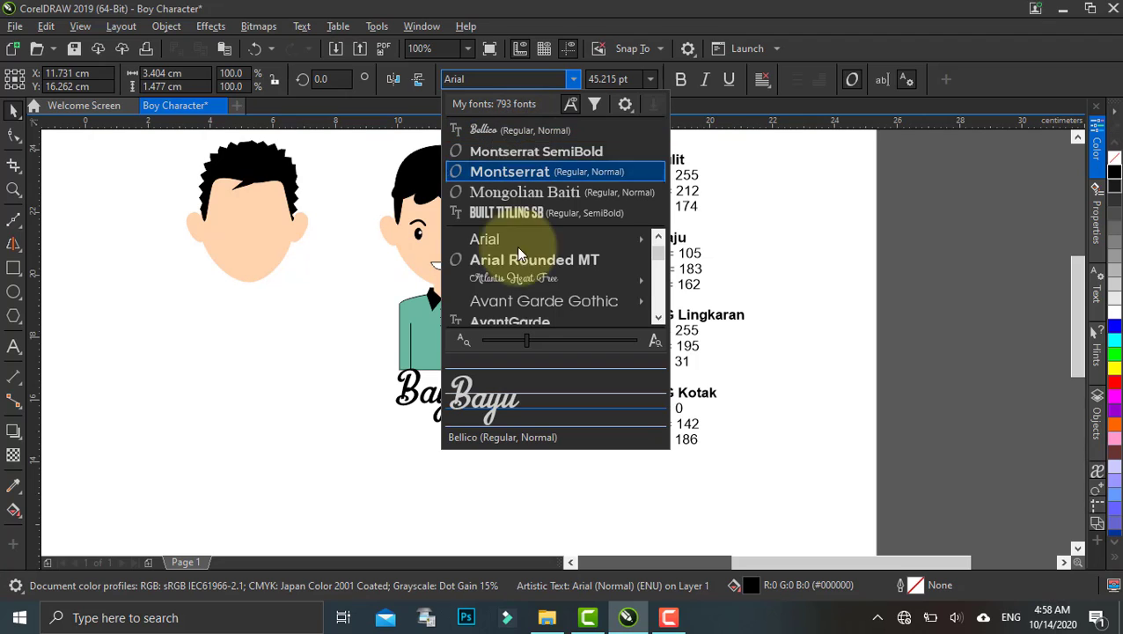
mouse_move(519, 280)
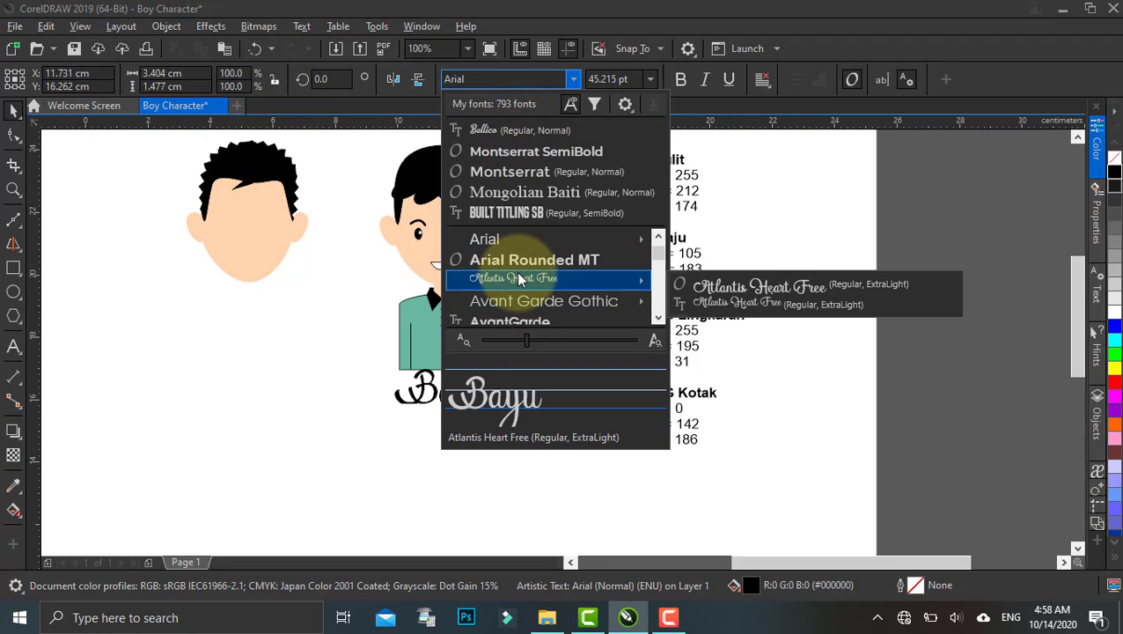
left_click(486, 129)
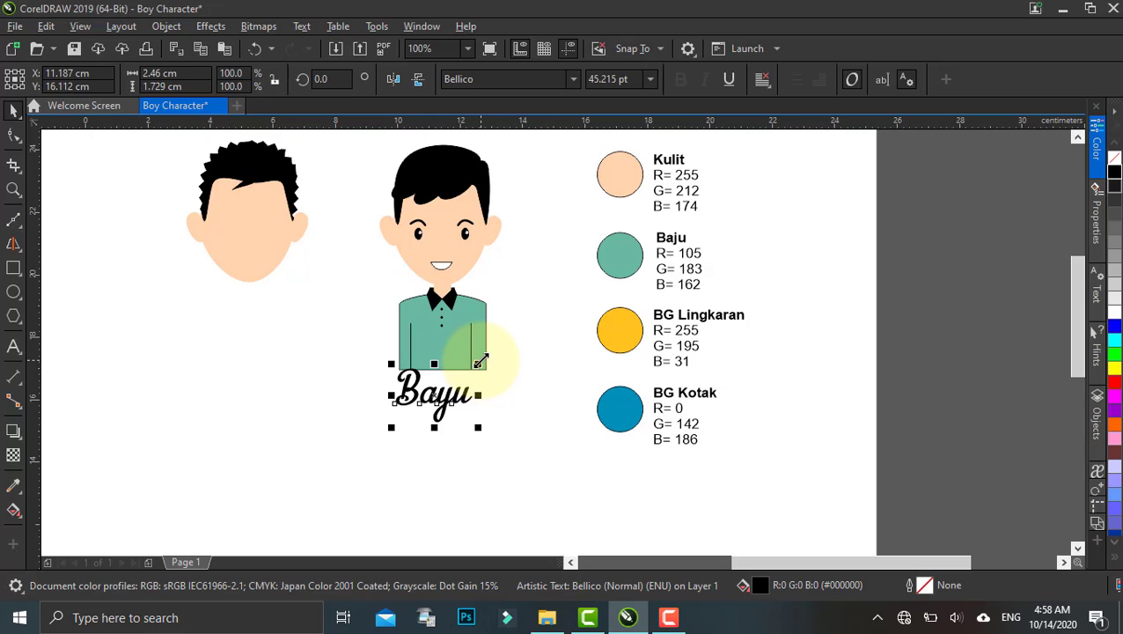
Step: Enlarge the name text over the shirt's lower part to about 76.5 pt and skew it upward to the right by about 8.8°
left_click_drag(480, 363, 540, 318)
mouse_move(499, 383)
left_mouse_down()
mouse_move(483, 377)
mouse_move(479, 390)
left_mouse_up()
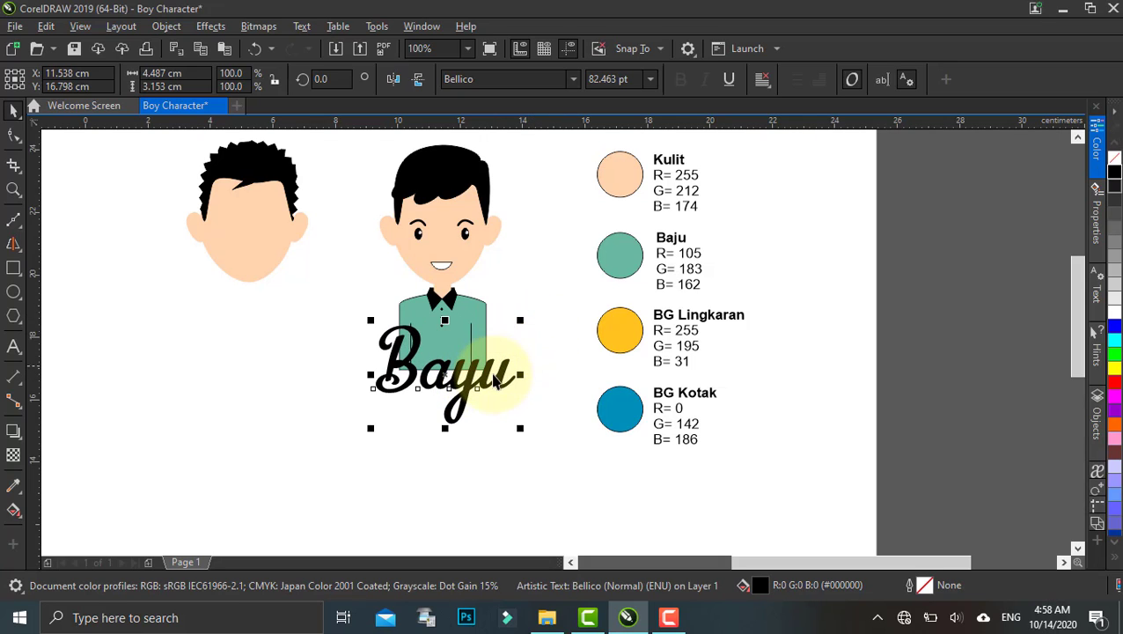
left_click(493, 383)
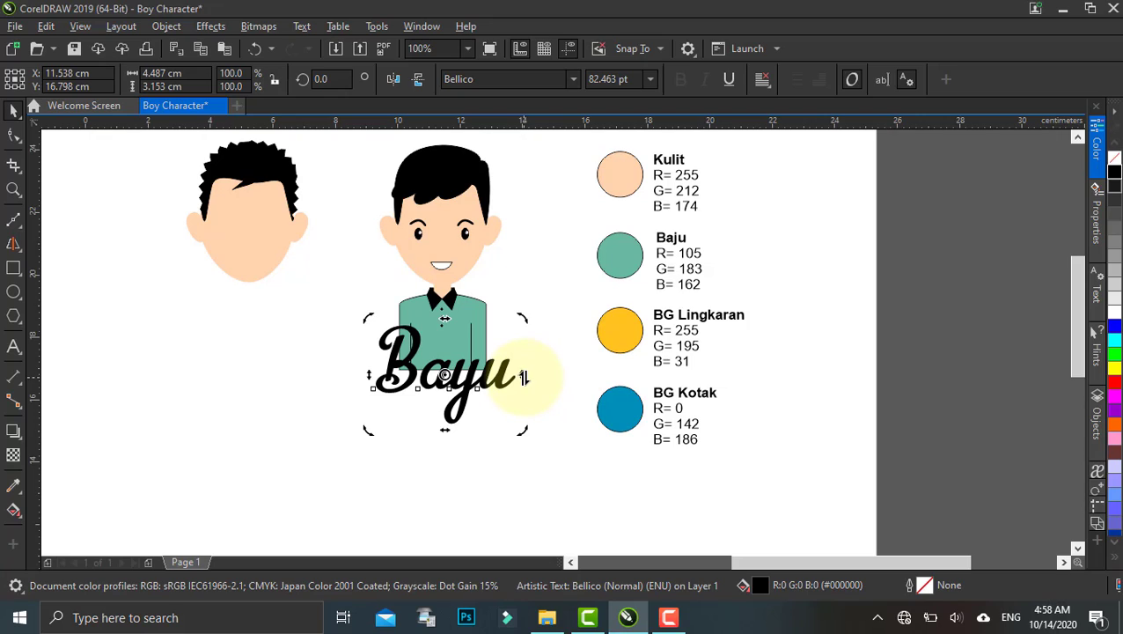
left_click_drag(522, 375, 522, 353)
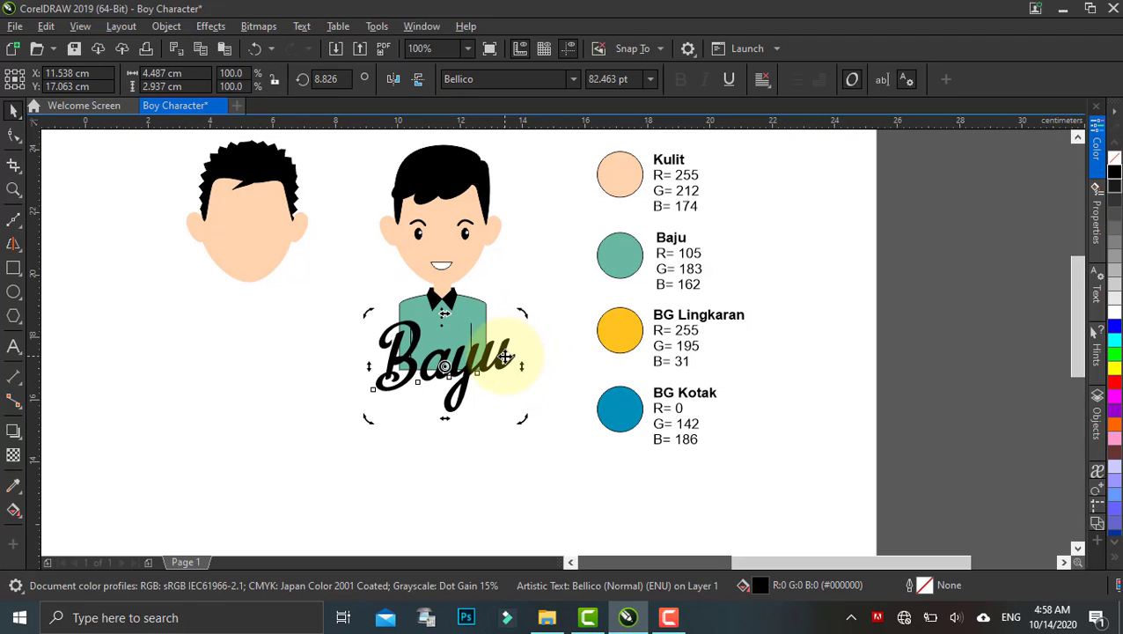
left_click(506, 357)
left_click_drag(521, 315, 517, 324)
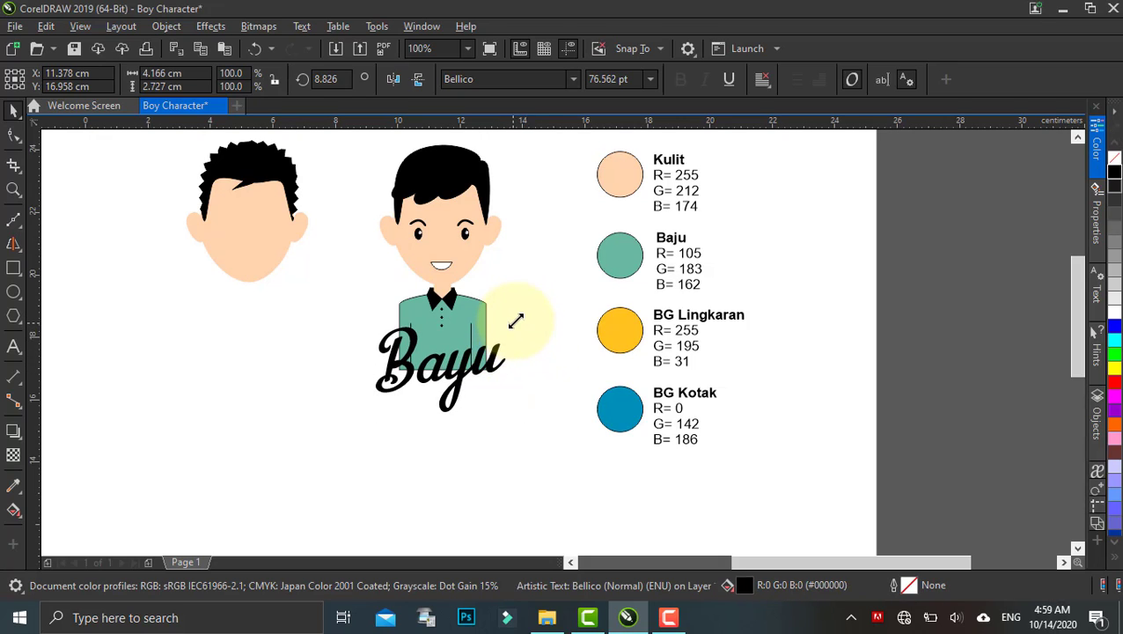
left_click_drag(513, 324, 510, 324)
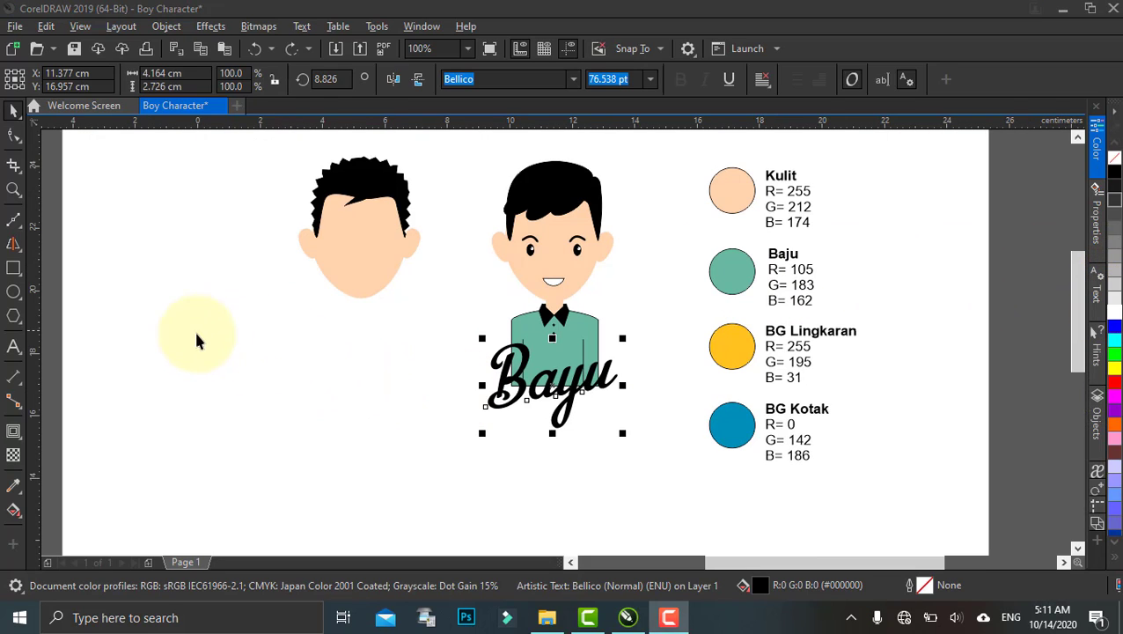
Step: Apply a one-step outside contour of 0.342 cm to the name text with a red fill of C 0, M 100, Y 100, K 0
left_click(13, 431)
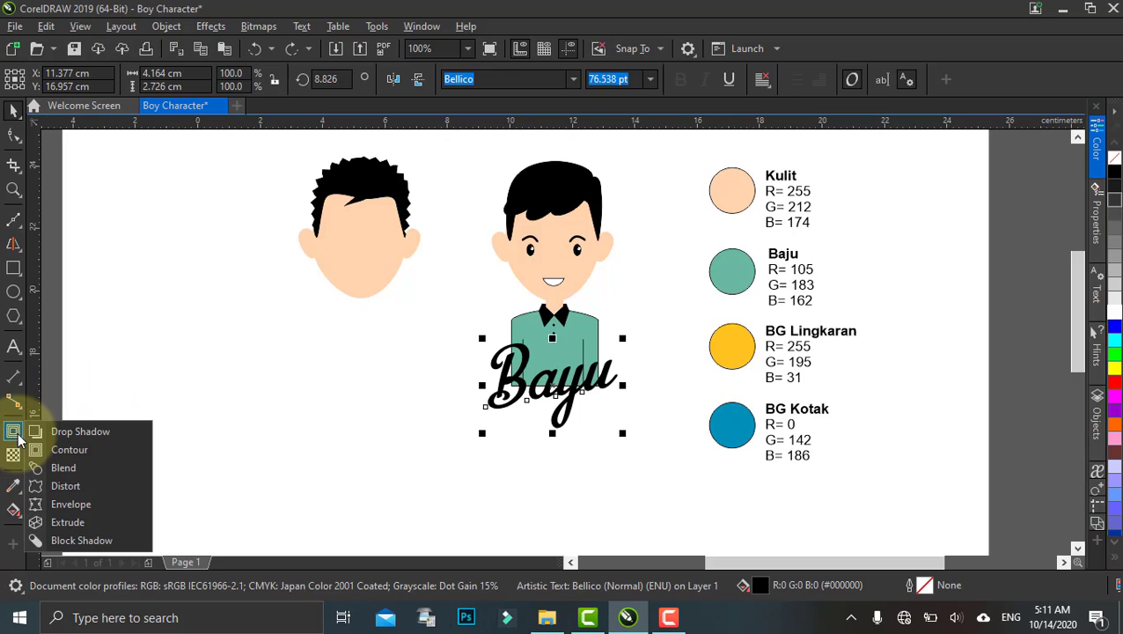
left_click(79, 450)
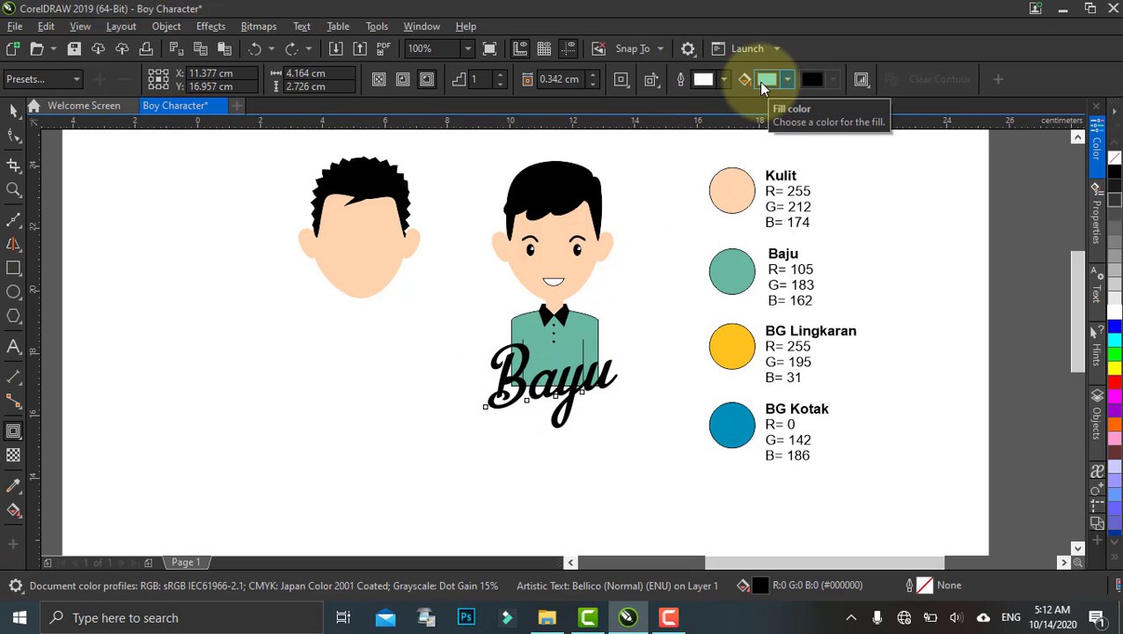
left_click(789, 82)
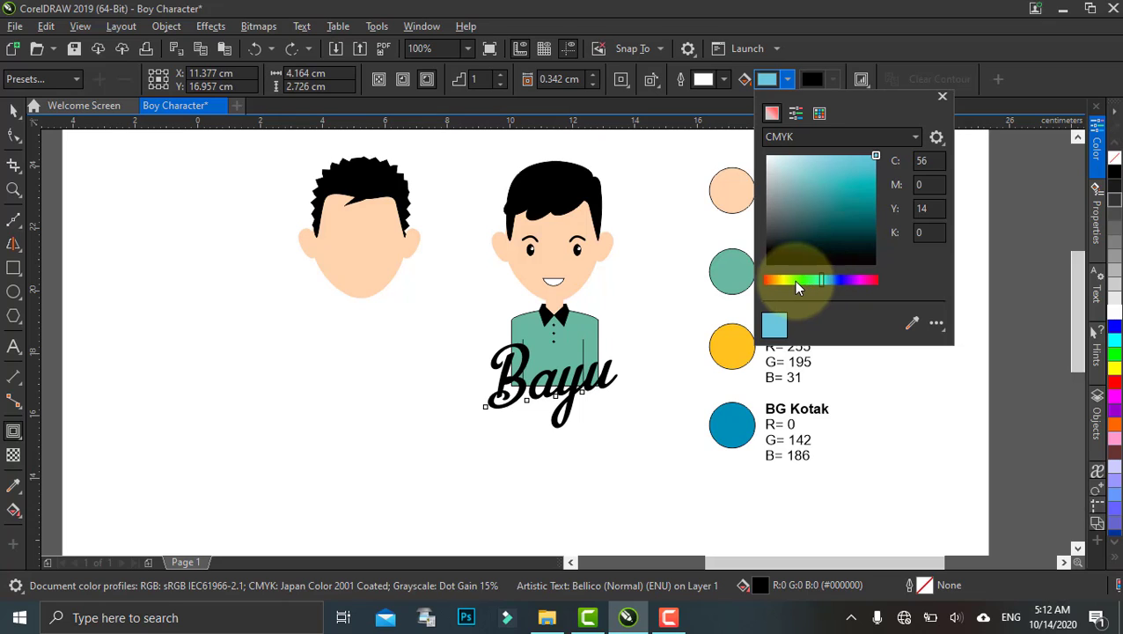
left_click(765, 280)
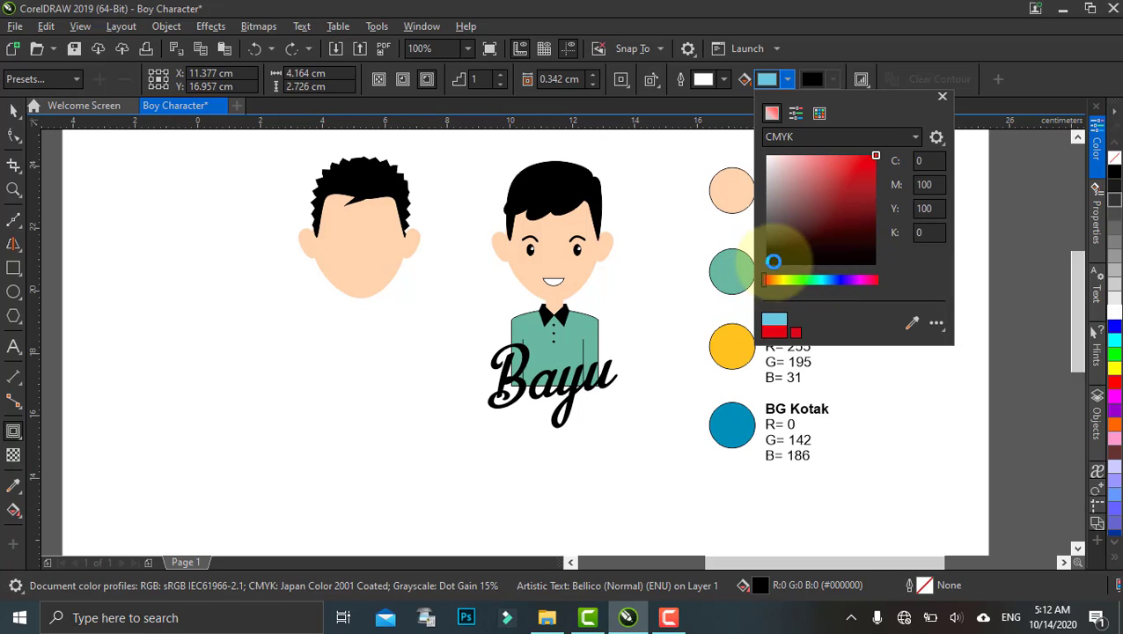
left_click(943, 96)
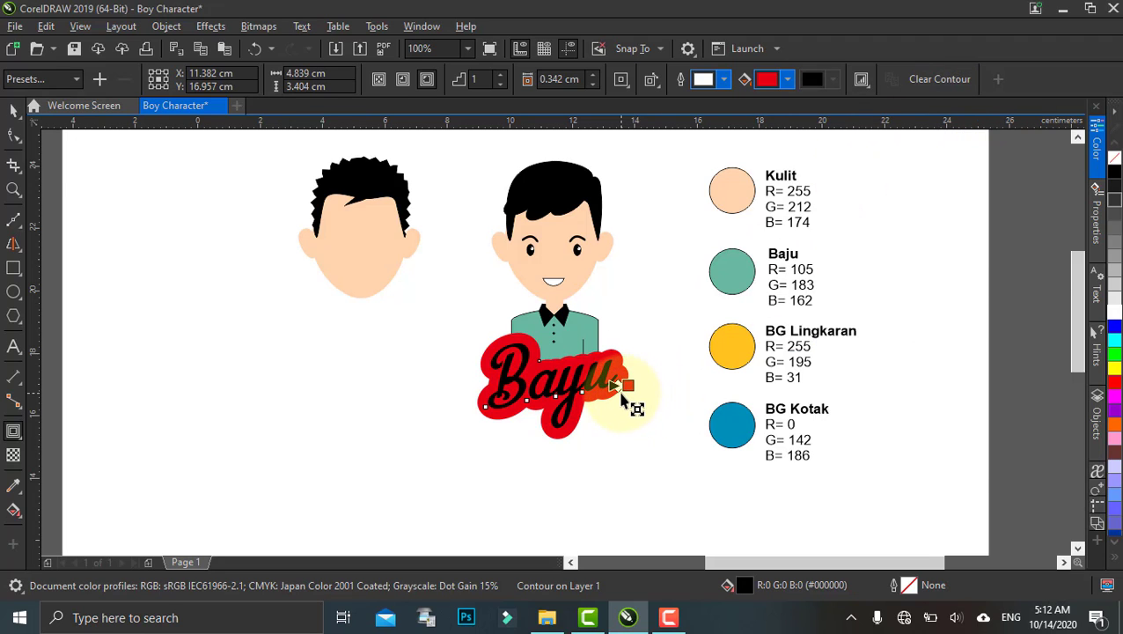
Step: Reduce the contour offset around the name text to about 0.079 cm
scroll(629, 398, "up", 2)
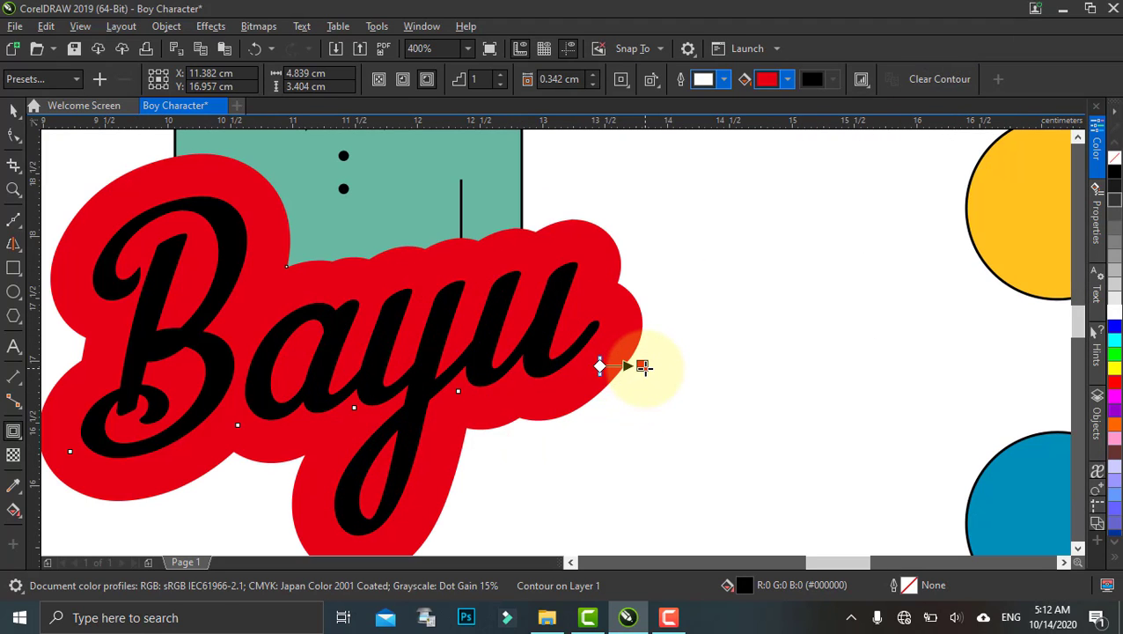
left_click_drag(641, 366, 614, 368)
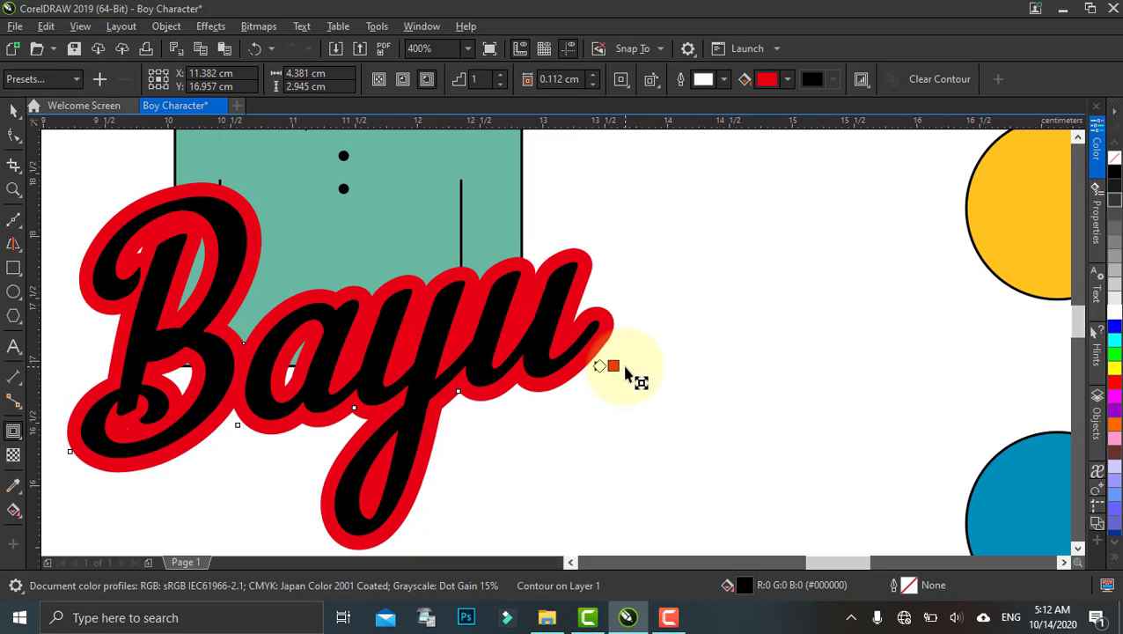
left_click_drag(614, 368, 610, 370)
scroll(621, 374, "down", 1)
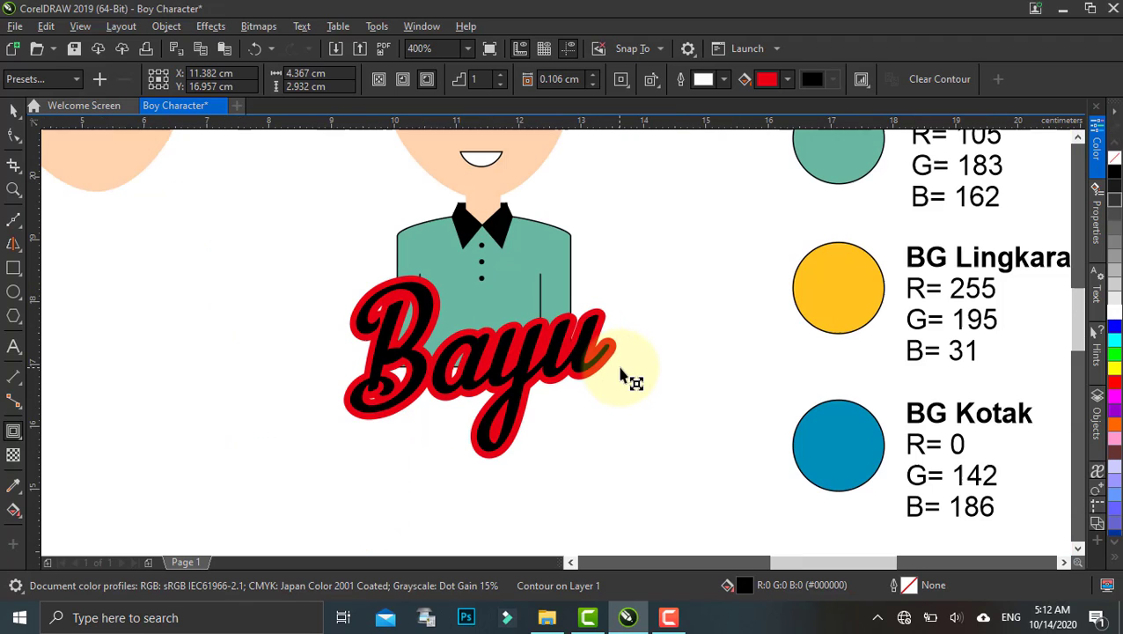
scroll(616, 368, "up", 1)
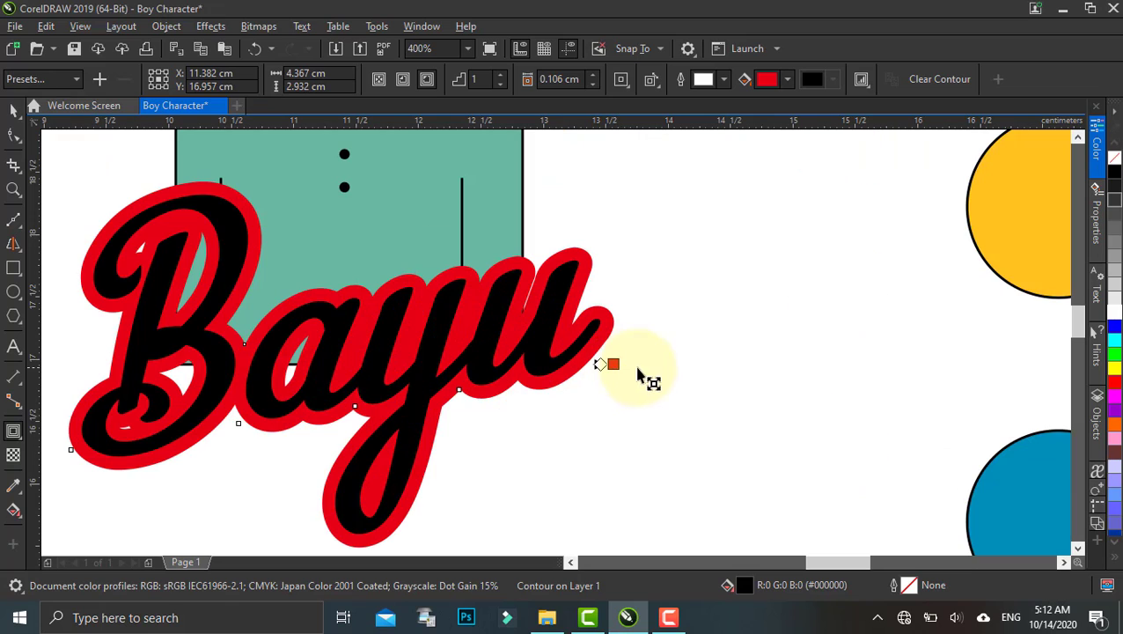
left_click_drag(607, 364, 607, 365)
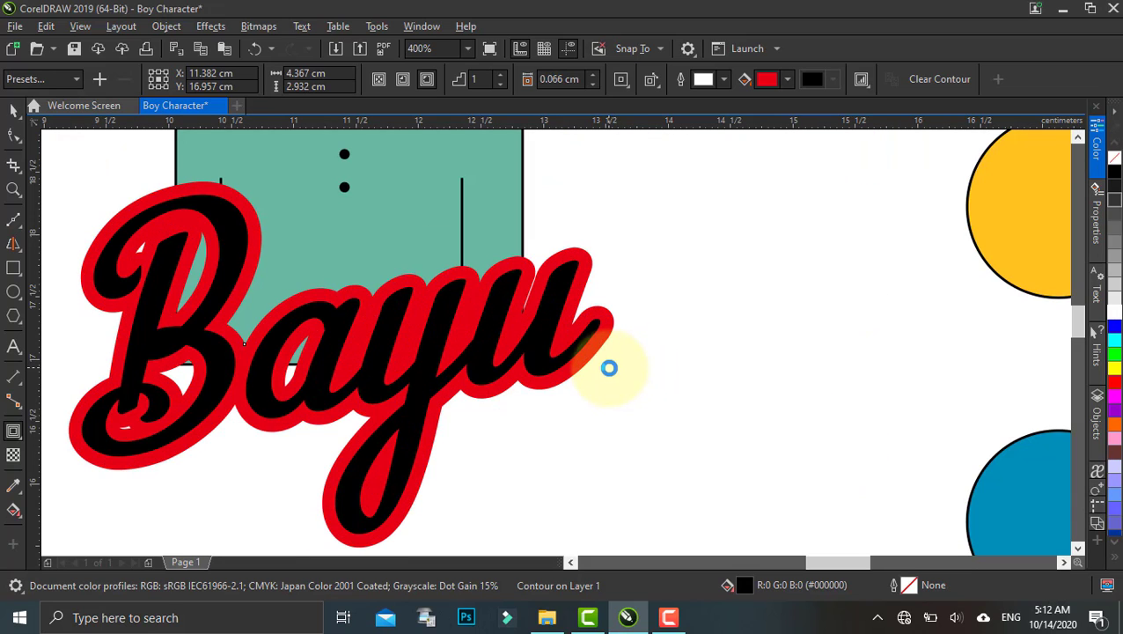
scroll(630, 379, "down", 1)
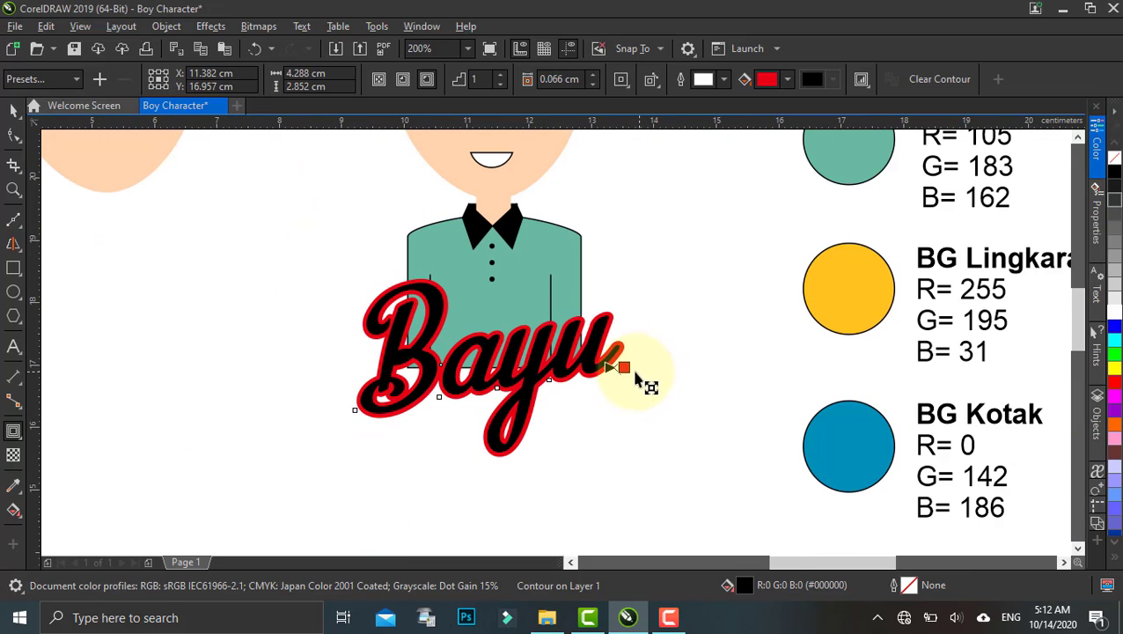
scroll(635, 374, "up", 1)
left_click_drag(622, 366, 626, 366)
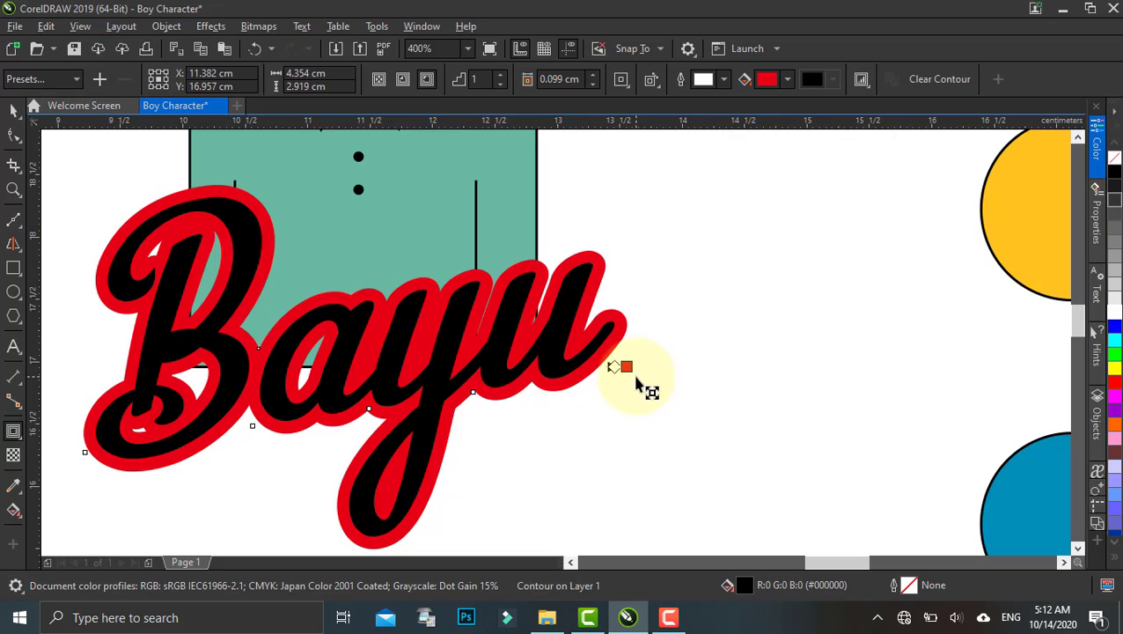
mouse_move(625, 366)
left_mouse_down()
mouse_move(639, 382)
mouse_move(623, 366)
left_mouse_up()
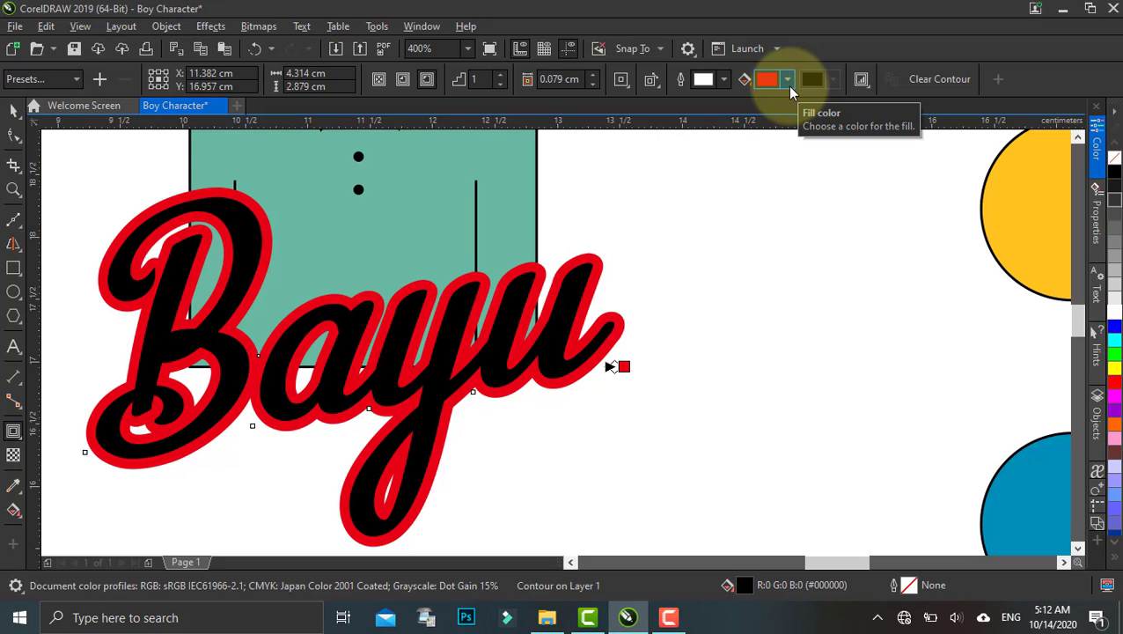
Step: Fill the name text with white and set its contour fill to black (C 93, M 88, Y 89, K 80)
left_click(1114, 319)
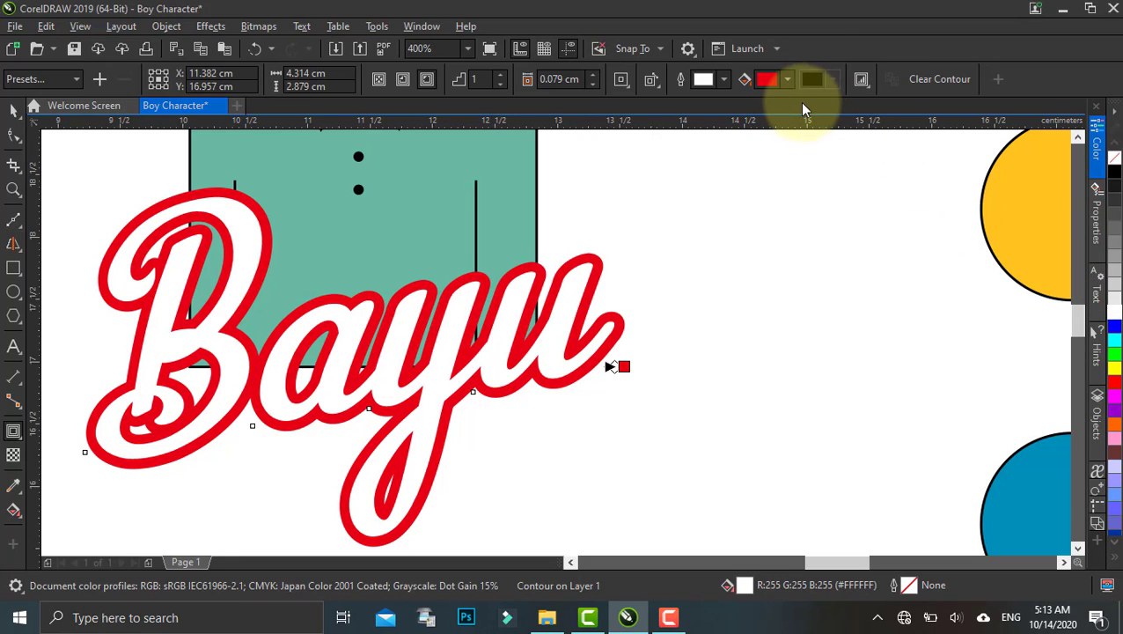
left_click(787, 81)
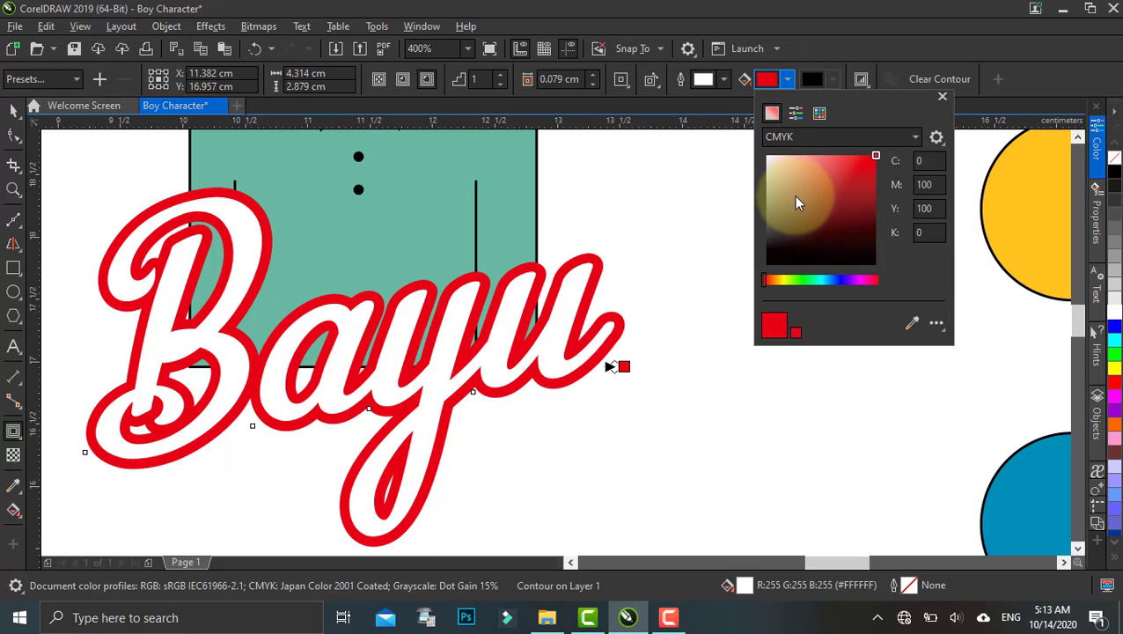
mouse_move(801, 213)
left_mouse_down()
mouse_move(773, 275)
mouse_move(884, 275)
mouse_move(883, 262)
left_mouse_up()
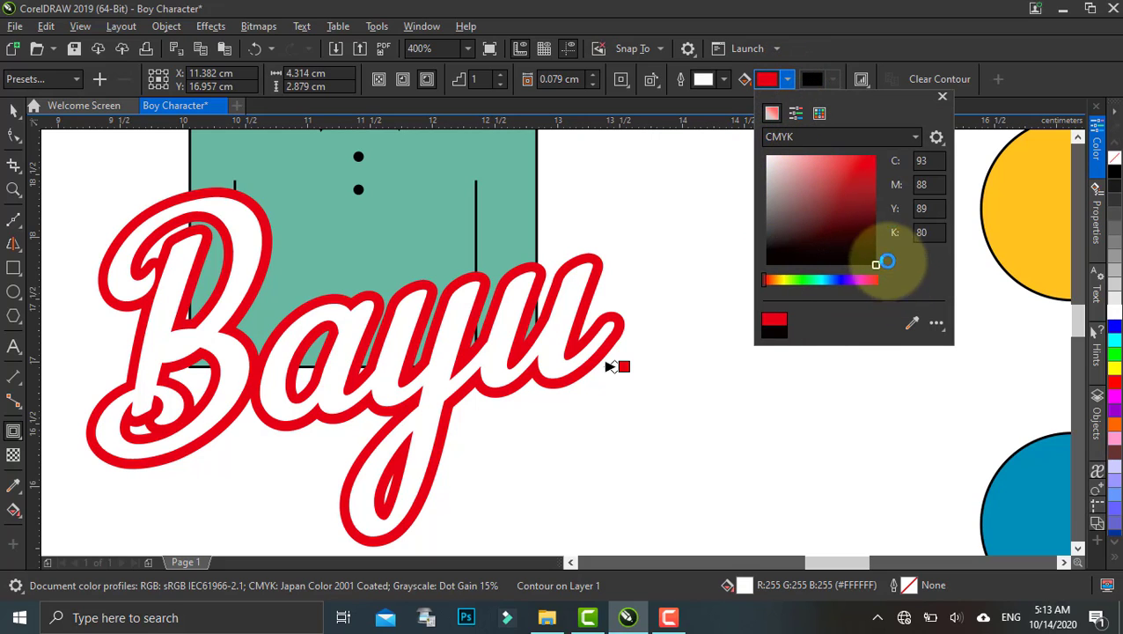
left_click(942, 97)
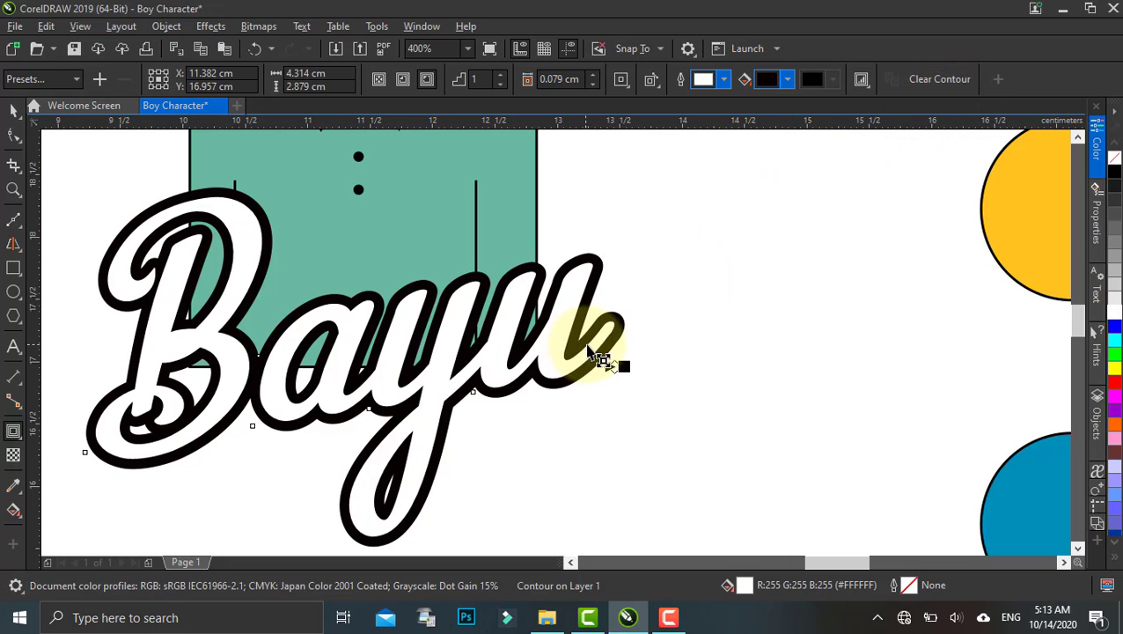
Step: Widen the black contour around the name text to an offset of about 0.096 cm
scroll(599, 357, "down", 2)
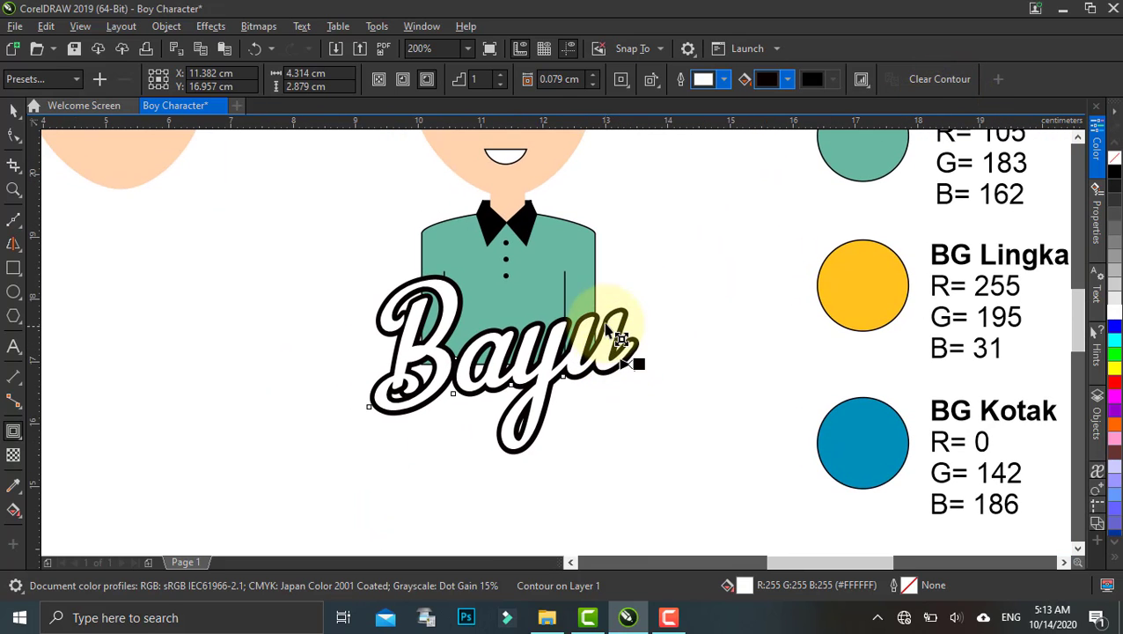
scroll(616, 356, "down", 2)
left_click_drag(620, 348, 609, 376)
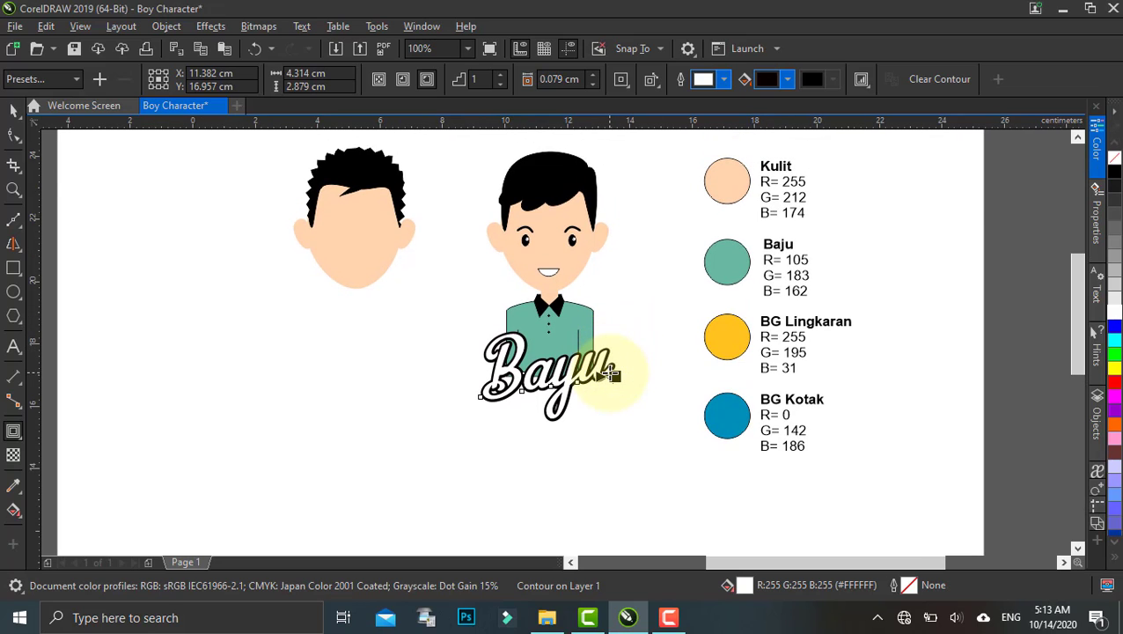
scroll(610, 374, "up", 3)
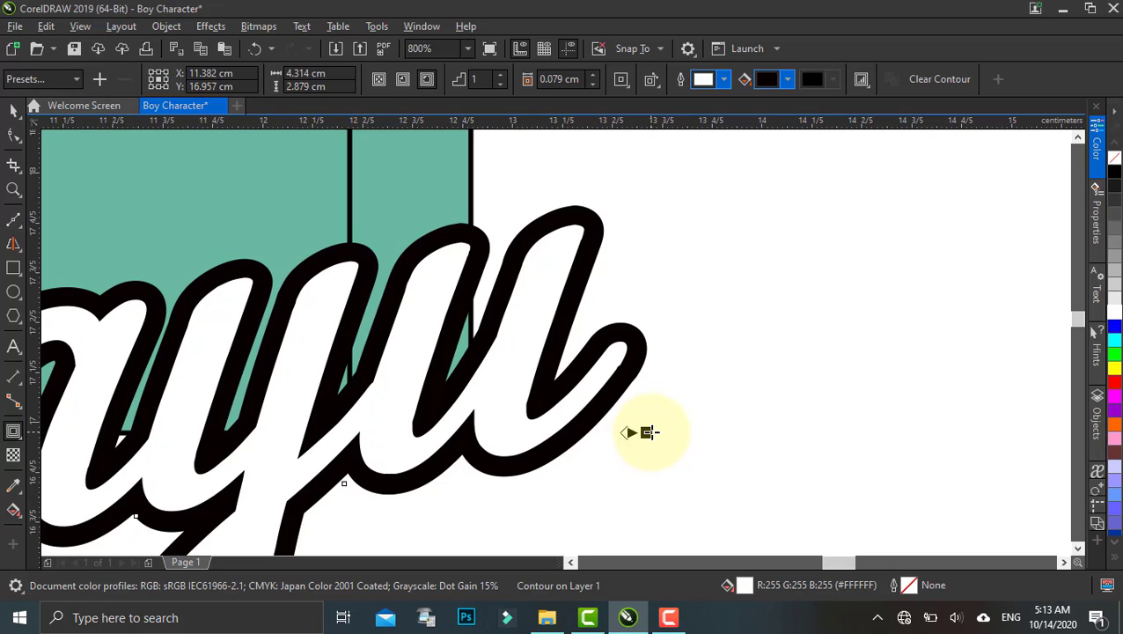
left_click_drag(649, 433, 653, 434)
scroll(652, 439, "down", 2)
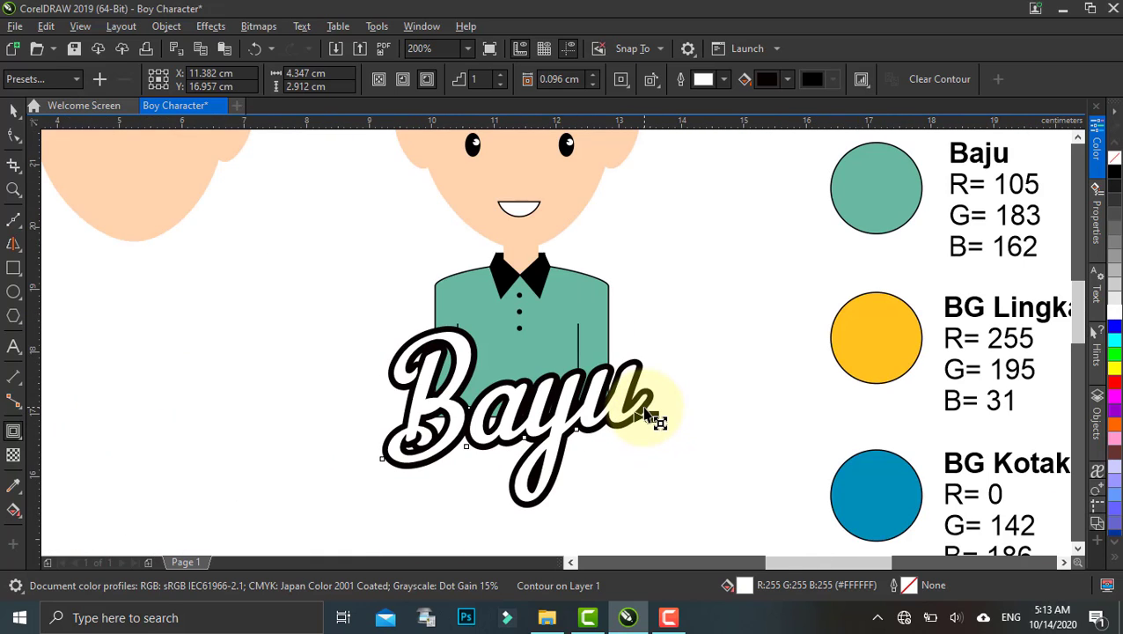
scroll(643, 361, "down", 2)
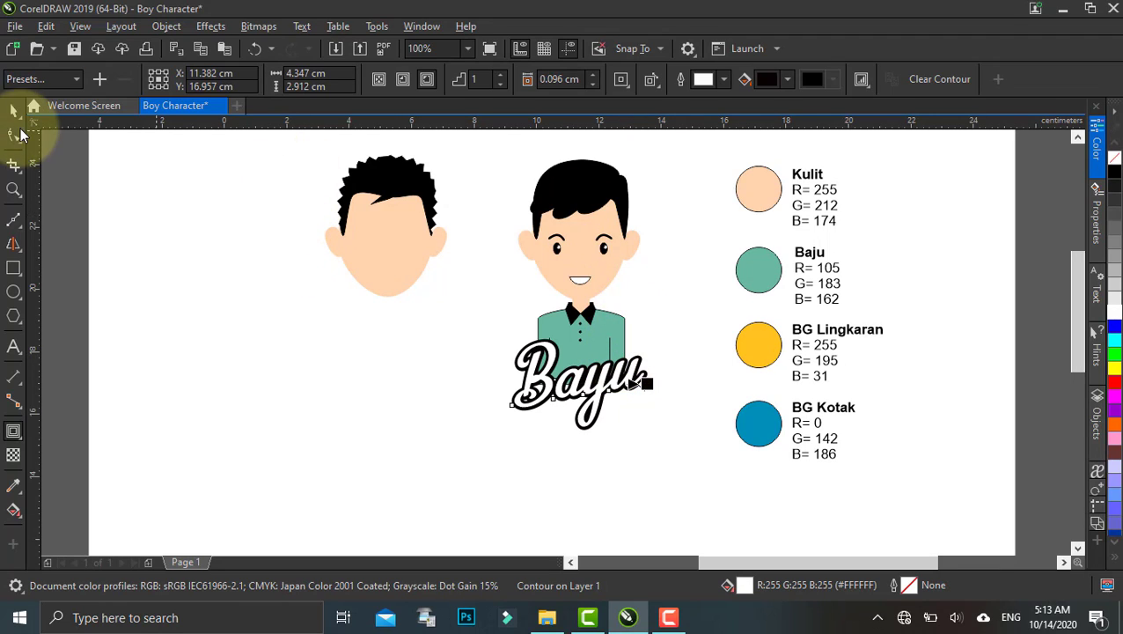
Step: Draw a circle about 5.4 cm in diameter in the empty page area below the two heads
left_click(15, 292)
left_click(65, 292)
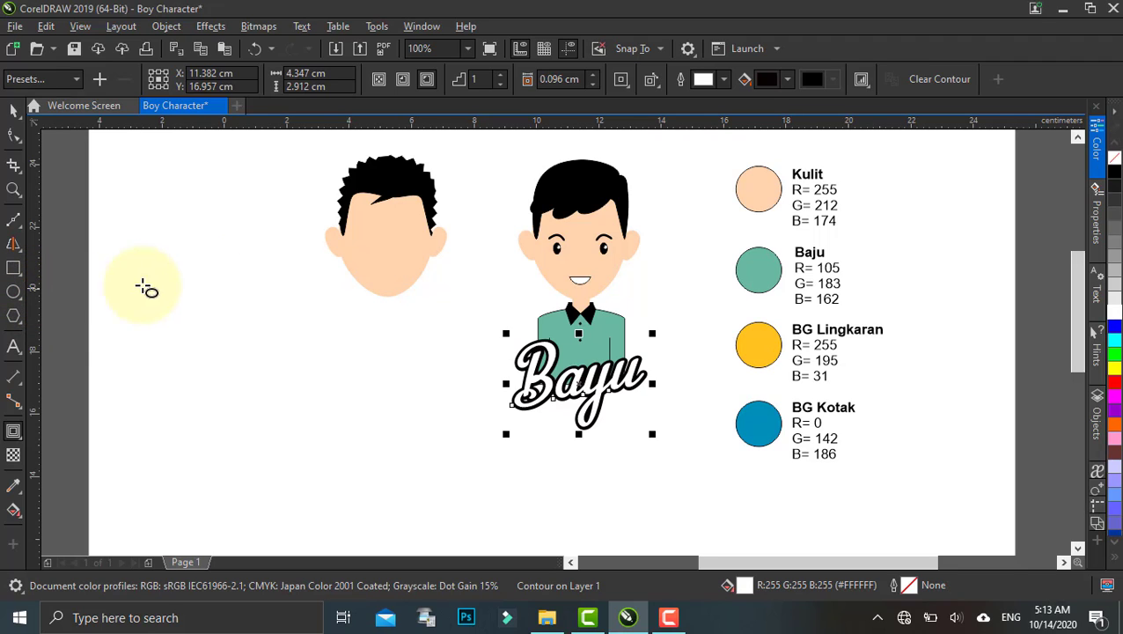
scroll(313, 276, "down", 4)
left_click_drag(368, 304, 364, 306)
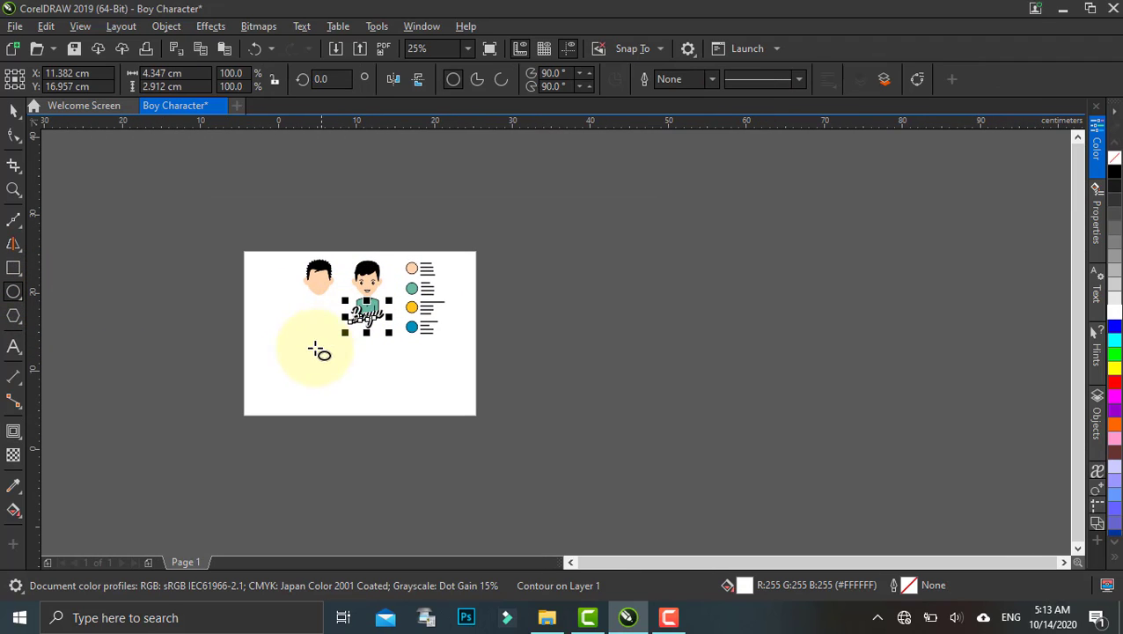
left_click_drag(308, 347, 352, 390)
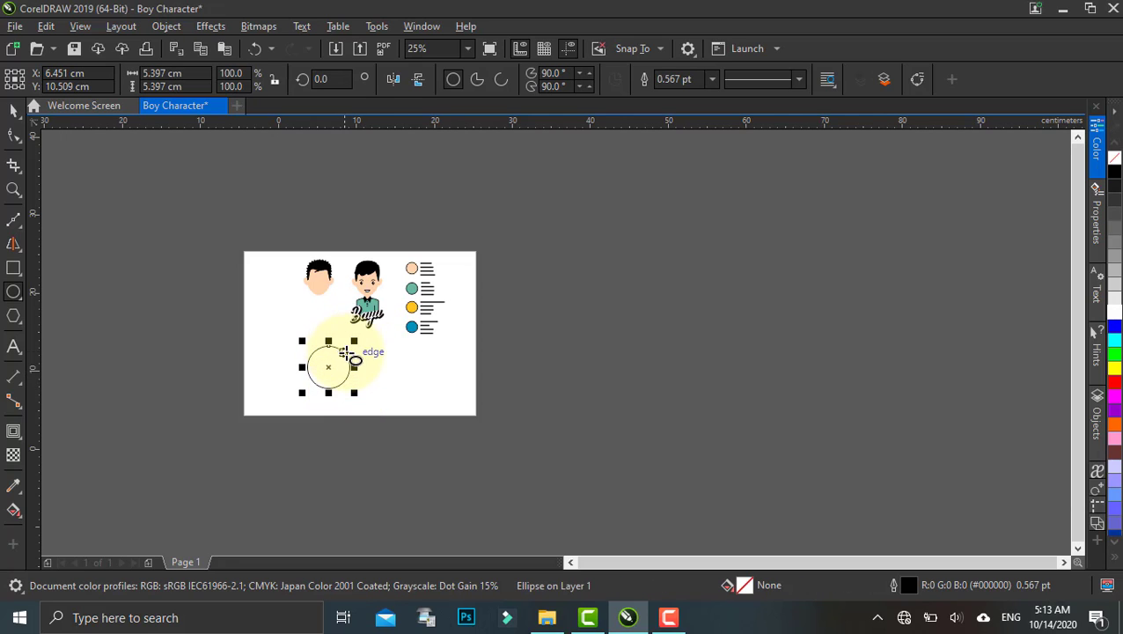
Step: Fill the new circle with the yellow sampled from the BG Lingkaran swatch and remove its outline
left_click(13, 485)
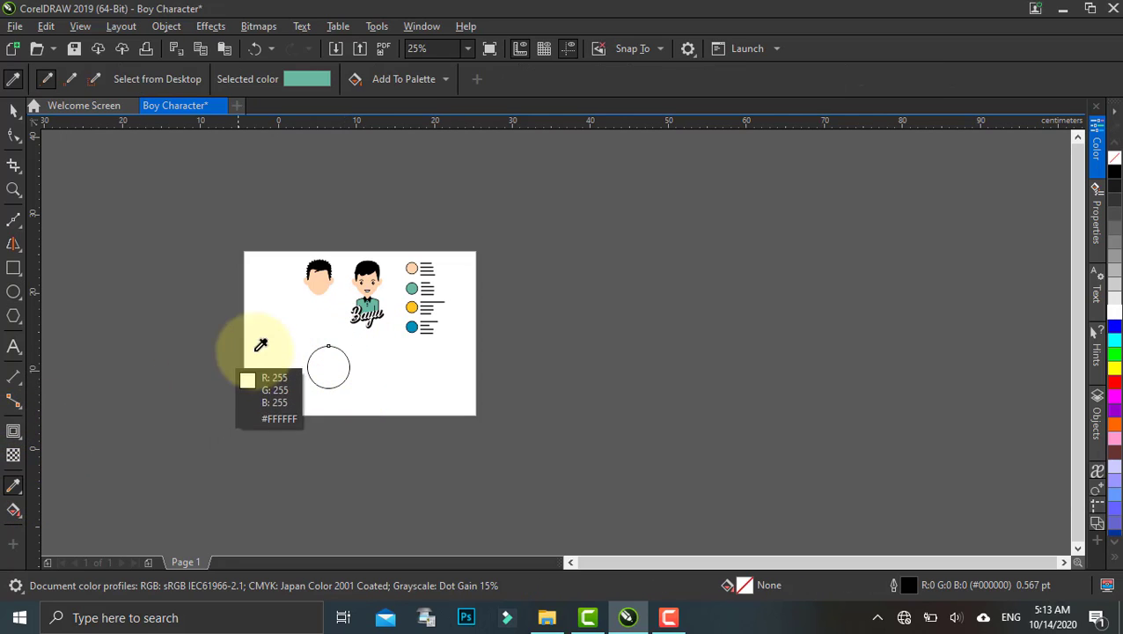
scroll(410, 304, "up", 2)
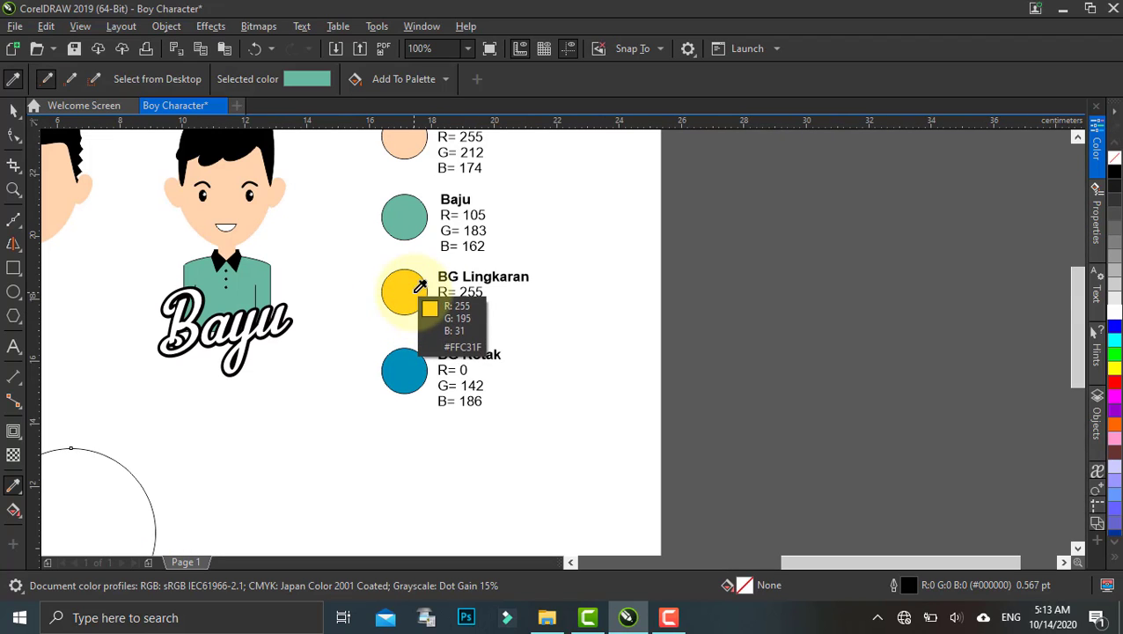
left_click(402, 293)
scroll(387, 308, "down", 3)
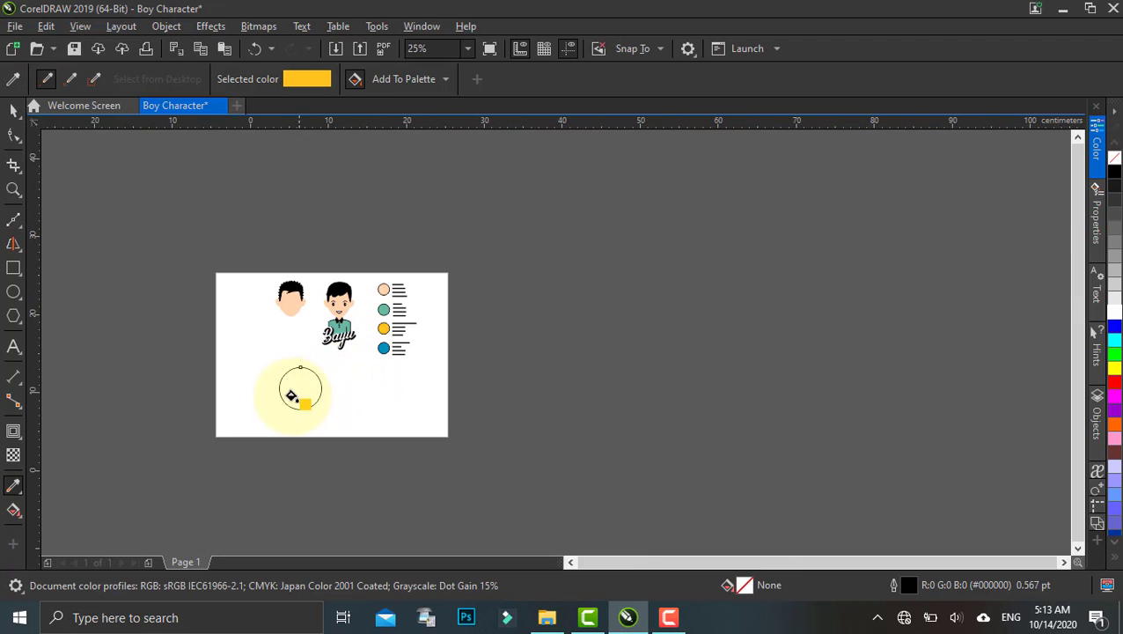
left_click(298, 388)
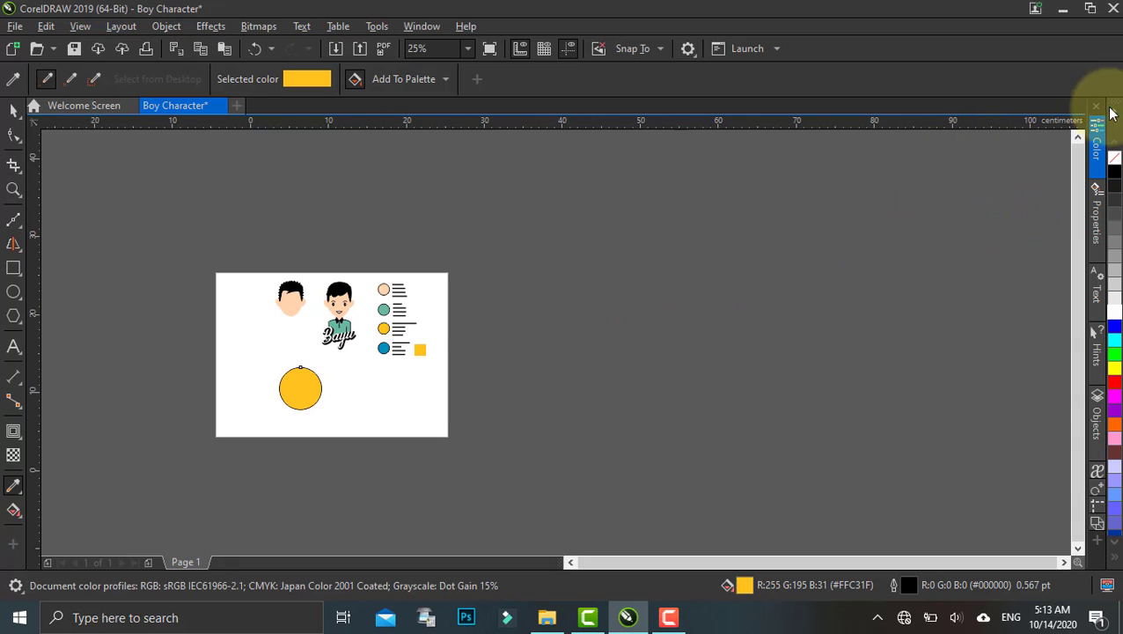
right_click(1115, 161)
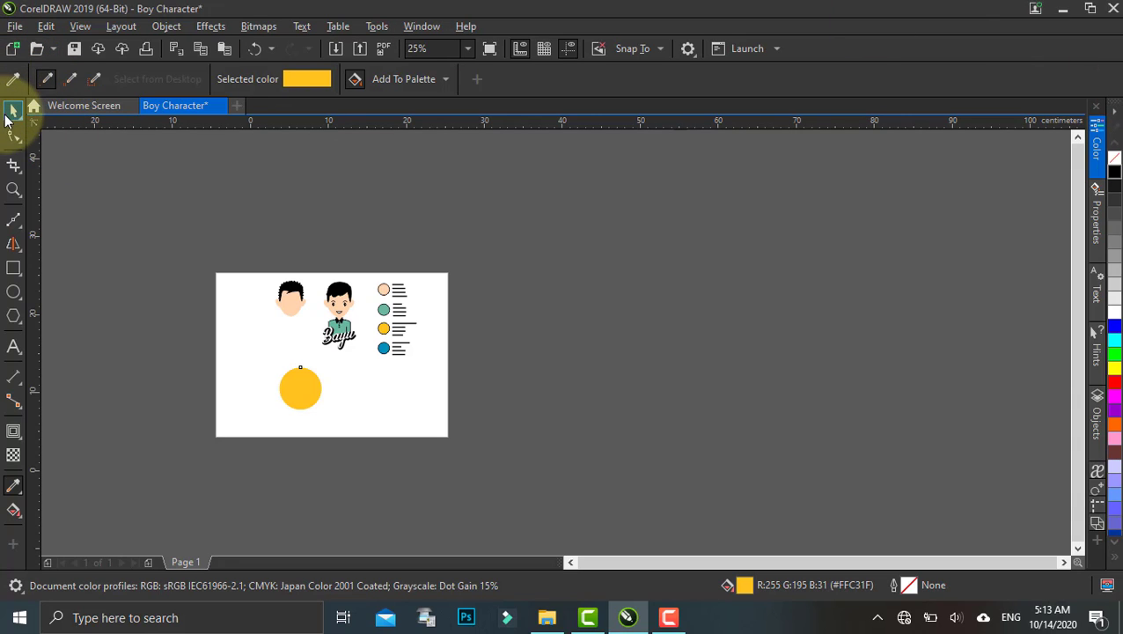
Step: Place the yellow circle over the boy character and enlarge it to about 6.2 cm in diameter
left_click(12, 112)
scroll(311, 342, "up", 1)
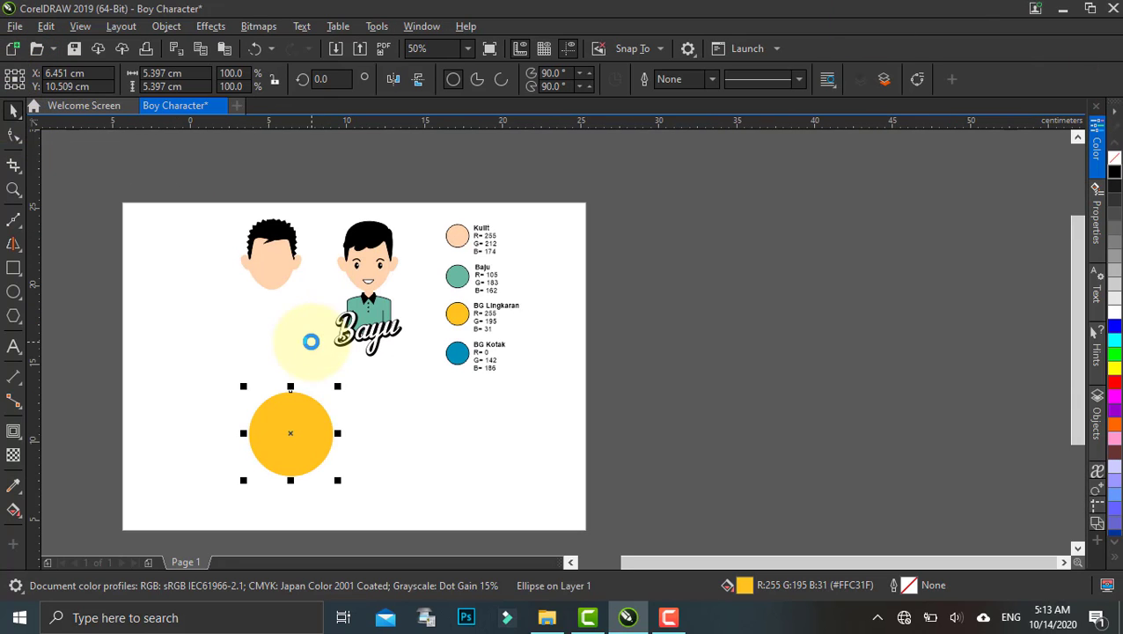
left_click_drag(301, 434, 425, 348)
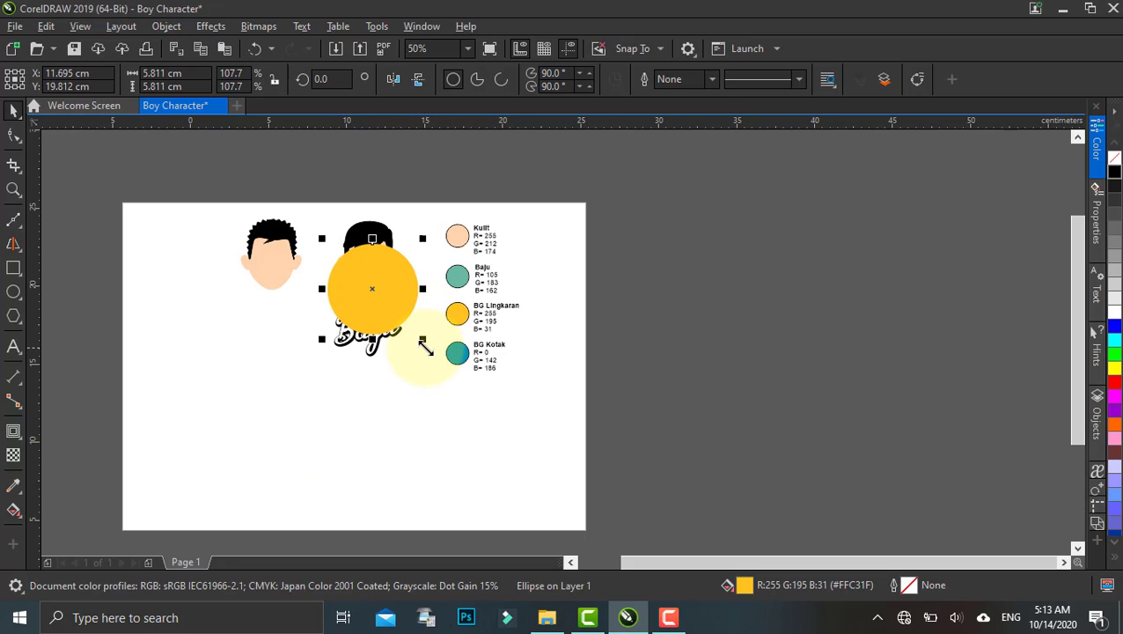
left_click_drag(390, 289, 390, 298)
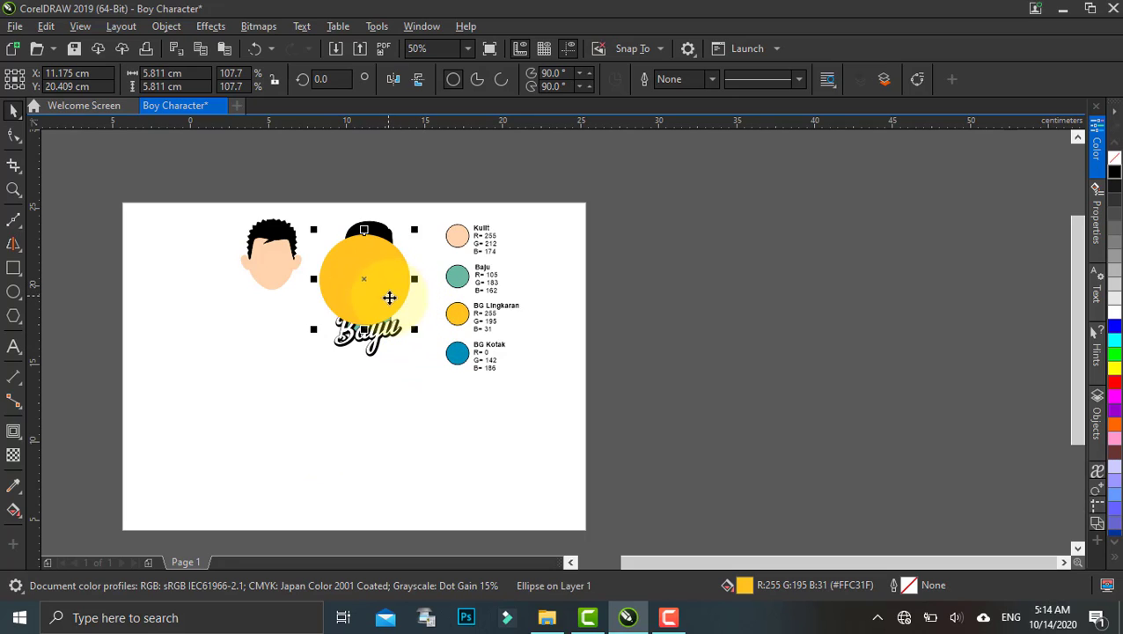
left_click_drag(412, 338, 411, 332)
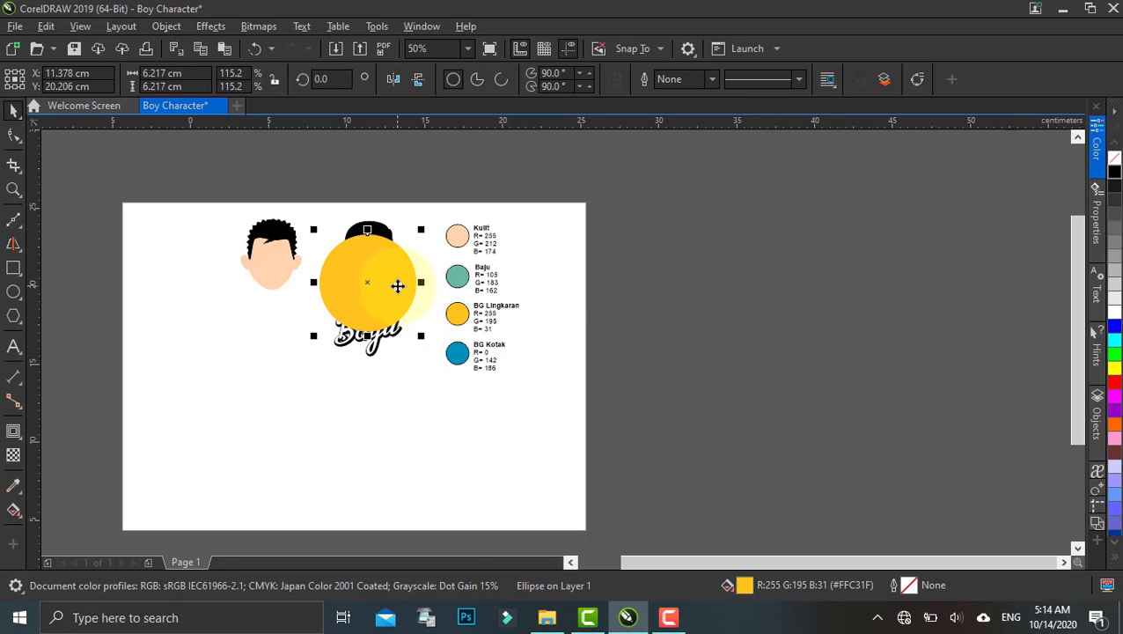
Step: Send the yellow circle to the back of the layer, behind the boy character
right_click(398, 286)
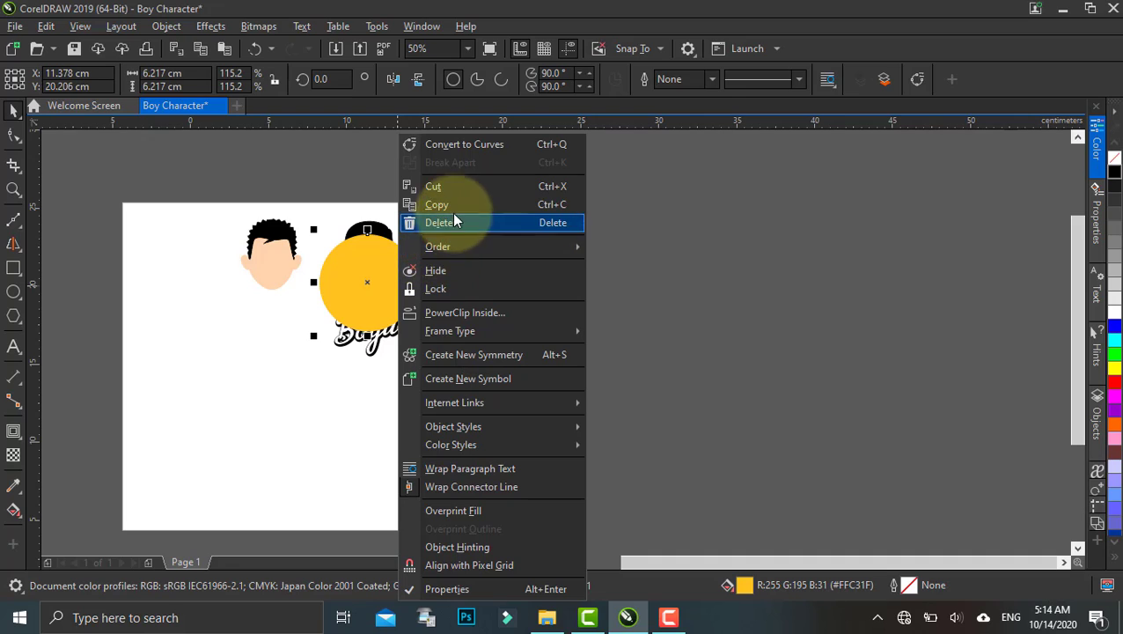
mouse_move(456, 250)
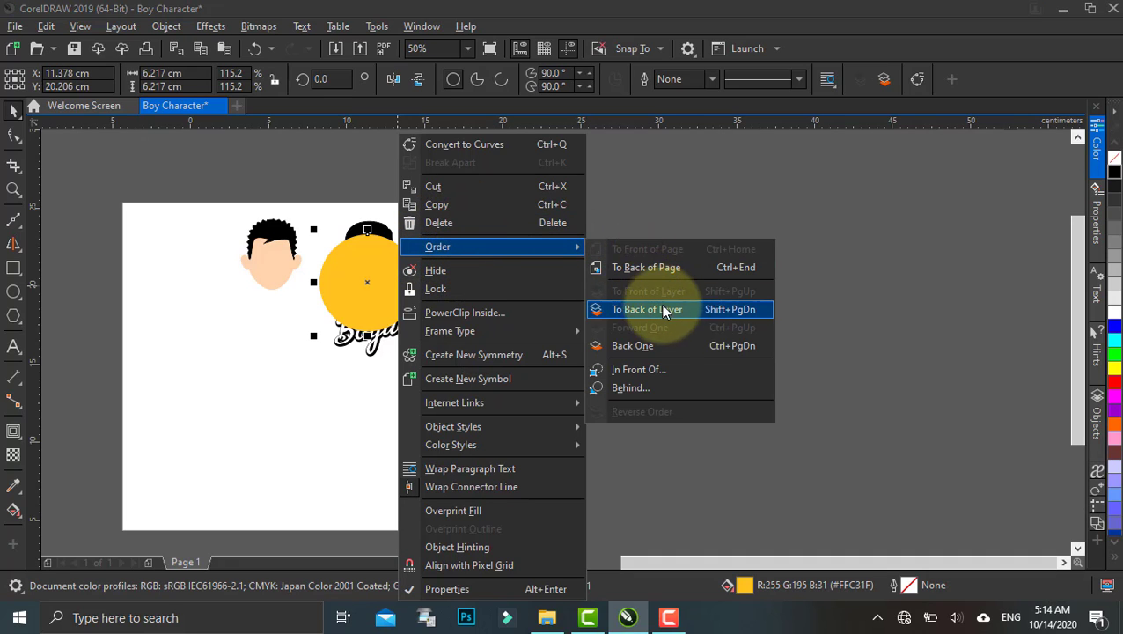
left_click(685, 313)
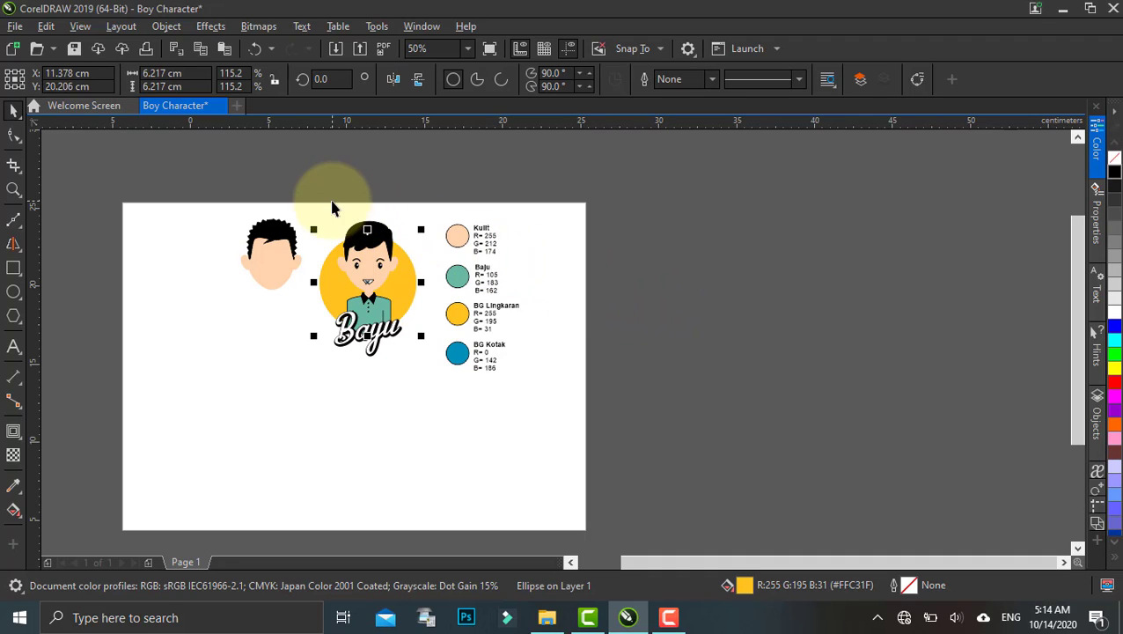
Step: Move the spare head further left on the page and shift the complete character with its circle slightly down and left
left_click(232, 210)
left_click_drag(231, 210, 320, 311)
left_click_drag(288, 271, 211, 277)
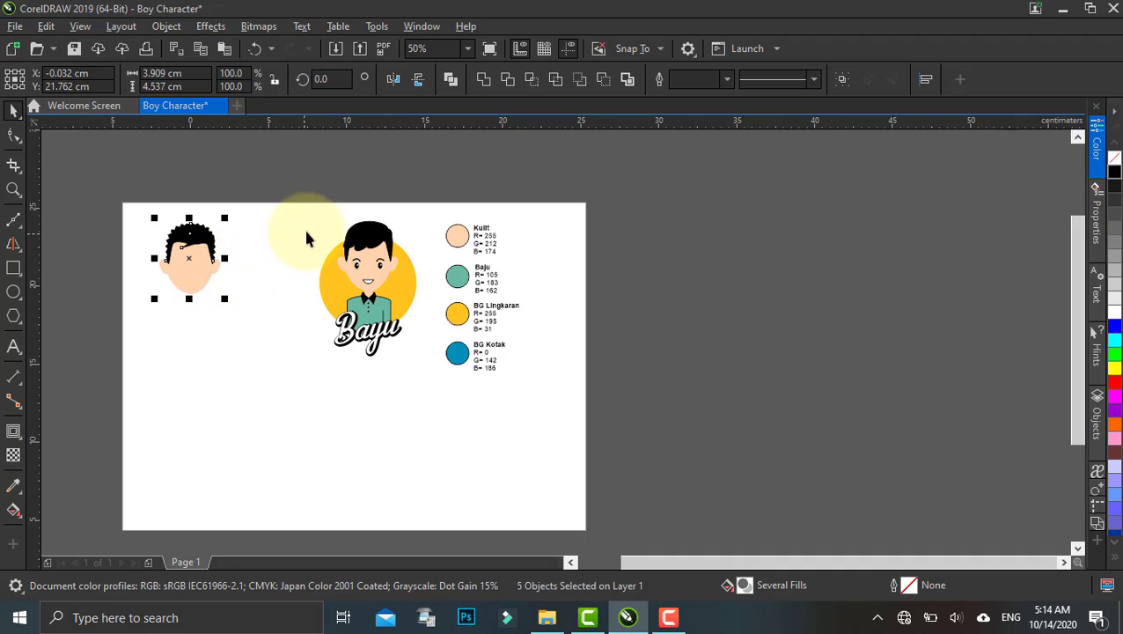
left_click_drag(300, 219, 424, 363)
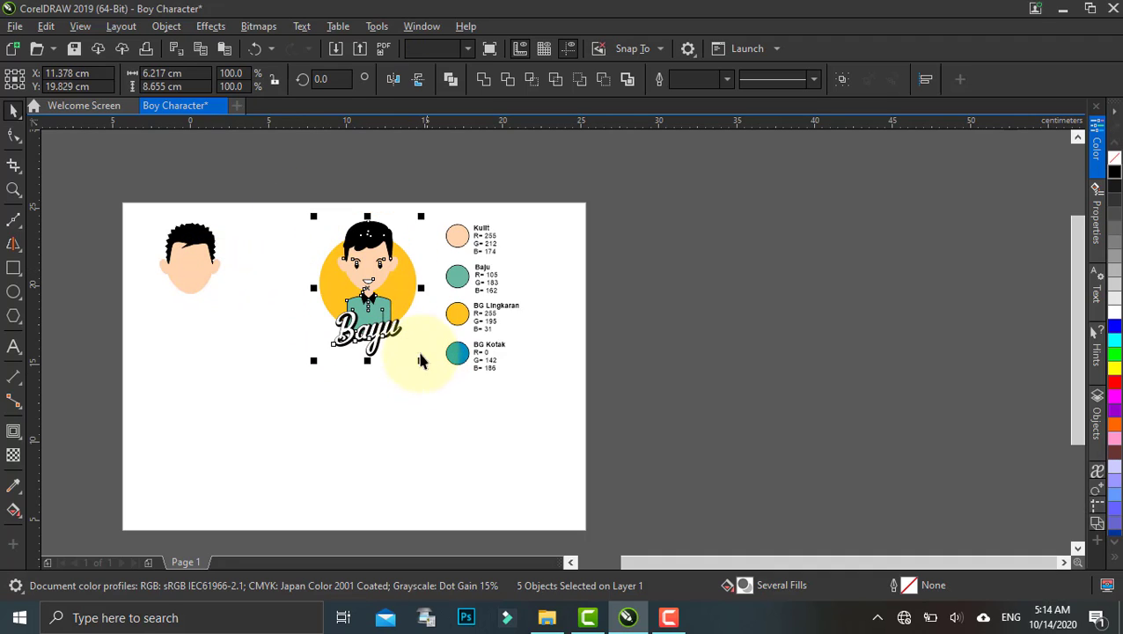
left_click_drag(389, 302, 375, 321)
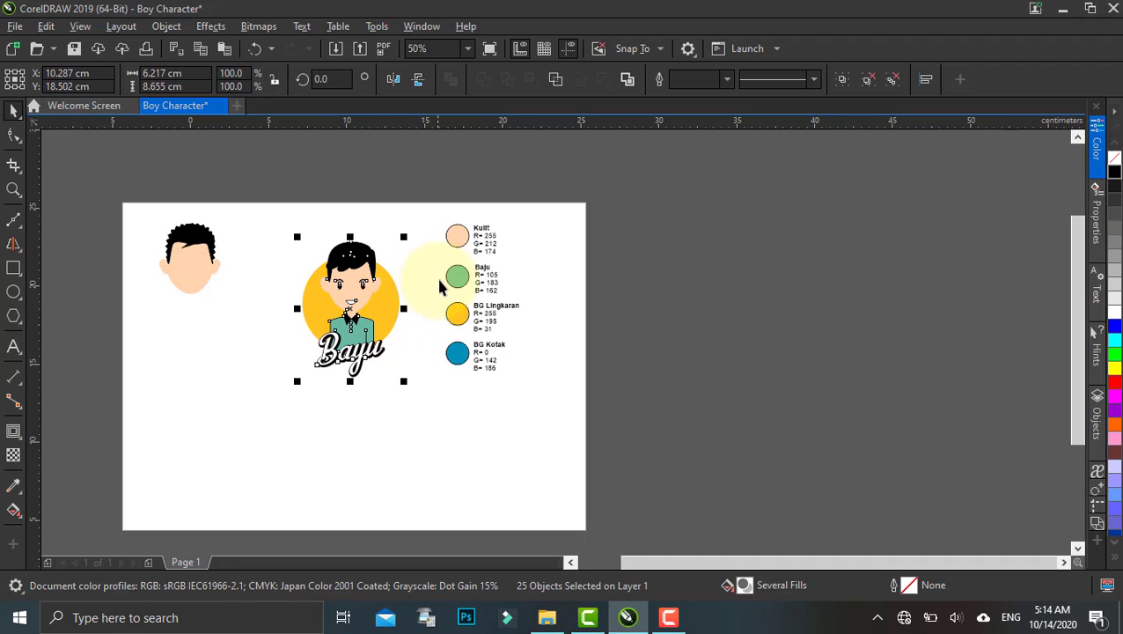
left_click(239, 321)
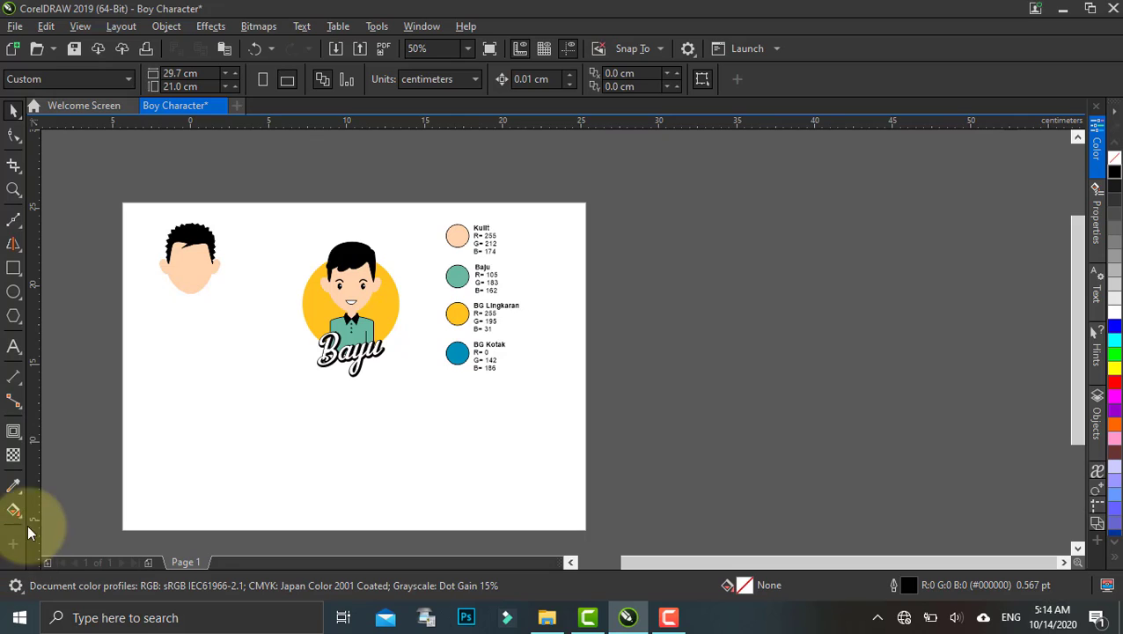
Step: Draw an upright rectangle about 5.7 by 8.0 cm below and between the spare head and the character
left_click(13, 268)
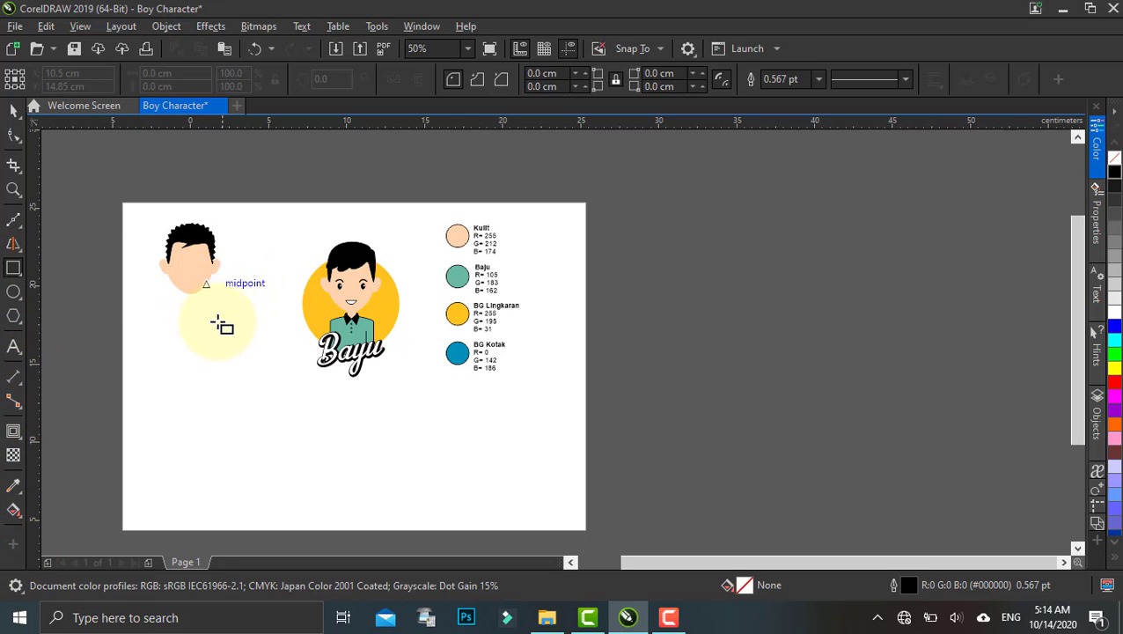
left_click_drag(214, 325, 304, 450)
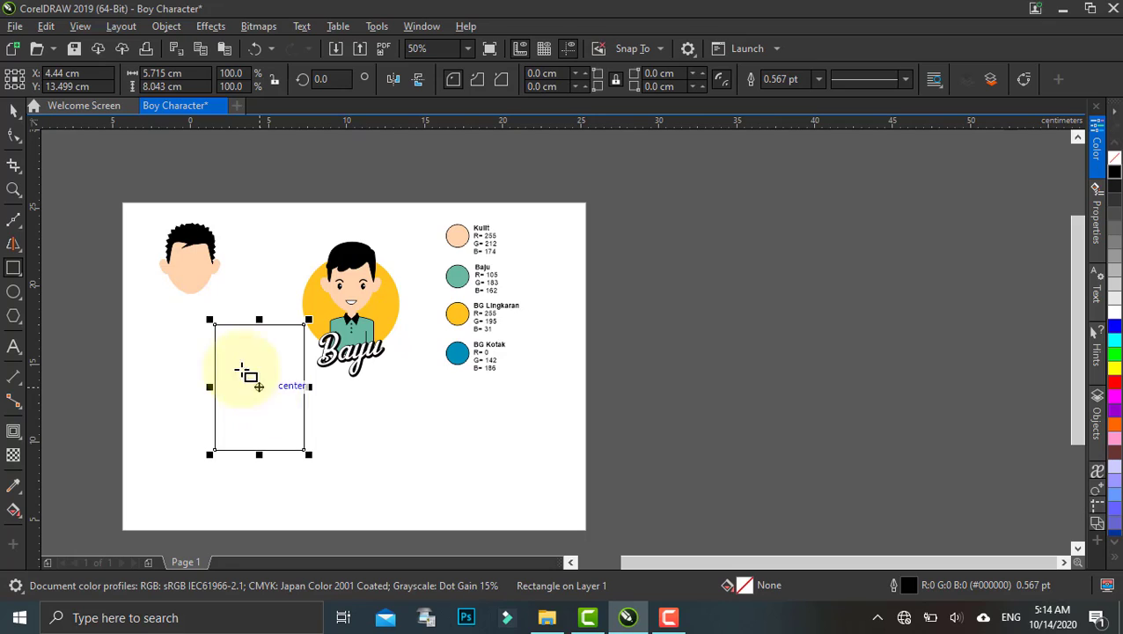
left_click(17, 116)
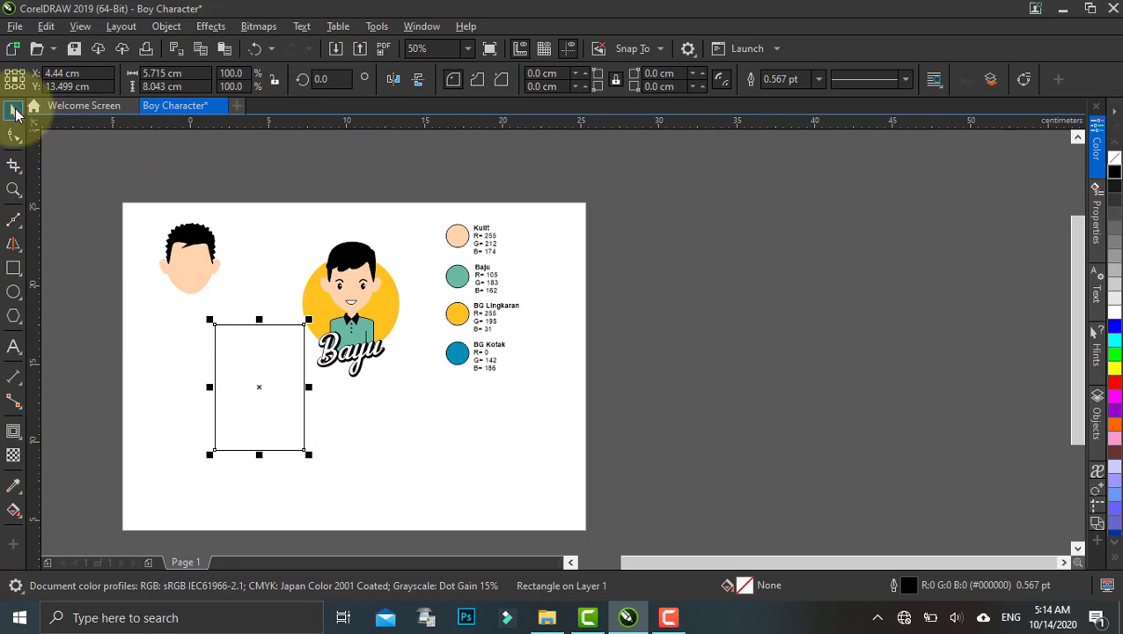
Step: Change the document's drawing units to pixels
left_click(257, 227)
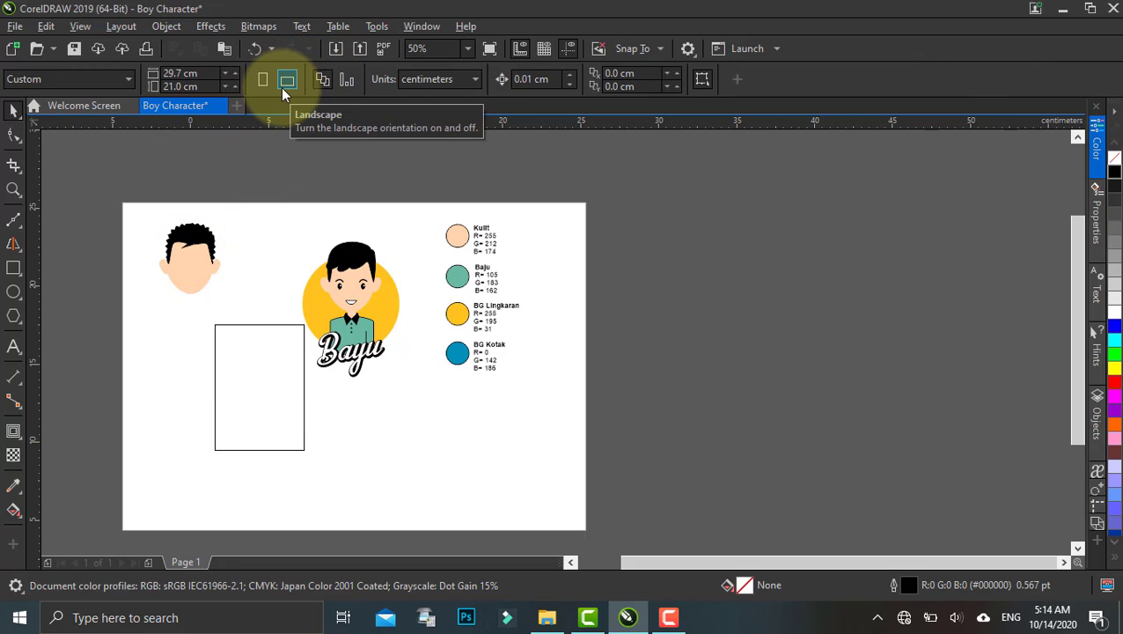
left_click(429, 83)
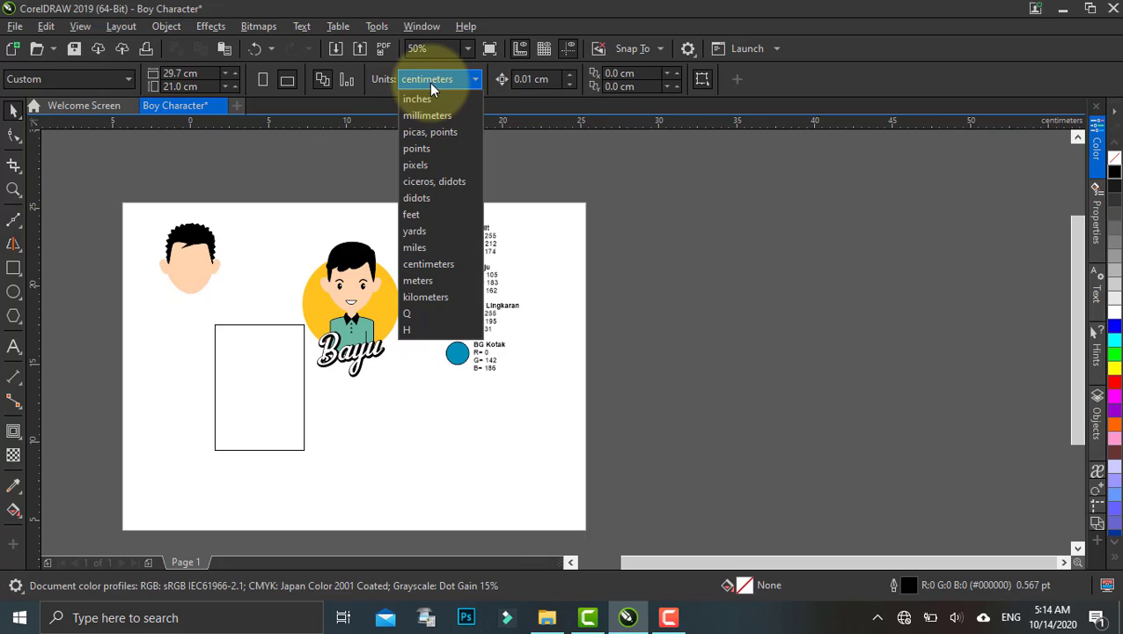
left_click(446, 172)
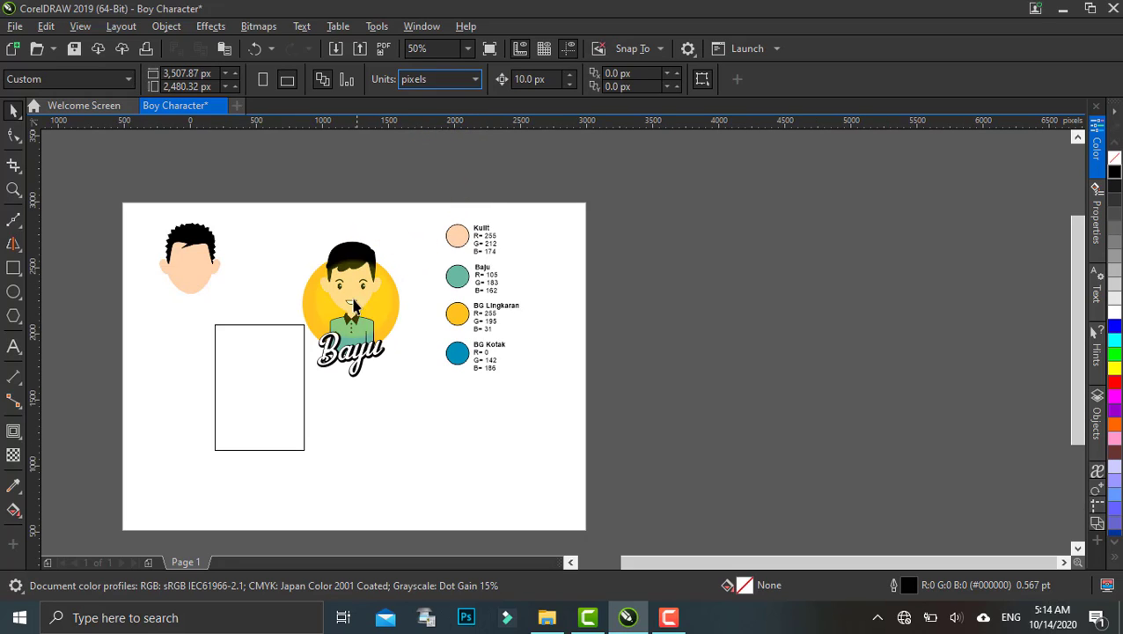
Step: Set the rectangle's size to 1080 px wide and 1920 px high
left_click(243, 357)
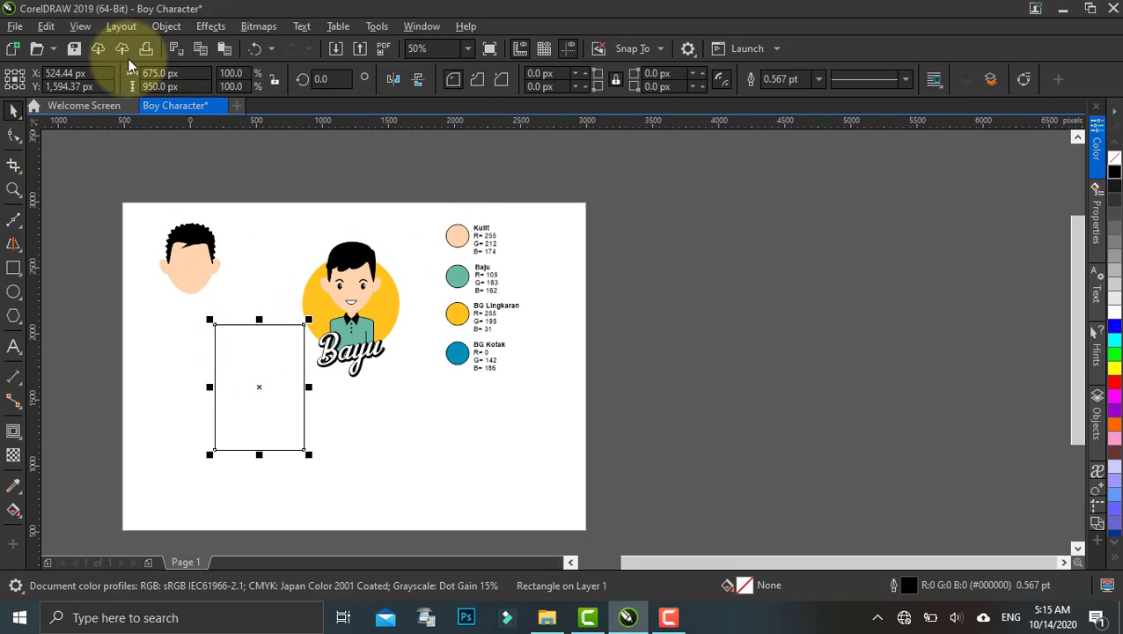
double_click(155, 74)
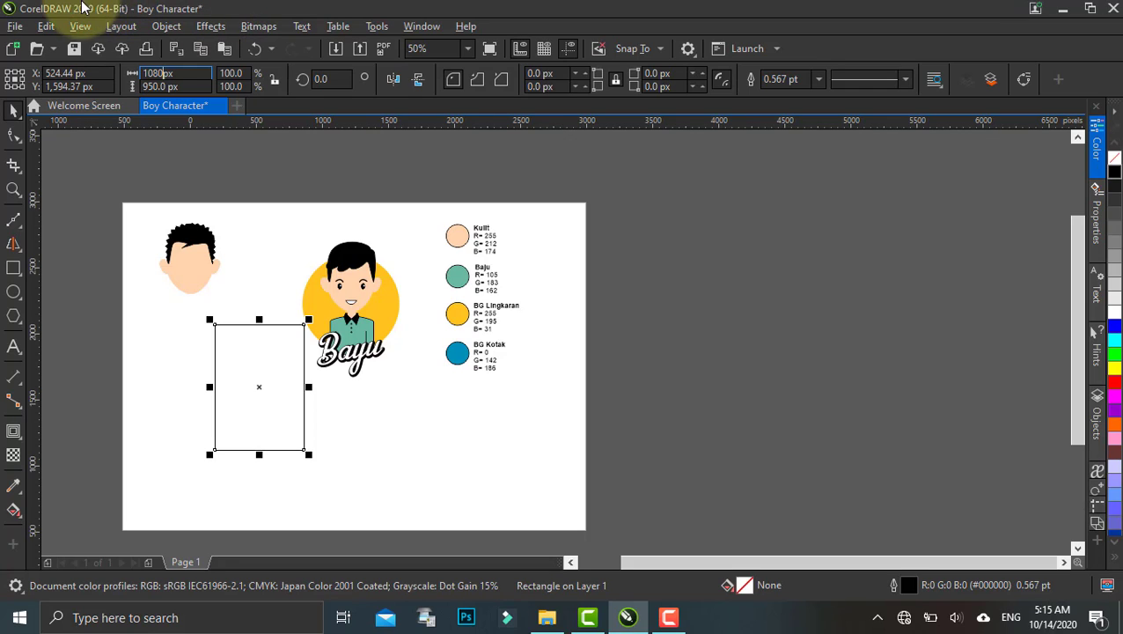
left_click(172, 88)
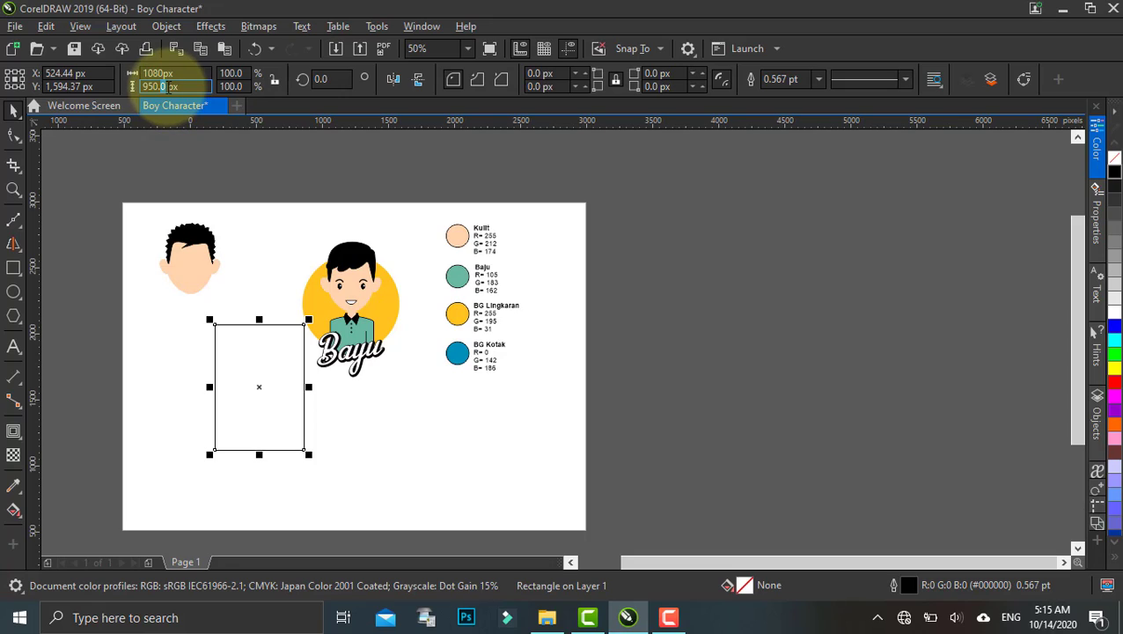
left_click_drag(166, 88, 127, 88)
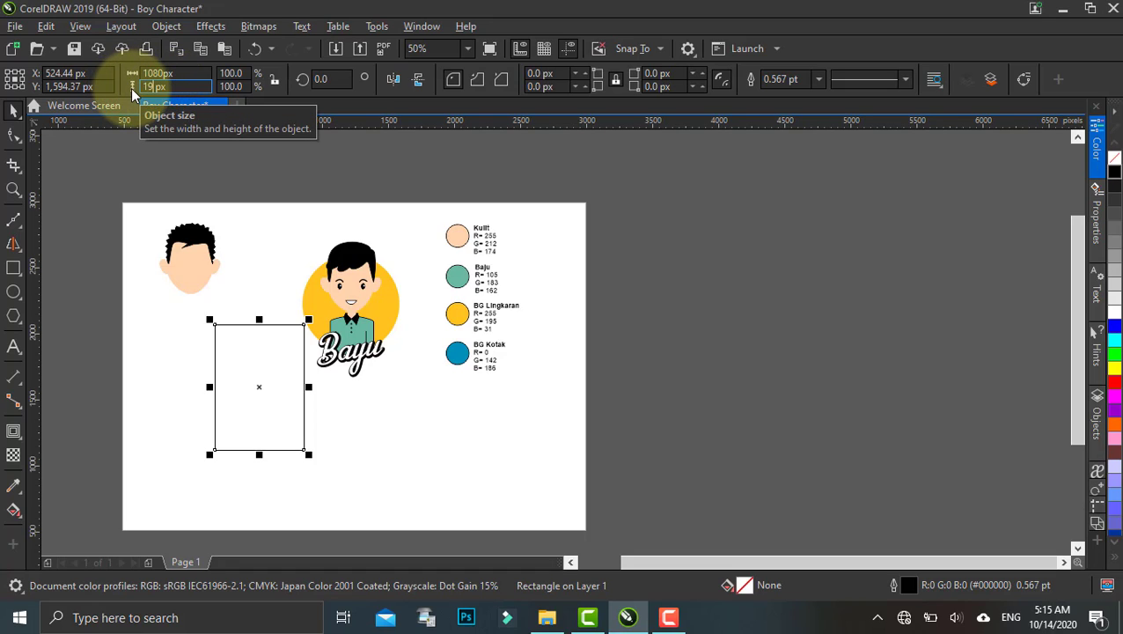
type("1920")
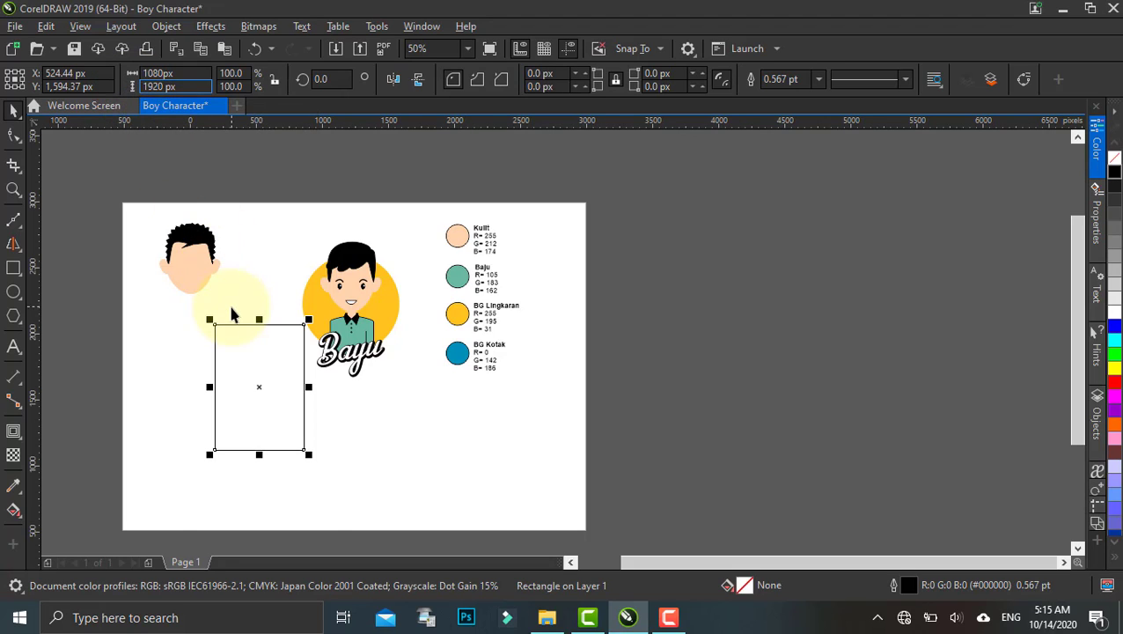
key("Return")
left_click(239, 345)
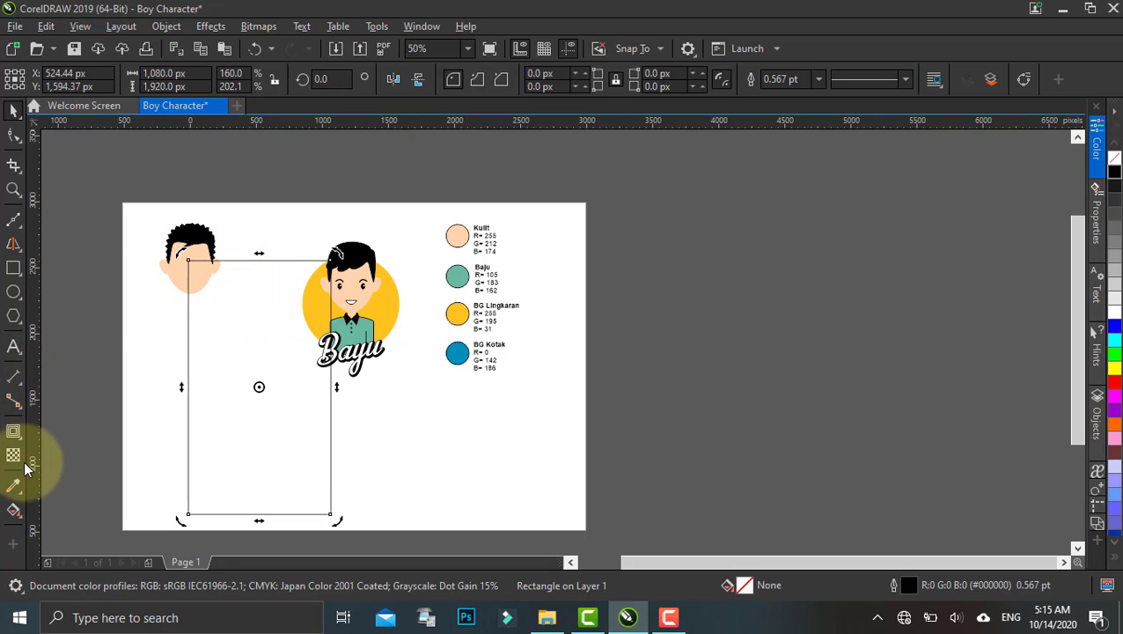
left_click(18, 488)
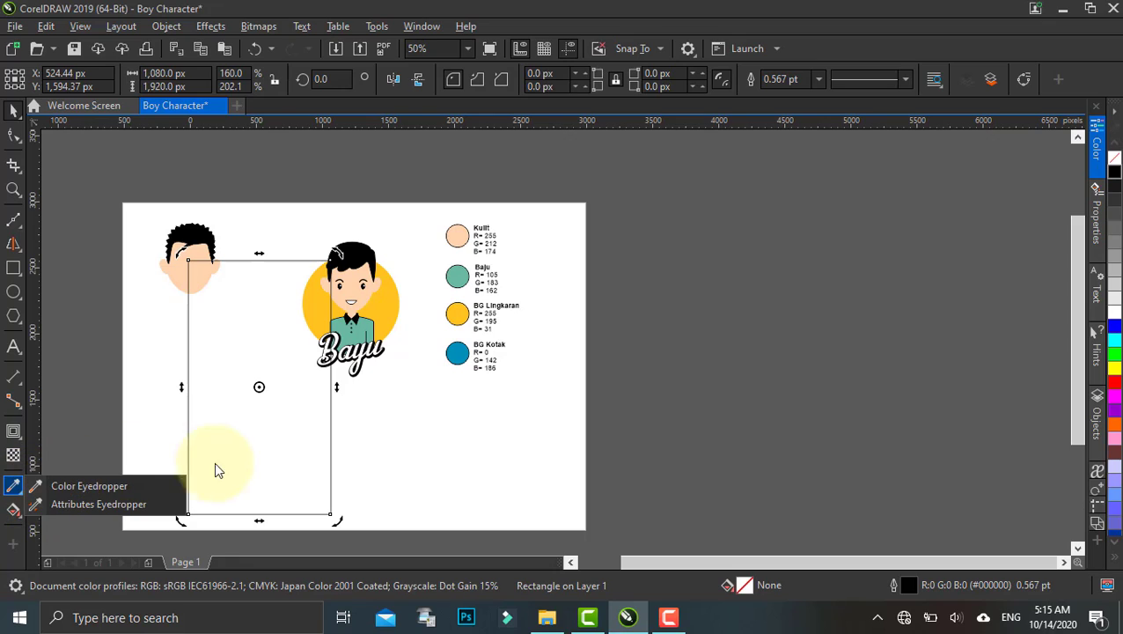
left_click(415, 473)
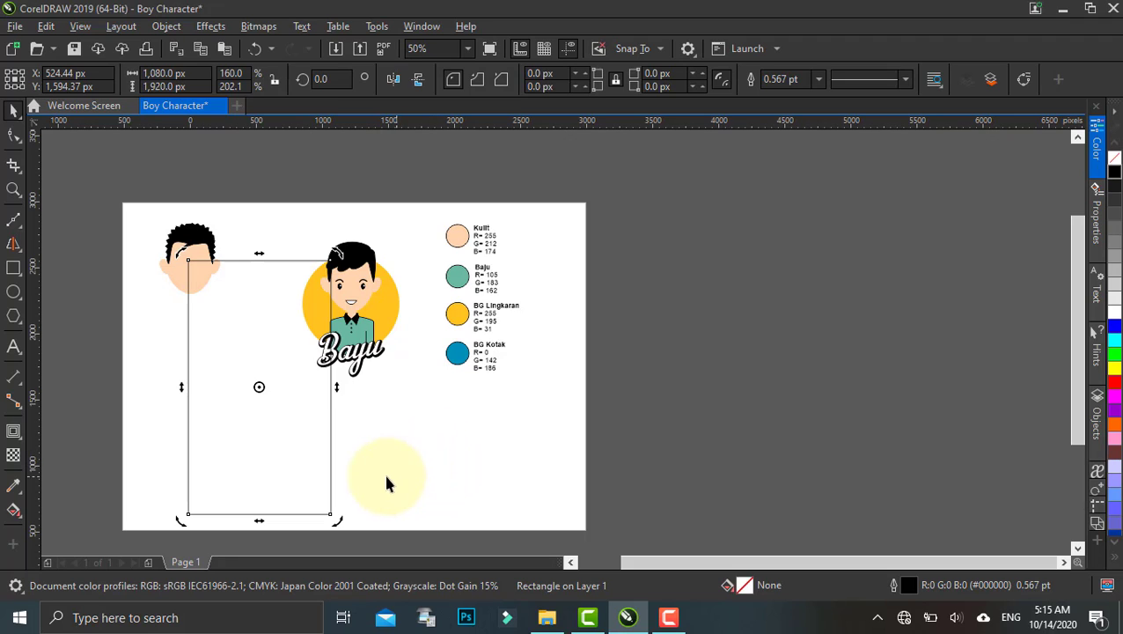
left_click_drag(236, 549, 216, 493)
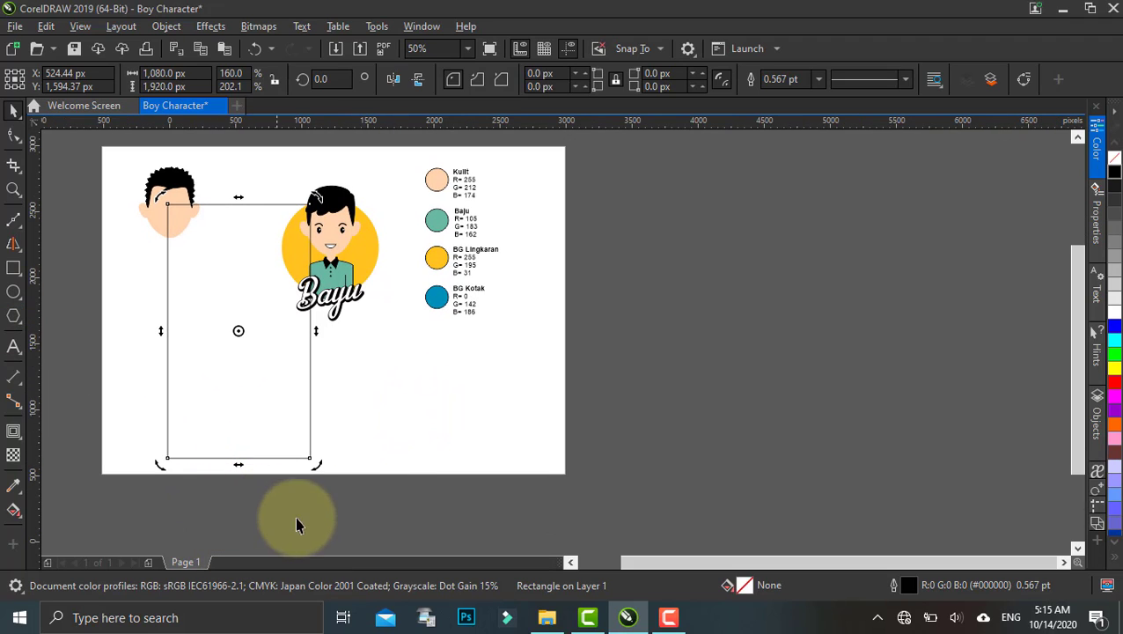
left_click_drag(172, 213, 150, 207)
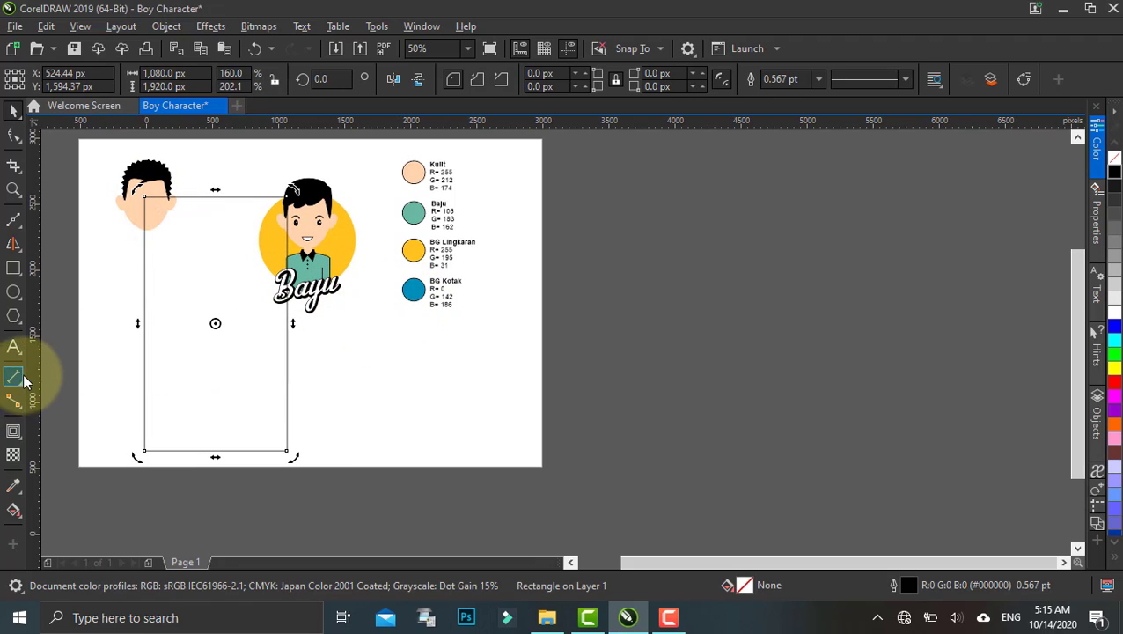
Step: Fill the 1080 x 1920 px rectangle with the blue sampled from the BG Kotak swatch
left_click(14, 482)
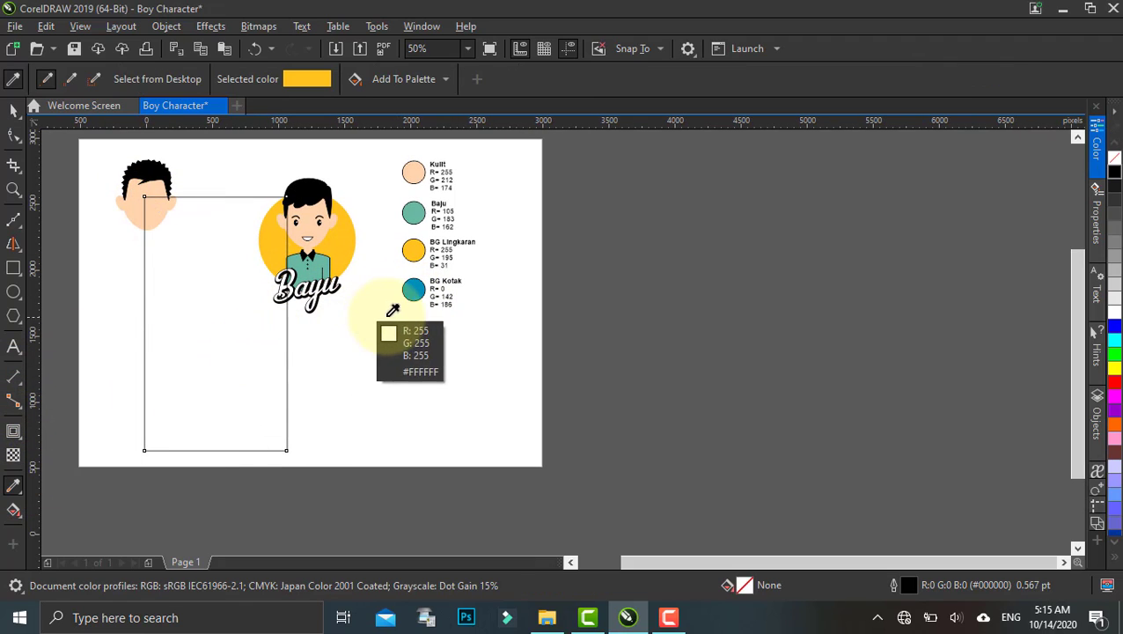
left_click(413, 291)
left_click(251, 340)
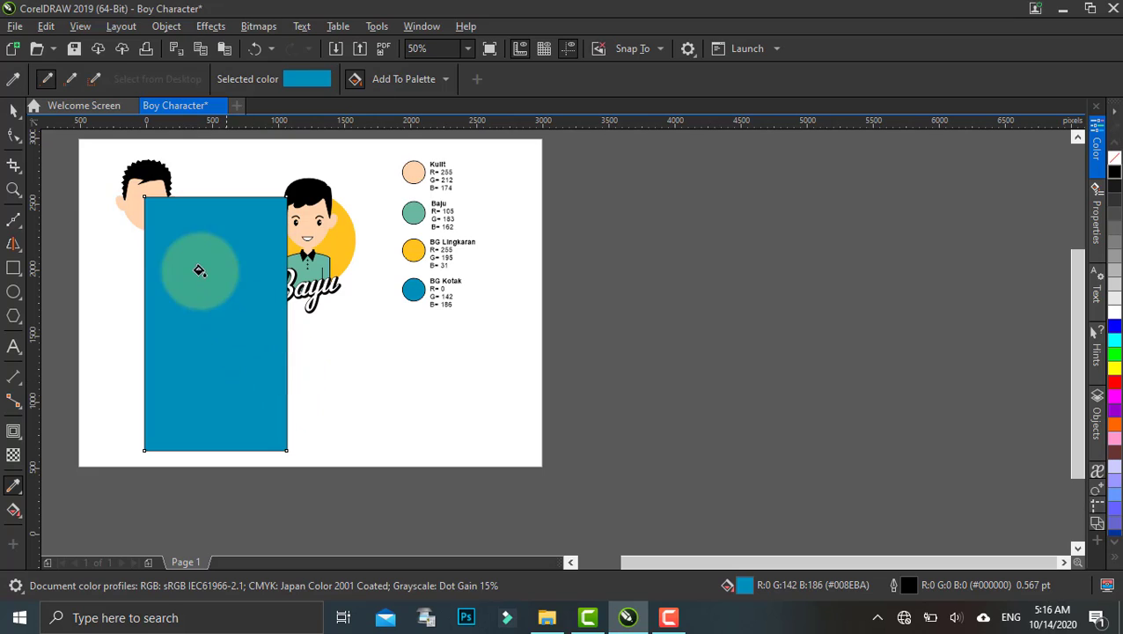
left_click(13, 110)
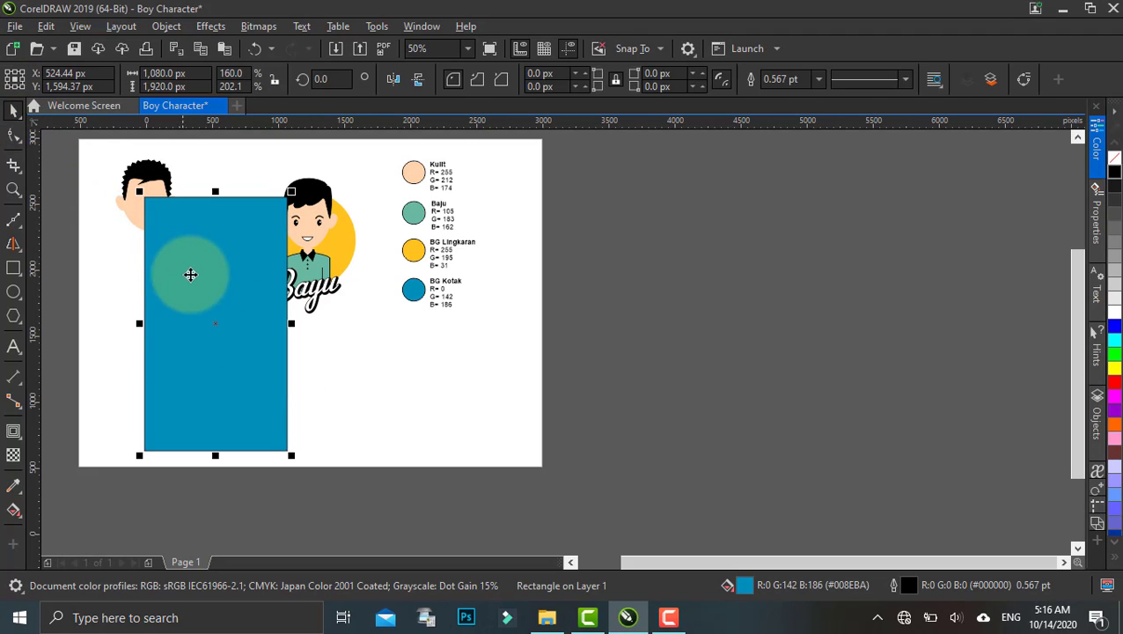
Step: Move the blue rectangle over the complete character and send it to the back of the layer
left_click_drag(233, 301, 339, 268)
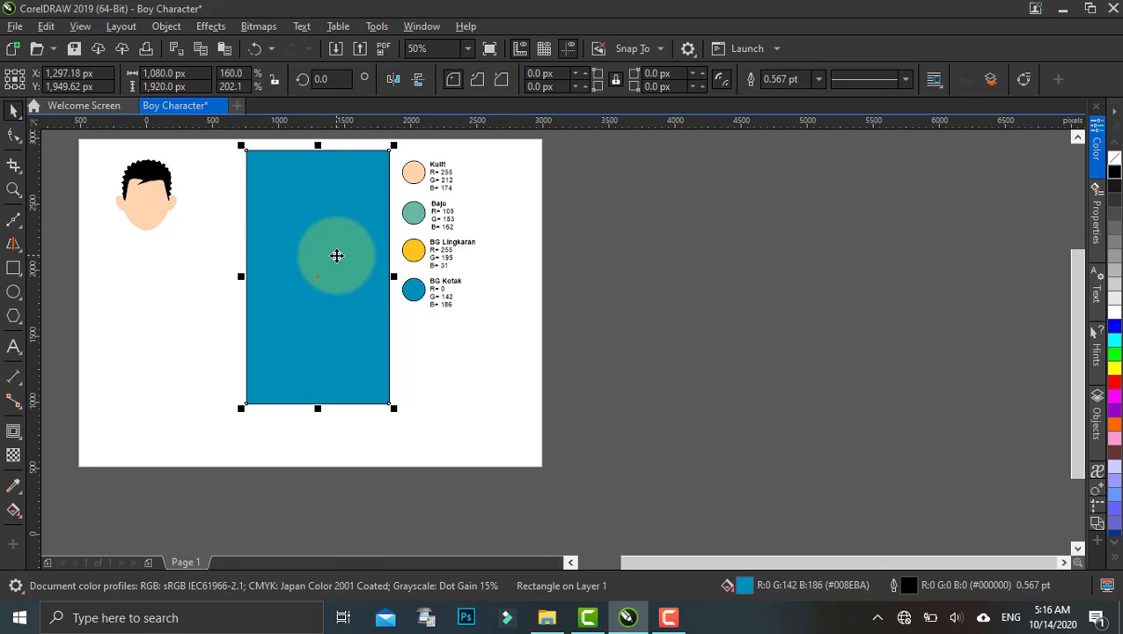
right_click(337, 257)
mouse_move(359, 250)
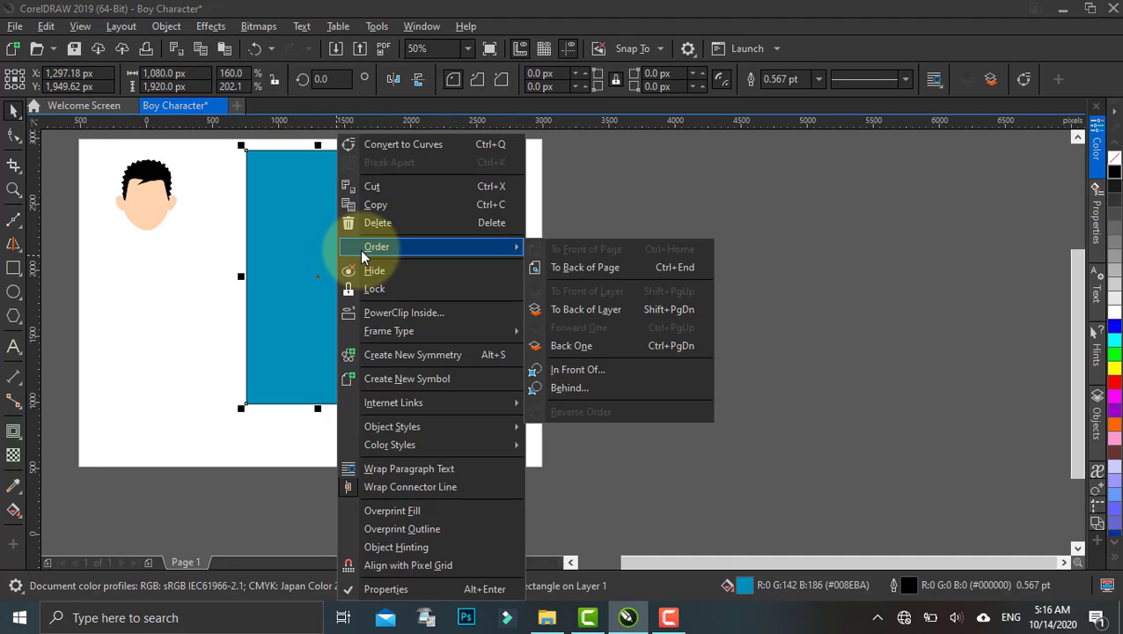
left_click(610, 310)
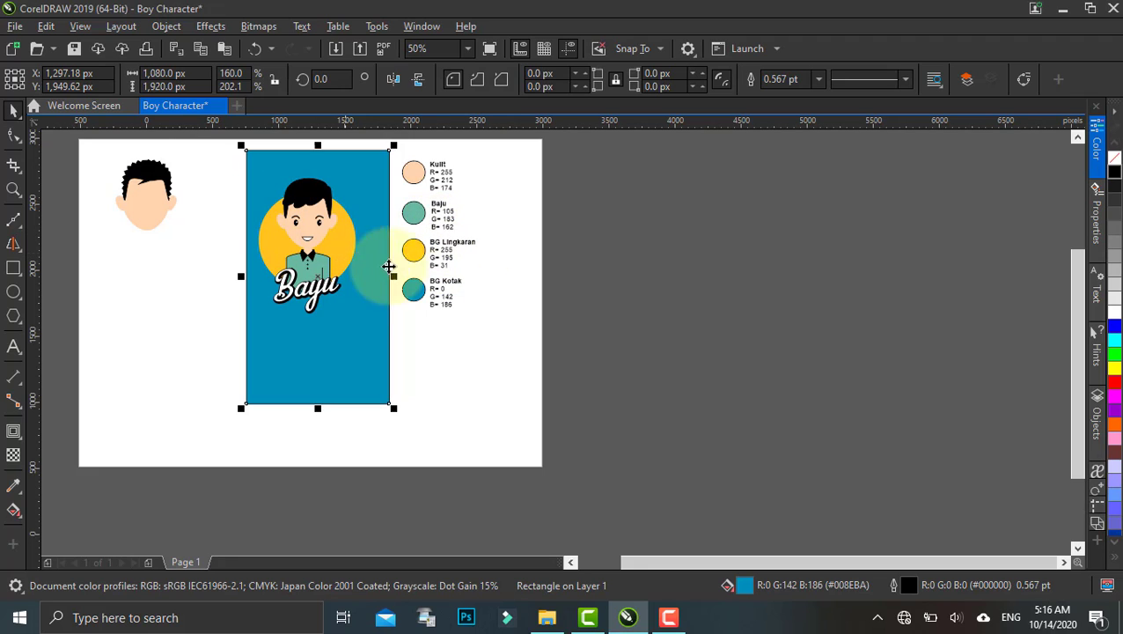
left_click_drag(414, 355, 446, 373)
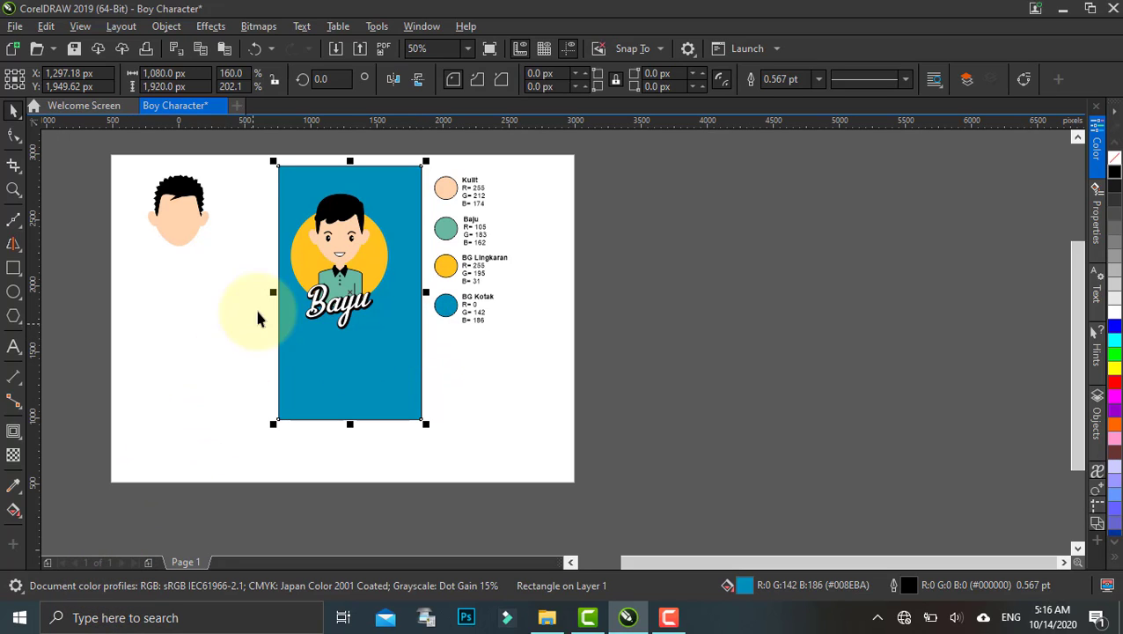
Step: Group the character, yellow circle and name text, and move the group to the middle of the blue rectangle
left_click_drag(244, 201, 414, 354)
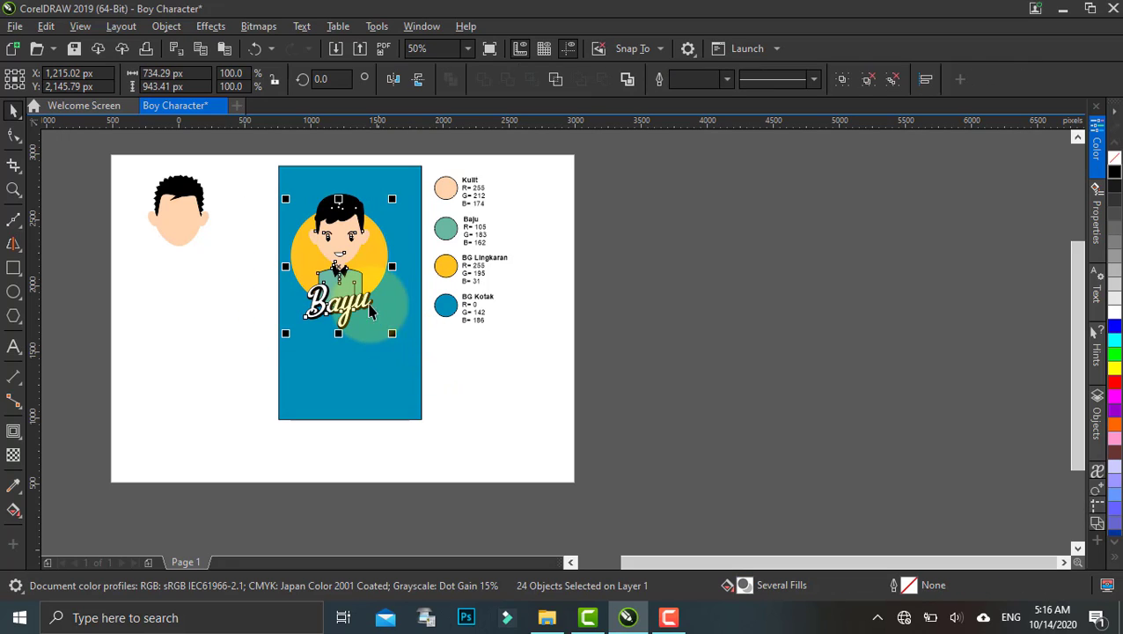
left_click_drag(255, 173, 410, 356)
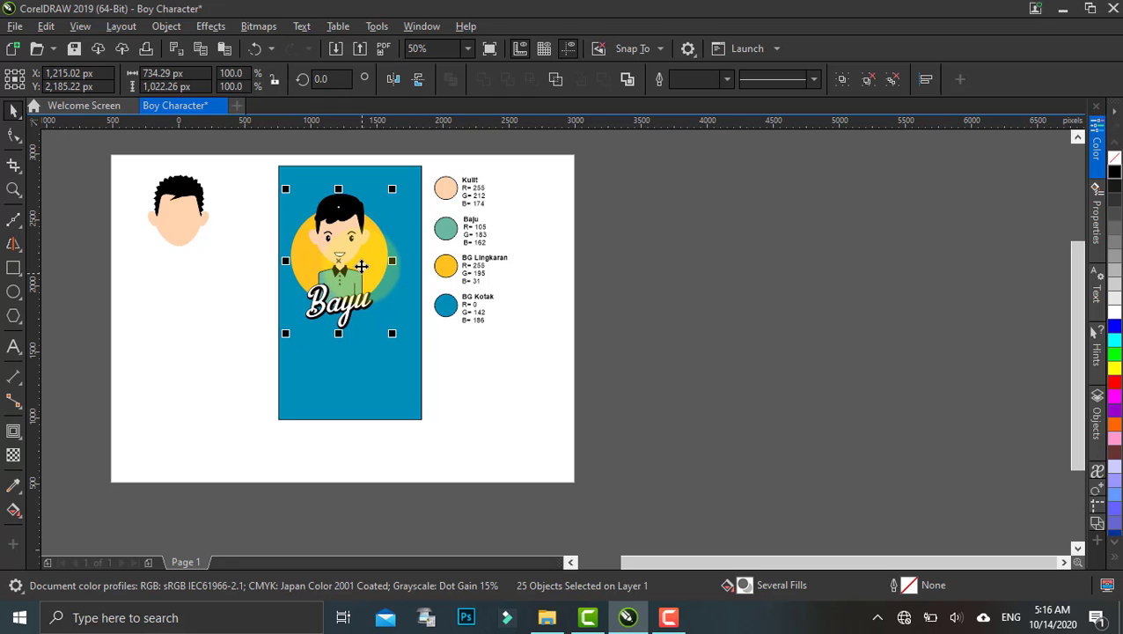
key("ctrl+g")
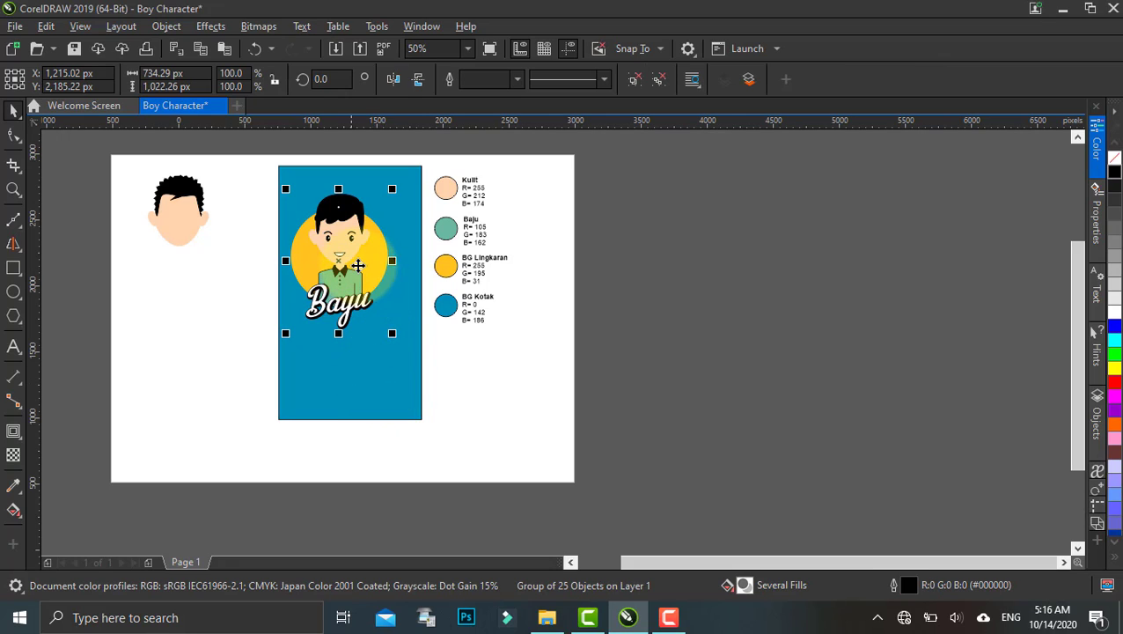
left_click_drag(357, 267, 319, 278)
left_click_drag(343, 359, 361, 341)
left_click(248, 337)
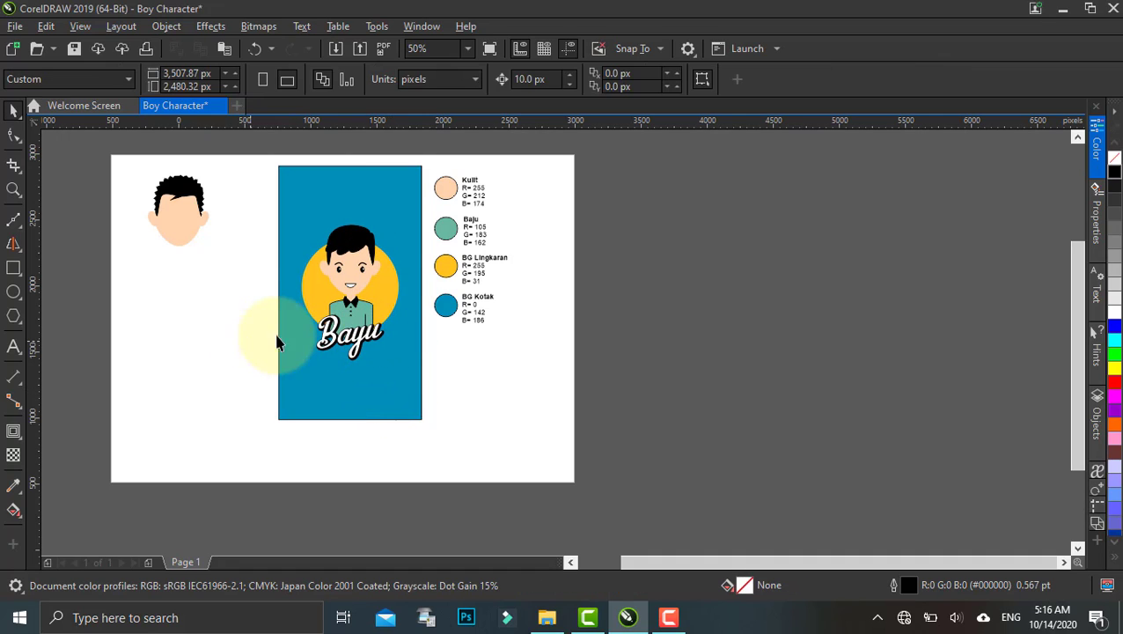
scroll(351, 286, "up", 1)
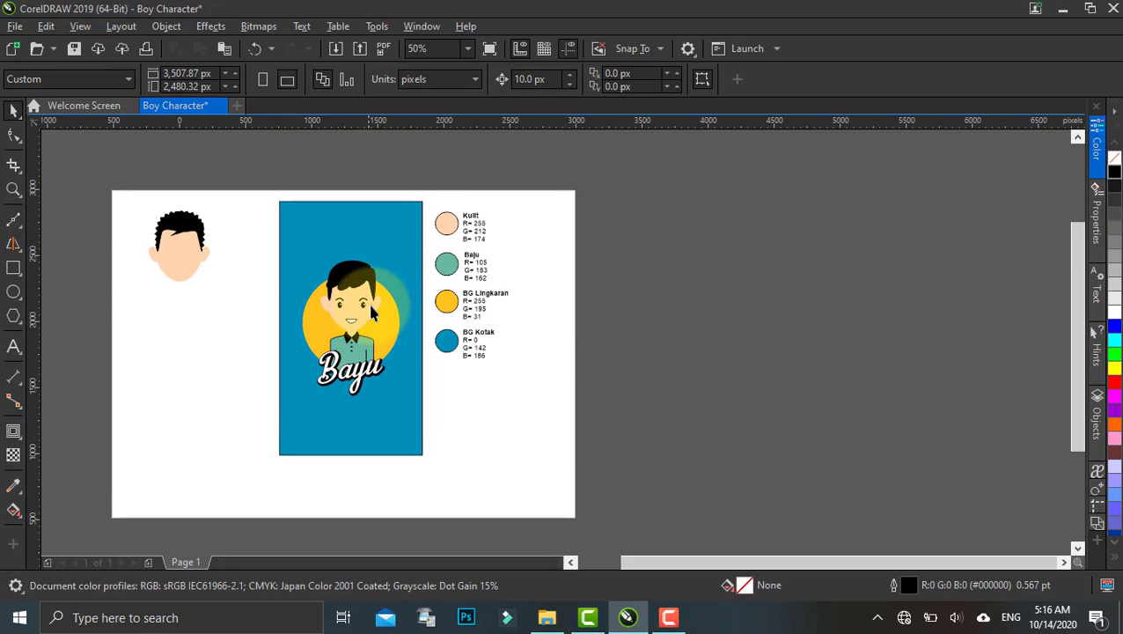
left_click(466, 49)
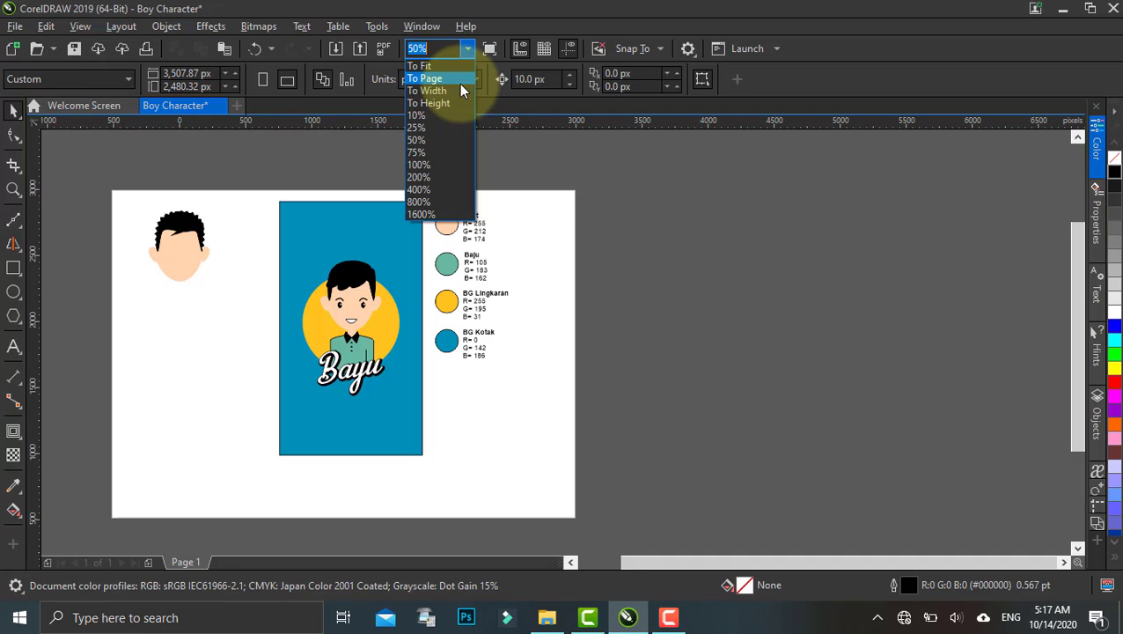
left_click(458, 81)
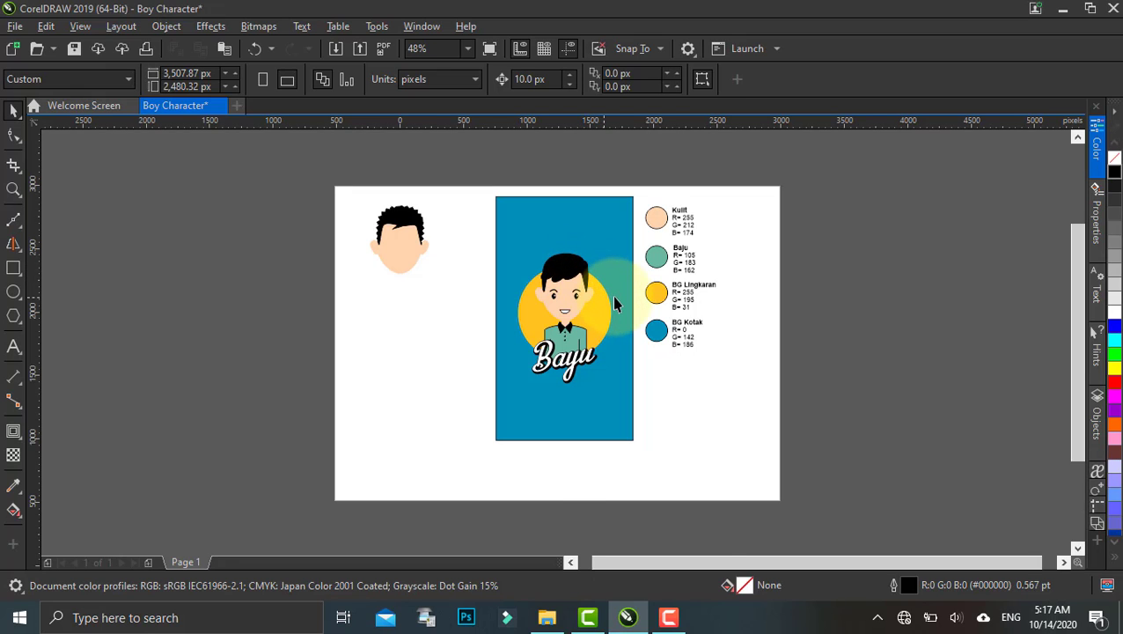
scroll(619, 296, "up", 4)
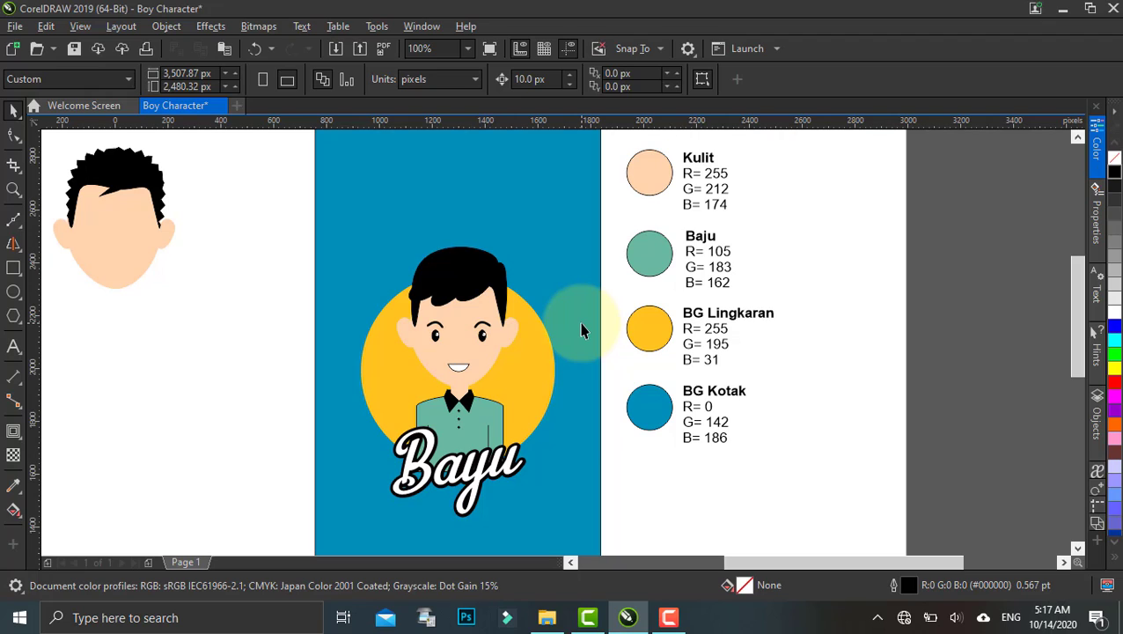
scroll(581, 330, "down", 4)
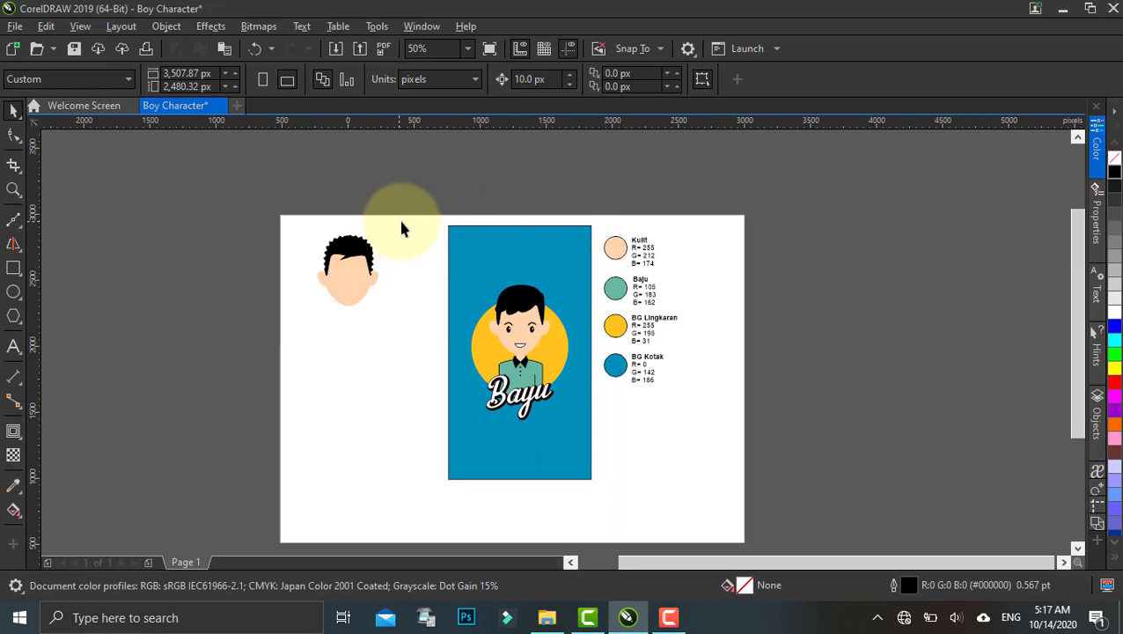
Step: Save the drawing as a CorelDRAW file named Boy Character 01 in the KD 3.8 folder
left_click(15, 26)
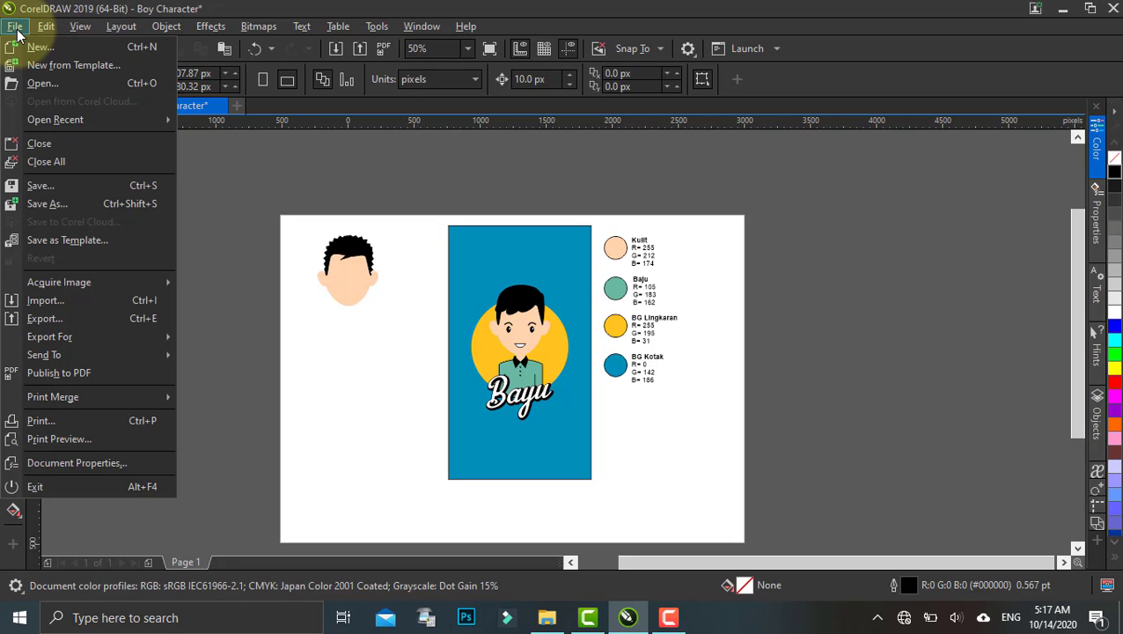
left_click(61, 204)
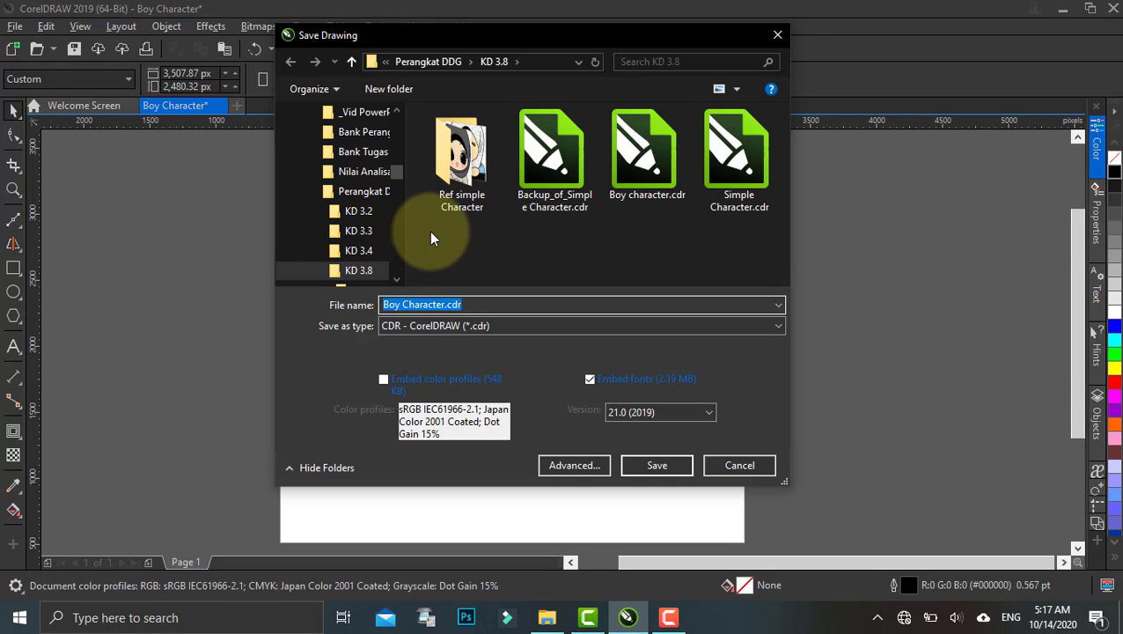
left_click(446, 305)
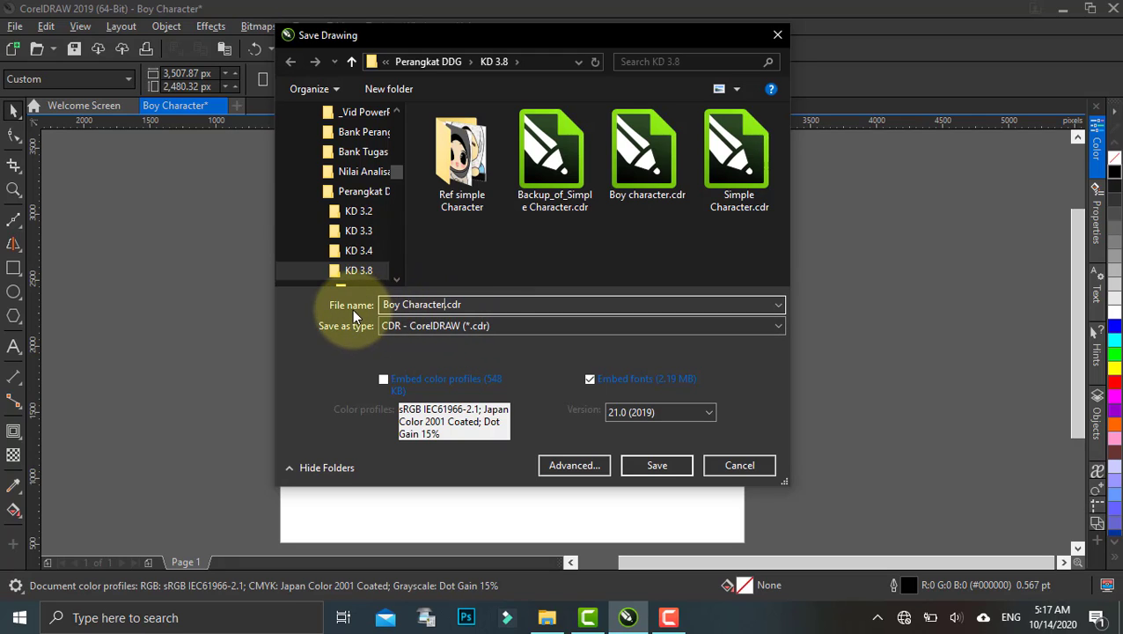
left_click_drag(476, 308, 407, 315)
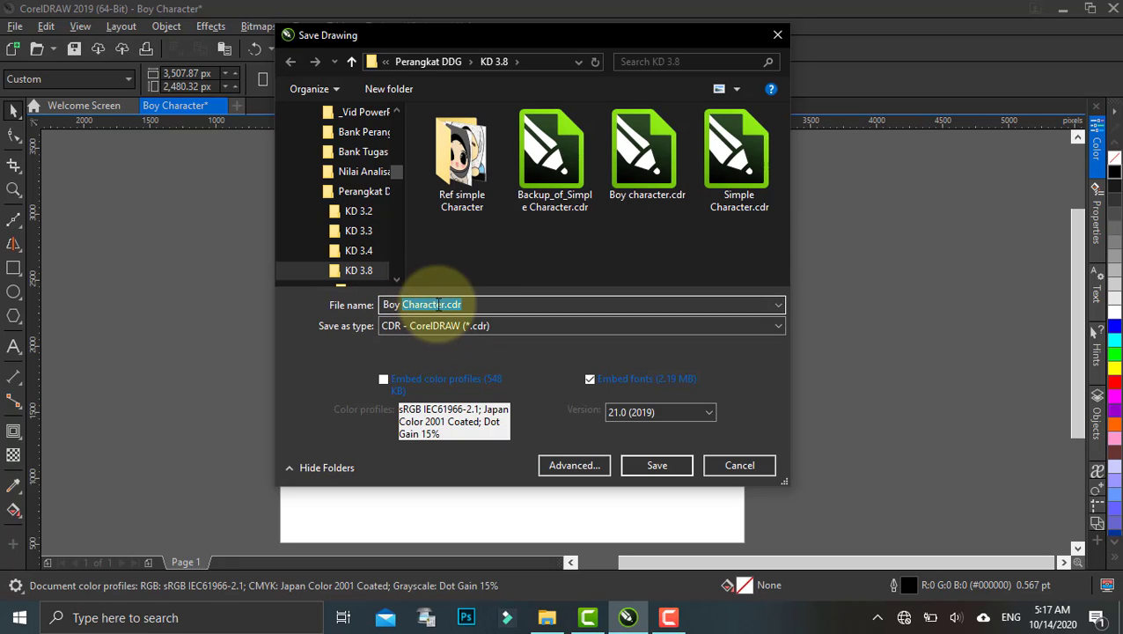
left_click(445, 305)
left_click_drag(465, 305, 447, 309)
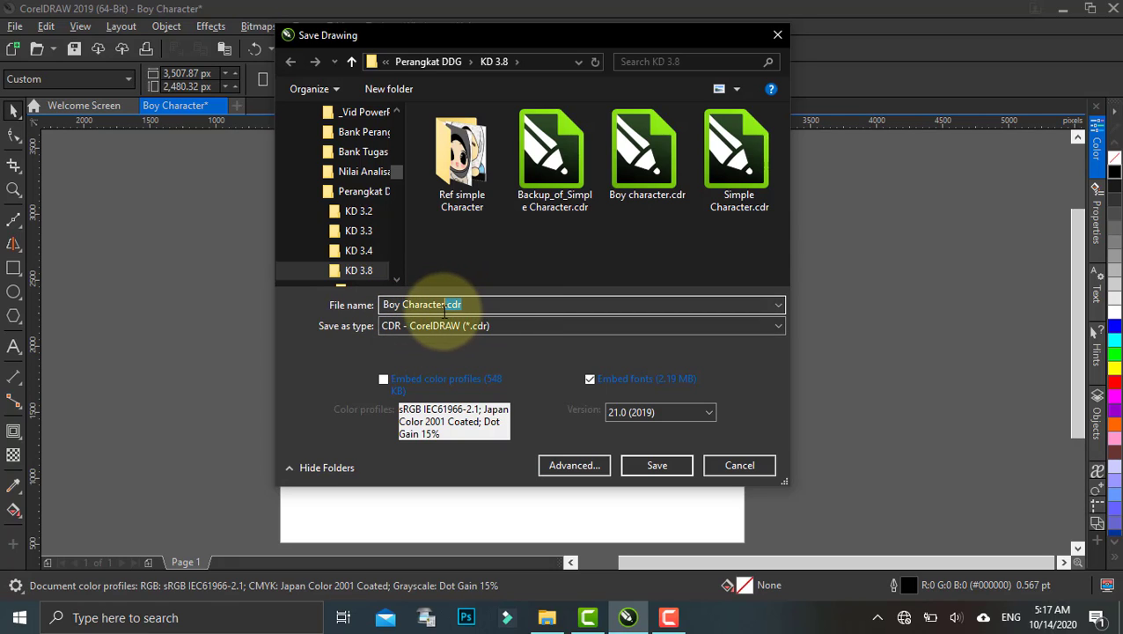
key("BackSpace")
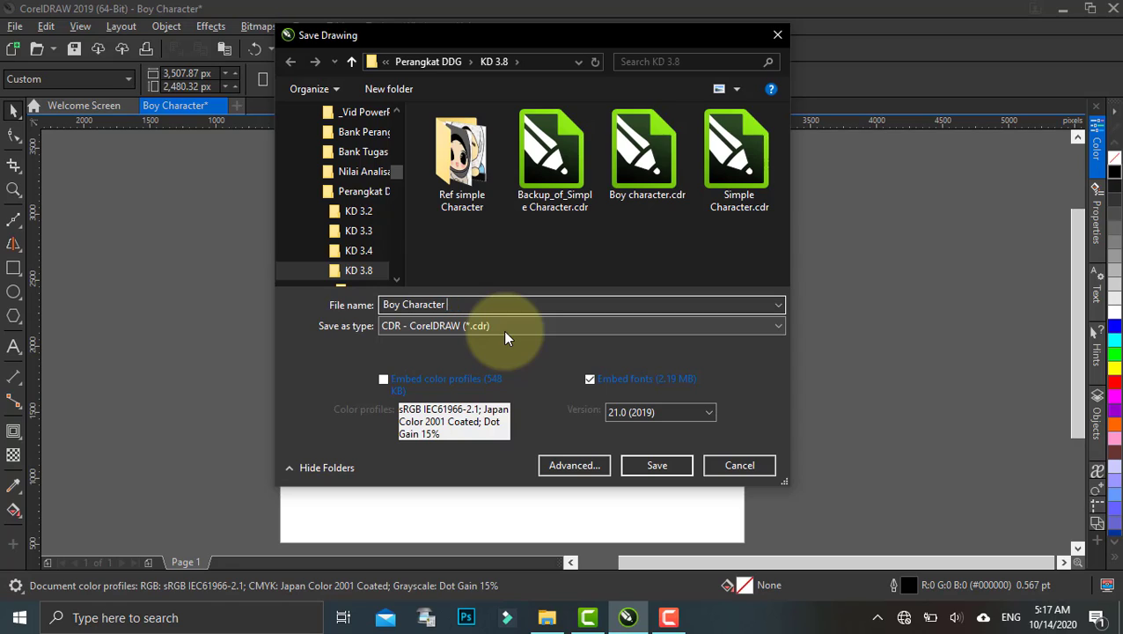
type("01")
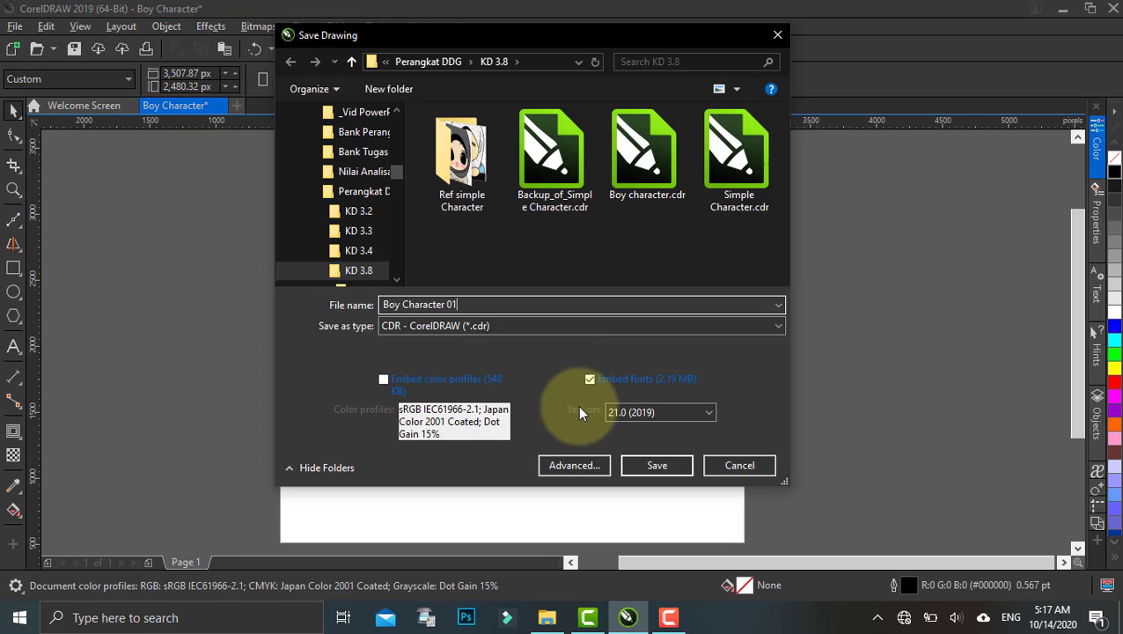
left_click(638, 463)
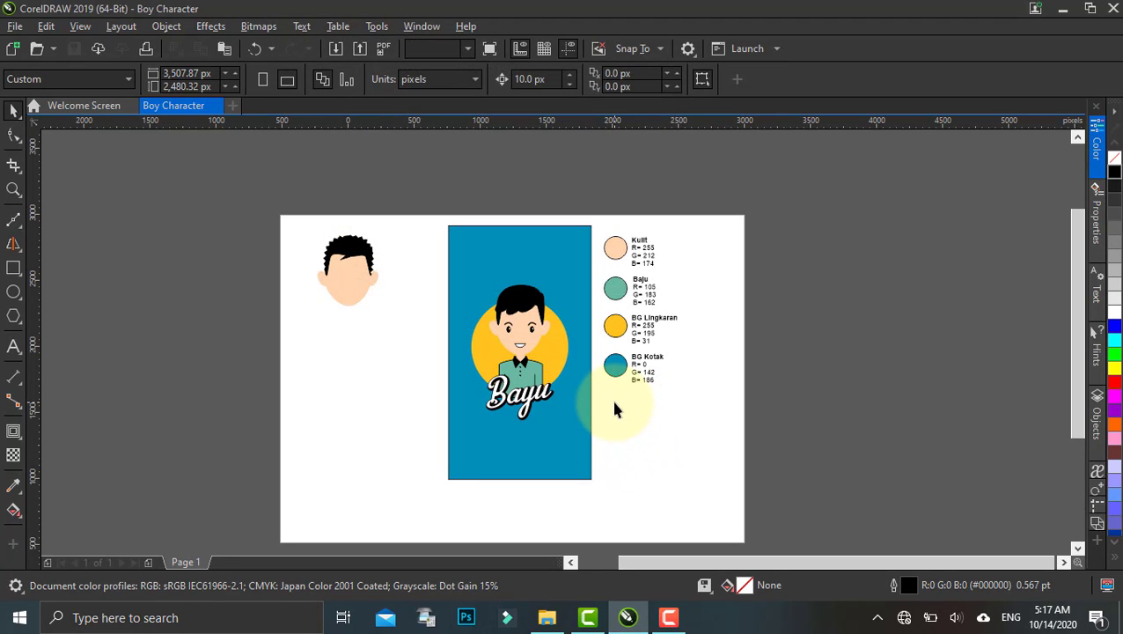
Step: Delete the colour reference swatches with their labels and the spare head, leaving only the finished artwork on the page
left_click_drag(726, 209, 596, 430)
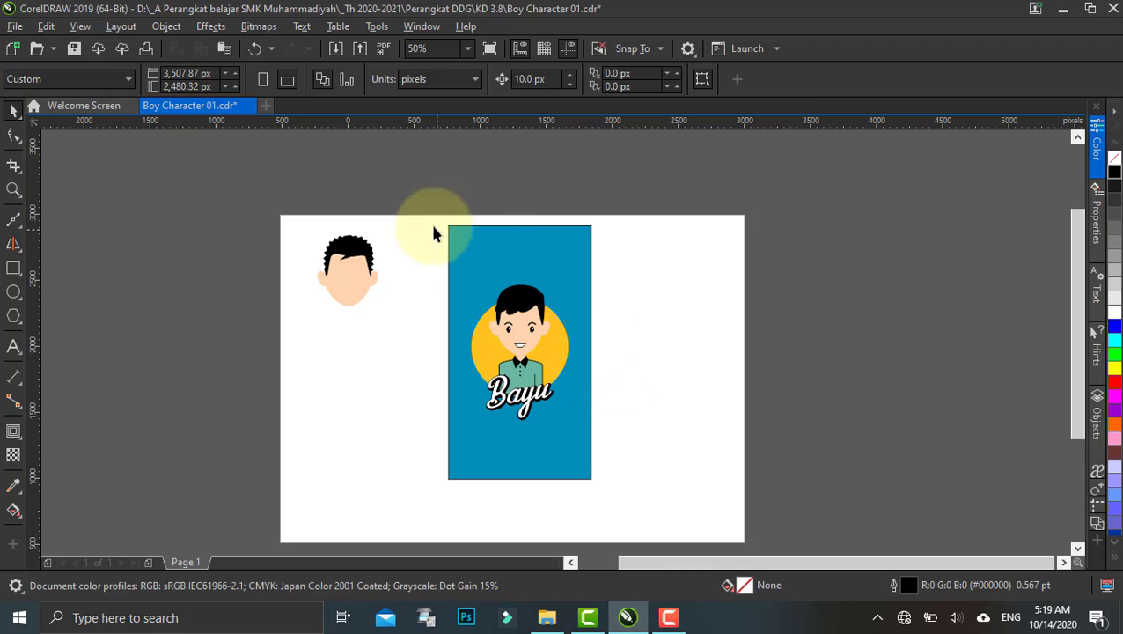
left_click_drag(409, 208, 296, 354)
key("Delete")
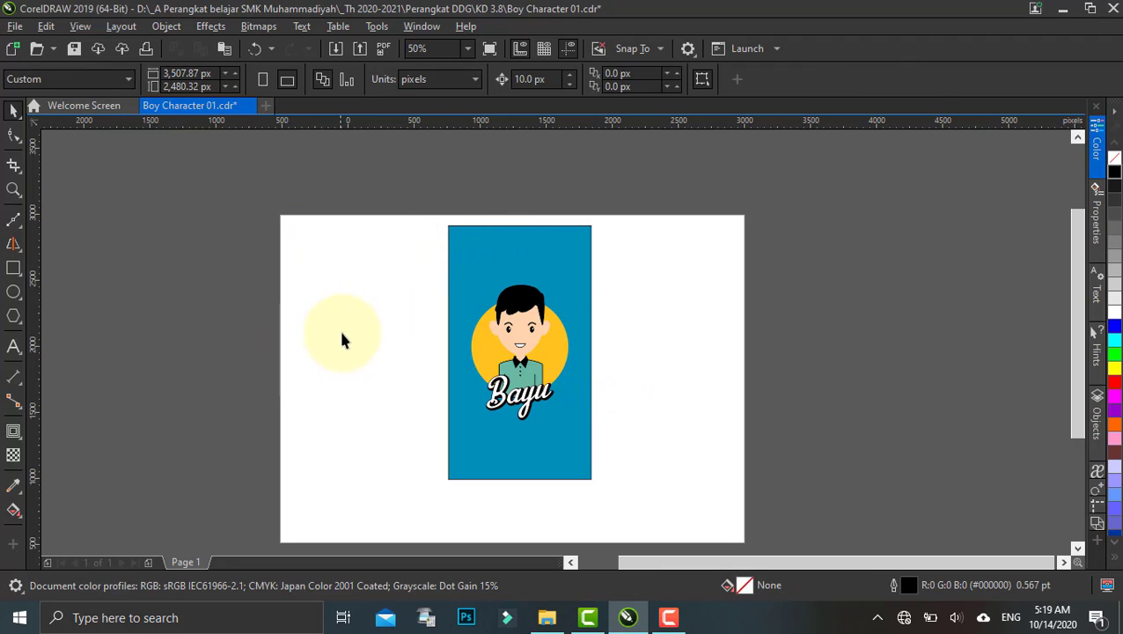
Step: Export the artwork as the JPEG file Boy Character 01.jpg in RGB Color (24-bit) at 98% quality
left_click(14, 26)
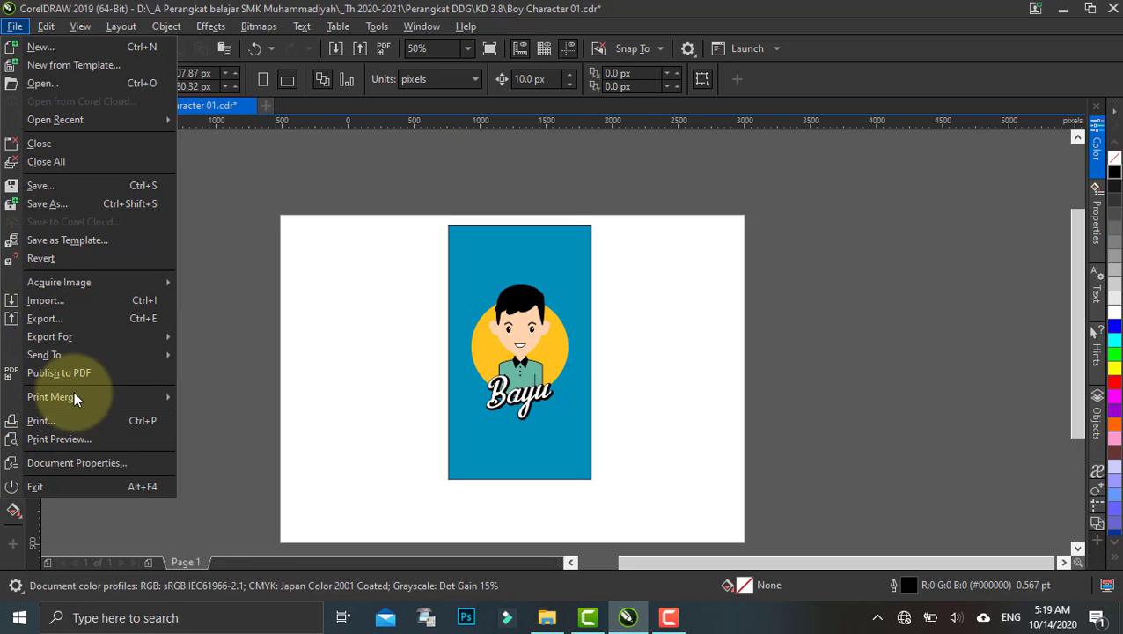
left_click(78, 318)
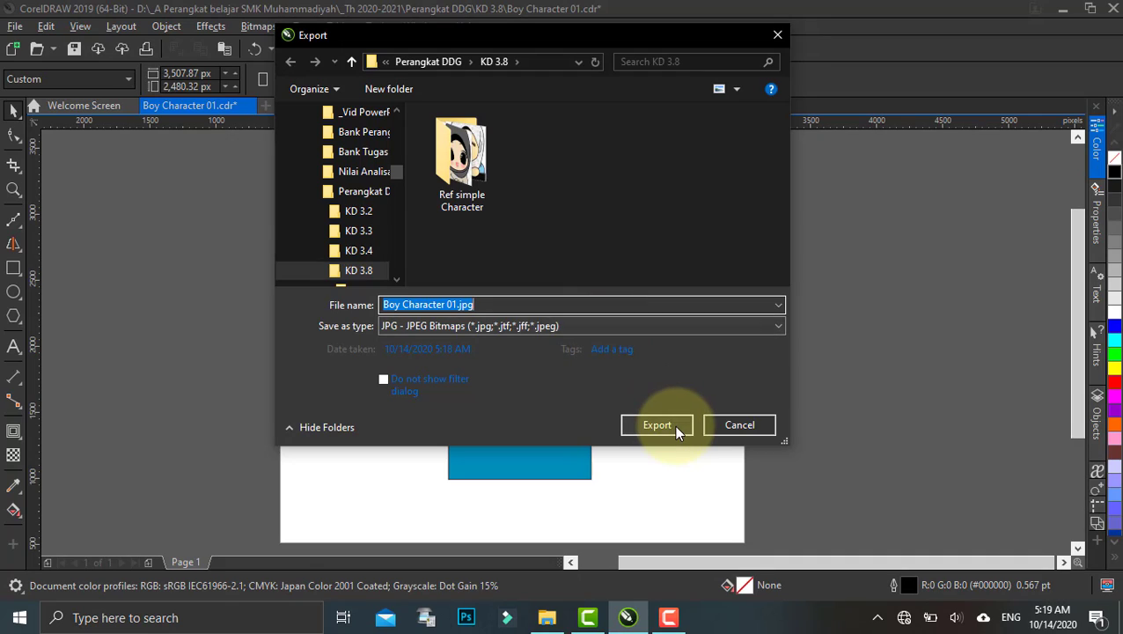
left_click(489, 329)
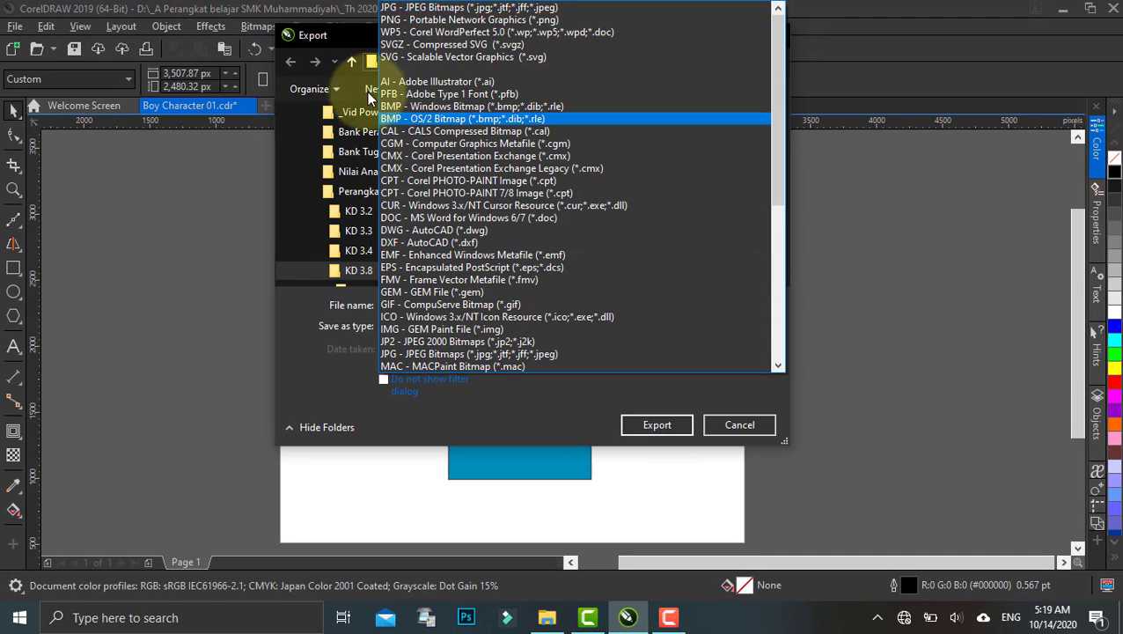
left_click(426, 9)
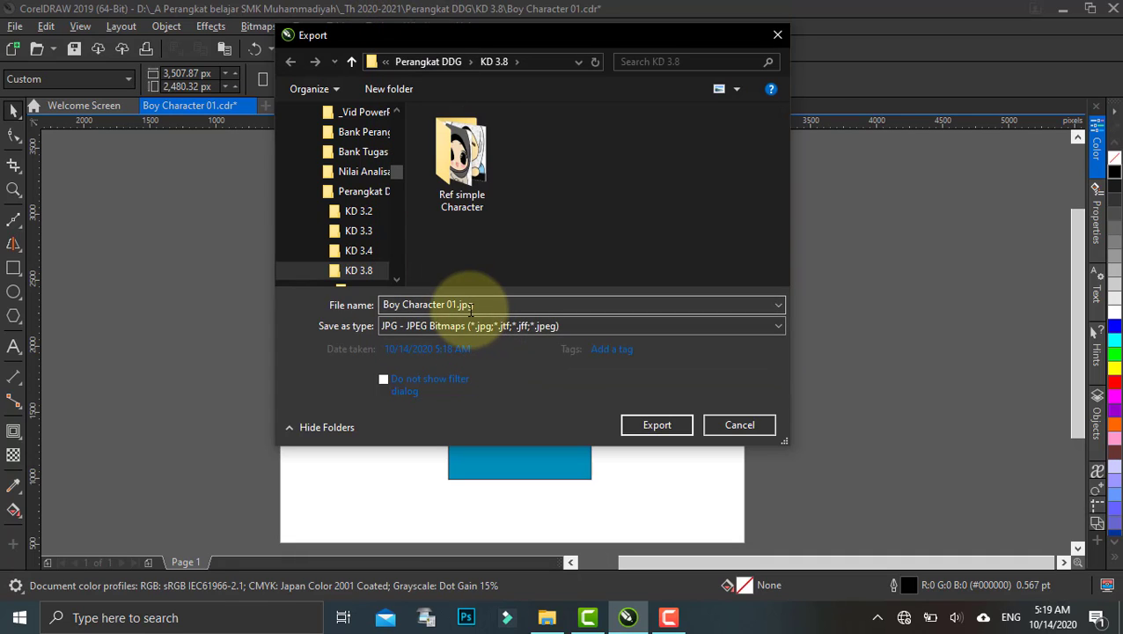
left_click(656, 427)
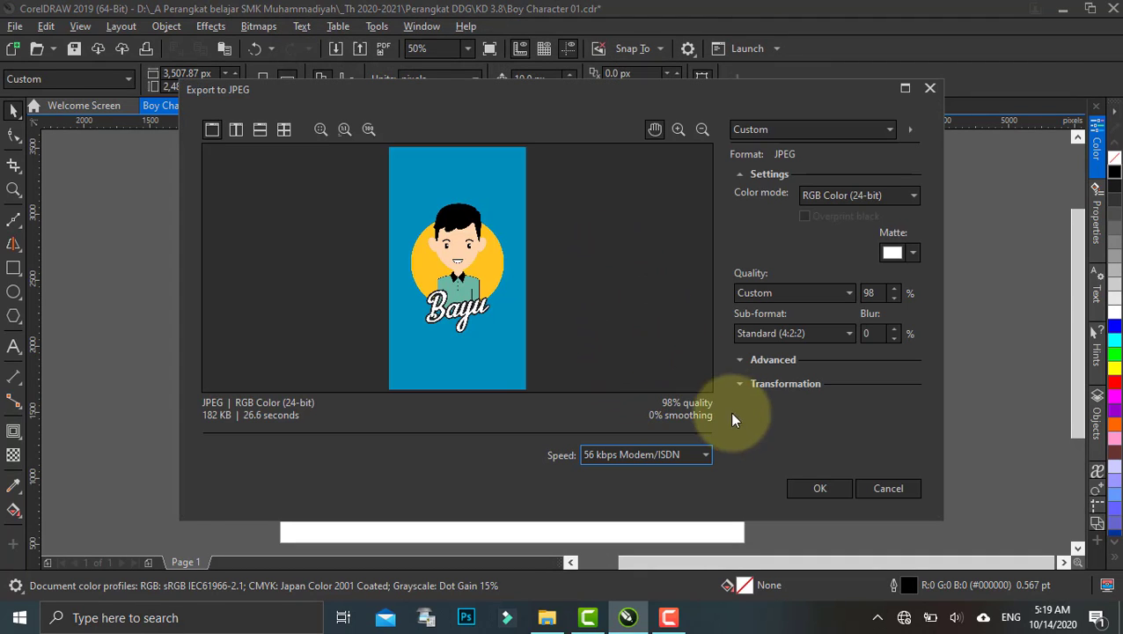
left_click(831, 491)
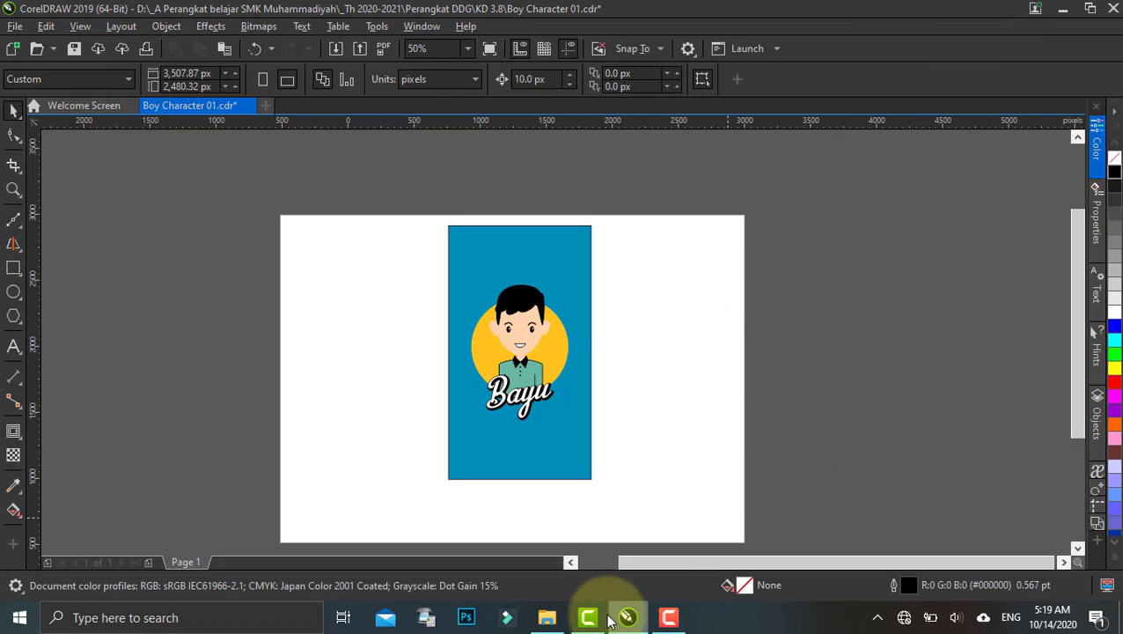
Step: Switch to File Explorer and open the exported Boy Character 01.jpg in the KD 3.8 folder
left_click(547, 617)
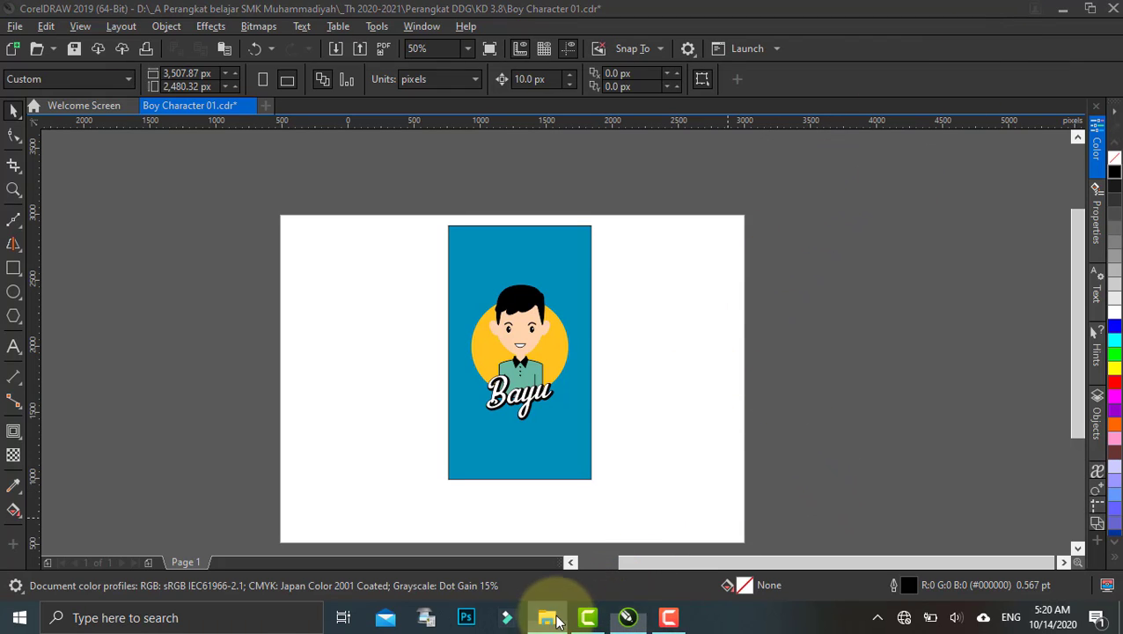
left_click(541, 207)
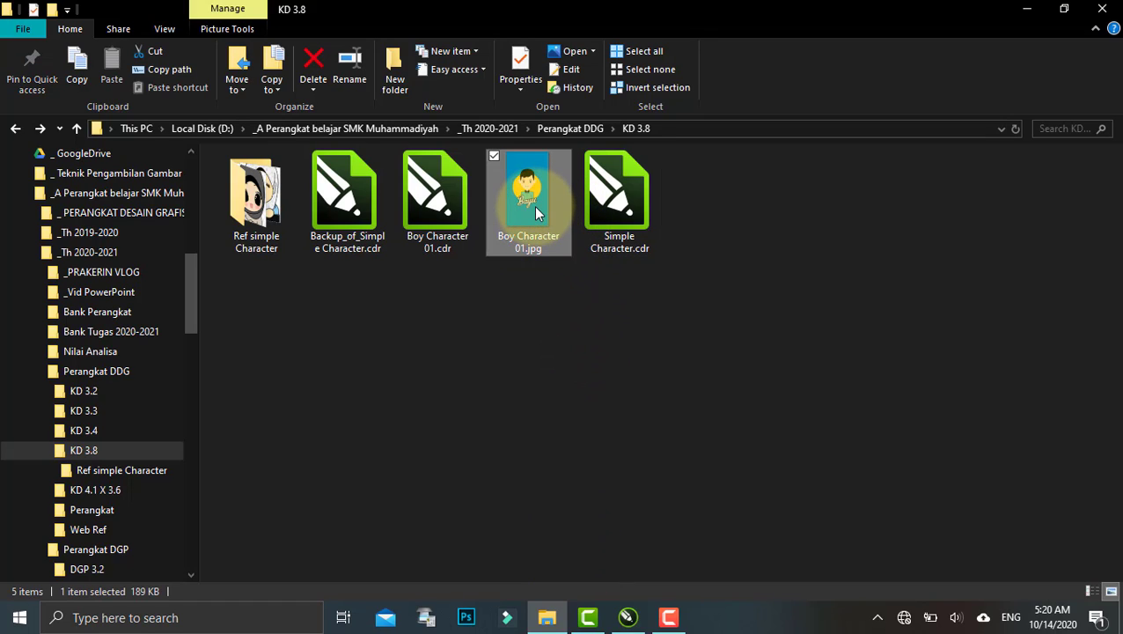
double_click(534, 206)
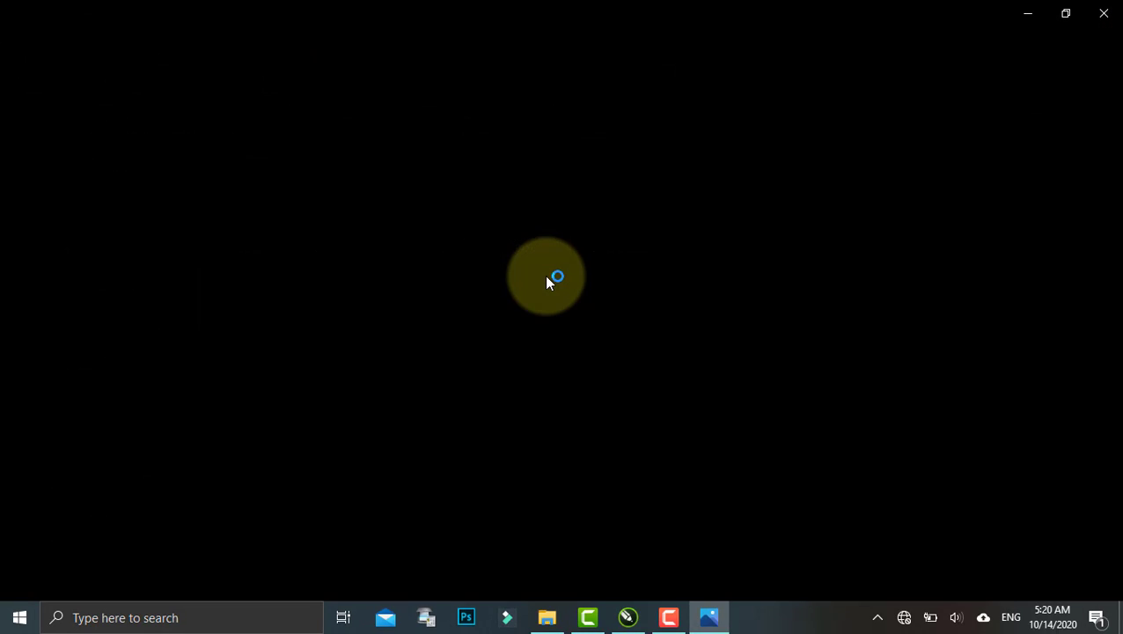